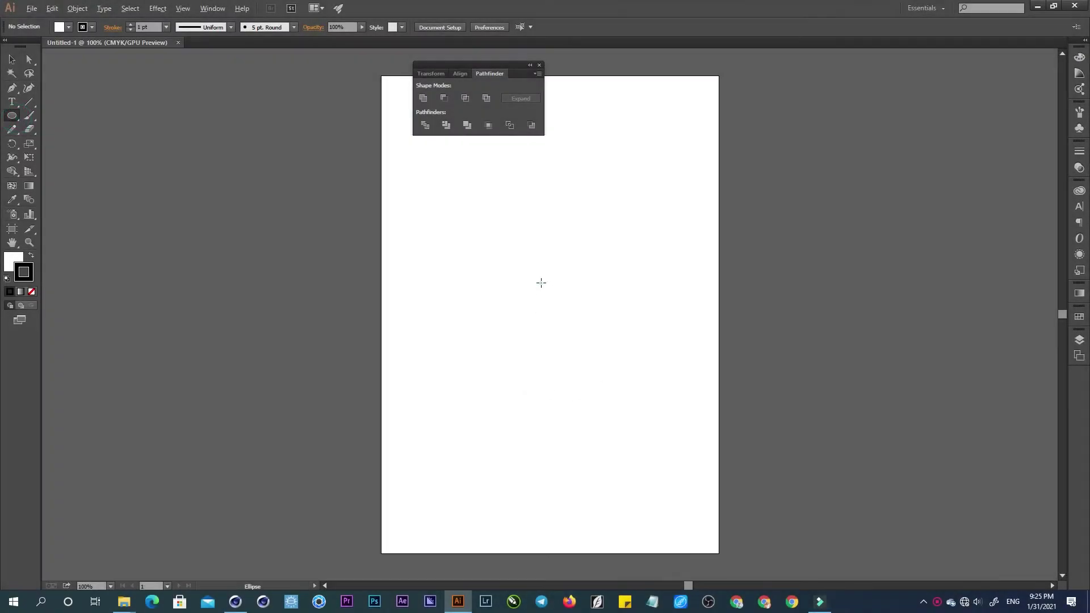
Draw a circle near the page centre and paste a copy in front.
left_click_drag(541, 283, 633, 366, "alt+shift")
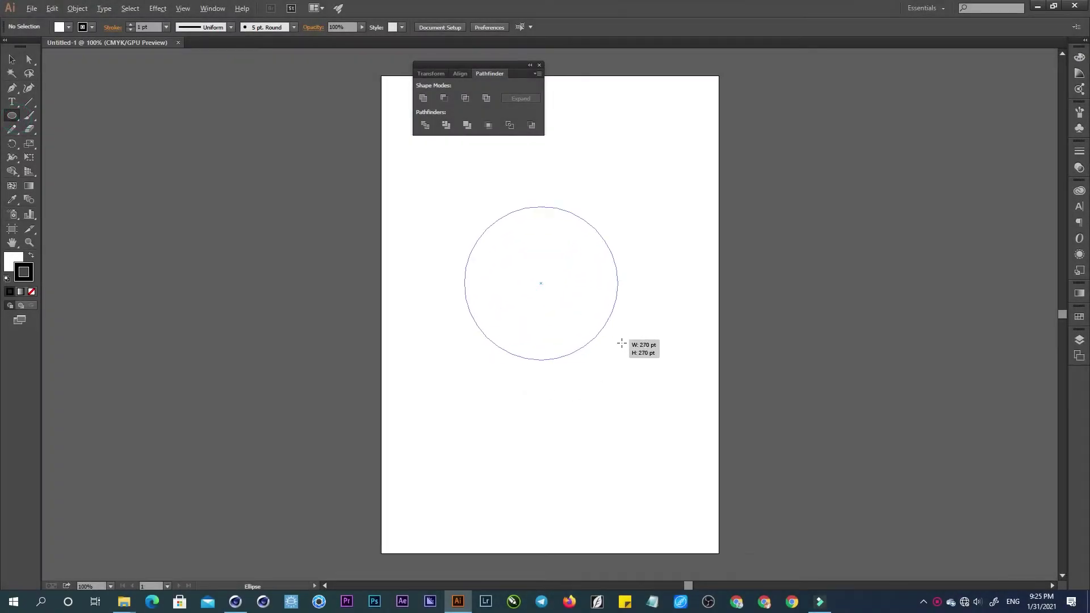
key("v")
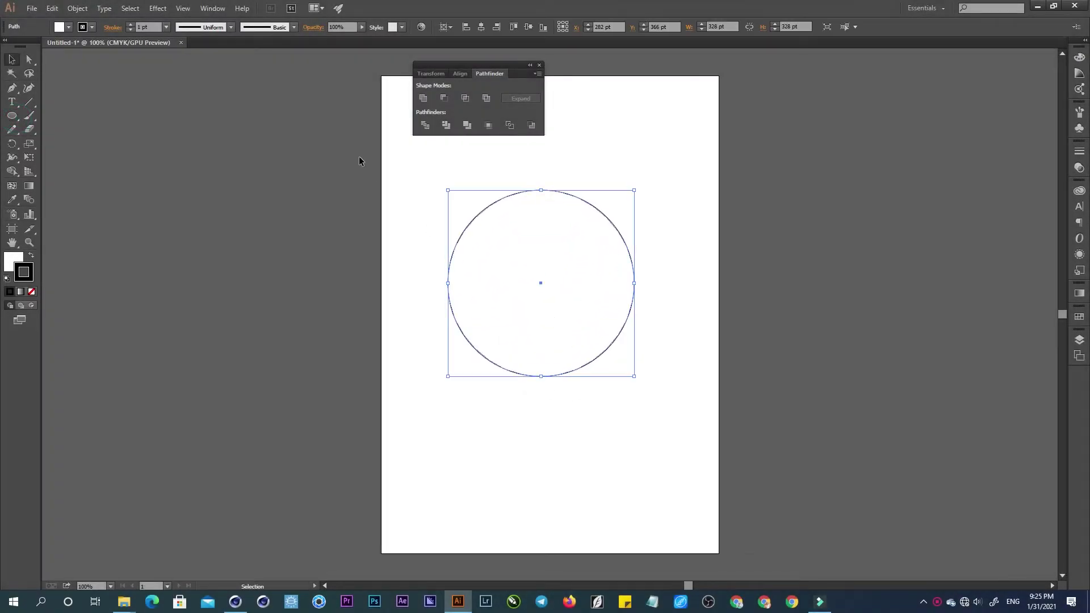
left_click(50, 13)
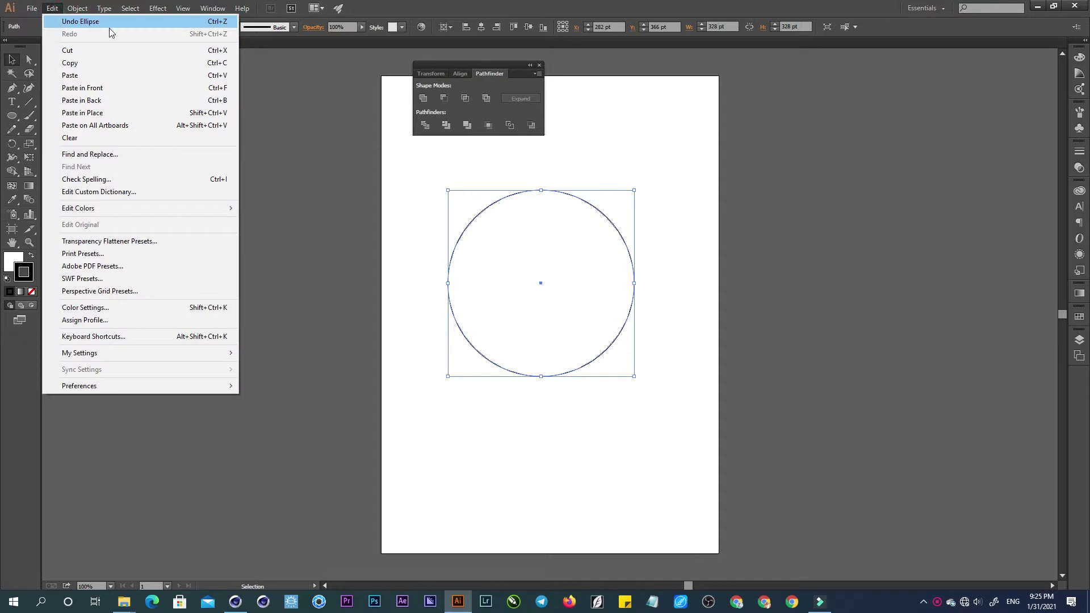
left_click(74, 62)
left_click(51, 8)
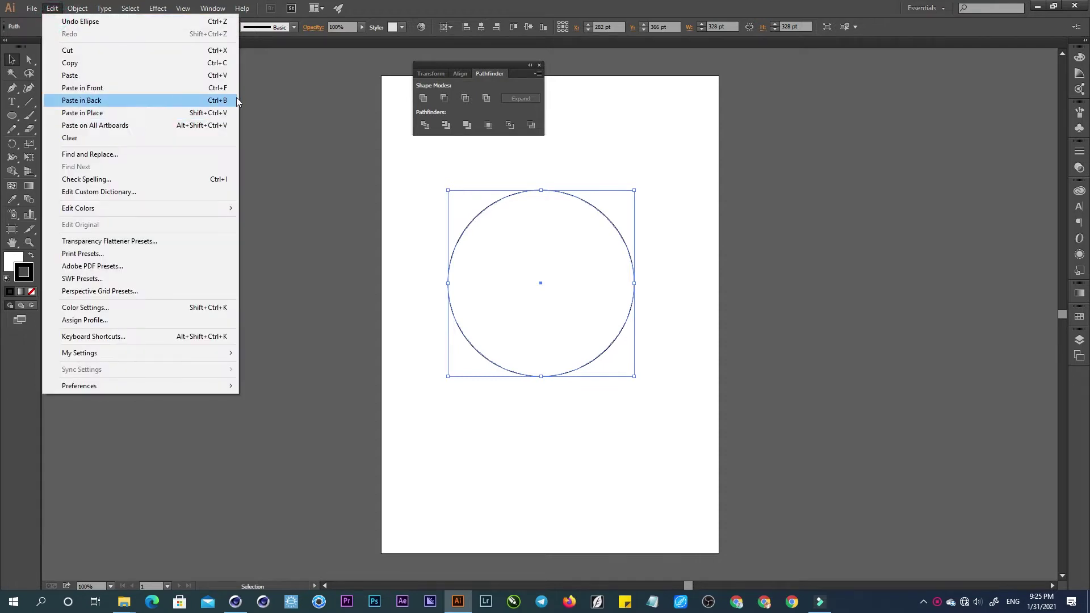
left_click(204, 89)
Shrink the pasted copy to 262 pt, paste another, and enlarge it to 298 pt.
left_click_drag(632, 192, 617, 209, "alt+shift")
left_click(52, 8)
left_click(48, 9)
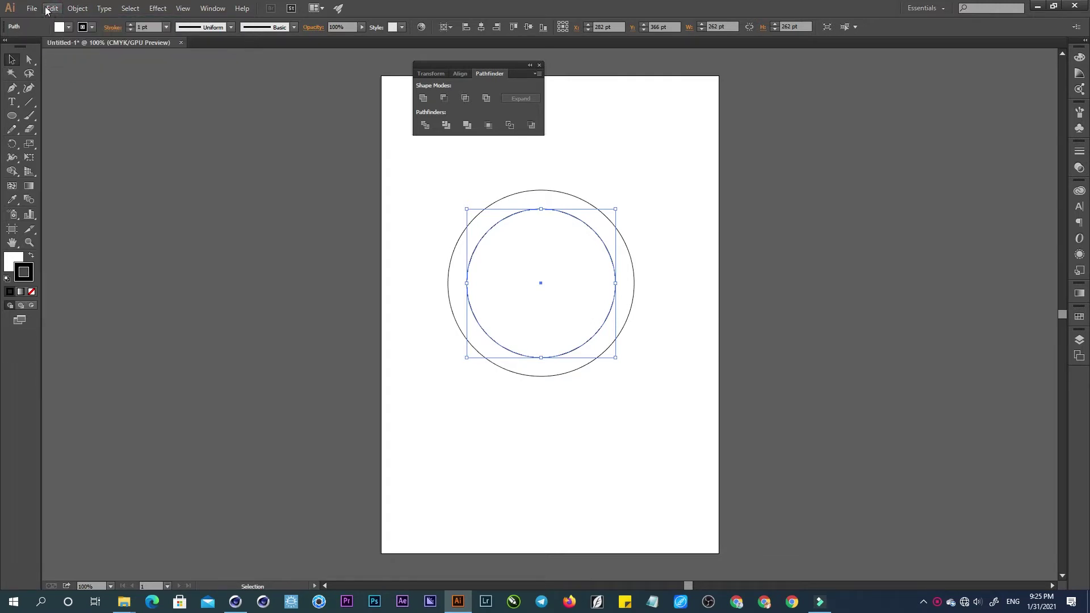
left_click(247, 102)
left_click_drag(617, 209, 626, 199, "alt+shift")
Remove the fill from all three circles and zoom in on them.
key("ctrl+d")
key("ctrl+a")
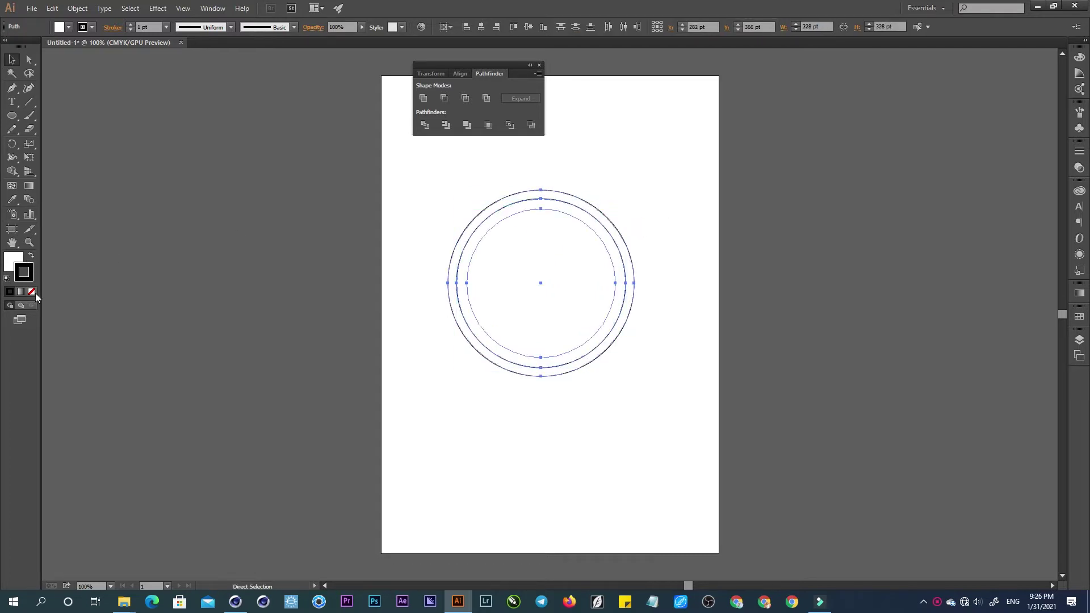
left_click(32, 294)
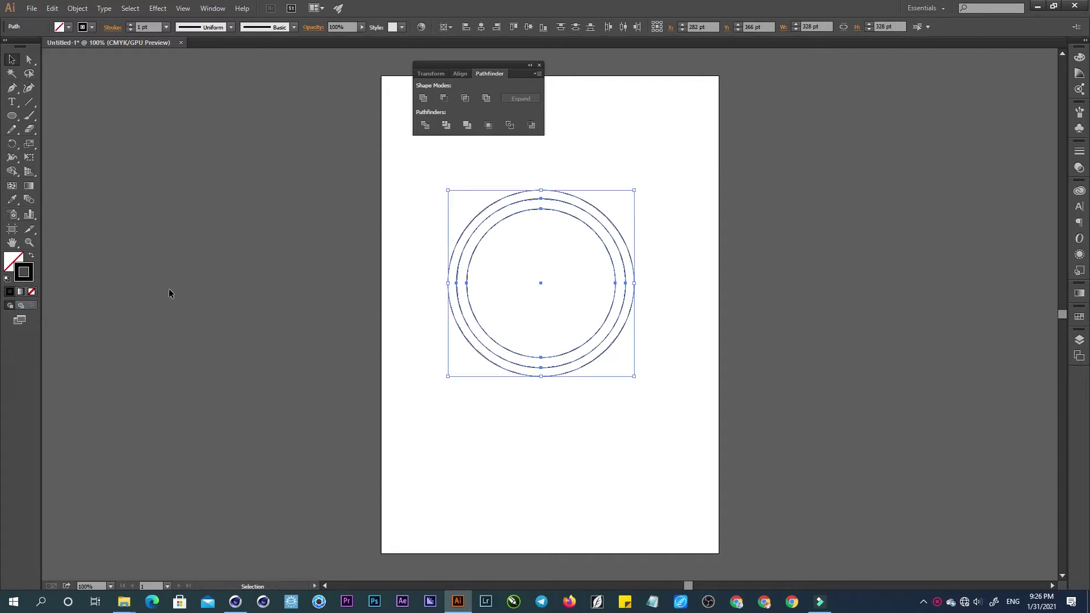
left_click(335, 267)
key("z")
left_click(543, 275)
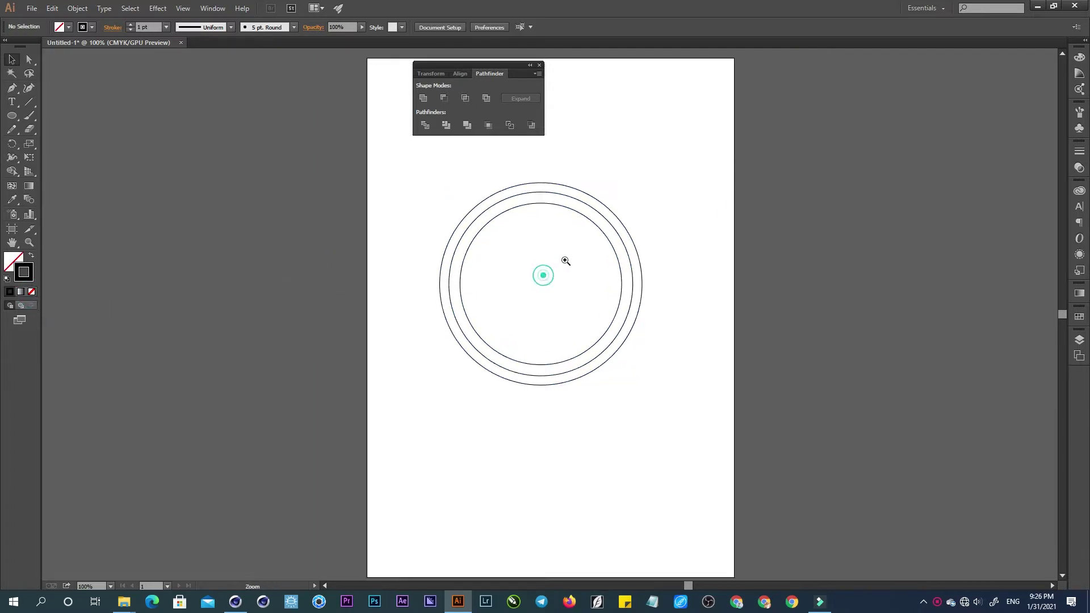
Type LIVE above the rings, set it in 28 Days Later and enlarge to about 170 pt.
left_click(13, 102)
left_click_drag(682, 197, 684, 295)
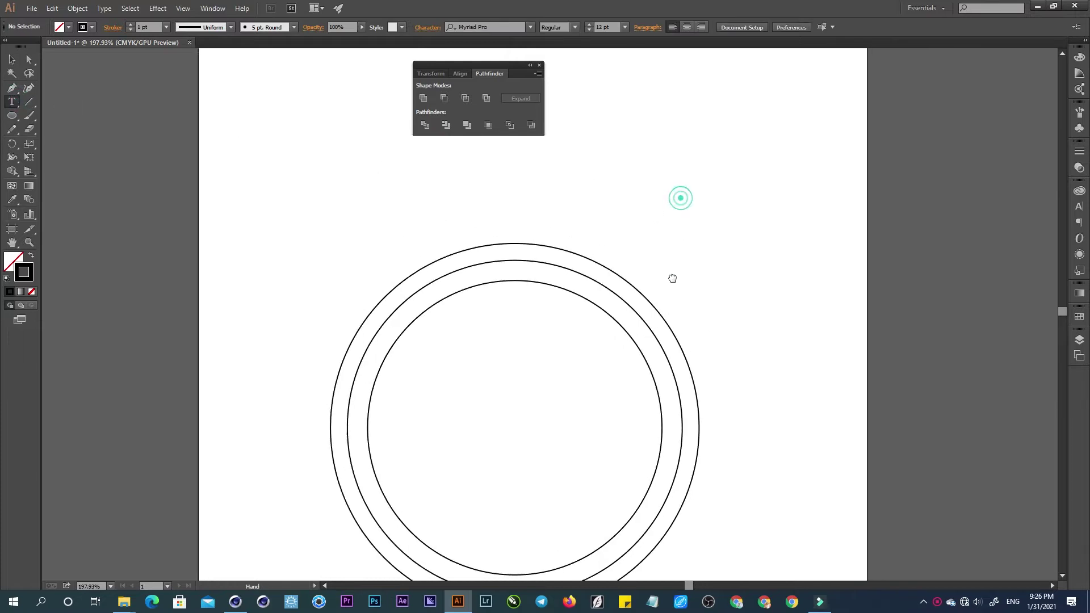
left_click(555, 204)
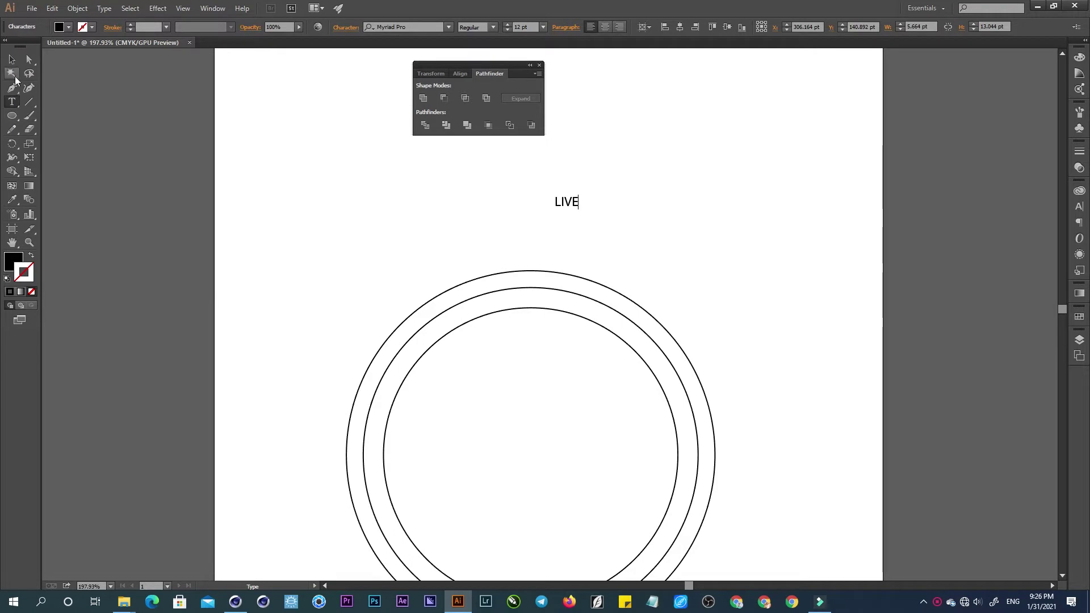
key("Escape")
left_click(449, 29)
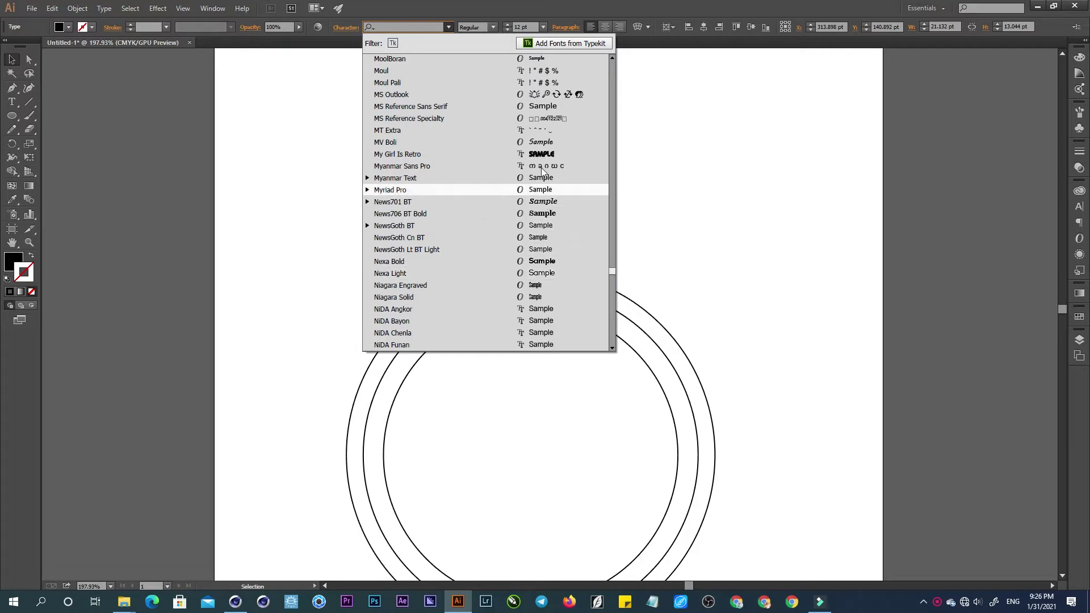
left_click_drag(614, 273, 633, 52)
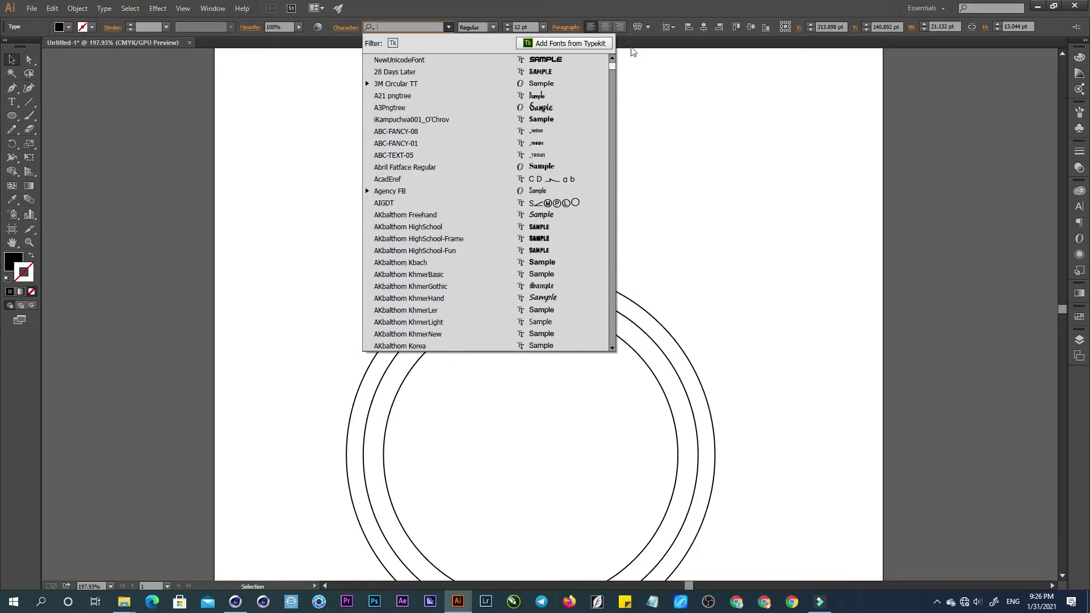
left_click(565, 71)
left_click_drag(580, 209, 736, 292, "shift")
Try further fonts on LIVE, including Abril Fatface Regular and a plain bold sans.
left_click(428, 27)
key("Down")
key("Down")
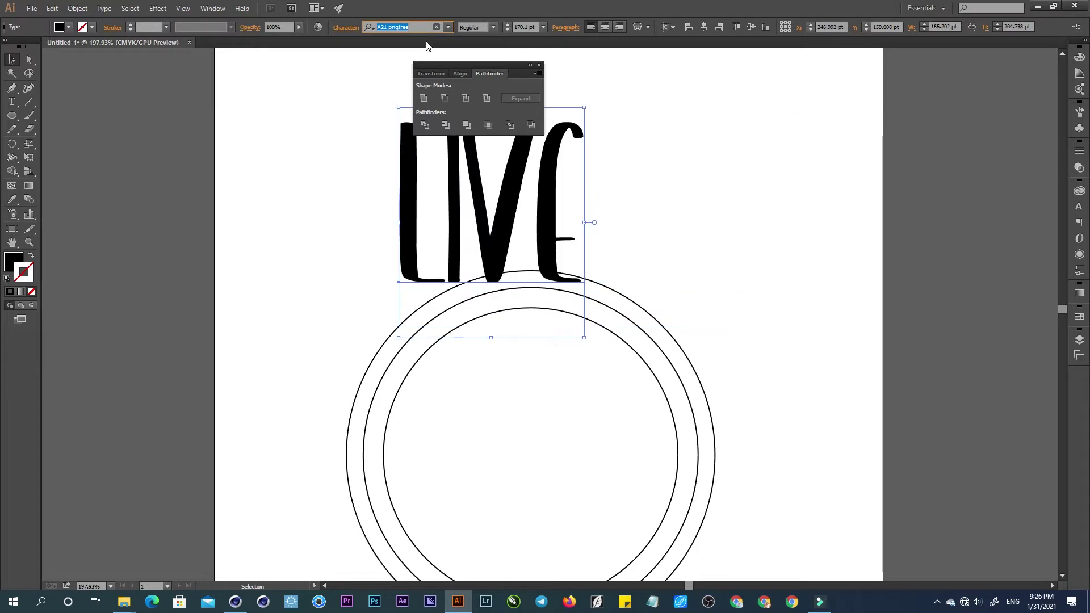
key("Down")
key("Down")
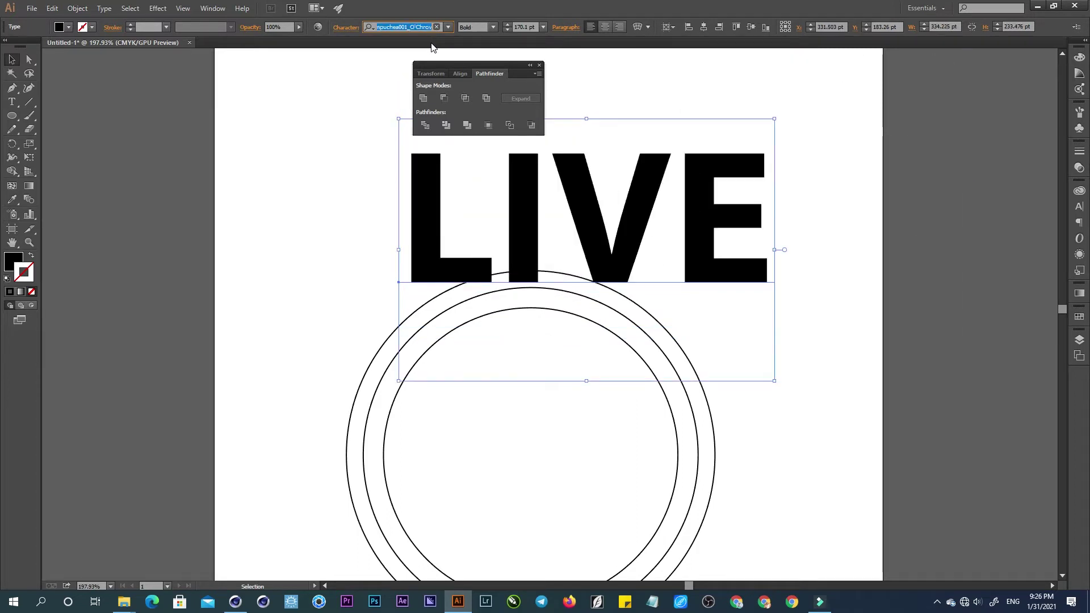
key("Down")
key("Down")
key("Down")
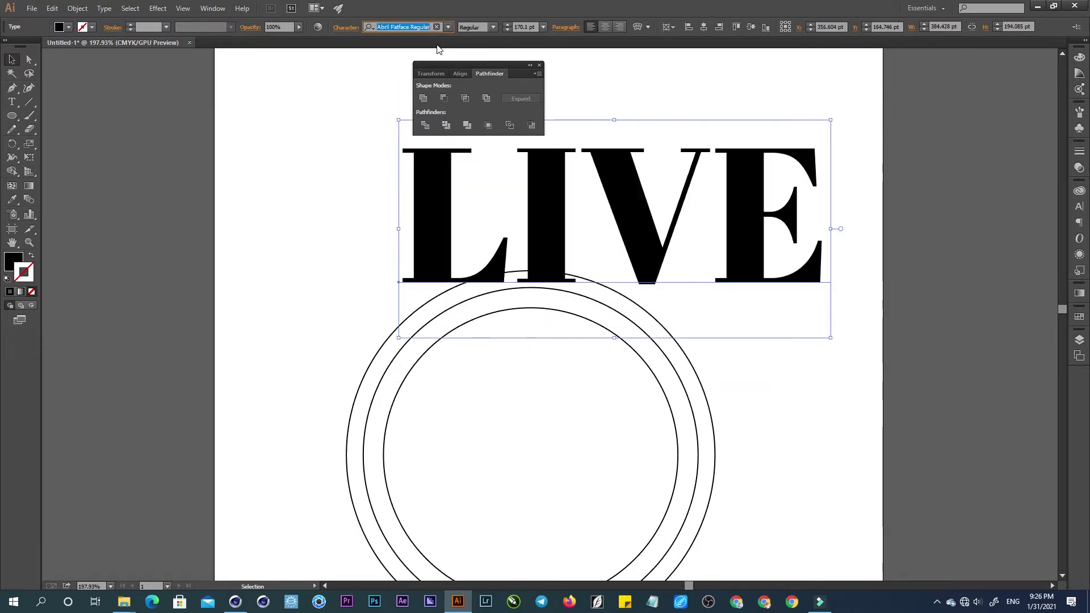
left_click(449, 26)
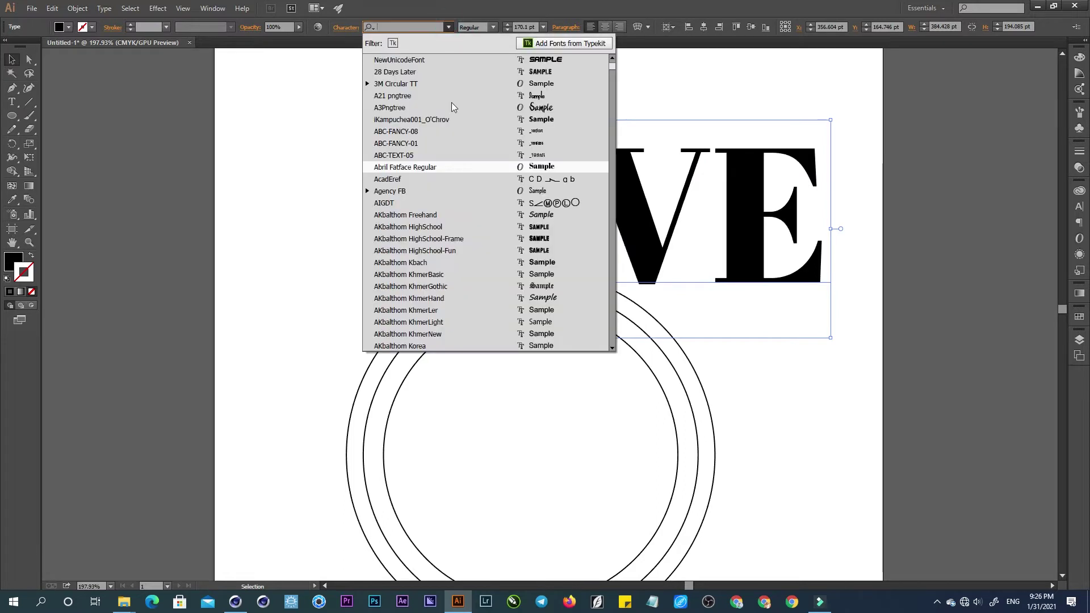
left_click(446, 276)
left_click_drag(447, 277, 447, 278)
left_click(429, 25)
key("Down")
key("Down")
key("Down")
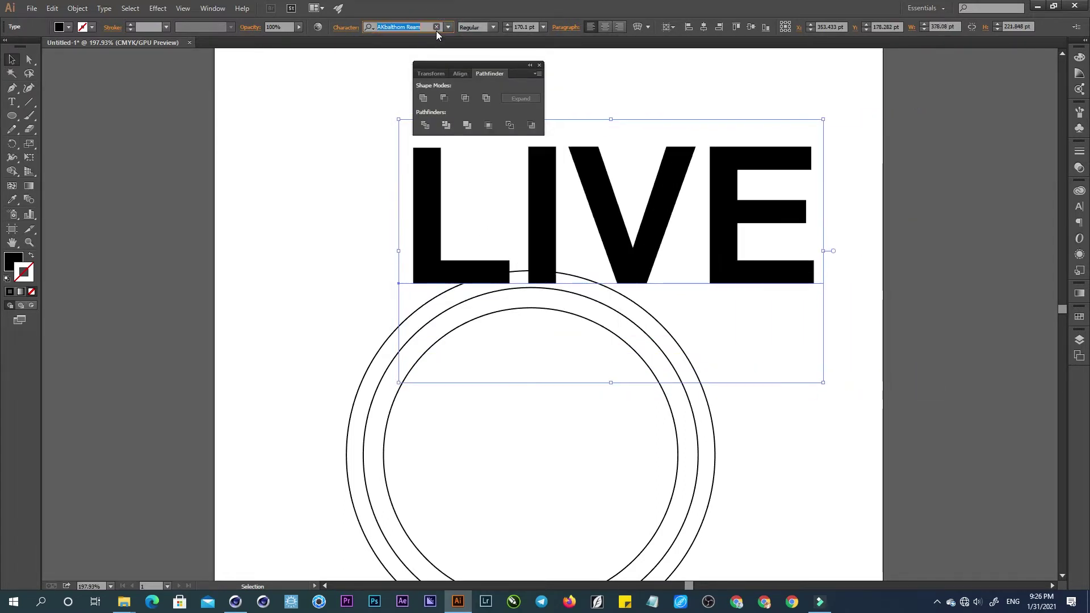
key("Down")
key("Down")
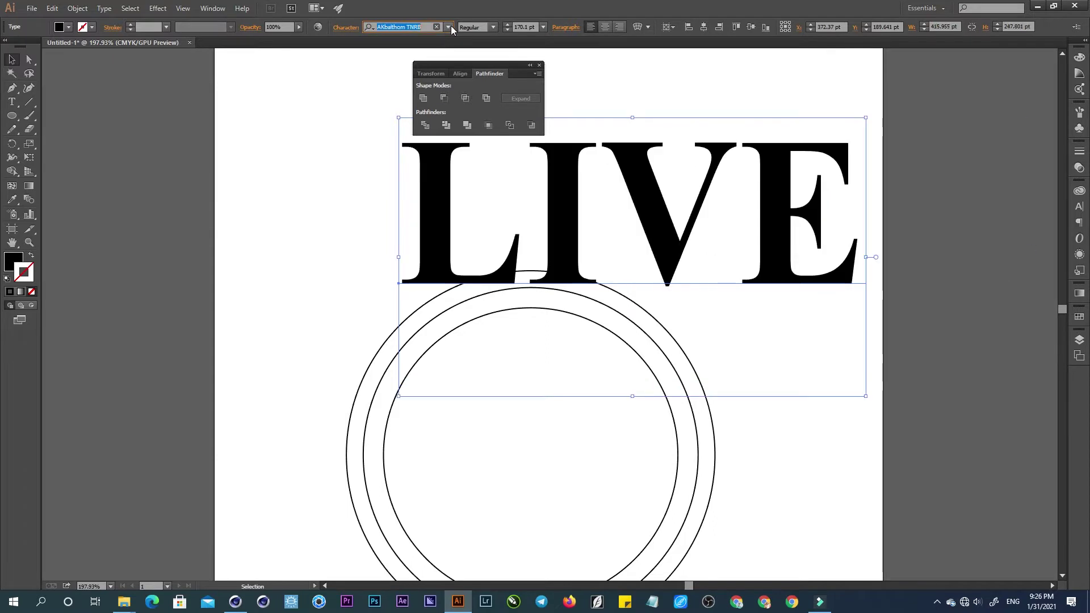
key("Down")
key("Down")
key("Down")
key("Down")
Set LIVE in ASvadek Box, then cycle through more fonts to an italic sans.
left_click(449, 28)
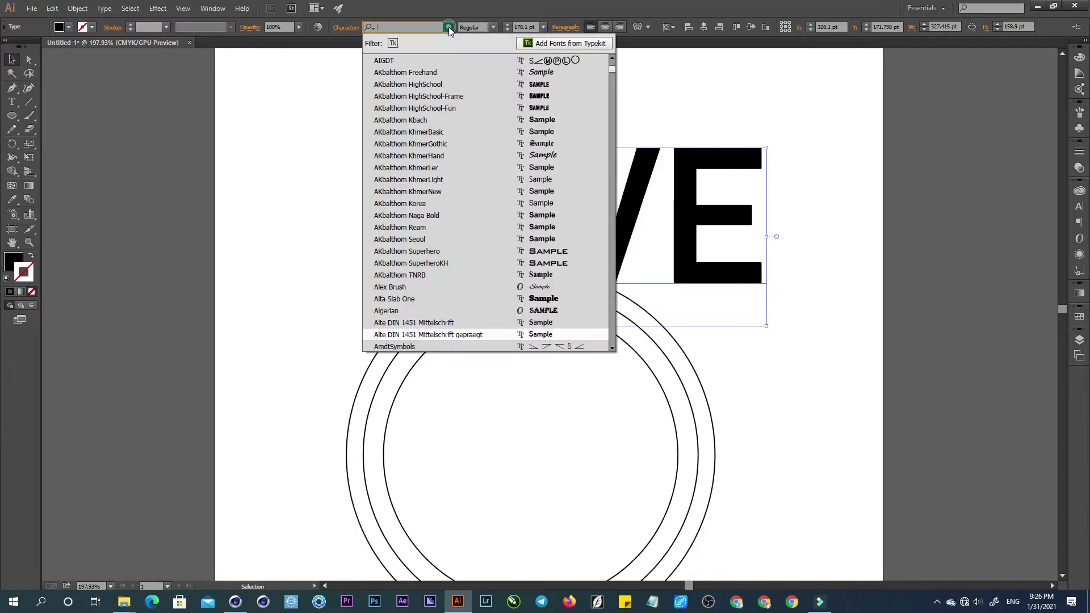
left_click_drag(613, 71, 612, 79)
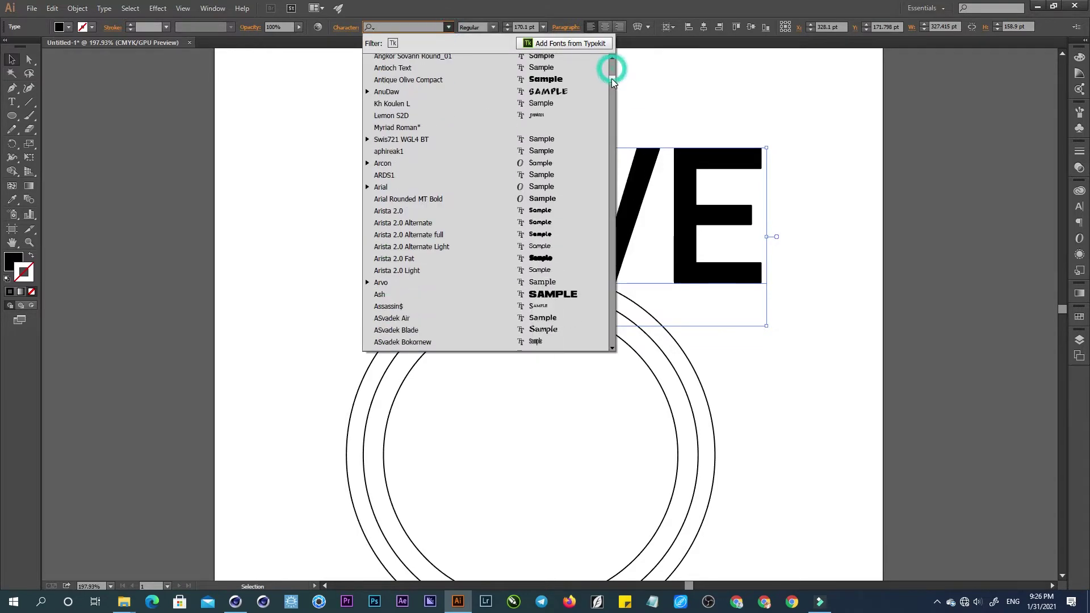
scroll(586, 142, "down", 2)
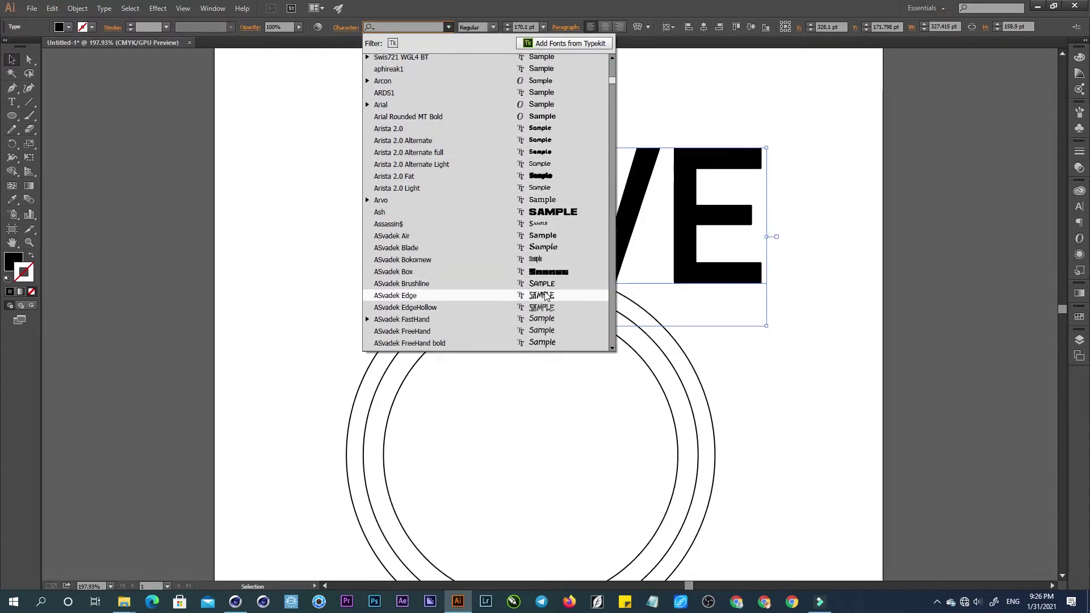
left_click(542, 272)
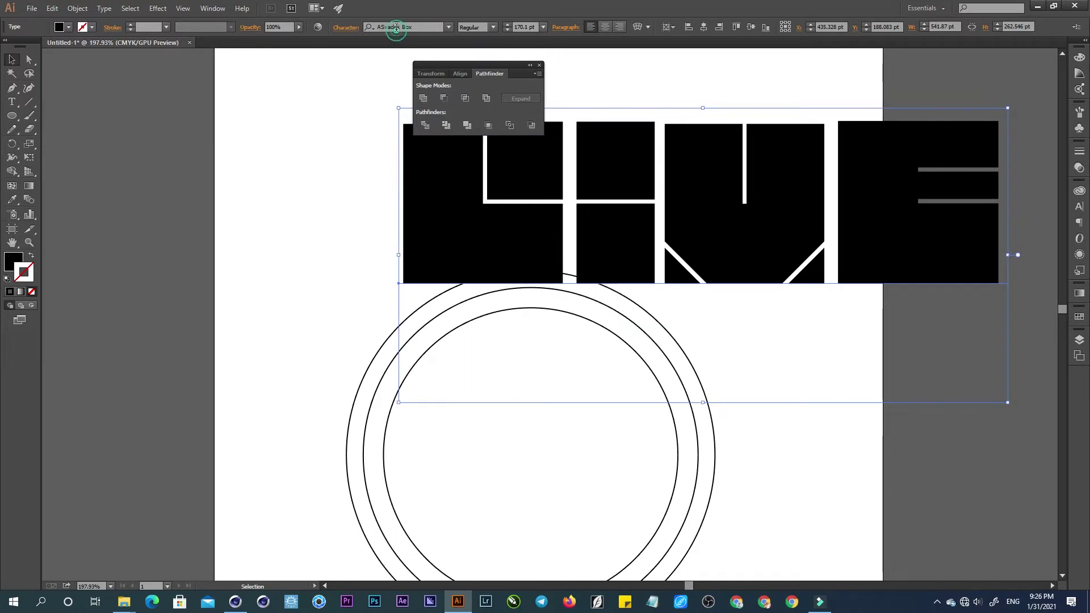
key("Down")
key("Down")
key("Down")
key("Down")
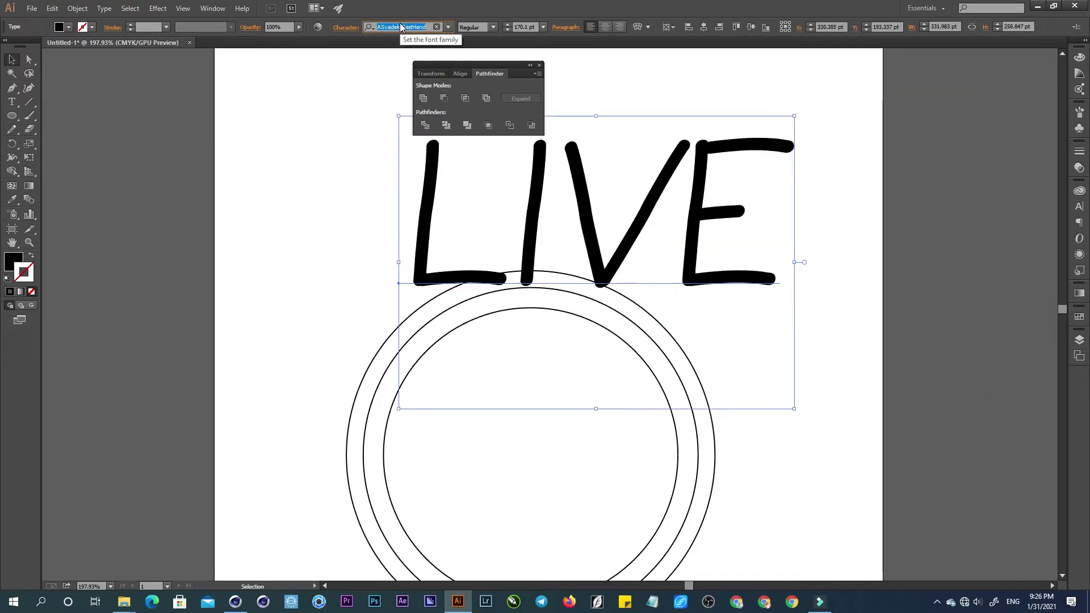
key("Down")
key("Down")
key("Down")
key("Down")
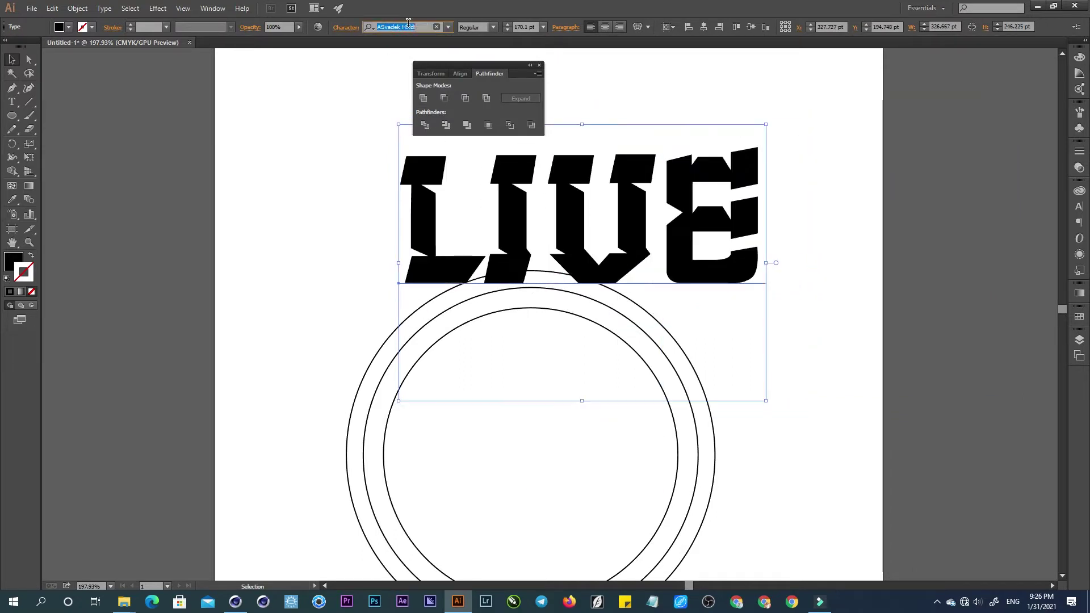
key("Down")
key("Down")
key("Down")
key("Down")
key("Down")
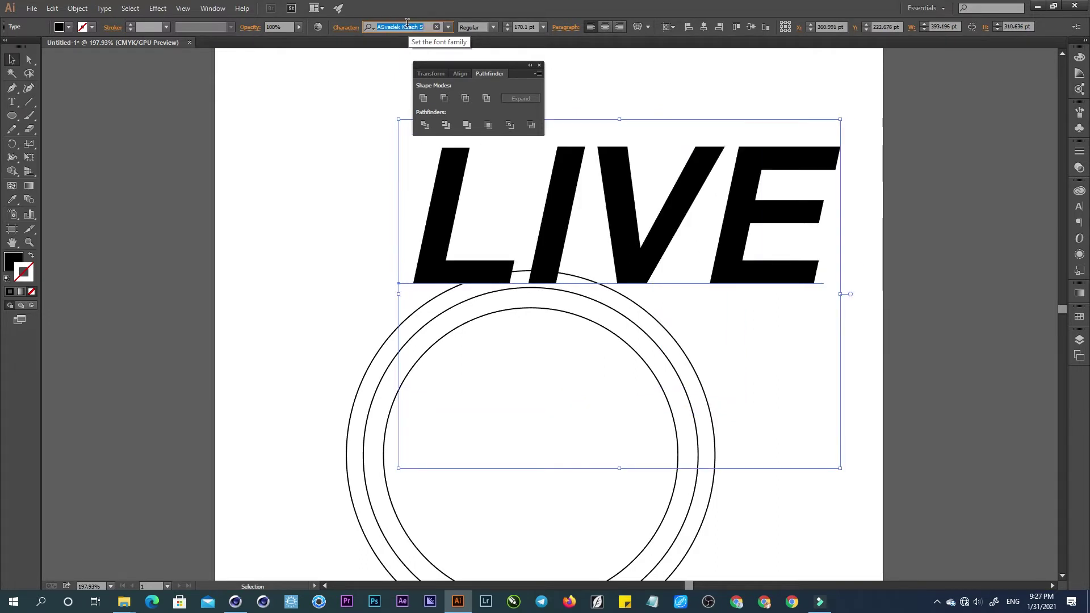
key("Down")
left_click(792, 156)
left_click(693, 180, "alt")
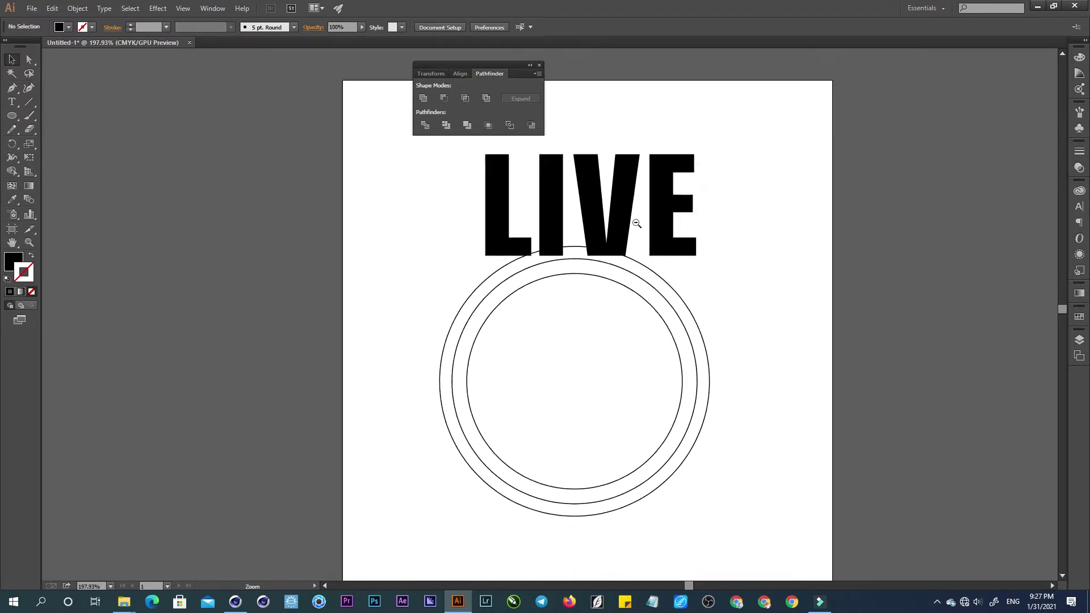
Move LIVE down inside the rings and centre everything horizontally on the page.
mouse_move(669, 172)
left_mouse_down()
mouse_move(634, 292)
mouse_move(654, 277)
left_mouse_up()
mouse_move(615, 229)
left_mouse_down()
mouse_move(618, 239)
mouse_move(560, 230)
left_mouse_up()
key("ctrl+a")
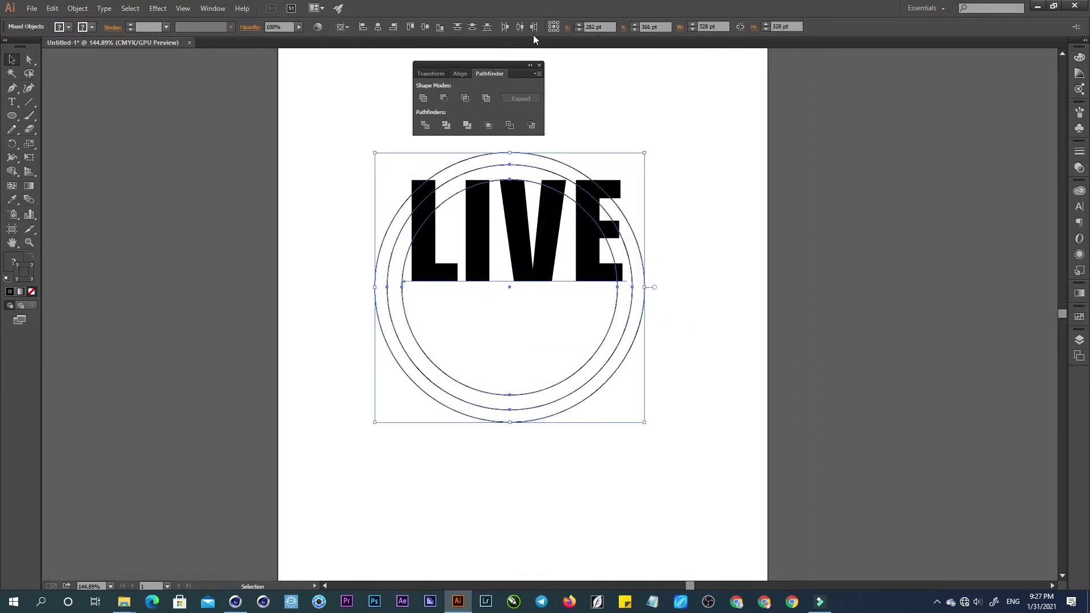
left_click(378, 28)
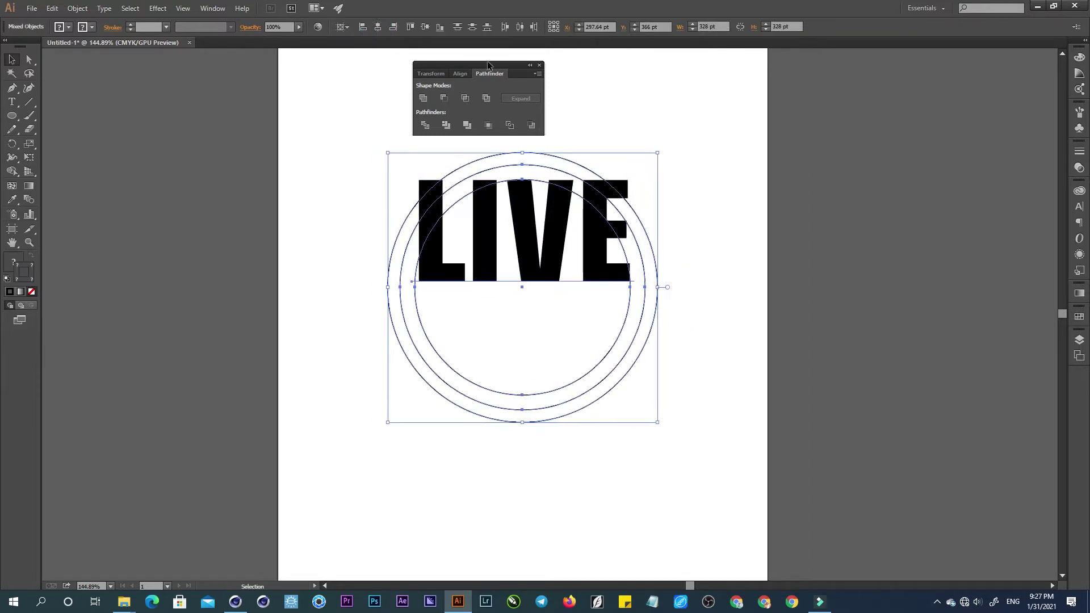
left_click(699, 192)
Duplicate LIVE directly below, undoing the retyped text so the copy still reads LIVE.
mouse_move(529, 237)
left_mouse_down("ctrl")
mouse_move(544, 205)
mouse_move(533, 226)
left_mouse_up("ctrl")
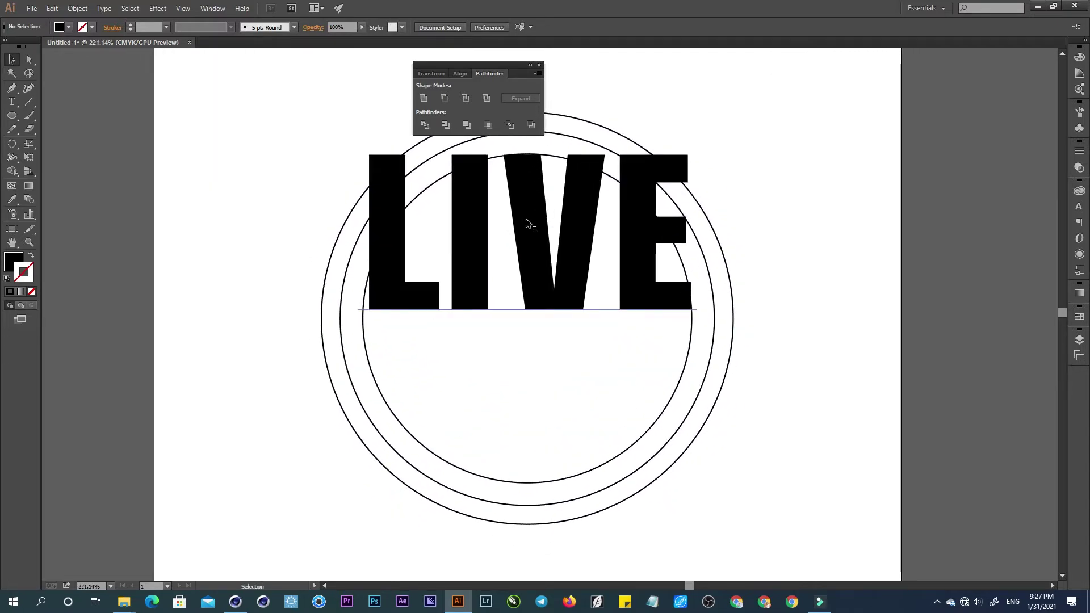
left_click(533, 227)
left_click_drag(533, 227, 536, 385, "alt")
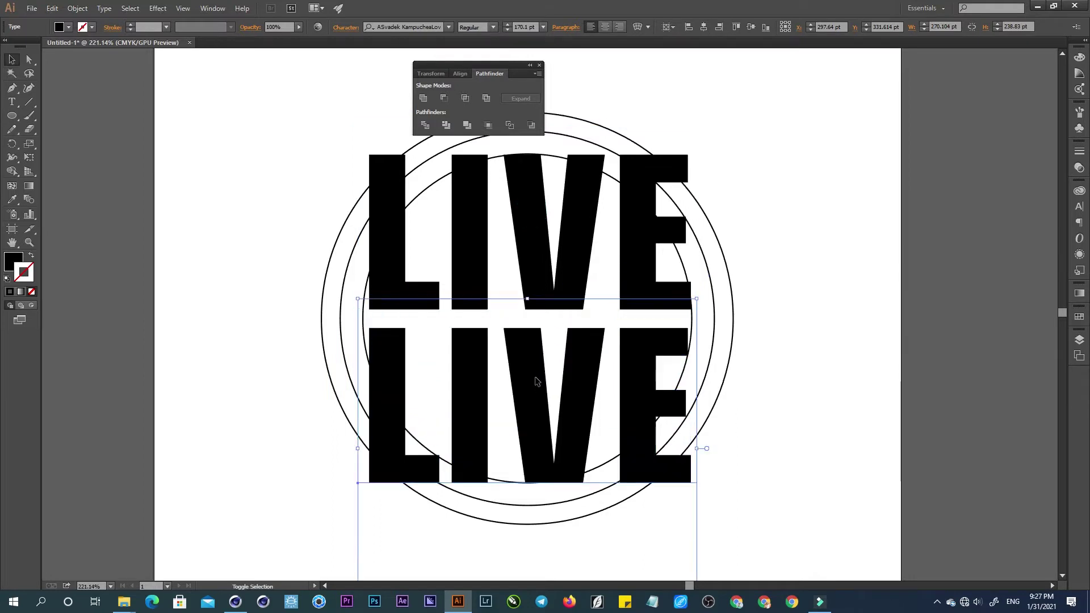
double_click(499, 396)
key("ctrl+a")
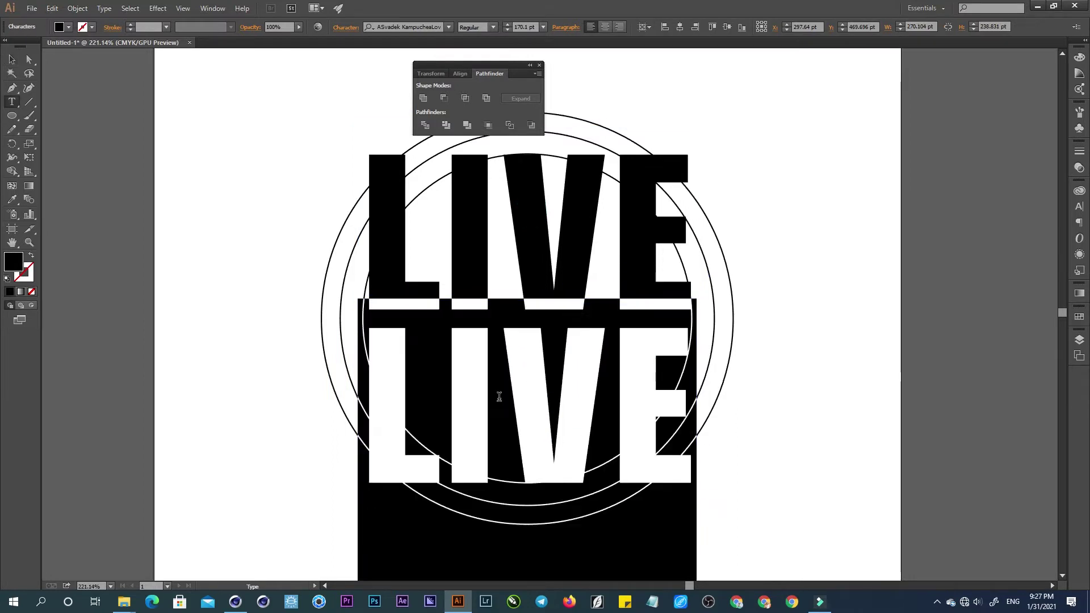
type("FACE")
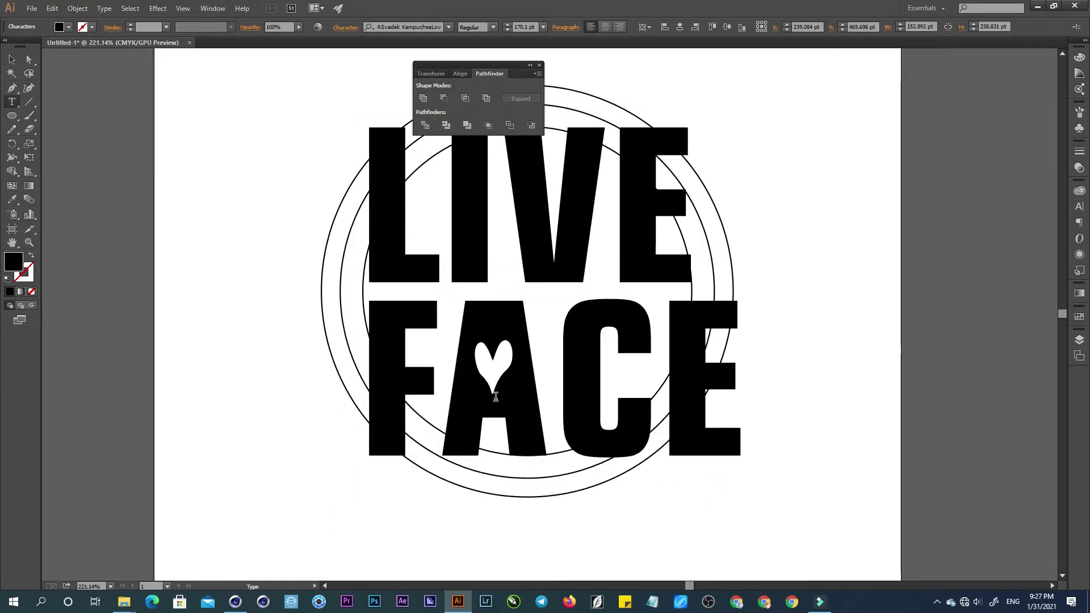
type("OKK")
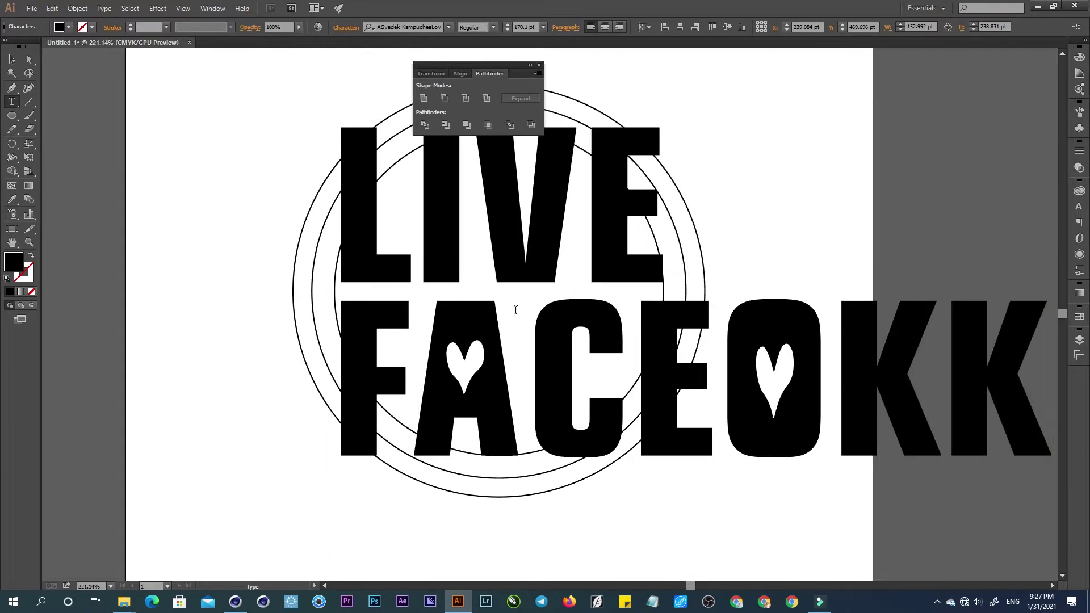
key("ctrl+z")
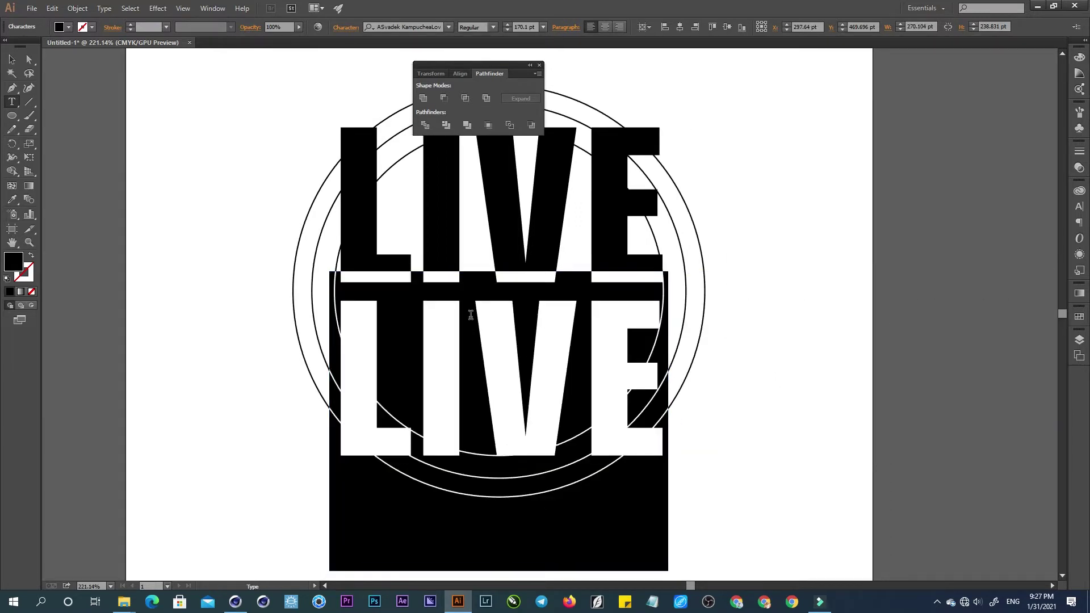
left_click(12, 60)
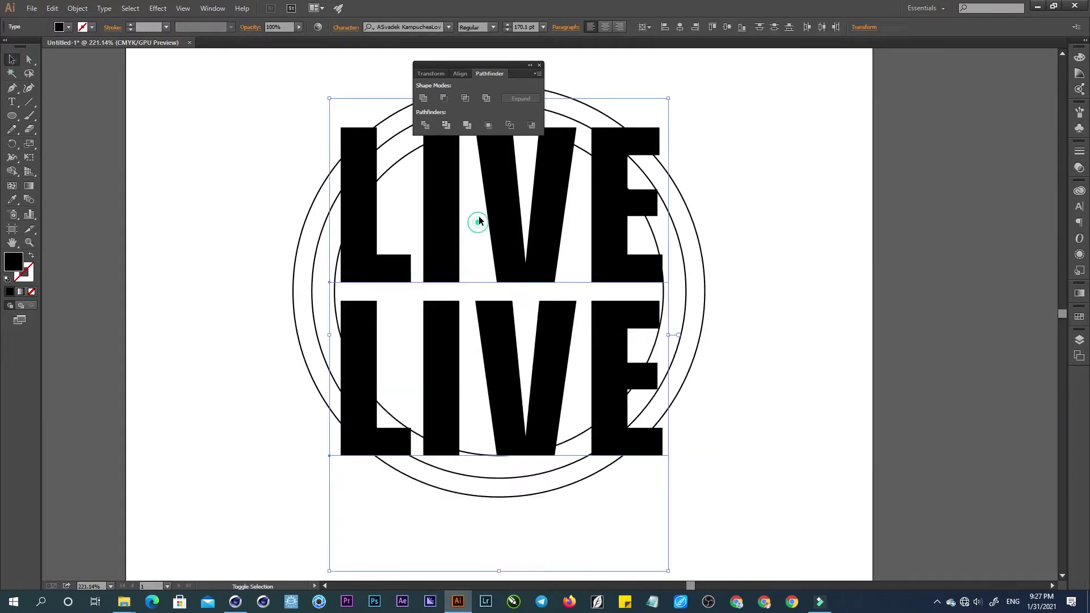
Step the LIVE text through typefaces such as Bahnschrift, Bangers and Base 05.
left_click(405, 28)
key("Down")
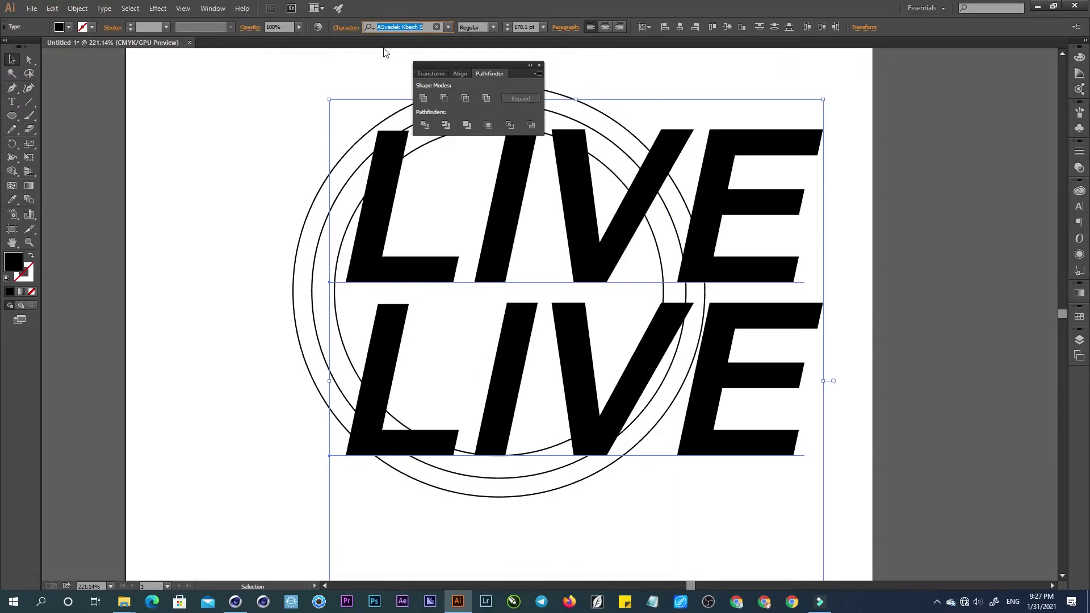
key("Down")
key("Down")
key("Down")
key("Down")
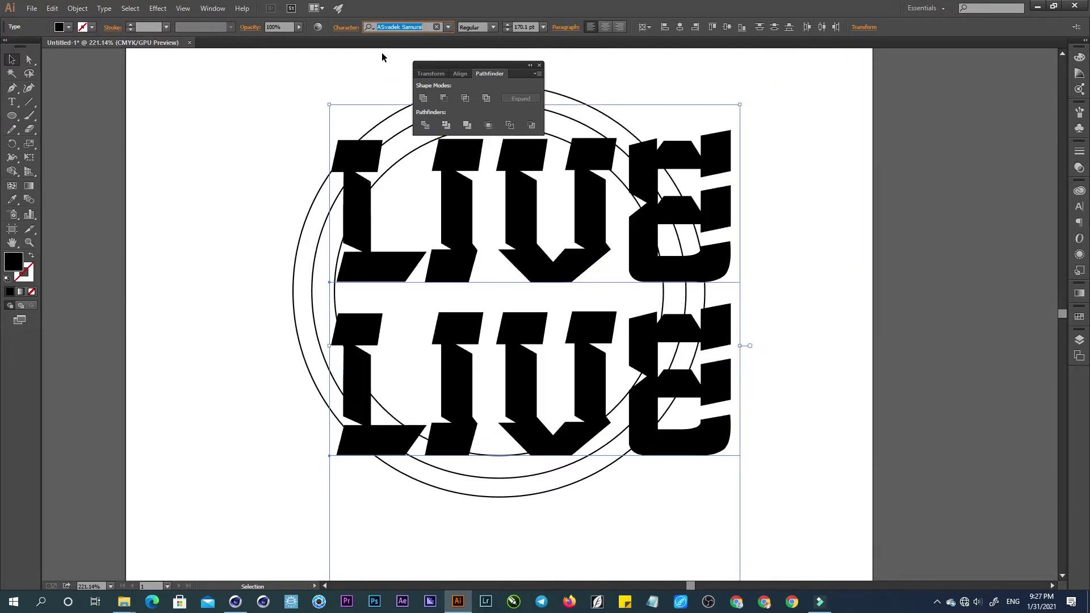
key("Down")
key("Down")
key("Down")
key("Down")
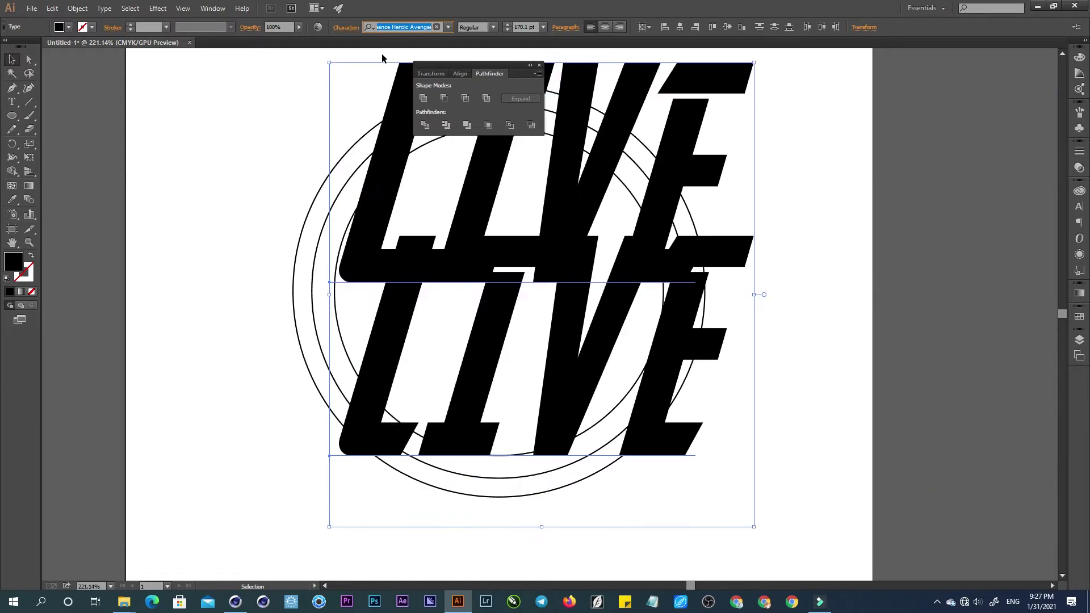
key("Down")
key("Down")
key("Down")
key("Down")
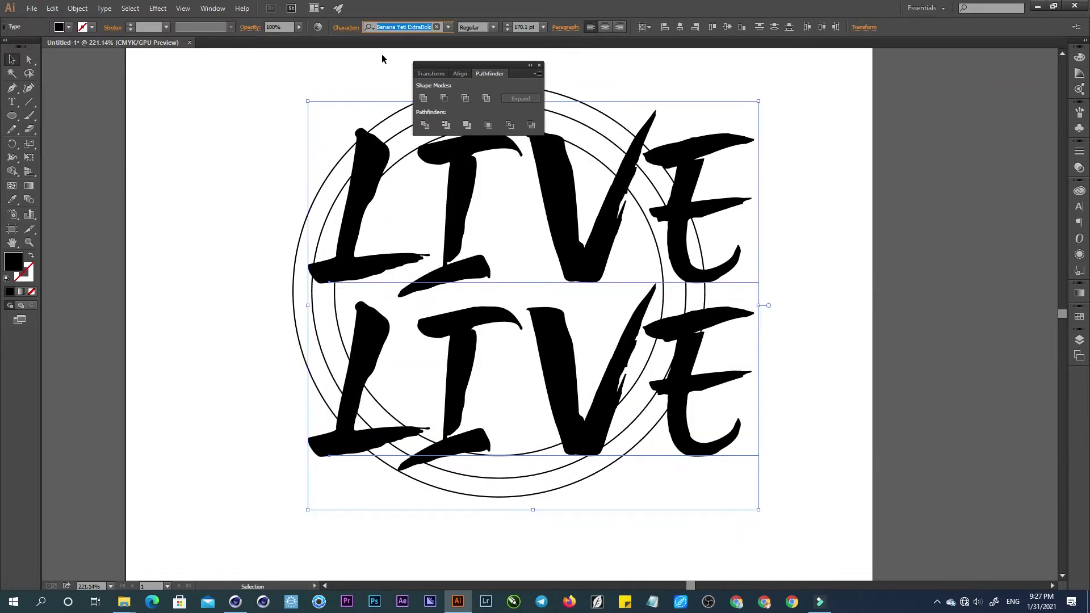
key("Down")
key("Down")
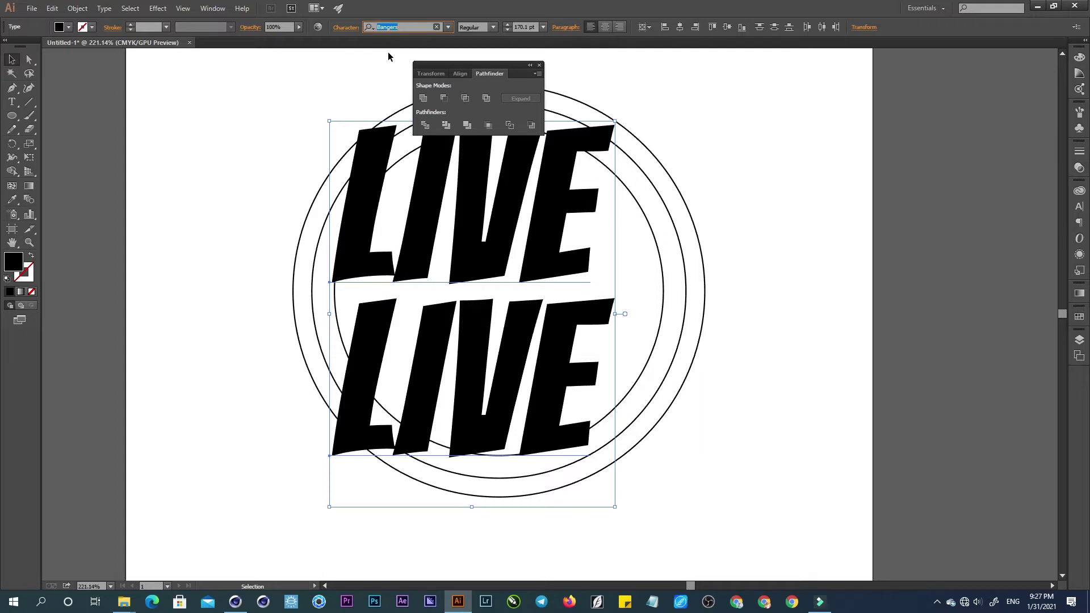
key("Down")
key("Down")
key("Down")
key("Down")
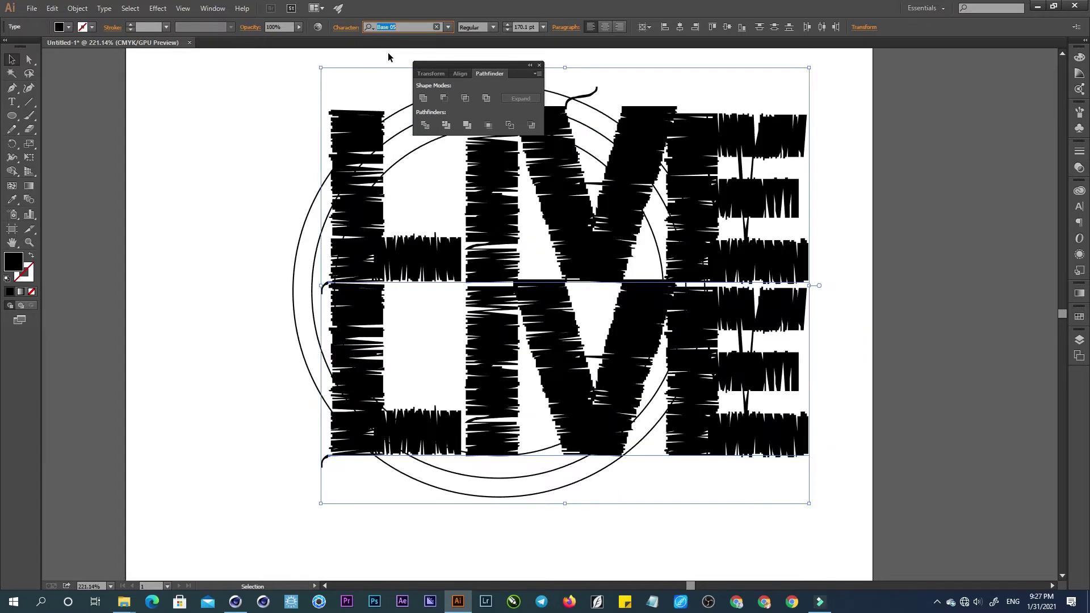
key("Down")
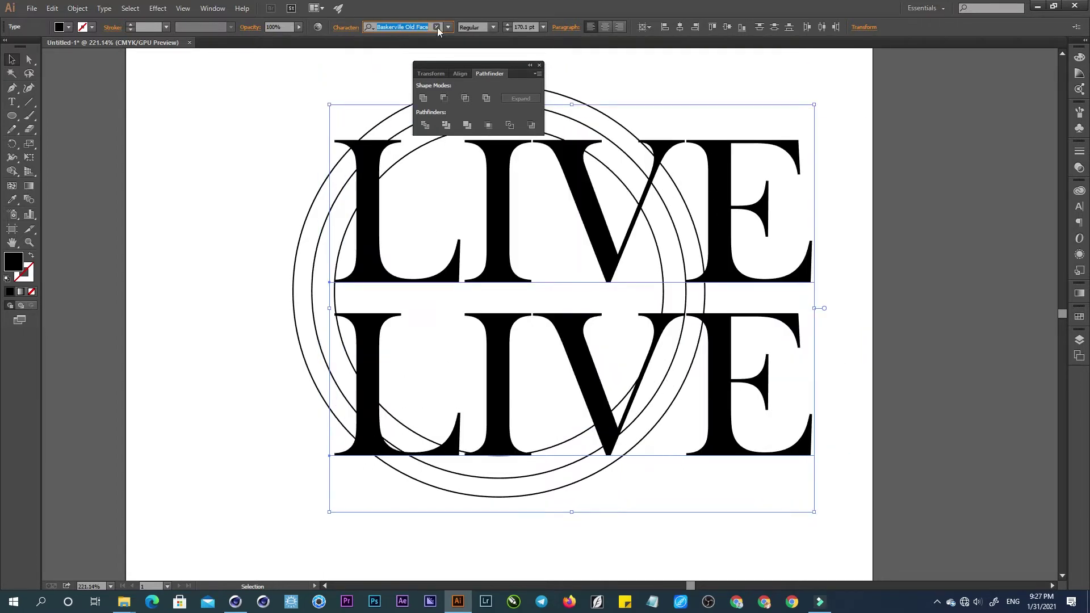
Apply Bungee, then settle on Burbank Big Condensed Black for both lines.
left_click(437, 27)
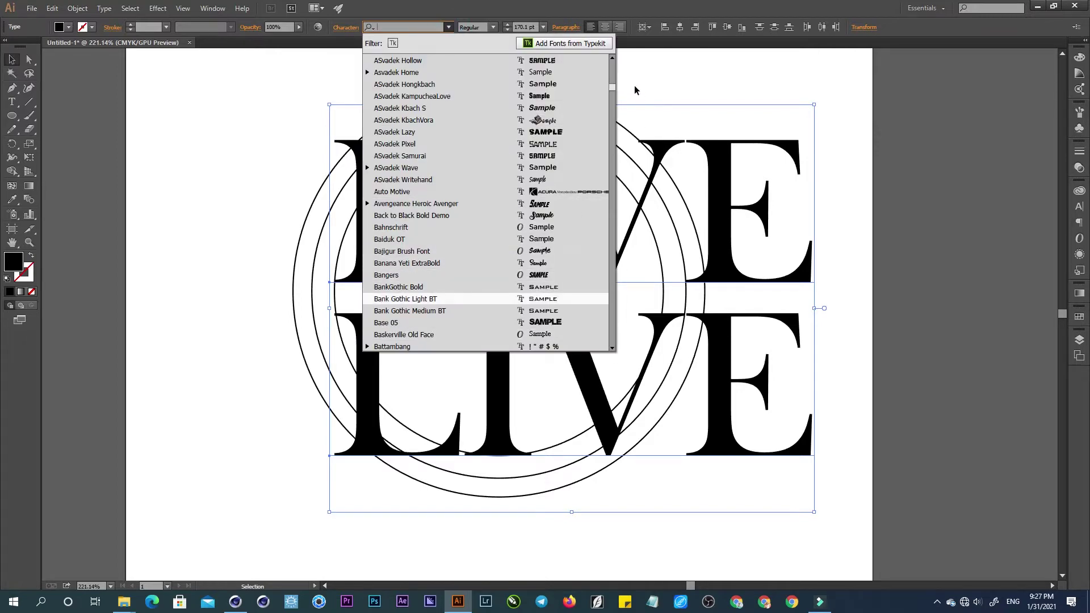
left_click_drag(615, 91, 614, 96)
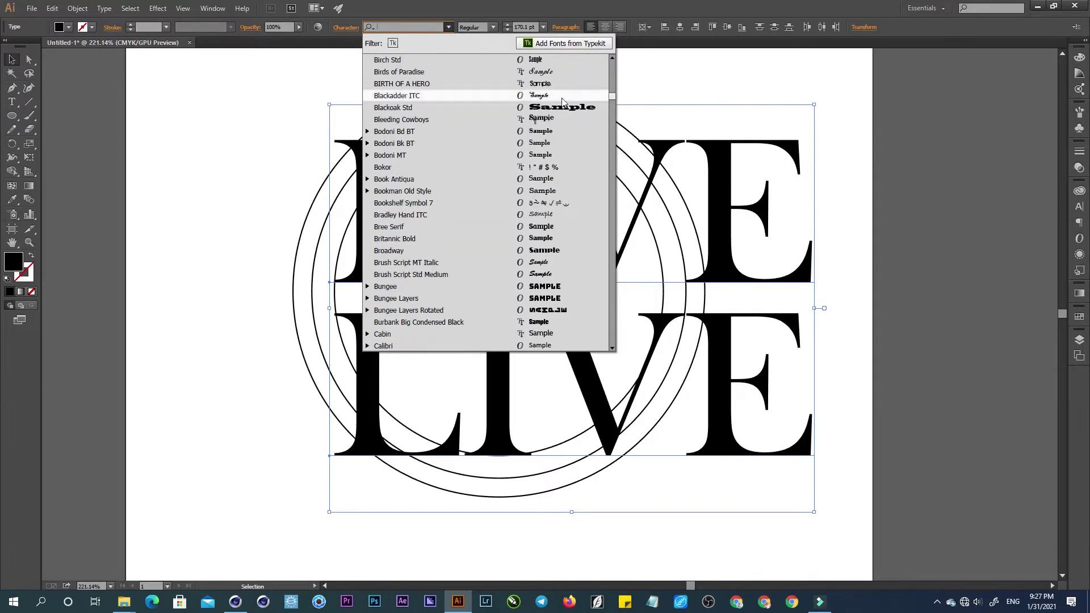
left_click(553, 288)
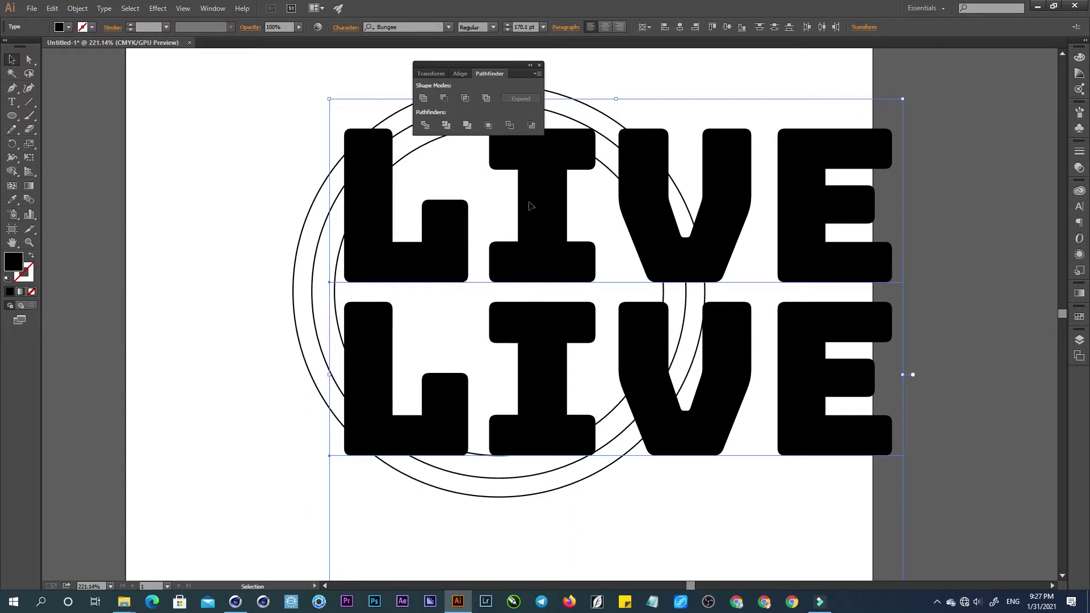
mouse_move(401, 26)
key("Down")
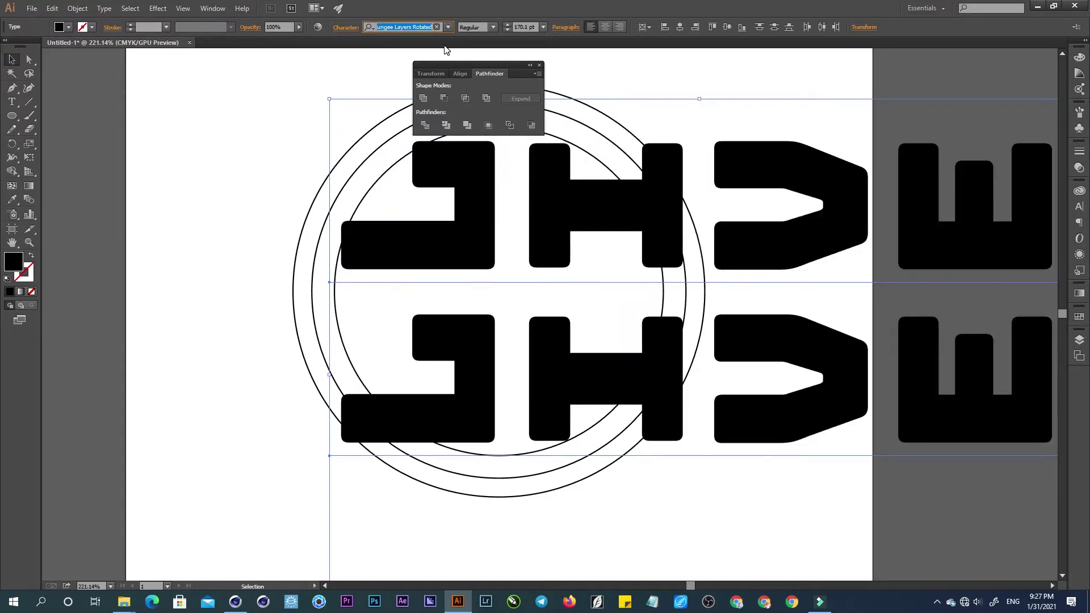
key("Down")
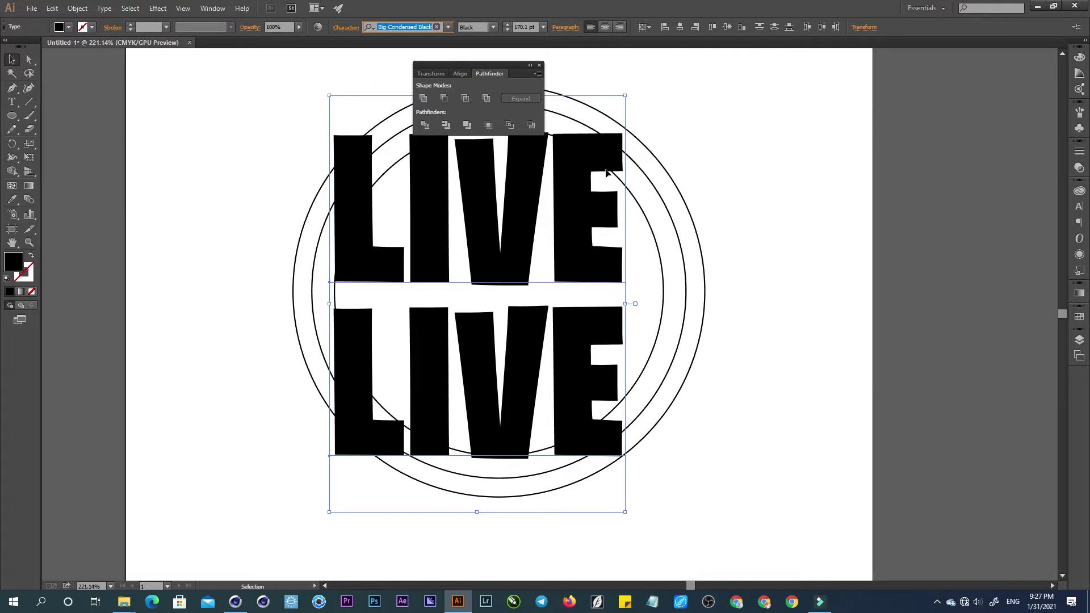
left_click(756, 275)
left_click(433, 371)
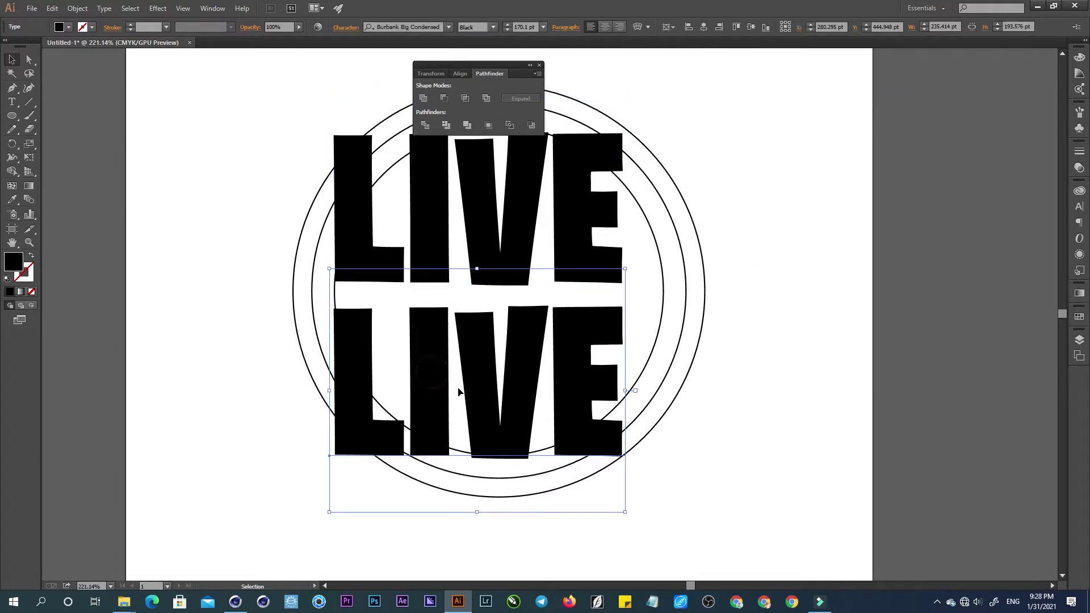
Retype the lower LIVE line as FACEBOOK.
key("t")
left_click(454, 390)
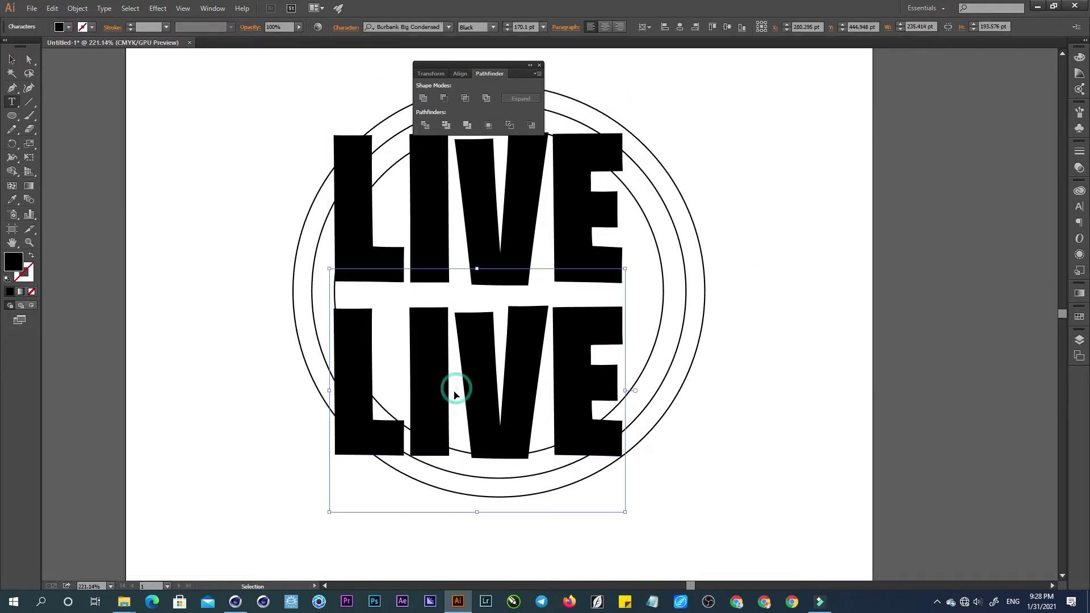
key("ctrl+a")
type("FACE")
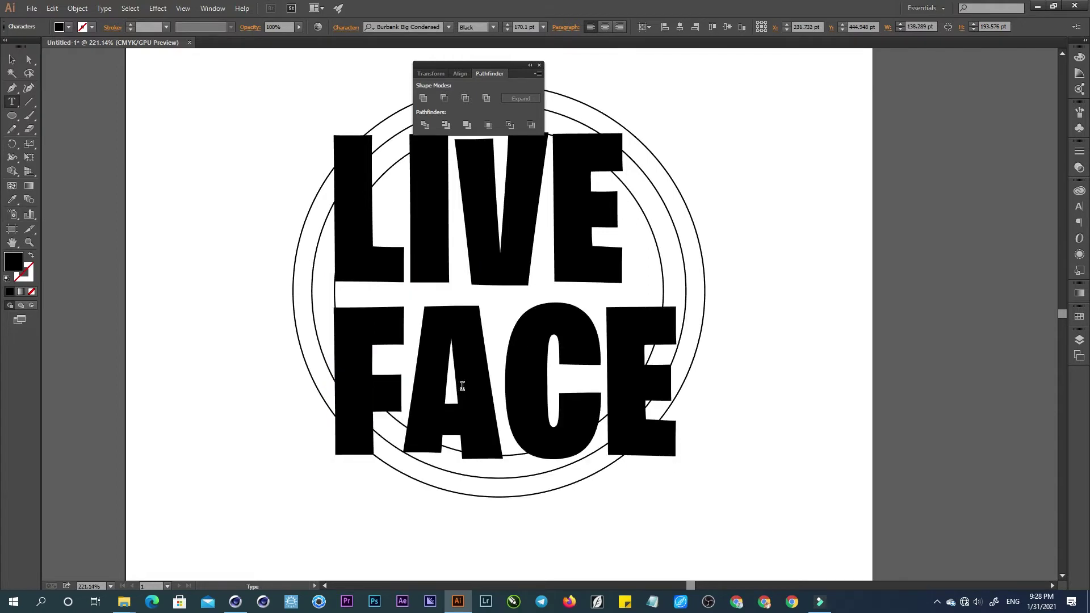
type("BOO")
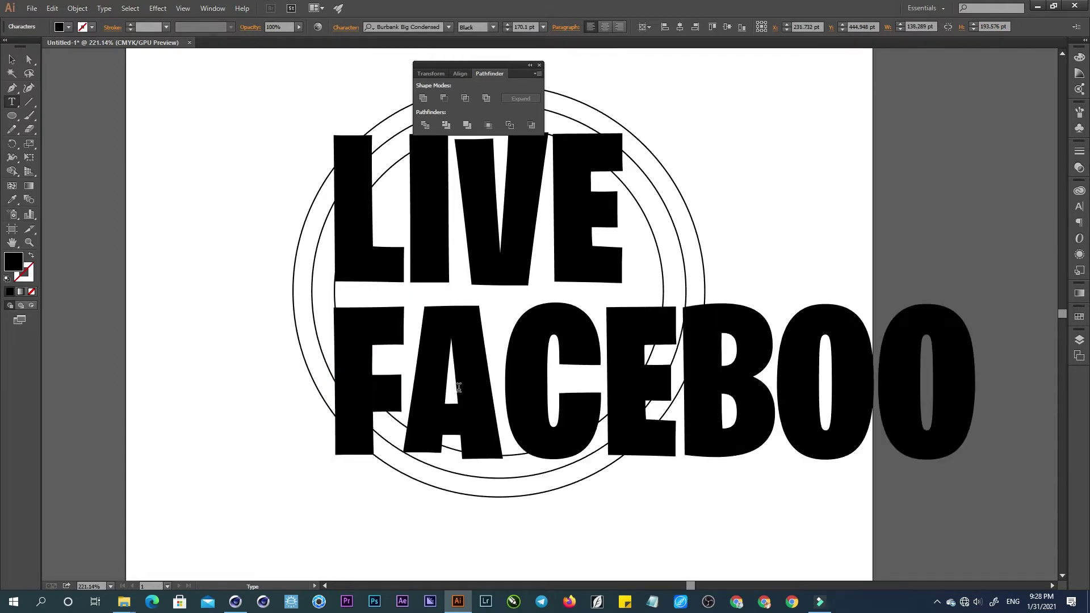
type("K")
key("Escape")
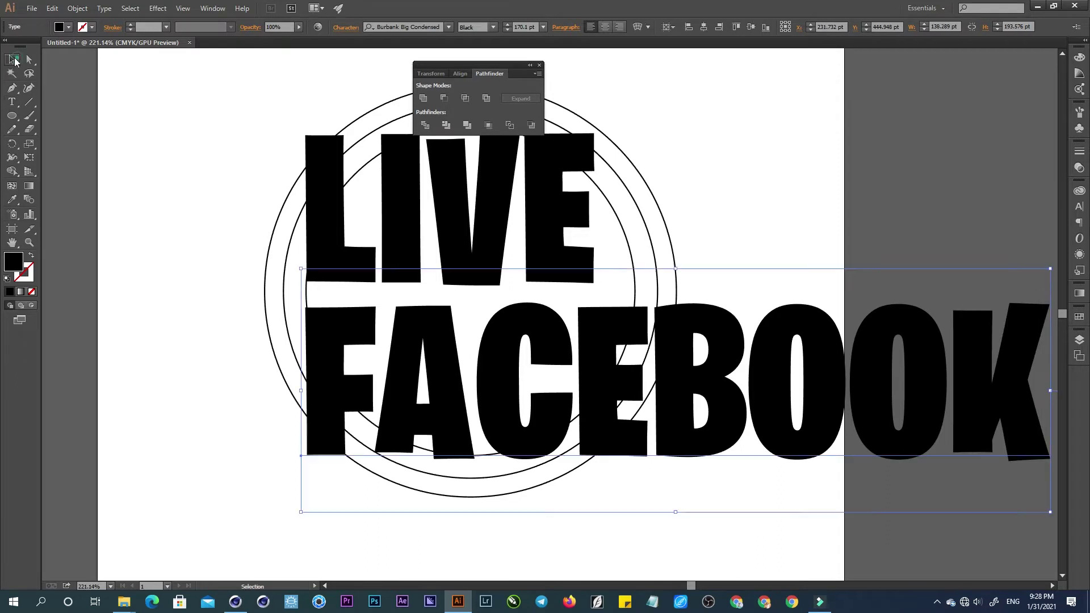
Shrink FACEBOOK to about 67 pt and centre both words within the circles.
left_click(828, 456, "ctrl+alt")
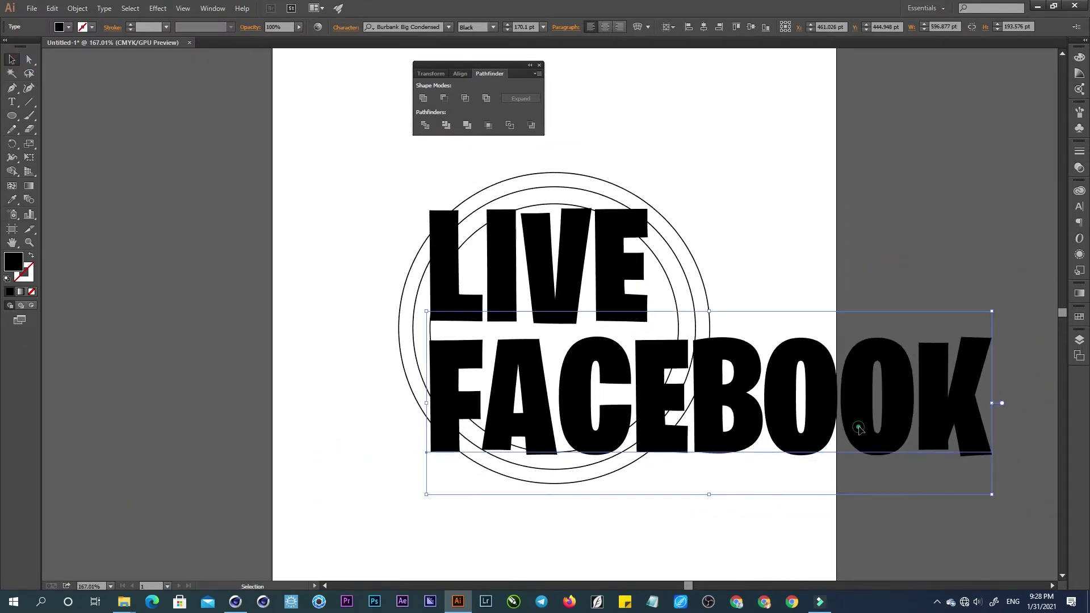
left_click_drag(992, 497, 651, 388, "shift")
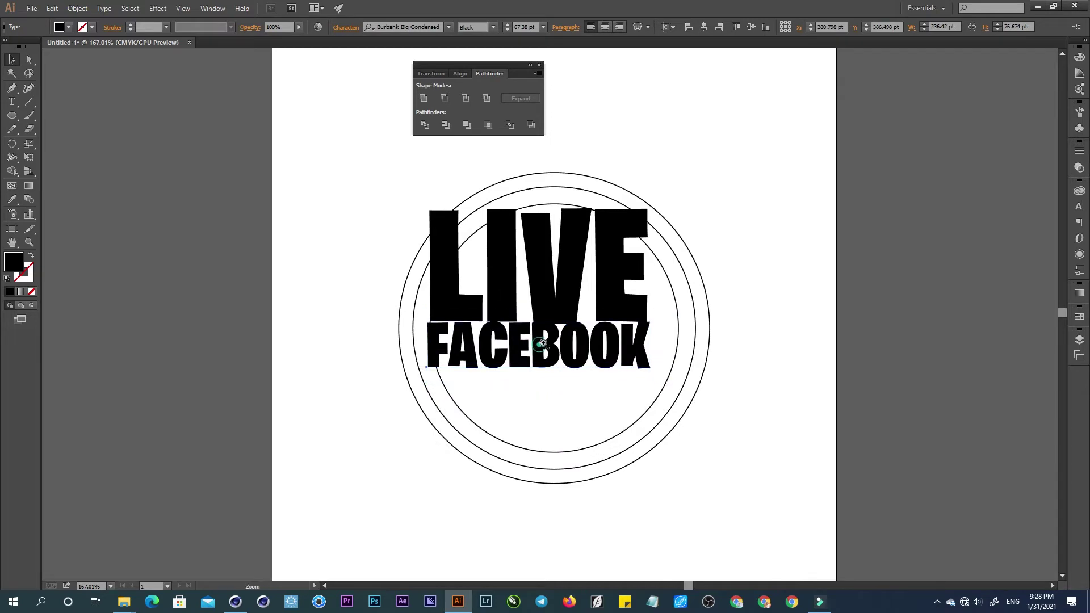
mouse_move(543, 344)
left_mouse_down("ctrl")
mouse_move(555, 331)
mouse_move(555, 350)
left_mouse_up("ctrl")
key("ctrl+a")
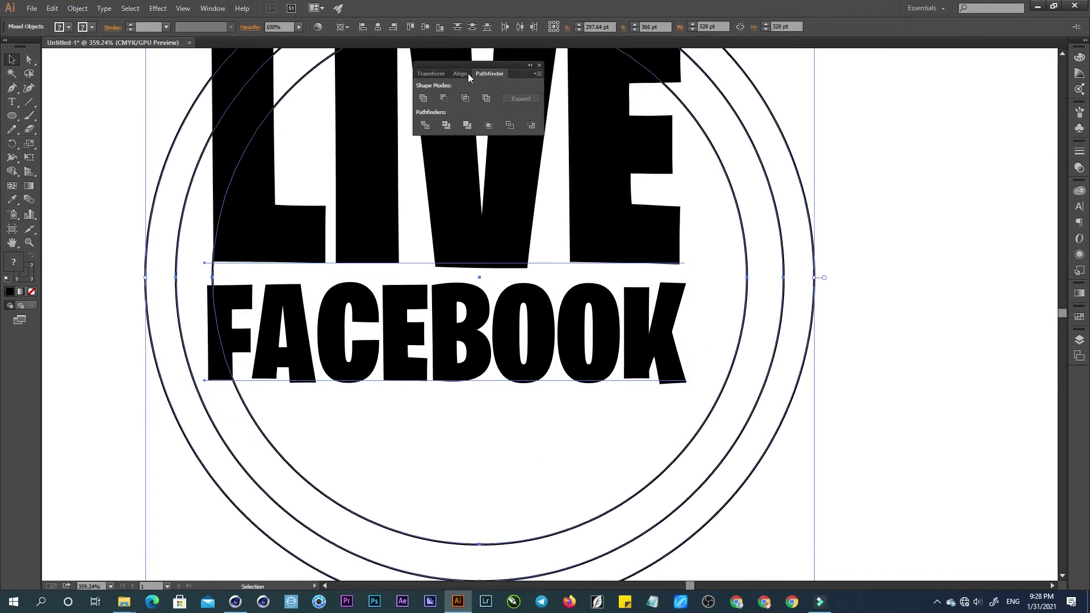
left_click(378, 29)
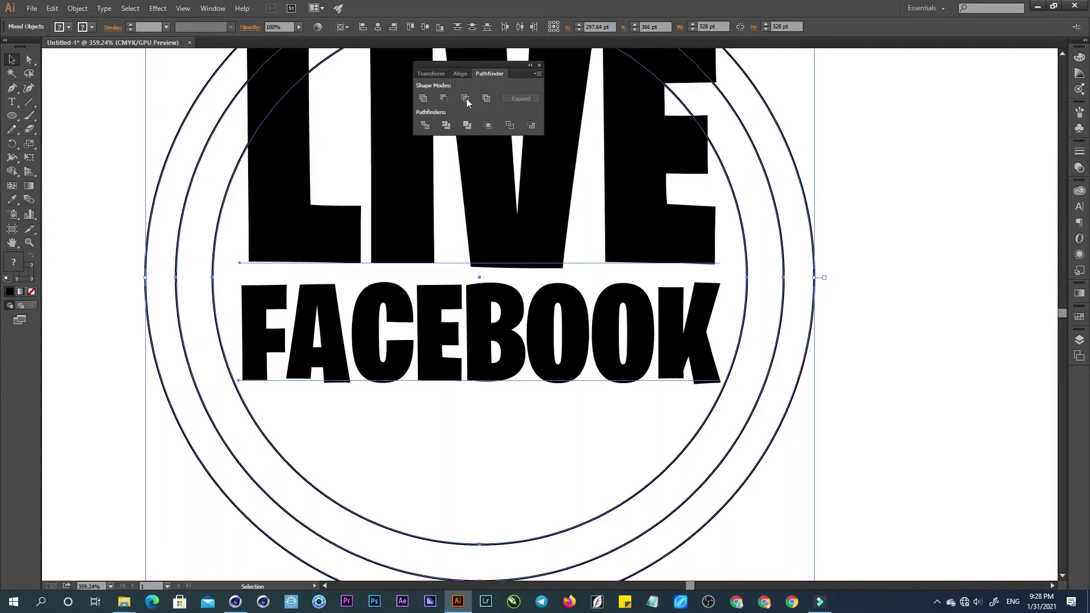
Select LIVE and FACEBOOK and try AKbalthom HighSchool as their font.
left_click(882, 278)
scroll(503, 284, "up", 2, "alt")
left_click(500, 310)
left_click(521, 245, "shift")
left_click(401, 27)
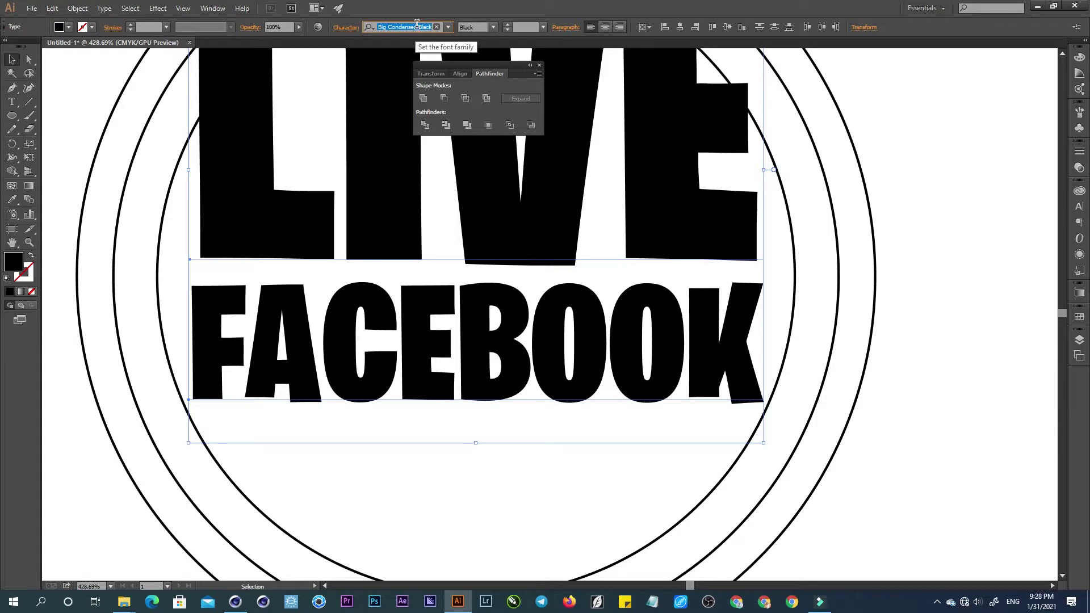
type("BA")
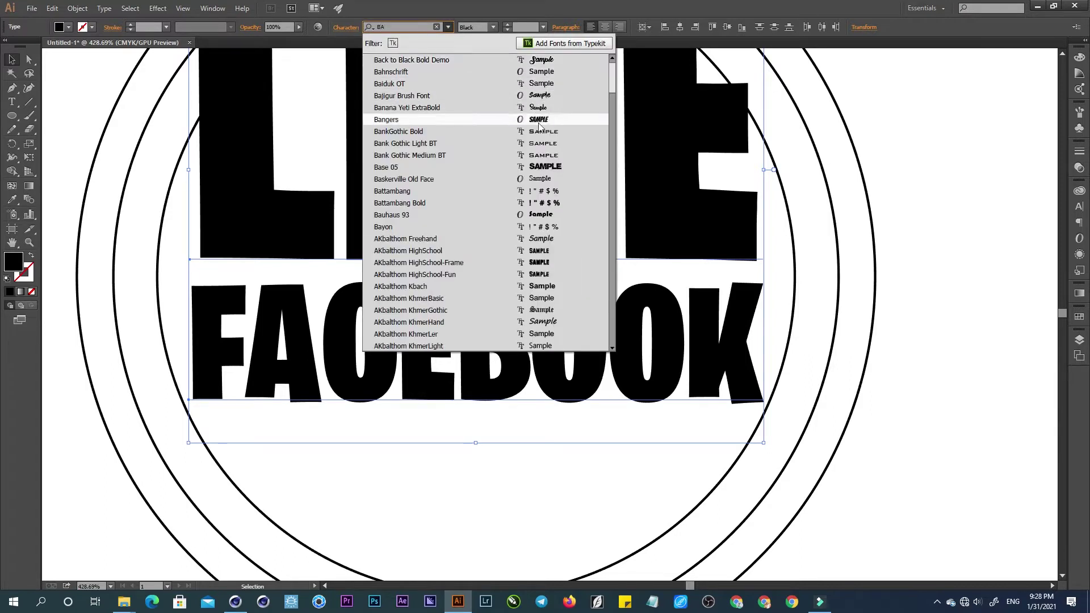
left_click(546, 250)
Try Bangers and Baskerville Old Face on both words, then fit the artboard in view.
left_click(420, 26)
key("Down")
key("Down")
key("Down")
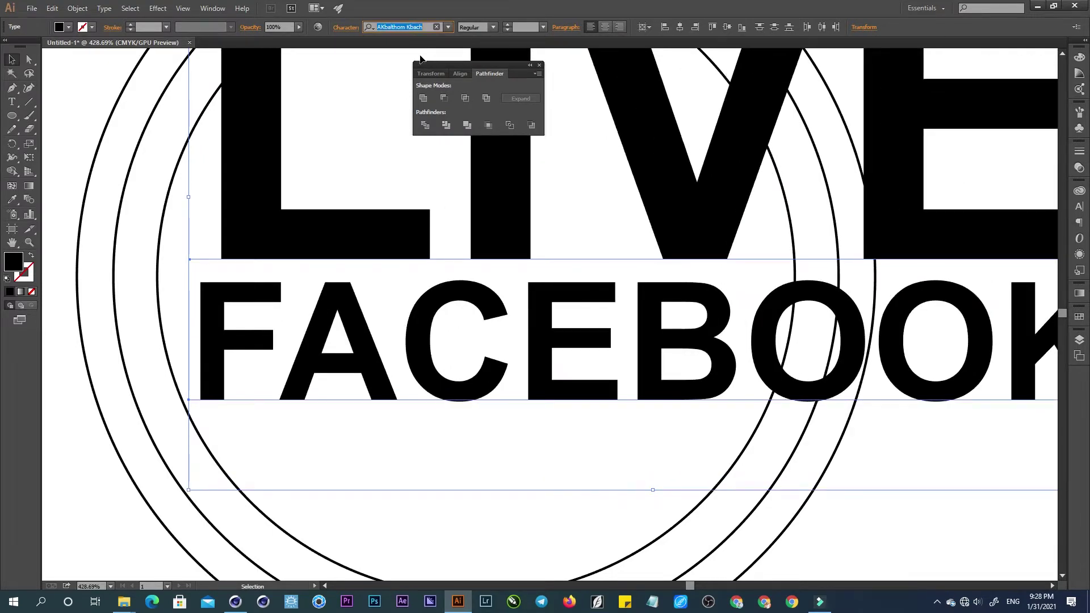
type("BA")
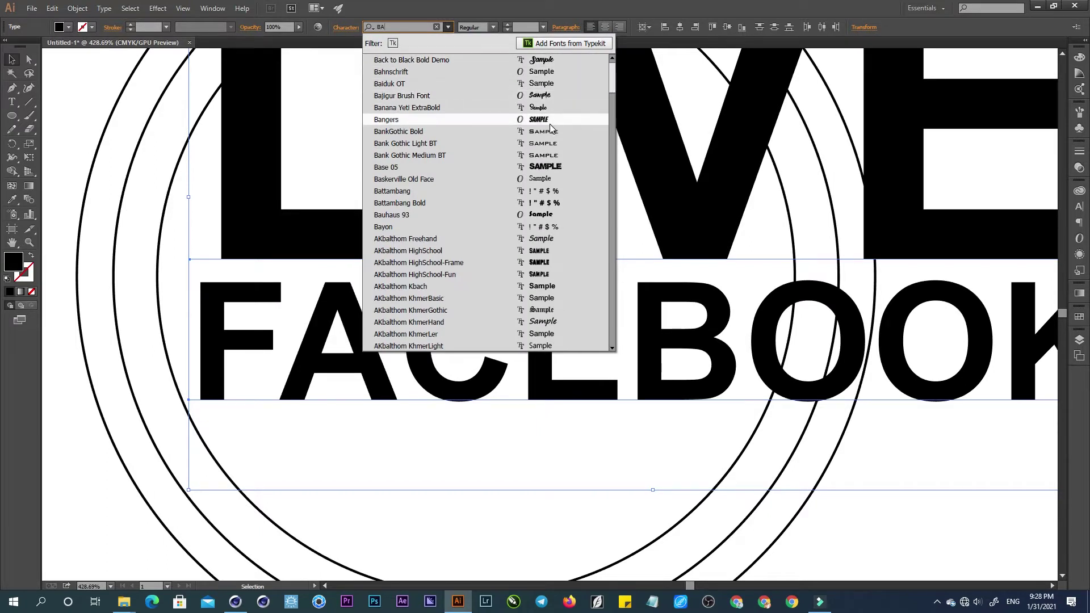
left_click(548, 120)
left_click(400, 25)
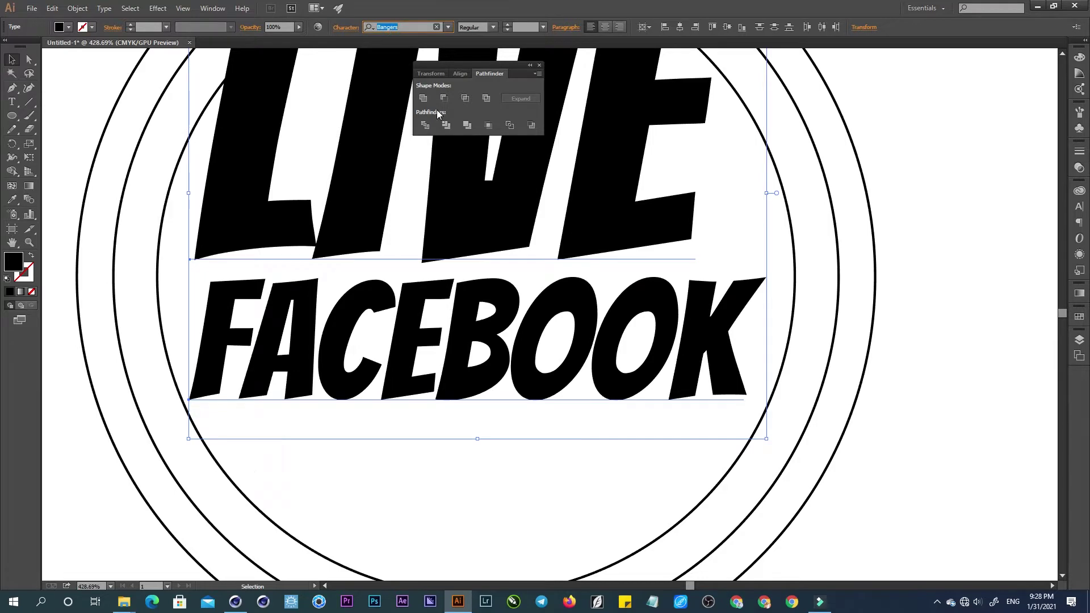
key("Down")
key("Down")
key("Down")
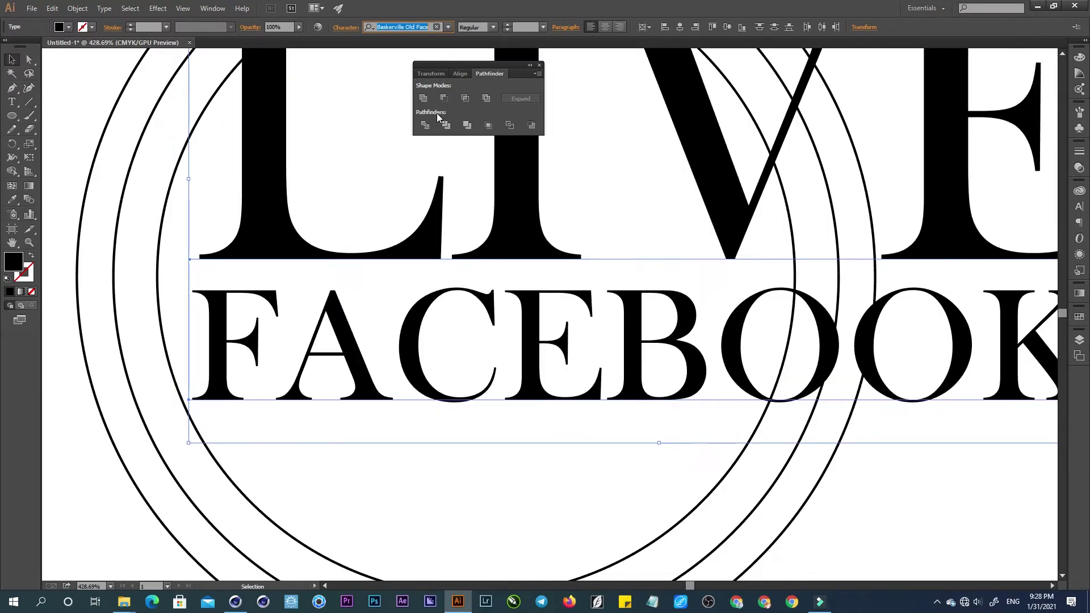
left_click(555, 281)
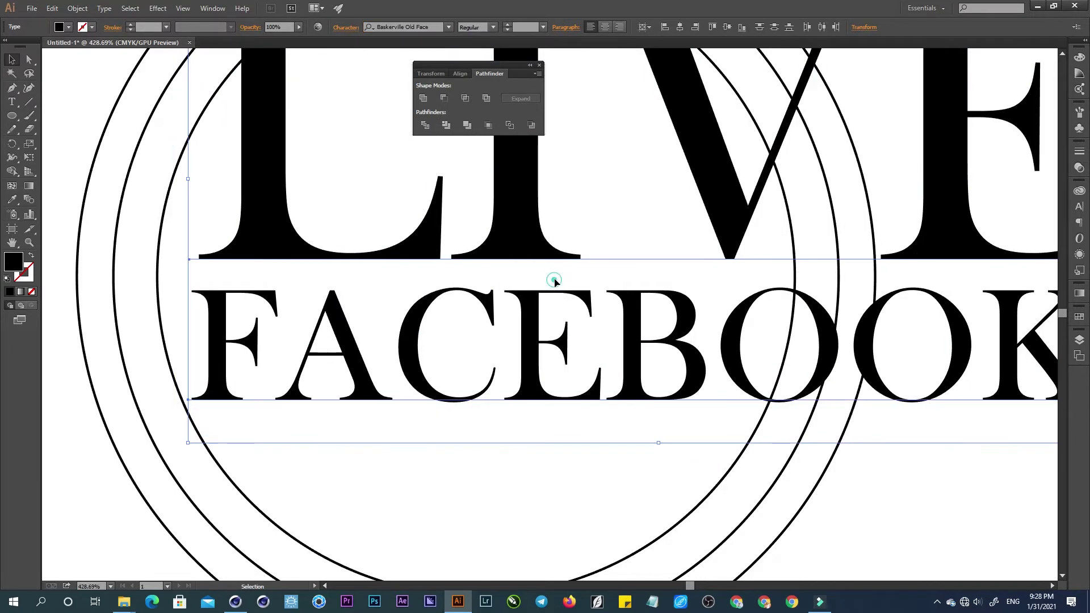
key("ctrl+0")
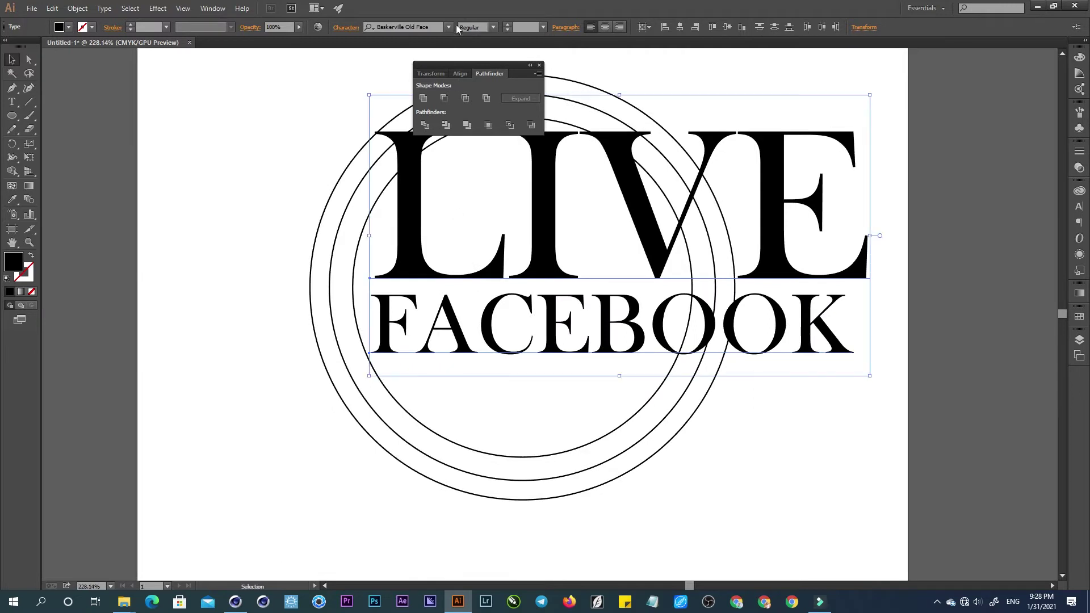
Apply Bebas, then step through Bebas Neue to Berlin Sans FB Demi Bold.
left_click(449, 26)
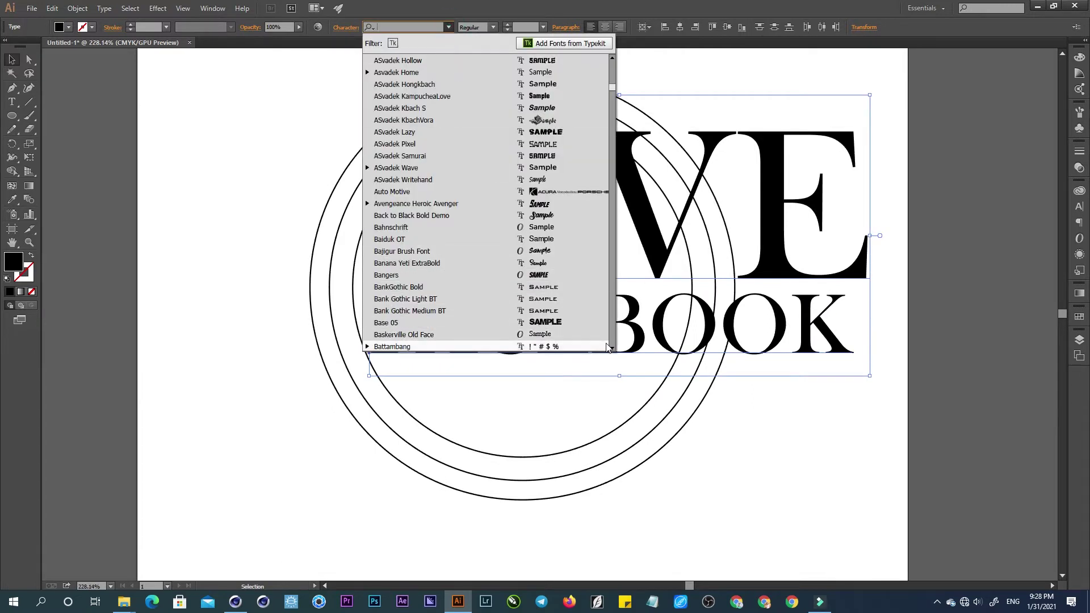
left_click(612, 348)
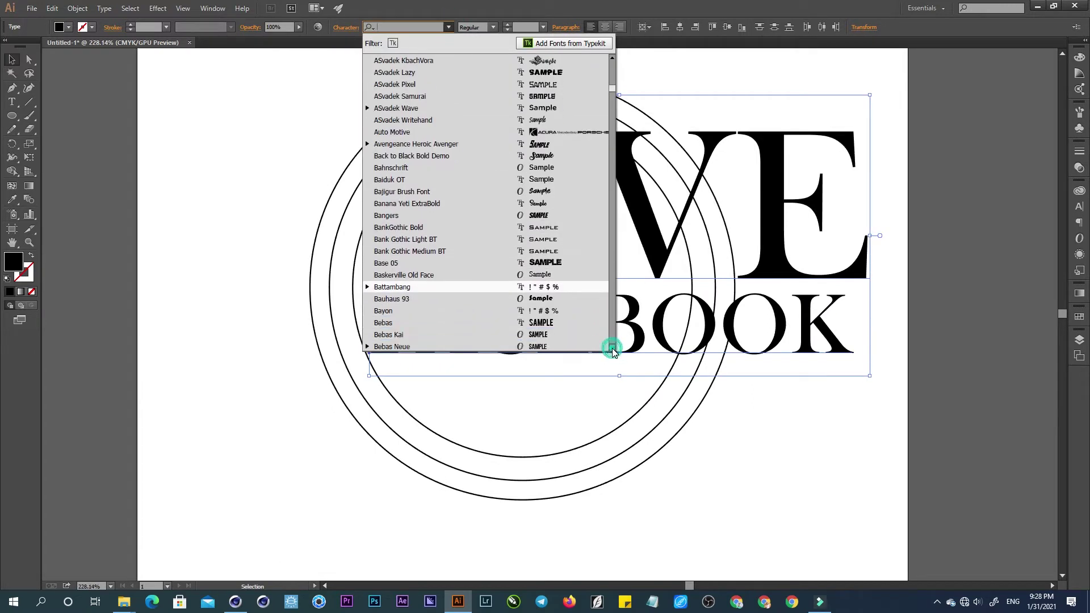
left_click(570, 322)
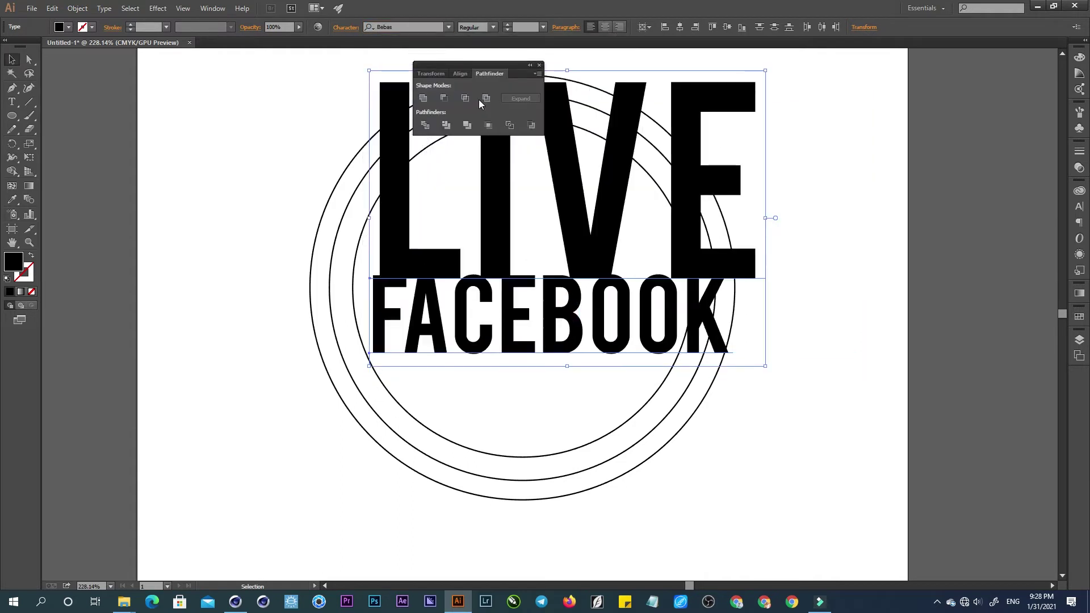
left_click(385, 27)
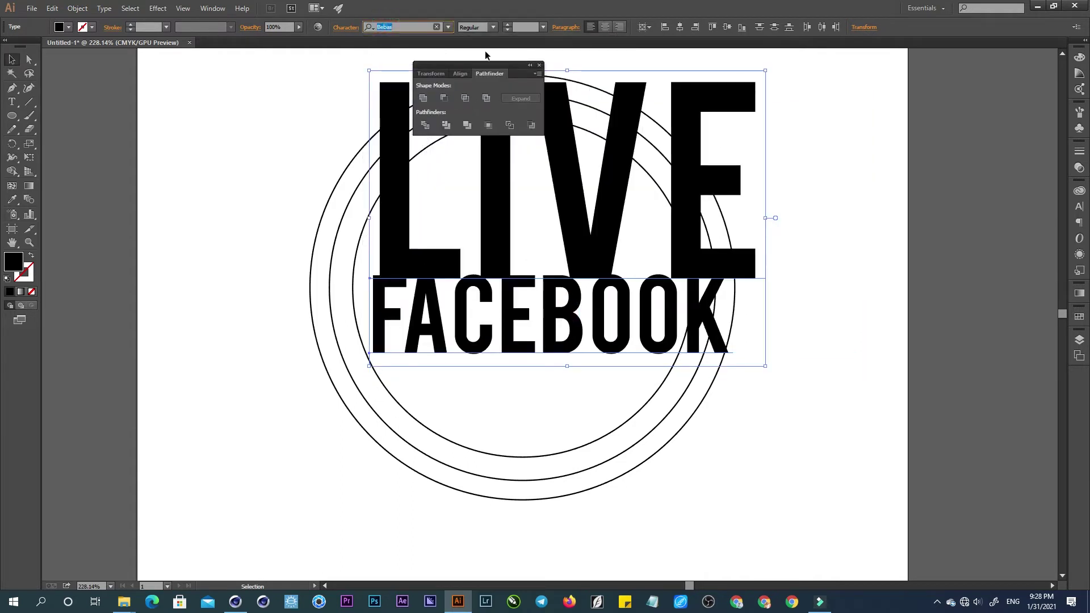
left_click(425, 33)
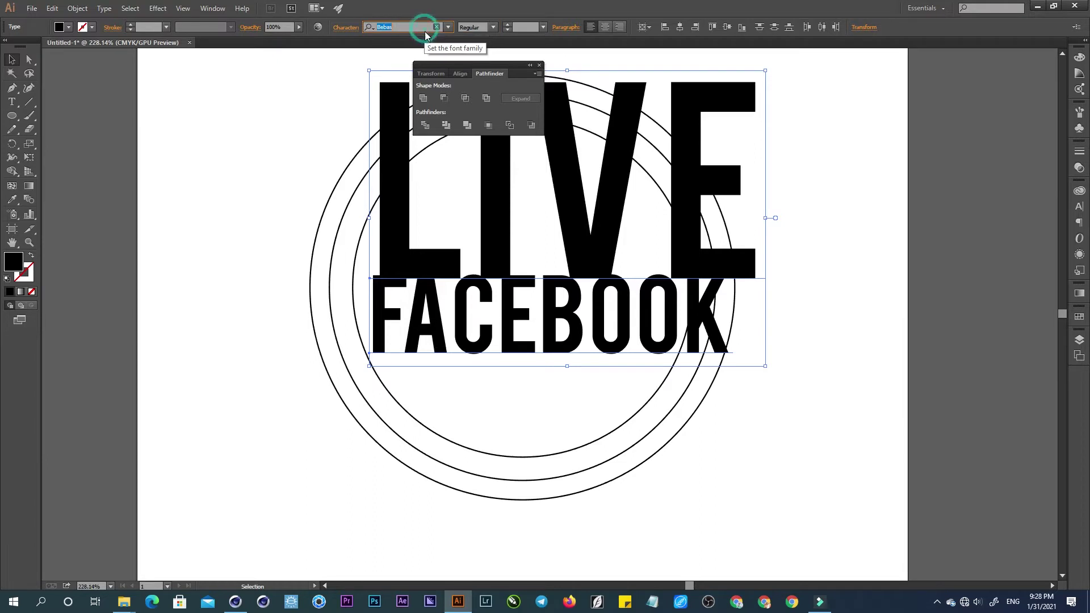
key("Down")
key("Down")
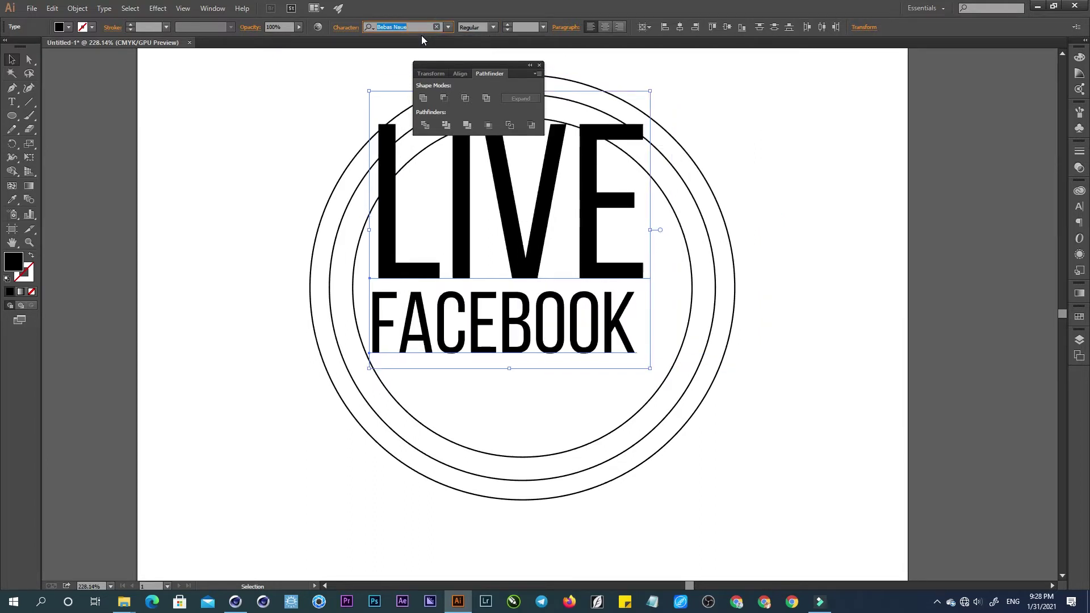
key("Down")
key("Down")
key("Down")
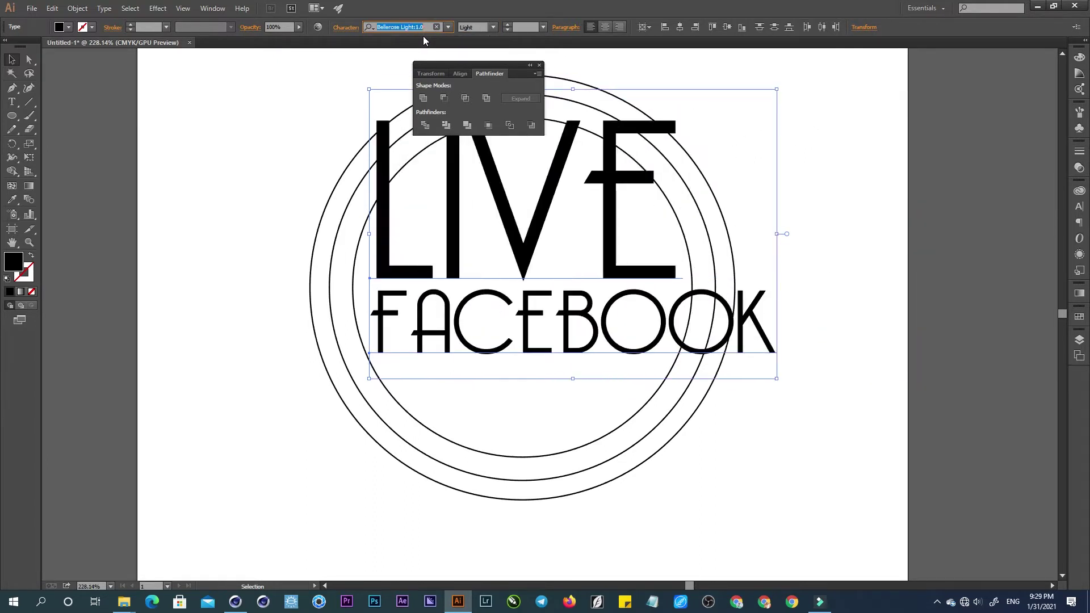
key("Down")
key("Down")
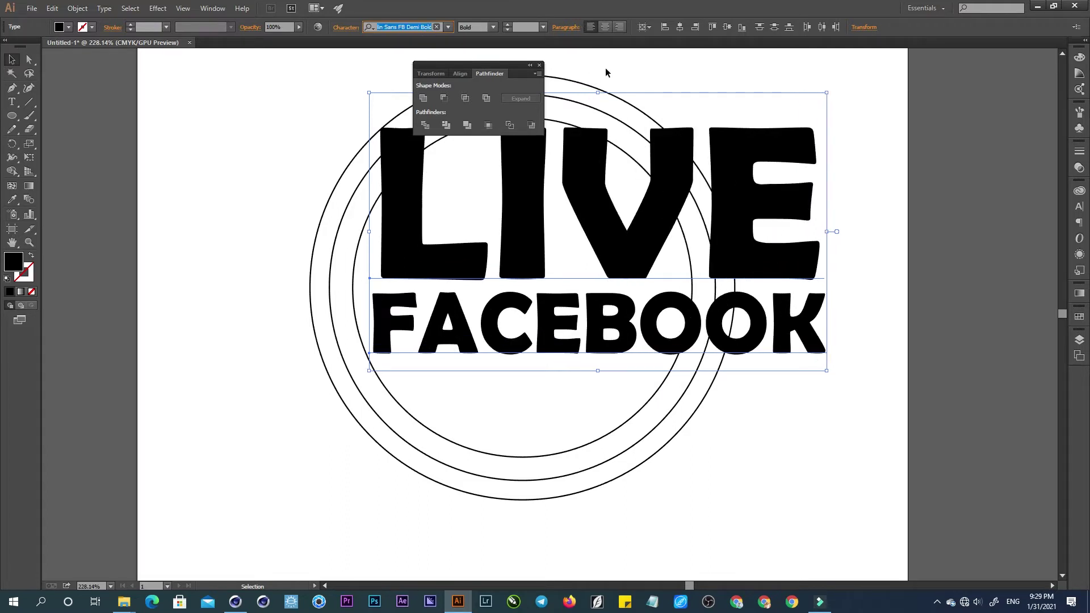
Centre the text on the page and shrink it to span the rings.
left_click(680, 27)
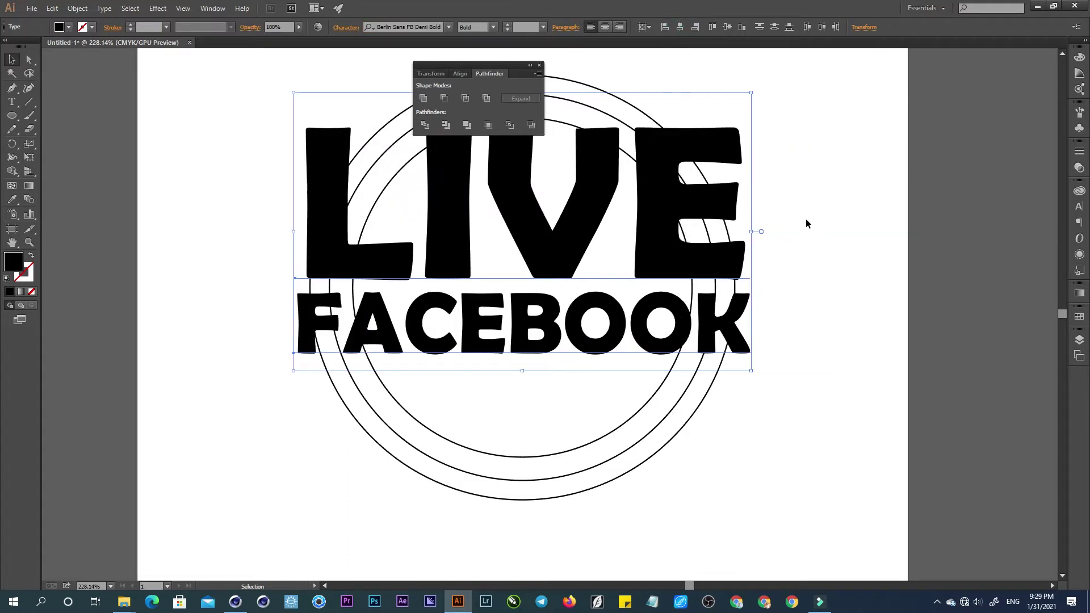
mouse_move(754, 99)
left_mouse_down()
mouse_move(720, 106)
mouse_move(728, 103)
left_mouse_up()
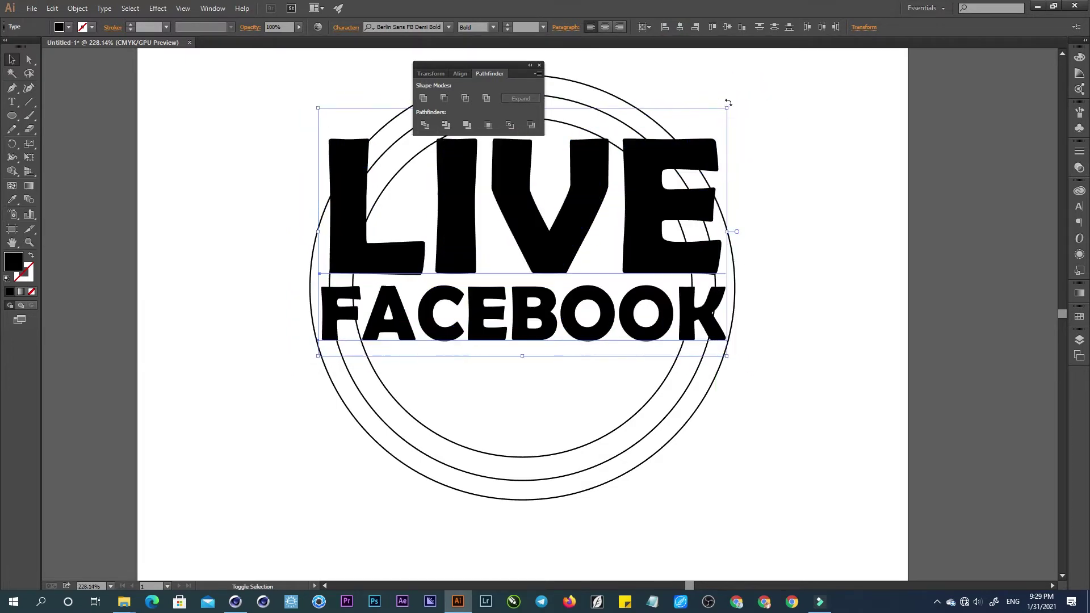
left_click(779, 112)
scroll(604, 238, "down", 2, "alt")
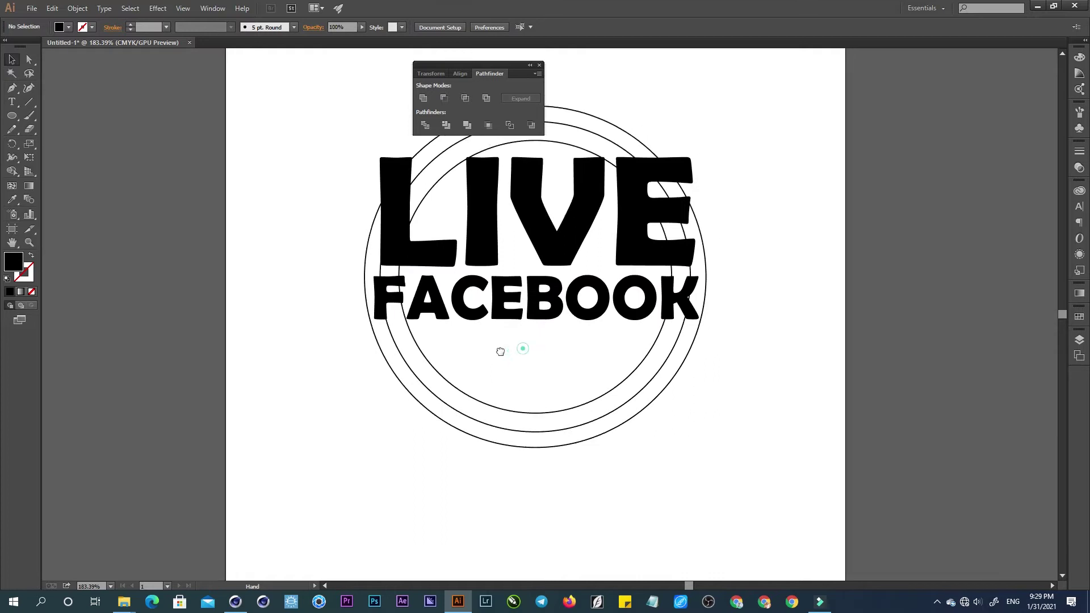
Draw a centred black 221.6 × 34.3 pt bar under FACEBOOK with 10.31 pt rounded corners.
left_click_drag(500, 351, 469, 351)
scroll(477, 277, "up", 1, "alt")
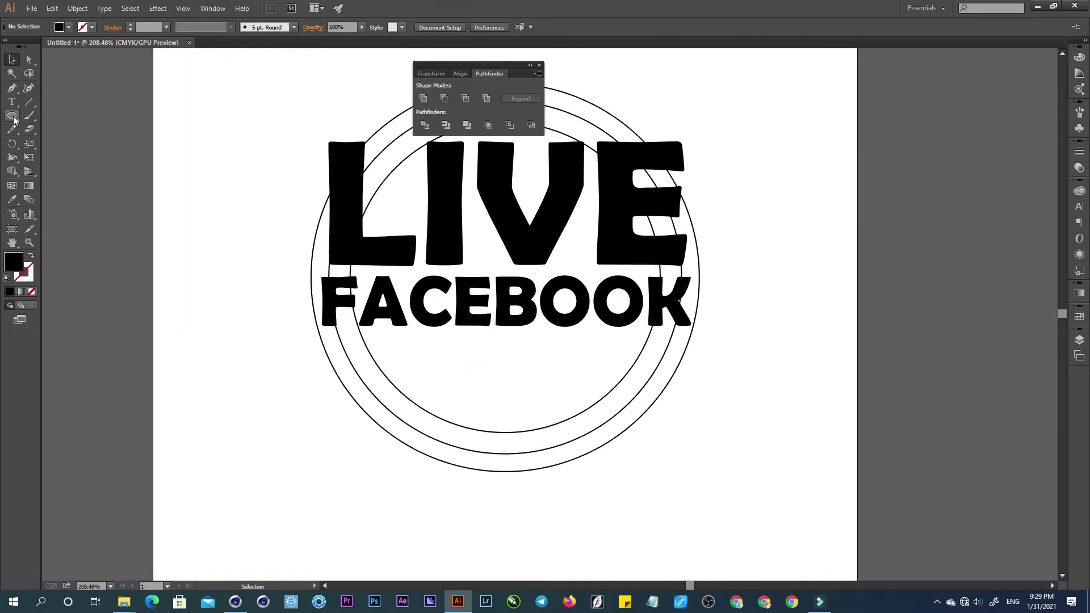
left_click_drag(14, 120, 52, 117)
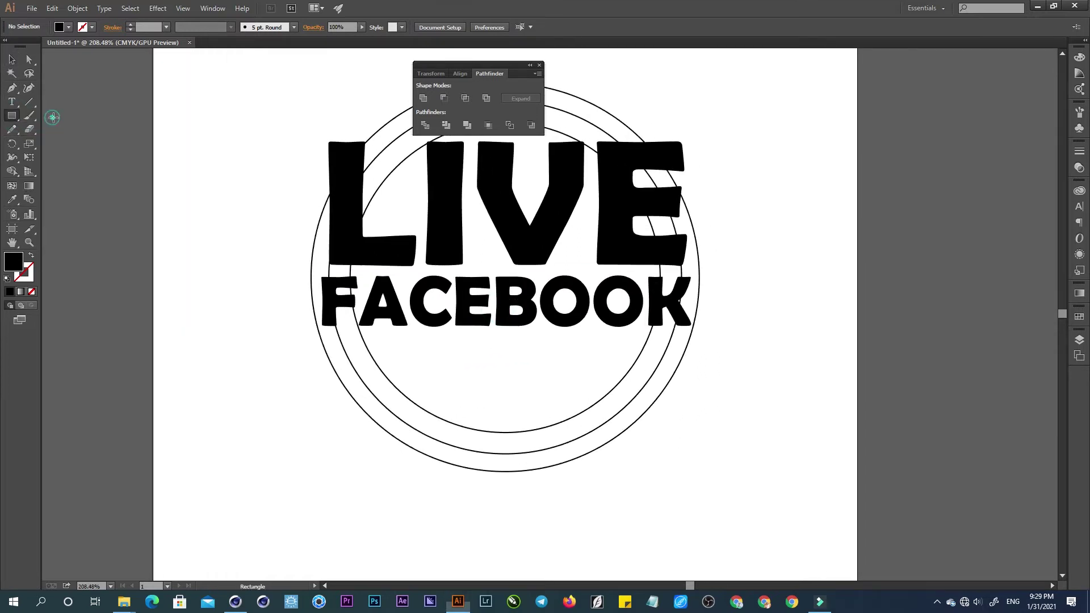
left_click_drag(380, 343, 643, 383)
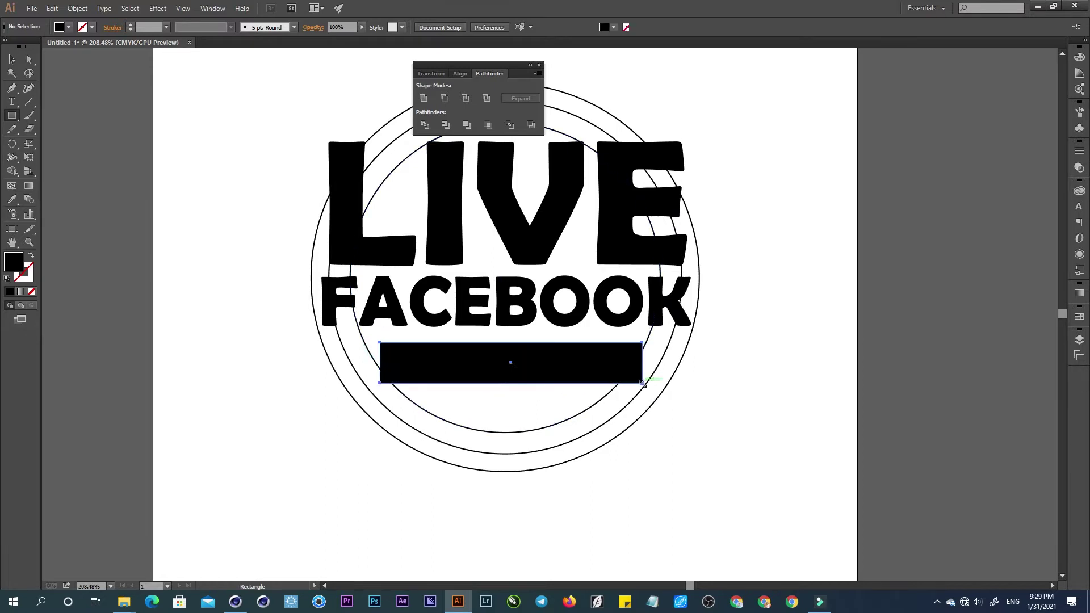
key("v")
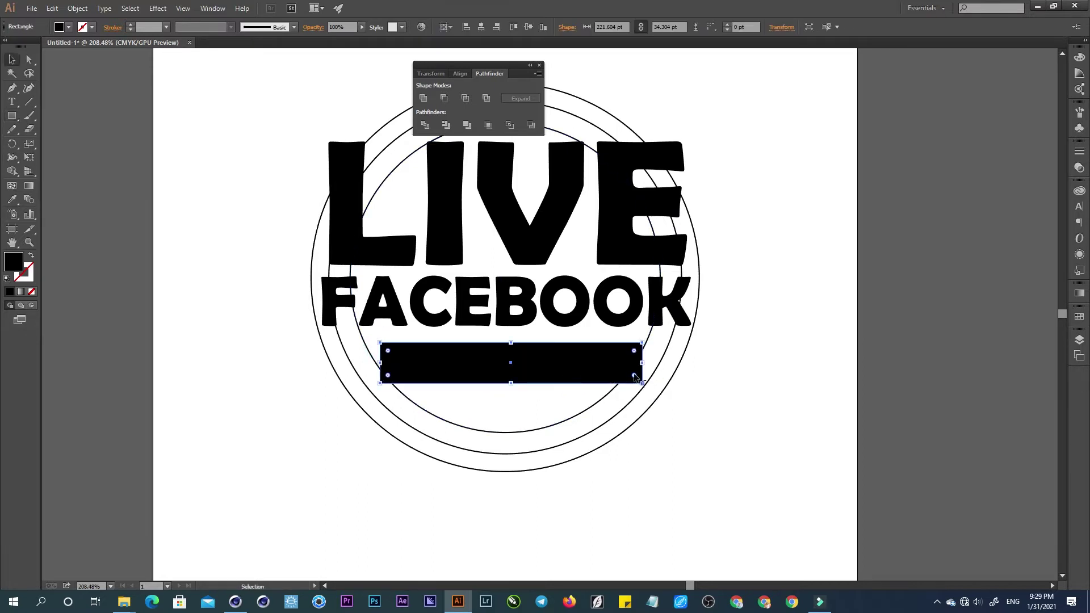
left_click_drag(634, 375, 629, 370)
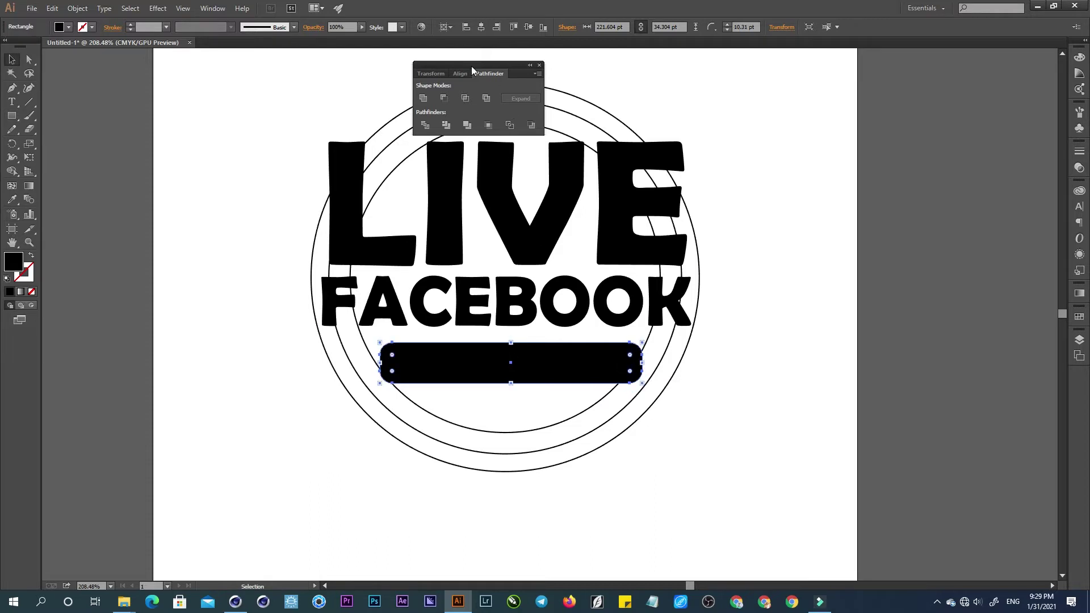
left_click(481, 29)
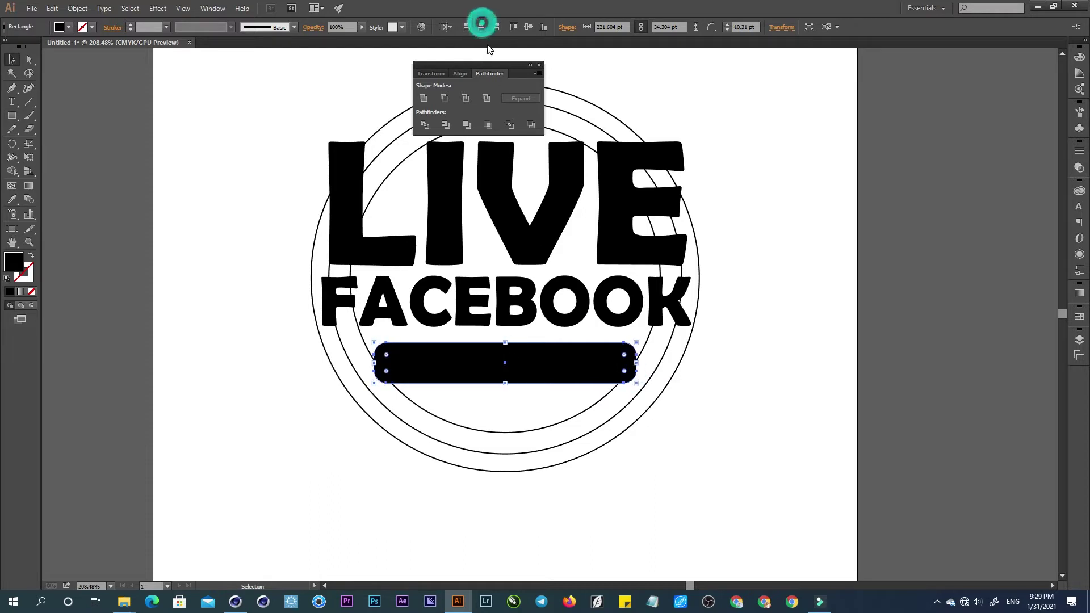
left_click(748, 250)
mouse_move(539, 287)
left_mouse_down()
mouse_move(574, 294)
mouse_move(546, 432)
left_mouse_up()
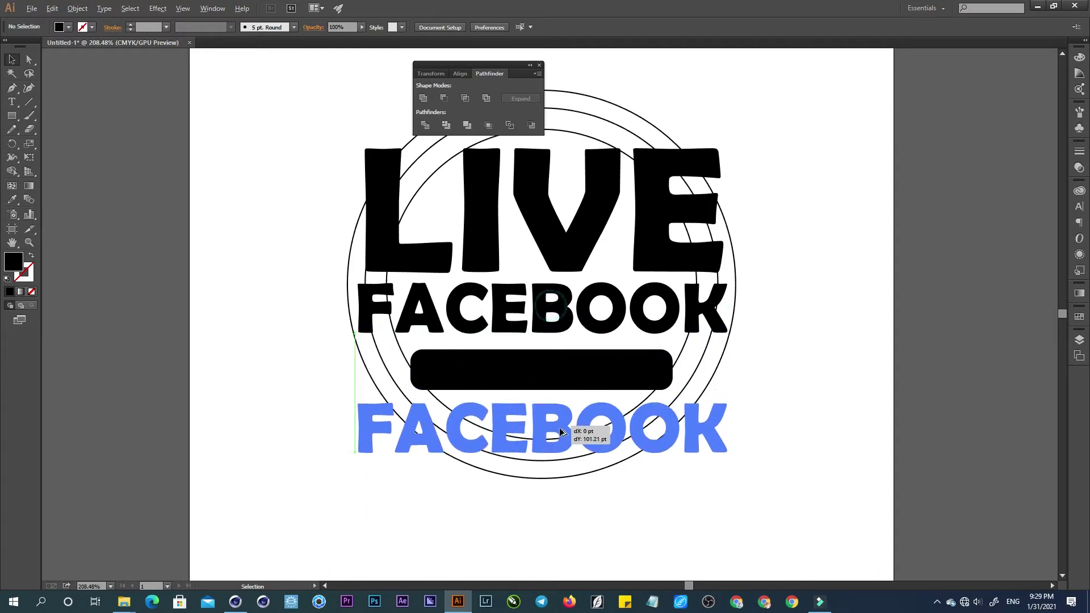
Retype the copied FACEBOOK as FOLLOW and centre it horizontally on the page.
double_click(518, 445)
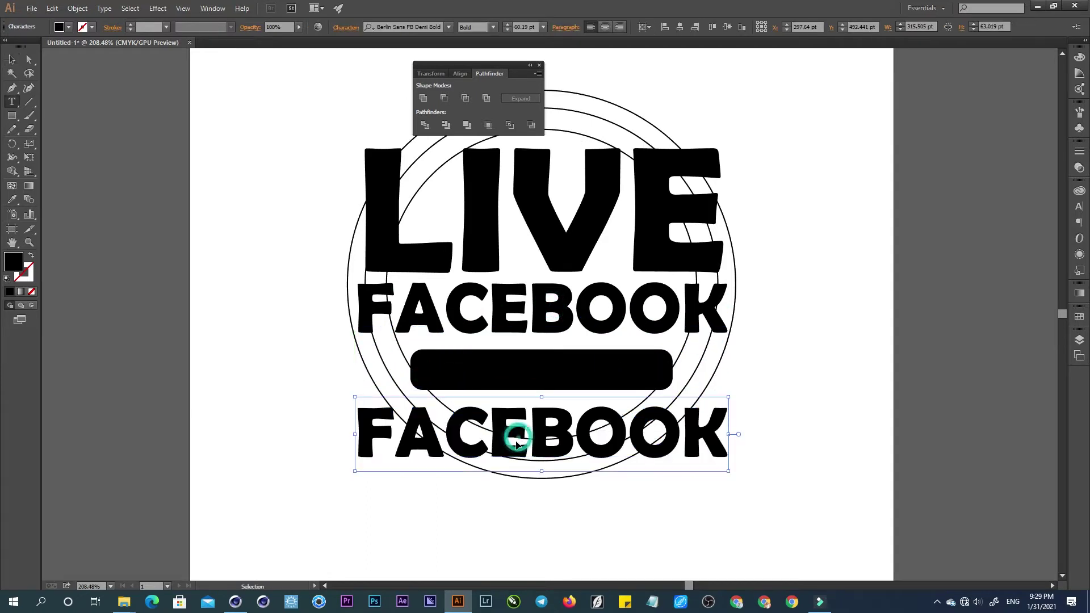
double_click(518, 445)
type("FO")
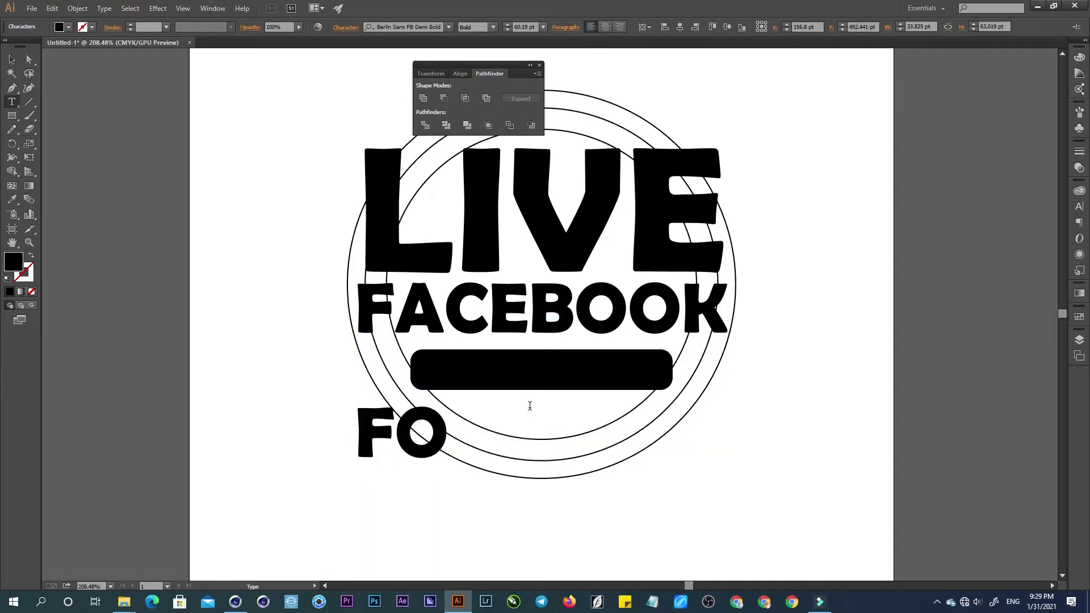
type("LLOW")
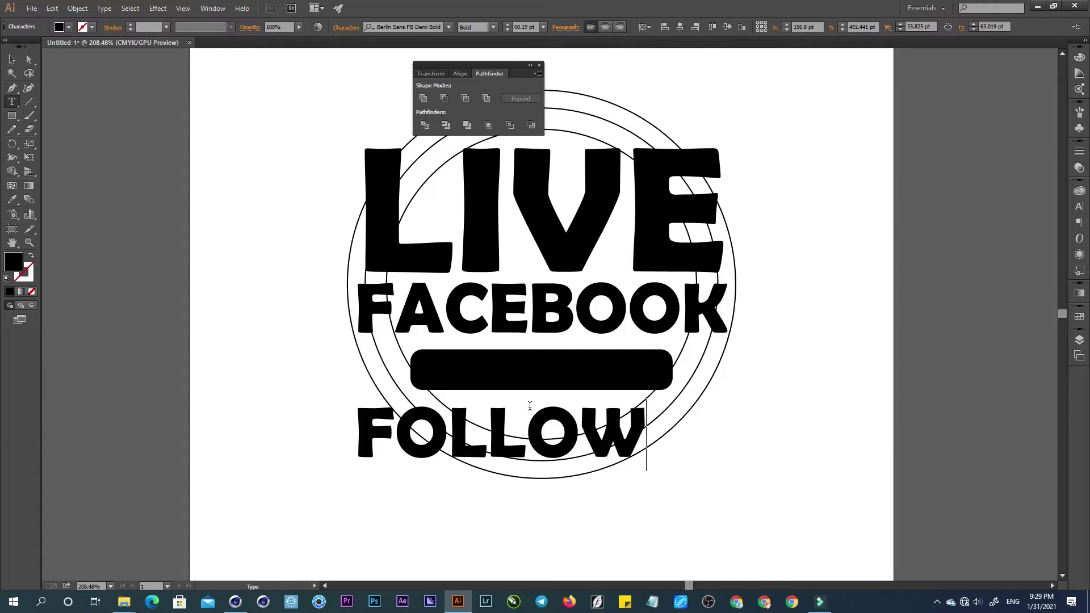
left_click(12, 60)
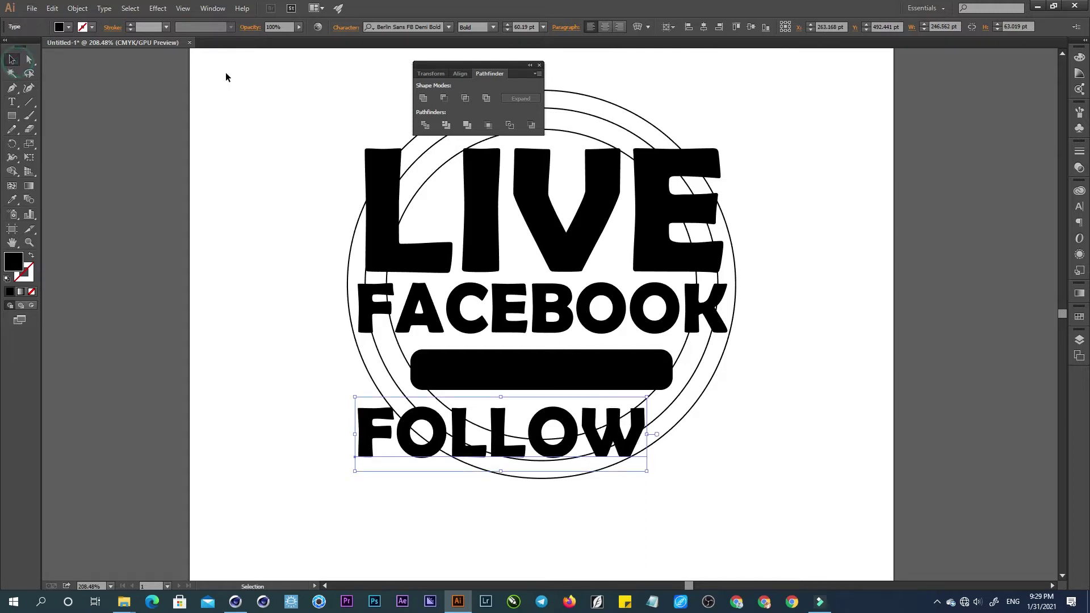
left_click(704, 28)
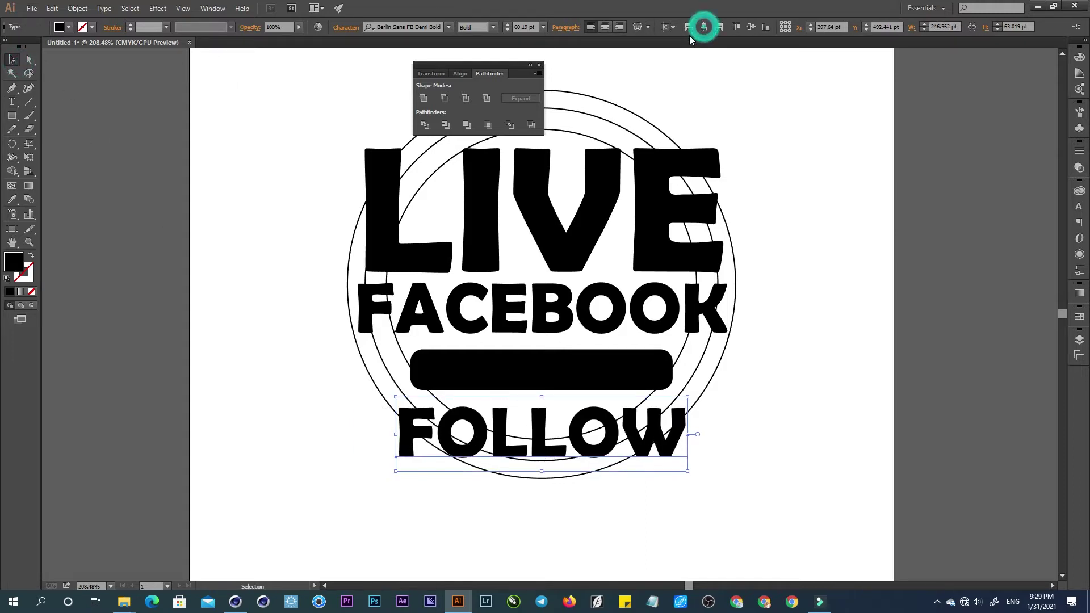
Nudge FOLLOW up under the bar and scale it down to about 49 pt.
left_click(531, 431)
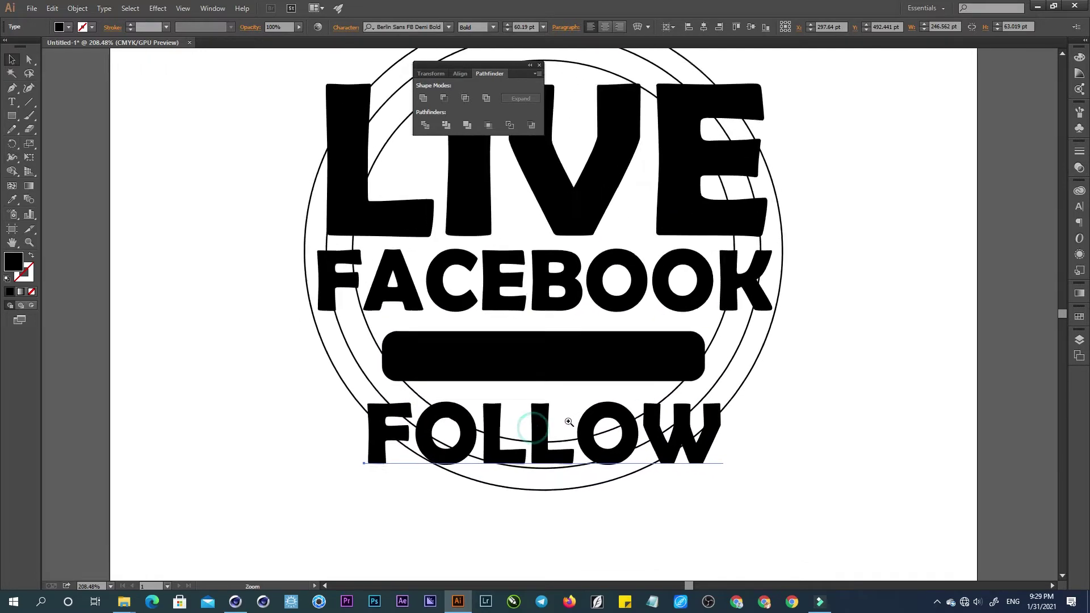
left_click_drag(710, 473, 711, 464)
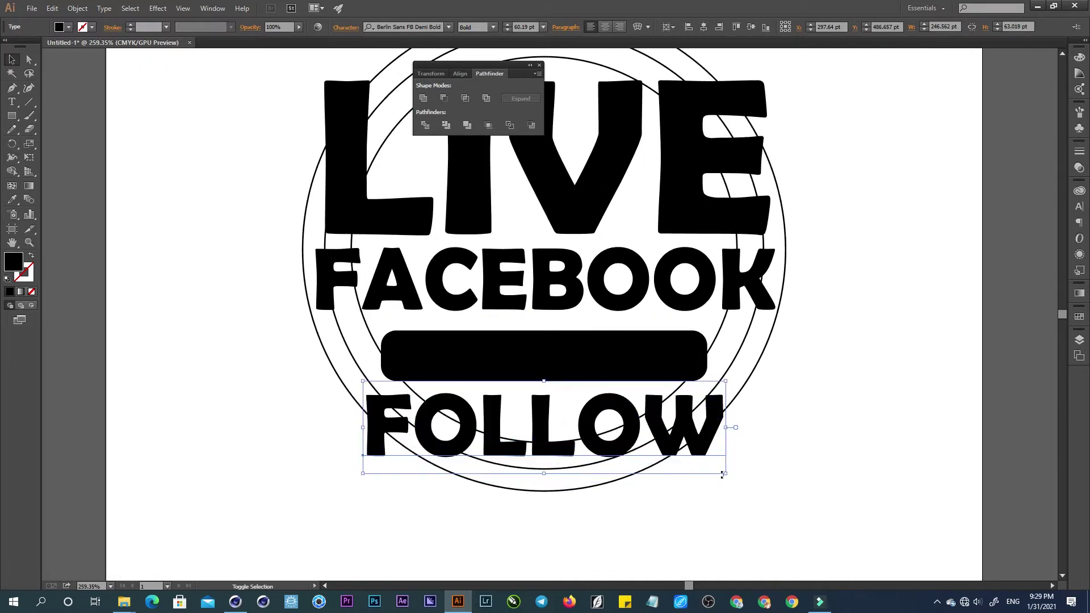
left_click_drag(725, 474, 707, 469)
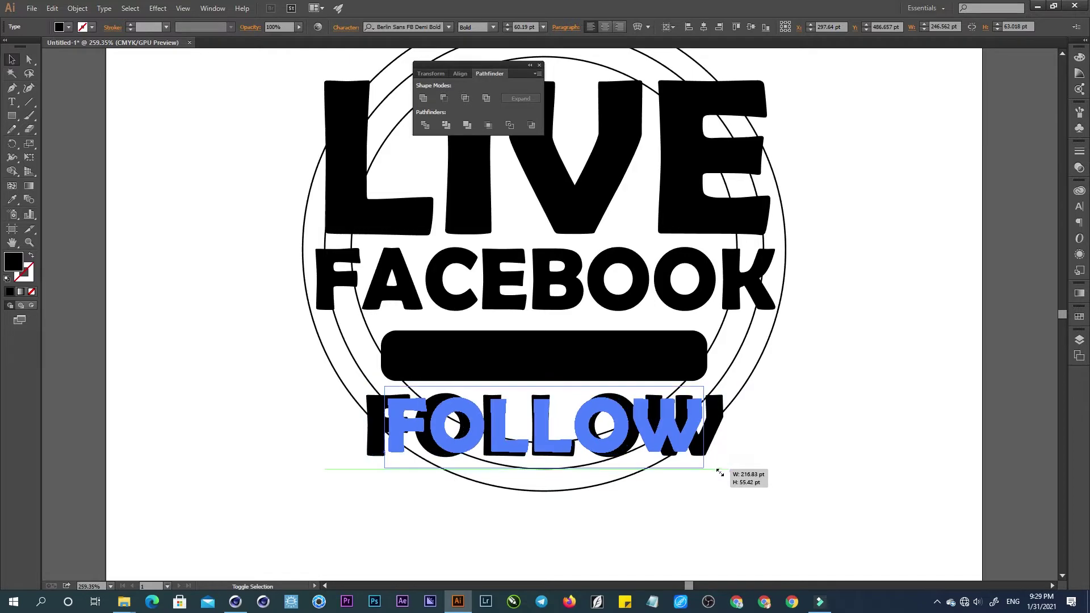
left_click_drag(707, 469, 694, 454)
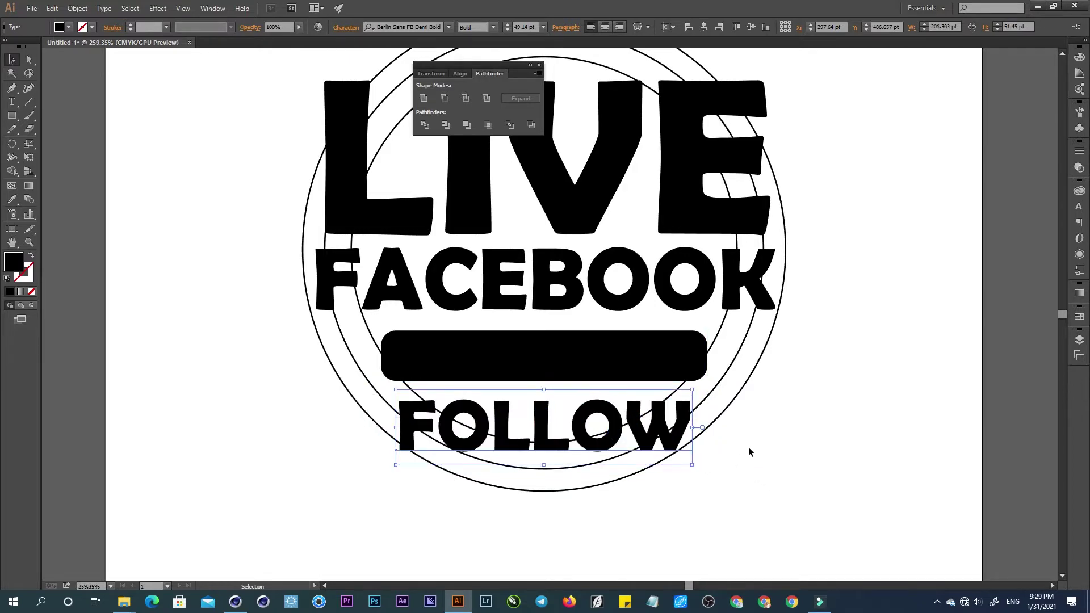
left_click(751, 441)
mouse_move(626, 319)
left_mouse_down()
mouse_move(608, 279)
mouse_move(630, 276)
mouse_move(616, 236)
left_mouse_up()
Save the badge to the Desktop as FACEBOOK.ai in Illustrator 8 format.
key("ctrl+a")
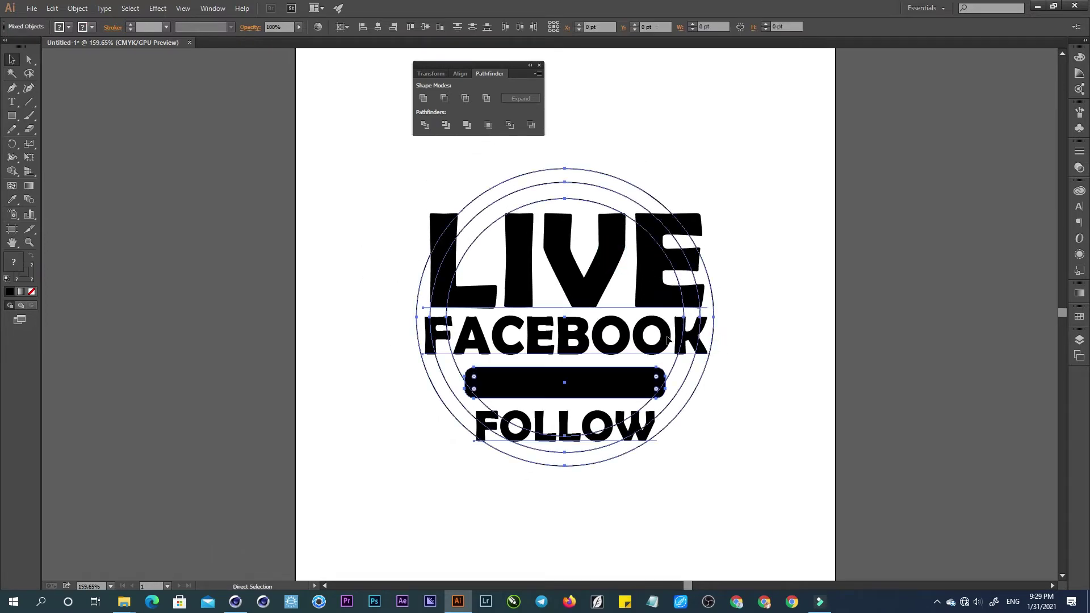
key("ctrl+s")
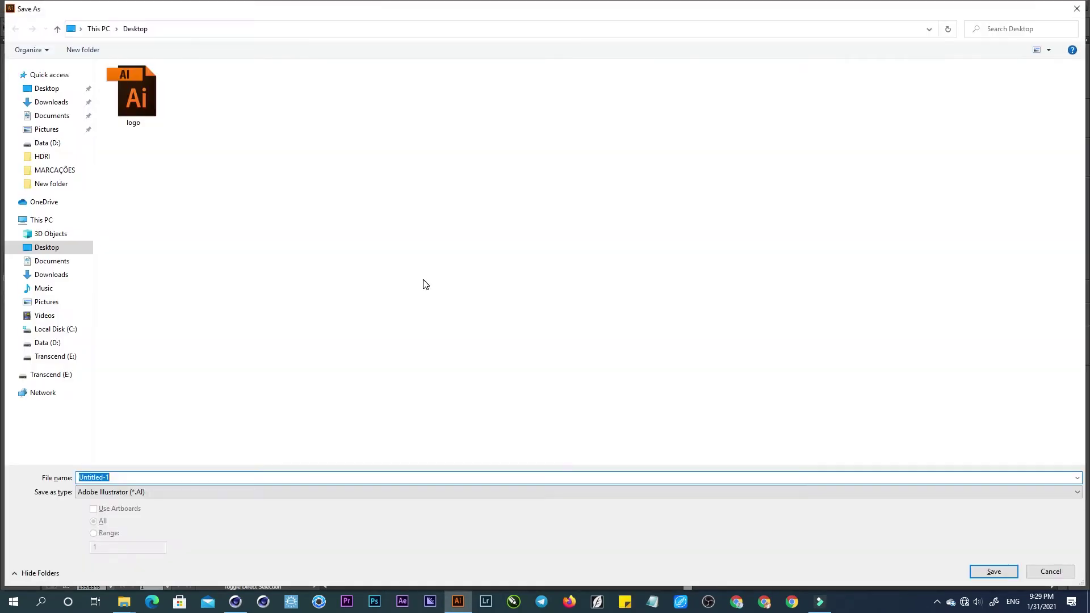
type("FA")
key("Return")
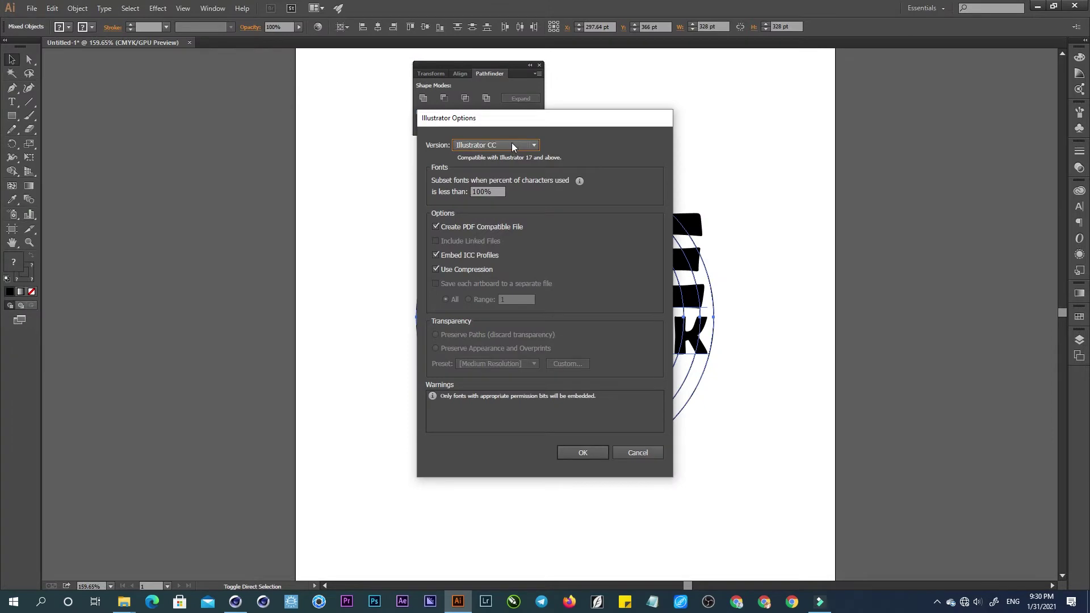
left_click(512, 145)
left_click(504, 284)
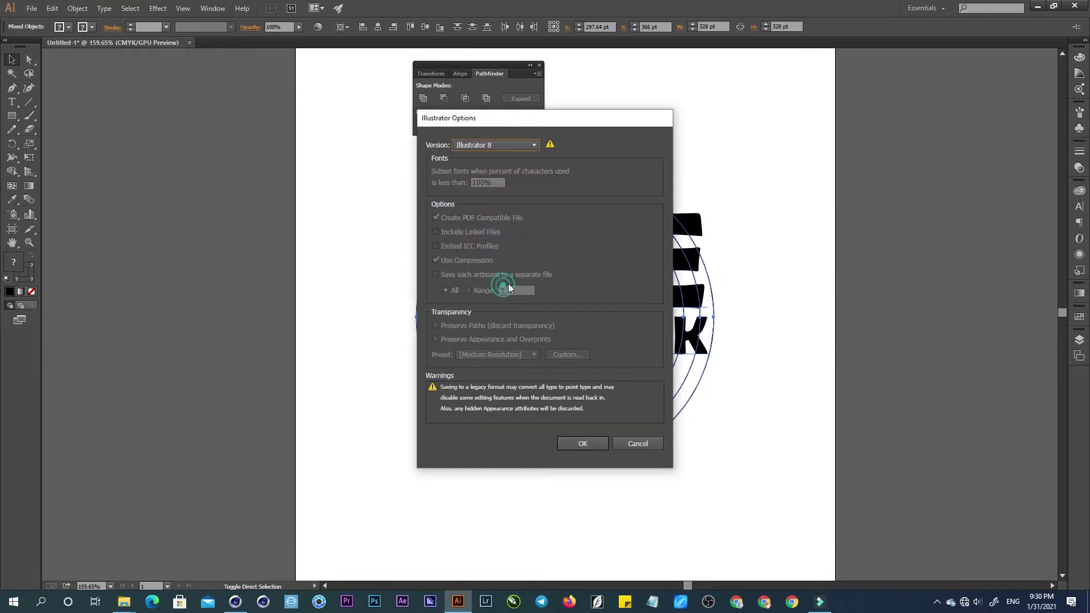
left_click(574, 443)
left_click(594, 320)
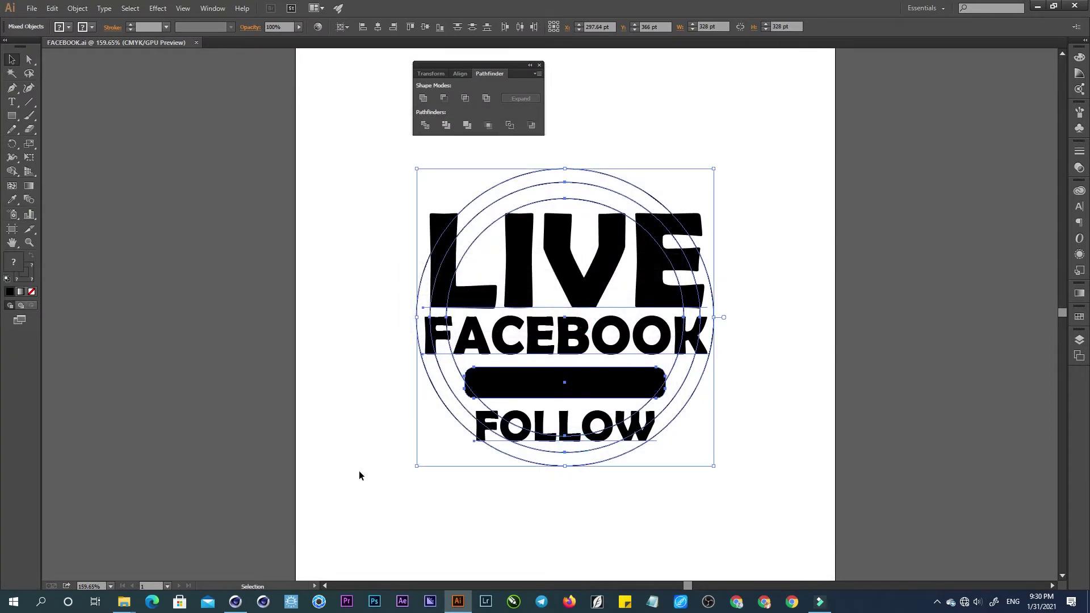
Clear the render preview and close the Chinese New Year project, saving it.
left_click(235, 602)
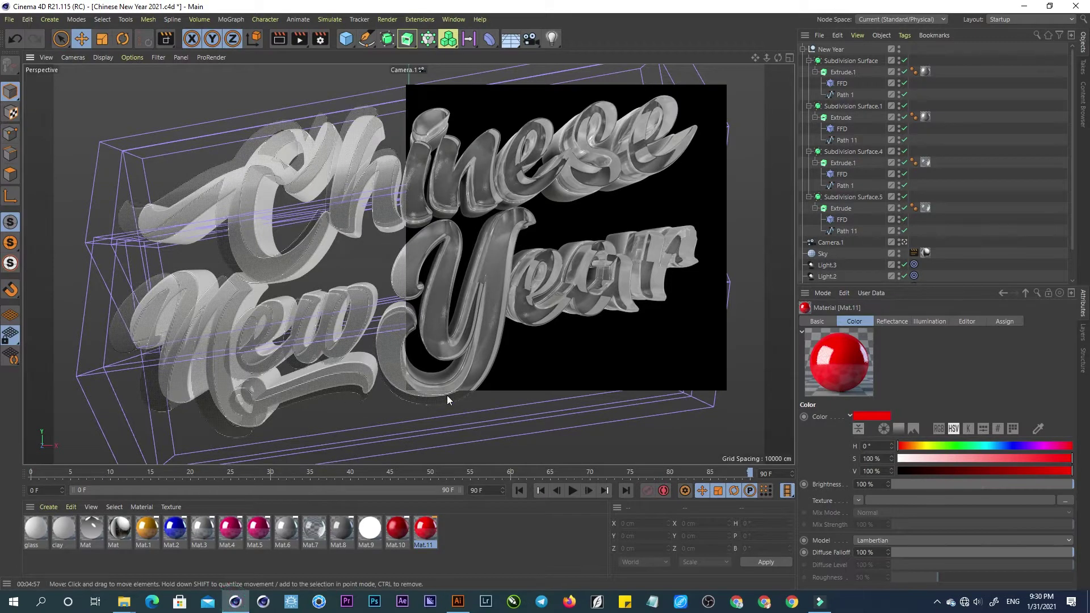
left_click(414, 275)
key("alt+F4")
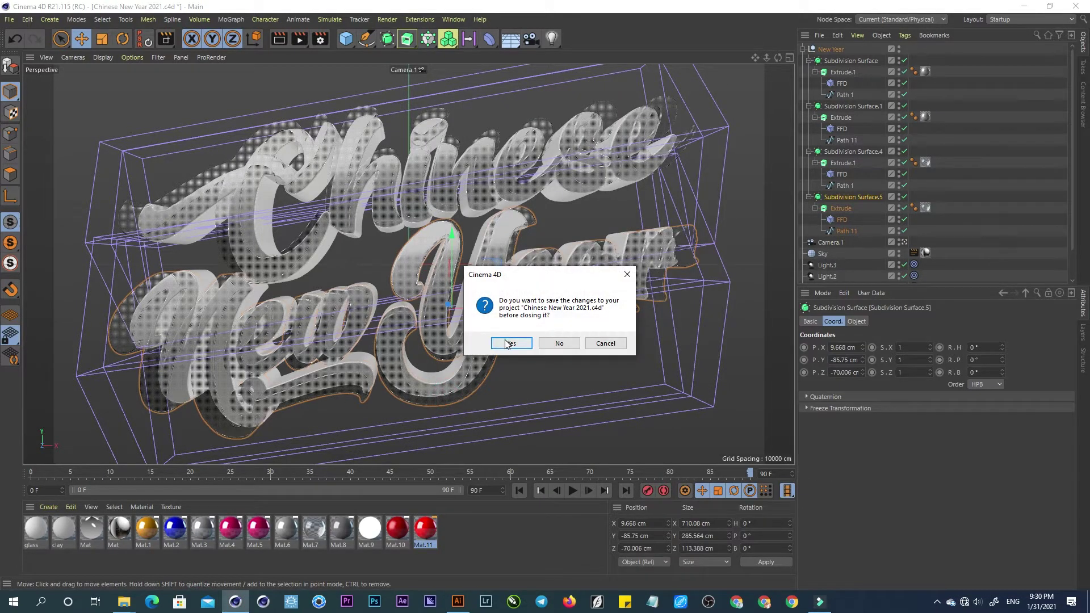
left_click(510, 344)
Merge FACEBOOK.ai into the new scene with the default import settings.
left_click(818, 37)
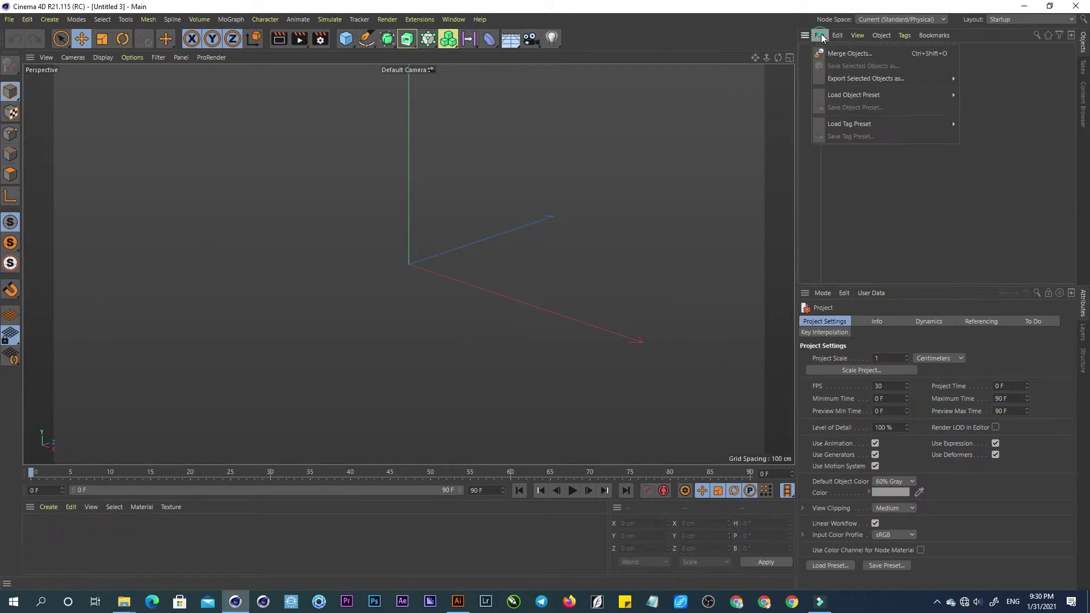
left_click(853, 58)
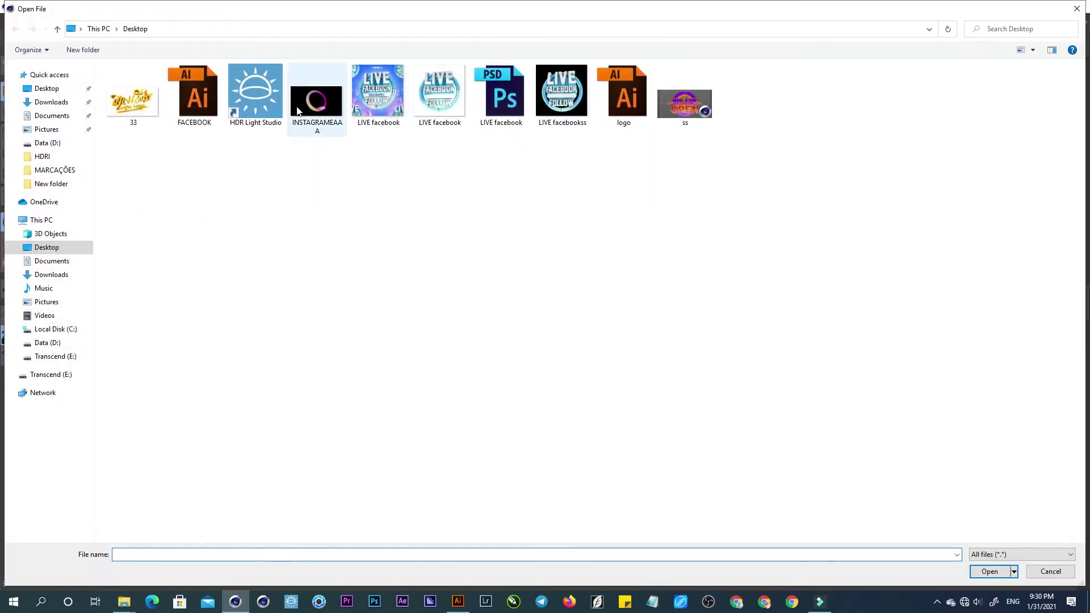
left_click(203, 88)
key("Return")
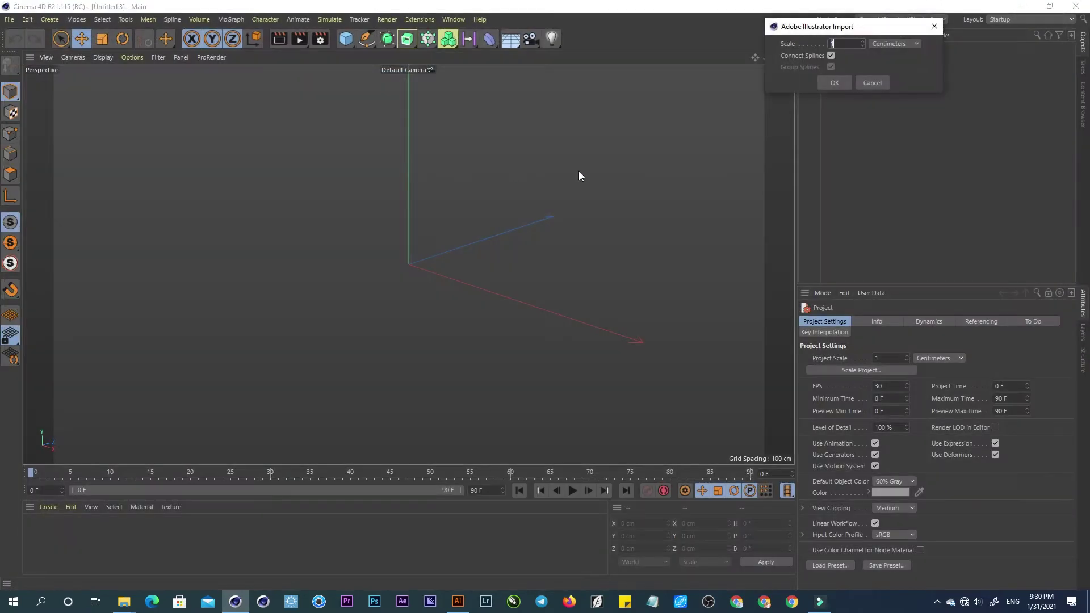
left_click(833, 83)
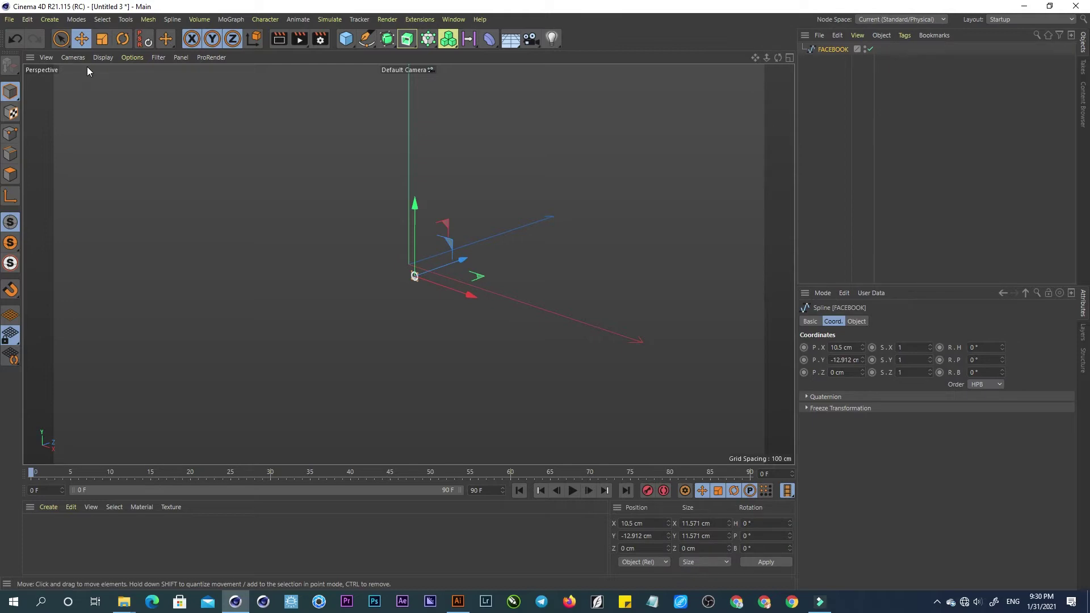
Scale the FACEBOOK spline up to about 131.5 cm.
left_click(98, 41)
left_click_drag(398, 284, 478, 278, "alt")
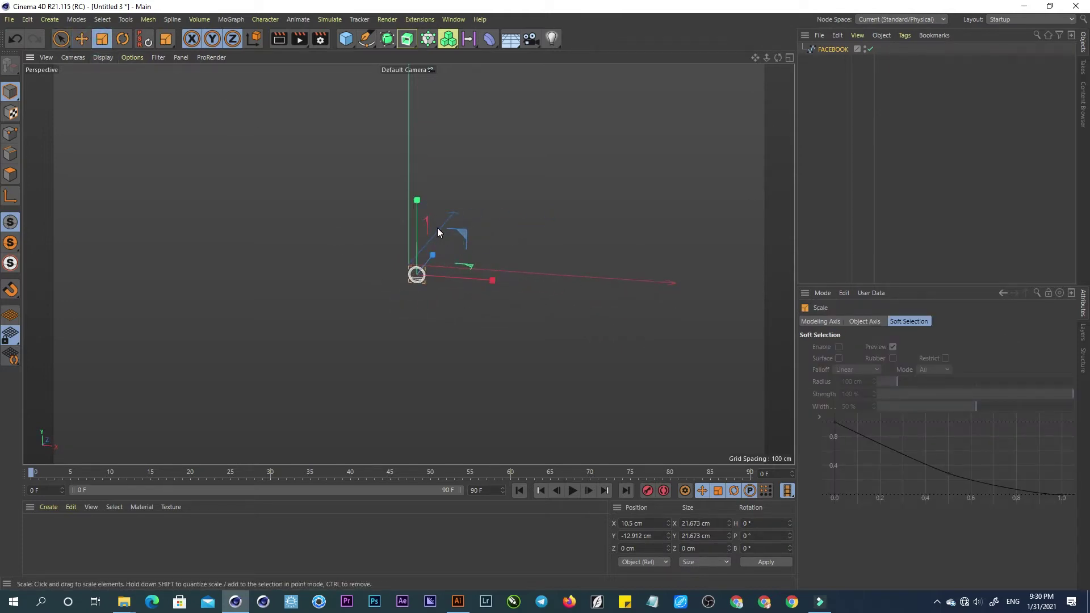
left_click_drag(452, 254, 564, 90)
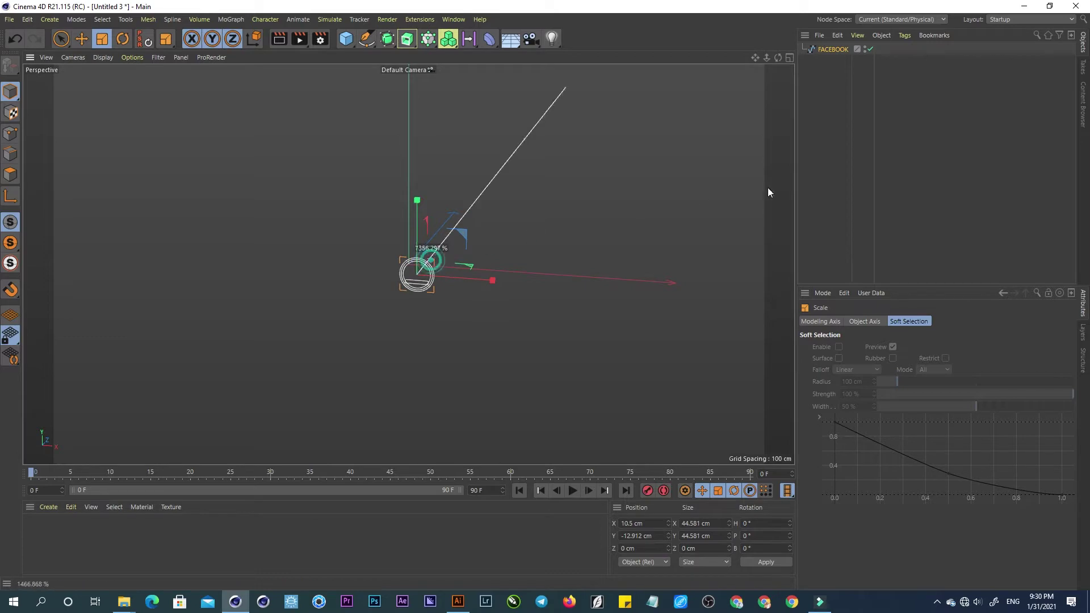
left_click_drag(455, 258, 608, 236)
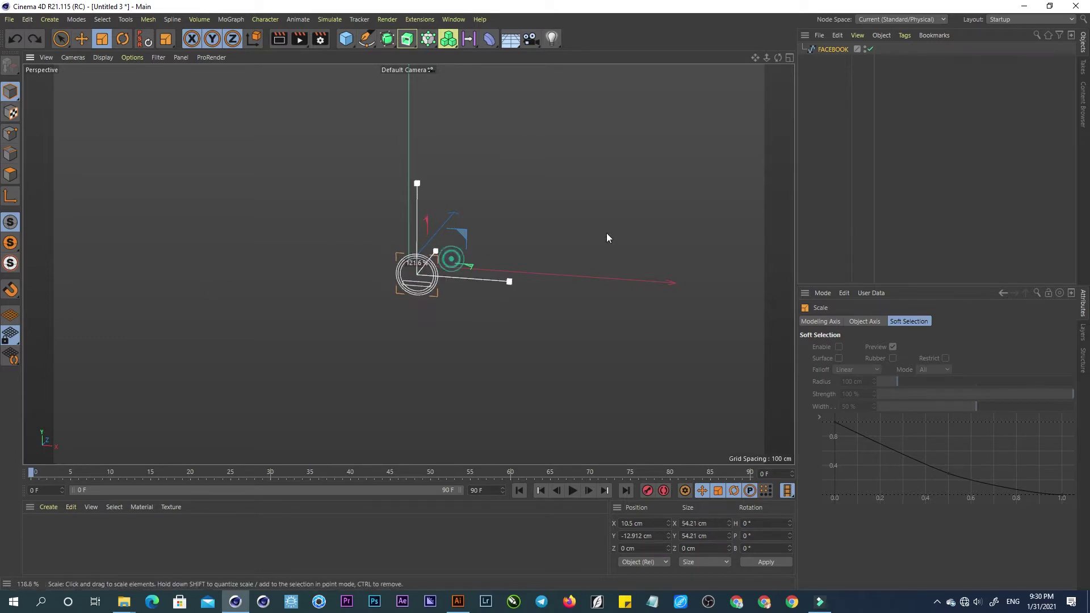
left_click_drag(450, 261, 635, 212)
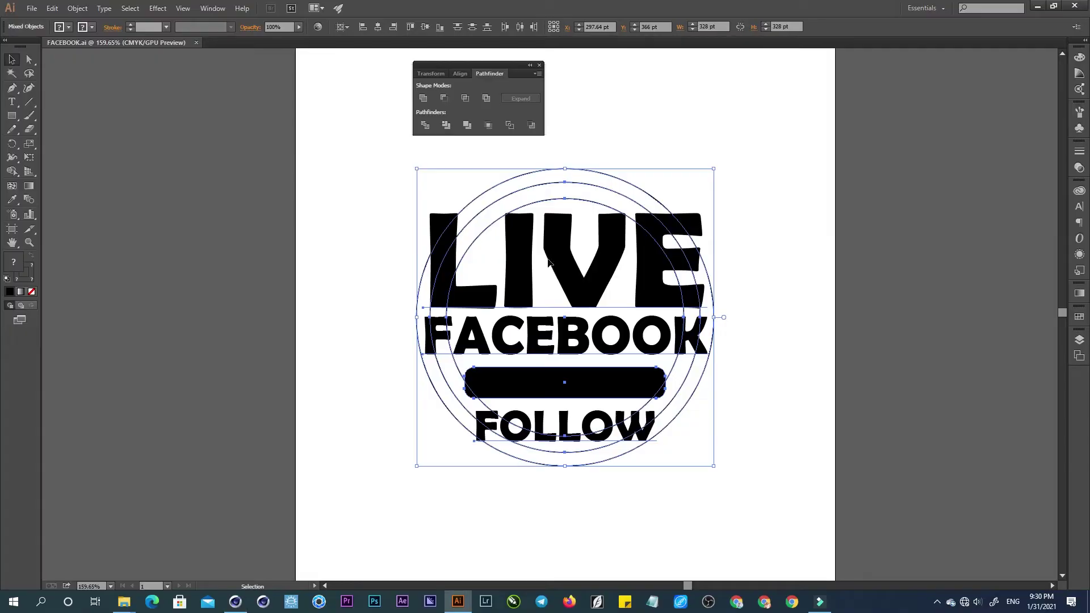
left_click(542, 260)
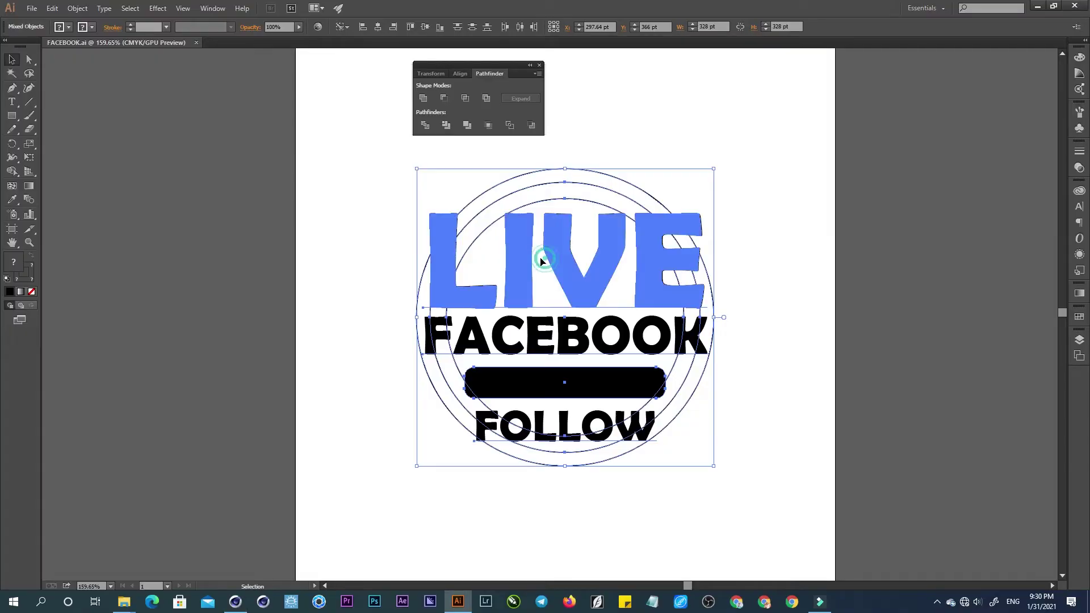
Save the badge as FACEBOOKD in Illustrator 8 format, accepting the legacy-format warning.
key("ctrl+shift+s")
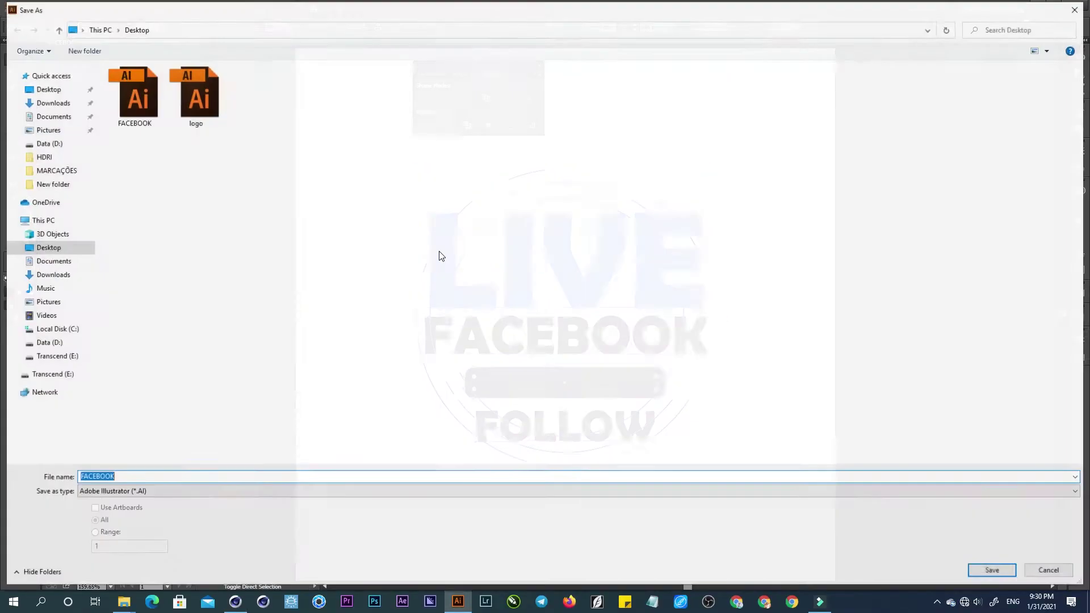
left_click(147, 477)
type("D")
key("Return")
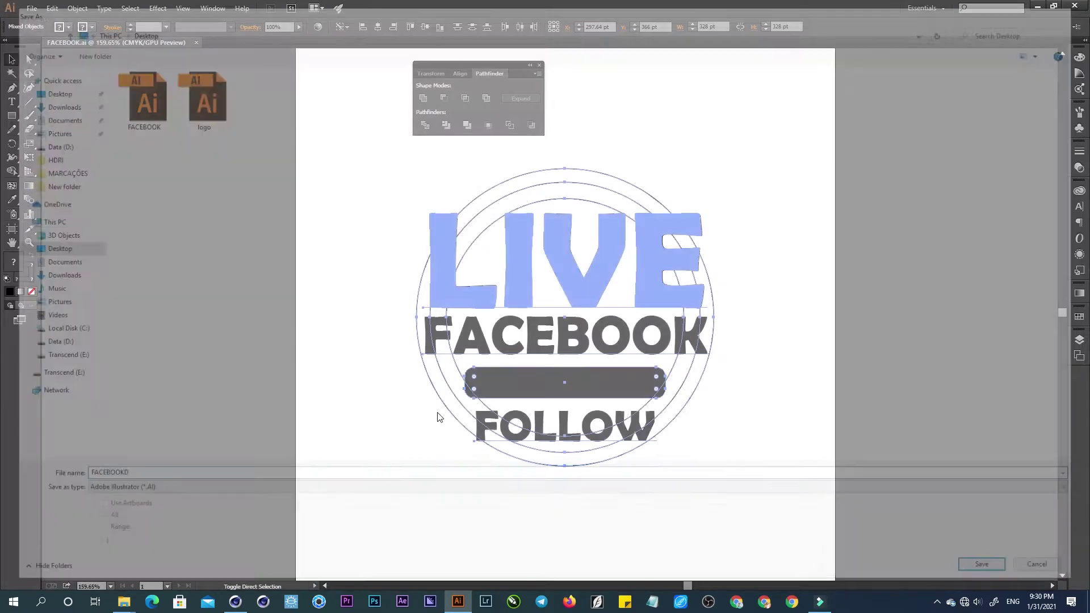
left_click(516, 144)
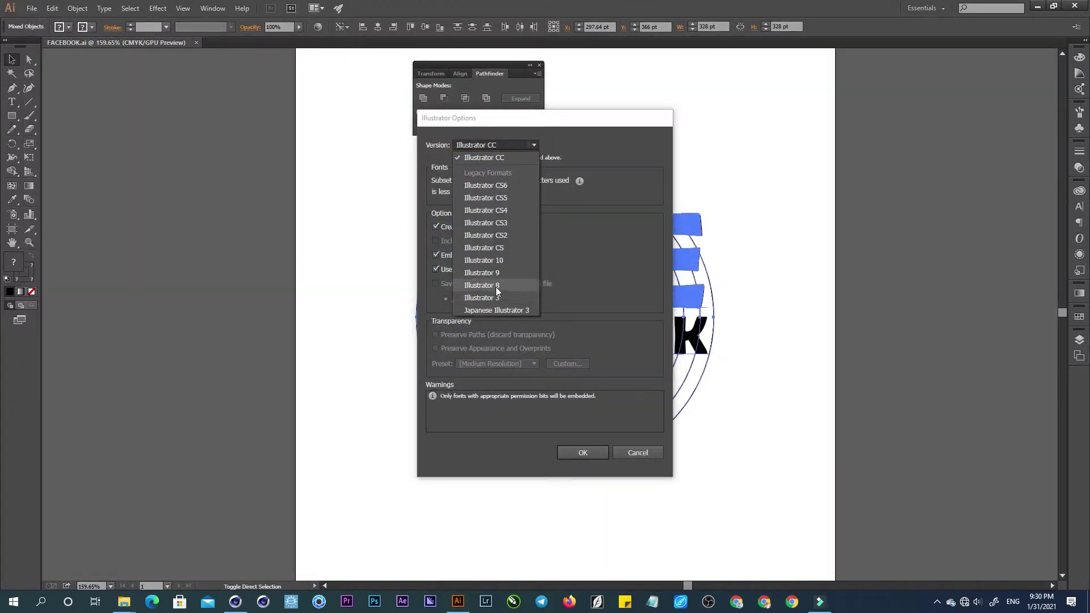
left_click(494, 287)
left_click(583, 444)
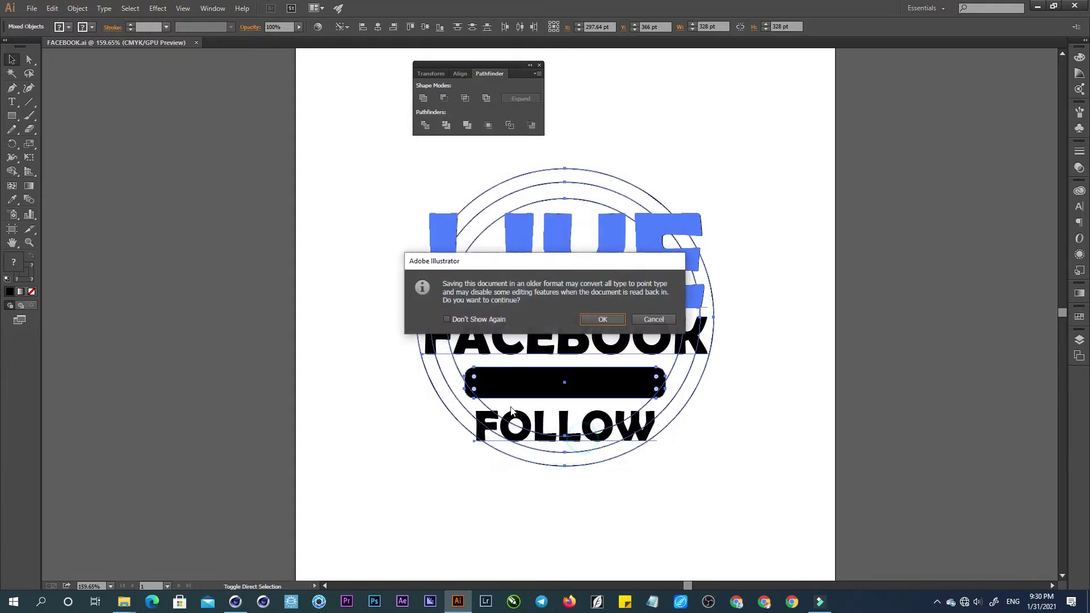
left_click(603, 319)
key("alt+Tab")
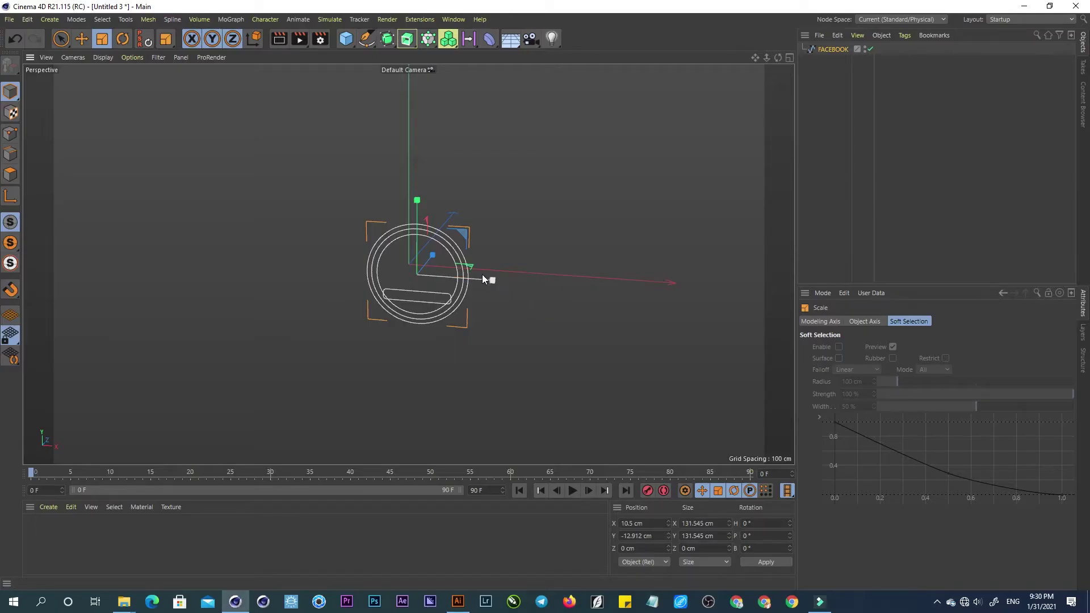
Delete the FACEBOOK spline, merge in FACEBOOKD.ai, then remove the imported spline again.
key("Delete")
left_click(820, 35)
left_click(832, 53)
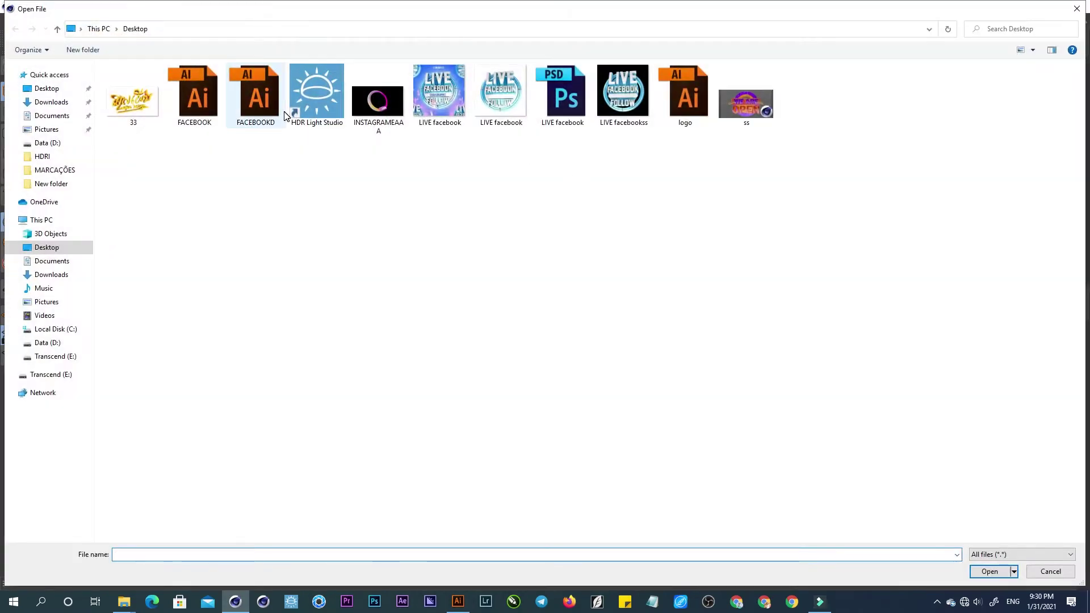
double_click(256, 93)
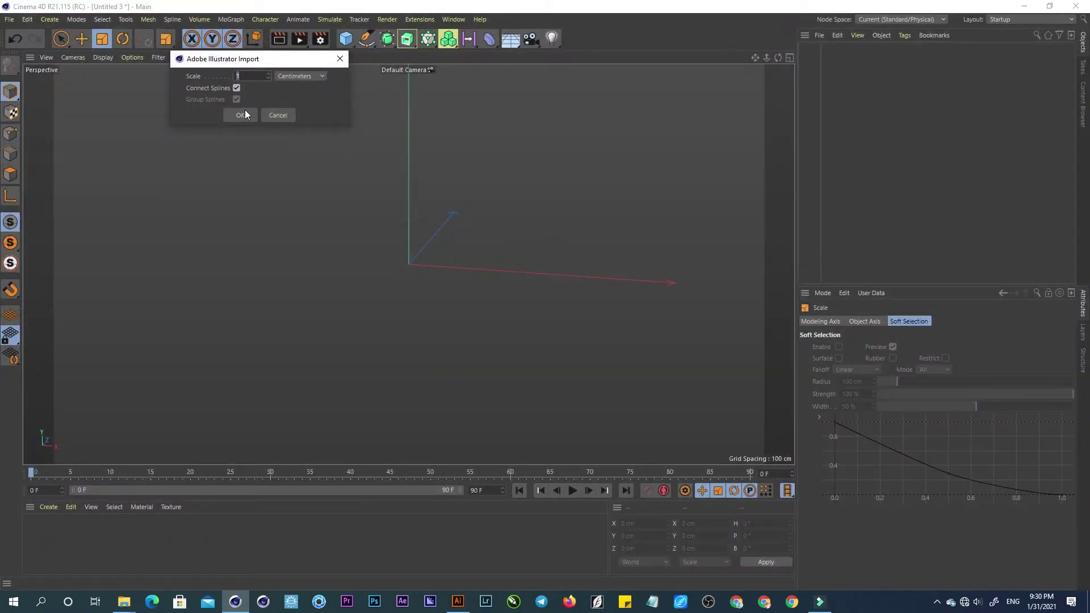
left_click(242, 115)
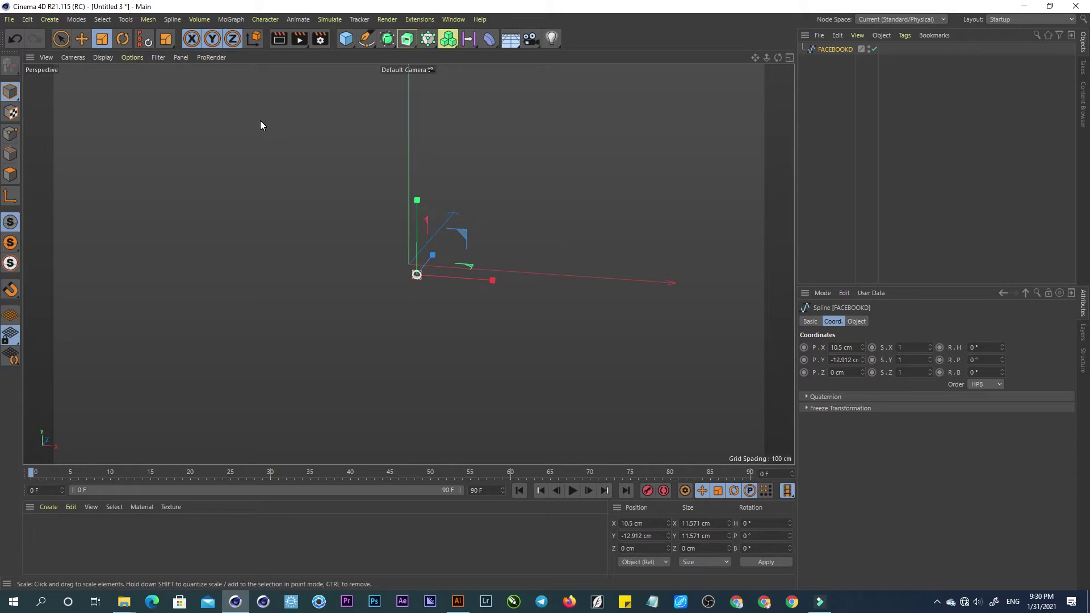
key("Delete")
key("alt+Tab")
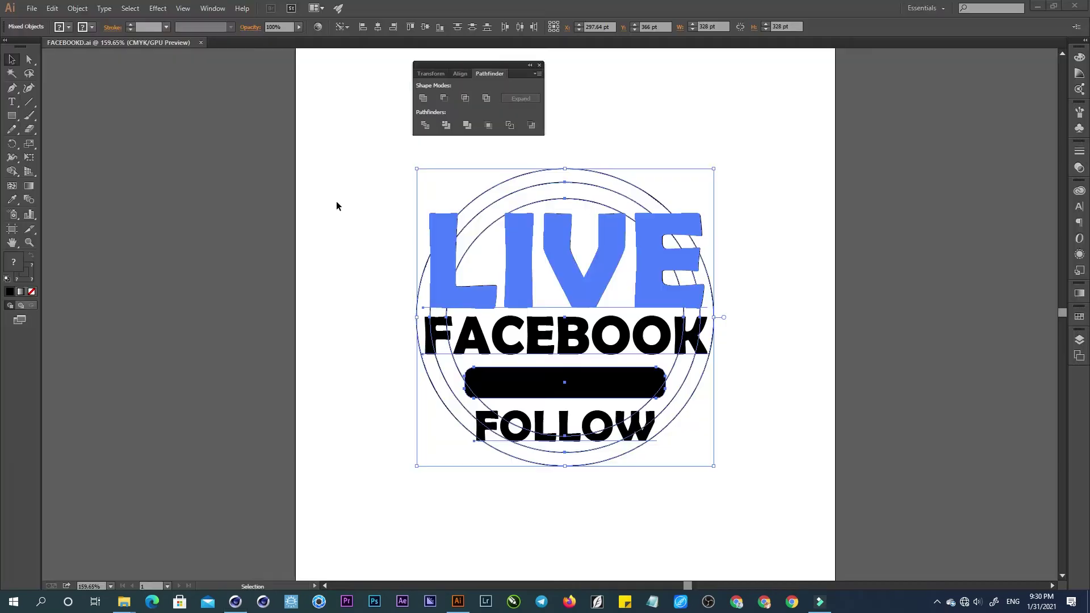
Set LIVE, FACEBOOK and FOLLOW in Roboto Black and centre them horizontally.
left_click(799, 211)
left_click(576, 339)
left_click(575, 267, "shift")
left_click(570, 430, "shift")
left_click(390, 26)
key("Down")
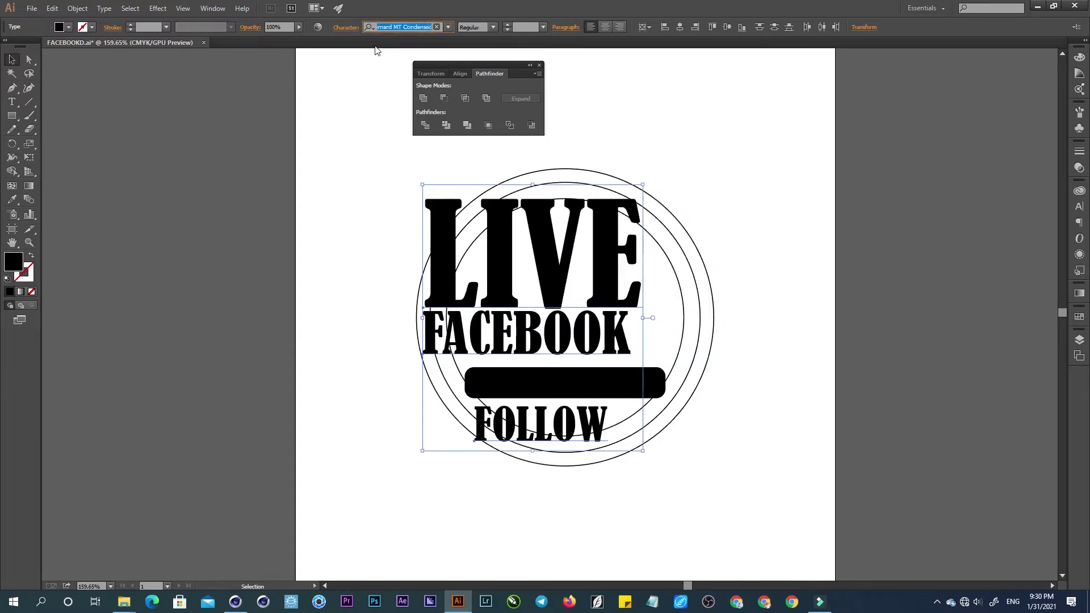
key("Down")
key("Down")
key("Down")
key("Down")
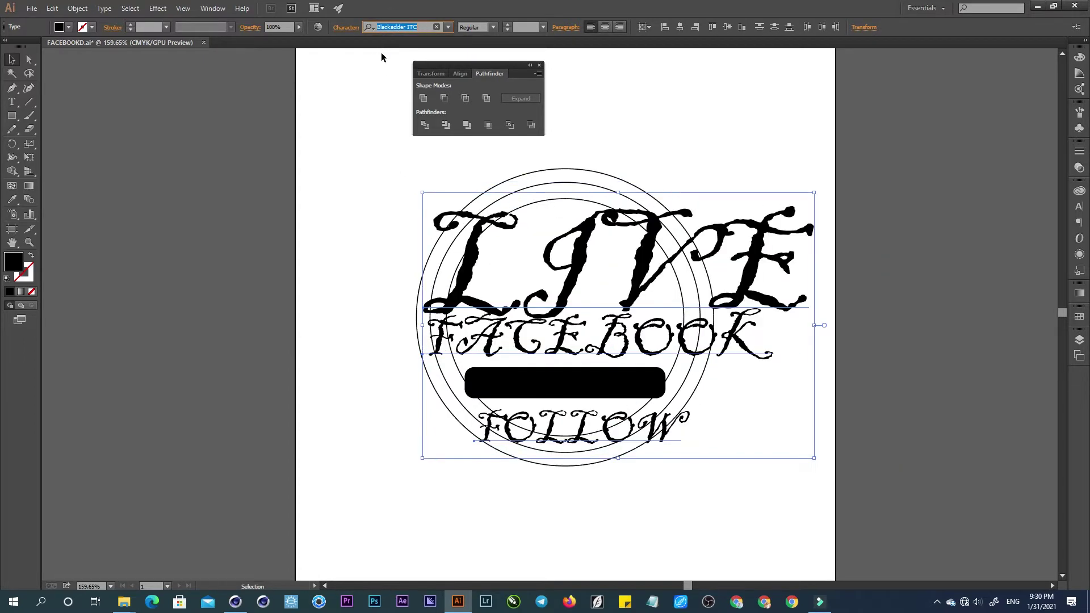
key("Down")
key("Down")
key("Down")
key("Down")
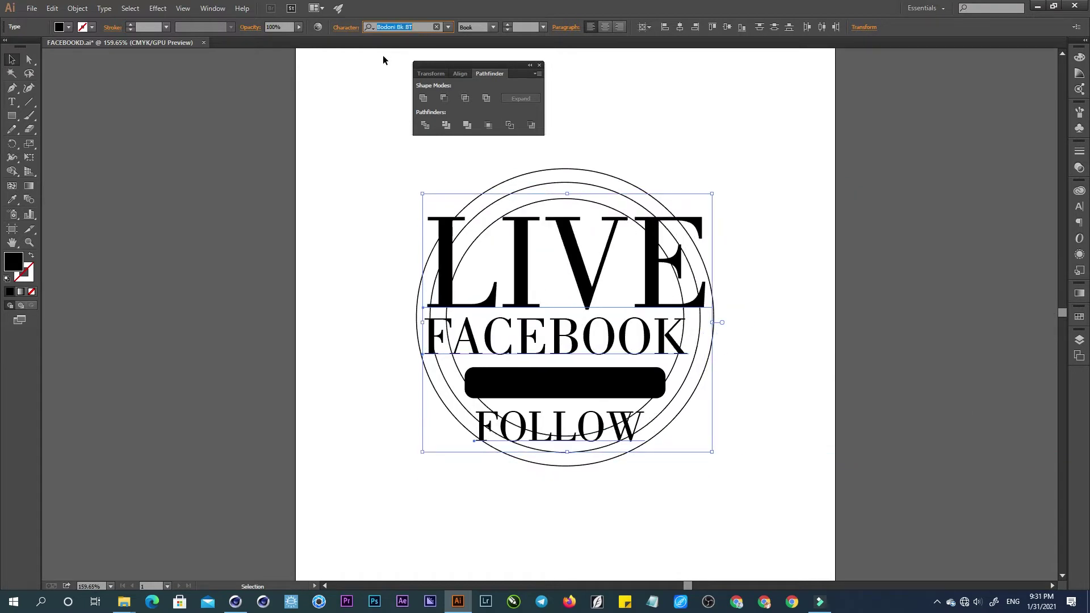
key("Down")
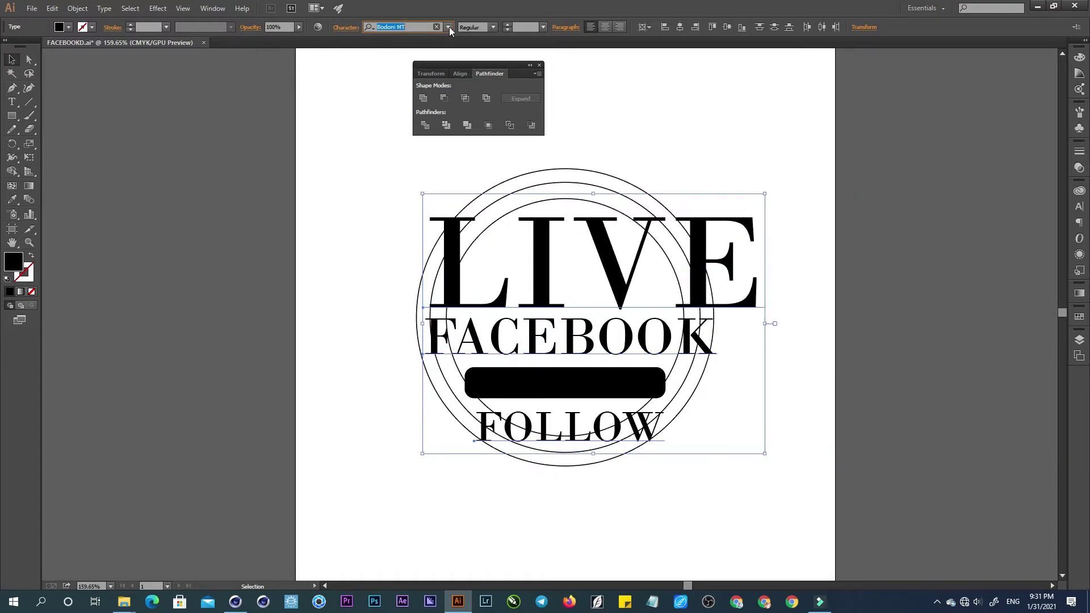
type("R")
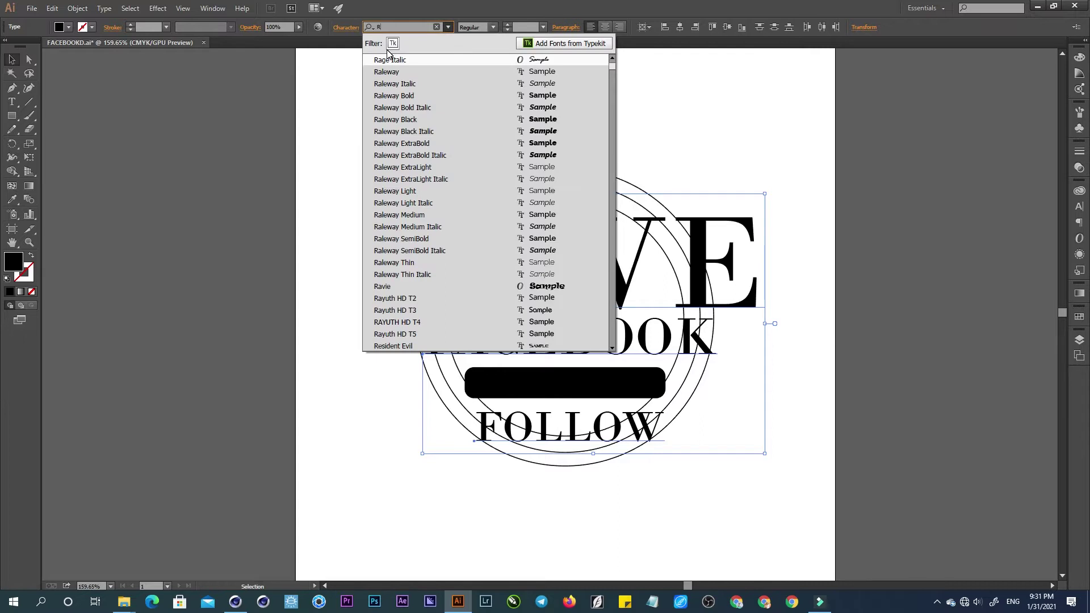
type("O")
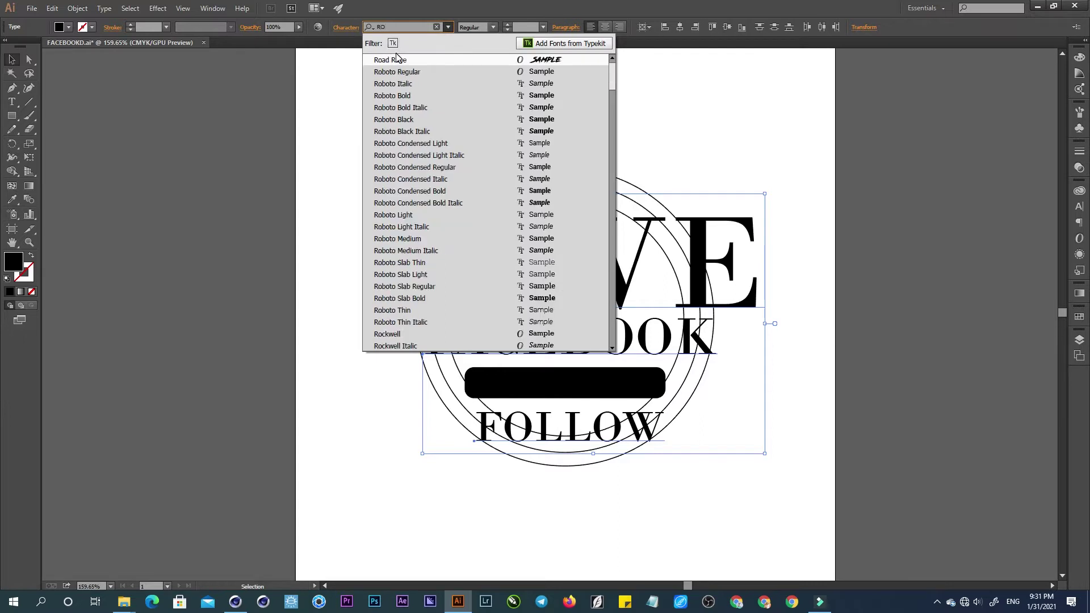
type("B")
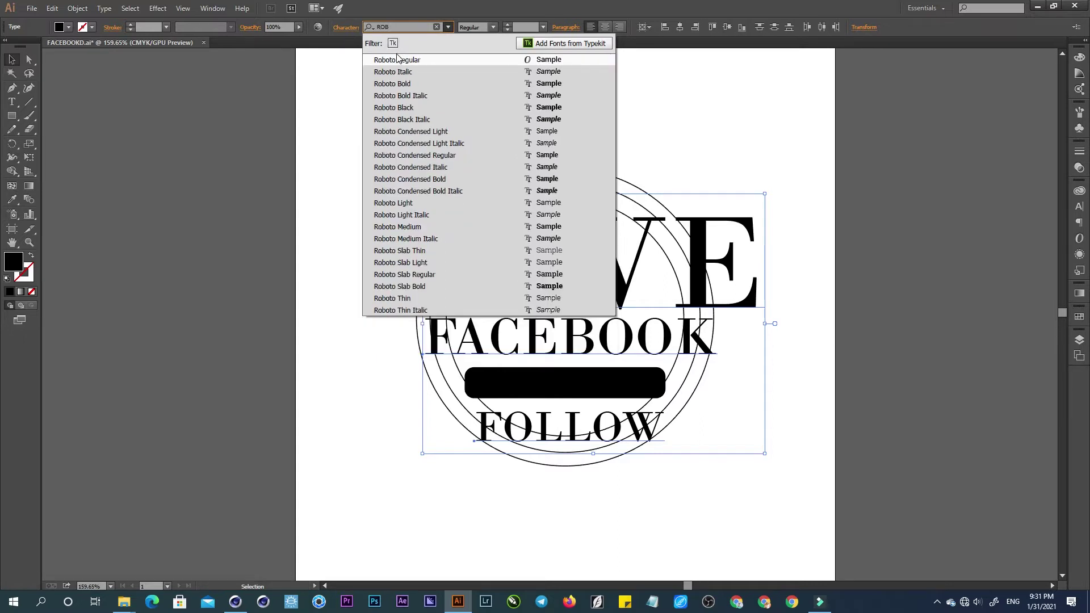
left_click(411, 108)
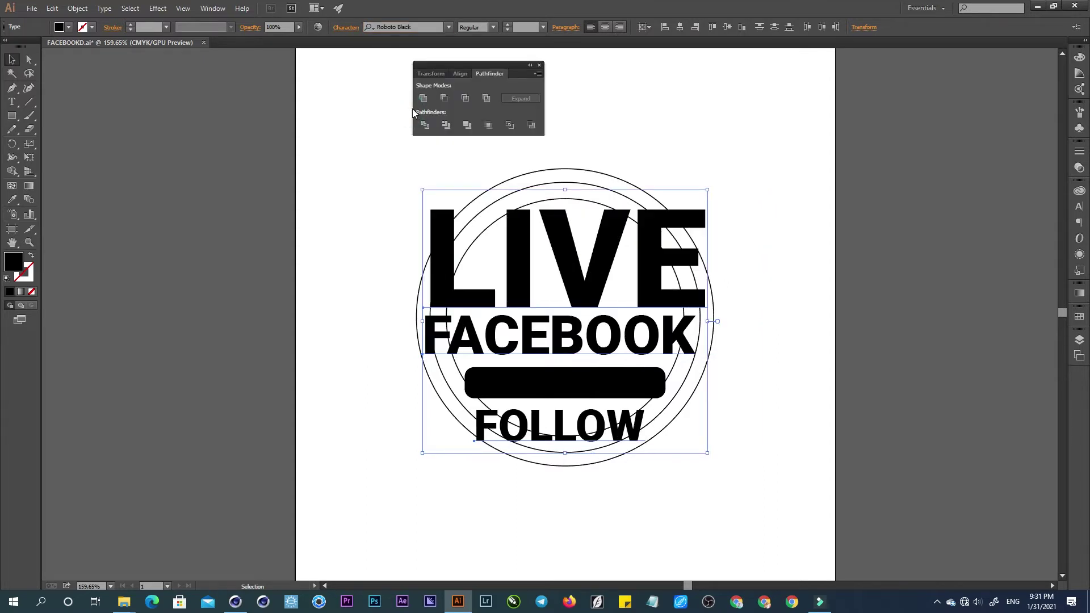
left_click(681, 28)
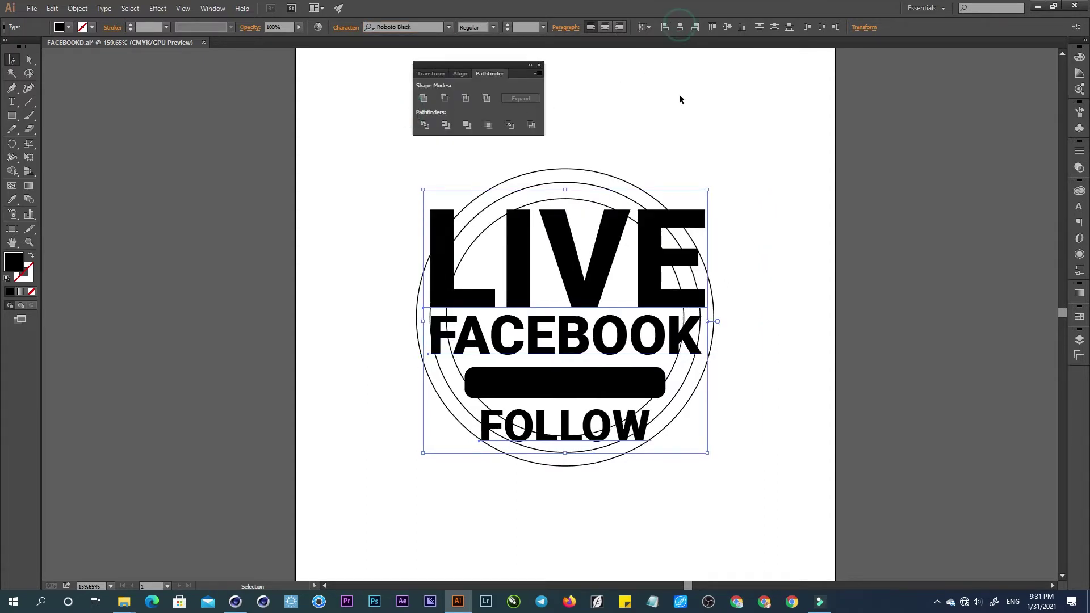
Reselect all the lettering and save the artwork, confirming the save warning.
left_click(778, 256)
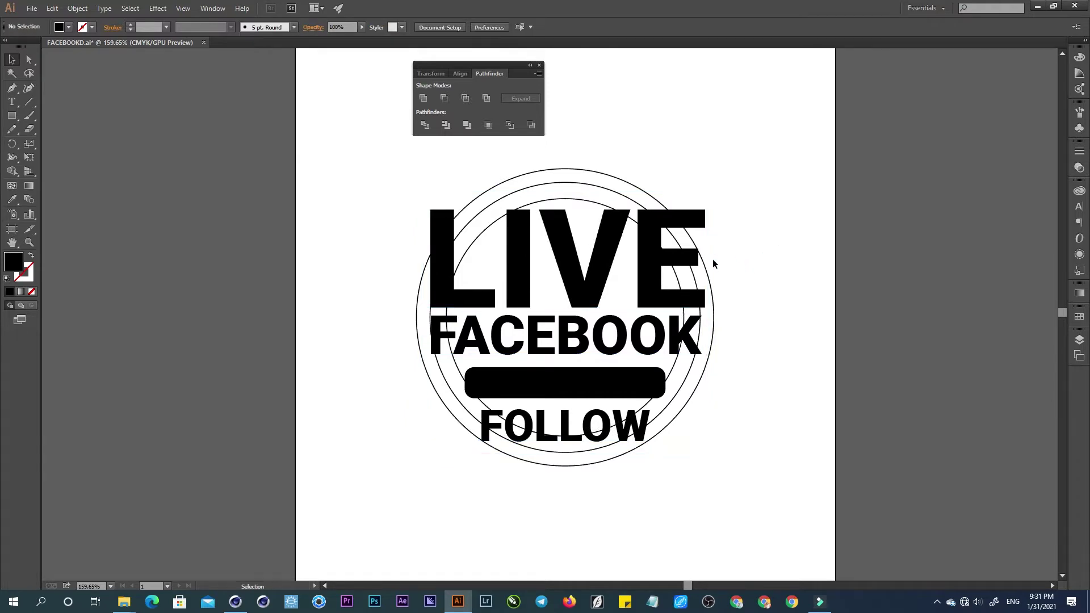
left_click_drag(597, 277, 625, 263)
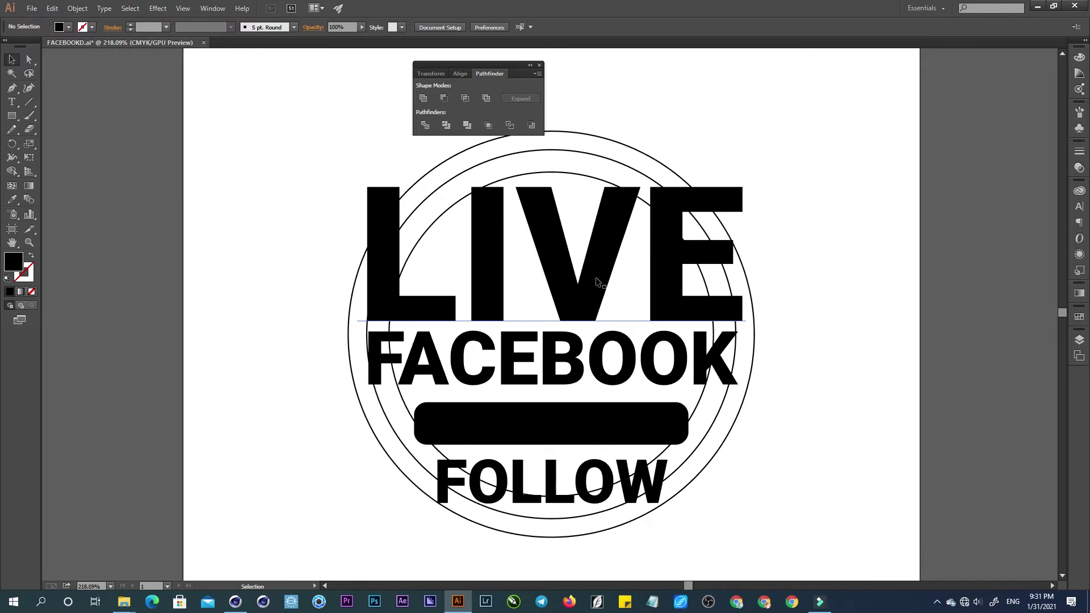
left_click(596, 279)
left_click(601, 348, "shift")
left_click(586, 499, "shift")
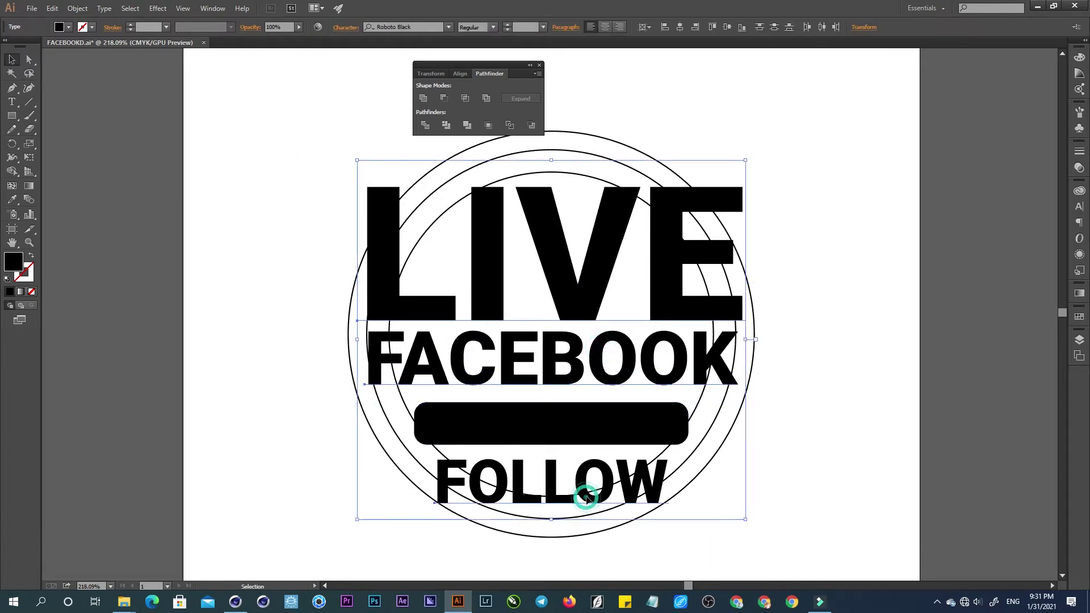
key("ctrl+s")
left_click(605, 319)
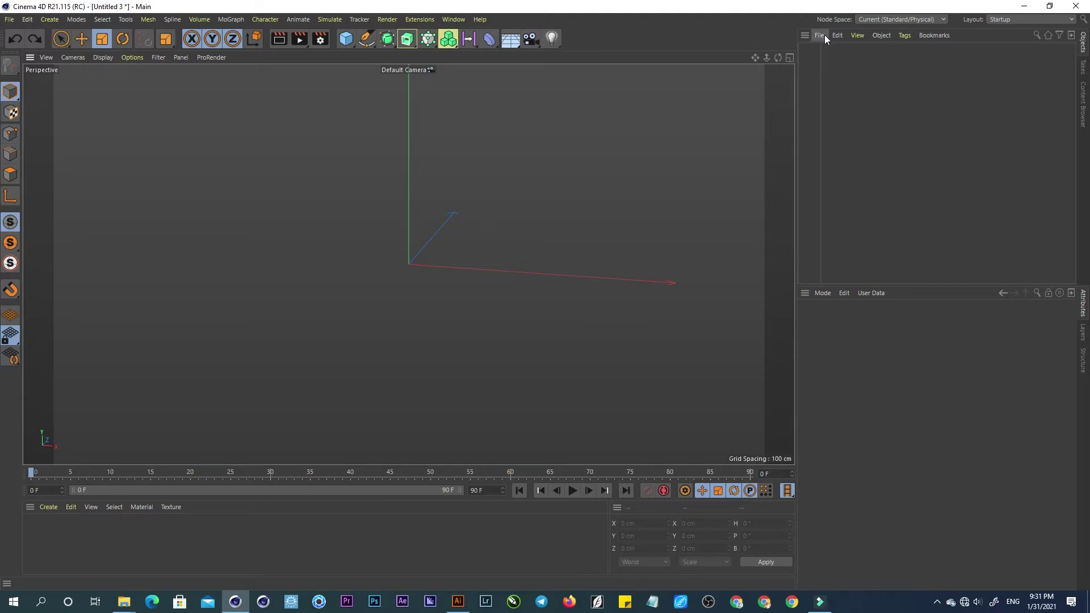
Merge FACEBOOKD.ai into Cinema 4D and scale the spline to about 53.7 cm.
left_click(824, 35)
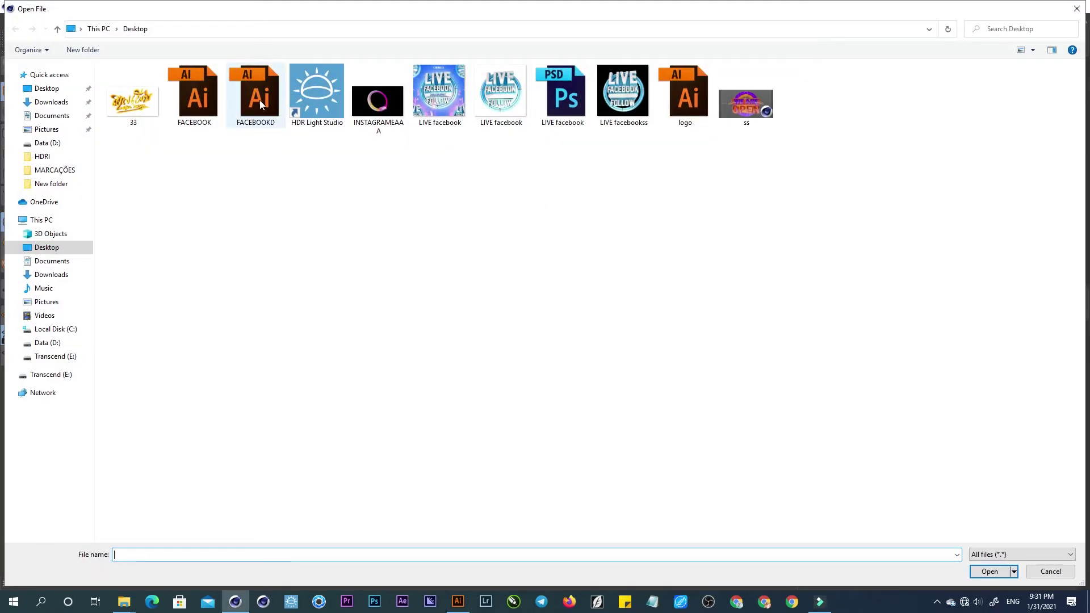
left_click(260, 100)
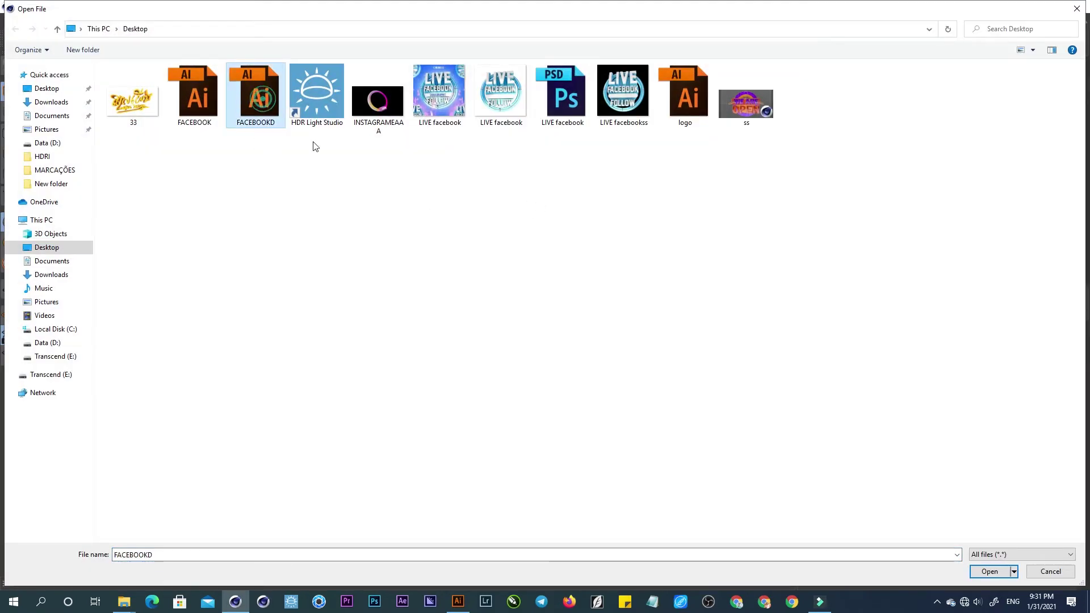
key("Return")
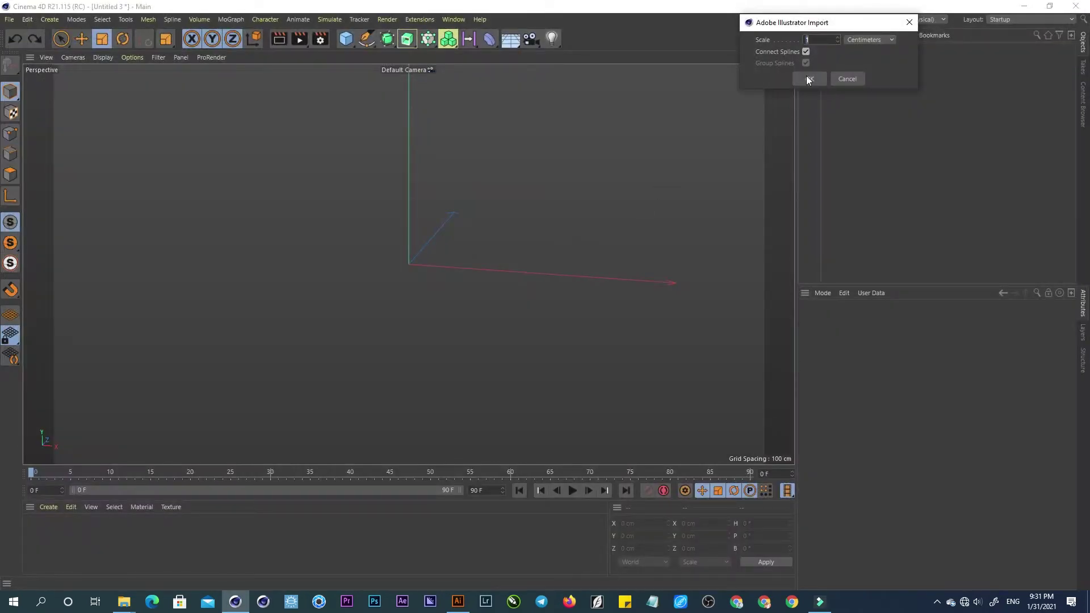
left_click(809, 78)
left_click_drag(434, 263, 654, 220)
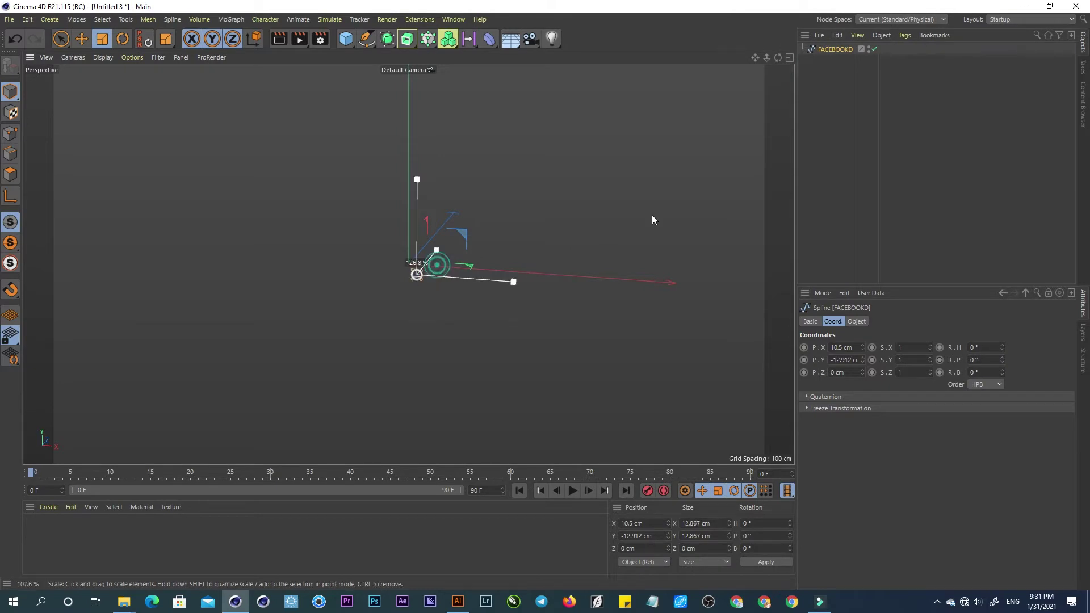
left_click_drag(442, 269, 405, 227)
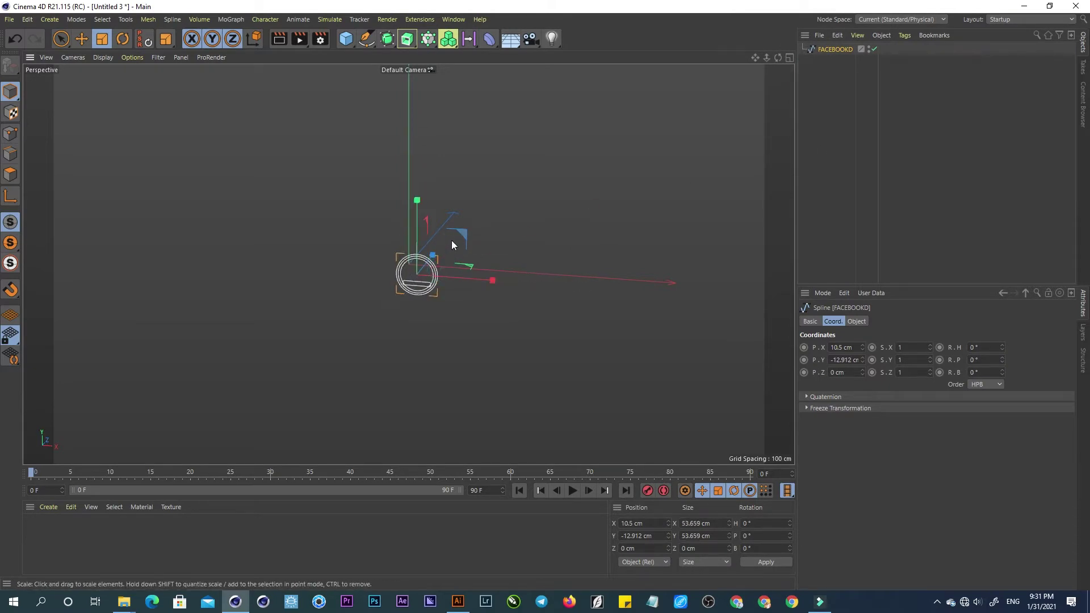
key("alt+Tab")
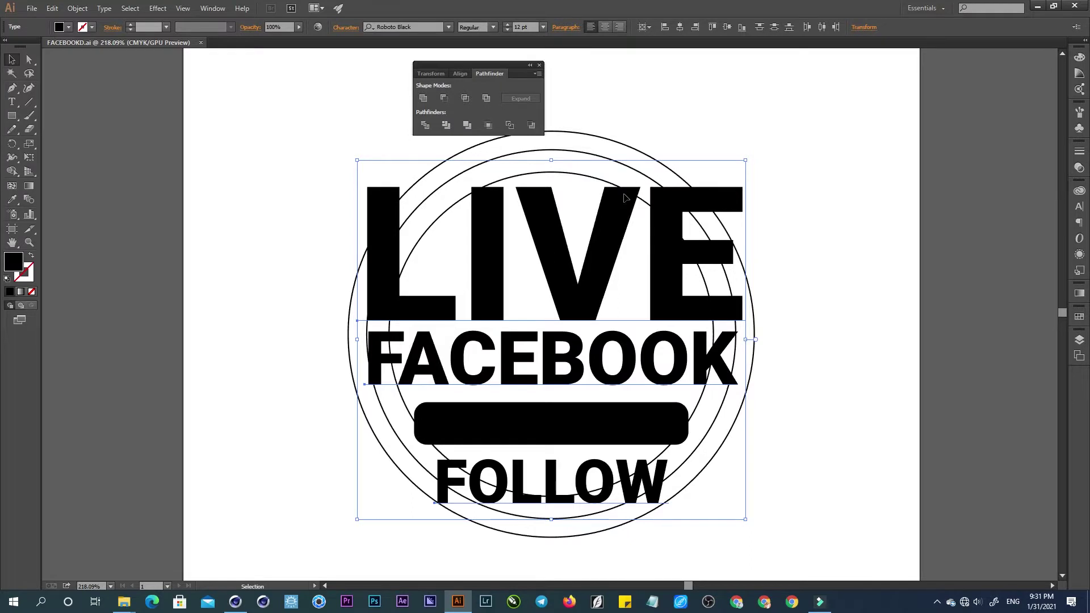
Expand all the artwork, including circles and bar, into plain paths.
left_click(381, 224, "shift")
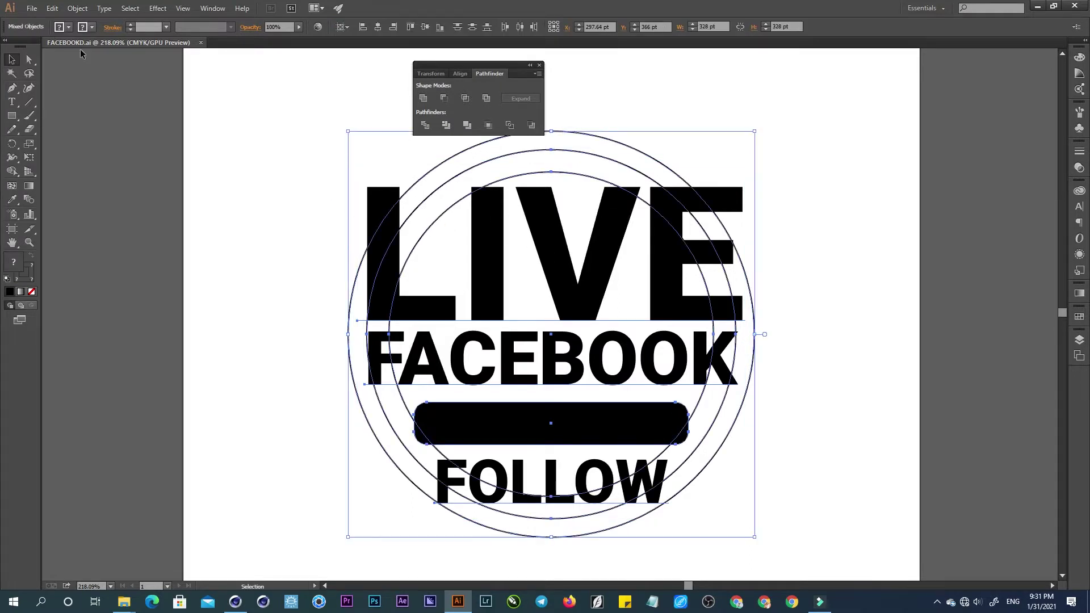
left_click(78, 8)
left_click(102, 129)
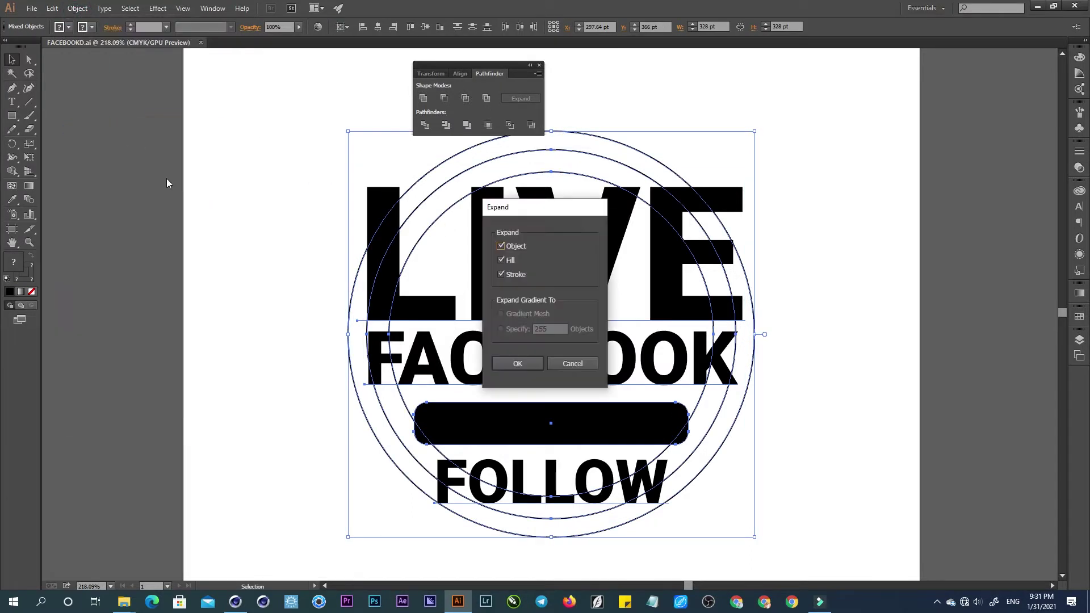
left_click(517, 364)
key("a")
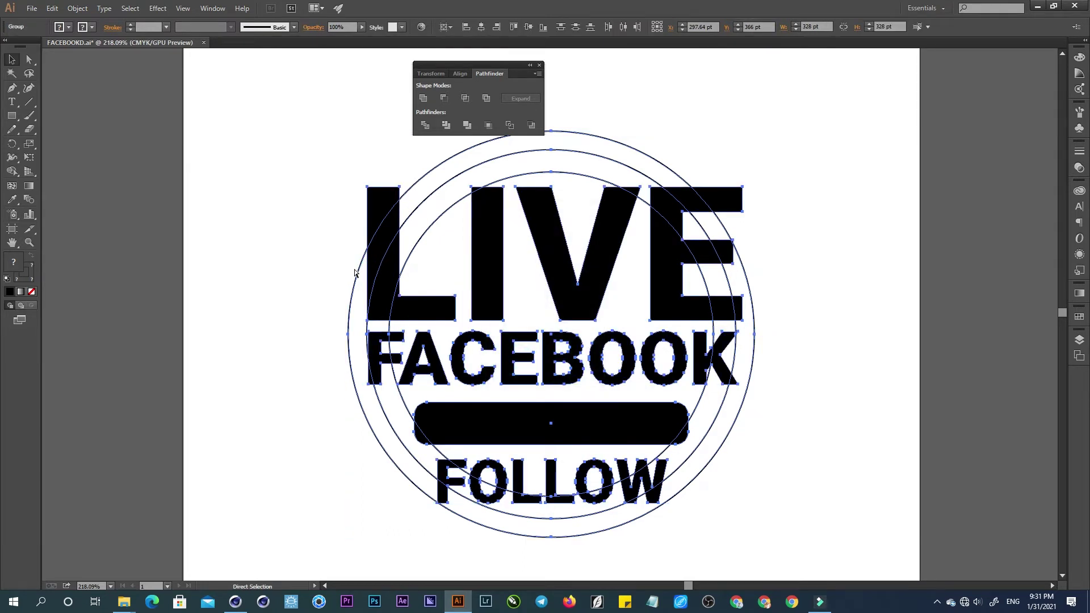
key("v")
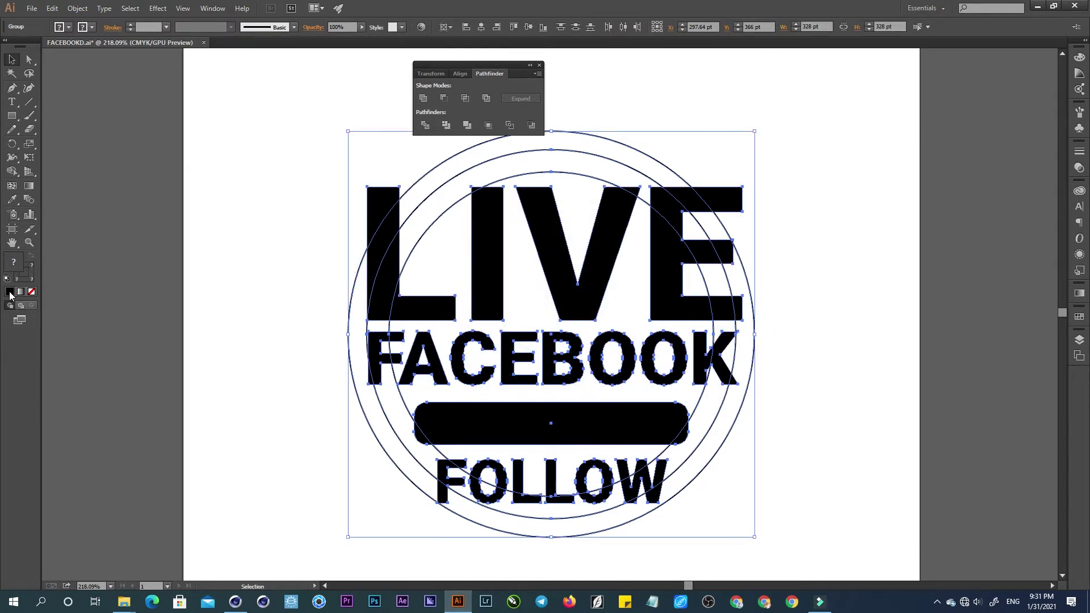
Give the paths no fill and a black 1 pt stroke, then save.
left_click(15, 290)
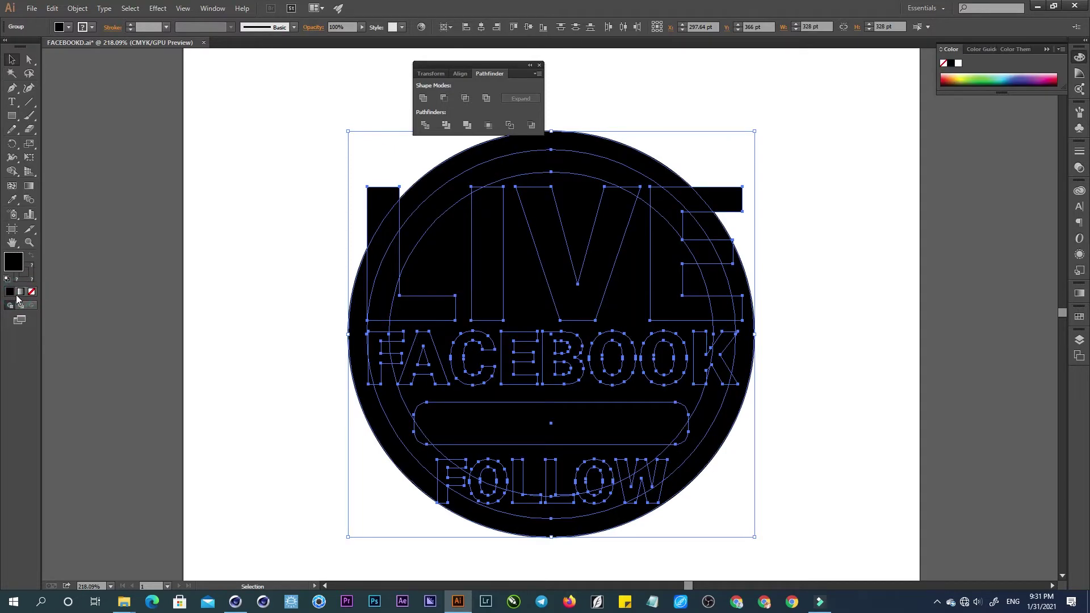
left_click(31, 291)
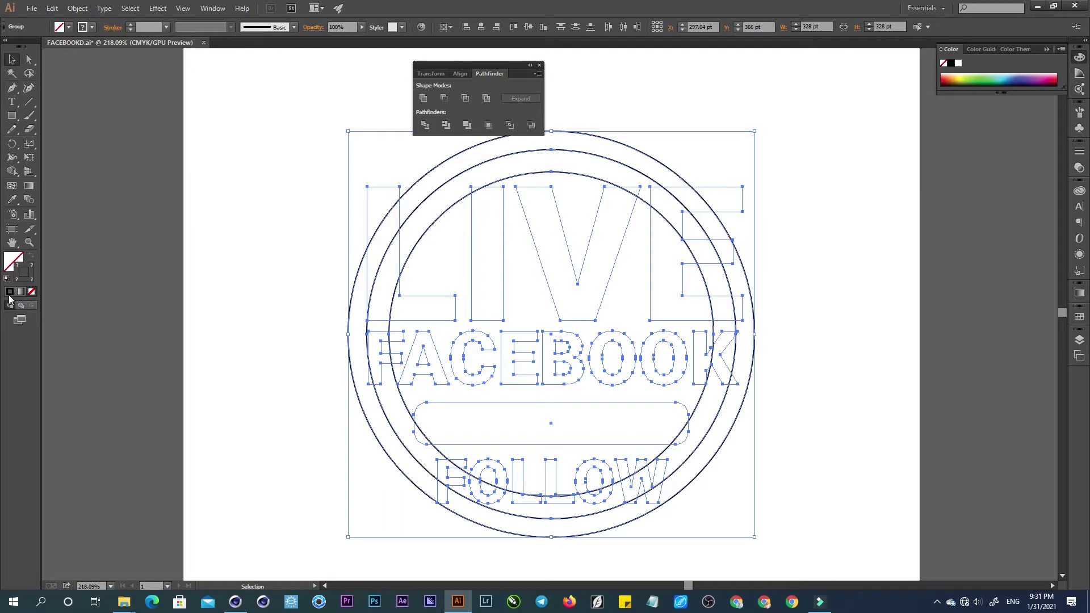
left_click(10, 293)
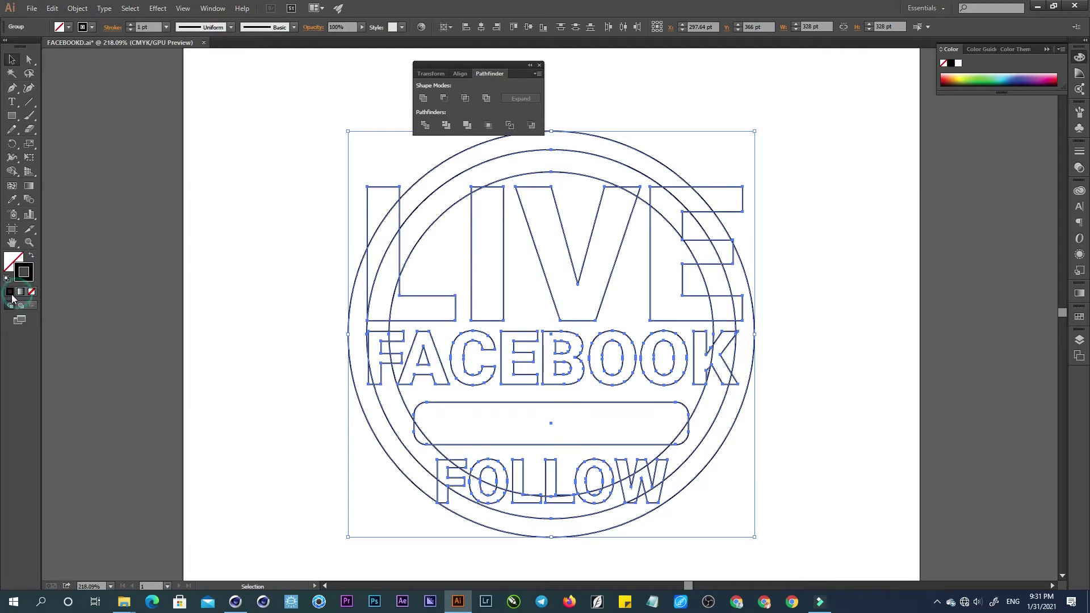
left_click(250, 274)
key("ctrl+s")
left_click(603, 319)
key("alt+Tab")
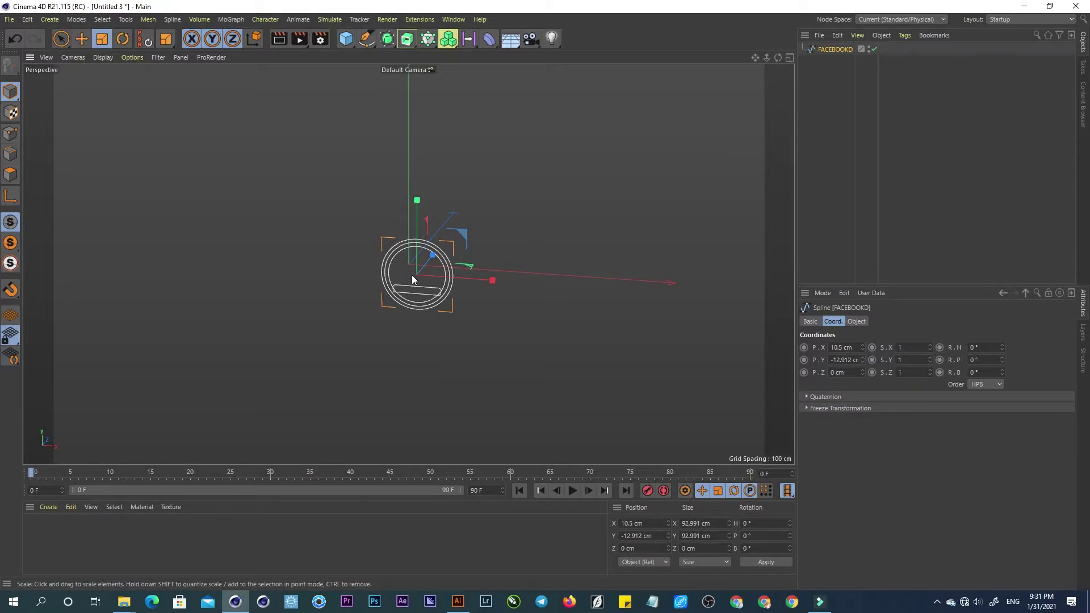
Close the current Cinema 4D project without saving changes.
key("super")
key("super")
key("alt+F4")
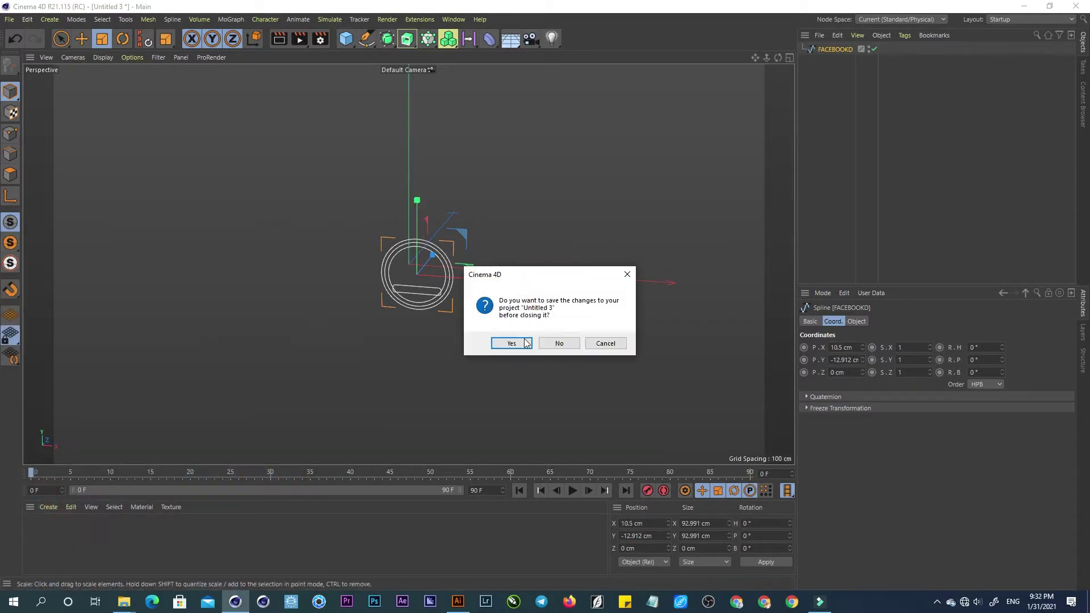
left_click(548, 343)
Merge the updated FACEBOOKD.ai outlines and scale the spline up.
left_click(819, 35)
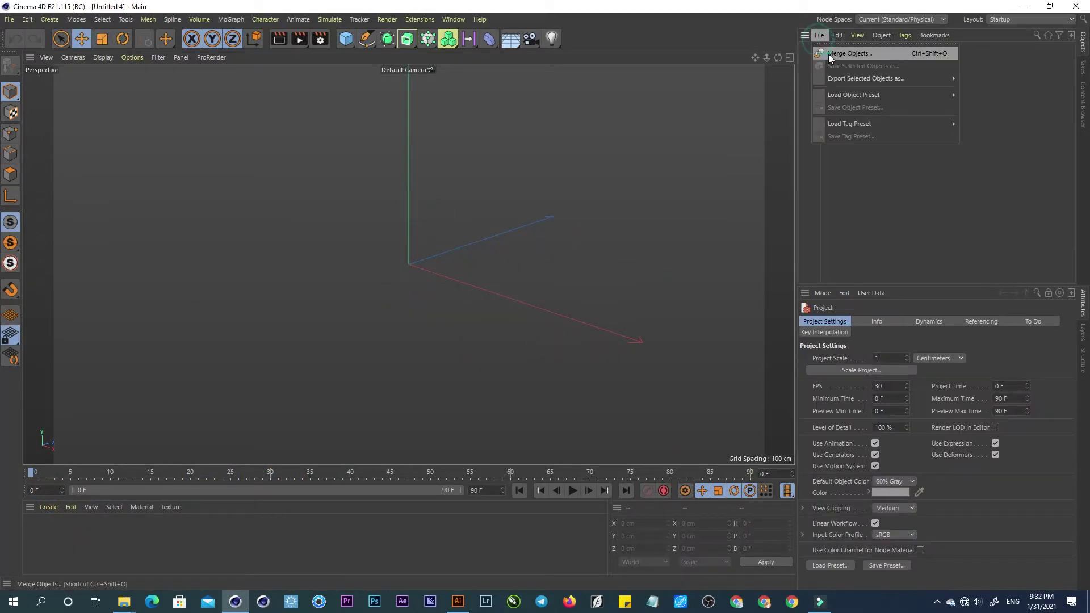
left_click(829, 54)
double_click(250, 96)
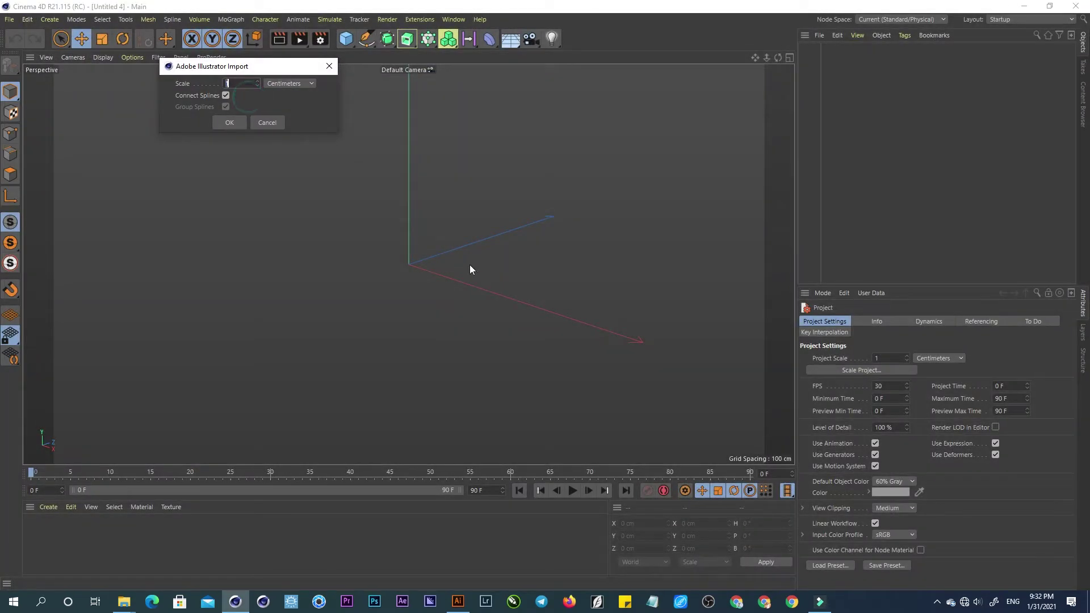
left_click(234, 124)
key("t")
left_click_drag(429, 262, 378, 239)
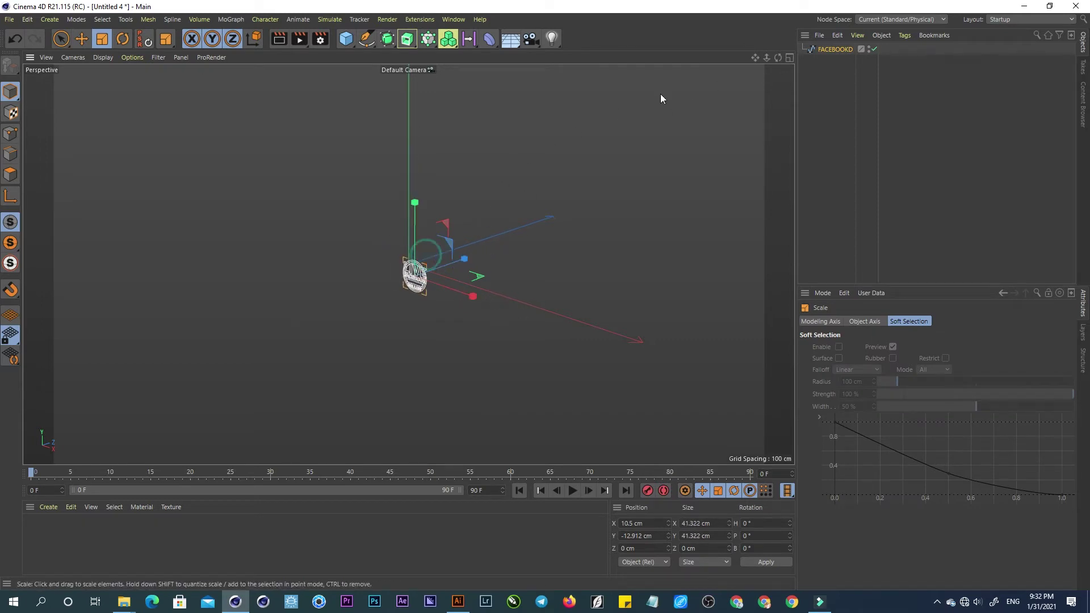
left_click_drag(431, 253, 330, 295)
Scale the FACEBOOKD spline up to roughly 440 cm and centre the view.
mouse_move(458, 189)
left_mouse_down()
mouse_move(459, 225)
mouse_move(469, 219)
left_mouse_up()
left_click(638, 89)
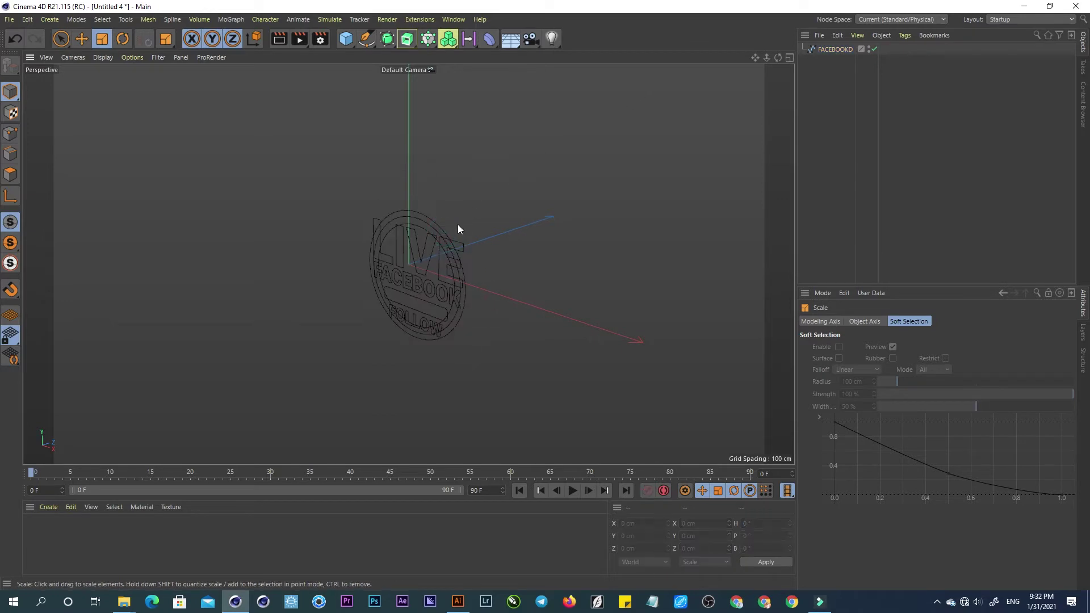
left_click(420, 267)
mouse_move(482, 206)
left_mouse_down()
mouse_move(527, 180)
mouse_move(506, 180)
left_mouse_up()
left_click_drag(446, 217, 578, 166)
left_click_drag(485, 202, 564, 173, "alt")
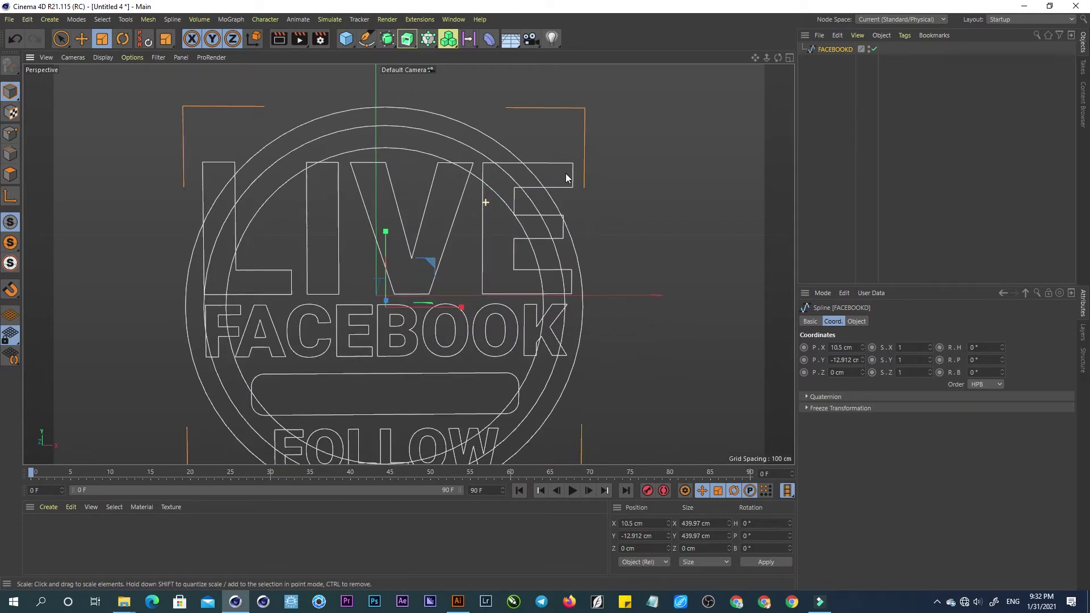
left_click_drag(756, 58, 757, 58)
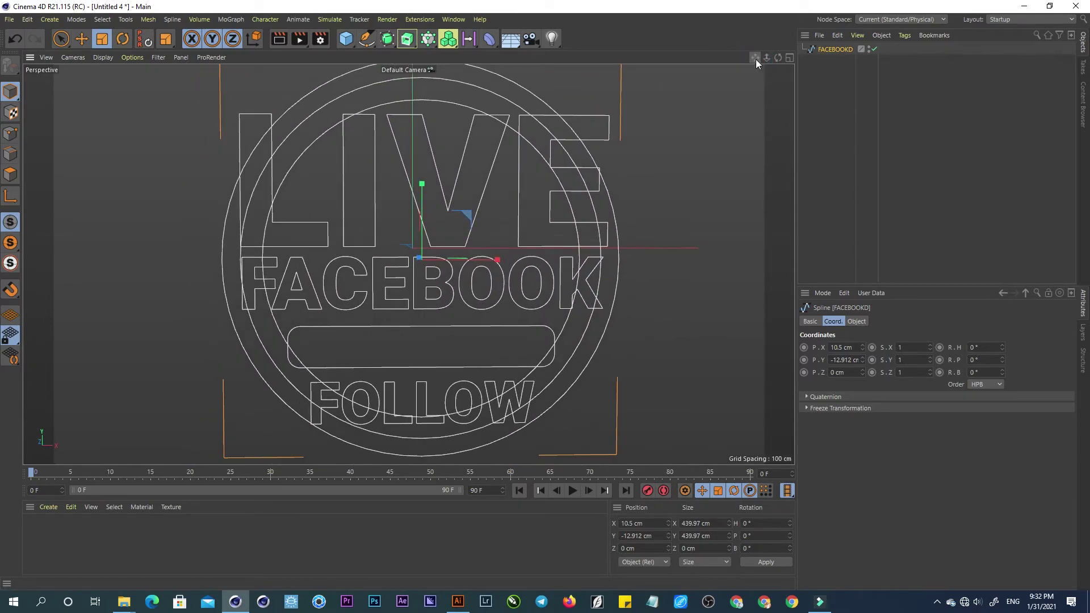
Duplicate the spline as FACEBOOKD.1, disable the original, and enter Edges mode.
left_click_drag(835, 49, 841, 58, "ctrl")
left_click(879, 49)
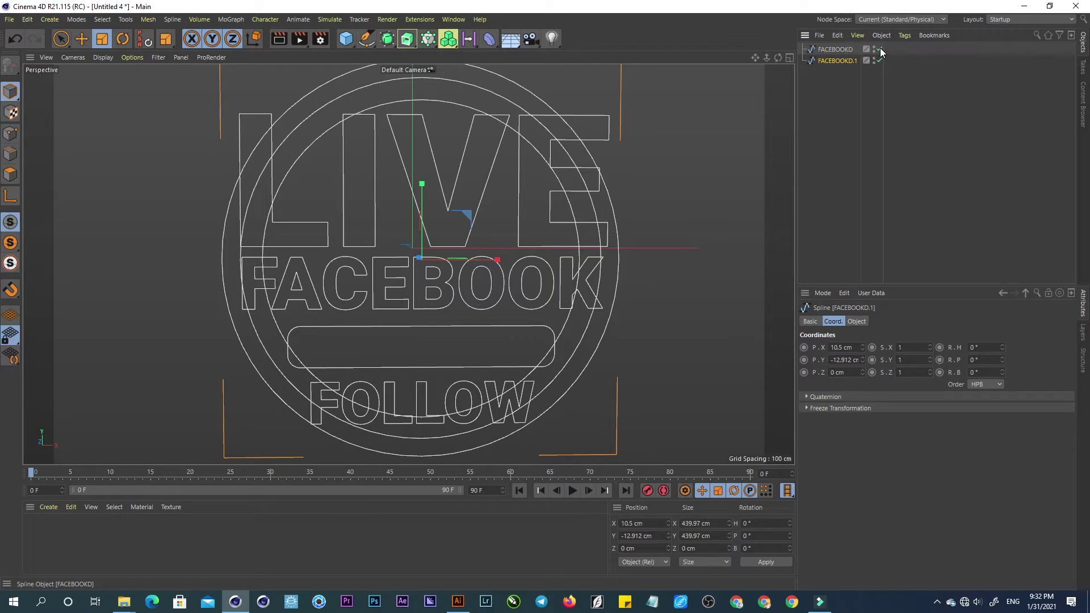
left_click(10, 134)
left_click(61, 38)
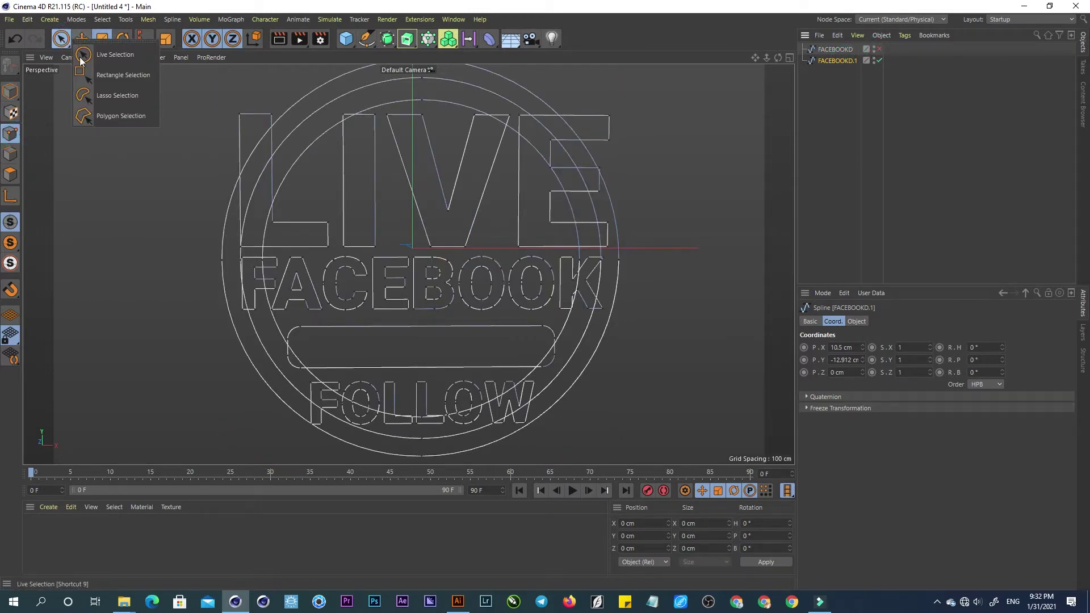
Box-select the inner circle's points in FACEBOOKD.1 and delete that circle.
left_click(87, 75)
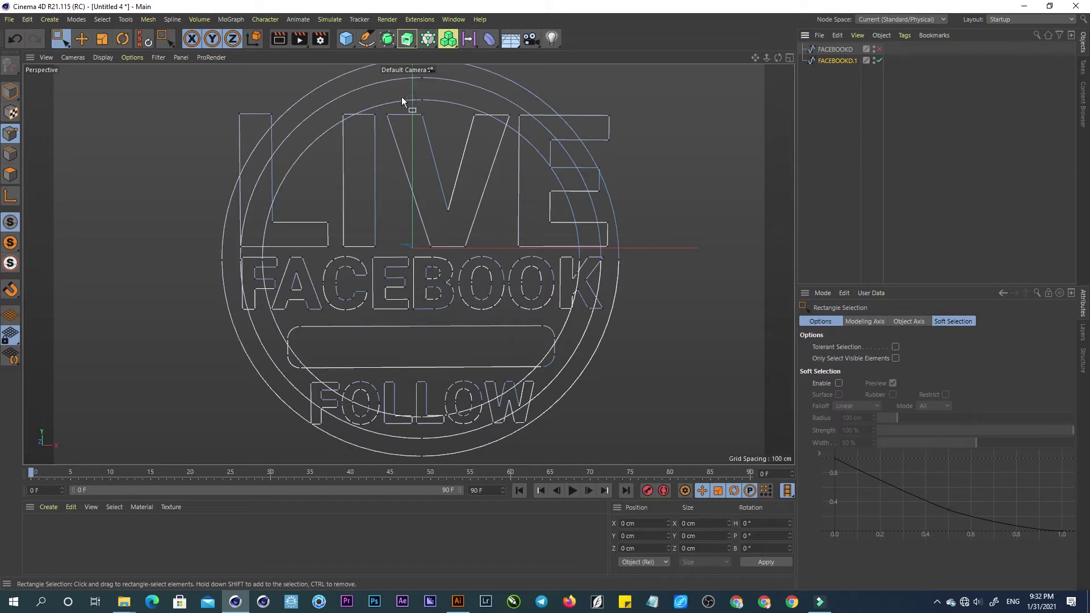
mouse_move(315, 208)
left_mouse_down()
mouse_move(551, 311)
mouse_move(551, 250)
left_mouse_up()
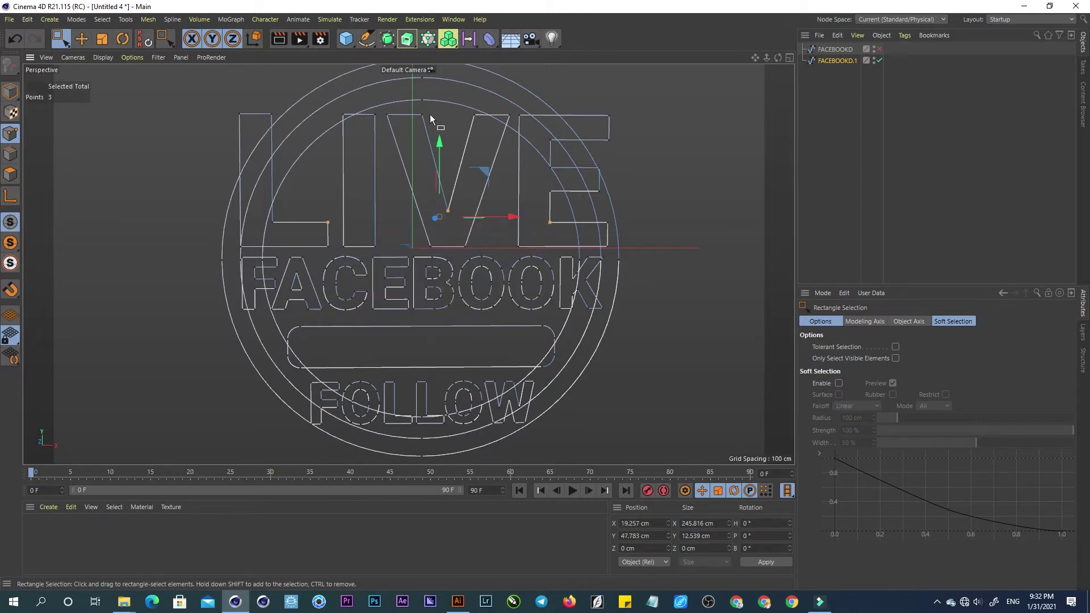
left_click_drag(427, 105, 409, 60)
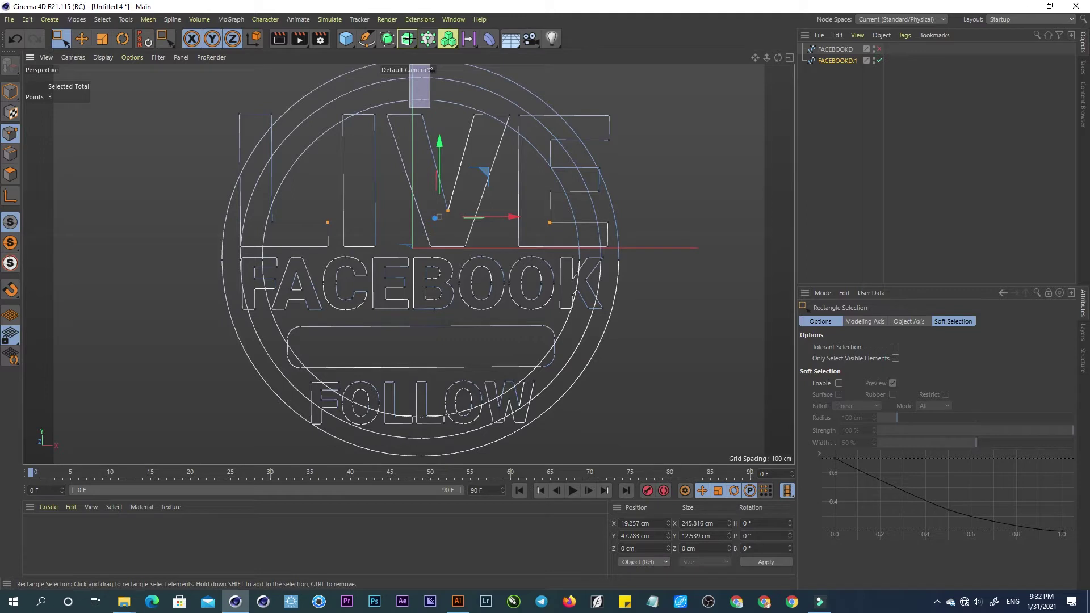
key("ctrl+a")
key("Delete")
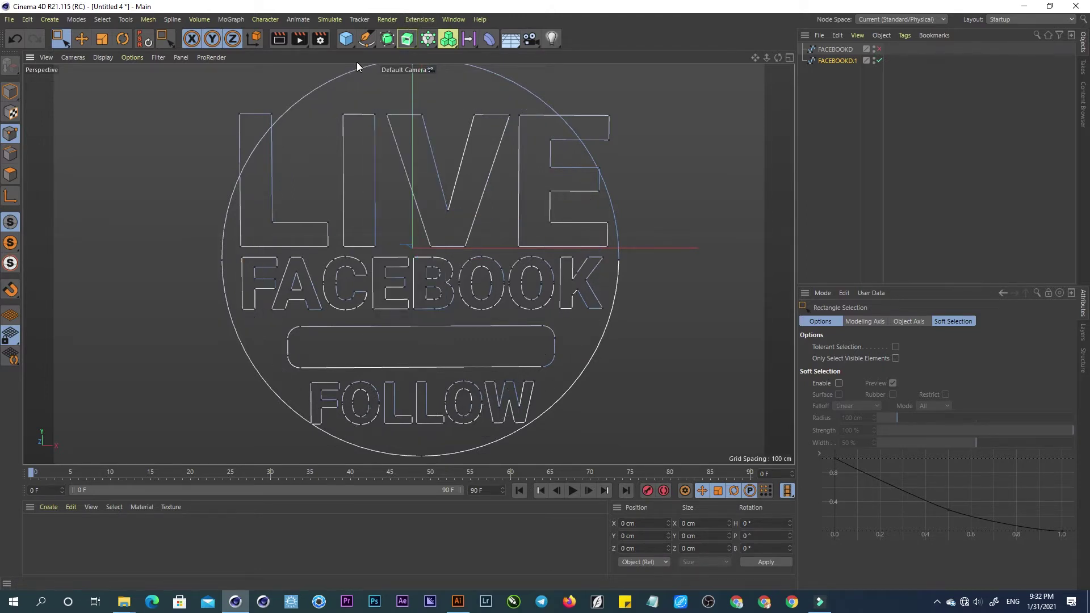
Delete the outer circle and duplicate the spline into FACEBOOKD.2 and FACEBOOKD.3.
left_click_drag(612, 252, 640, 283)
key("ctrl+a")
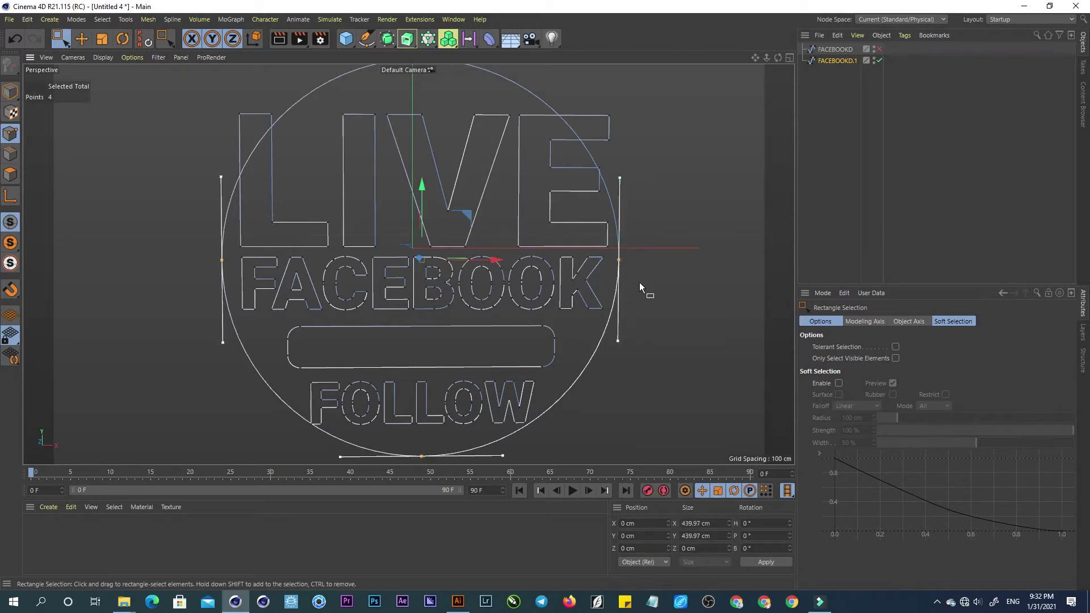
key("Delete")
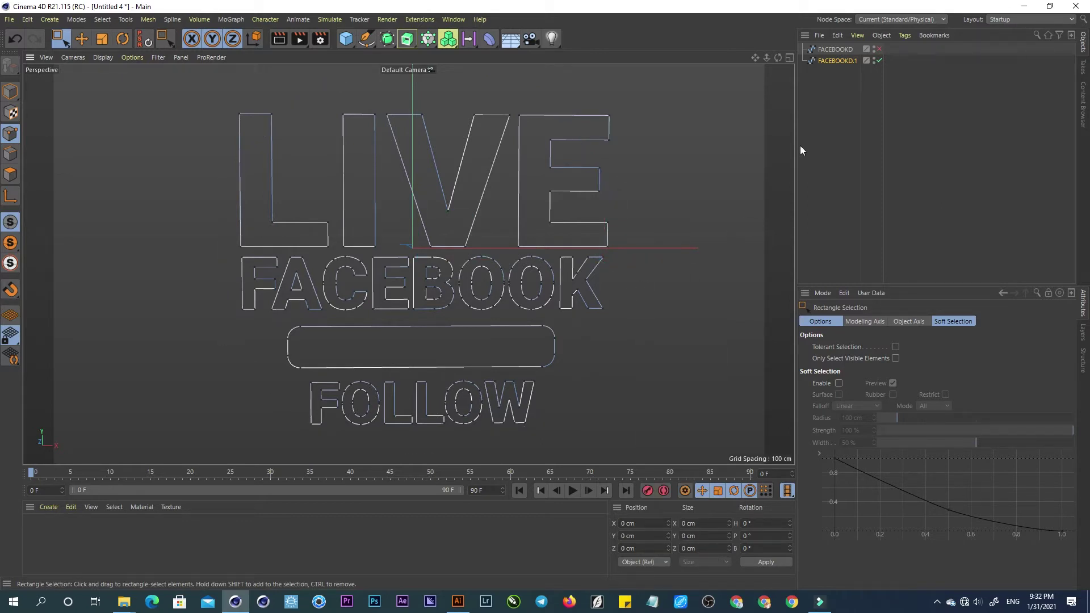
left_click(833, 72)
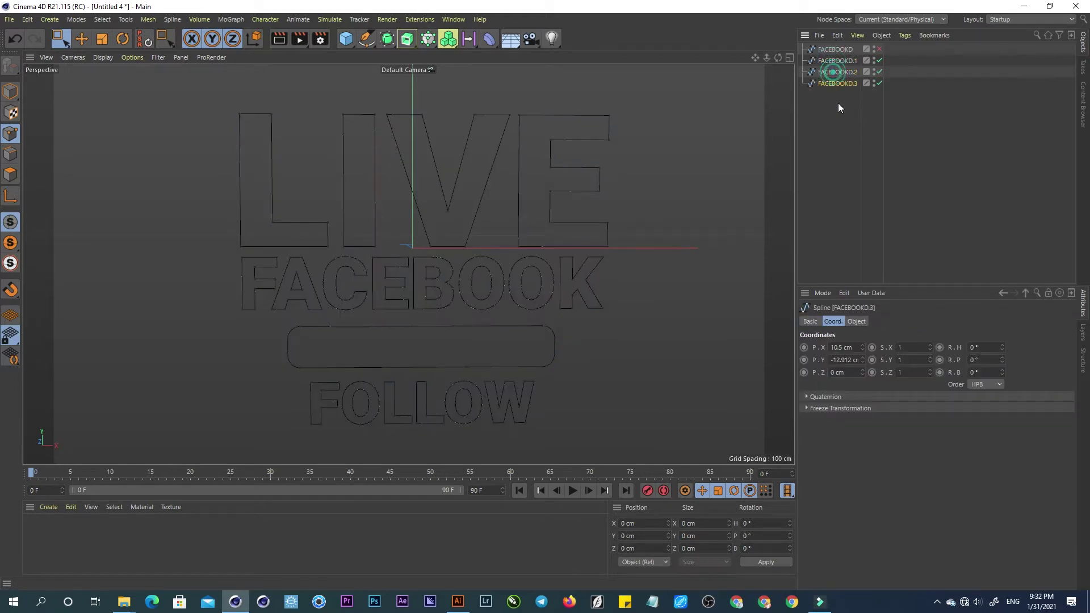
Add copy FACEBOOKD.4, hide the others, and delete LIVE, FACEBOOK and the box from the last copy.
left_click_drag(837, 87, 842, 125, "ctrl")
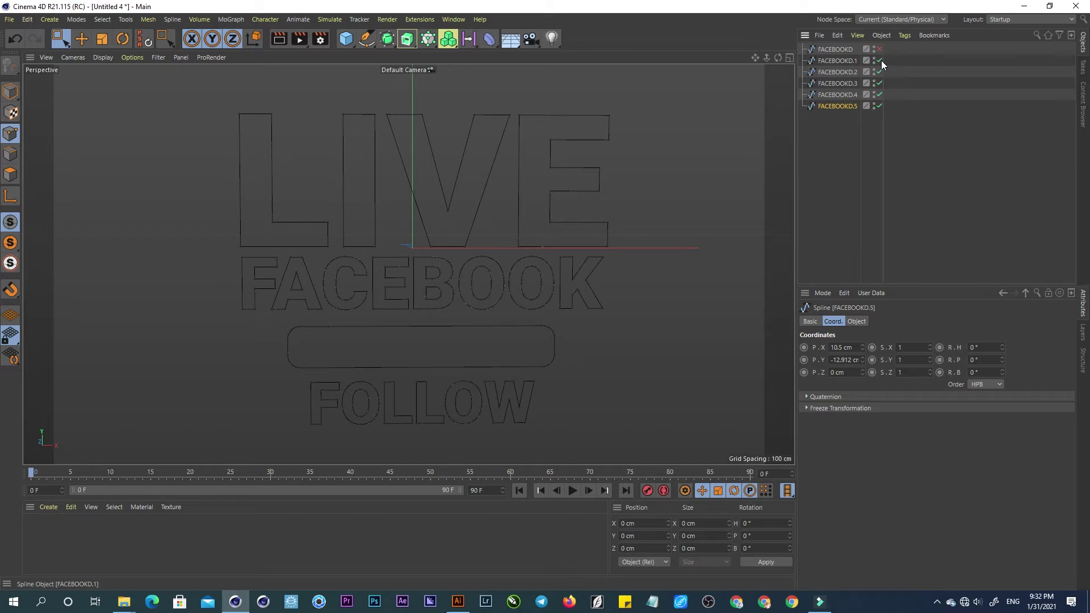
left_click_drag(883, 68, 880, 95)
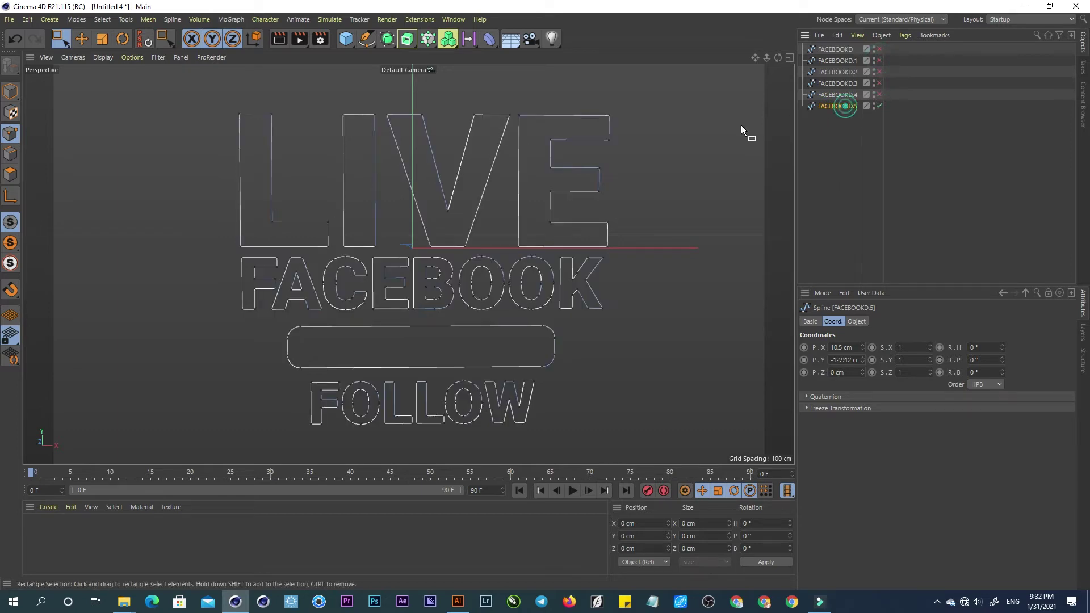
left_click_drag(190, 87, 641, 250)
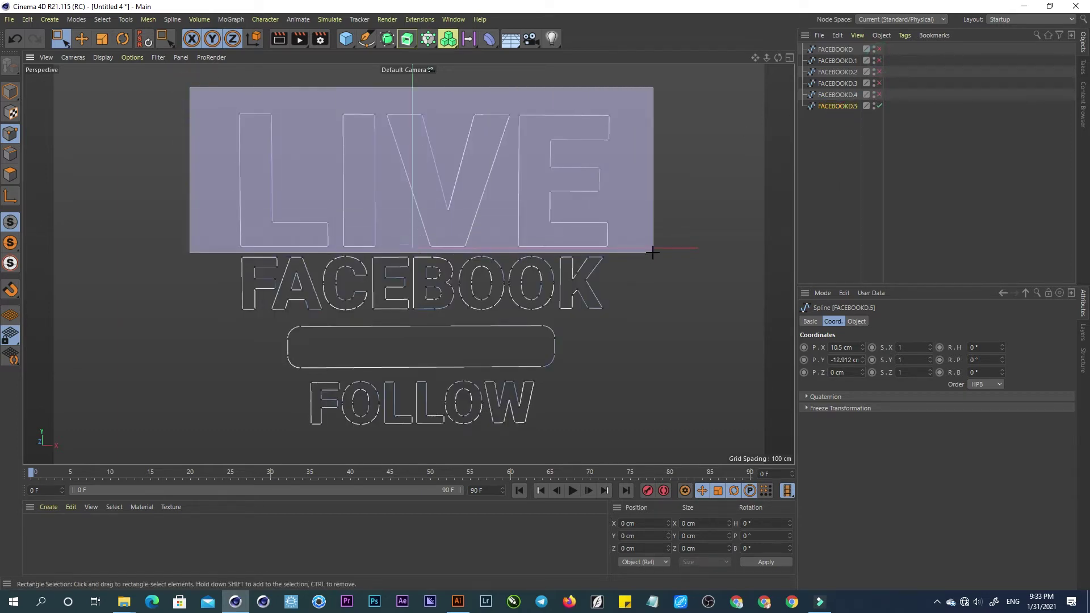
key("Delete")
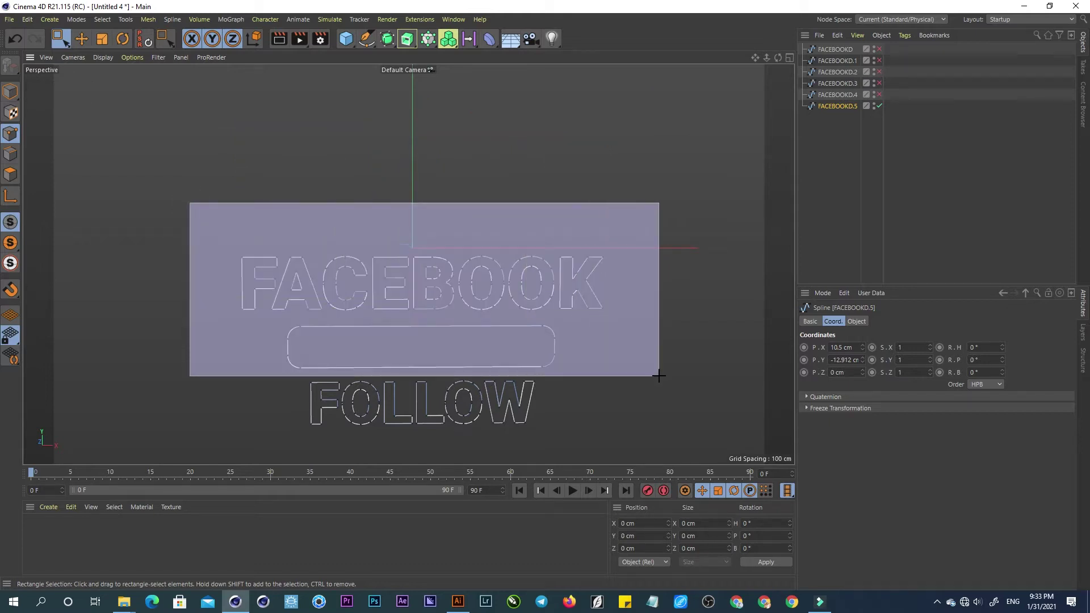
left_click_drag(186, 209, 661, 381)
key("Delete")
Rename the remaining spline FOLLOW and re-enable the FACEBOOKD.4 copy.
double_click(827, 107)
type("F")
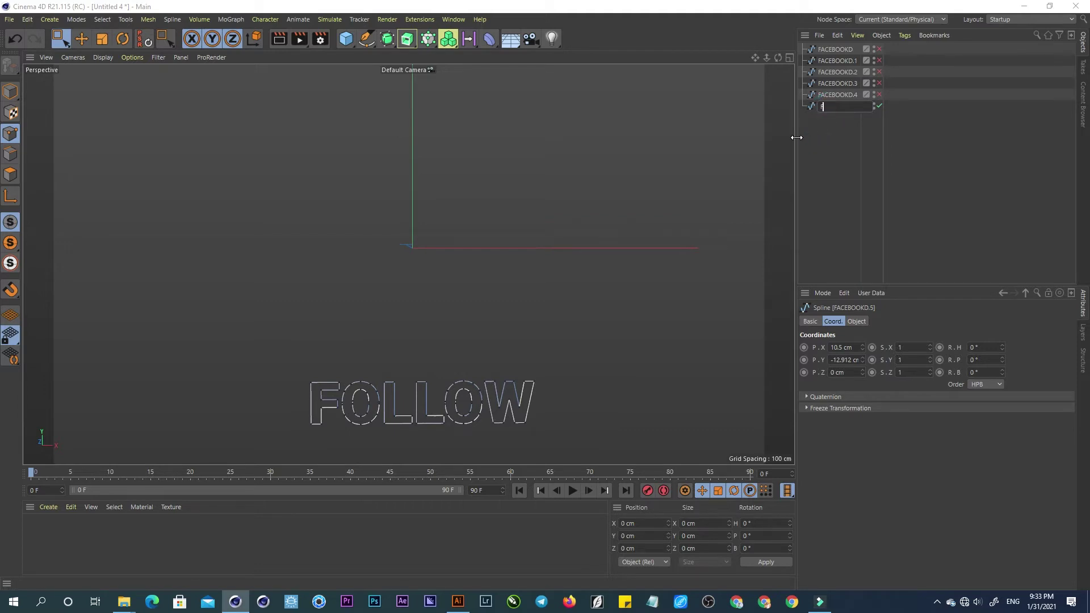
type("OLLOW")
key("Return")
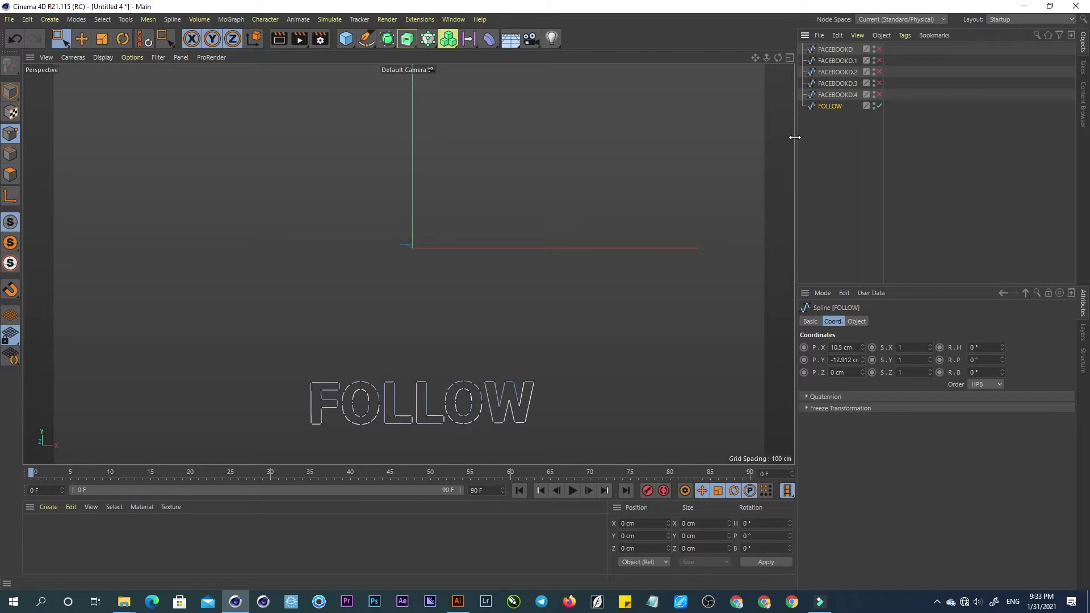
left_click(880, 94)
left_click(844, 94)
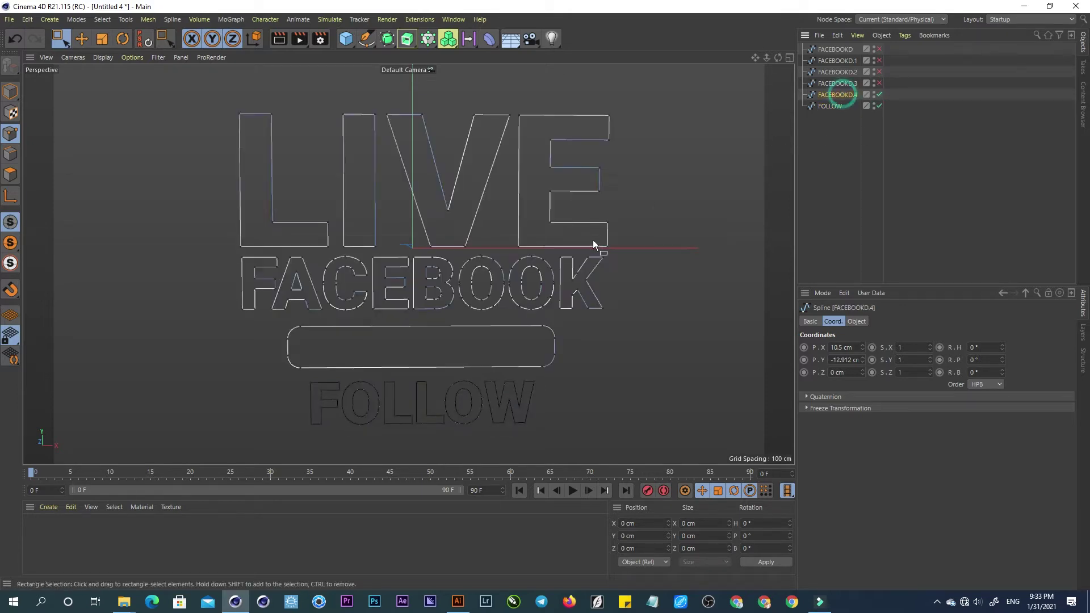
Delete the LIVE and FACEBOOK letter points from FACEBOOKD.4, leaving only the rounded name box.
left_click_drag(631, 315, 225, 97)
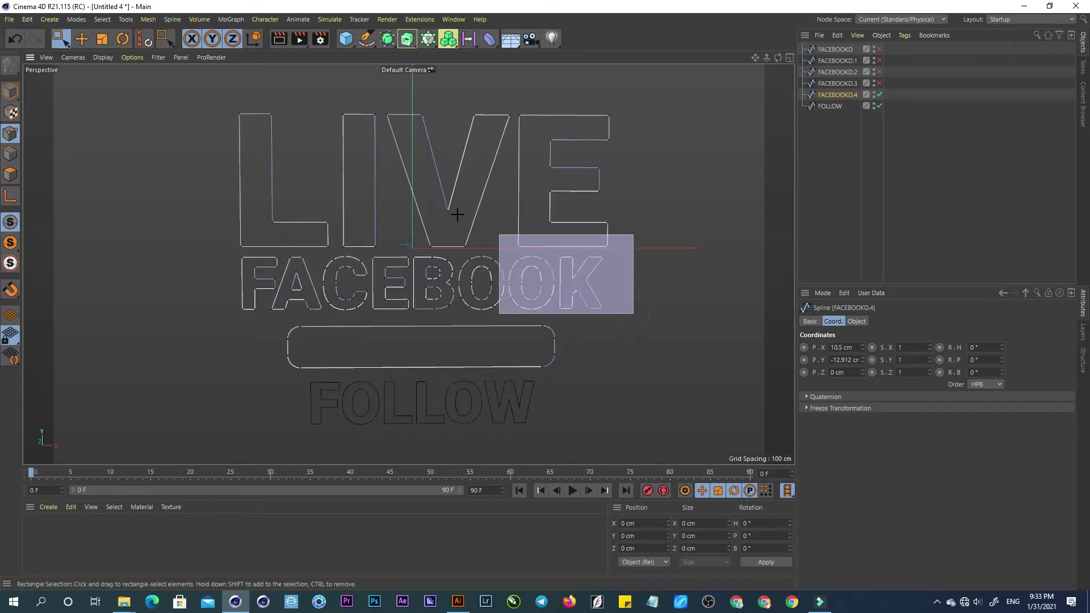
key("Delete")
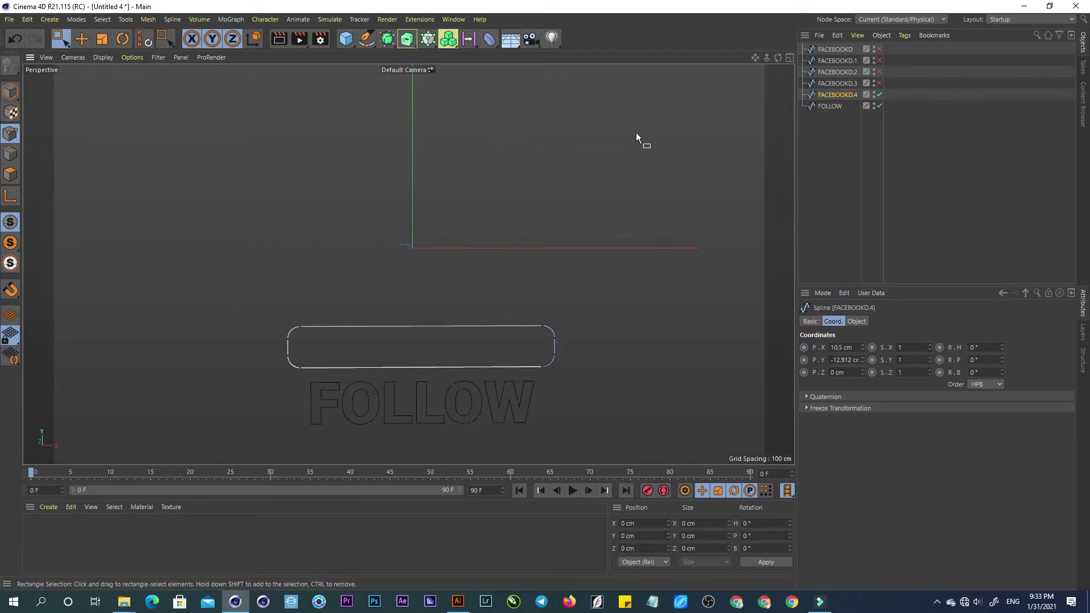
left_click(832, 95)
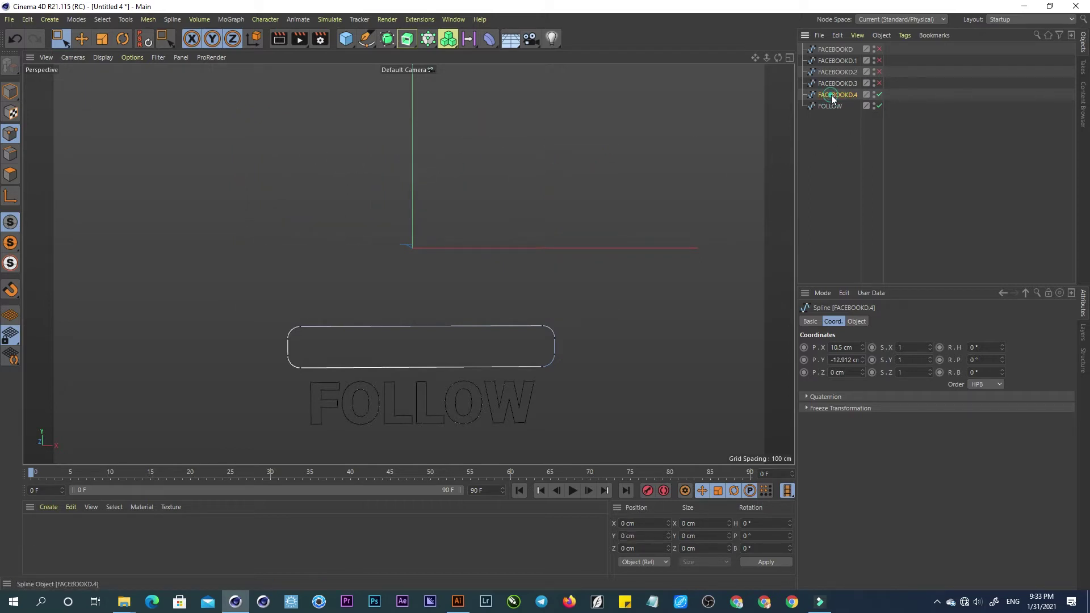
left_click(831, 98)
Rename FACEBOOKD.4 to NAME PAGE and make FACEBOOKD.3 visible again.
double_click(840, 95)
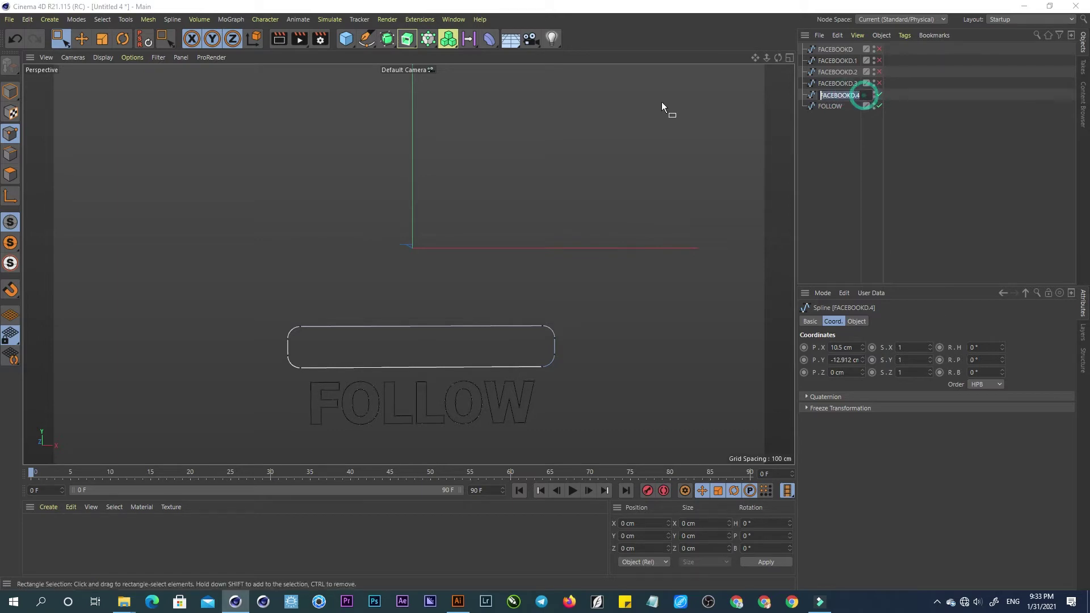
type("NAME PAGE")
key("Return")
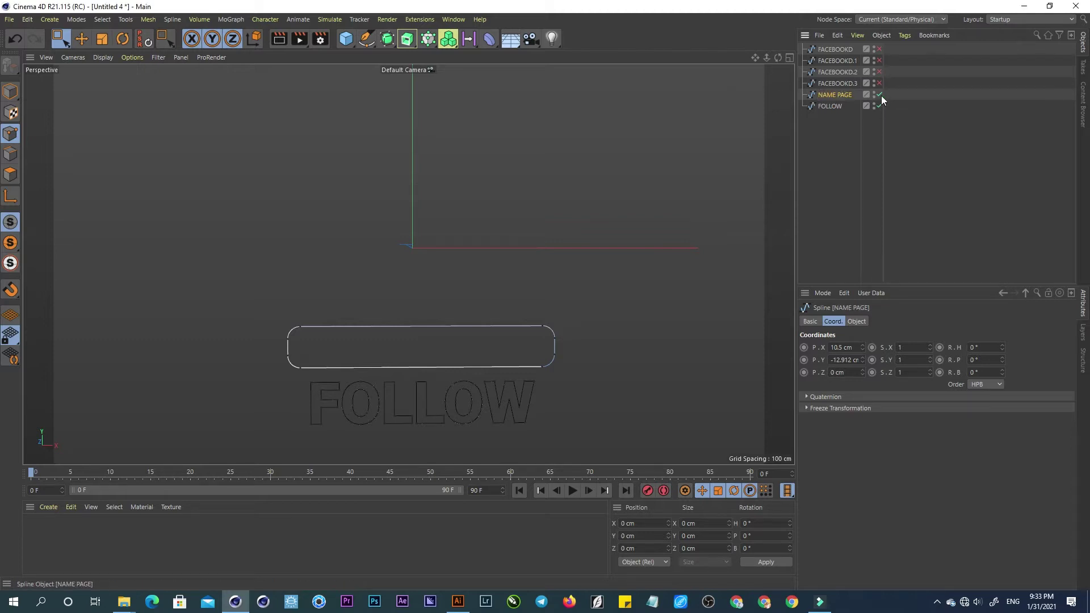
left_click(880, 83)
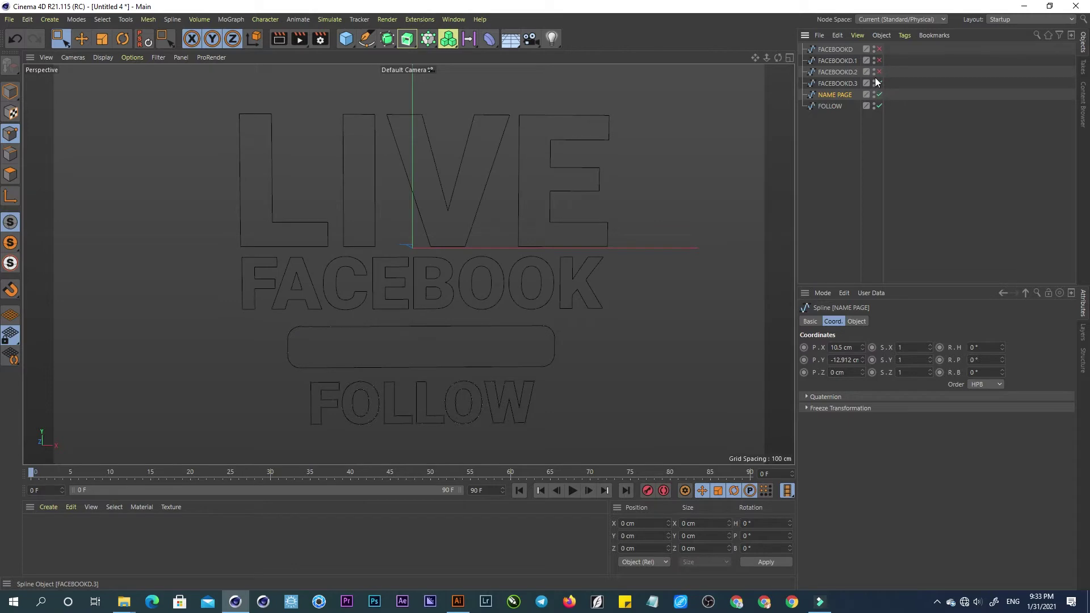
Delete the rounded box, FOLLOW and LIVE points from FACEBOOKD.3, keeping only FACEBOOK.
left_click(838, 84)
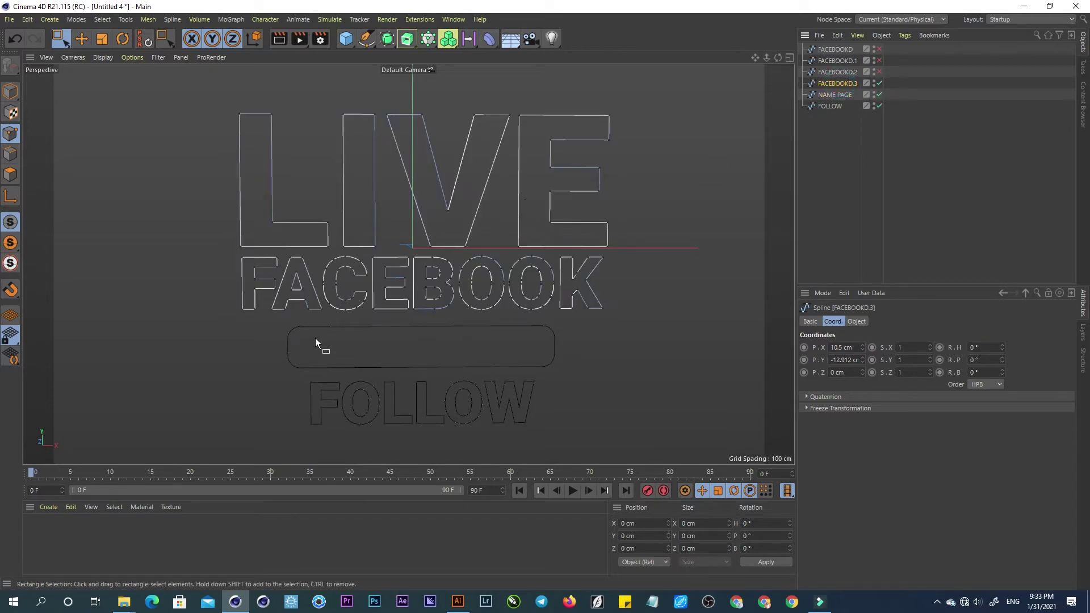
left_click_drag(258, 320, 611, 443)
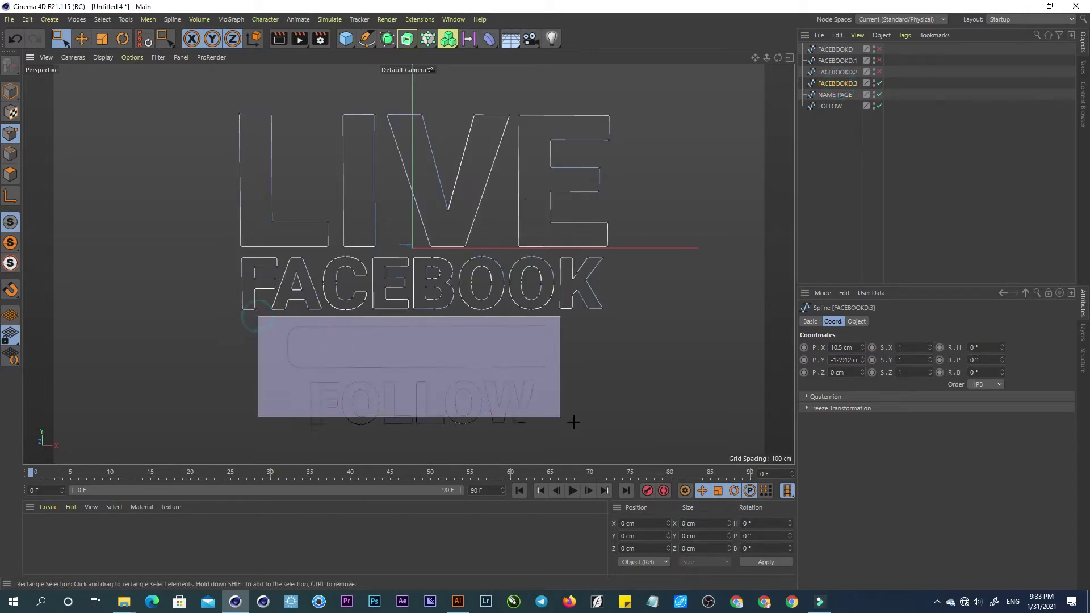
left_click(610, 434)
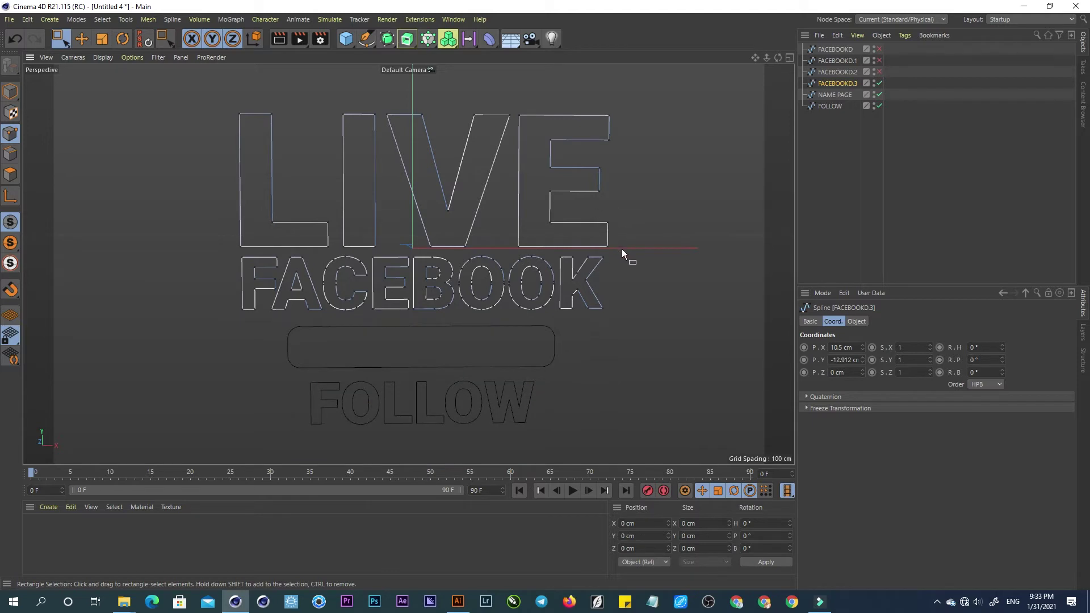
left_click_drag(622, 250, 220, 74)
key("Delete")
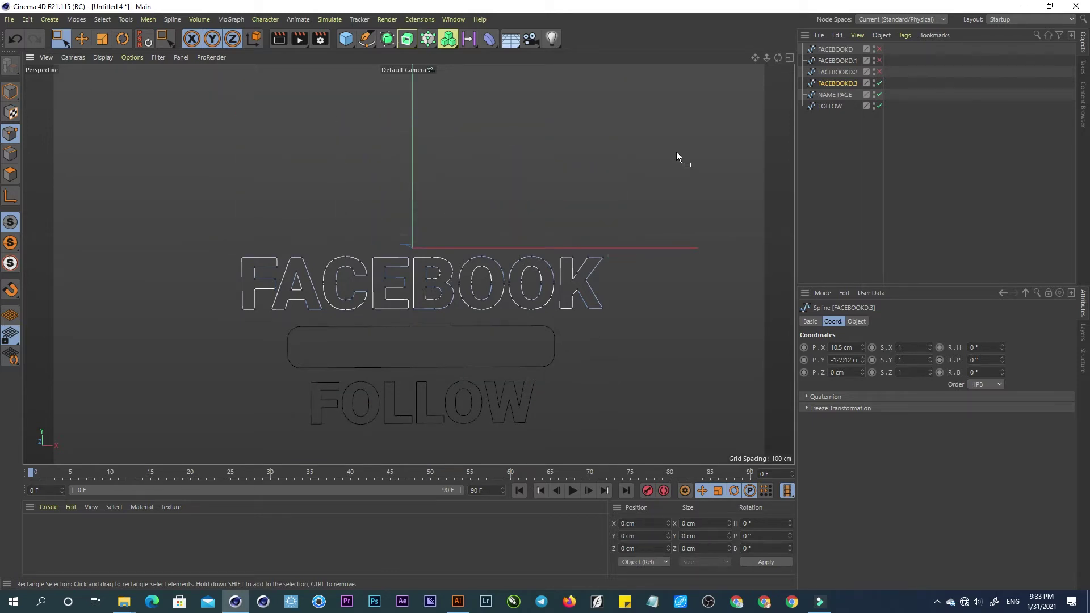
Rename the FACEBOOKD.3 copy to FACEBOOK.
double_click(839, 83)
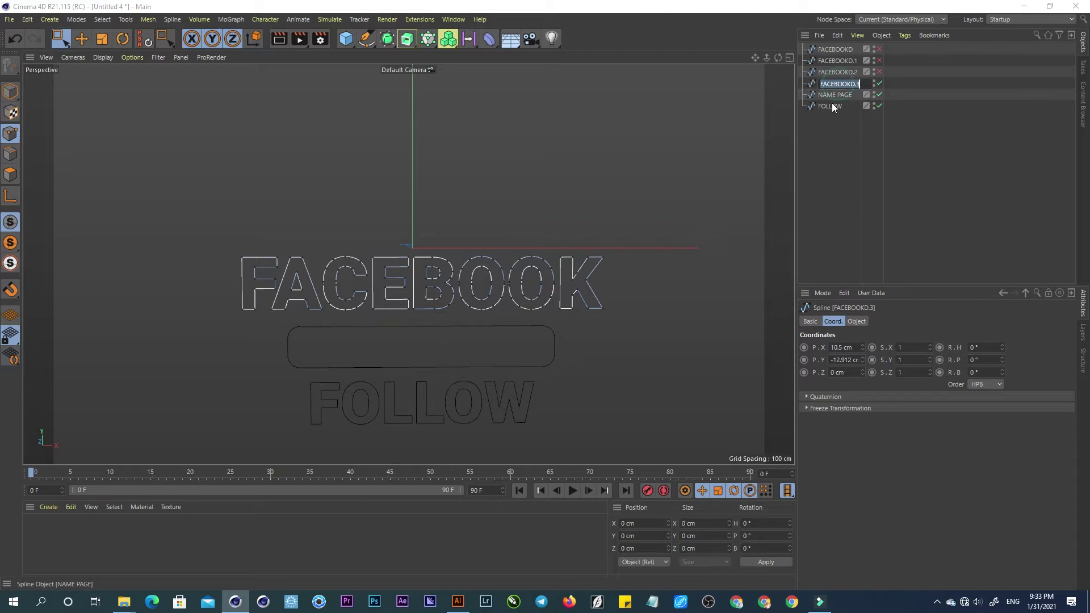
type("FCE")
key("Return")
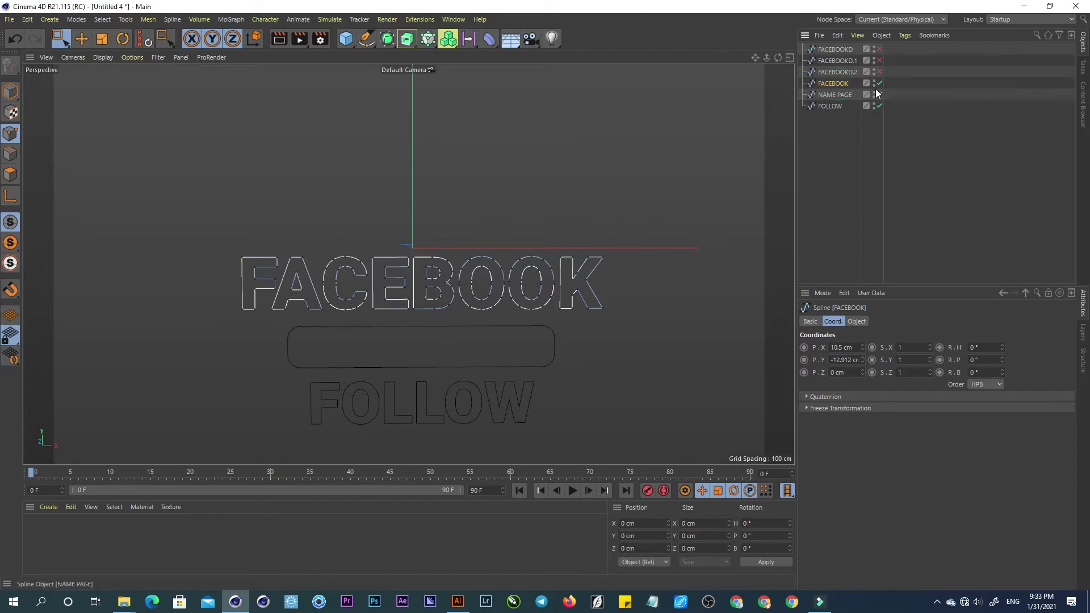
left_click(849, 72)
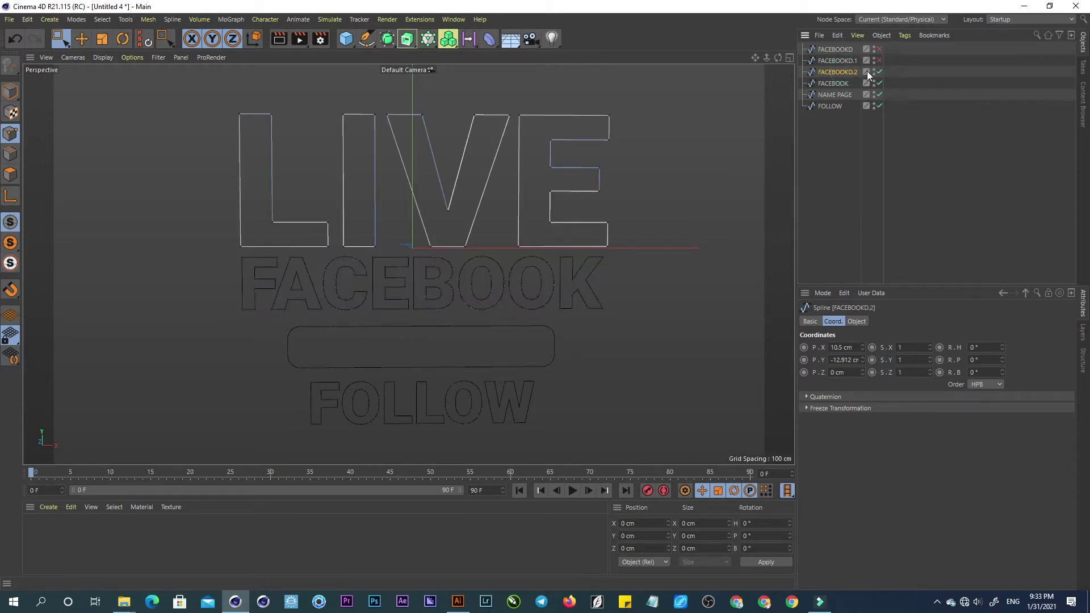
Strip FACEBOOKD.2 down to the LIVE letters, rename it LIVE, and re-enable FACEBOOKD.1.
left_click_drag(228, 249, 663, 471)
left_click(655, 451)
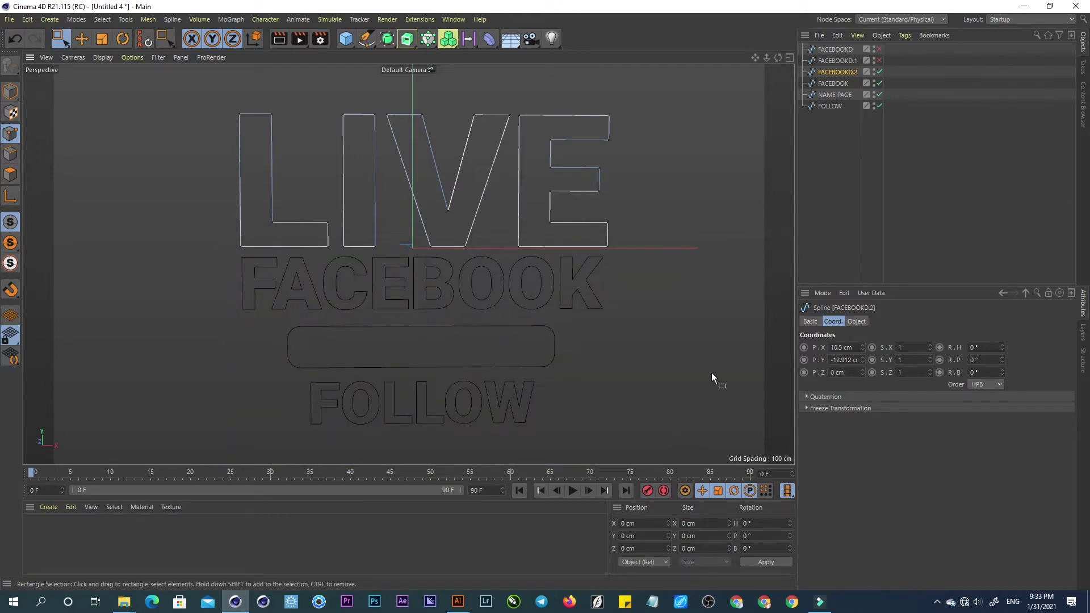
left_click(841, 74)
double_click(840, 73)
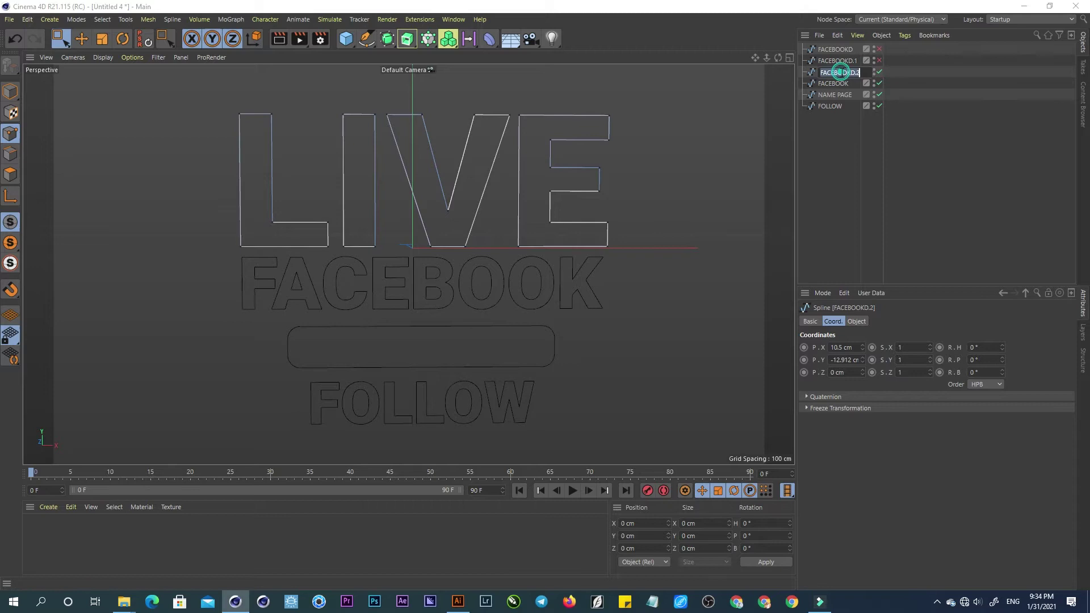
type("LIVE")
key("Return")
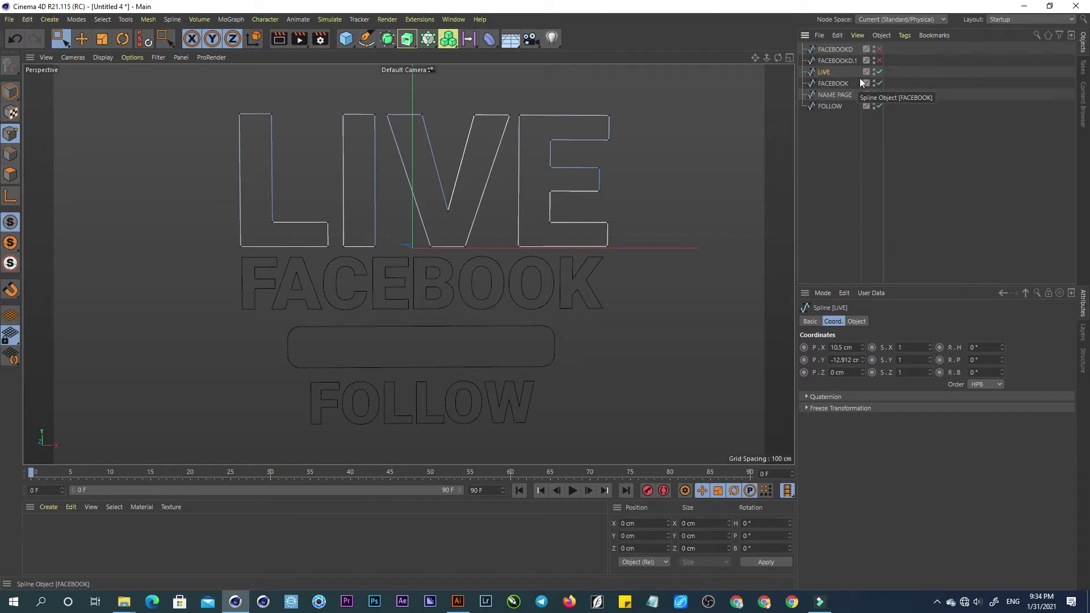
left_click(880, 60)
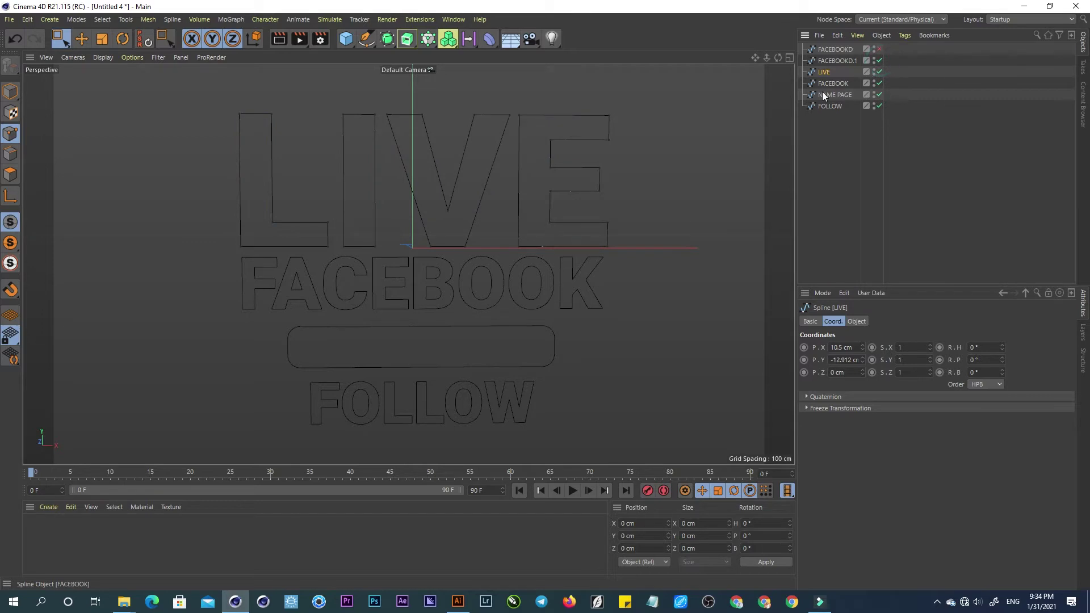
left_click(829, 63)
Hide LIVE, FACEBOOK, NAME PAGE, FOLLOW and FACEBOOKD.1, showing only the FACEBOOKD copy.
left_click_drag(880, 72, 879, 106)
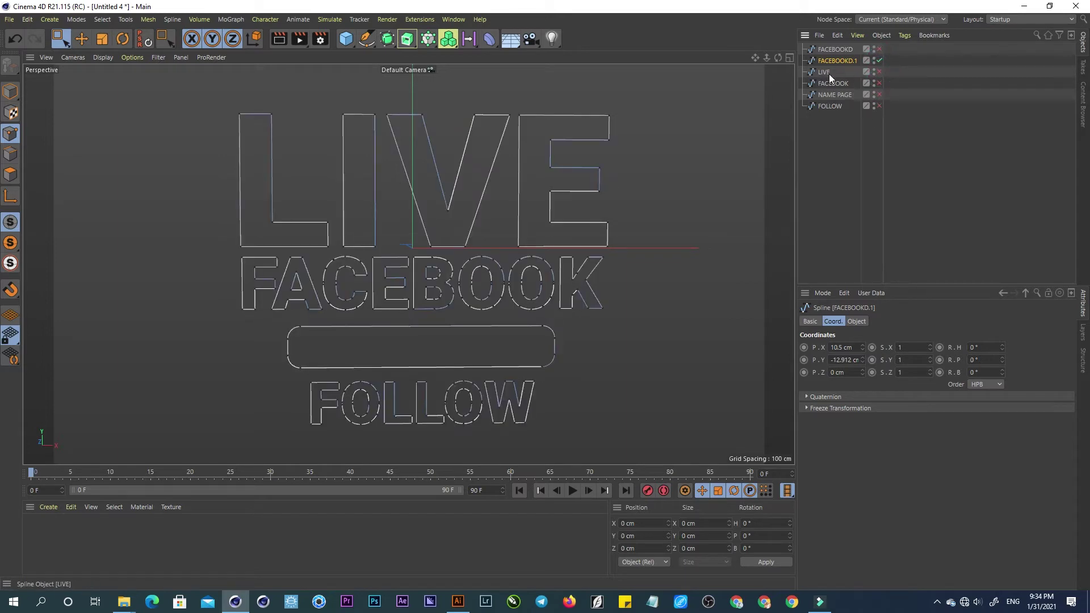
left_click(879, 60)
left_click(880, 50)
left_click(840, 50)
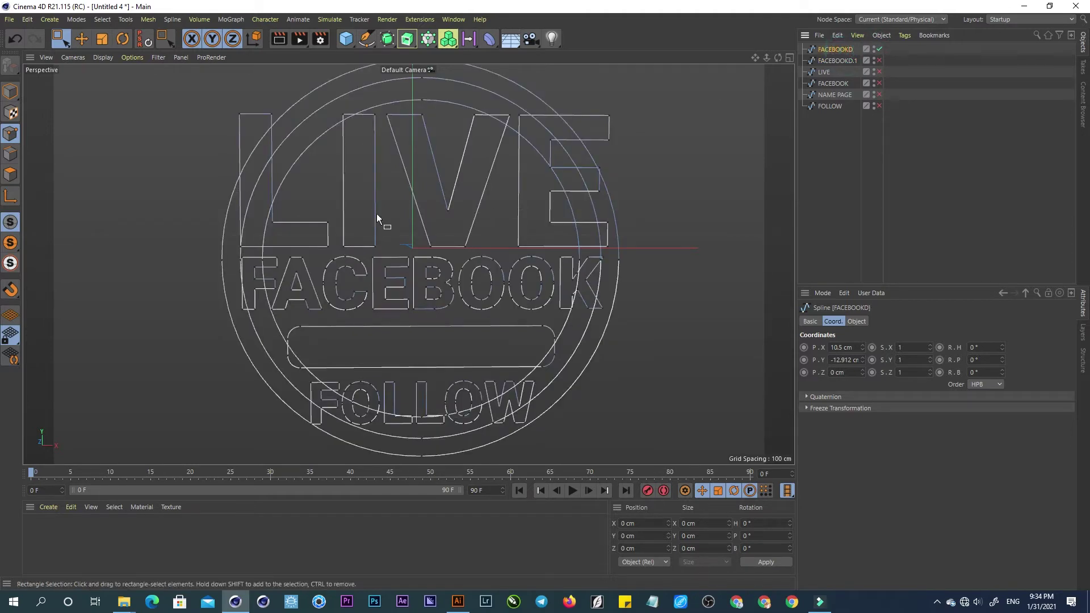
Delete the LIVE, FACEBOOK and FOLLOW letter points from FACEBOOKD.
left_click_drag(294, 206, 556, 309)
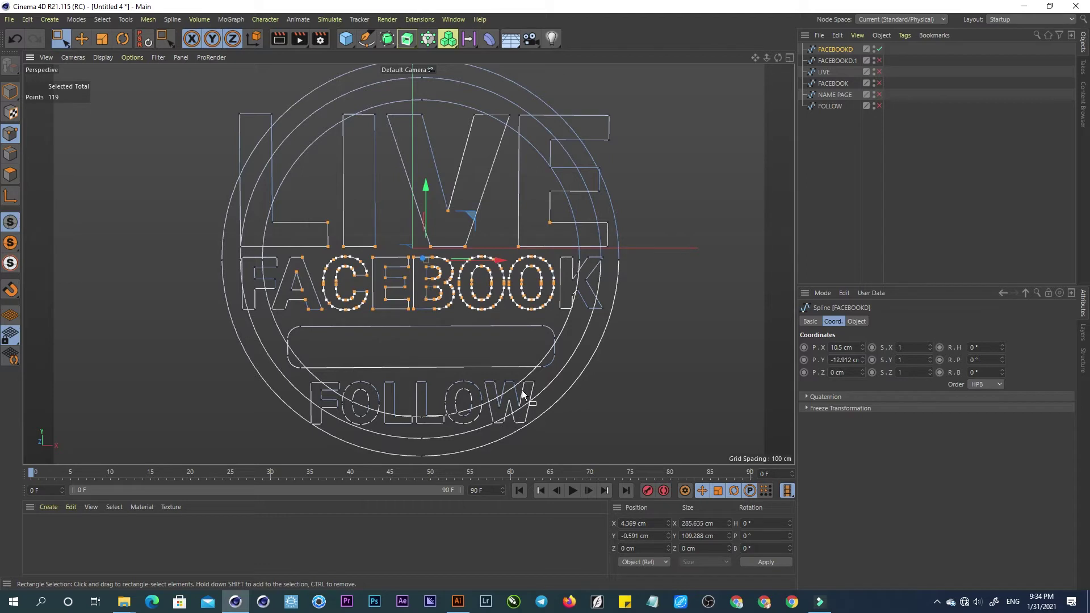
mouse_move(323, 397)
left_mouse_down("shift")
mouse_move(356, 416)
mouse_move(440, 392)
mouse_move(486, 405)
left_mouse_up("shift")
mouse_move(471, 366)
left_mouse_down("shift")
mouse_move(494, 394)
mouse_move(374, 379)
left_mouse_up("shift")
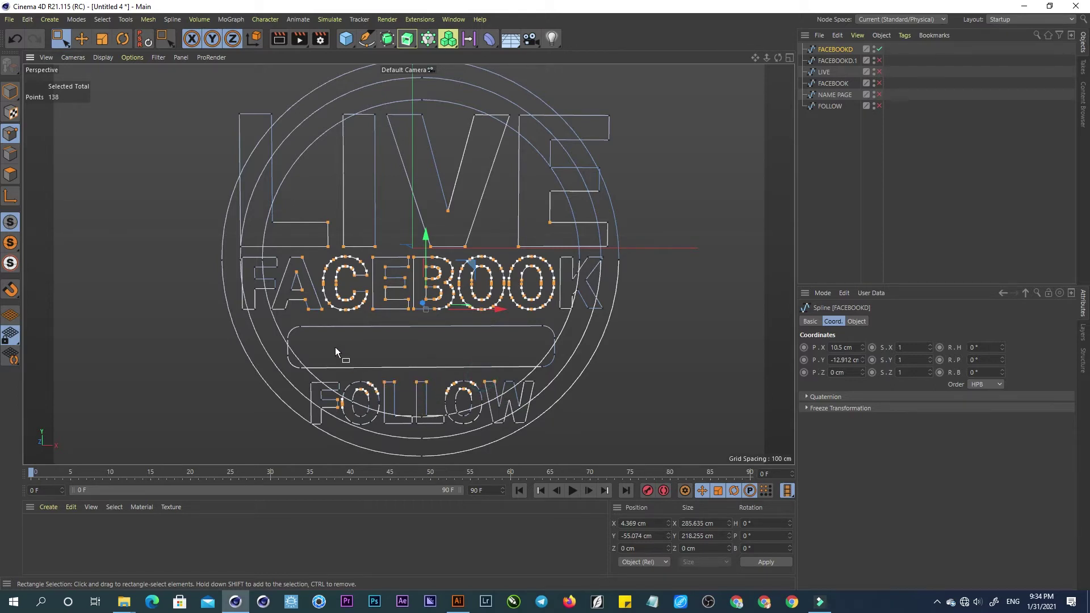
key("Delete")
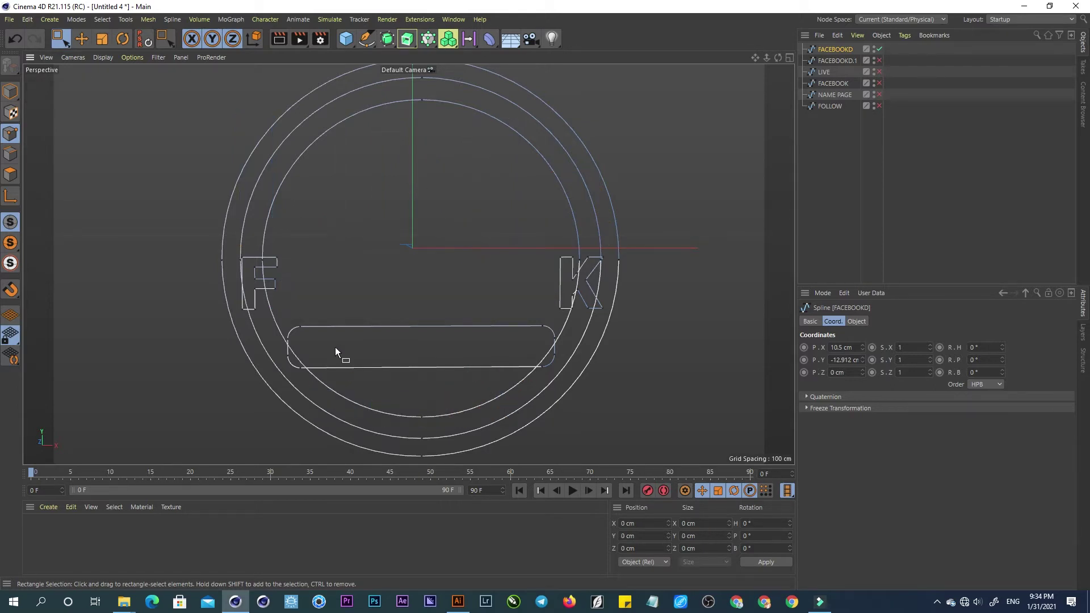
Remove the leftover F, K and pill outlines, then delete the FACEBOOKD.1 copy.
left_click_drag(513, 297, 554, 328)
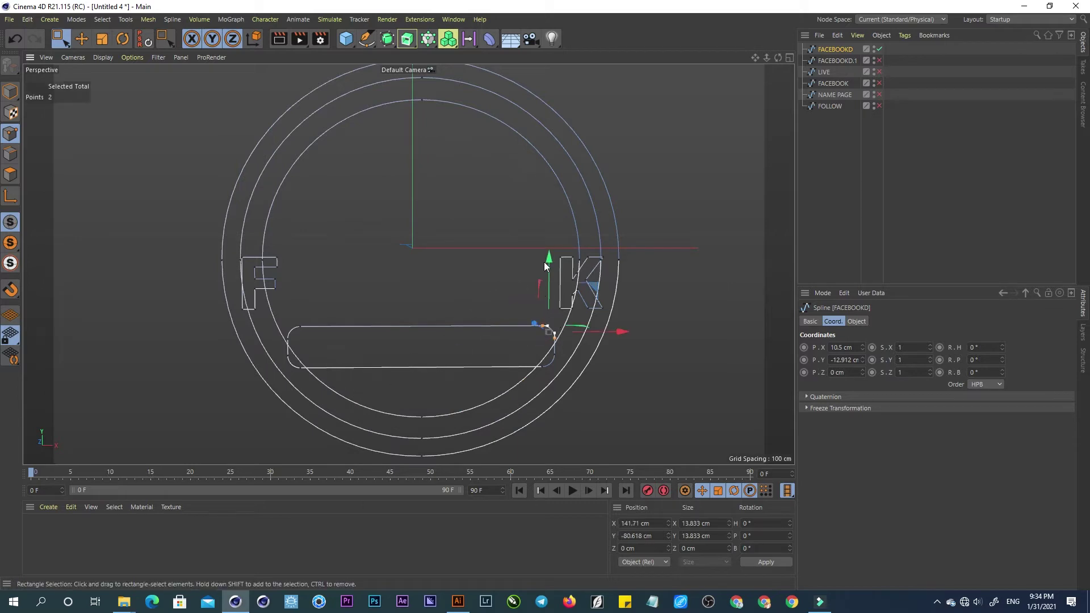
mouse_move(543, 270)
left_mouse_down()
mouse_move(556, 252)
mouse_move(546, 237)
left_mouse_up()
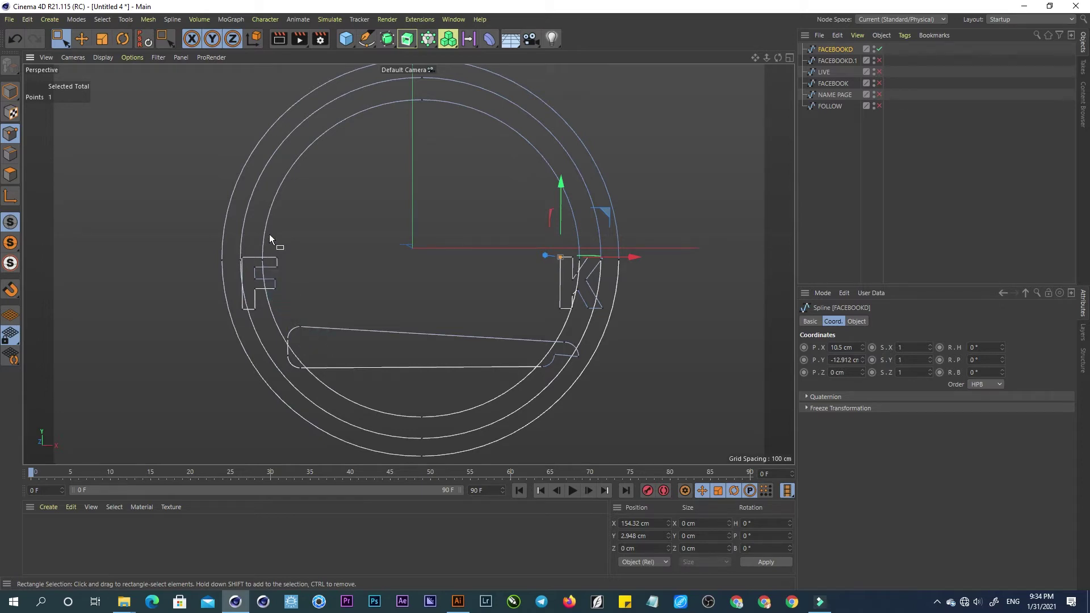
left_click_drag(275, 258, 302, 333)
left_click_drag(538, 232, 573, 275, "shift")
key("ctrl+a")
key("Delete")
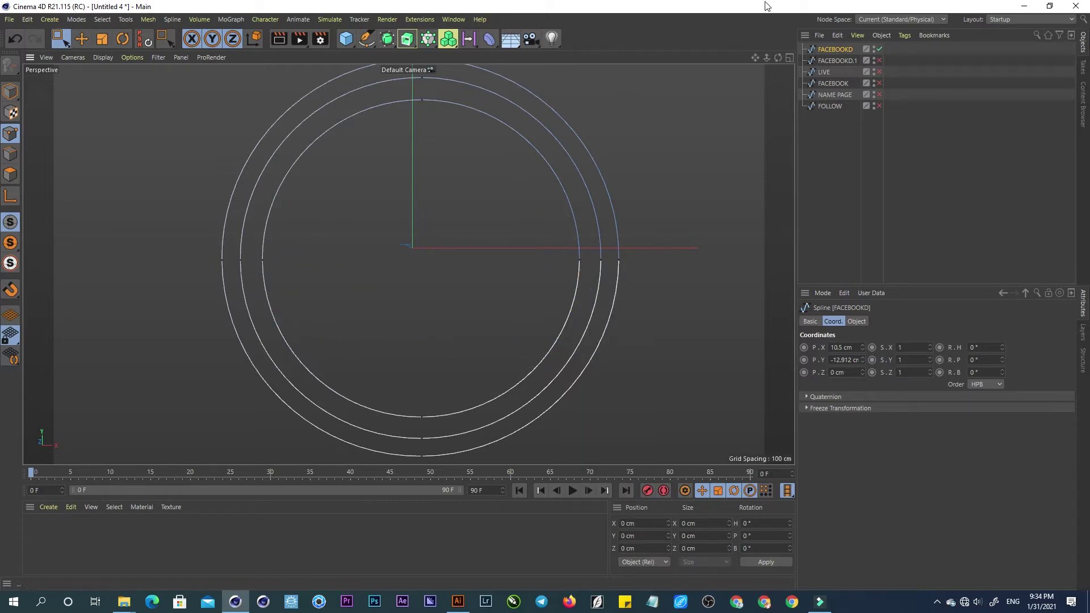
left_click(839, 60)
key("Delete")
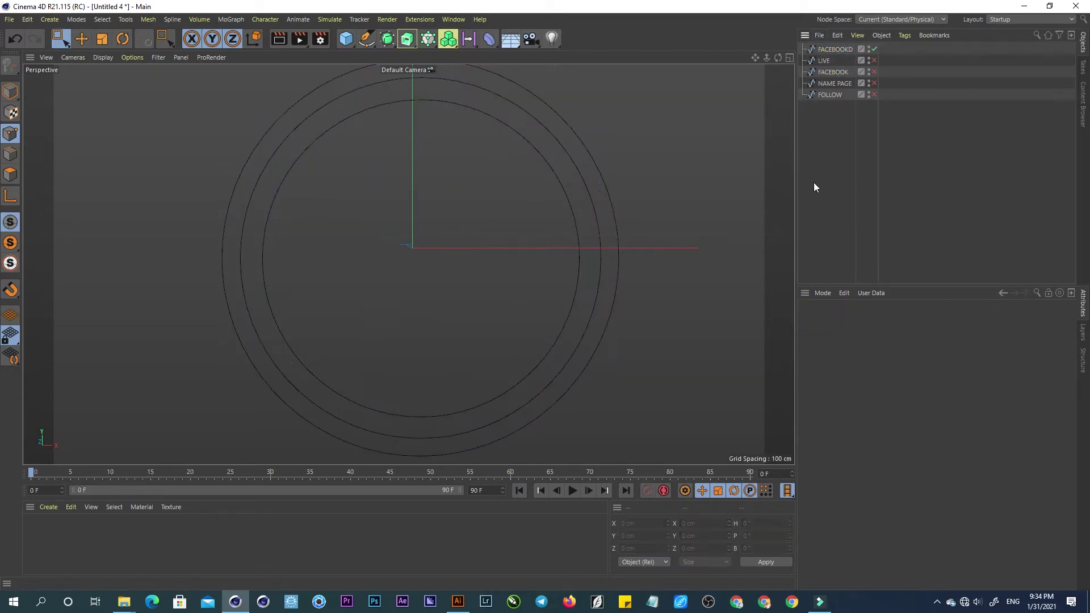
Duplicate FACEBOOKD as FACEBOOKD.1 and delete the middle circle from the copy.
left_click(837, 51)
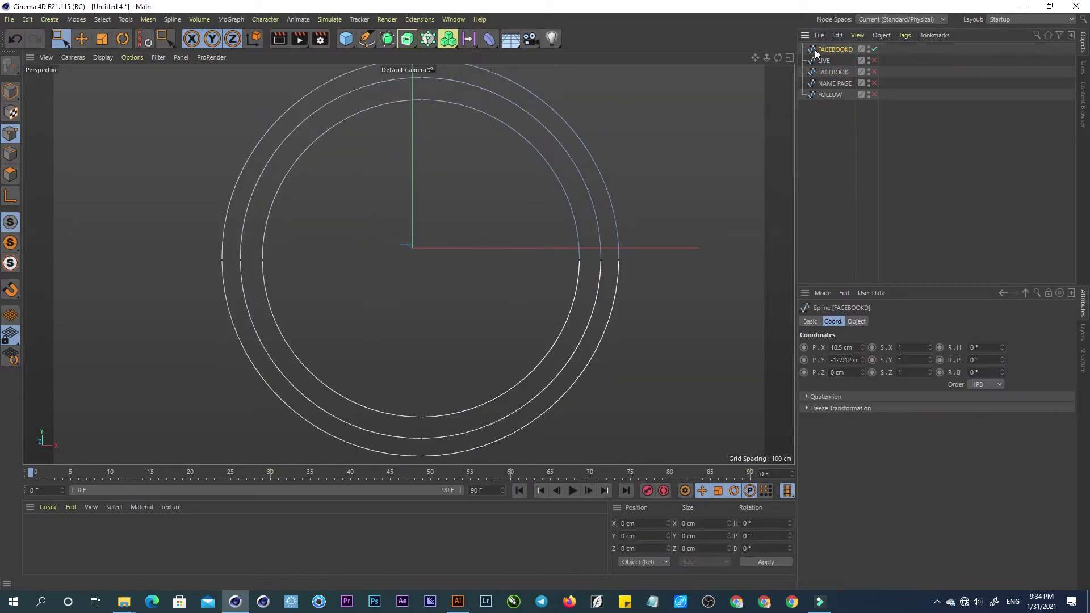
left_click_drag(827, 50, 830, 163, "ctrl")
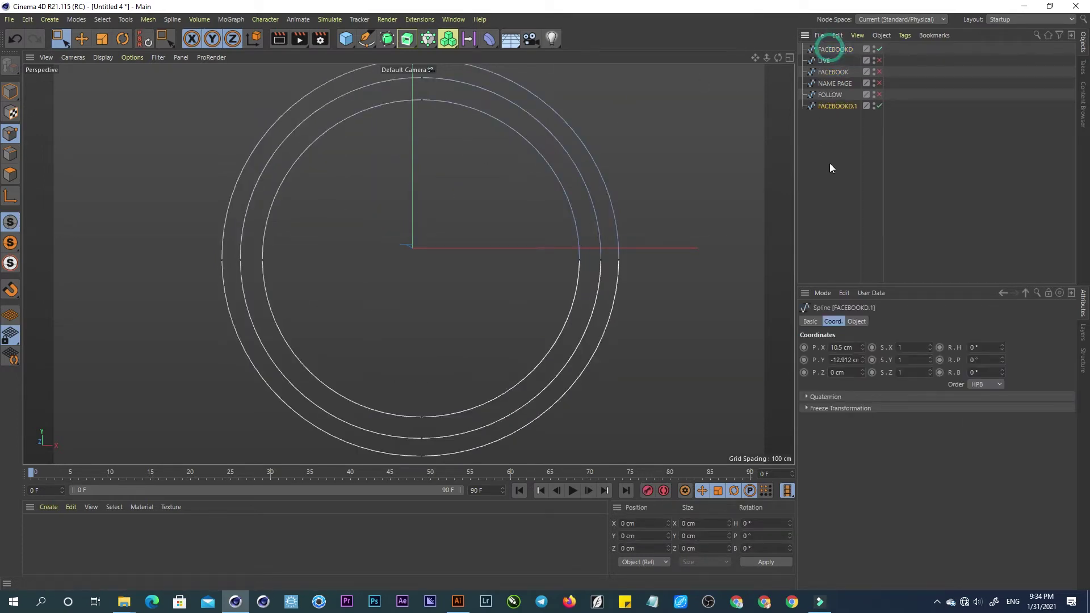
left_click(880, 49)
left_click(848, 107)
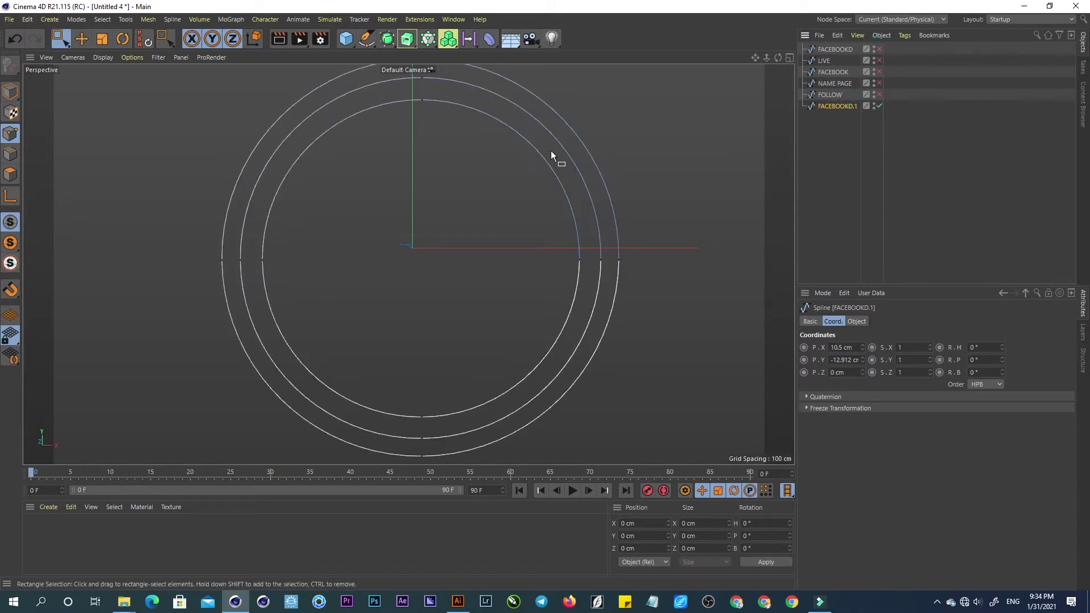
left_click(596, 261)
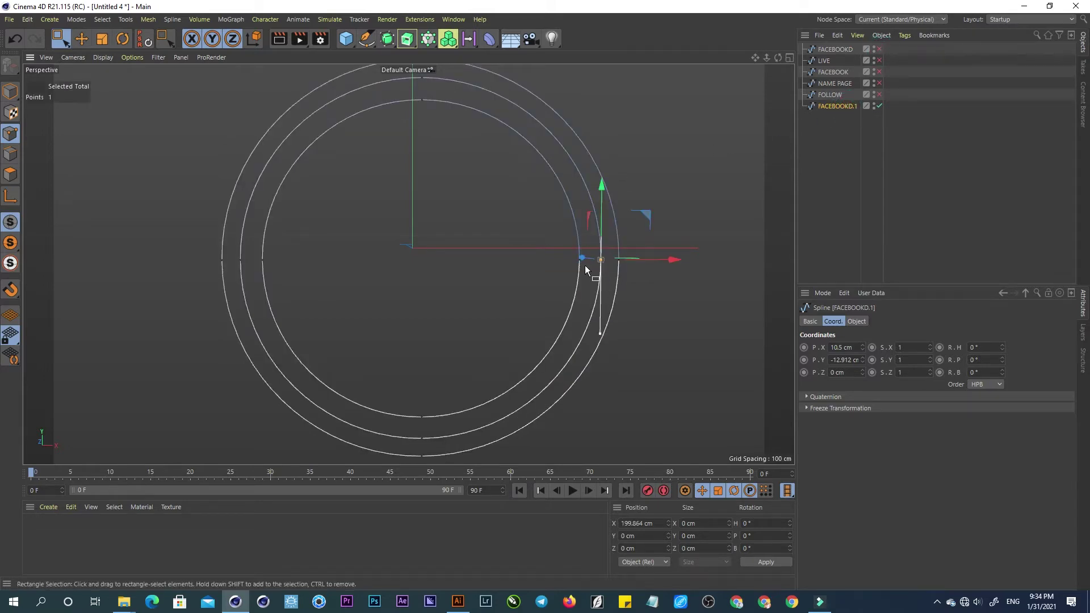
key("ctrl+a")
key("Delete")
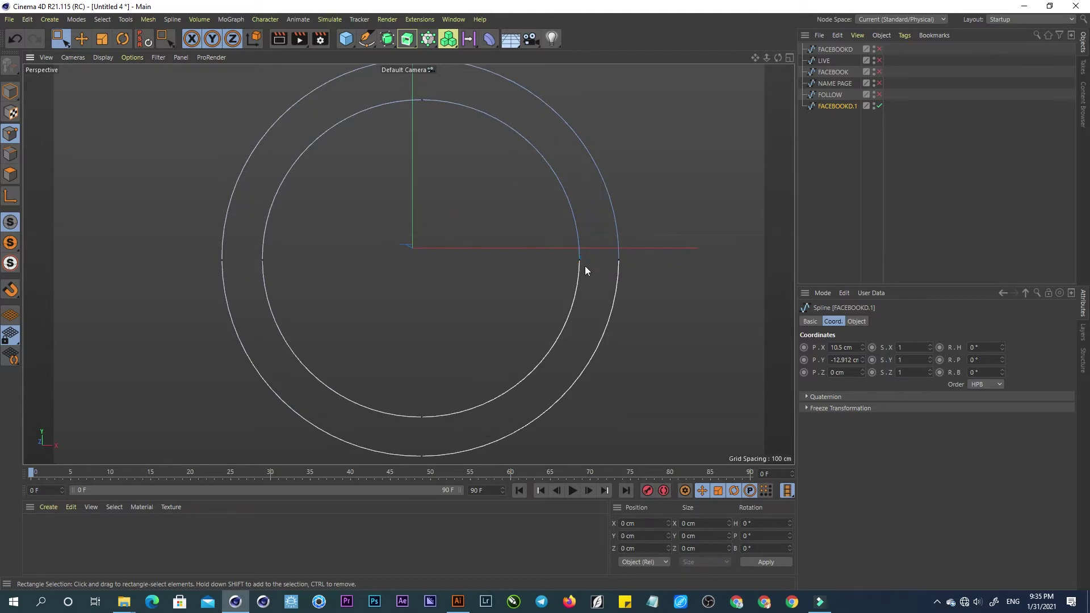
Delete the outer and inner circles from the original FACEBOOKD, keeping only the middle one.
left_click(879, 49)
left_click(835, 49)
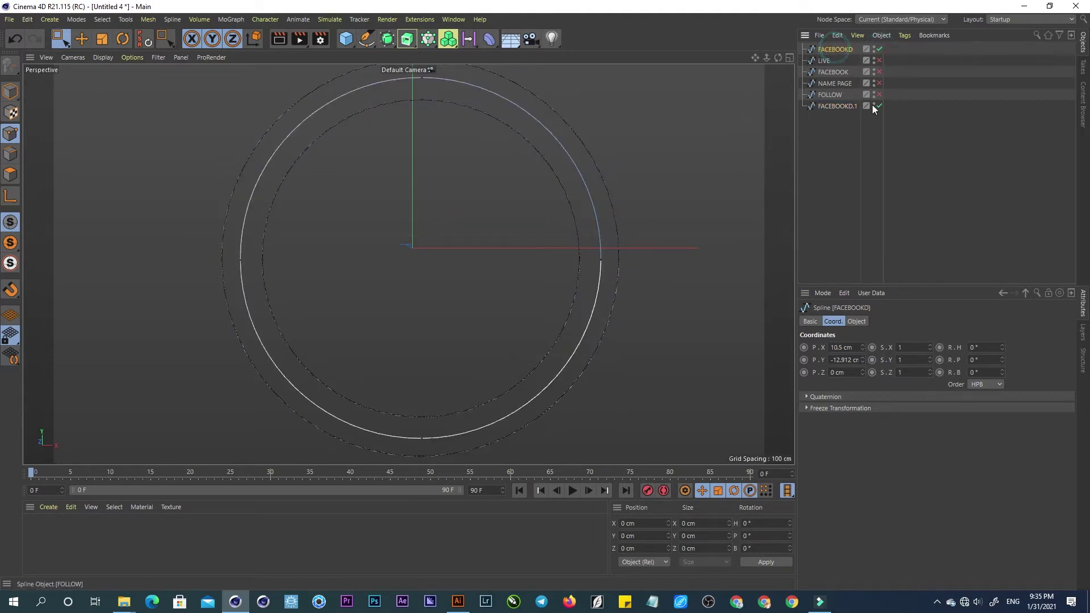
left_click(879, 106)
left_click(615, 257)
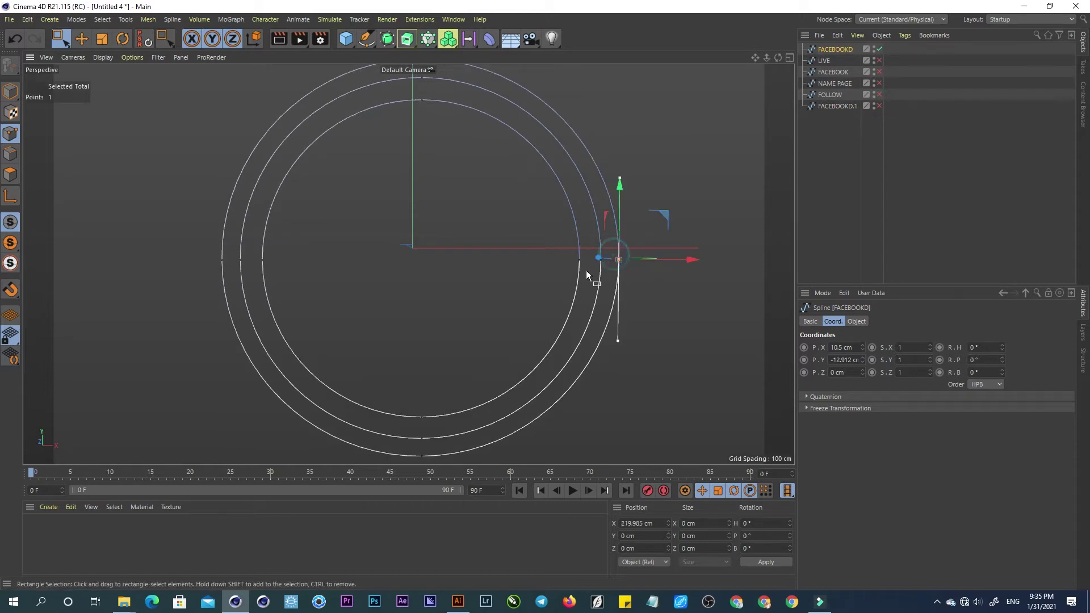
left_click_drag(557, 249, 591, 268, "shift")
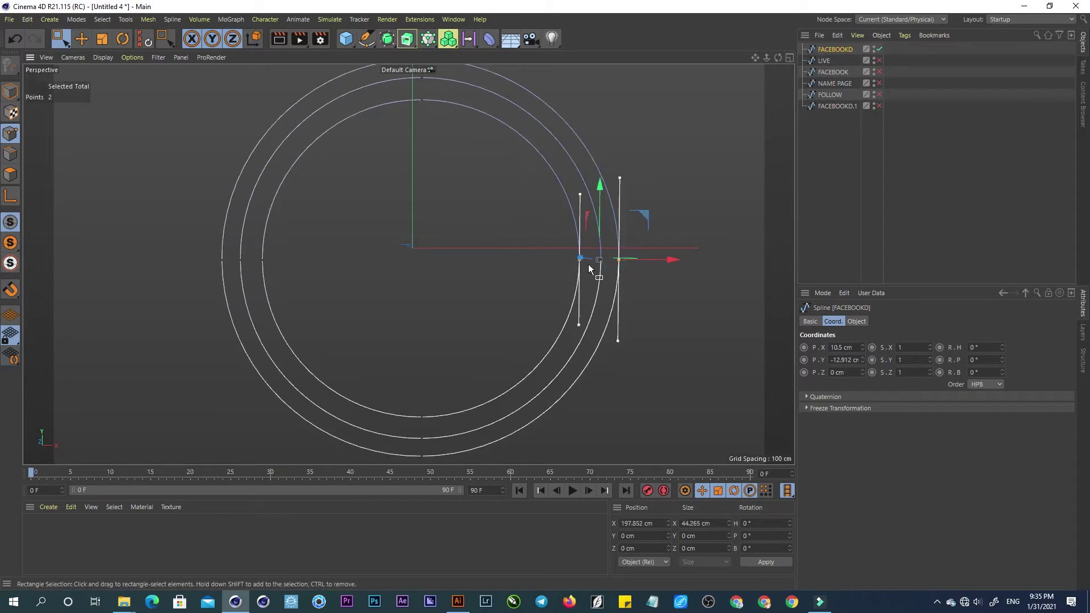
key("ctrl+a")
key("Delete")
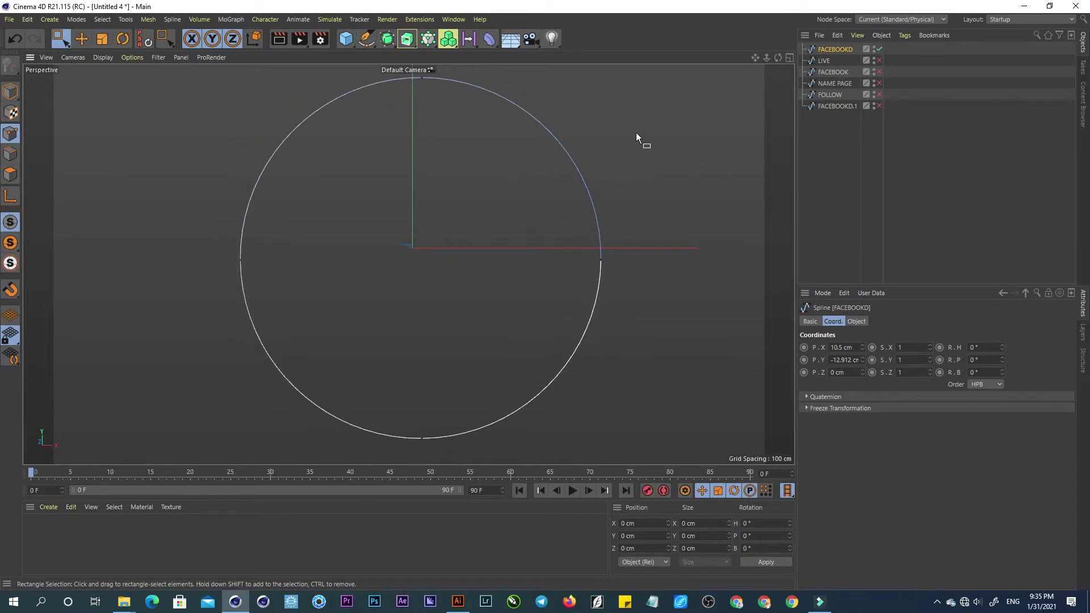
left_click(407, 38)
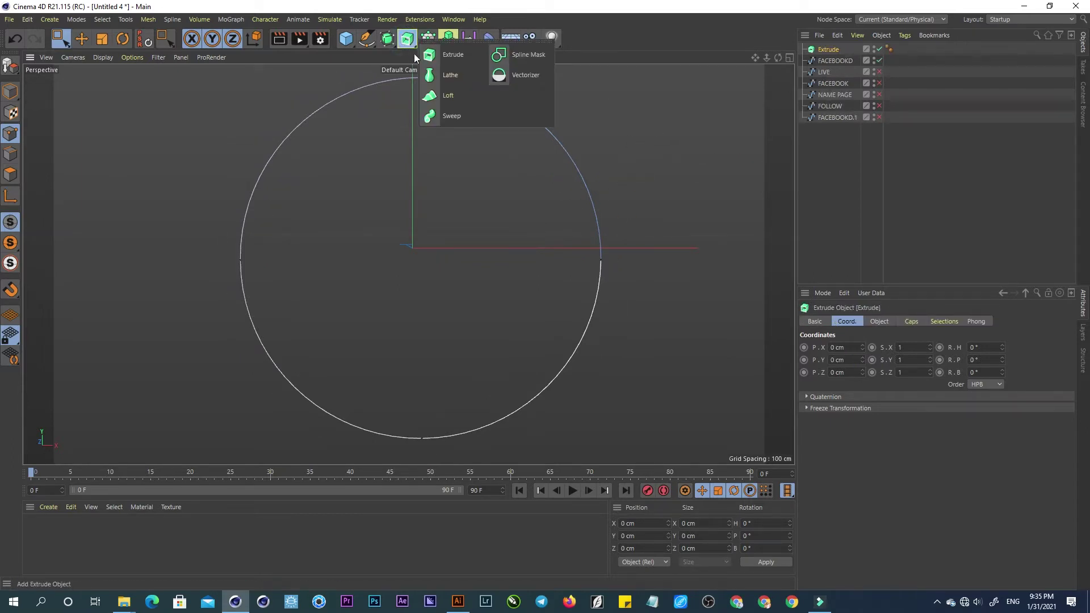
Add a Sweep and a Circle spline, placing the Circle and FACEBOOKD under the Sweep.
left_click(451, 114)
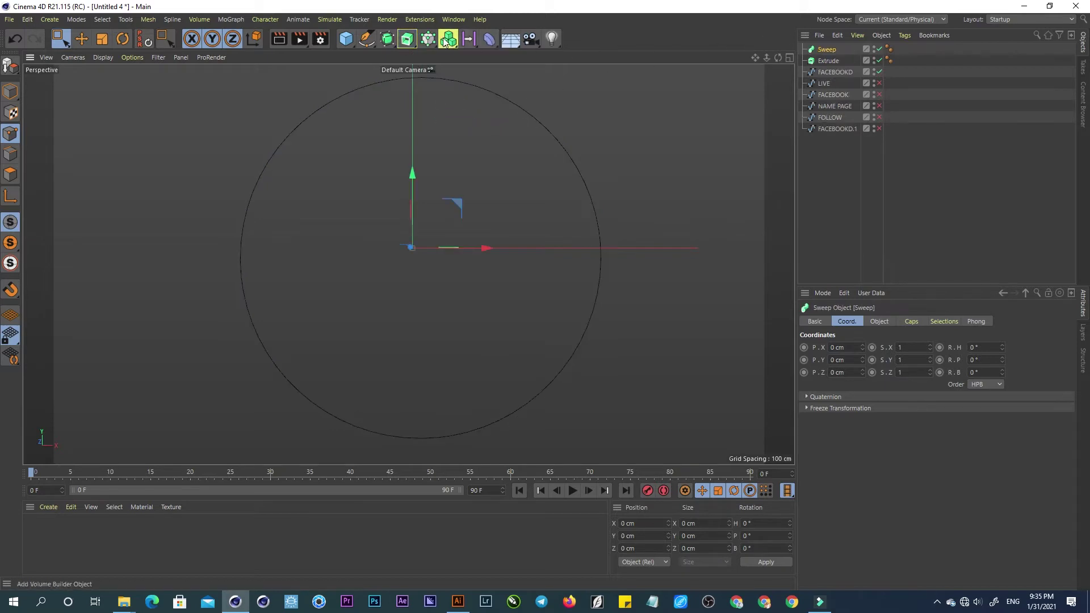
left_click(363, 40)
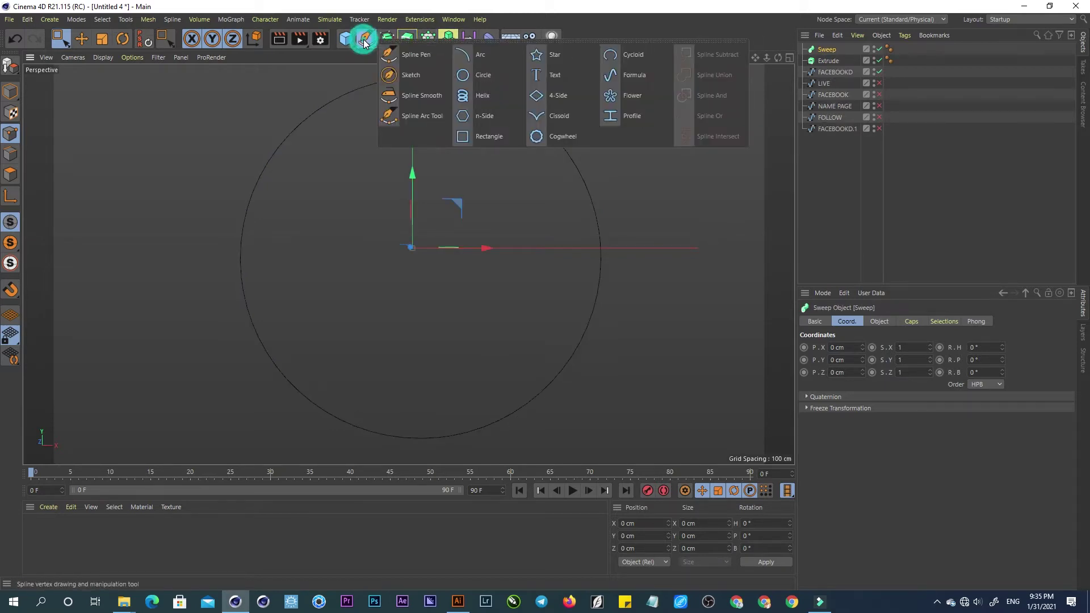
left_click(472, 77)
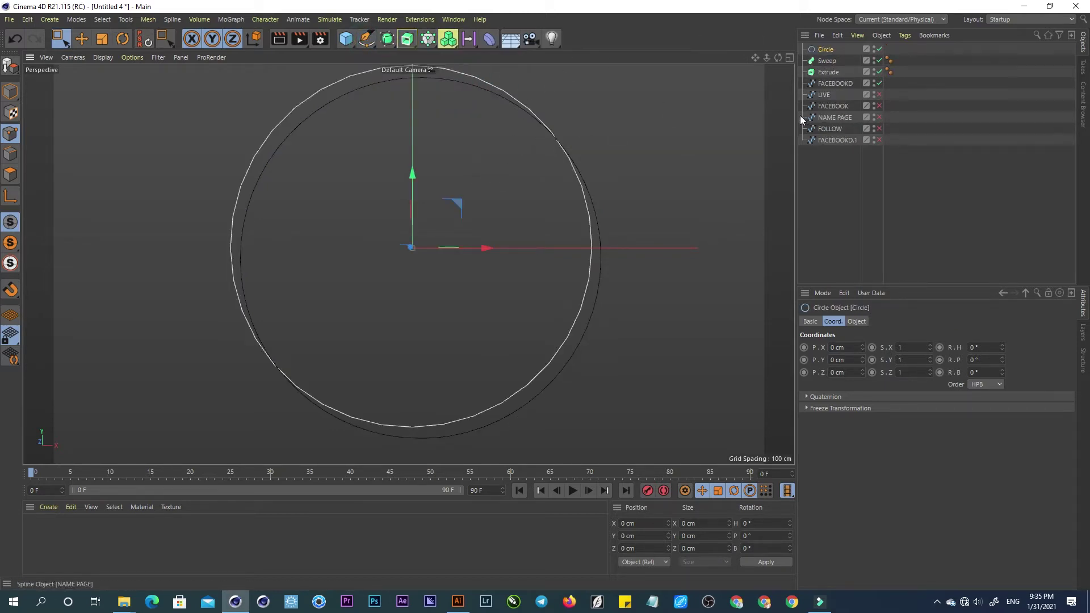
left_click(832, 83)
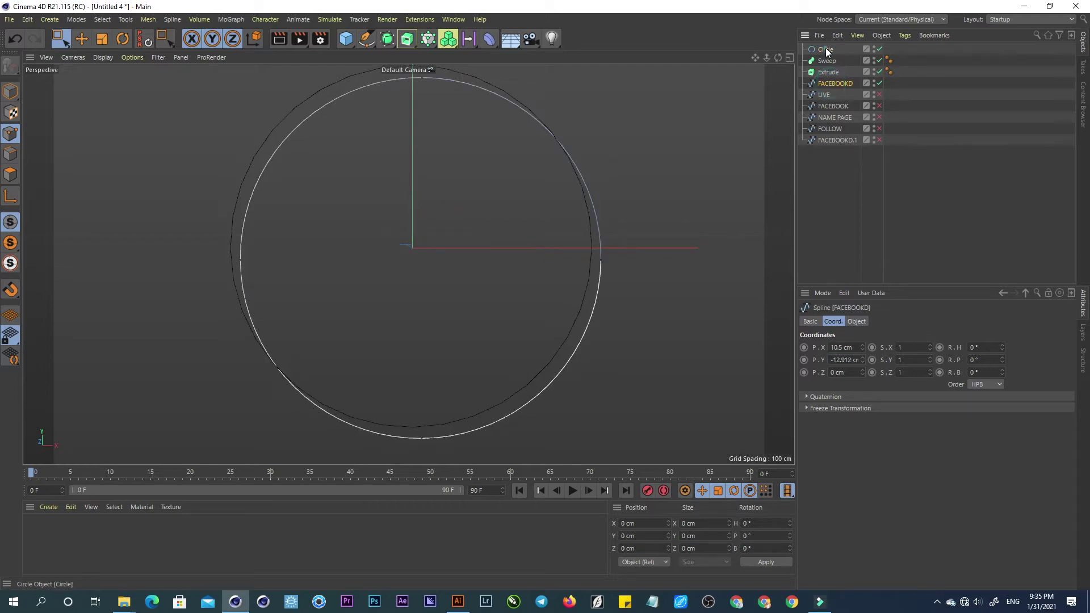
left_click(827, 50, "ctrl")
left_click_drag(827, 50, 827, 61)
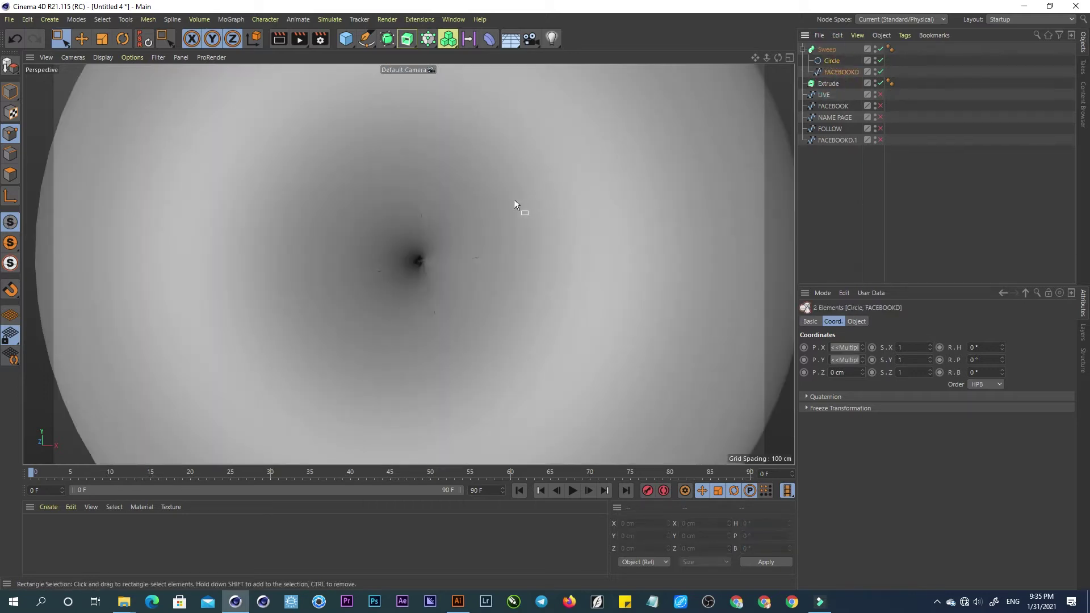
Scale the Circle profile down to about 8.725 cm to thin the swept ring.
left_click(12, 90)
left_click(102, 38)
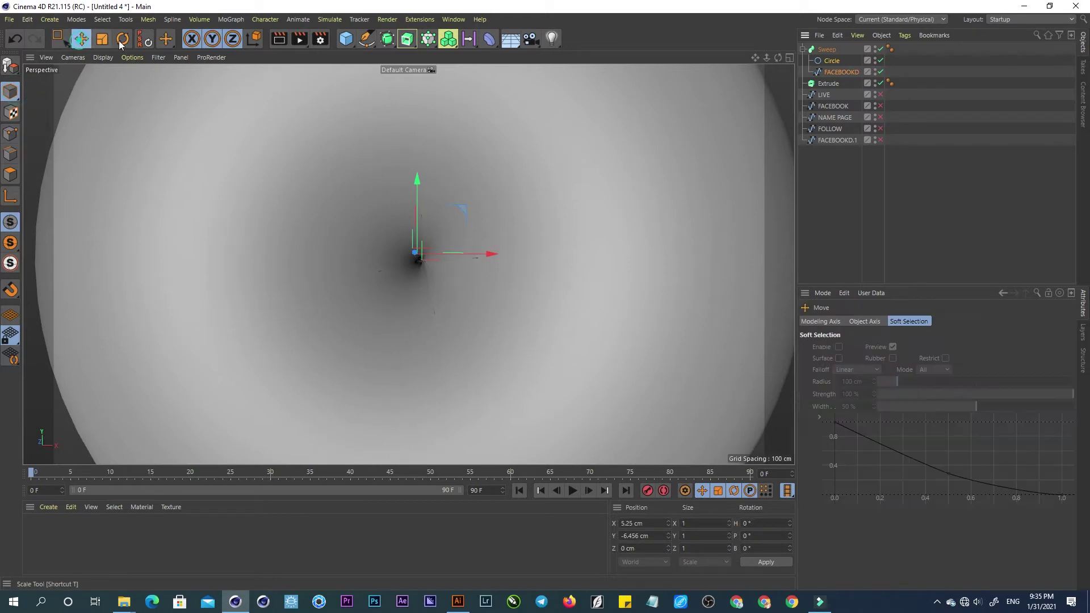
left_click_drag(470, 222, 331, 259)
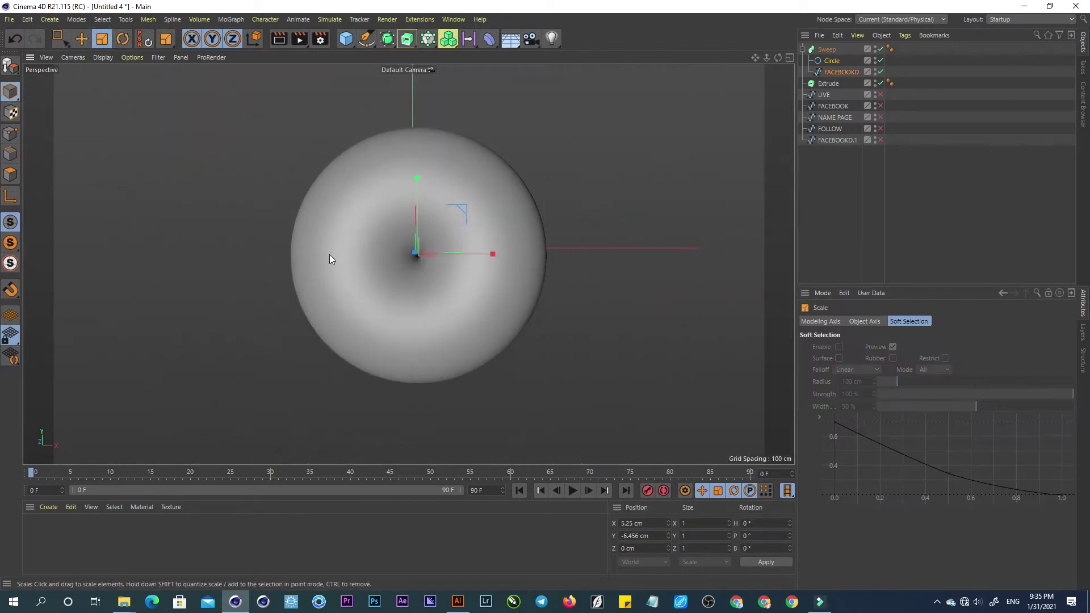
key("ctrl+z")
left_click(833, 60)
mouse_move(524, 189)
left_mouse_down()
mouse_move(479, 186)
mouse_move(488, 194)
mouse_move(667, 128)
mouse_move(453, 227)
left_mouse_up()
mouse_move(682, 119)
left_mouse_down()
mouse_move(512, 202)
mouse_move(689, 131)
mouse_move(578, 181)
left_mouse_up()
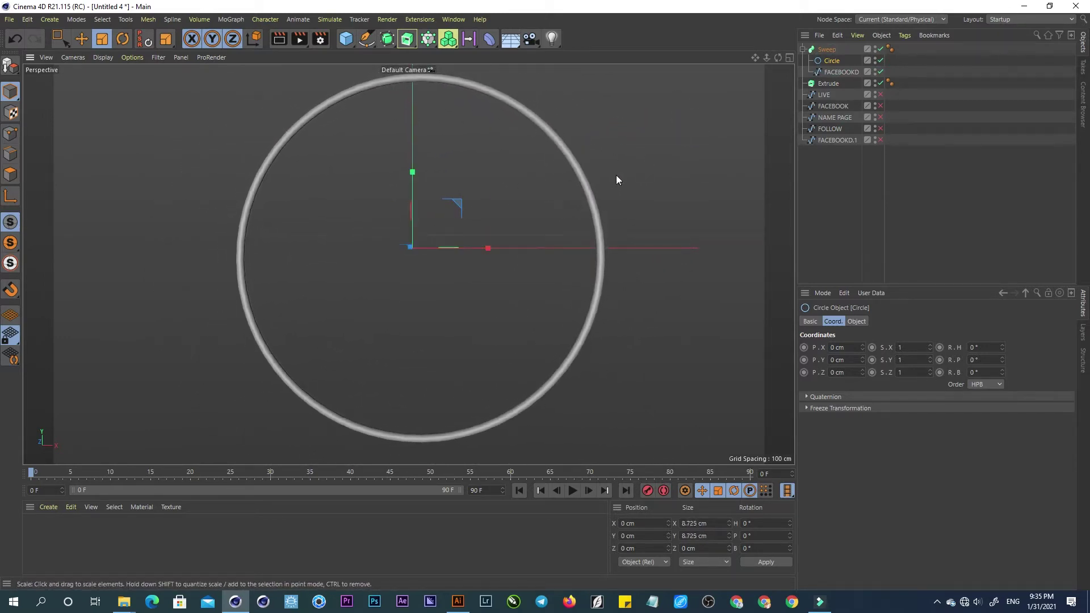
Remove the empty Extrude and give LIVE, FACEBOOK, NAME PAGE, FOLLOW and FACEBOOKD.1 their own Extrudes.
left_click(818, 84)
left_click(881, 94)
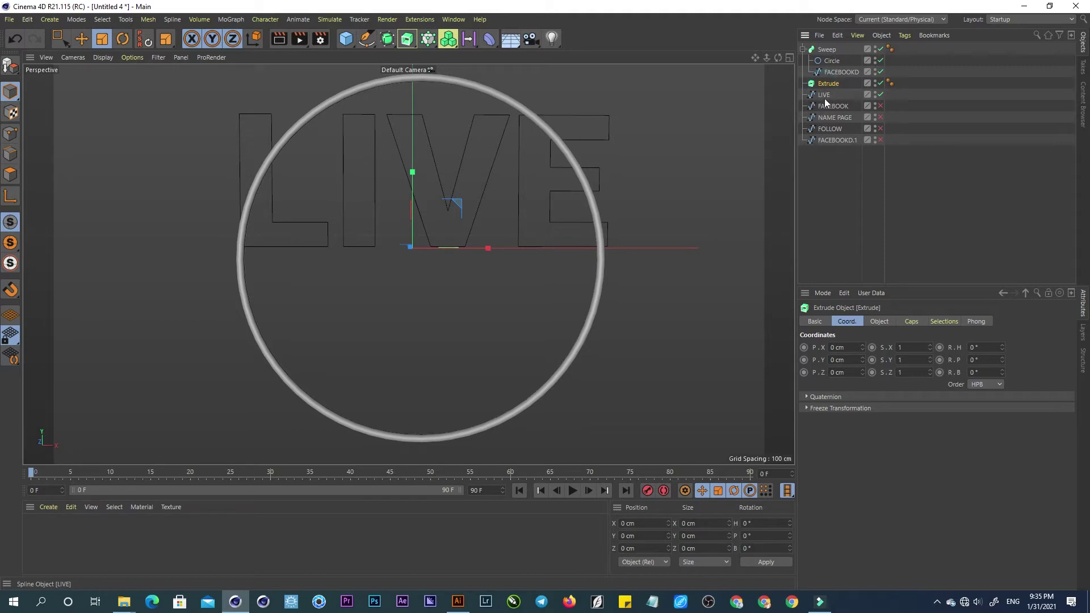
key("Delete")
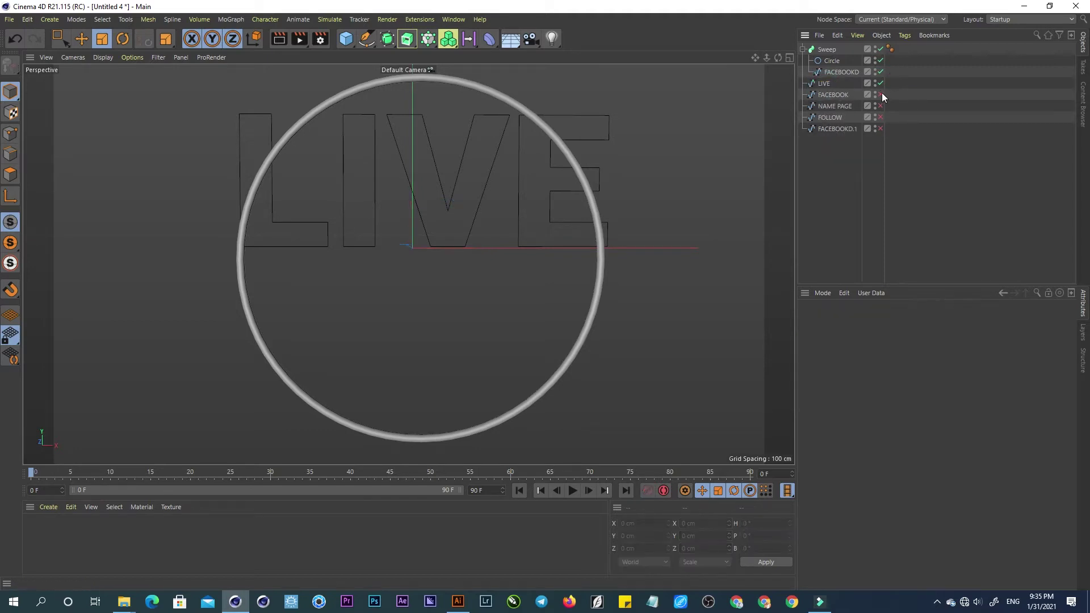
left_click_drag(881, 94, 880, 129)
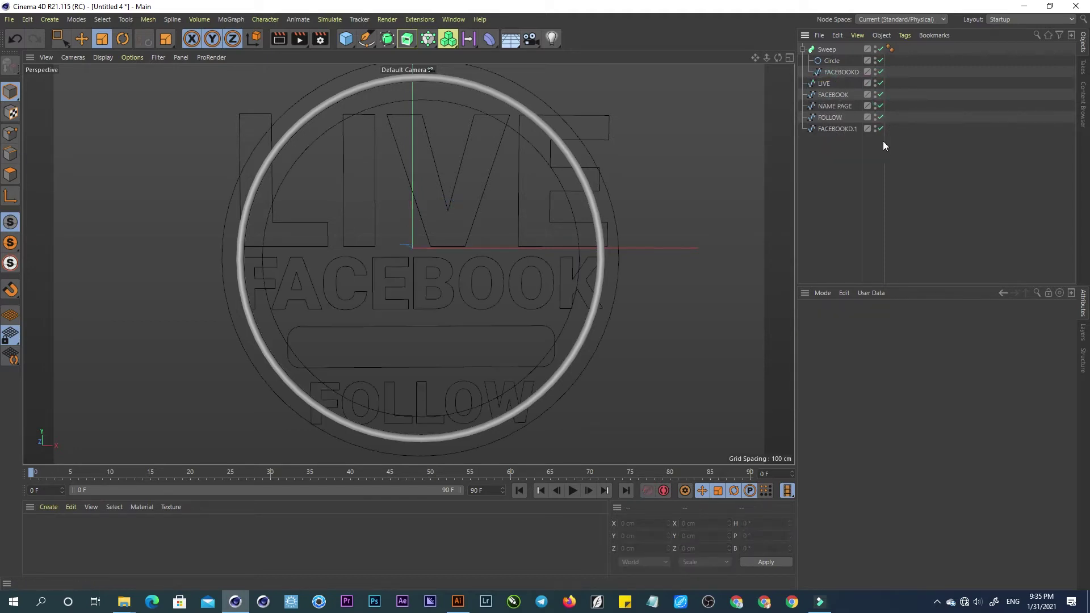
left_click(830, 129)
left_click(823, 83, "shift")
left_click(407, 39, "alt")
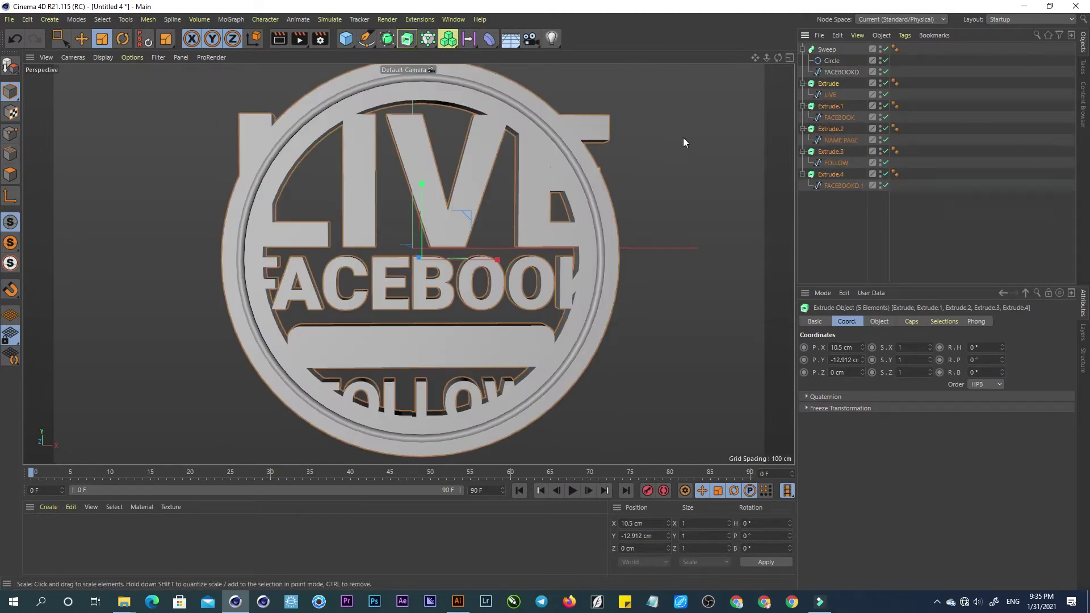
left_click(683, 132)
left_click_drag(520, 176, 571, 187, "alt")
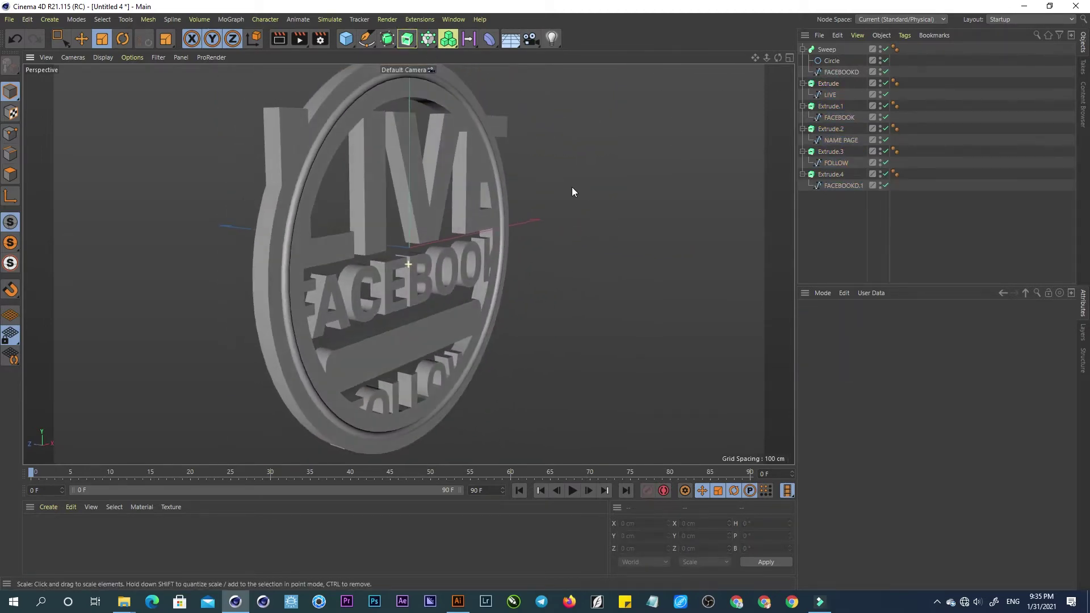
Move the LIVE, FACEBOOK, name-bar and FOLLOW extrusions forward to Z −29.757 cm.
left_click(393, 270)
left_click(372, 207, "shift")
left_click(396, 348, "shift")
left_click(417, 377, "shift")
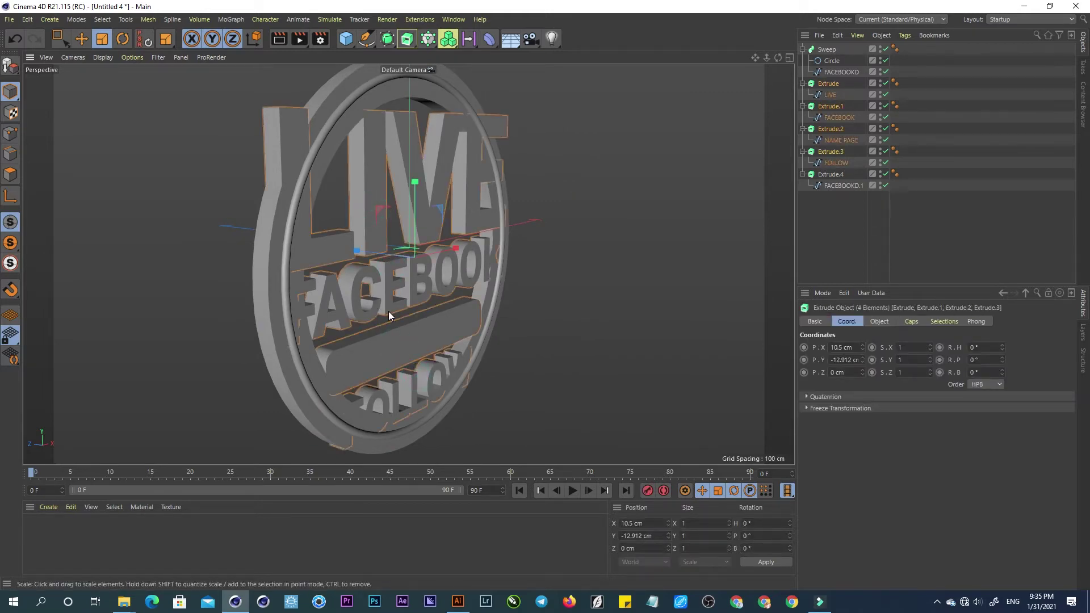
left_click(81, 38)
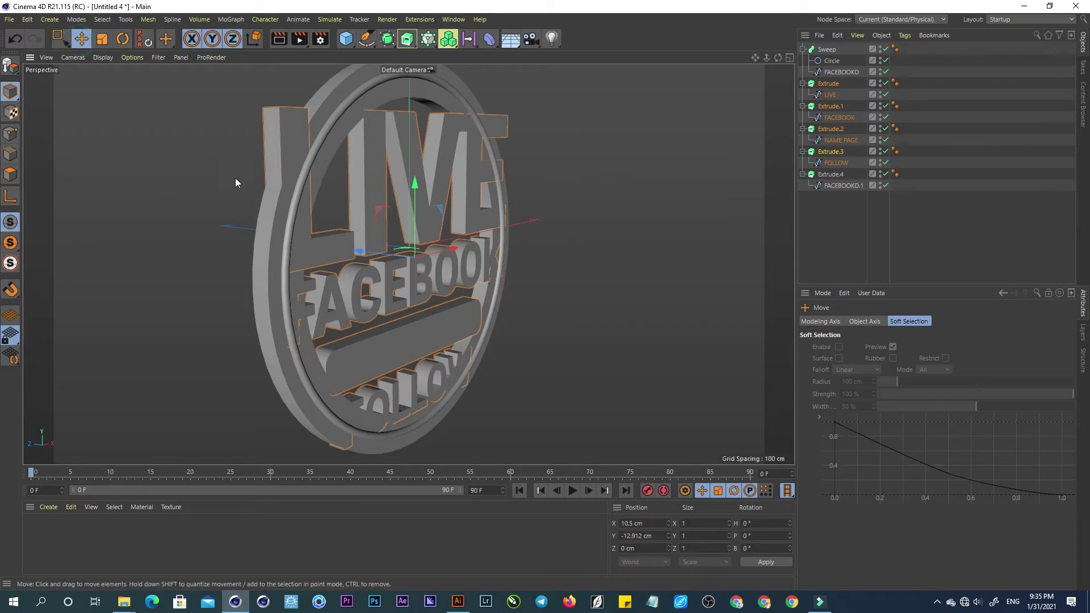
mouse_move(359, 250)
left_mouse_down()
mouse_move(380, 255)
mouse_move(387, 236)
mouse_move(293, 196)
mouse_move(314, 172)
left_mouse_up()
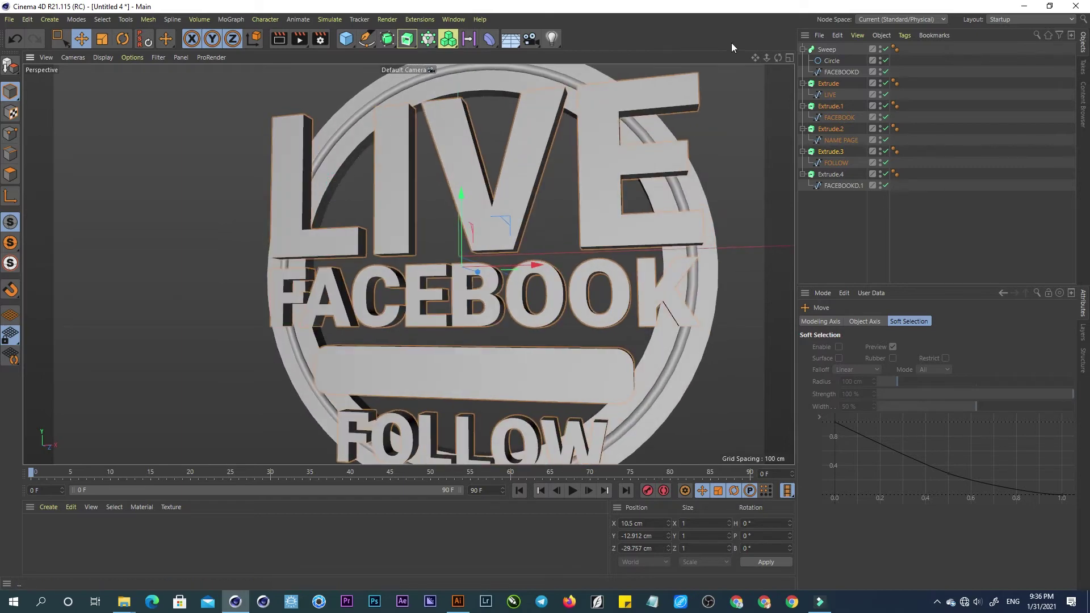
left_click_drag(767, 57, 750, 68)
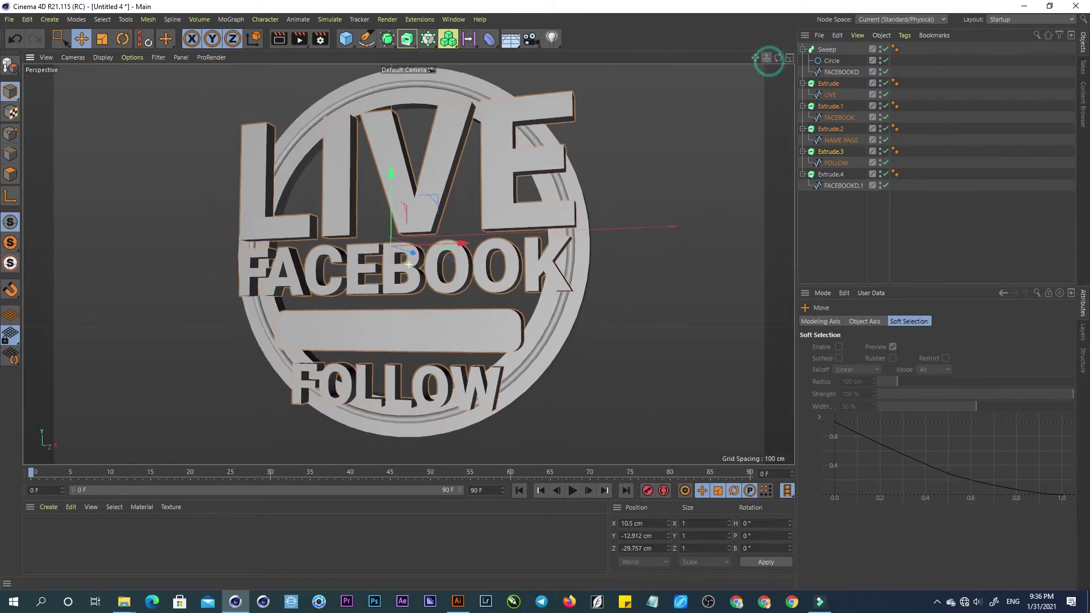
mouse_move(503, 241)
left_mouse_down("alt")
mouse_move(557, 249)
mouse_move(387, 252)
mouse_move(435, 247)
mouse_move(399, 257)
left_mouse_up("alt")
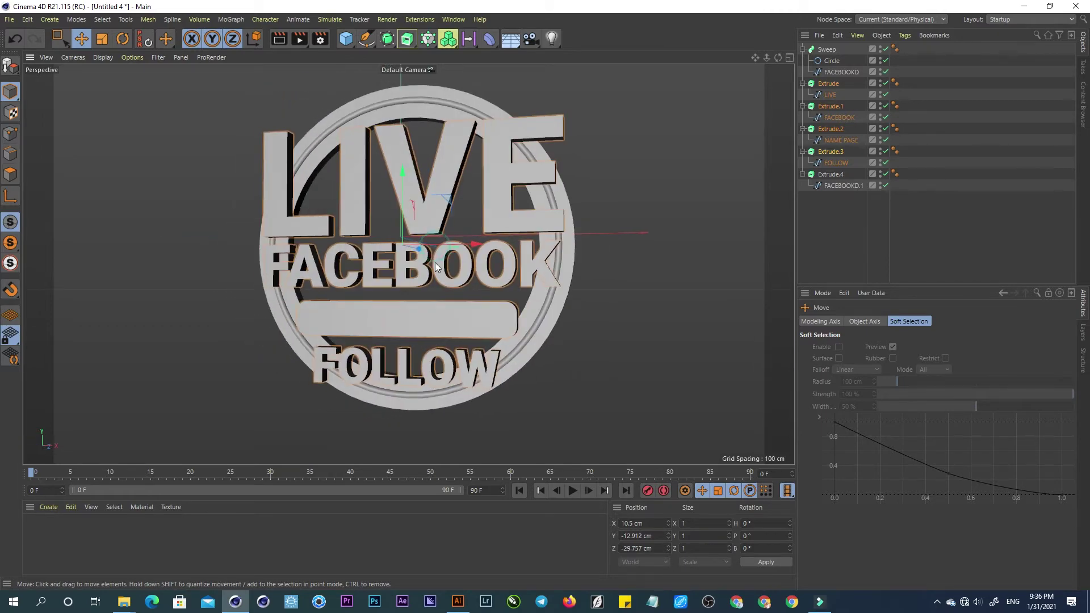
left_click_drag(563, 278, 576, 270, "alt")
left_click(582, 264)
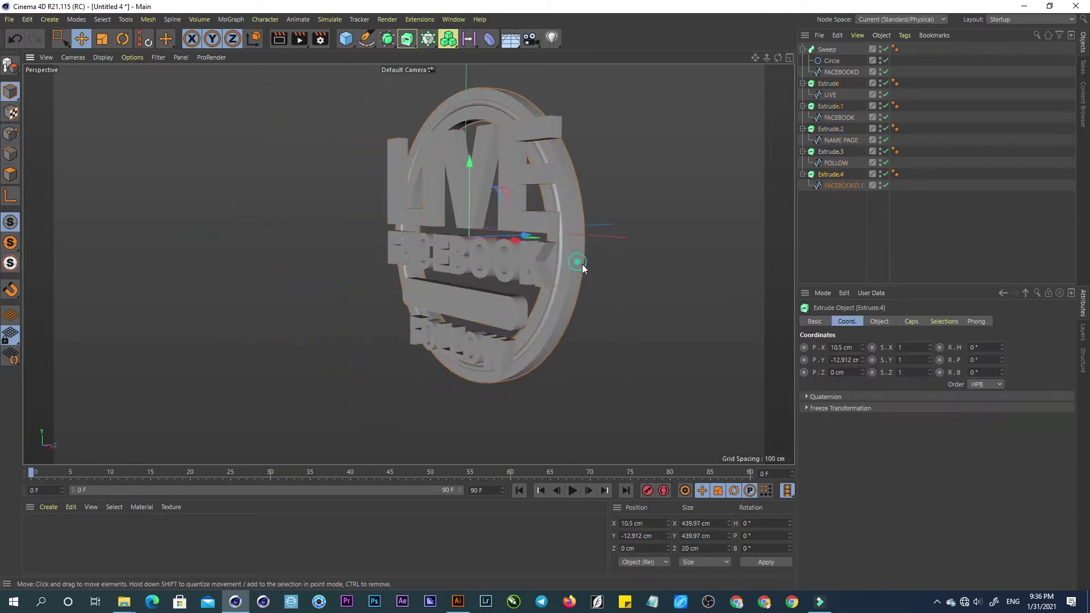
Give the ring base extrusion 52 cm depth, a round 2.54 cm bevel and Delaunay caps.
left_click(881, 322)
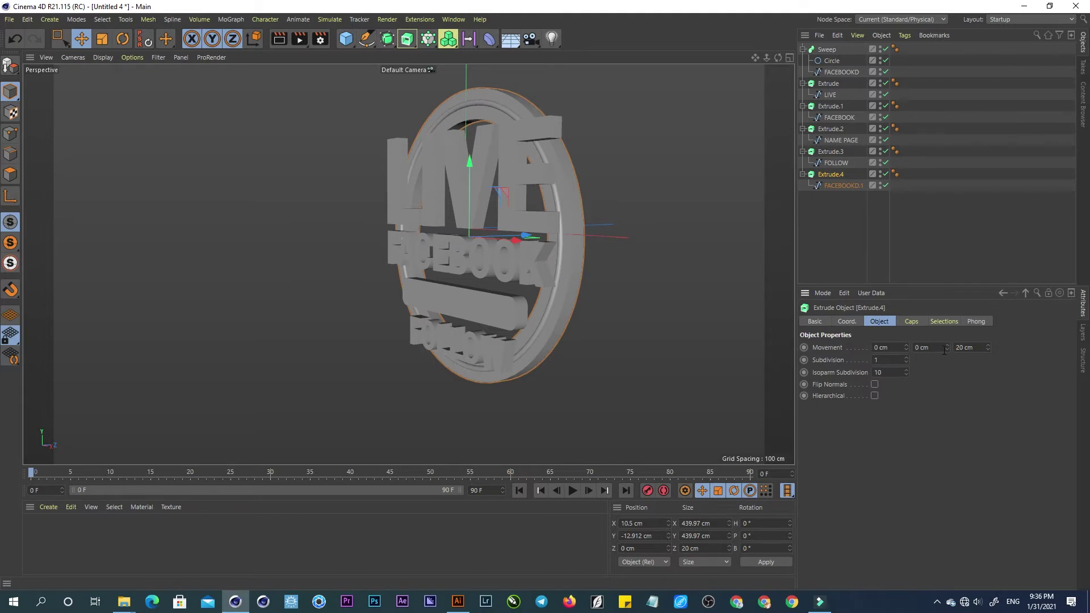
left_click_drag(988, 347, 988, 329)
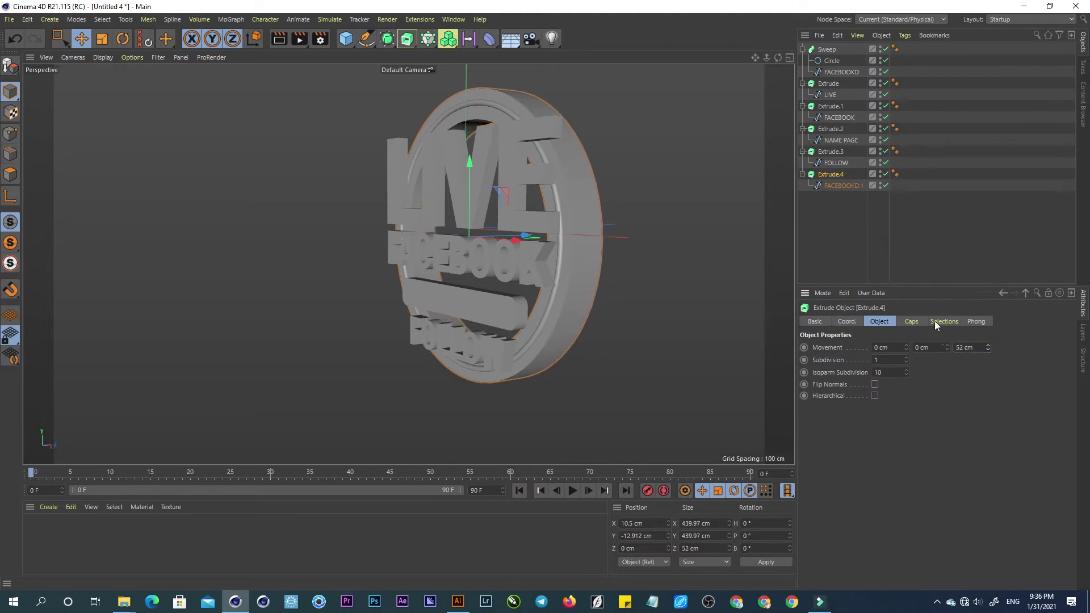
left_click(912, 322)
left_click_drag(904, 408, 908, 407)
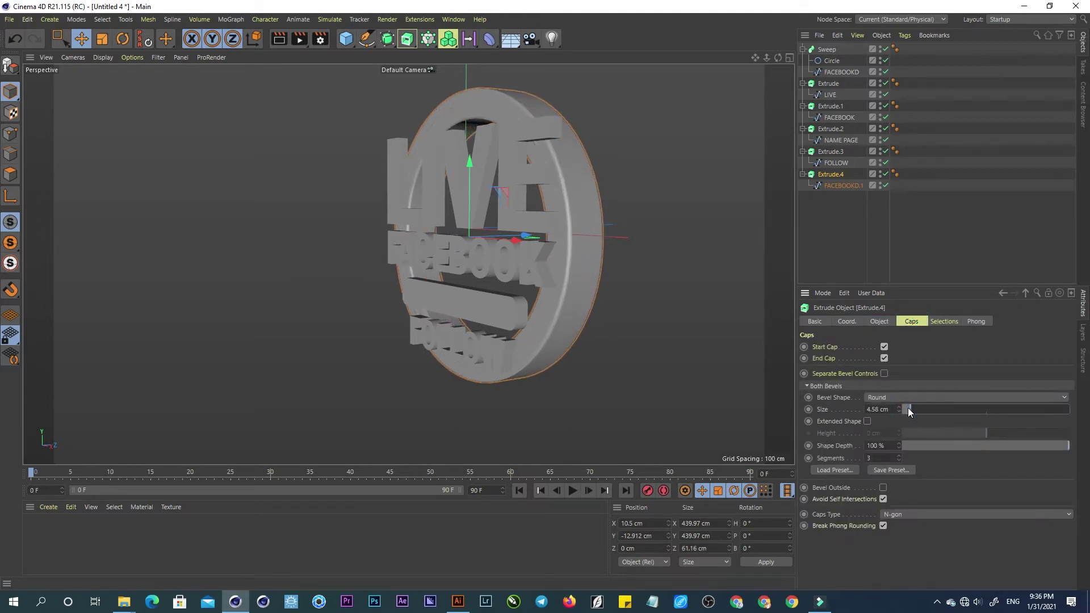
left_click(895, 514)
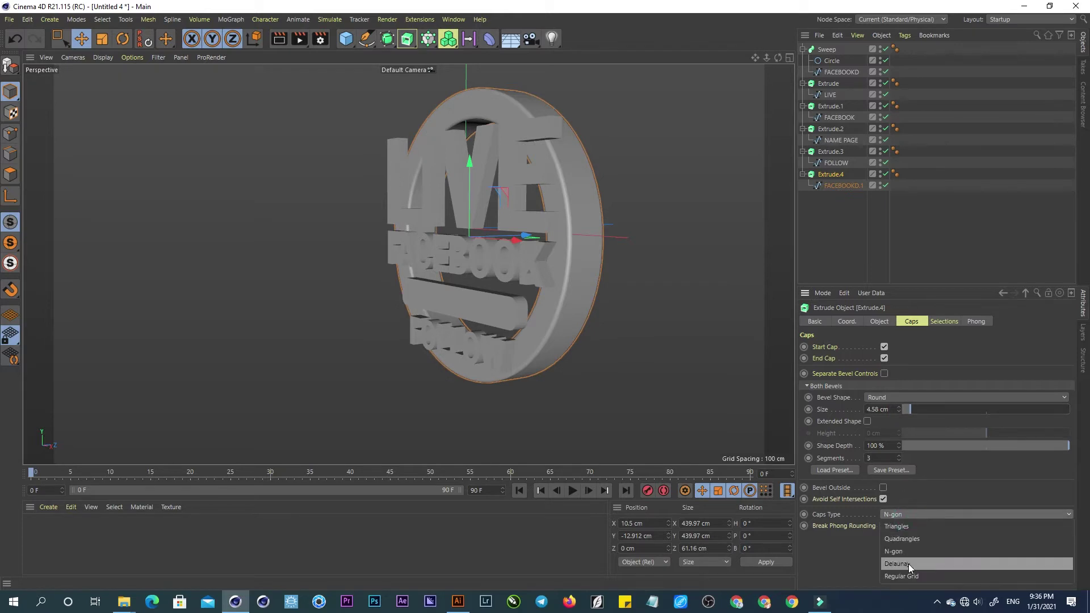
left_click(913, 564)
mouse_move(447, 225)
left_mouse_down("alt")
mouse_move(504, 247)
mouse_move(643, 260)
left_mouse_up("alt")
left_click(908, 409)
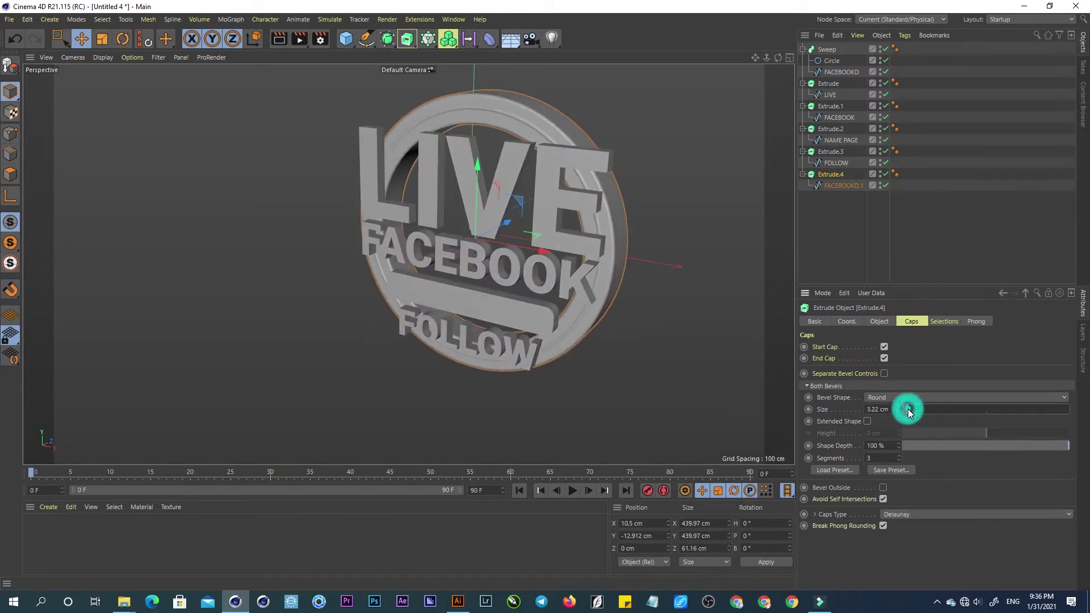
Push the circle base back along Z to 10.11 cm.
mouse_move(567, 256)
left_mouse_down("alt")
mouse_move(461, 259)
mouse_move(513, 241)
left_mouse_up("alt")
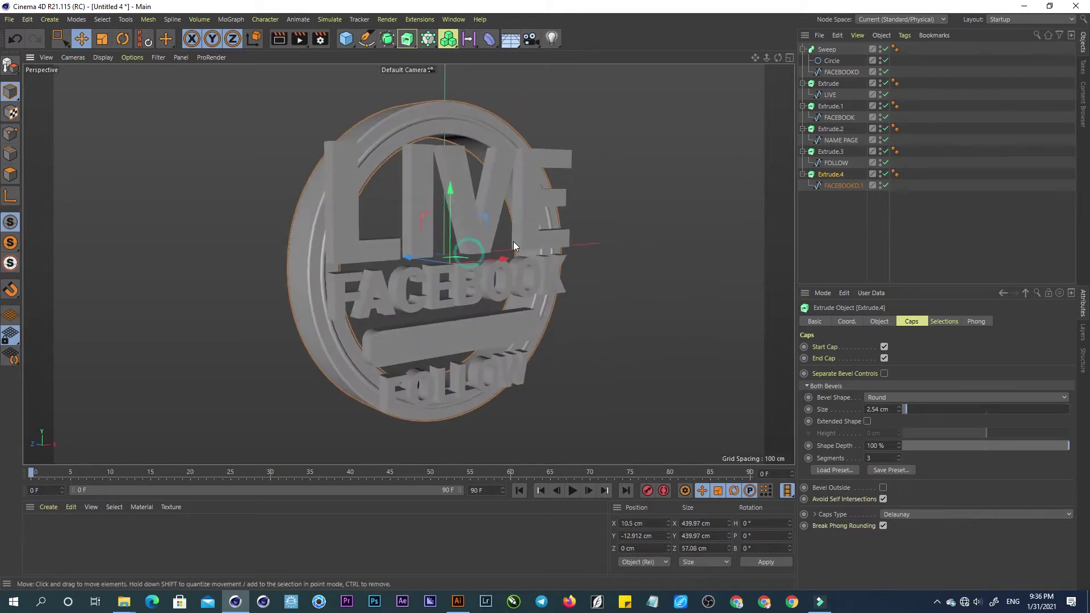
left_click_drag(299, 305, 302, 305, "alt")
left_click_drag(337, 252, 332, 251)
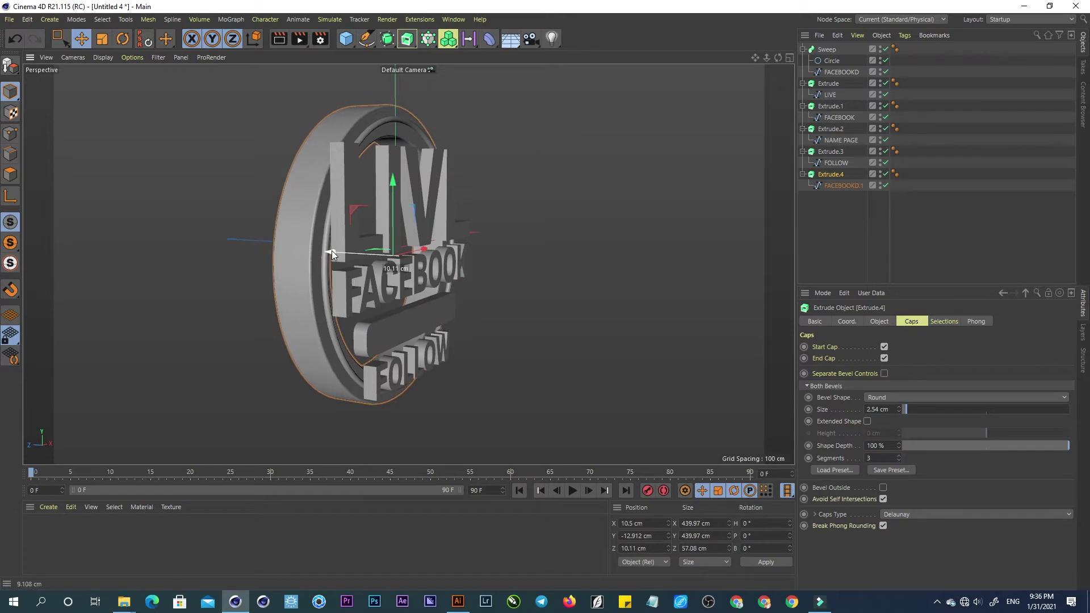
left_click_drag(415, 233, 318, 216, "alt")
mouse_move(433, 217)
left_mouse_down("alt")
mouse_move(376, 227)
mouse_move(407, 223)
mouse_move(436, 247)
mouse_move(428, 220)
left_mouse_up("alt")
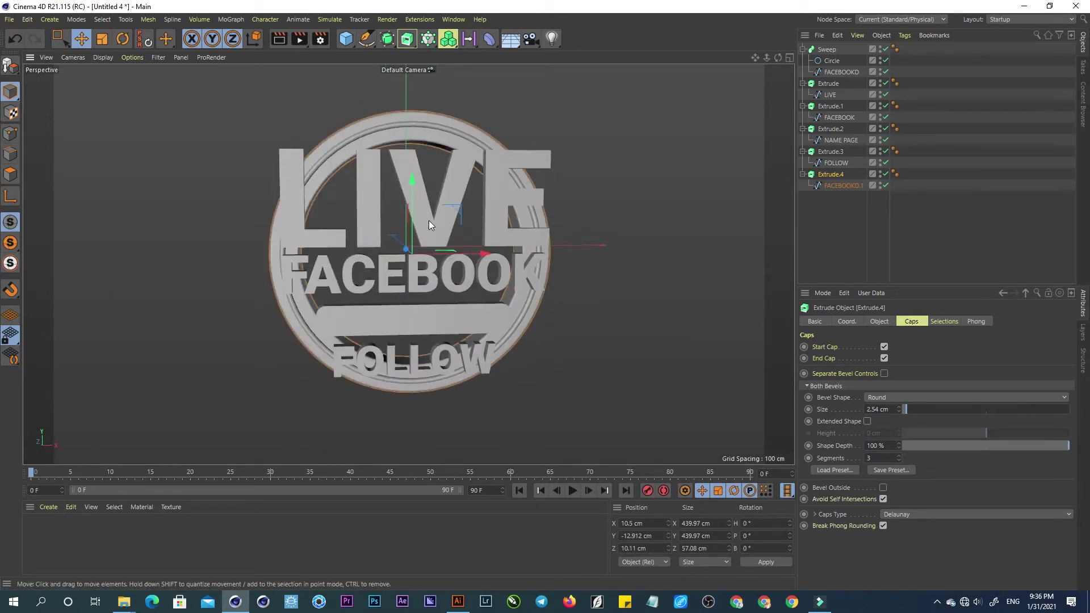
Give the LIVE extrusion Delaunay caps and a 2 cm round bevel.
left_click(461, 185)
left_click(903, 515)
left_click(903, 577)
left_click(905, 515)
left_click(908, 564)
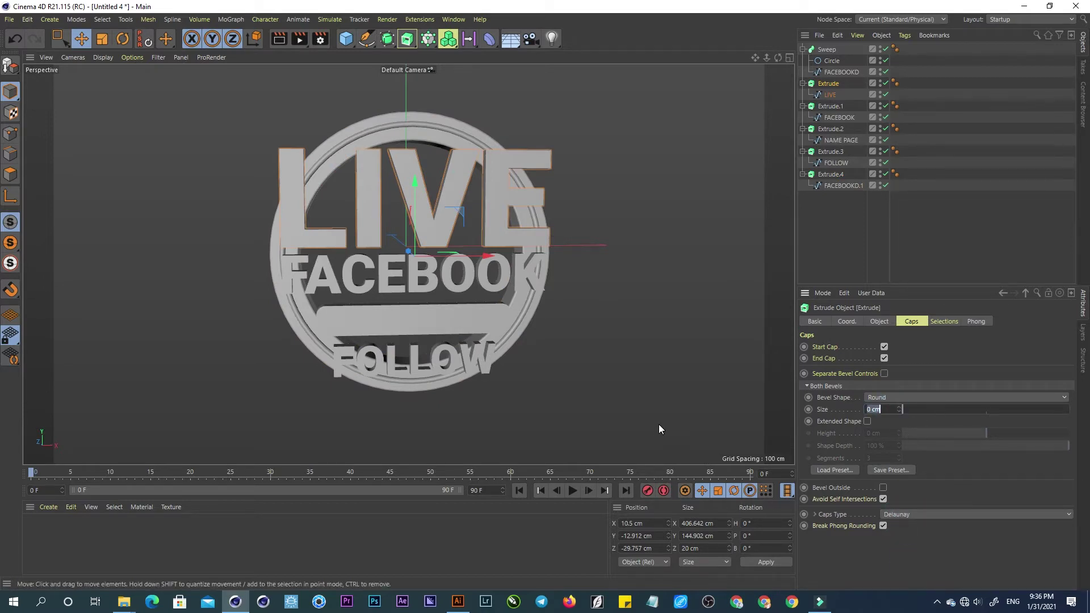
type("2")
key("Return")
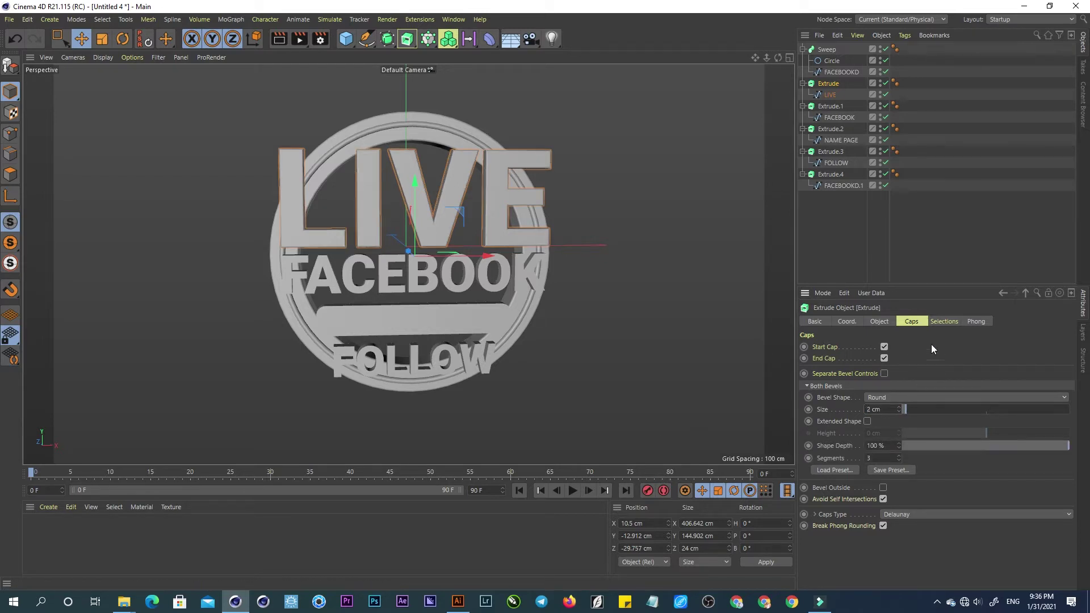
left_click(881, 322)
left_click(922, 321)
Set the LIVE spline's intermediate points to Natural, 8.
left_click(831, 95)
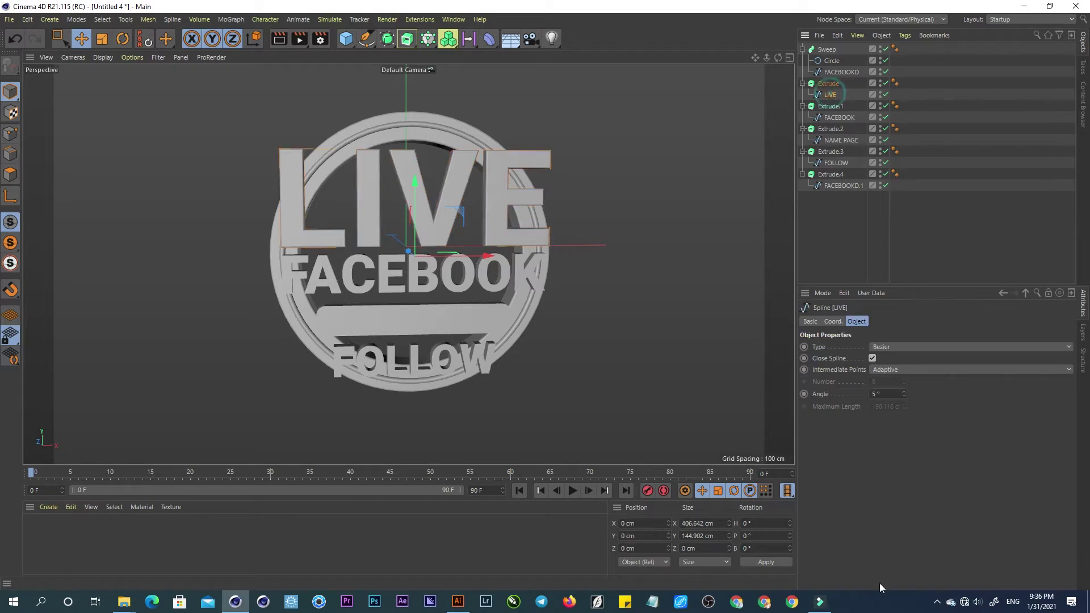
left_click(909, 370)
left_click(898, 393)
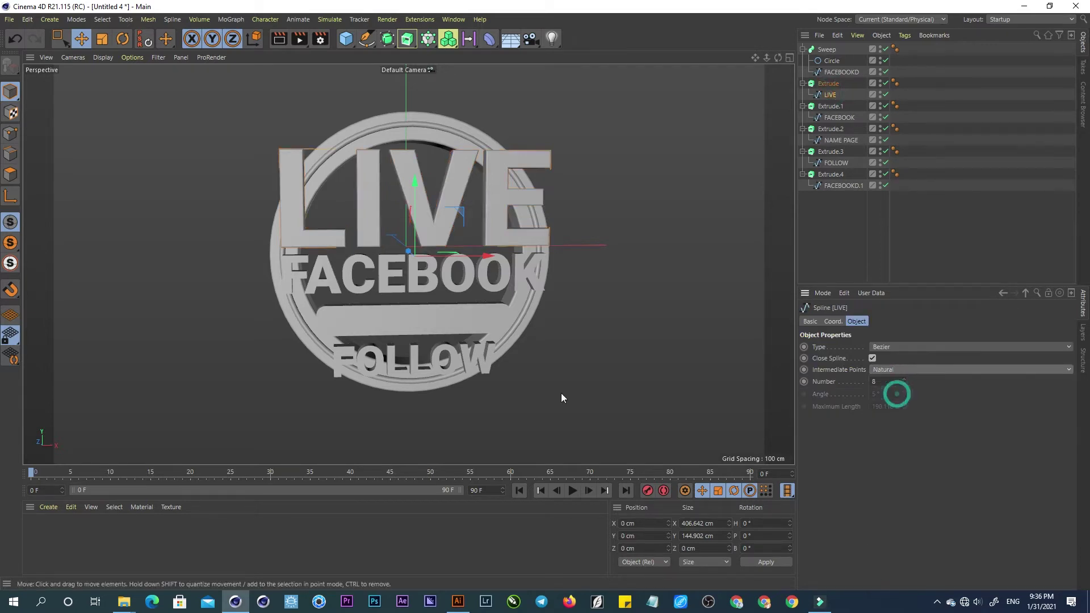
mouse_move(495, 262)
left_mouse_down("alt")
mouse_move(519, 253)
mouse_move(397, 296)
left_mouse_up("alt")
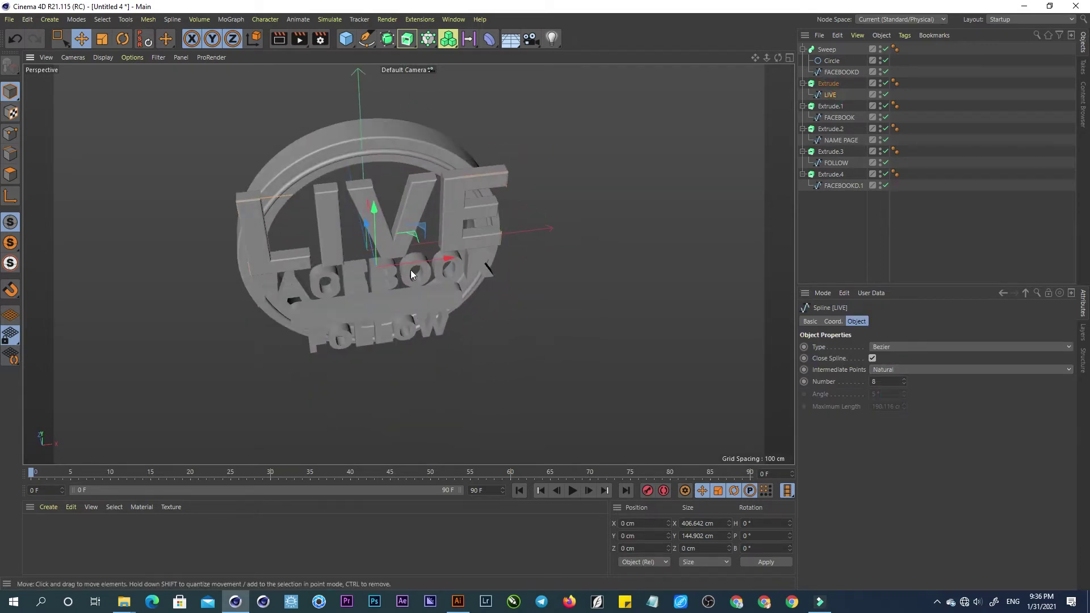
mouse_move(458, 214)
left_mouse_down("alt")
mouse_move(406, 189)
mouse_move(431, 124)
mouse_move(449, 114)
left_mouse_up("alt")
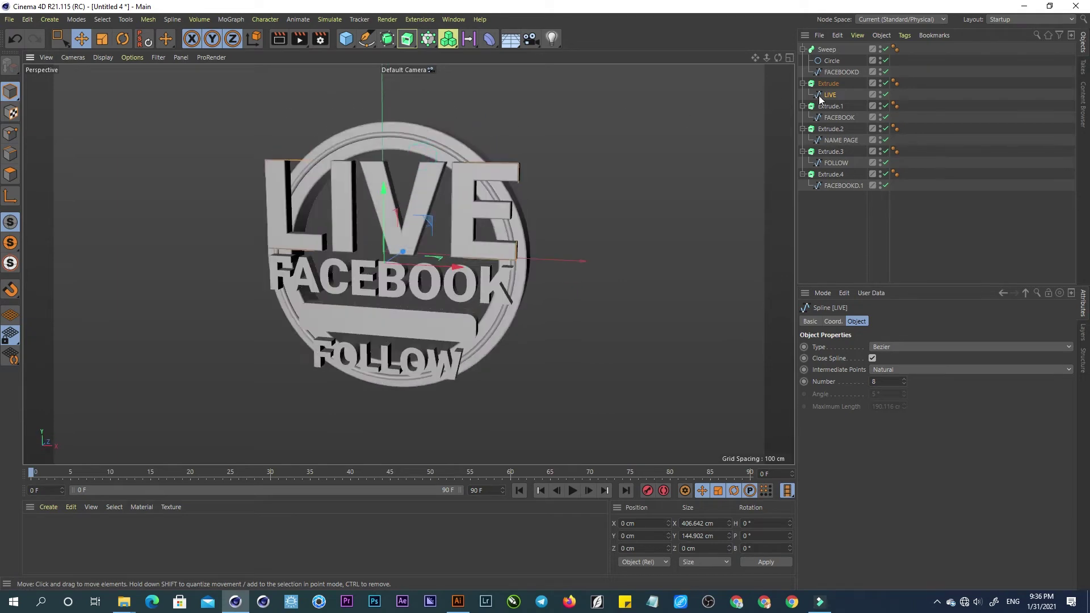
Duplicate the LIVE extrusion as Extrude.5 and turn on Bevel Outside for the copy.
left_click_drag(822, 90, 829, 85, "ctrl")
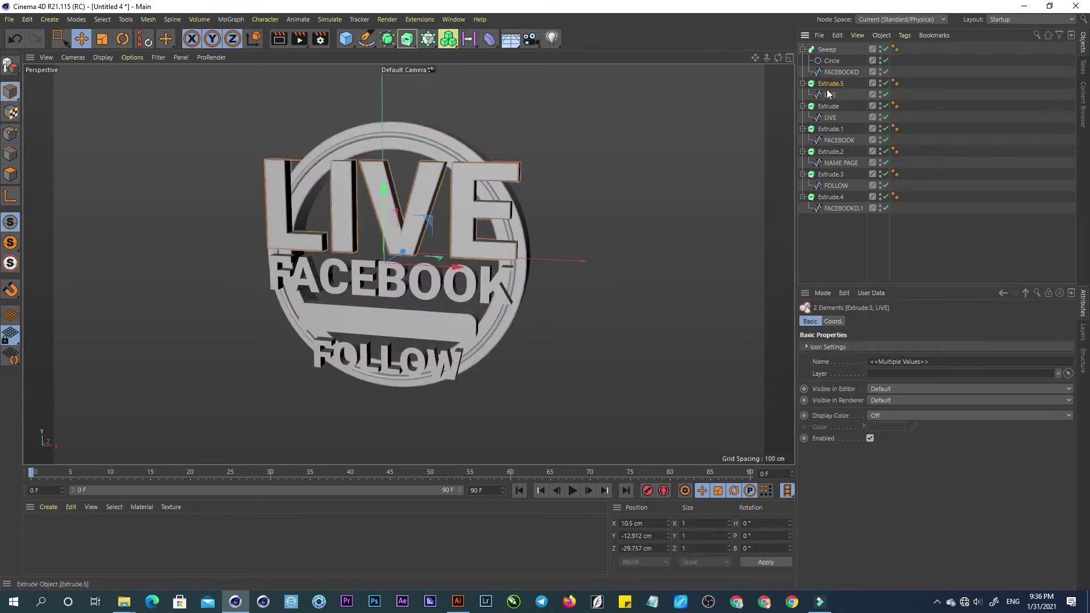
mouse_move(472, 176)
left_mouse_down("alt")
mouse_move(441, 179)
mouse_move(469, 135)
left_mouse_up("alt")
left_click(831, 84)
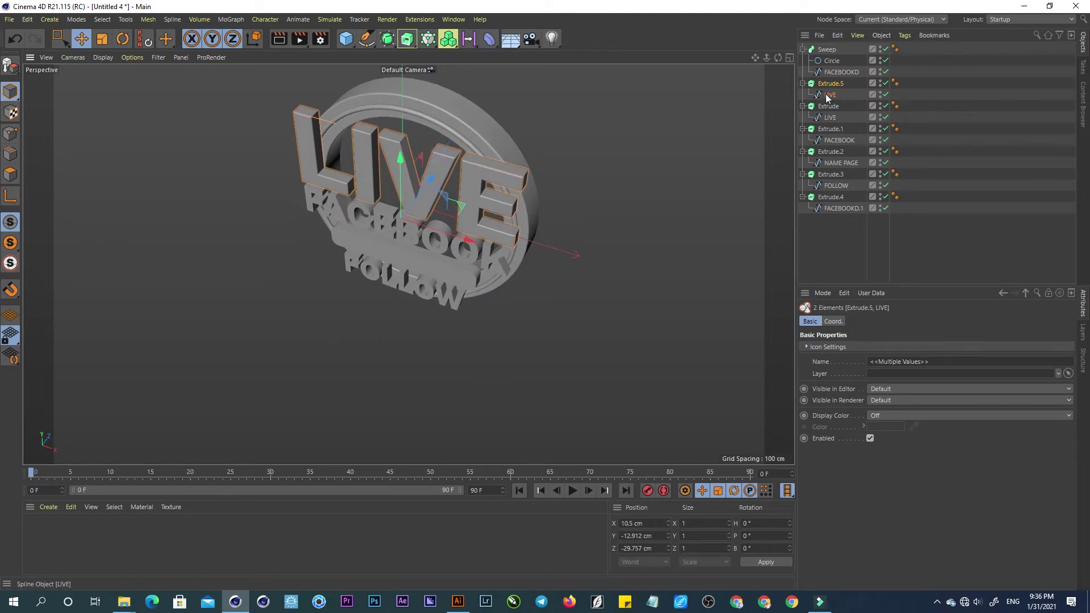
left_click(911, 321)
left_click(883, 488)
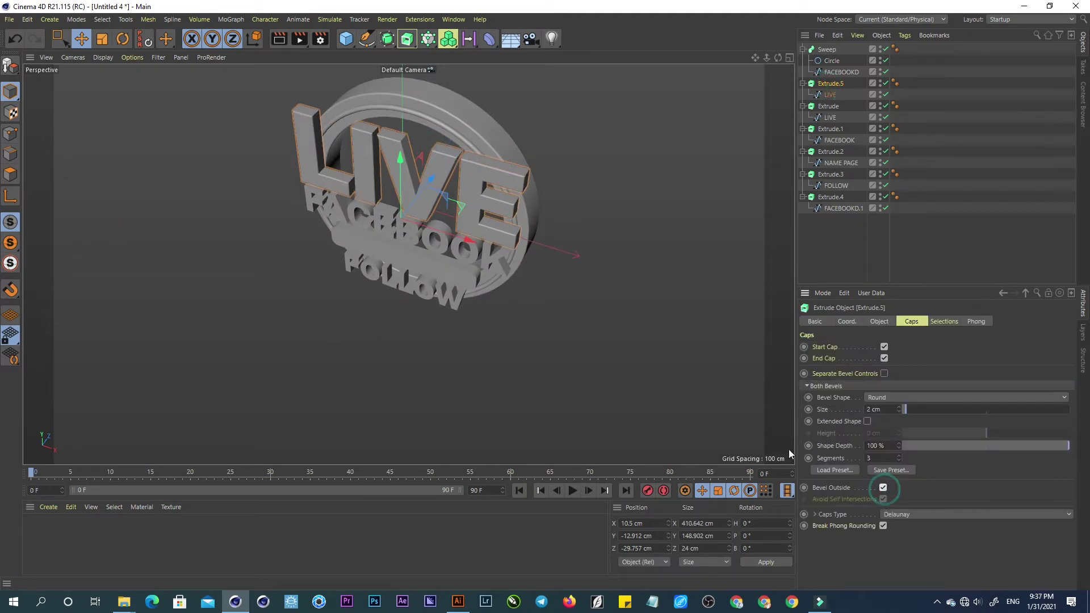
Set the FACEBOOK extrusion's Caps Type to Delaunay.
mouse_move(412, 127)
left_mouse_down("alt")
mouse_move(374, 178)
mouse_move(391, 184)
mouse_move(418, 237)
left_mouse_up("alt")
left_click(424, 263)
left_click(909, 515)
left_click(908, 564)
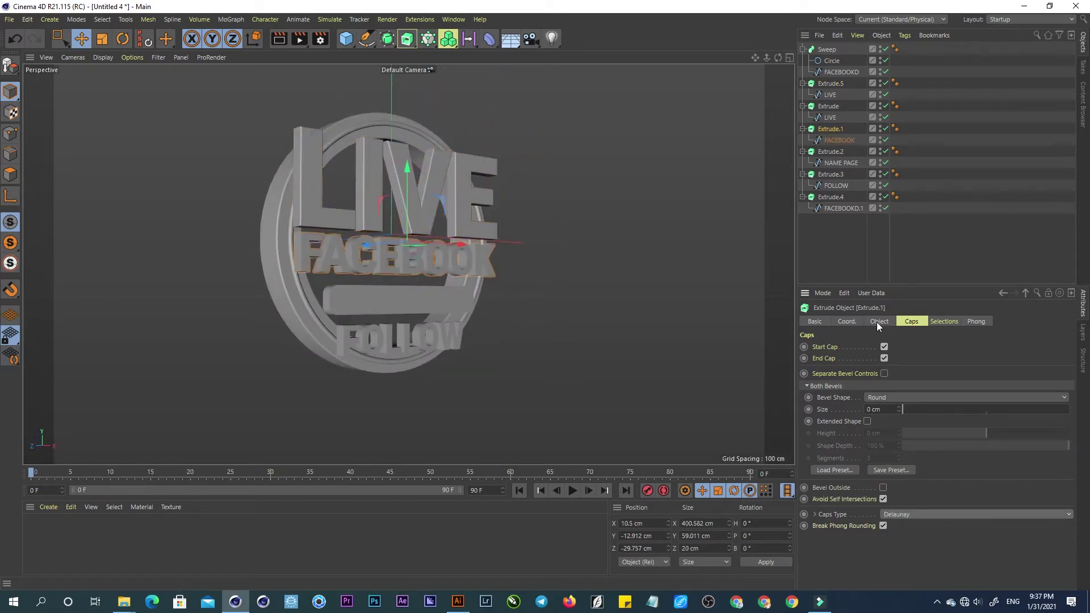
Set the FACEBOOK spline interpolation to Natural and give Extrude.1 a 1 cm bevel.
left_click(833, 139)
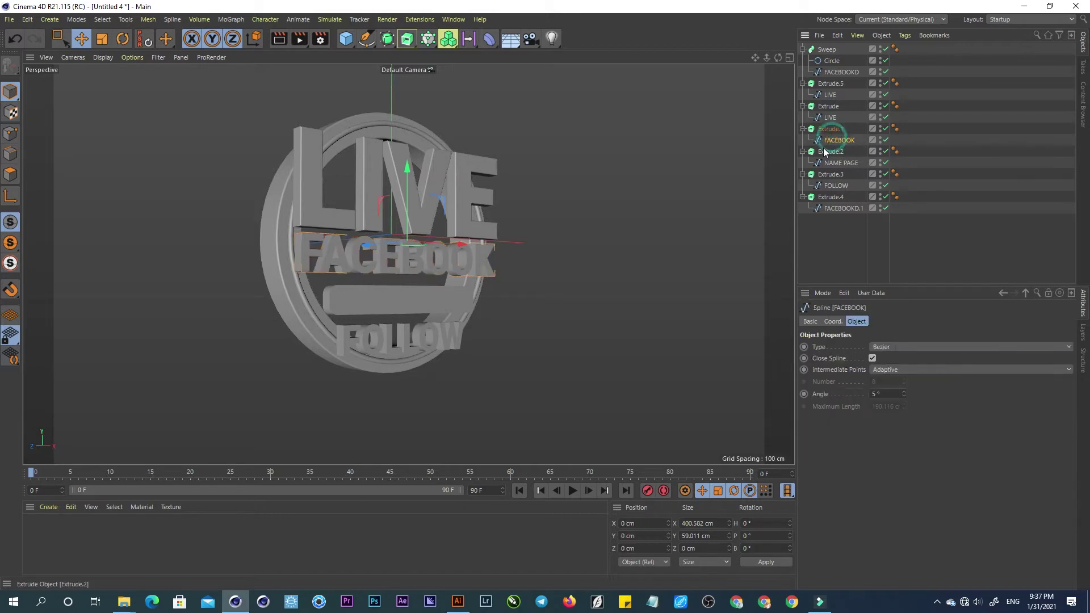
left_click(900, 369)
left_click(889, 394)
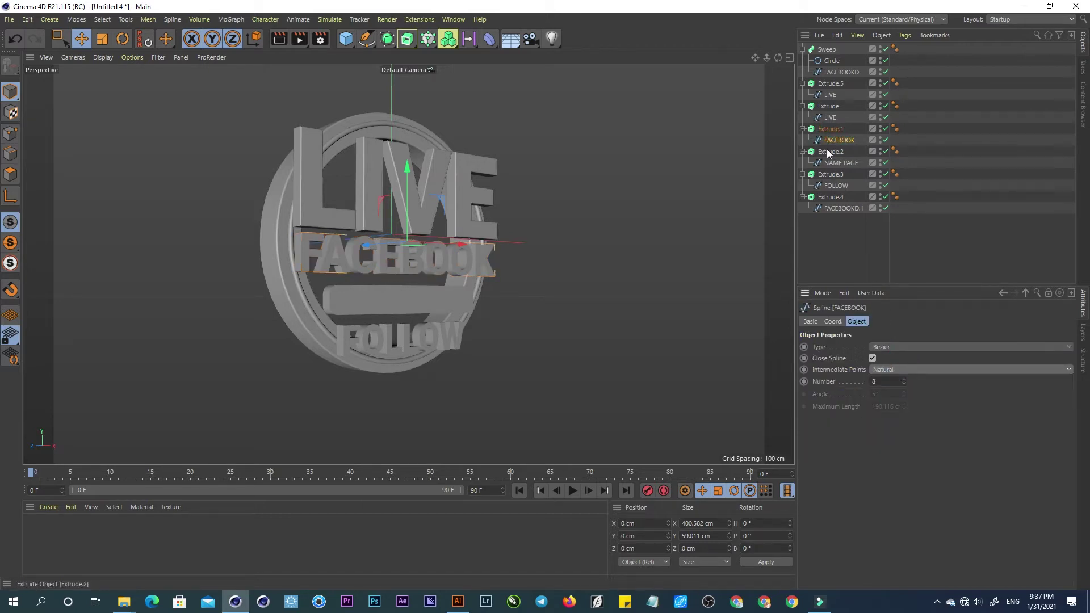
left_click(829, 128)
double_click(882, 409)
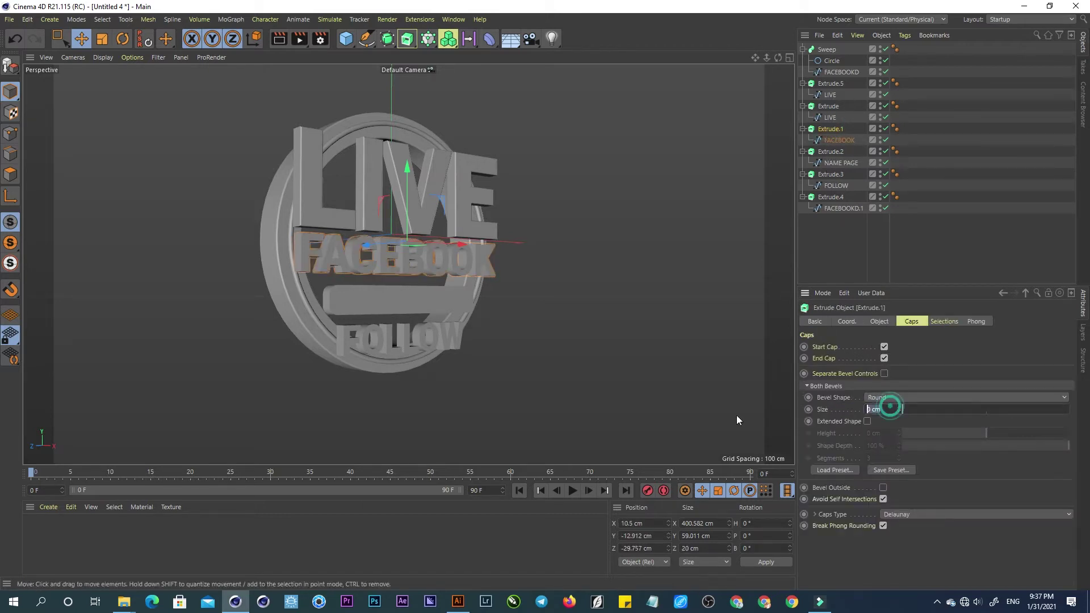
type("1")
key("Return")
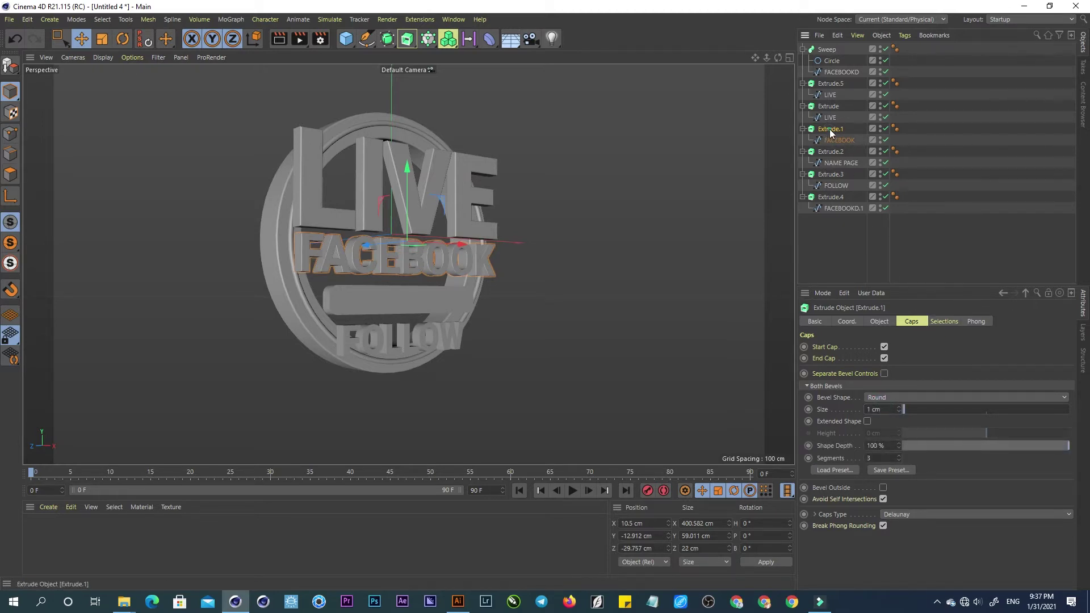
Duplicate the FACEBOOK extrusion as Extrude.6 with Bevel Outside enabled.
left_click_drag(830, 129, 832, 125, "ctrl")
left_click(883, 488)
mouse_move(401, 305)
left_mouse_down("alt")
mouse_move(393, 313)
mouse_move(441, 340)
mouse_move(466, 338)
left_mouse_up("alt")
left_click(465, 338)
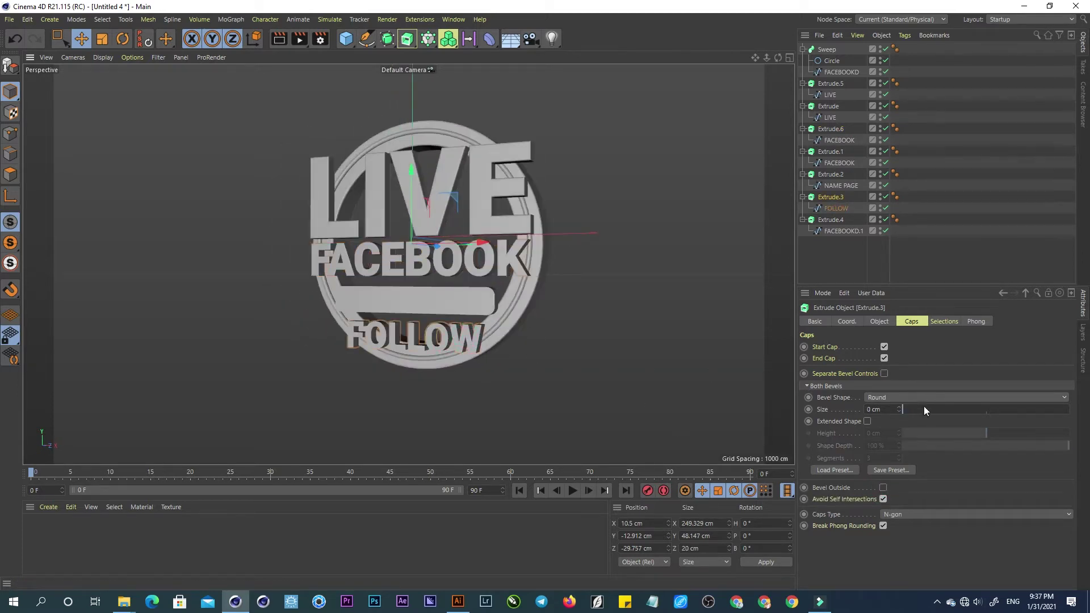
Give FOLLOW's Extrude.3 a 1 cm bevel and Delaunay caps, and set its spline to Natural.
left_click(896, 409)
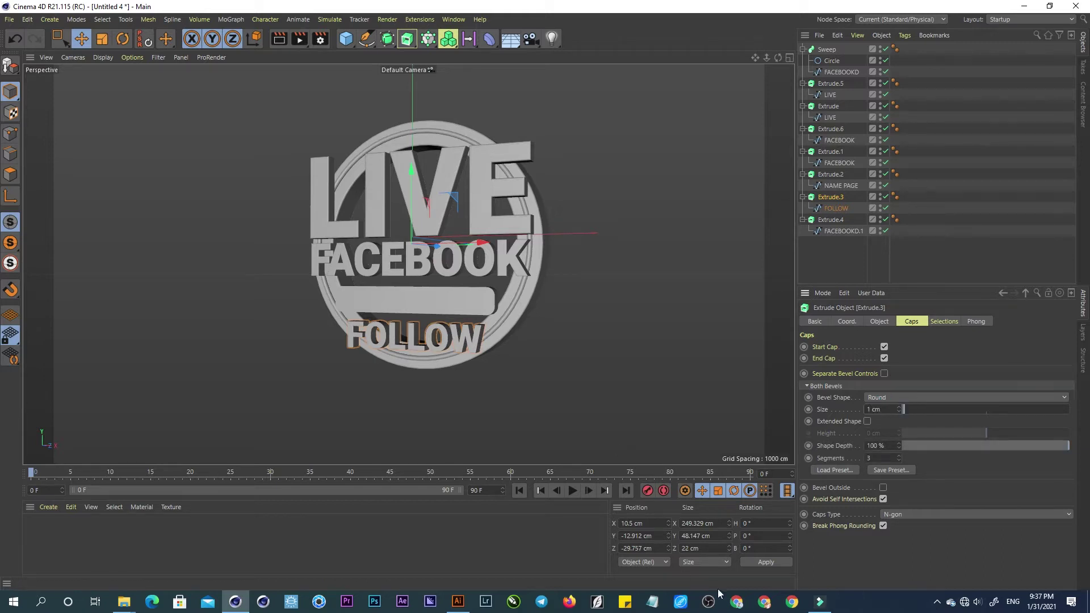
left_click(902, 514)
left_click(903, 561)
left_click(830, 208)
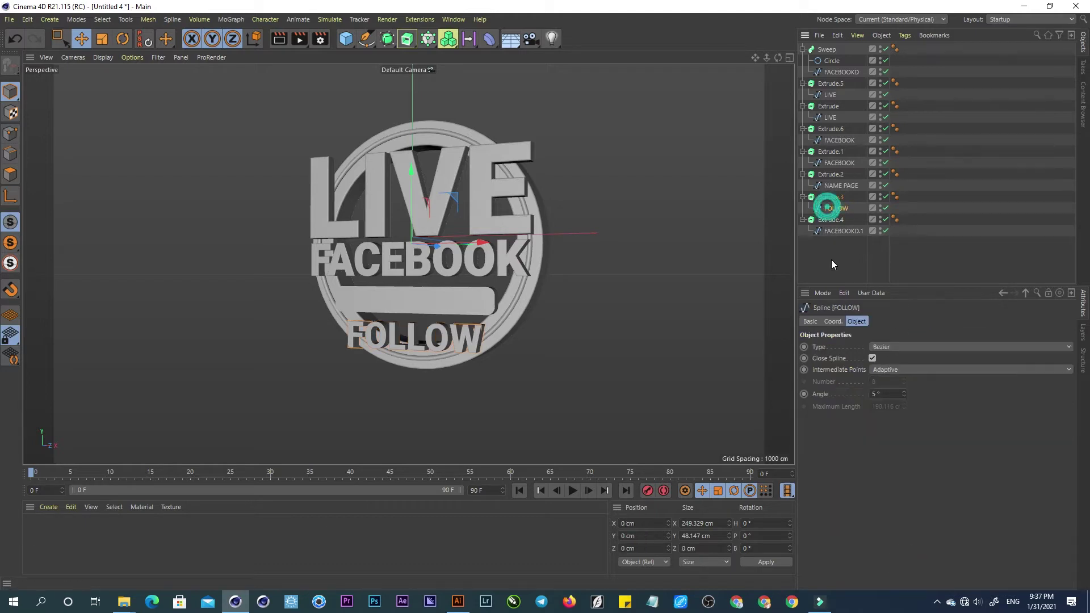
left_click(895, 369)
left_click(895, 395)
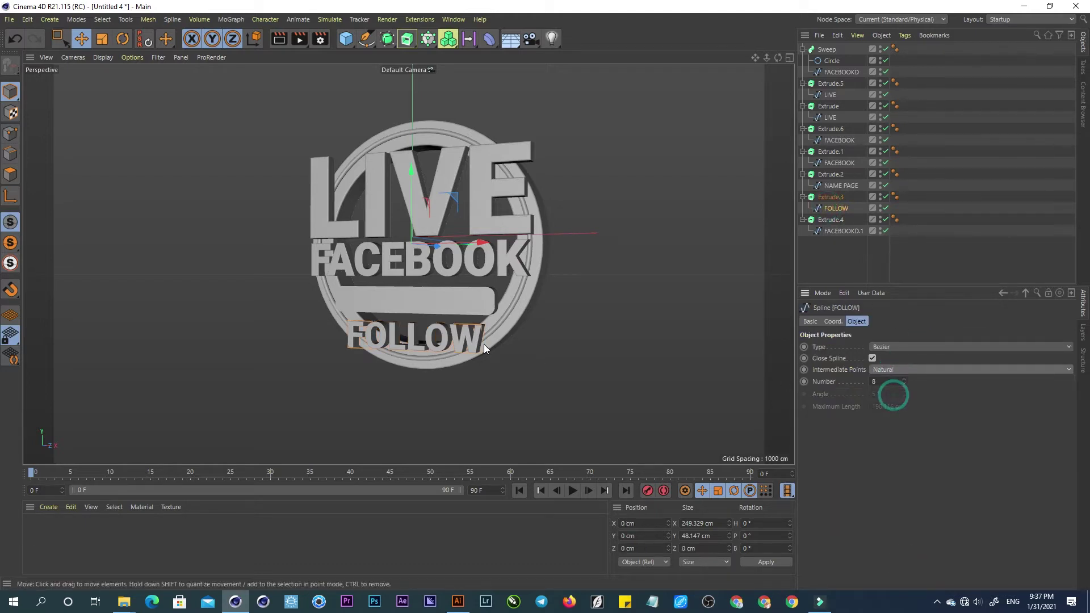
Duplicate the FOLLOW extrusion as Extrude.7 with Bevel Outside enabled.
mouse_move(462, 315)
left_mouse_down("alt")
mouse_move(444, 321)
mouse_move(489, 315)
left_mouse_up("alt")
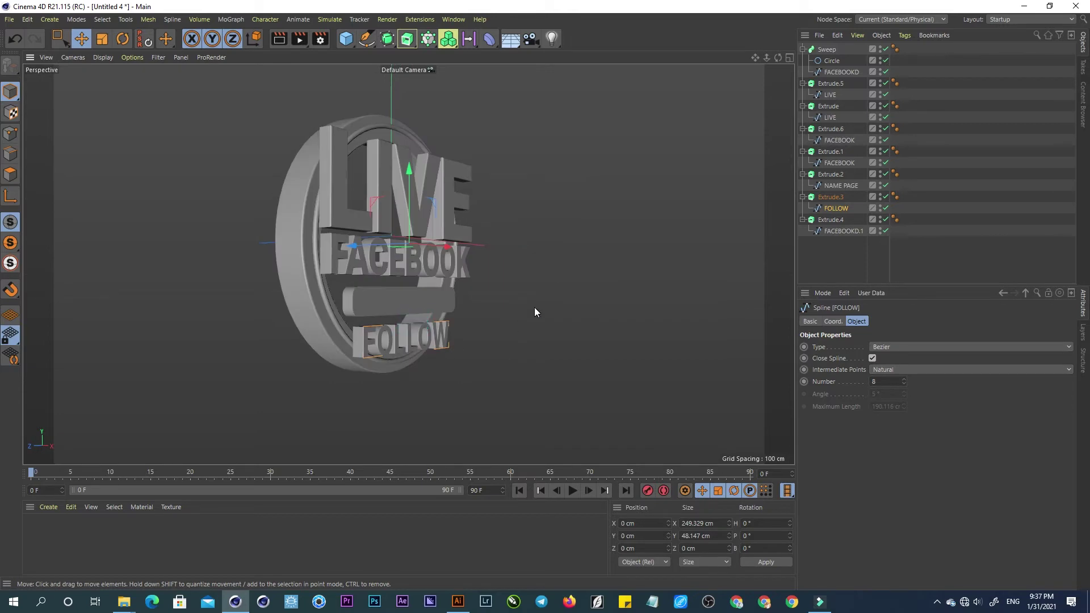
left_click_drag(831, 199, 830, 194, "ctrl")
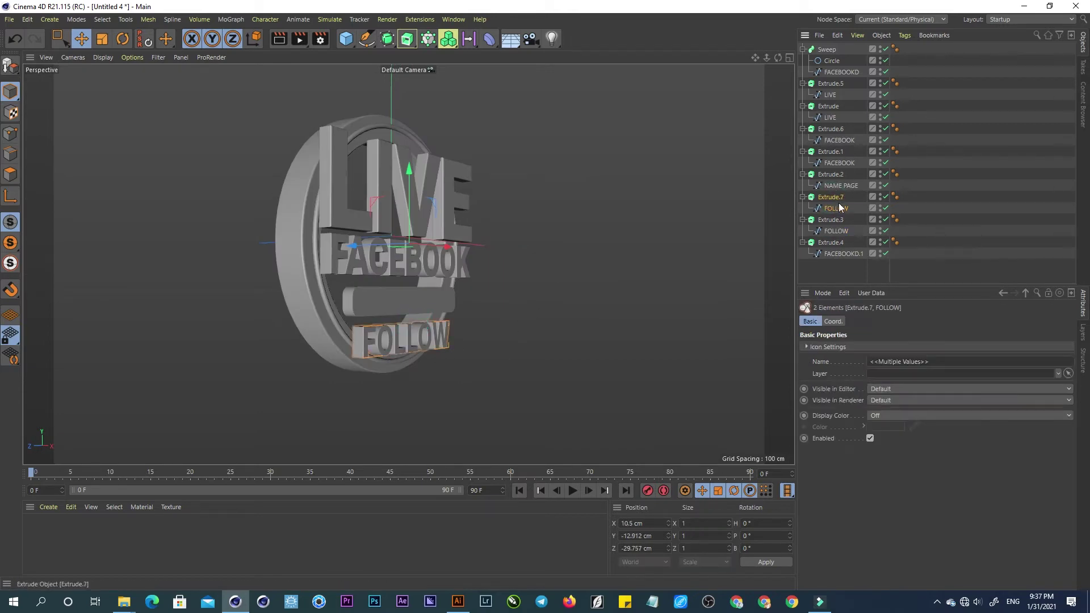
left_click(830, 197)
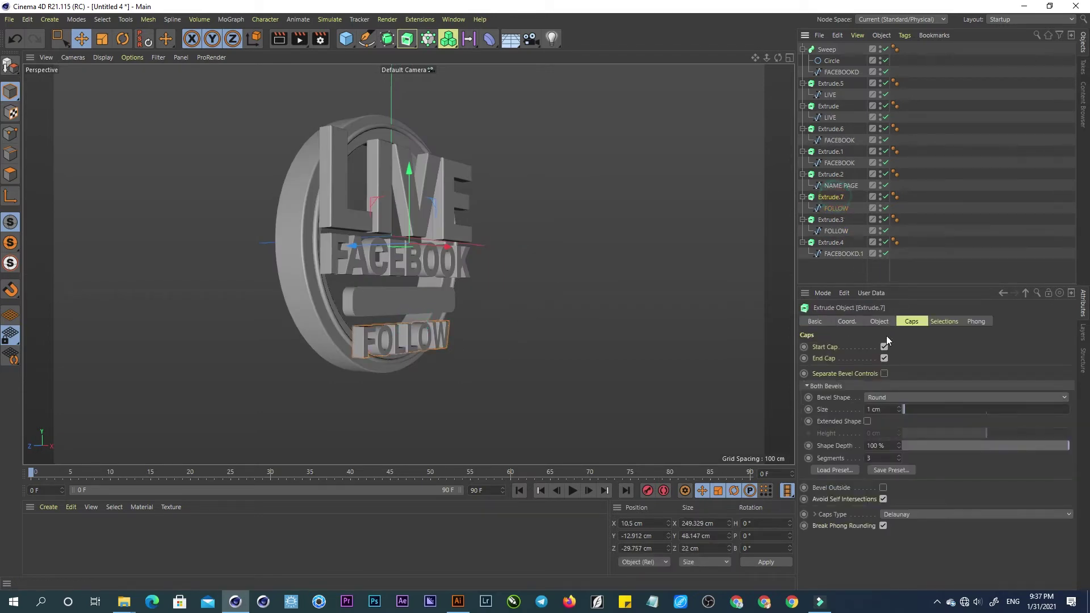
left_click(884, 488)
Select the FACEBOOK, LIVE and FOLLOW outline copies together.
mouse_move(404, 203)
left_mouse_down("alt")
mouse_move(347, 220)
mouse_move(381, 209)
left_mouse_up("alt")
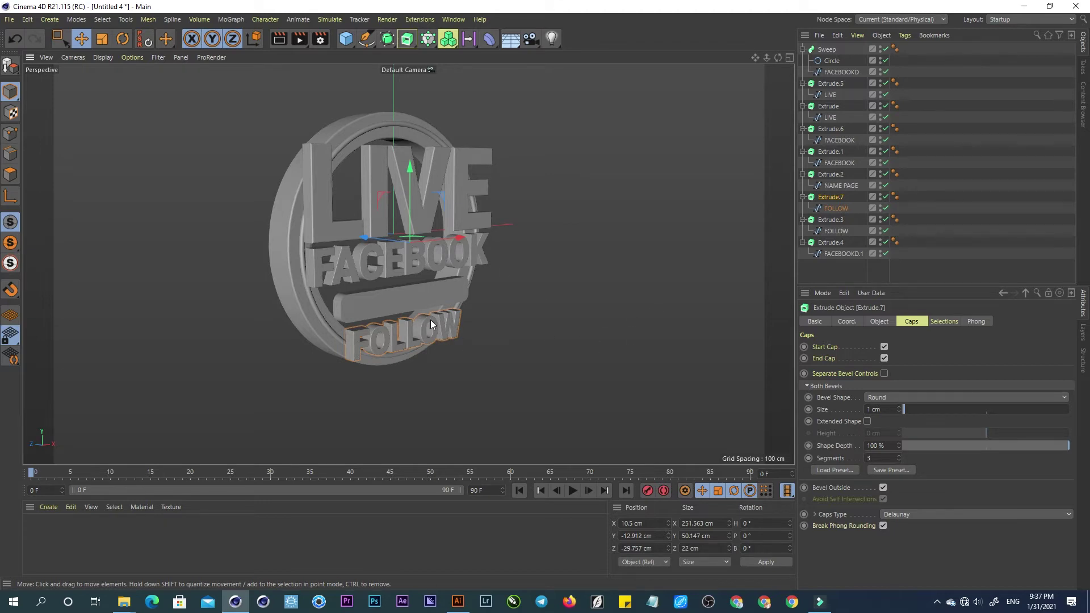
left_click(380, 268, "shift")
left_click(380, 209, "shift")
left_click_drag(377, 220, 384, 256, "alt")
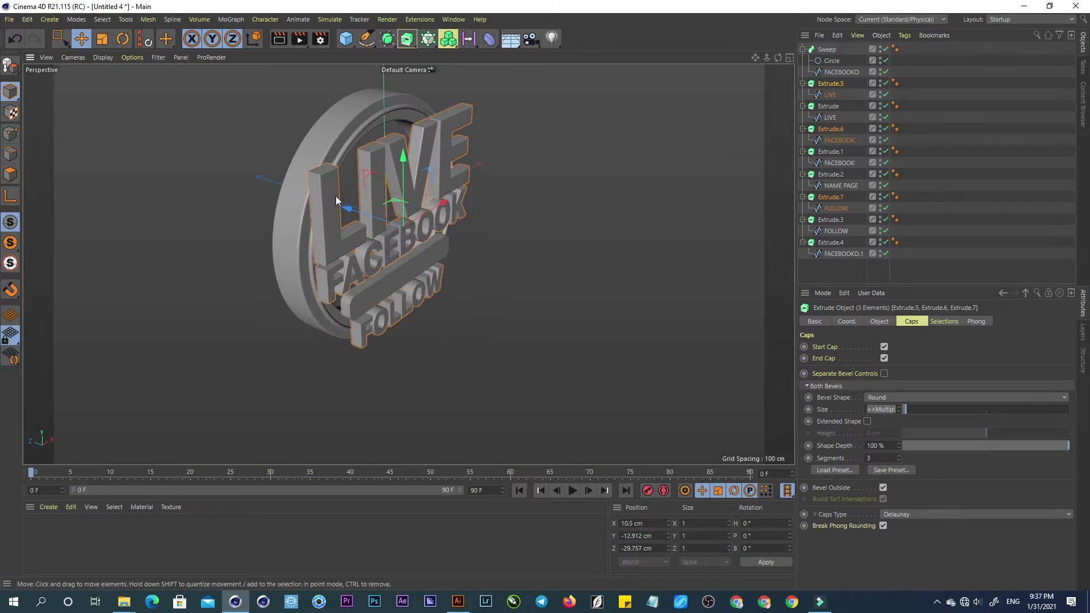
Move the three outline copies (Extrude.5, .6, .7) forward along the Z axis.
mouse_move(349, 208)
left_mouse_down()
mouse_move(424, 193)
mouse_move(397, 184)
mouse_move(423, 132)
mouse_move(693, 87)
left_mouse_up()
left_click_drag(752, 59, 757, 76)
left_click_drag(432, 187, 481, 231, "alt")
mouse_move(767, 57)
left_mouse_down()
mouse_move(644, 139)
mouse_move(677, 152)
mouse_move(431, 145)
left_mouse_up()
Switch the viewport display to Gouraud Shading (Lines).
left_click(103, 57)
left_click(119, 92)
mouse_move(438, 223)
left_mouse_down("alt")
mouse_move(360, 220)
mouse_move(396, 212)
mouse_move(432, 262)
mouse_move(397, 204)
mouse_move(428, 184)
mouse_move(405, 185)
mouse_move(493, 186)
left_mouse_up("alt")
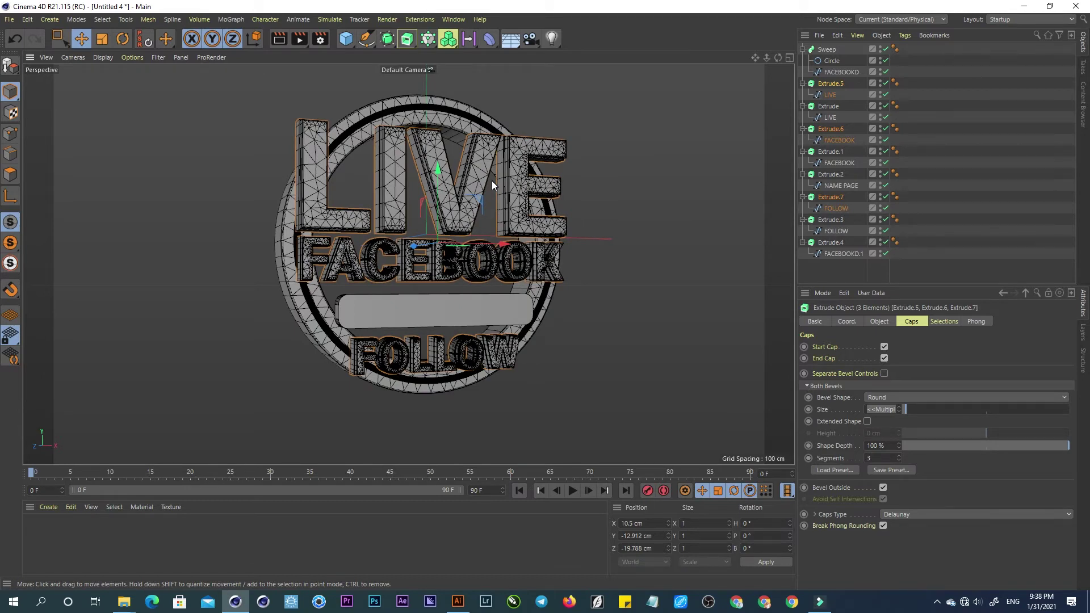
Add an FFD deformer under the LIVE extrude and fit it to the lettering.
left_click(591, 90)
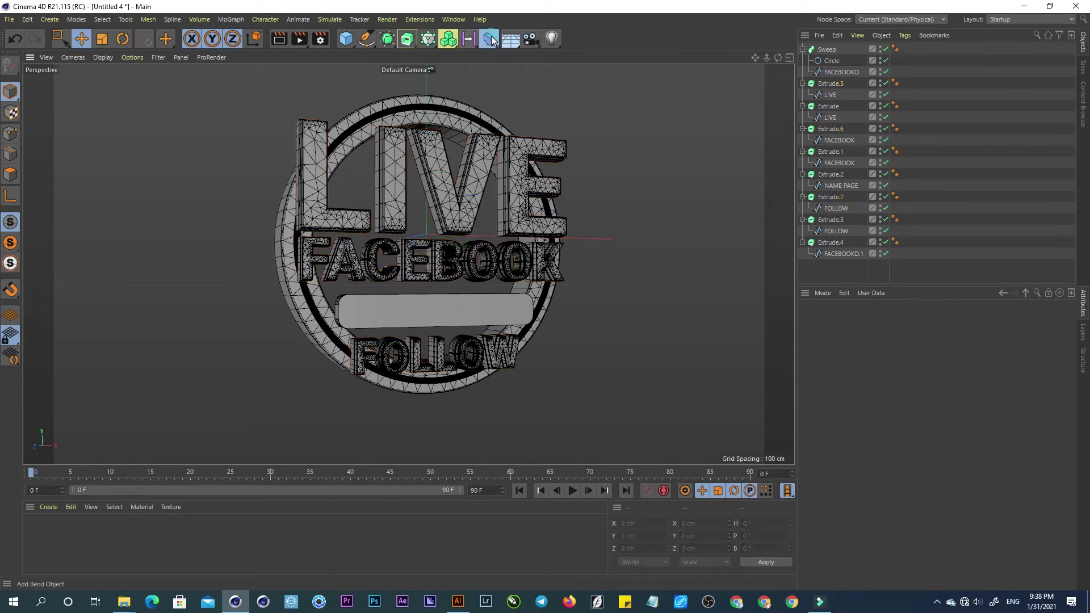
left_click(491, 37)
left_click(766, 75)
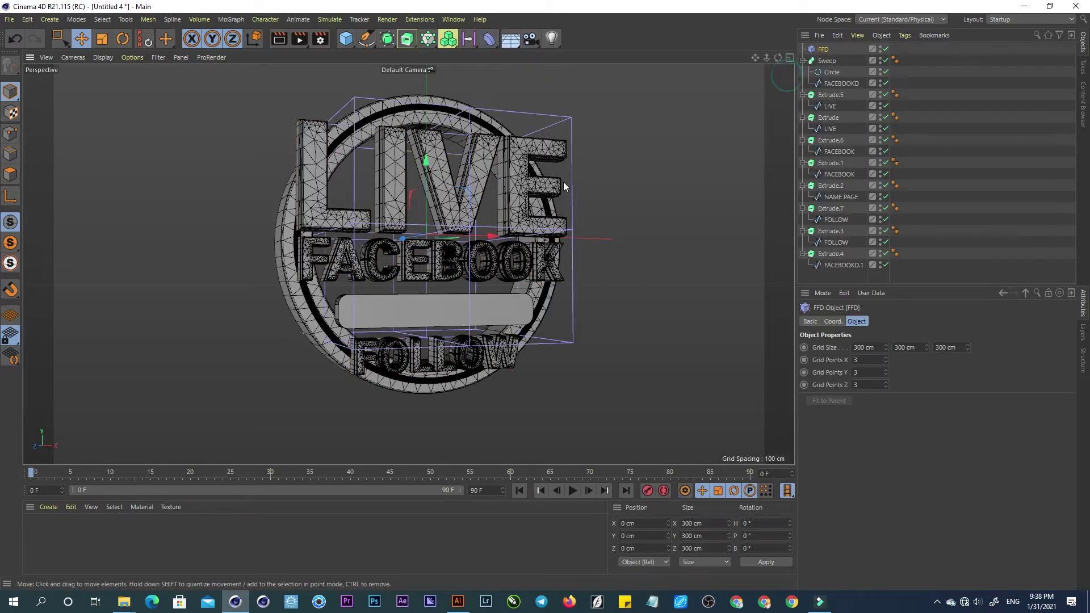
left_click_drag(595, 163, 543, 169, "alt")
left_click(543, 169)
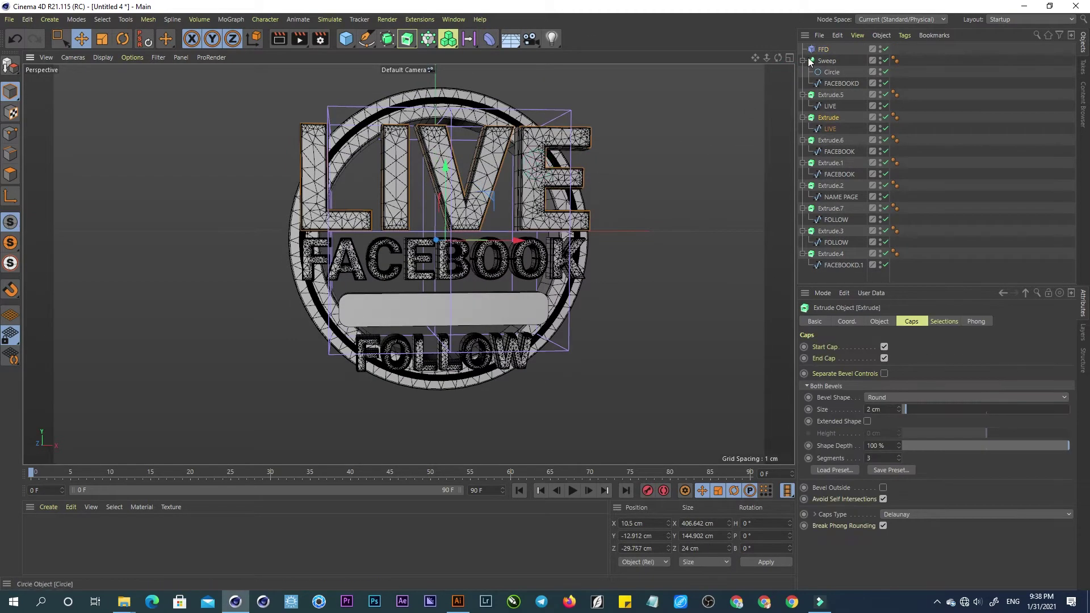
left_click_drag(831, 126, 831, 118)
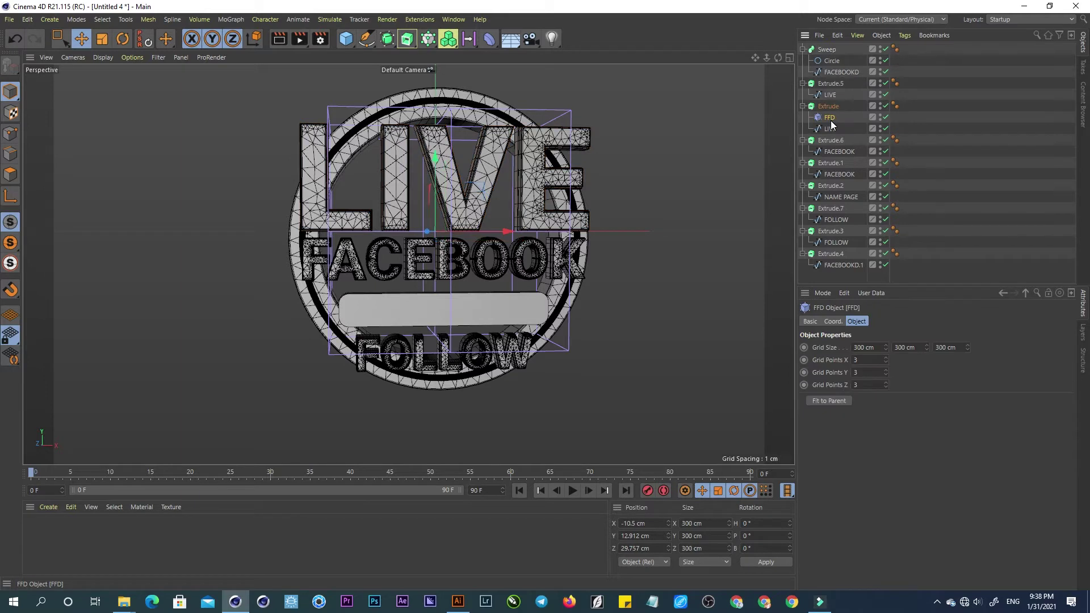
left_click(830, 401)
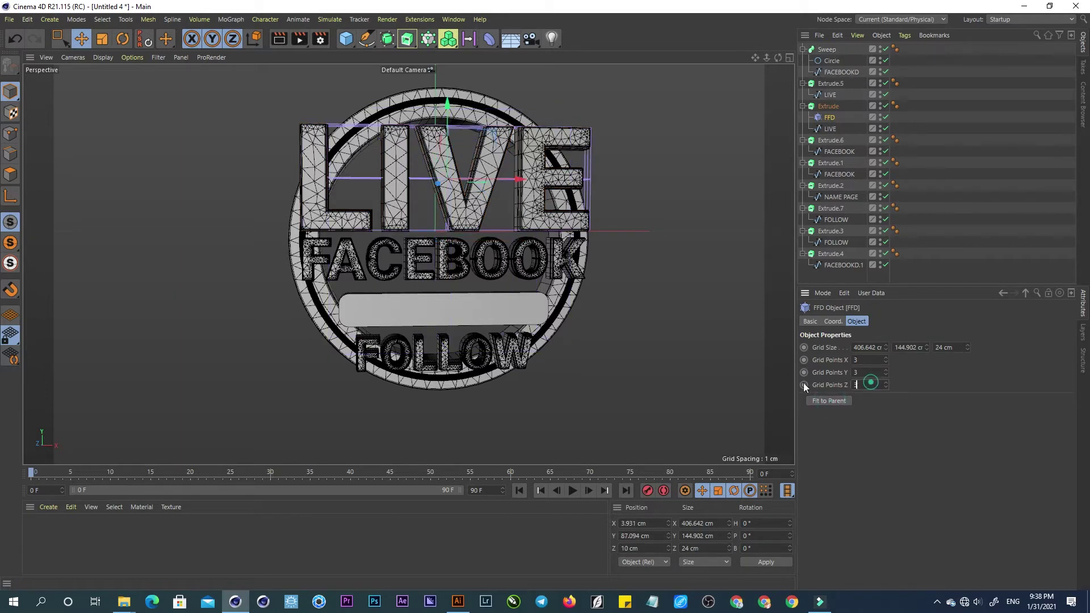
Set the FFD to 2×3×2 points and a 427.642×159.902×49 cm grid, in Point mode with four views.
type("2")
left_click(870, 360)
type("2")
mouse_move(926, 347)
left_mouse_down()
mouse_move(952, 345)
mouse_move(935, 342)
left_mouse_up()
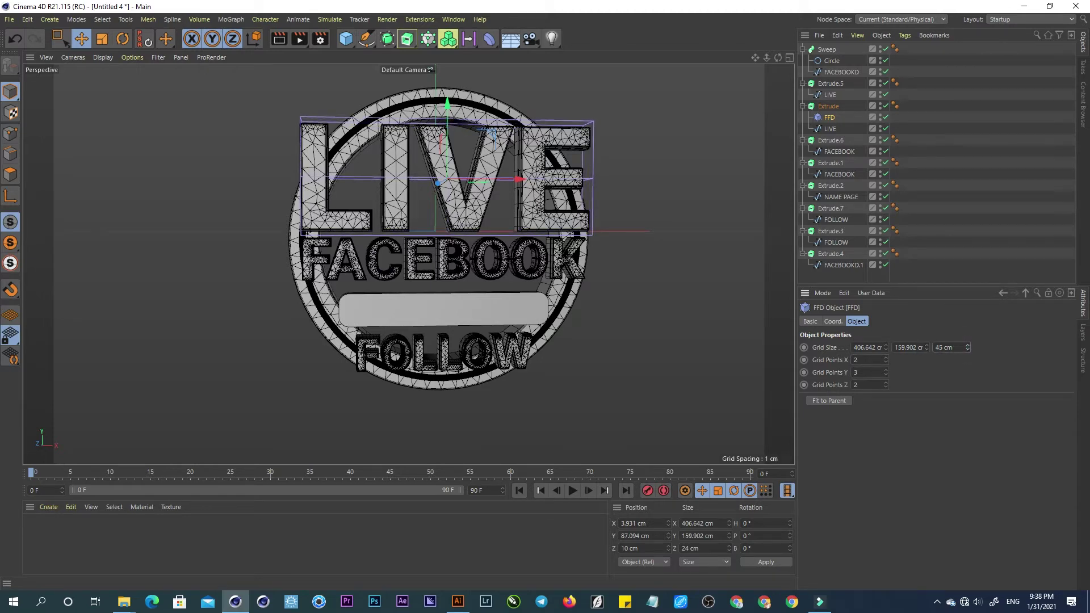
left_click_drag(886, 347, 903, 344)
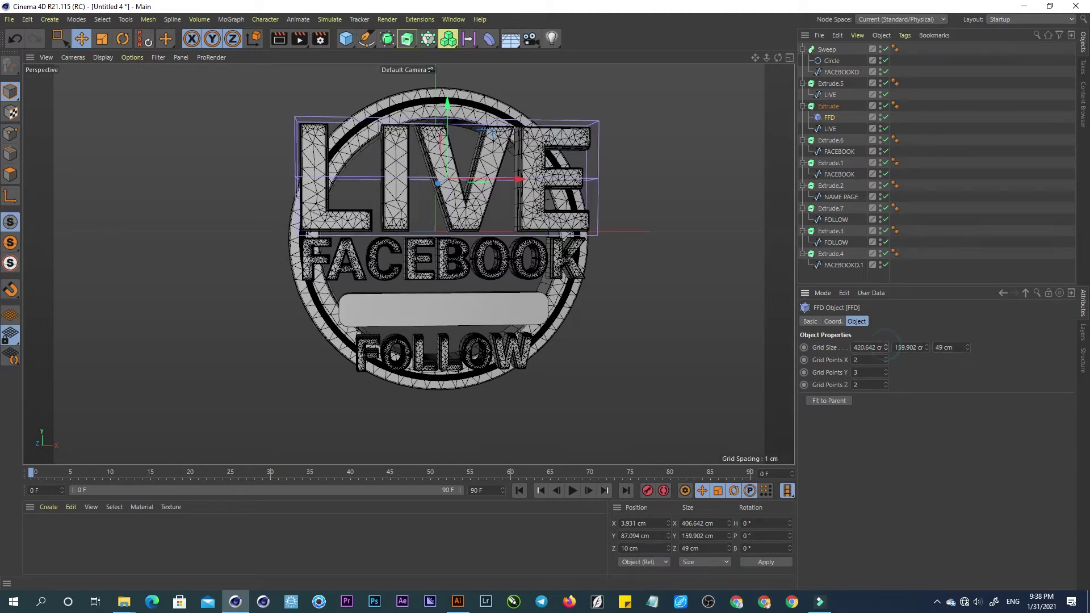
left_click(10, 135)
left_click(789, 58)
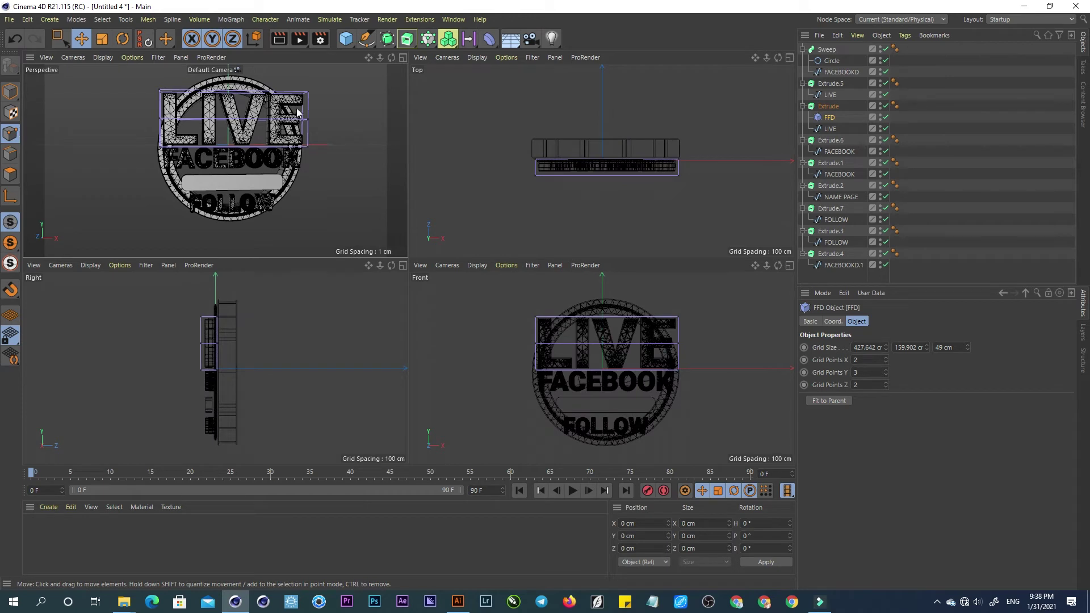
Select the two middle-row cage points and push them forward along Z.
left_click(310, 120)
left_click(160, 118, "shift")
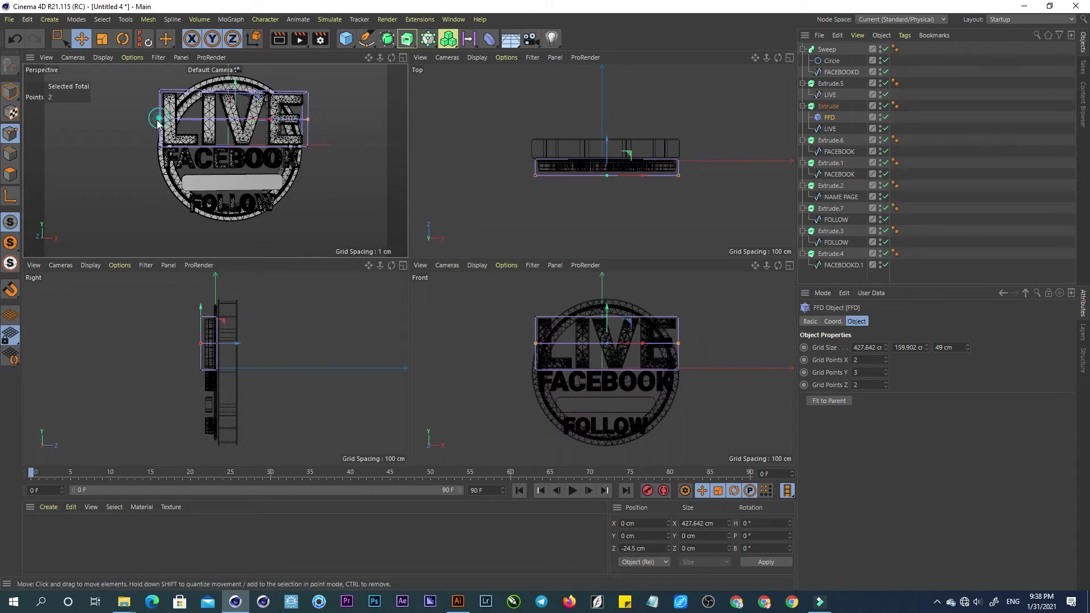
left_click_drag(608, 139, 619, 160)
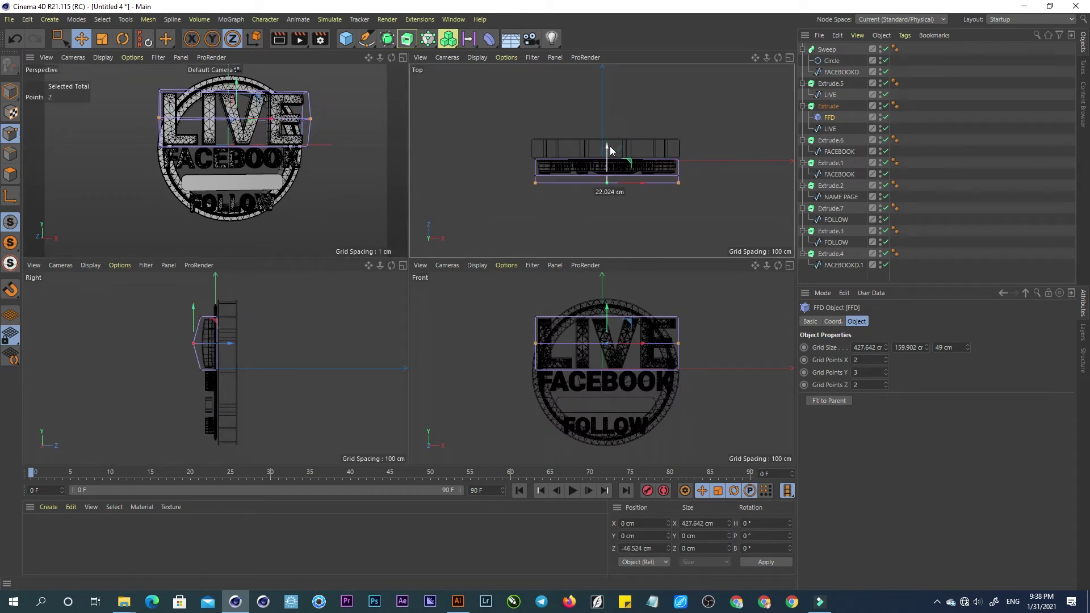
left_click_drag(618, 160, 612, 152)
Check the bend from the side, ease the middle points back, and return to Model mode.
left_click_drag(314, 151, 175, 151, "alt")
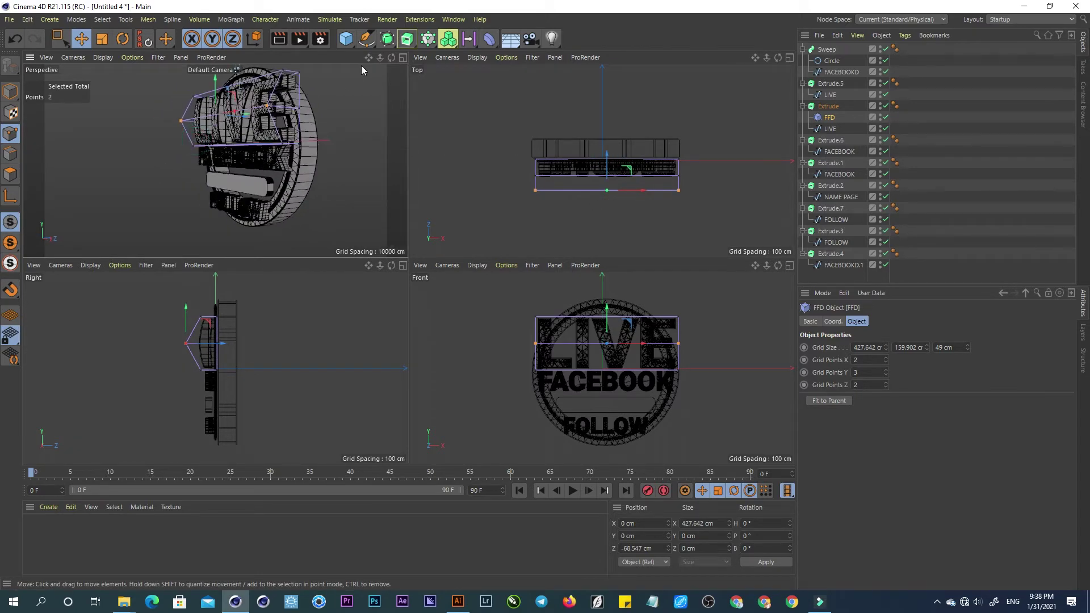
mouse_move(369, 57)
left_mouse_down()
mouse_move(346, 85)
mouse_move(366, 90)
left_mouse_up()
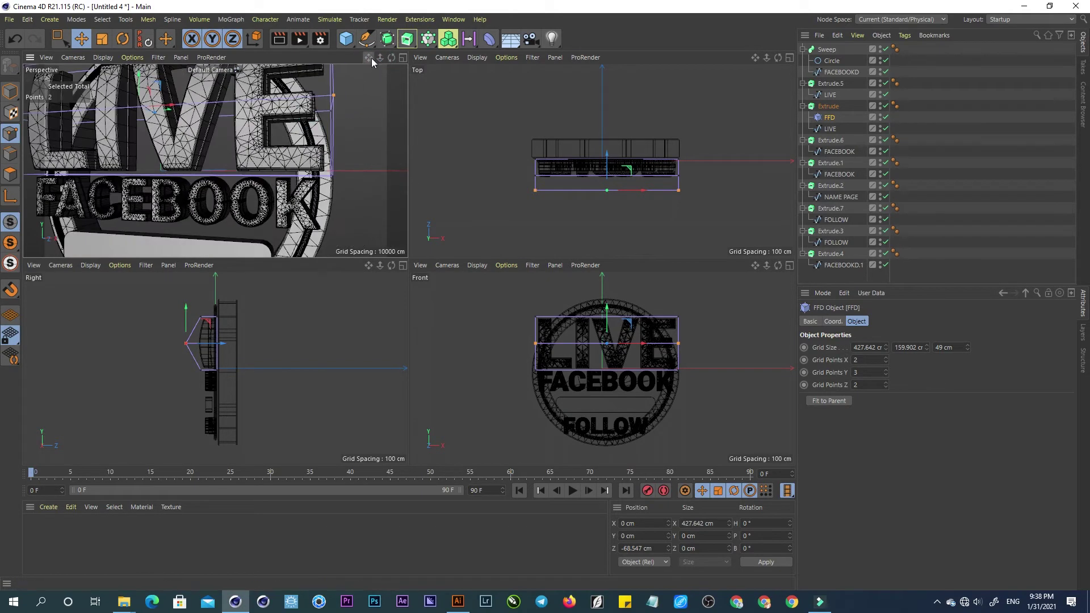
left_click_drag(380, 58, 144, 118)
left_click(103, 58)
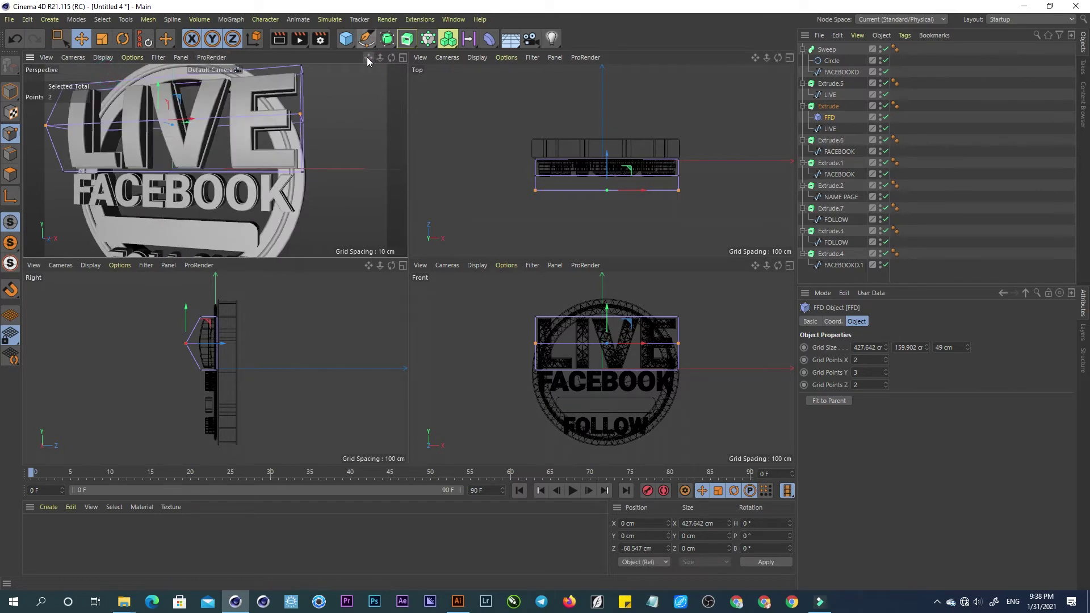
left_click_drag(369, 57, 414, 58)
mouse_move(226, 131)
left_mouse_down("alt")
mouse_move(319, 135)
mouse_move(281, 154)
left_mouse_up("alt")
left_click_drag(609, 155, 611, 148)
mouse_move(318, 108)
left_mouse_down("alt")
mouse_move(359, 108)
mouse_move(189, 122)
mouse_move(297, 193)
left_mouse_up("alt")
left_click(10, 91)
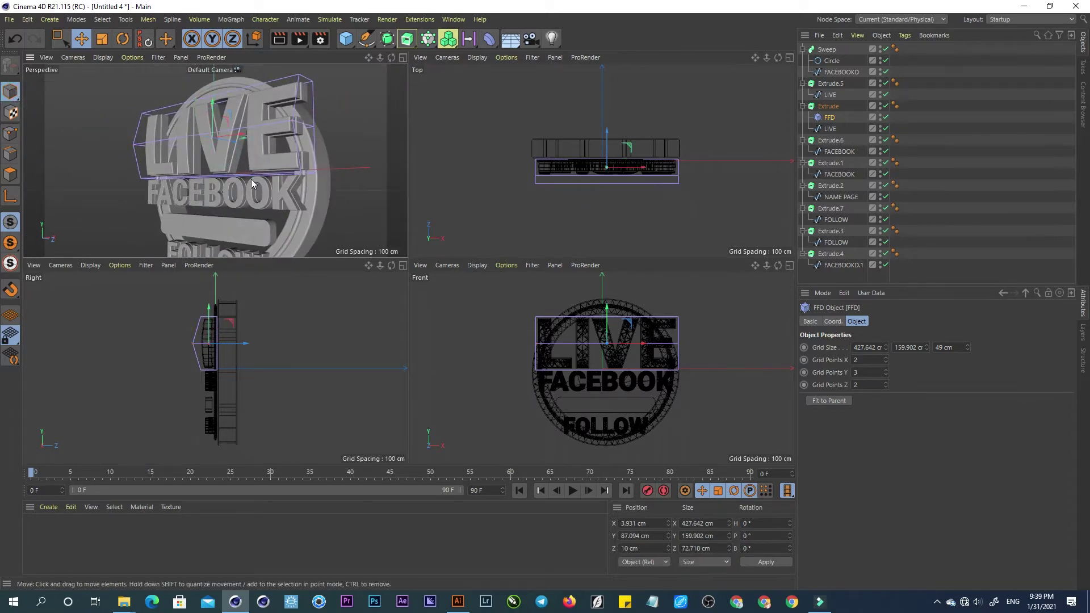
left_click(254, 184)
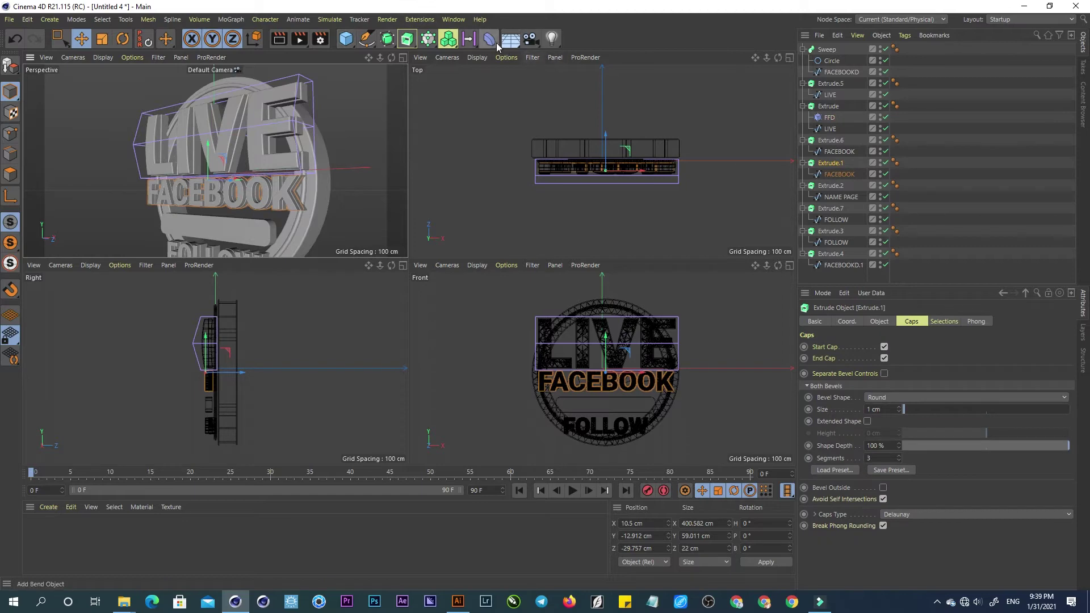
Add a second FFD under the FACEBOOK extrude and fit it to the text.
left_click(489, 39)
left_click(756, 76)
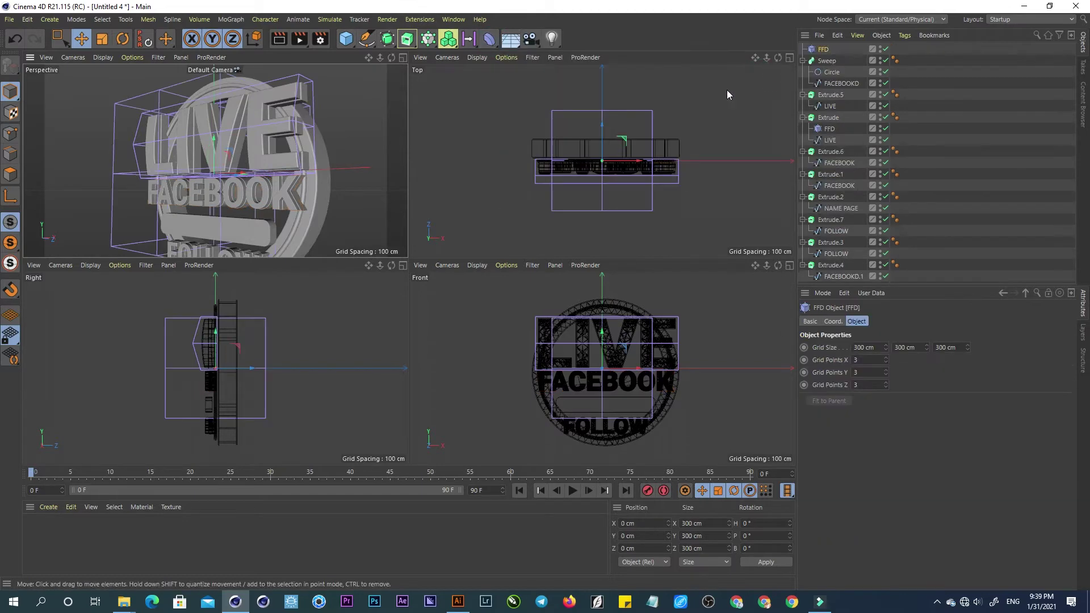
left_click(291, 194)
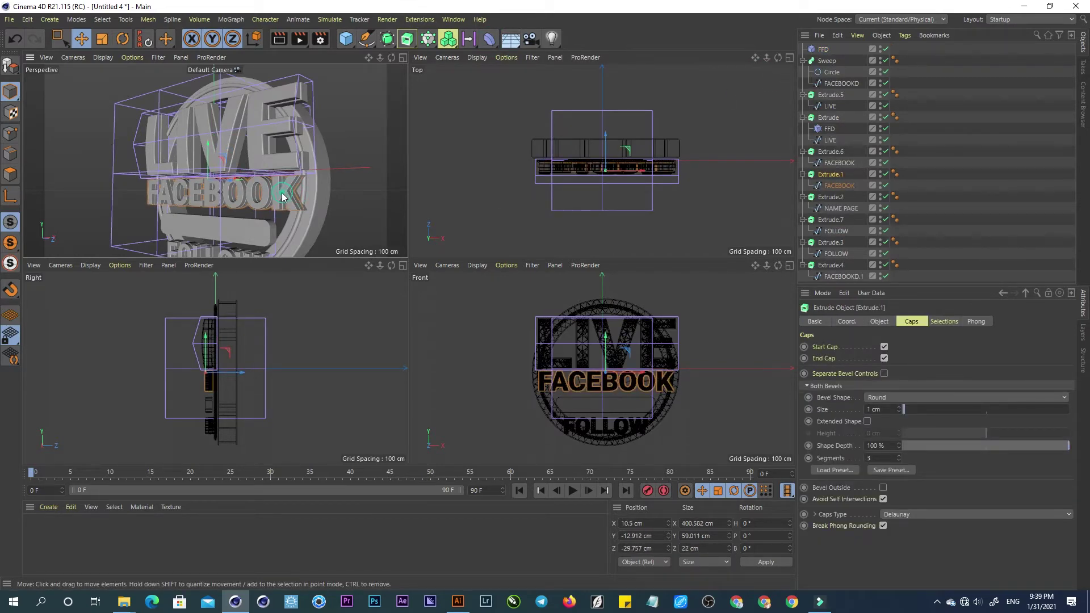
left_click(314, 195)
left_click(287, 196)
scroll(340, 183, "up", 3)
scroll(329, 183, "up", 1)
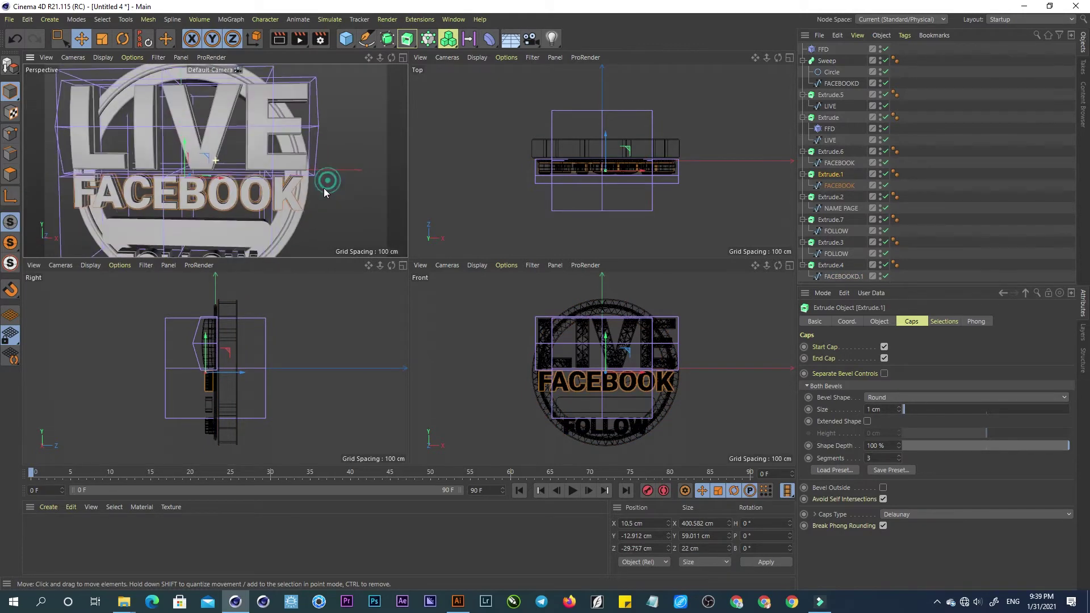
left_click_drag(823, 49, 840, 180)
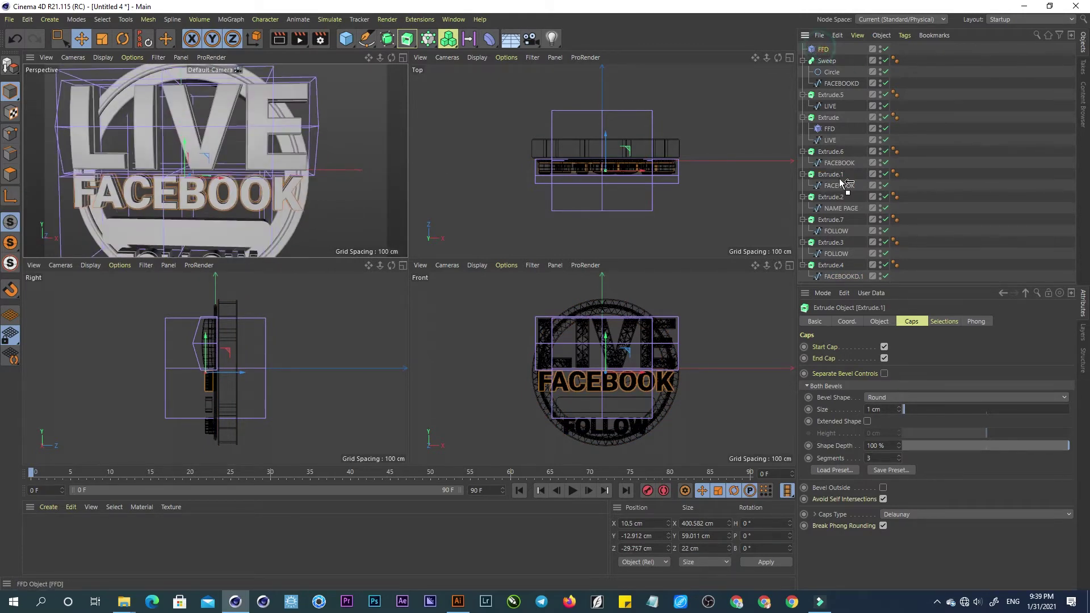
left_click(835, 399)
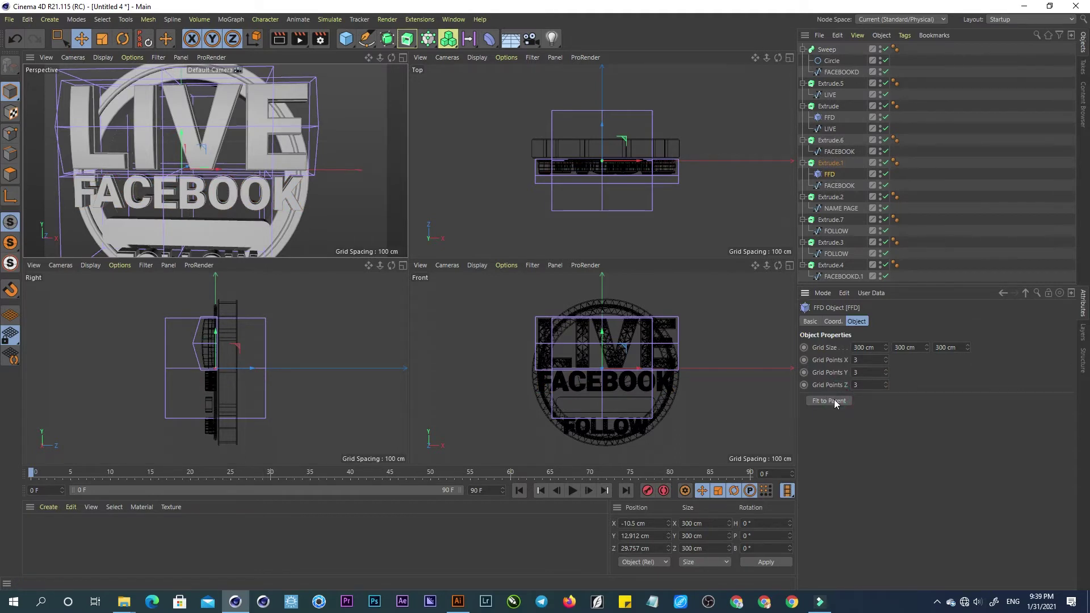
left_click(834, 400)
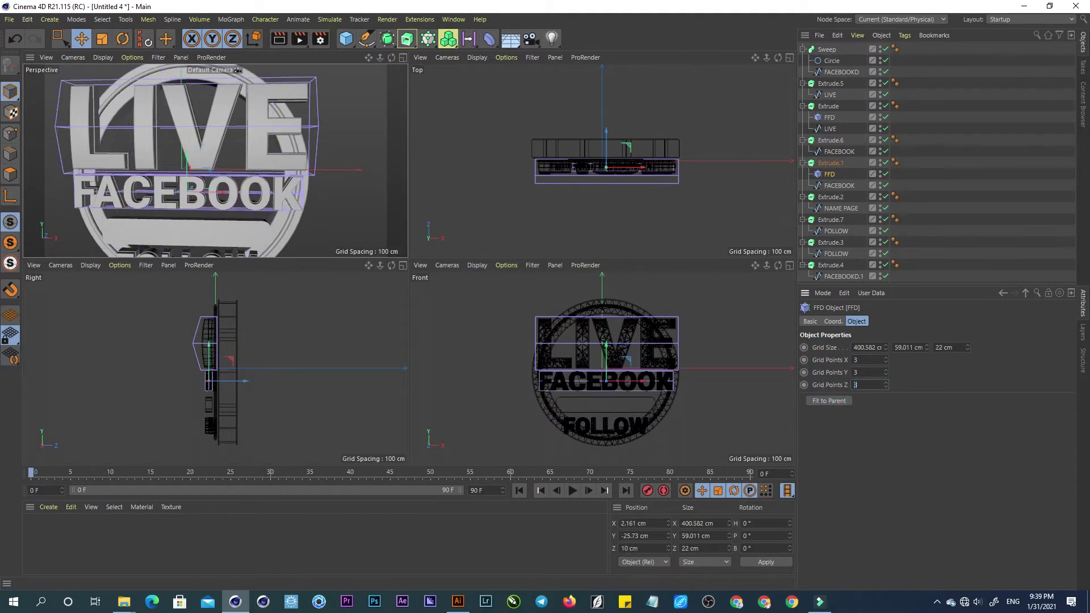
Set the FACEBOOK cage to 2 X points and enlarge it to 409.582×68.011×40 cm.
double_click(869, 365)
type("2")
left_click_drag(928, 347, 968, 339)
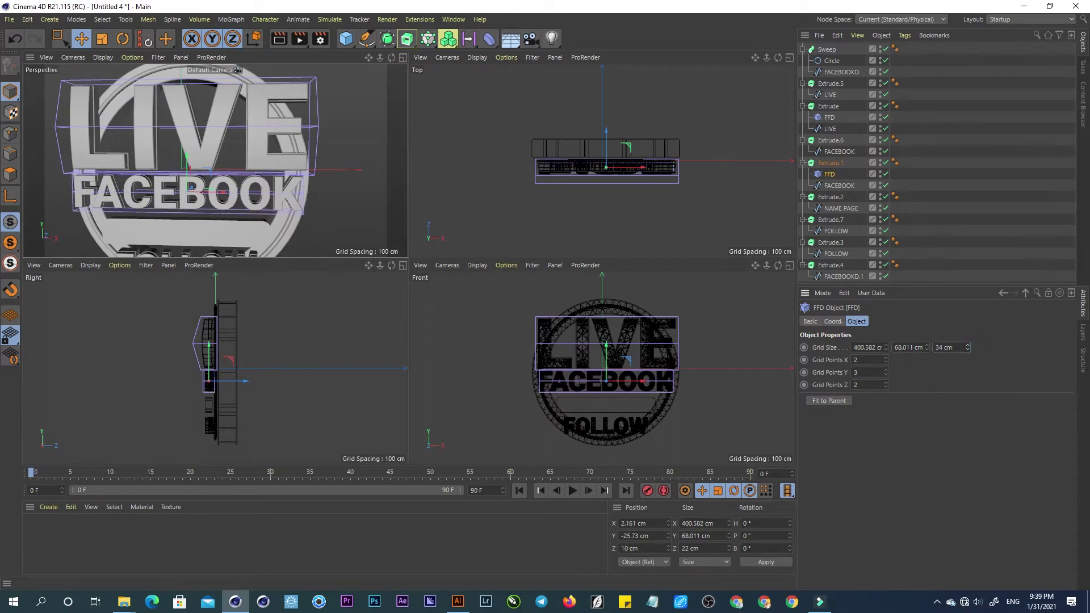
left_click_drag(887, 349, 888, 341)
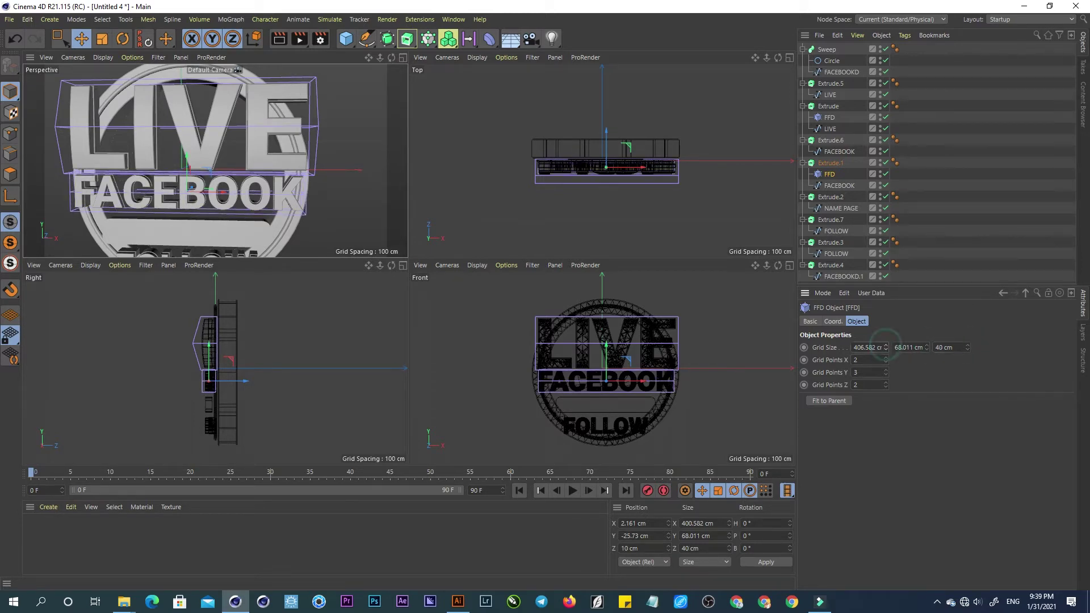
left_click(9, 136)
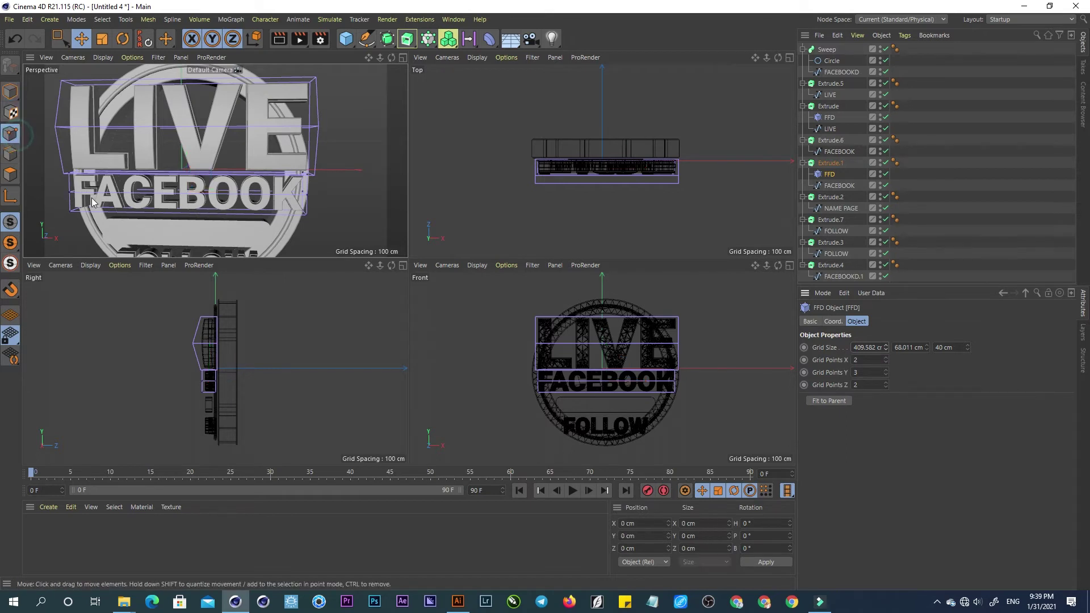
Push the FACEBOOK cage's two middle points forward along depth and review from the side.
left_click(69, 174)
mouse_move(292, 203)
left_mouse_down("alt")
mouse_move(251, 209)
mouse_move(288, 197)
left_mouse_up("alt")
left_click(290, 197, "shift")
left_click_drag(610, 140, 612, 145)
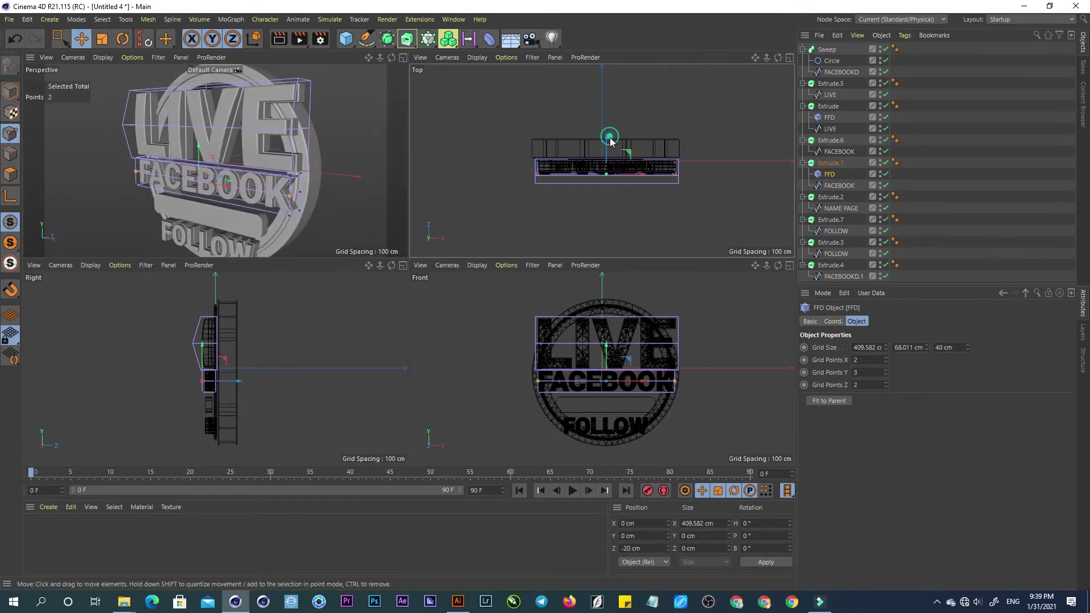
key("ctrl+z")
left_click_drag(608, 141, 608, 145)
mouse_move(248, 176)
left_mouse_down("alt")
mouse_move(221, 171)
mouse_move(291, 177)
mouse_move(221, 188)
mouse_move(138, 149)
mouse_move(193, 189)
left_mouse_up("alt")
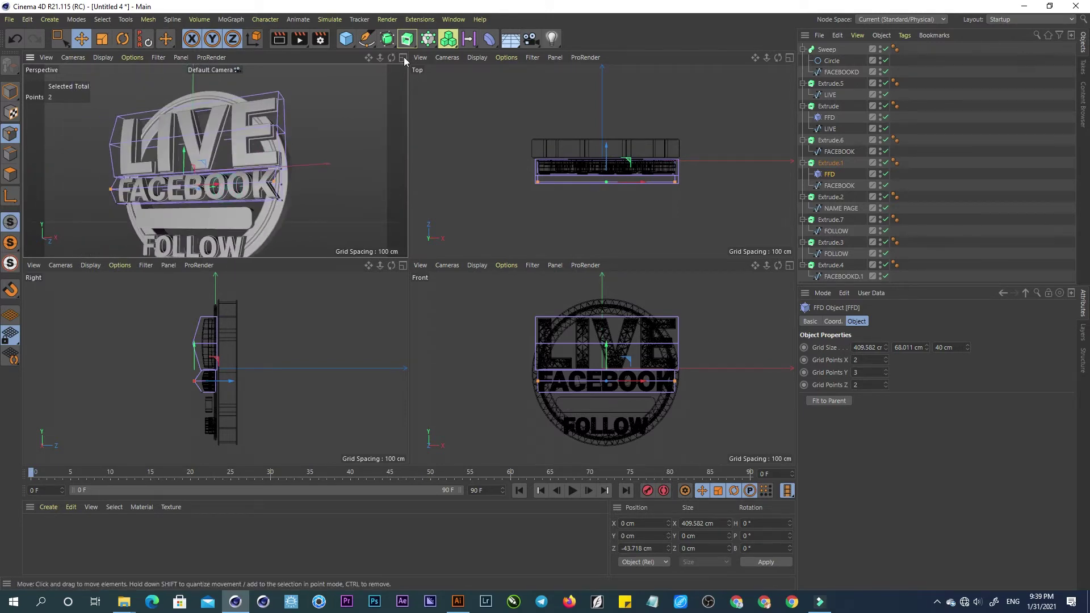
mouse_move(369, 57)
left_mouse_down()
mouse_move(269, 146)
mouse_move(356, 97)
left_mouse_up()
left_click_drag(380, 58, 308, 173)
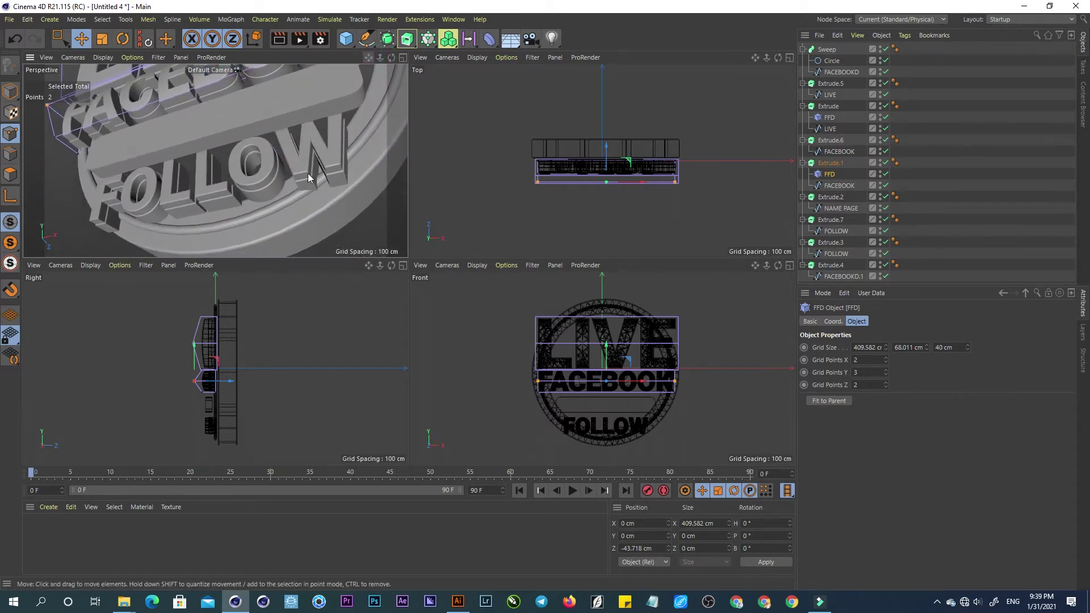
Add a third FFD under the FOLLOW extrude and fit it to the lettering.
left_click(10, 91)
left_click(489, 38)
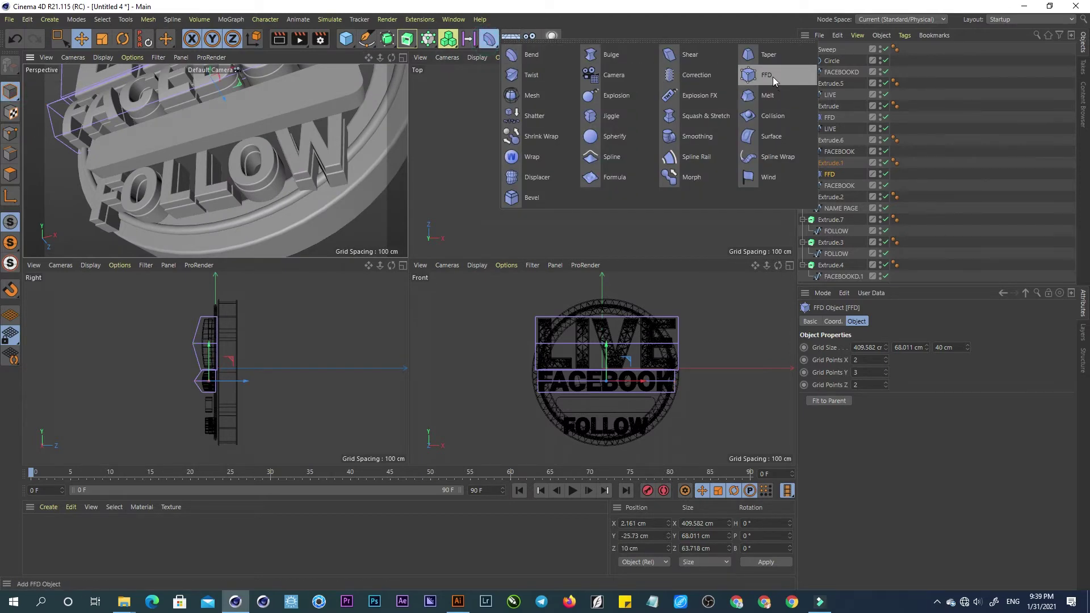
left_click(771, 77)
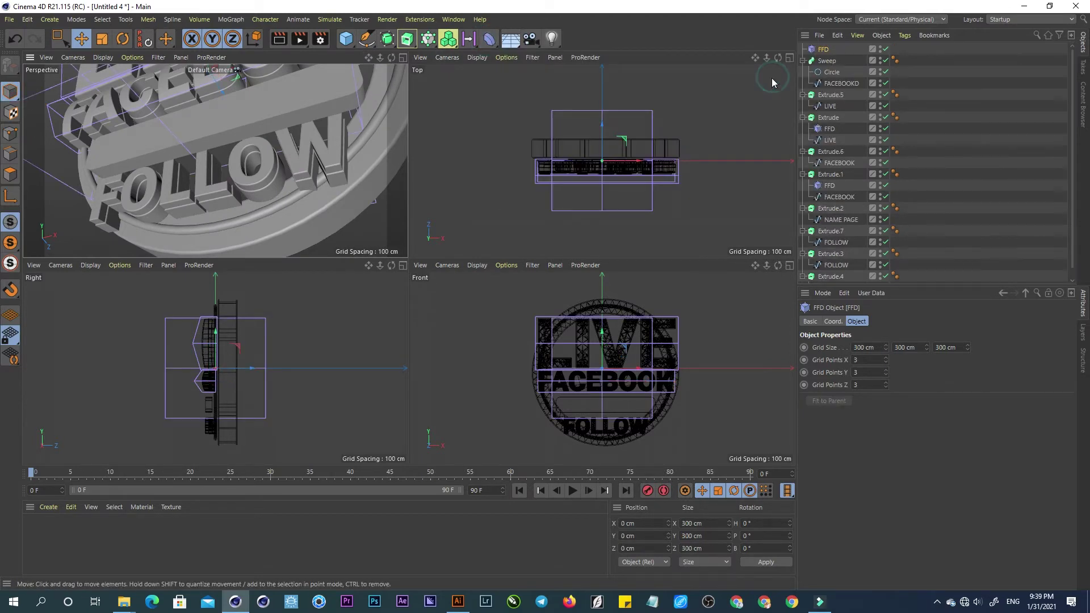
left_click(267, 174)
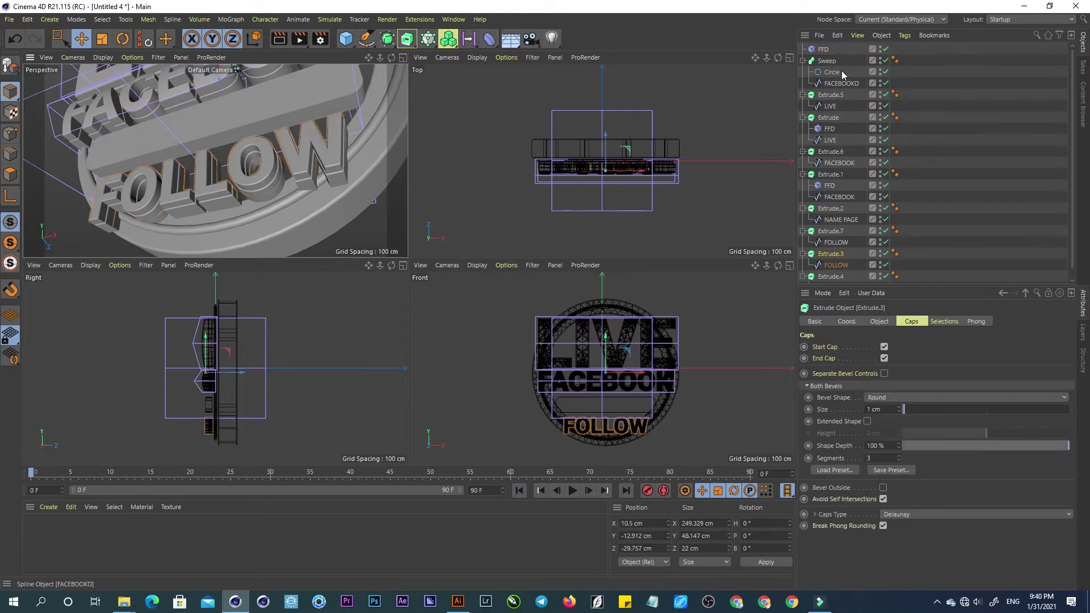
left_click_drag(822, 52, 831, 255)
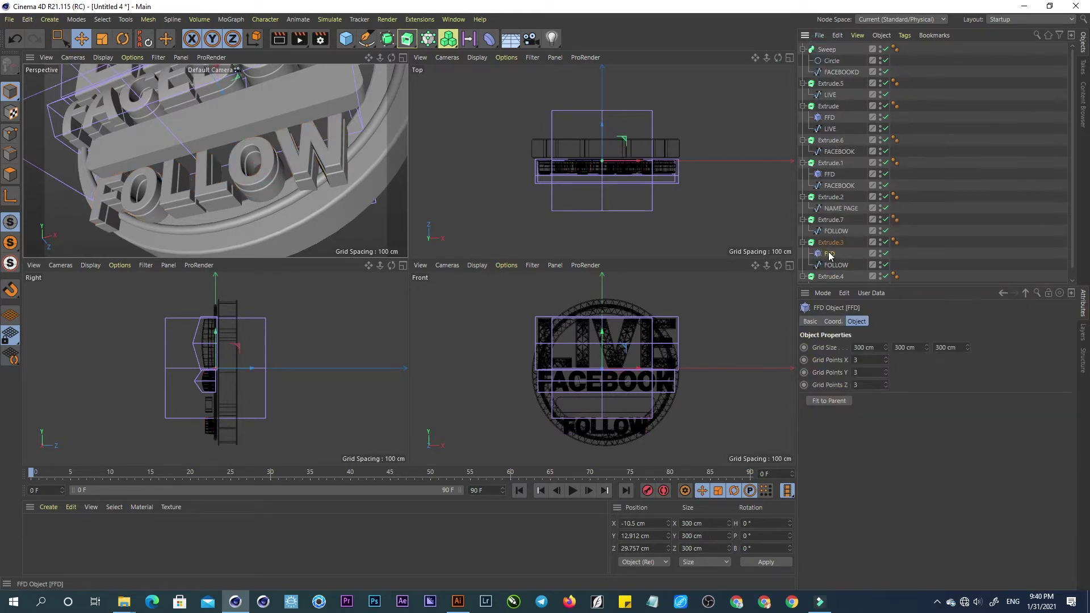
left_click(832, 402)
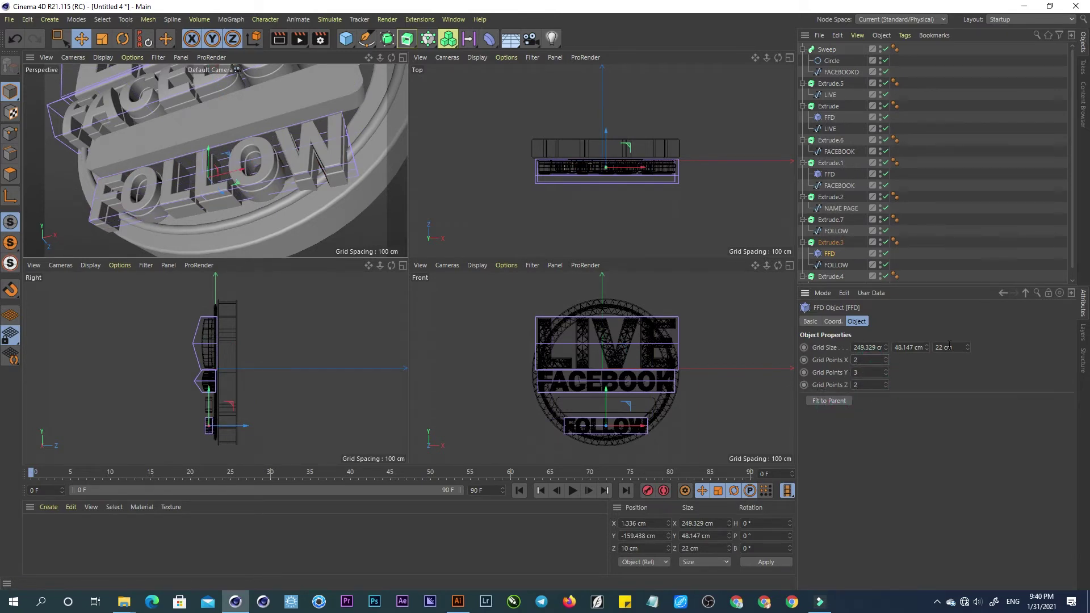
Enlarge the FOLLOW lattice to 258.329×59.147×33 cm and select two of its middle points.
left_click_drag(968, 347, 968, 338)
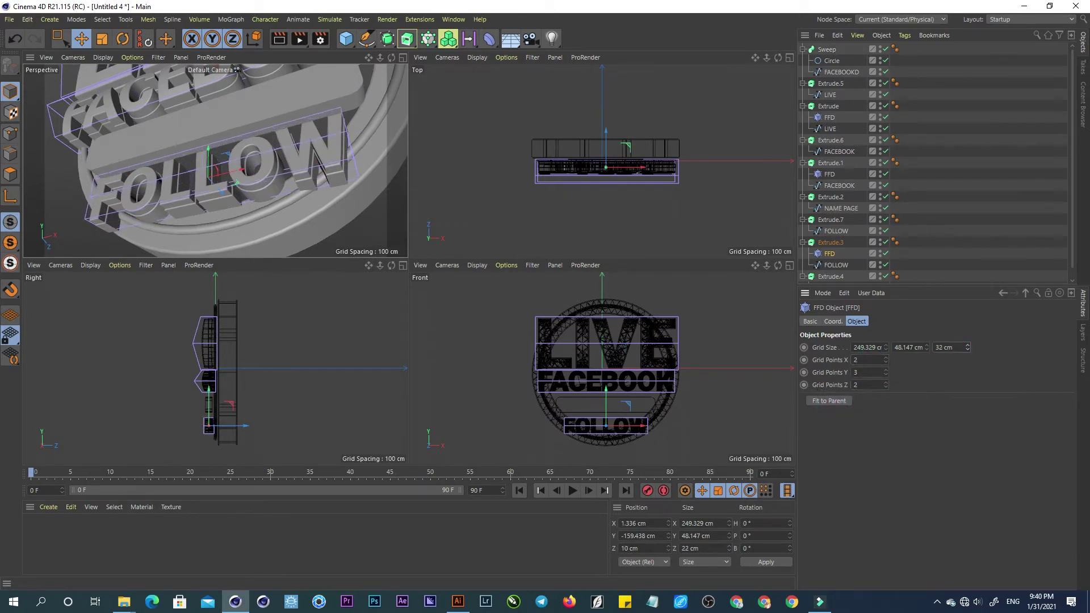
left_click_drag(927, 346, 886, 339)
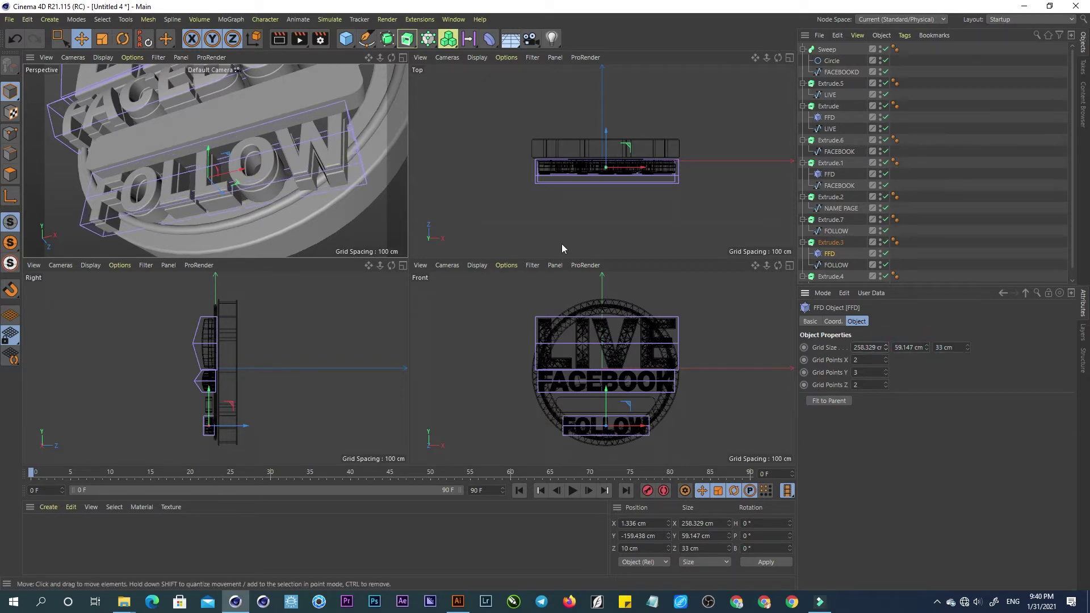
left_click(12, 137)
left_click_drag(273, 164, 326, 156, "alt")
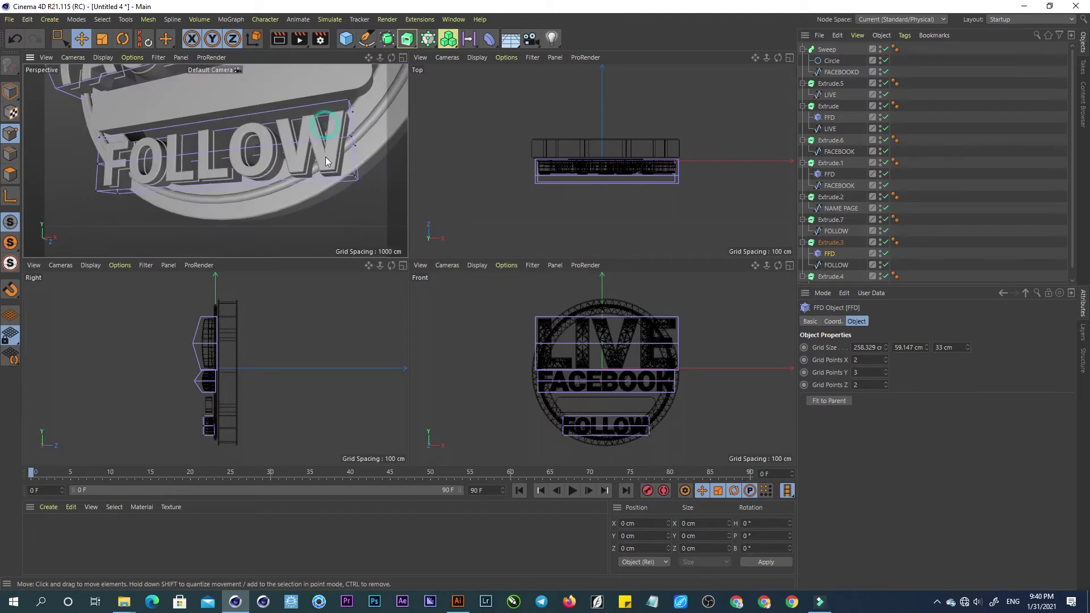
left_click(351, 138)
left_click(96, 162, "shift")
mouse_move(206, 165)
left_mouse_down("alt")
mouse_move(219, 177)
mouse_move(210, 164)
mouse_move(281, 168)
left_mouse_up("alt")
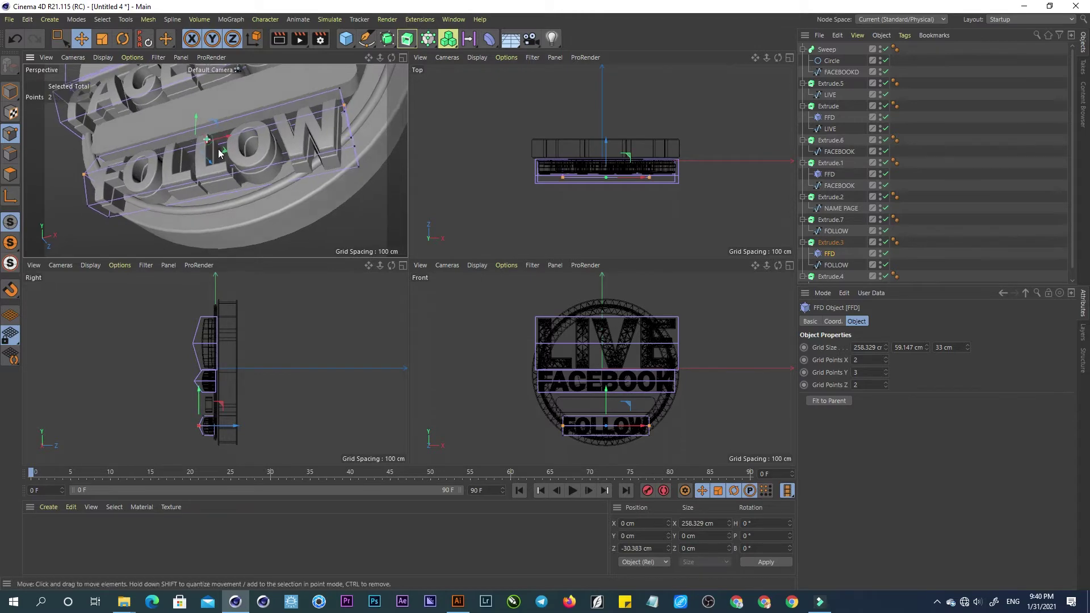
mouse_move(193, 162)
left_mouse_down("alt")
mouse_move(175, 141)
mouse_move(245, 148)
mouse_move(216, 147)
left_mouse_up("alt")
left_click(802, 83)
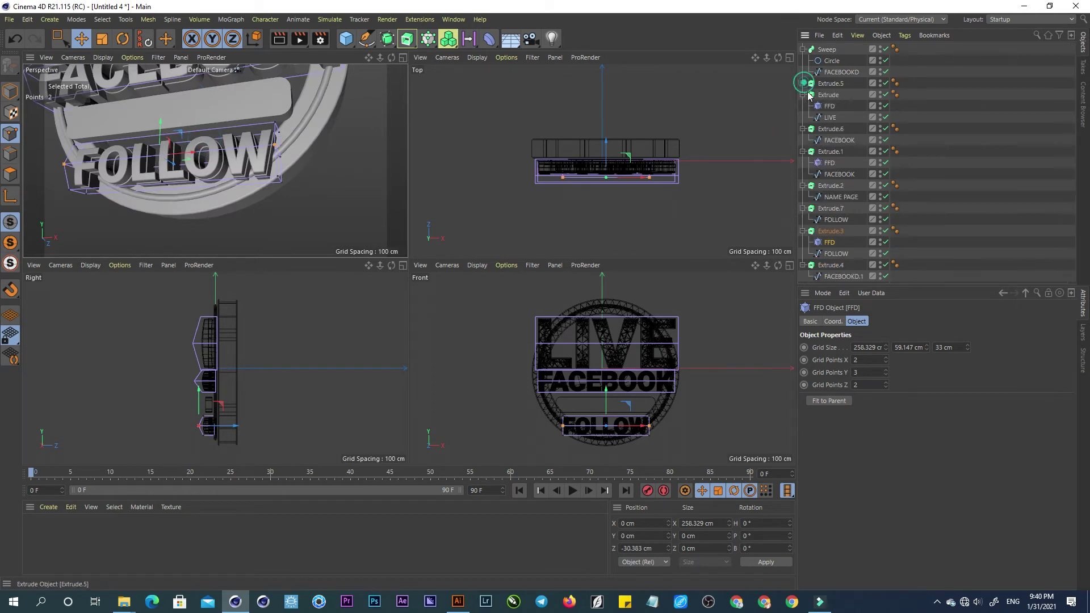
Collapse the extrusion hierarchies and select the empty bar between FACEBOOK and FOLLOW.
left_click(802, 106)
left_click(803, 117)
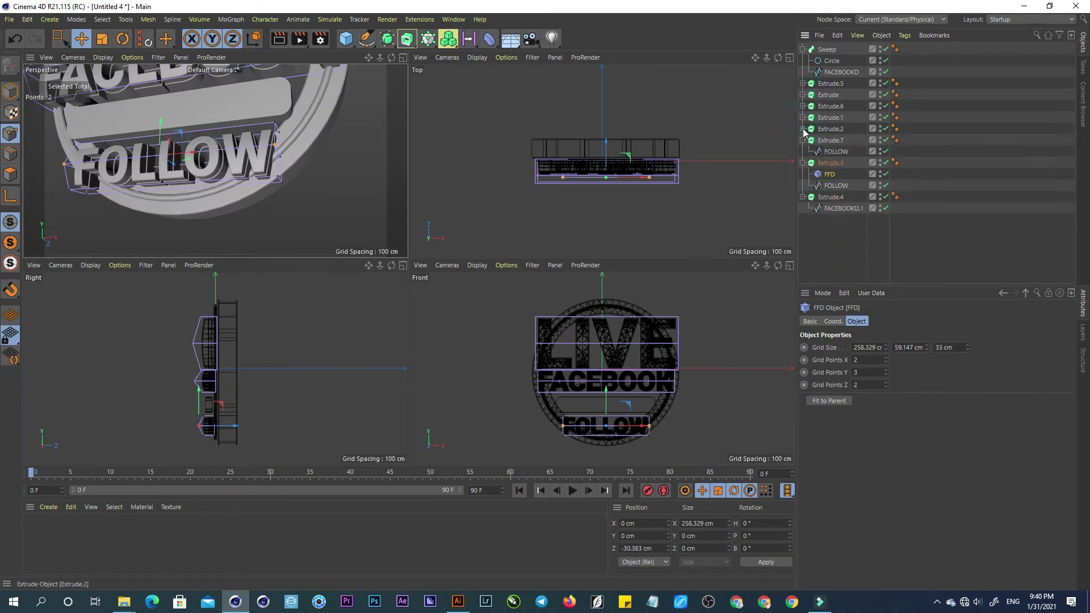
left_click(803, 139)
left_click(802, 162)
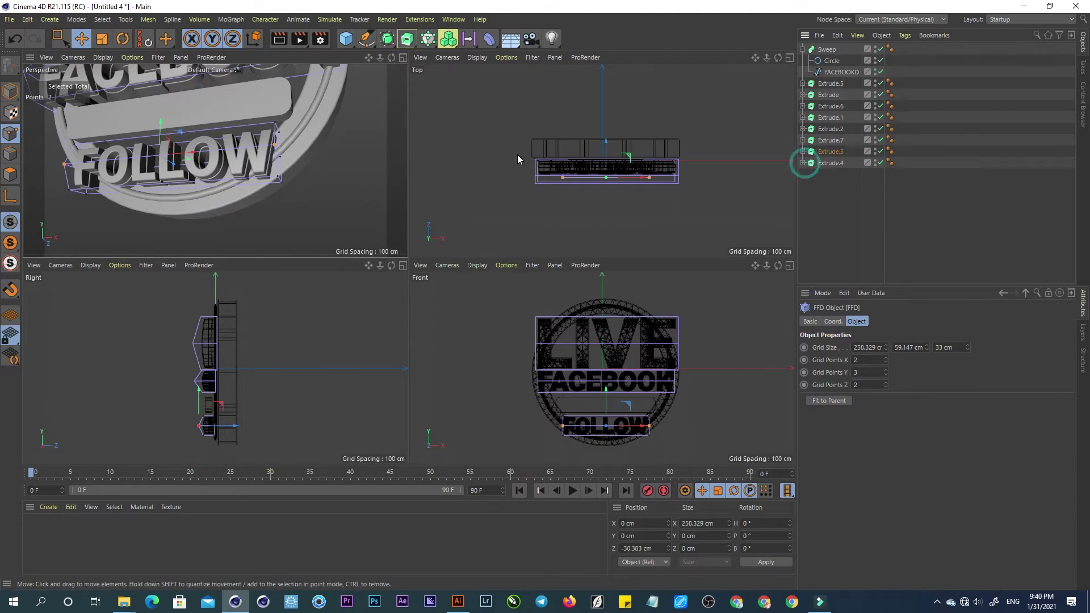
left_click(10, 91)
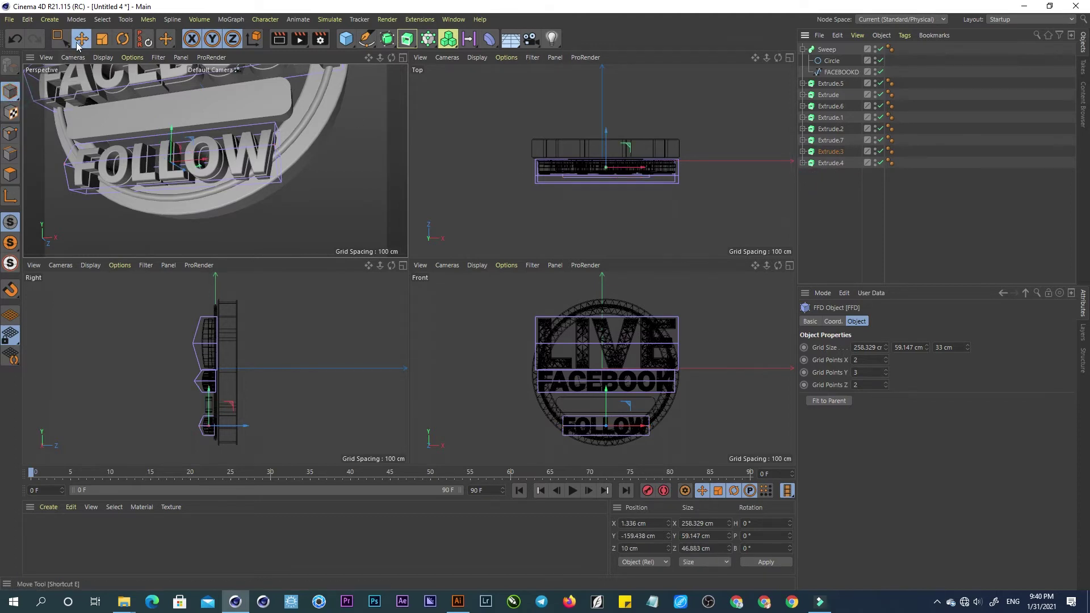
left_click(81, 38)
mouse_move(320, 130)
left_mouse_down("alt")
mouse_move(270, 111)
mouse_move(266, 140)
mouse_move(315, 131)
mouse_move(320, 142)
mouse_move(264, 114)
left_mouse_up("alt")
left_click(304, 122, "shift")
left_click(264, 115)
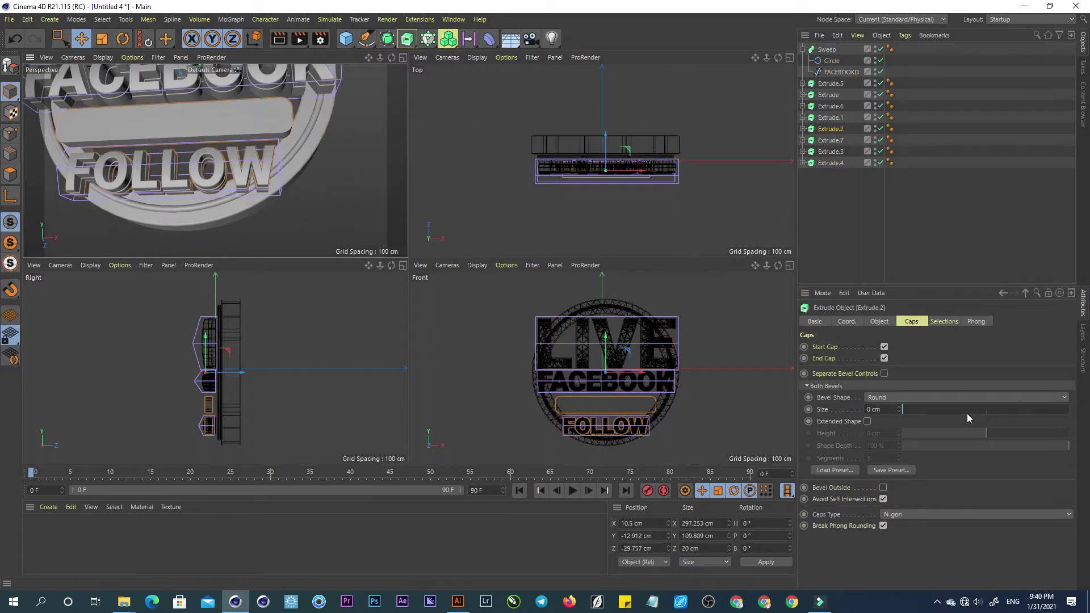
Give the bar a 3.22 cm cap bevel and maximize the Perspective view to review the badge.
left_click_drag(904, 410, 908, 410)
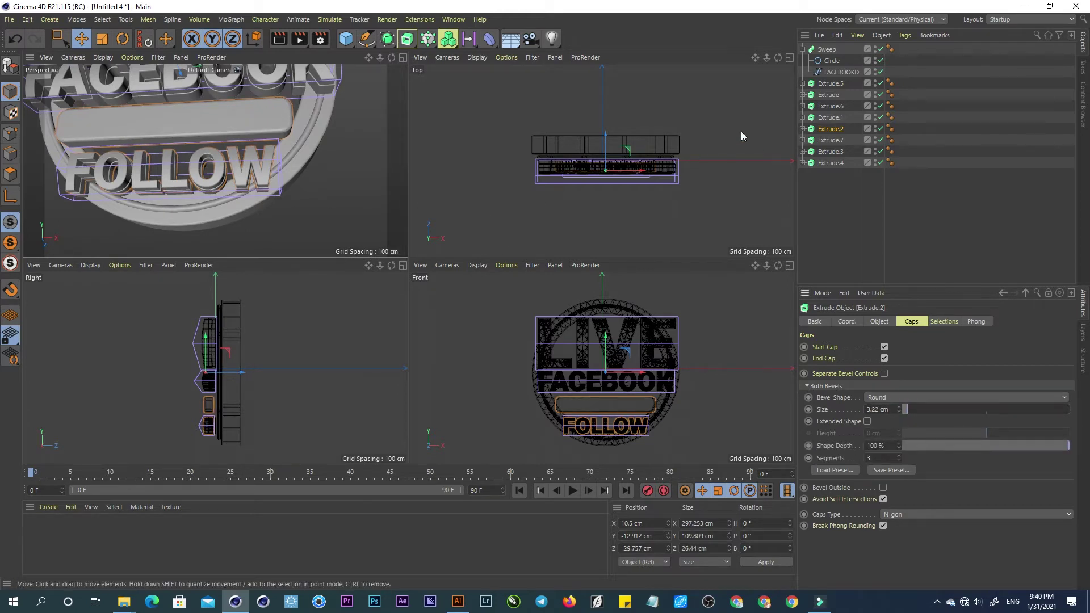
mouse_move(369, 58)
left_mouse_down()
mouse_move(230, 103)
mouse_move(350, 69)
left_mouse_up()
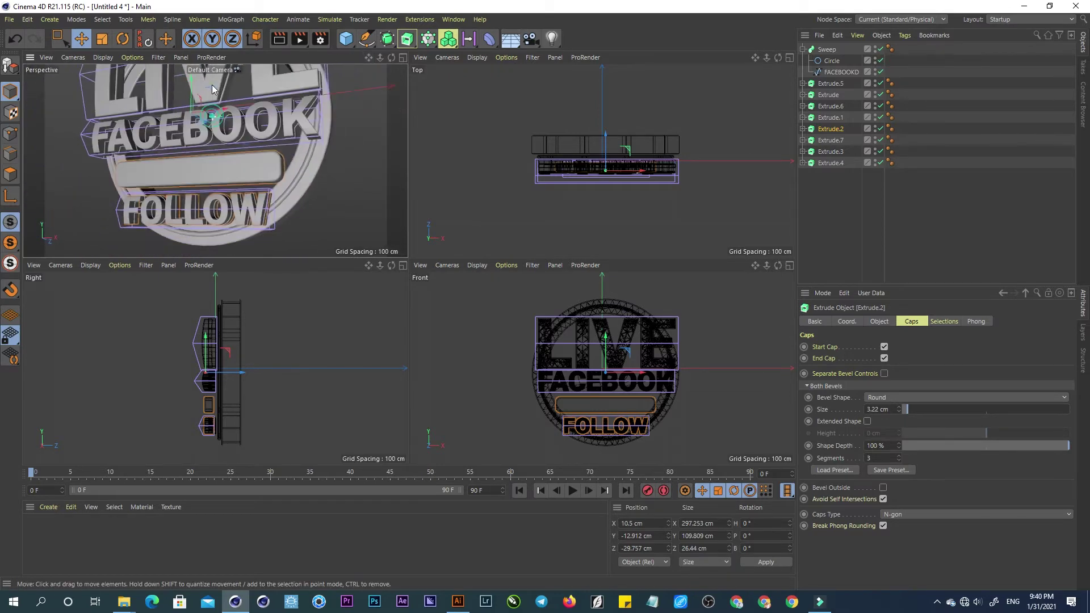
left_click(401, 58)
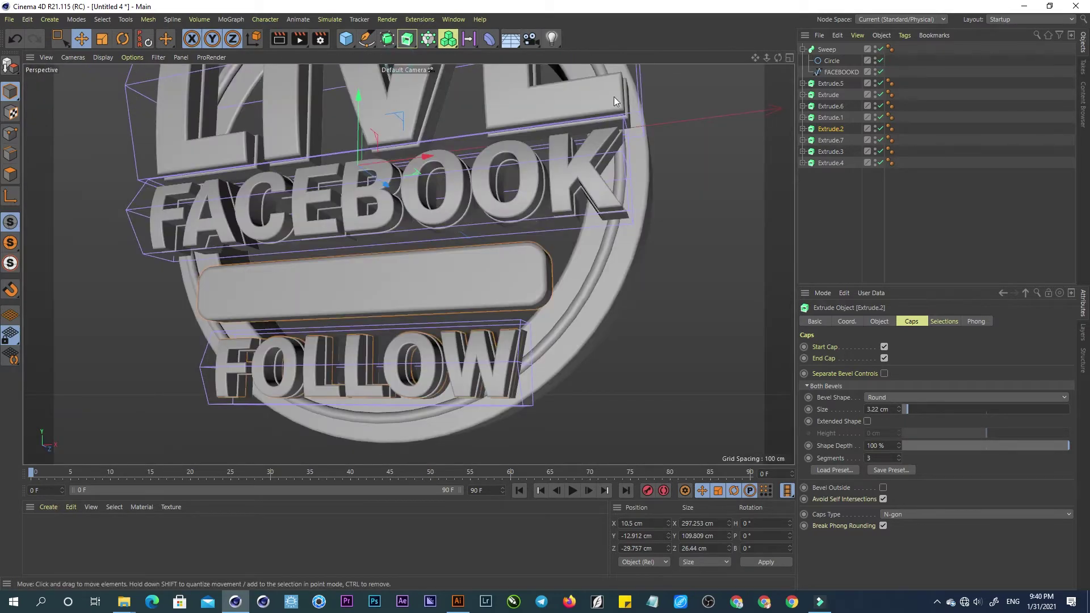
left_click_drag(771, 57, 721, 47)
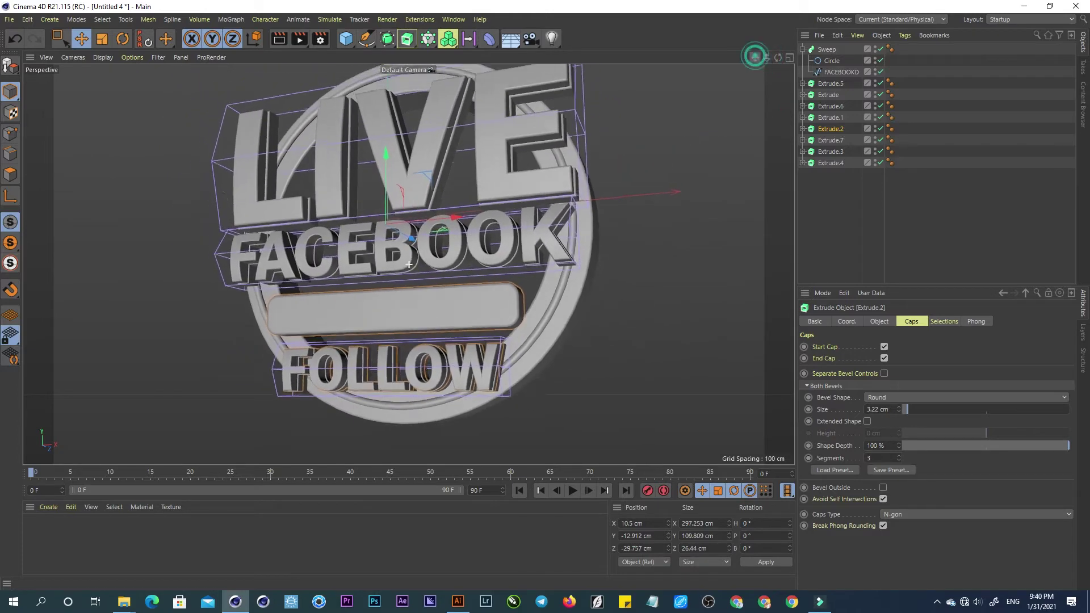
mouse_move(496, 124)
left_mouse_down("alt")
mouse_move(456, 131)
mouse_move(447, 108)
mouse_move(459, 107)
left_mouse_up("alt")
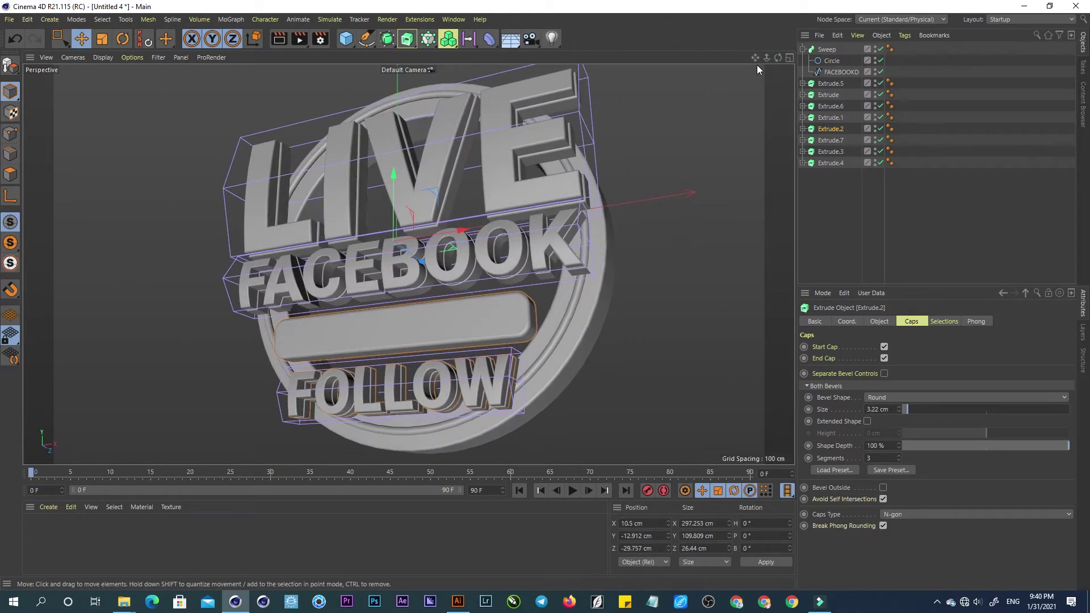
left_click_drag(758, 65, 646, 109, "alt")
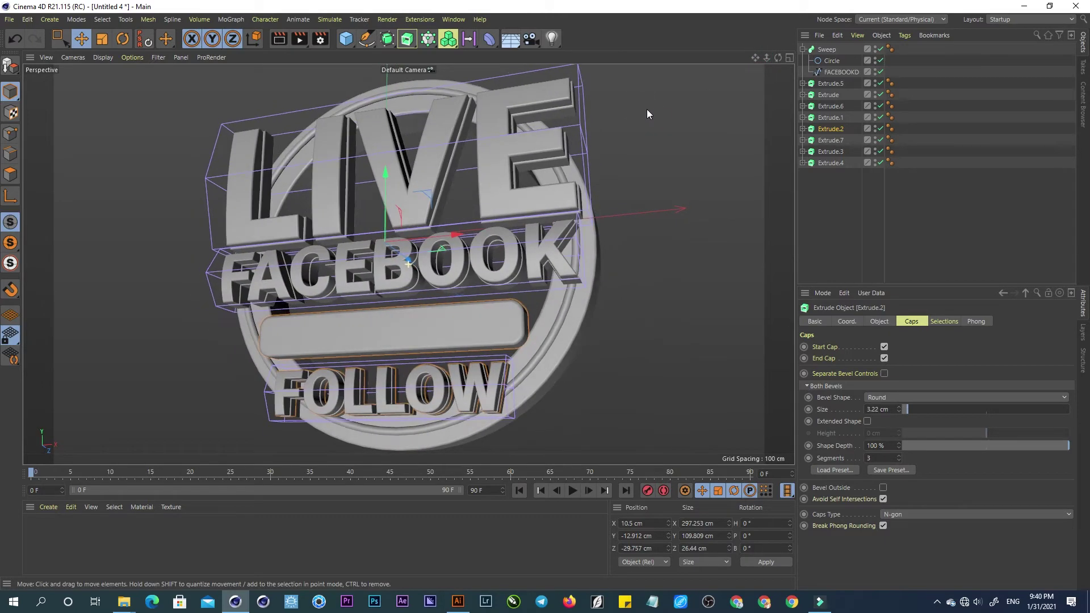
Move the bar and ring extrusions to the end of the list and select the six lettering extrusions.
left_click(828, 83)
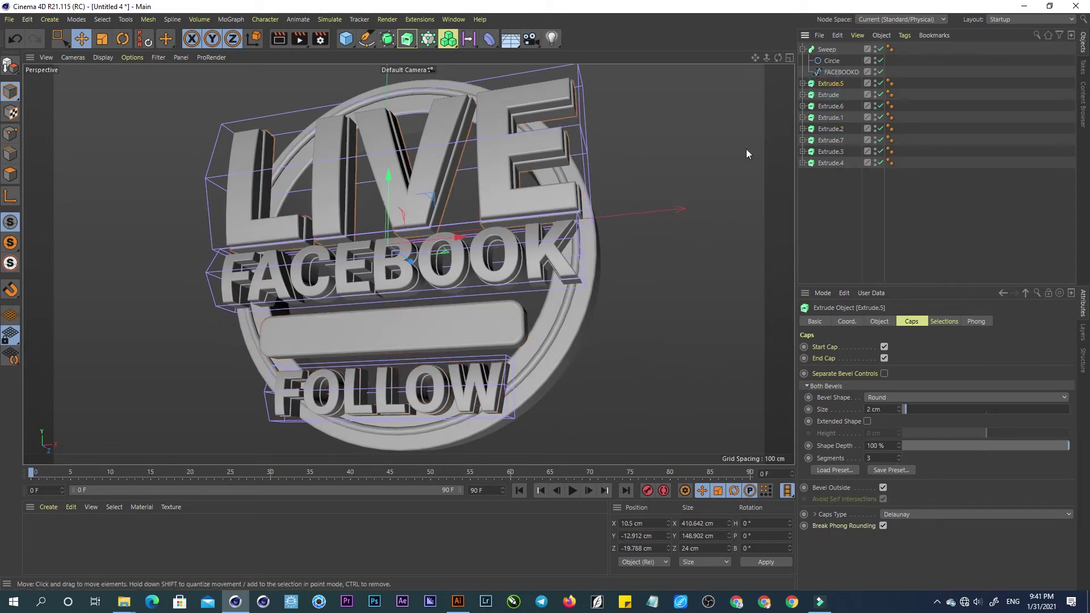
left_click(578, 314)
left_click(492, 329, "shift")
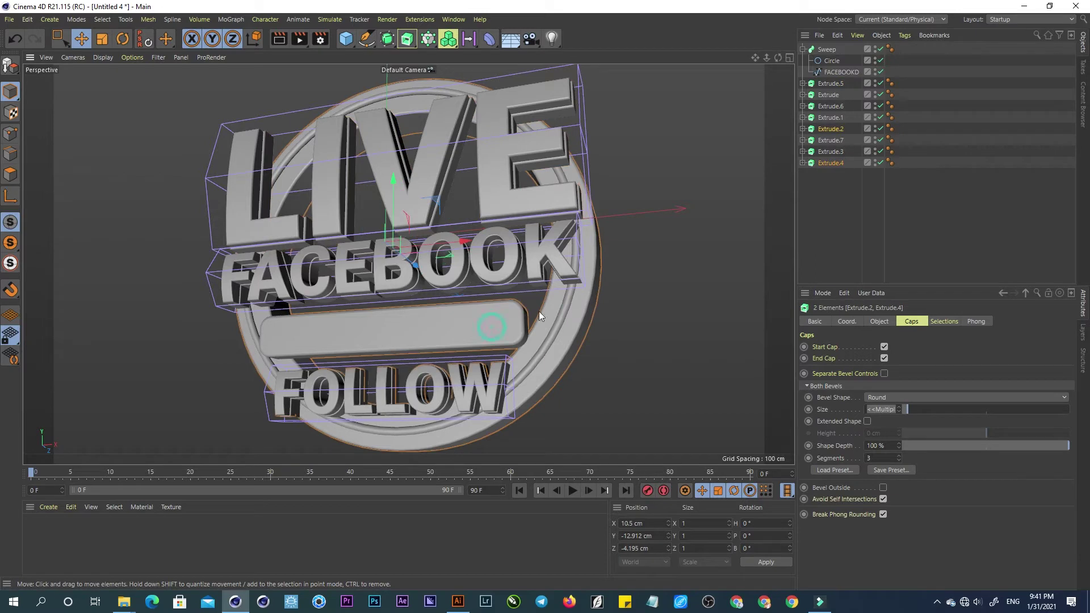
left_click_drag(825, 163, 816, 194)
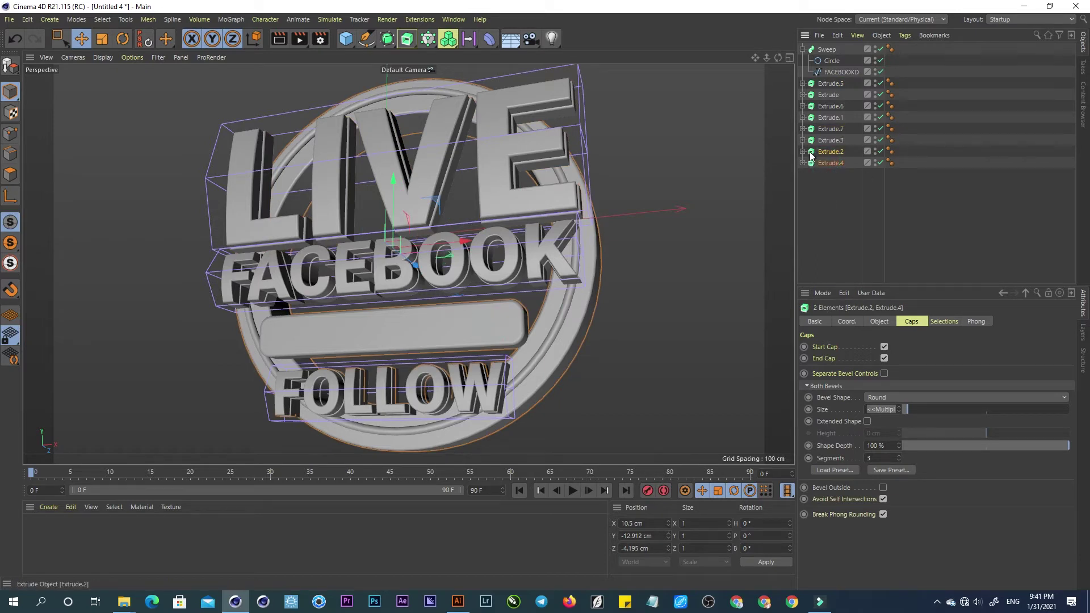
left_click(829, 140)
left_click(830, 83, "shift")
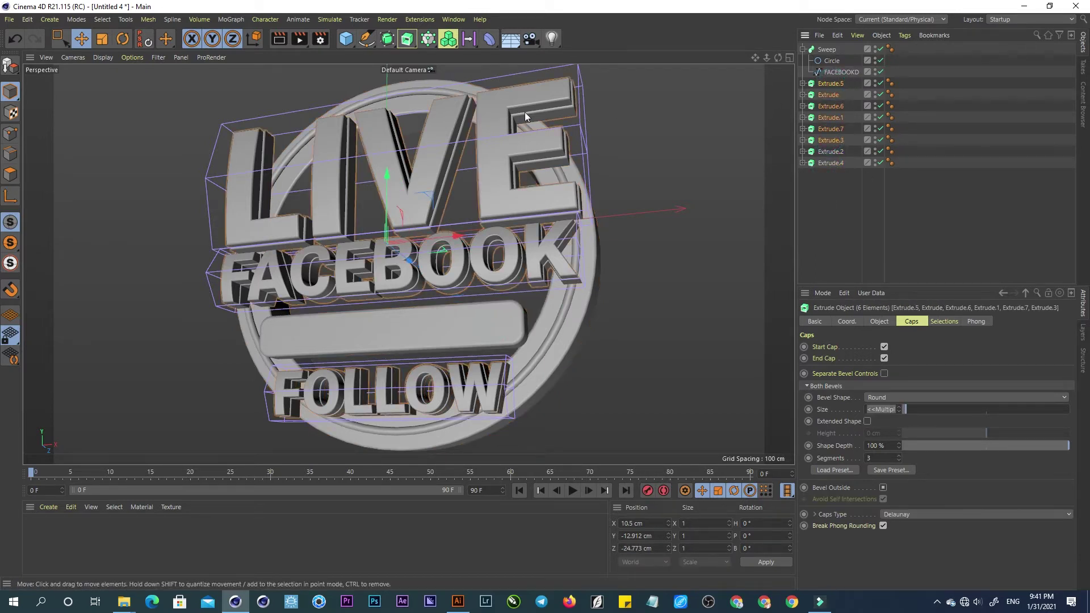
Wrap each of the six lettering extrusions in a Subdivision Surface and test-render a region.
left_click(388, 40, "alt")
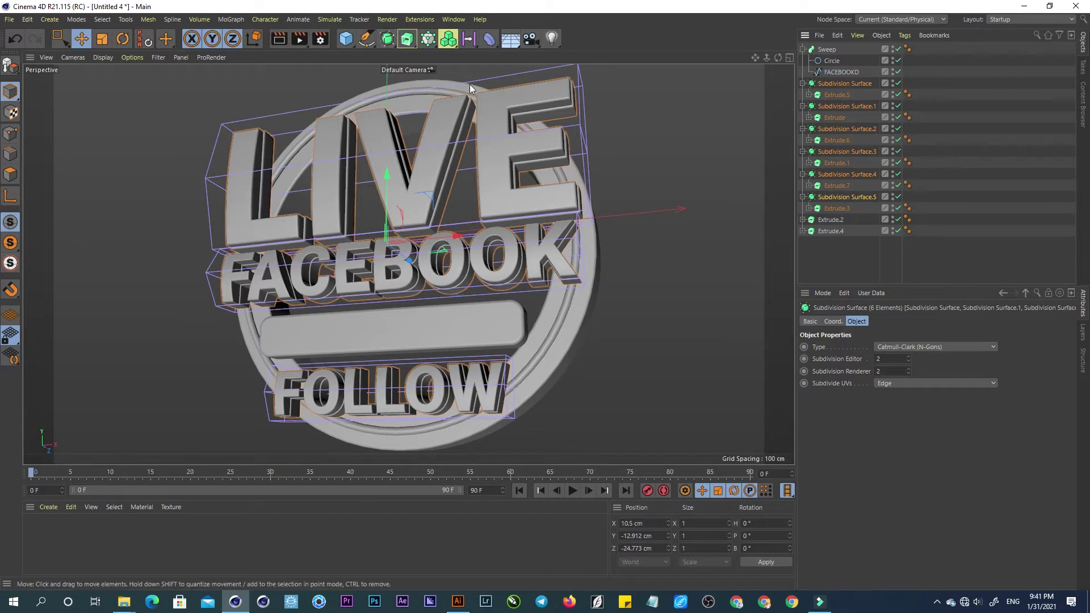
left_click_drag(300, 38, 345, 75)
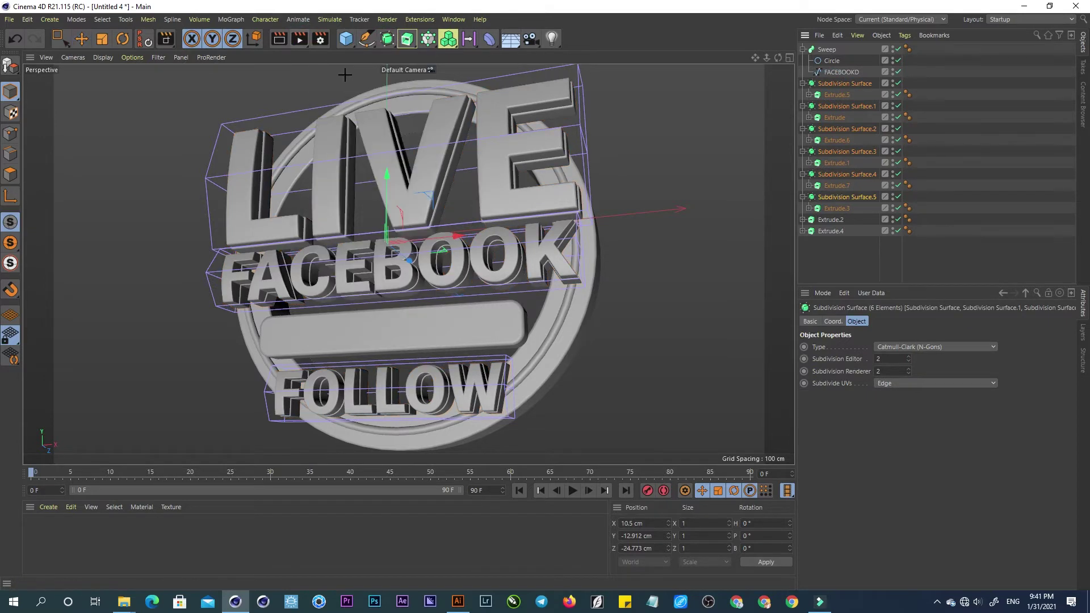
left_click_drag(366, 121, 625, 435)
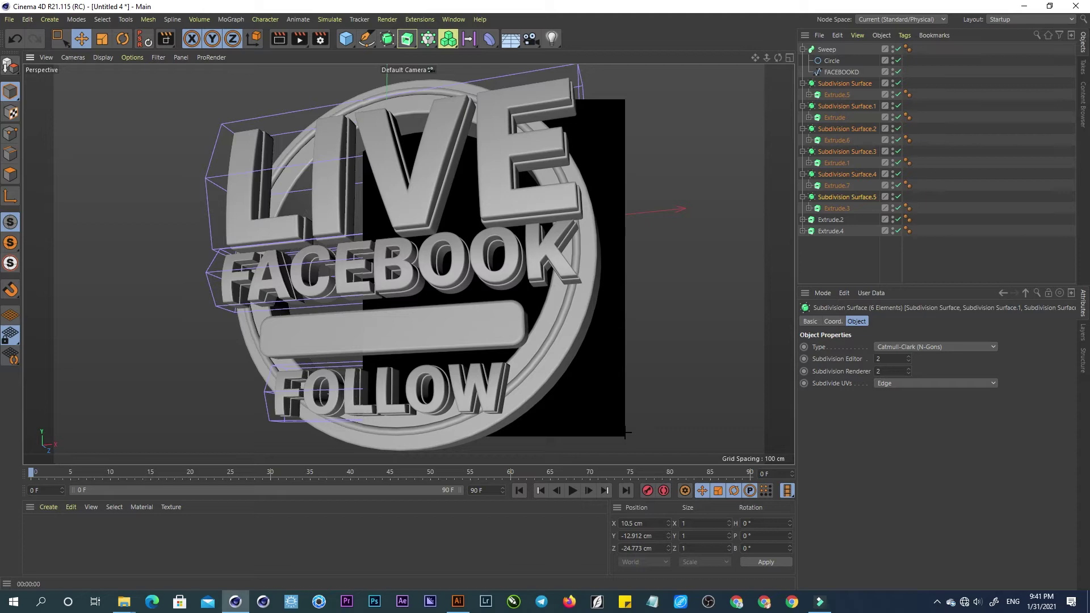
left_click(604, 373)
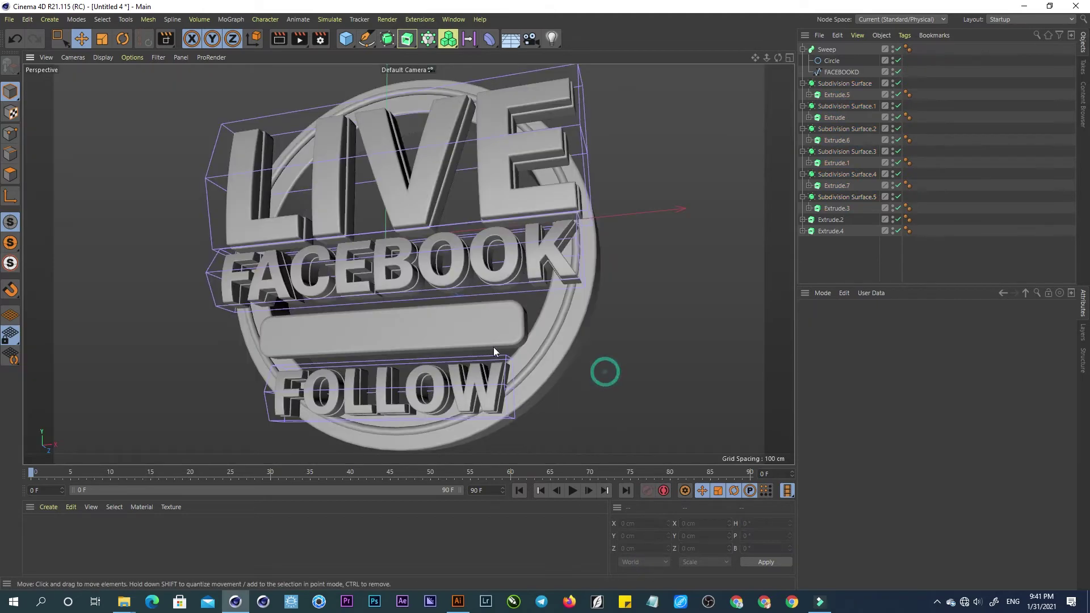
Save the project to the Desktop as FACEBOOK LIVE.c4d.
left_click(9, 20)
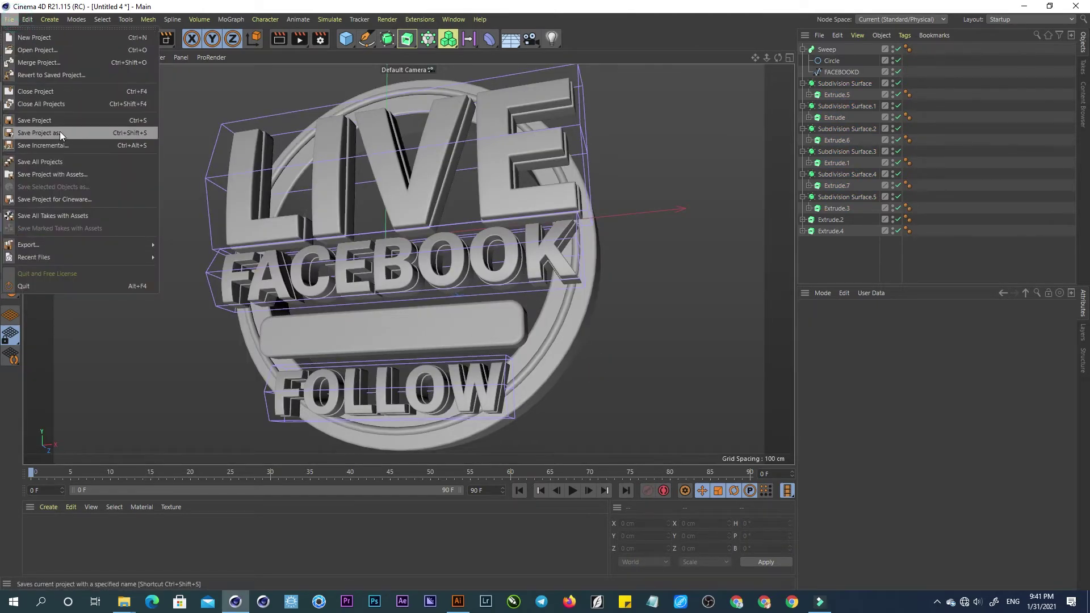
left_click(42, 122)
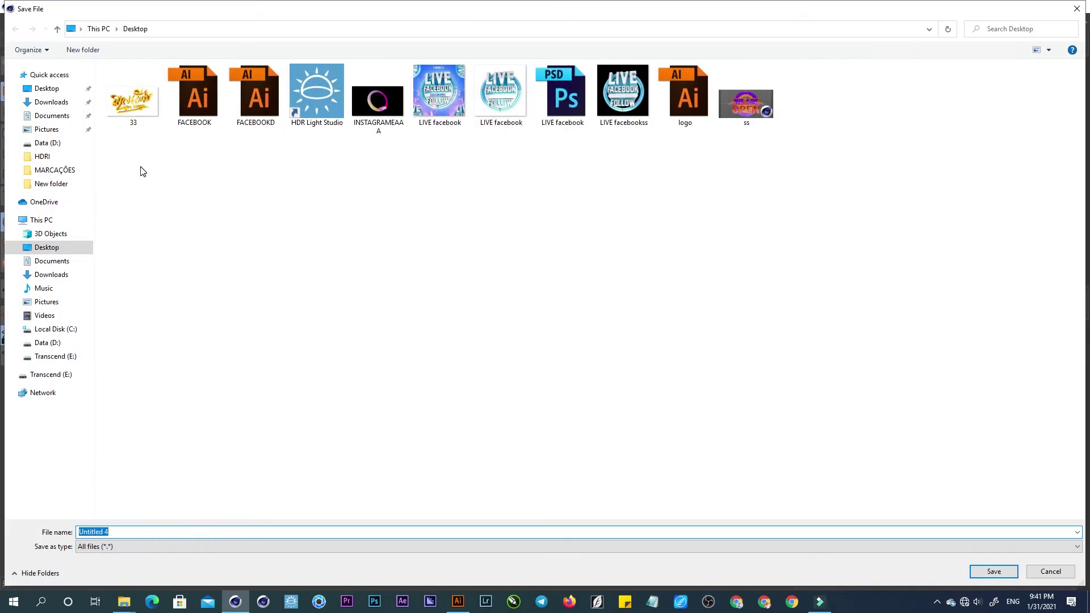
type("FACEBOO")
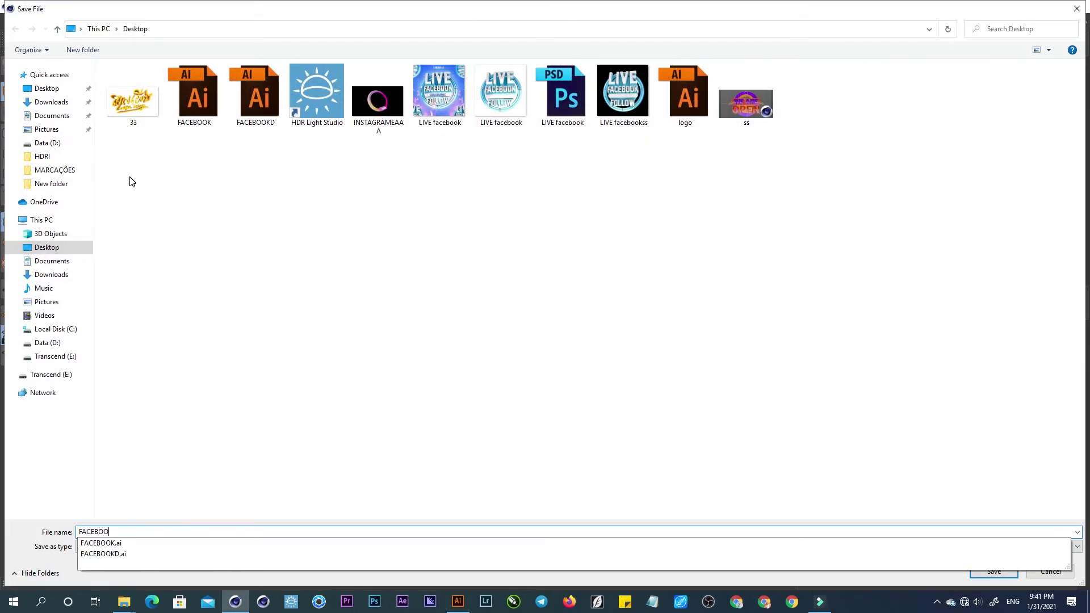
type("K LIVE")
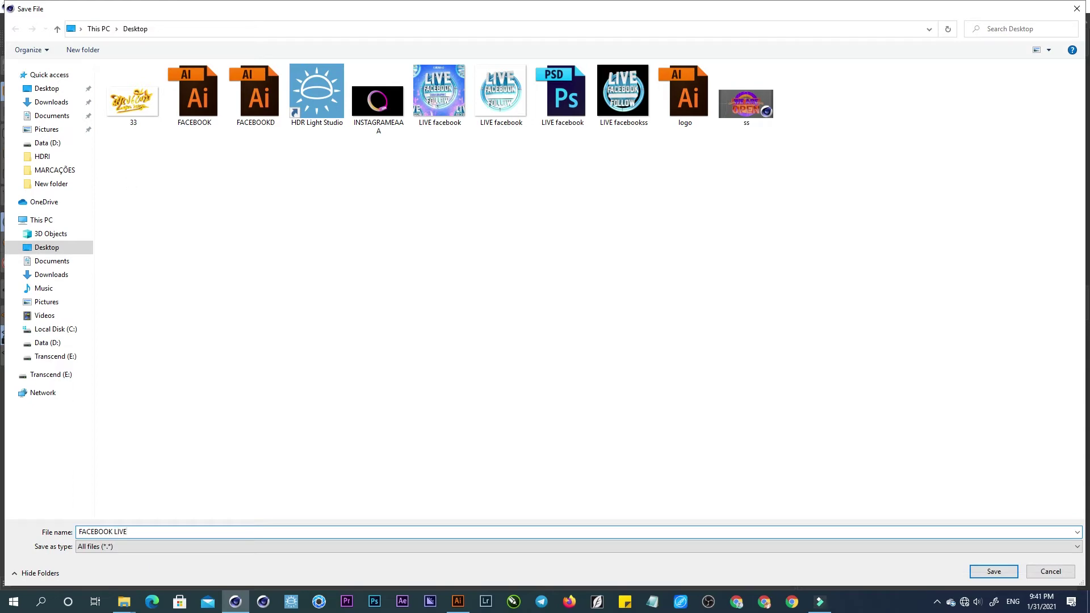
key("Return")
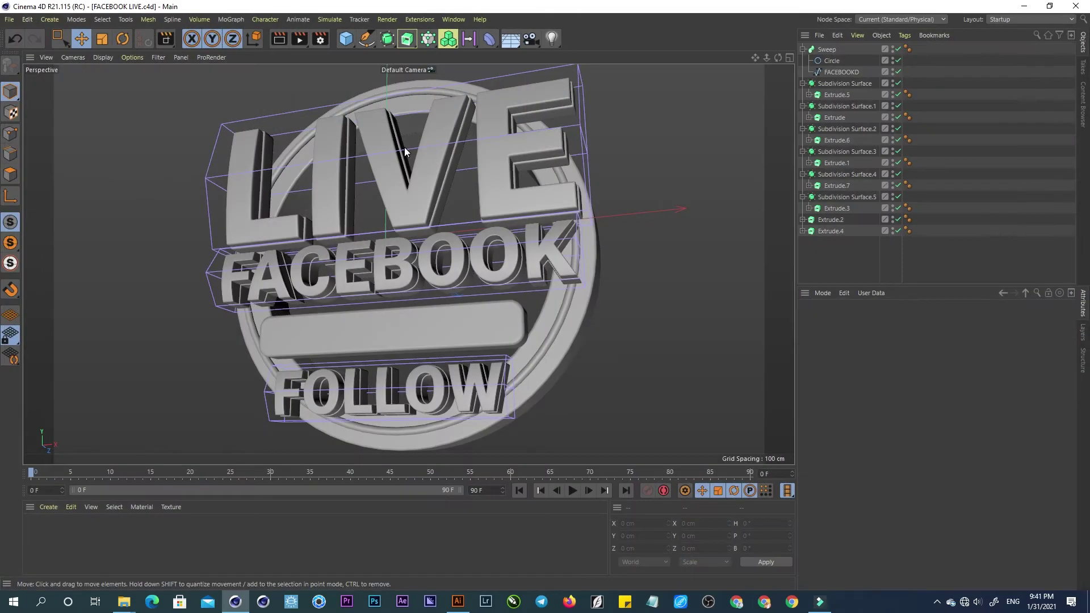
Duplicate the outer ring extrusion and scale the copy down to 240.824 cm.
mouse_move(391, 210)
left_mouse_down("alt")
mouse_move(383, 226)
mouse_move(475, 293)
mouse_move(485, 325)
left_mouse_up("alt")
left_click(499, 326)
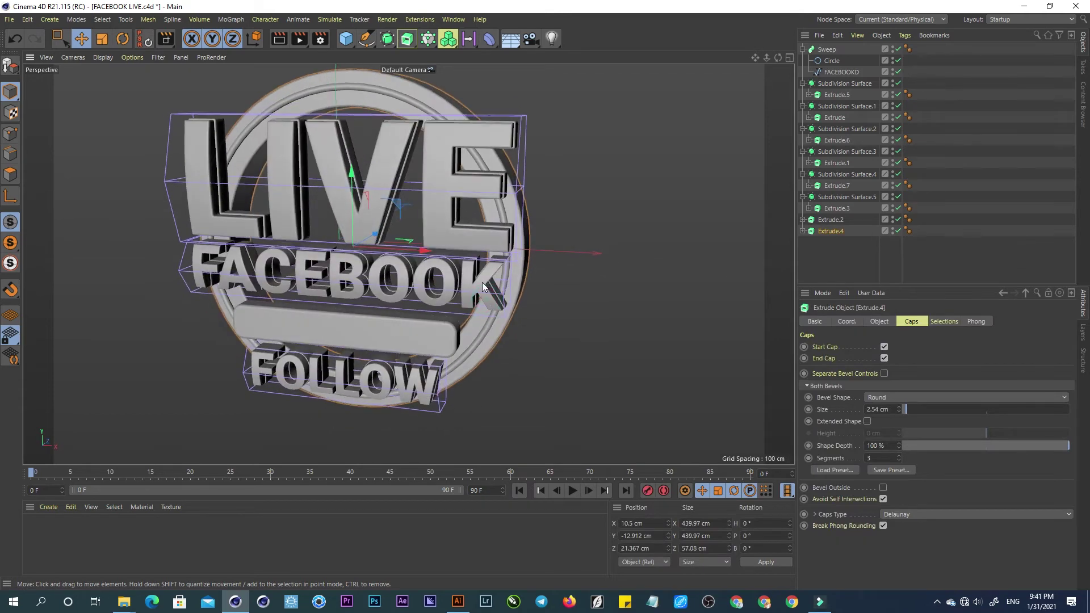
left_click_drag(481, 286, 493, 269, "alt")
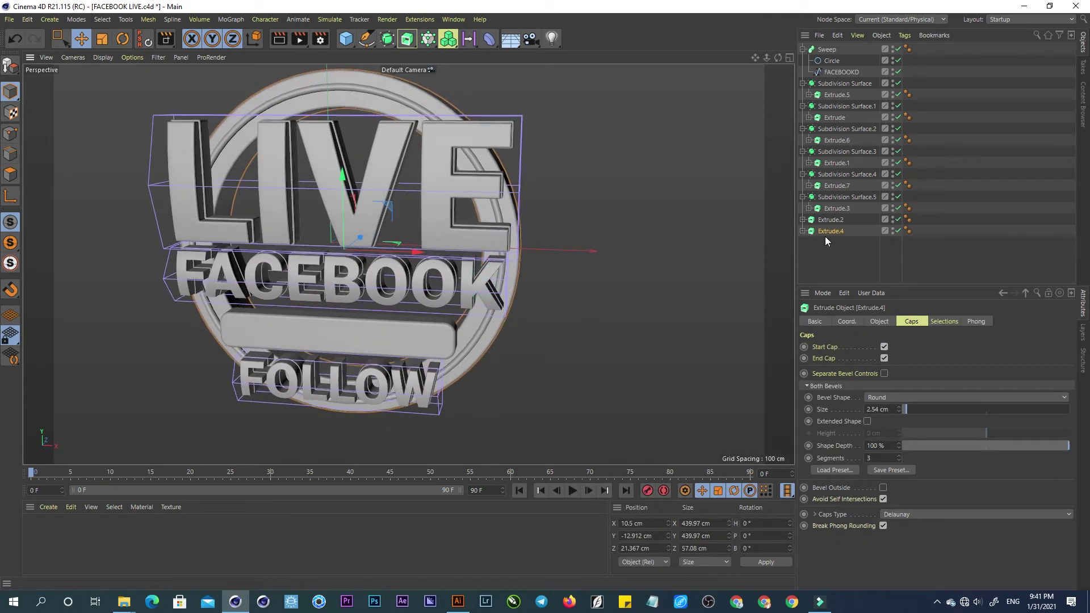
left_click(407, 39)
key("t")
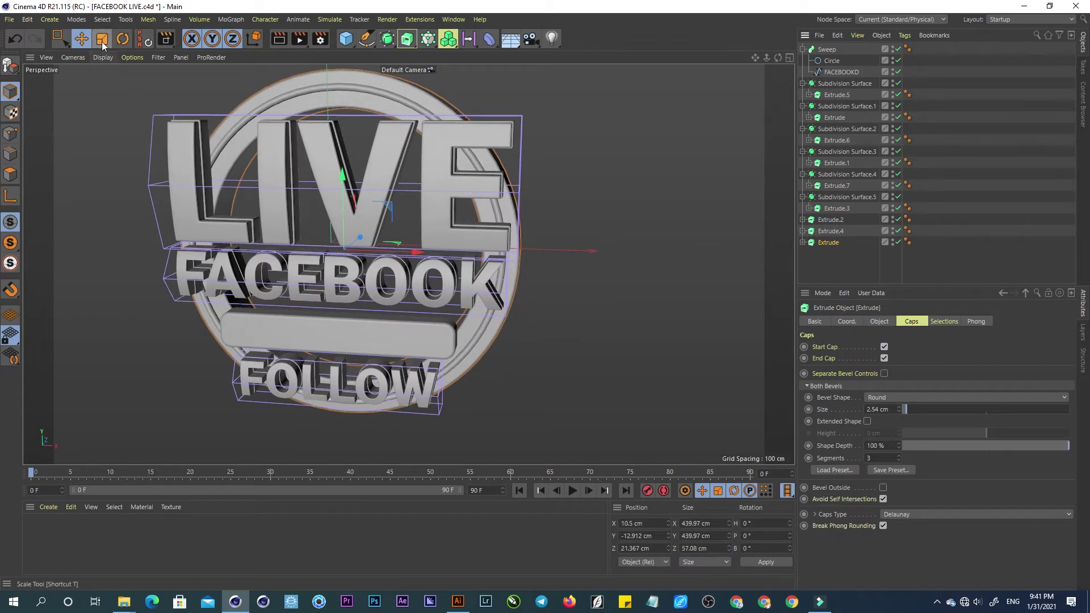
left_click_drag(516, 206, 395, 233)
mouse_move(454, 205)
left_mouse_down()
mouse_move(390, 217)
mouse_move(407, 209)
left_mouse_up()
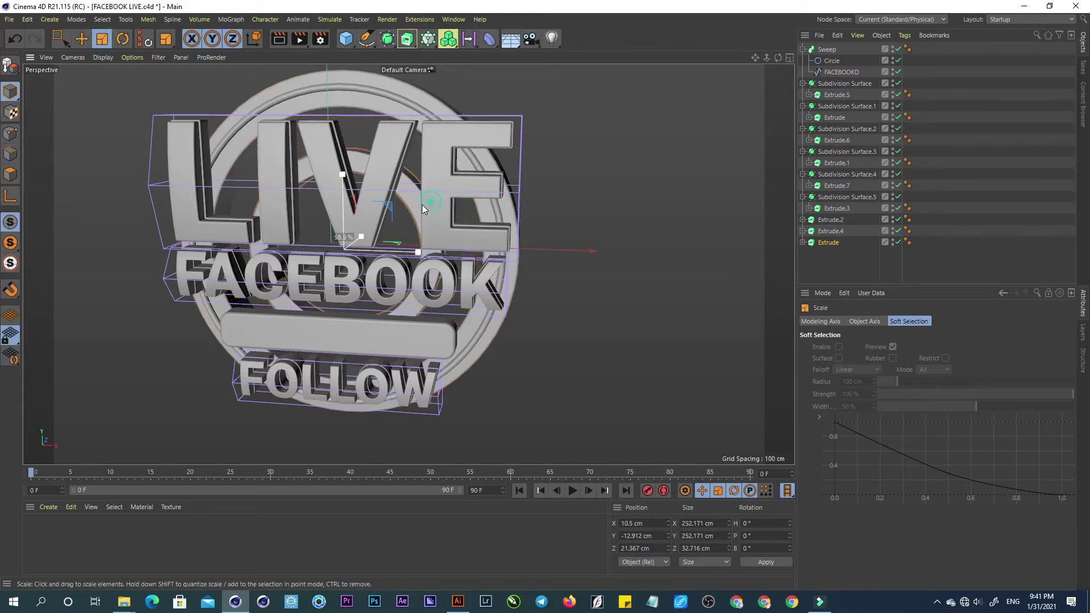
left_click(802, 243)
left_click(839, 254)
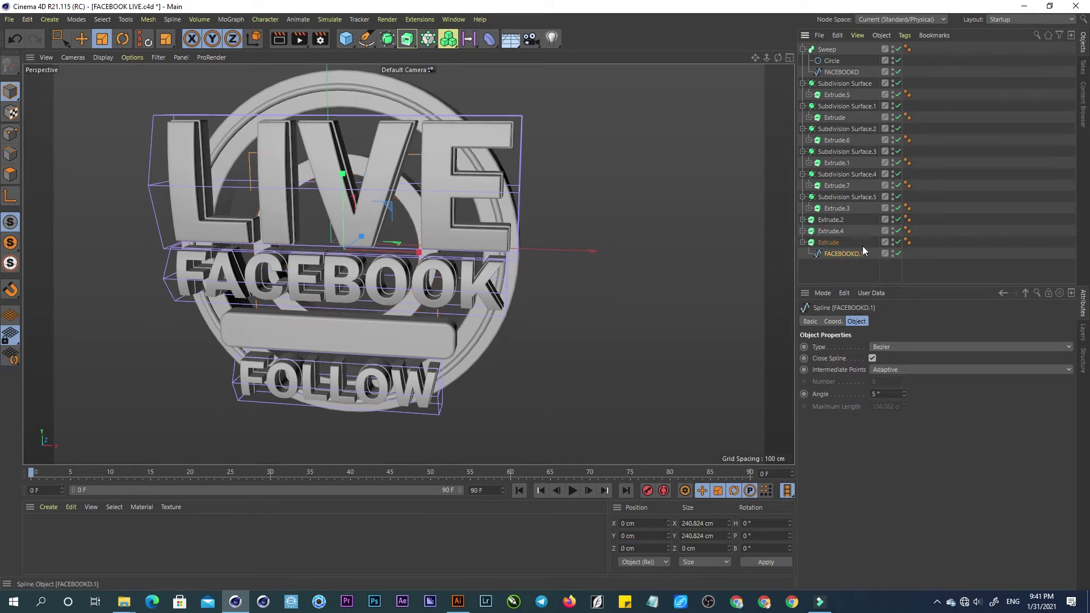
Disable the copied extrusion and scale its spline's inner-circle points down to 45.328 cm.
left_click(898, 242)
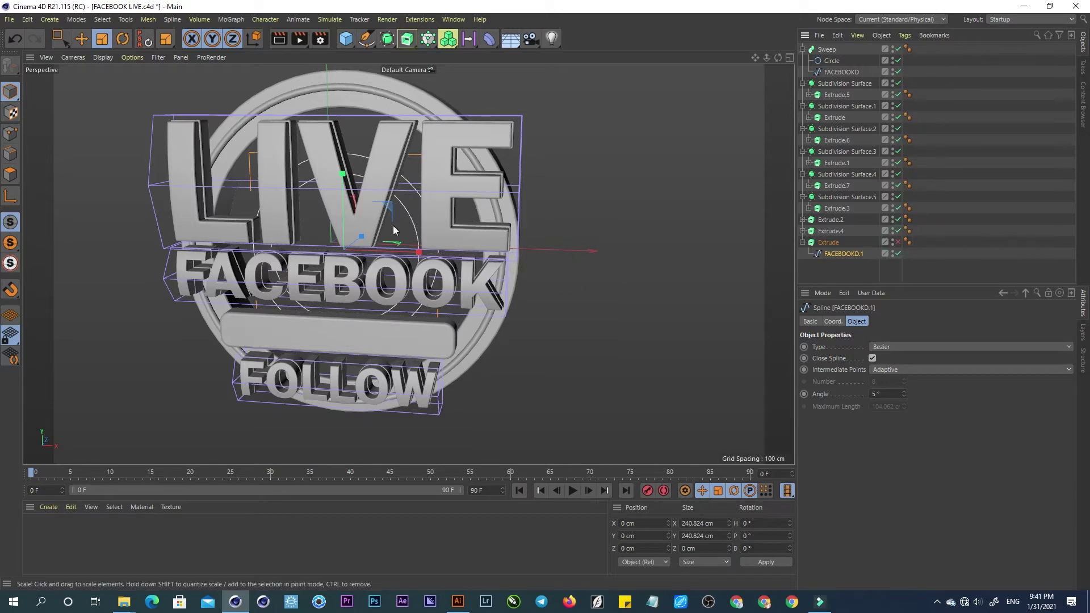
left_click(10, 134)
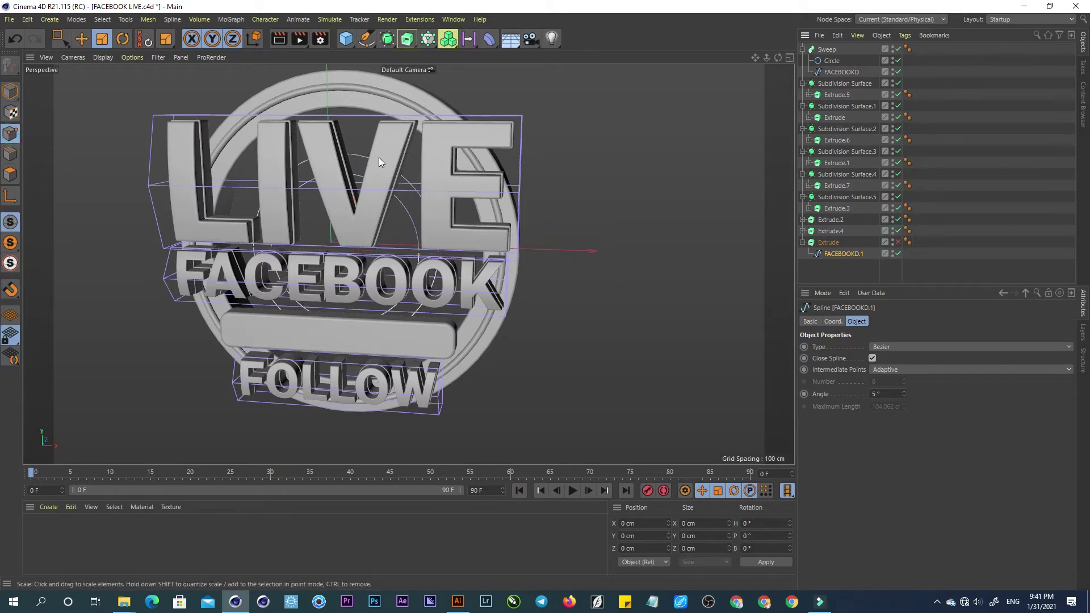
left_click(419, 253)
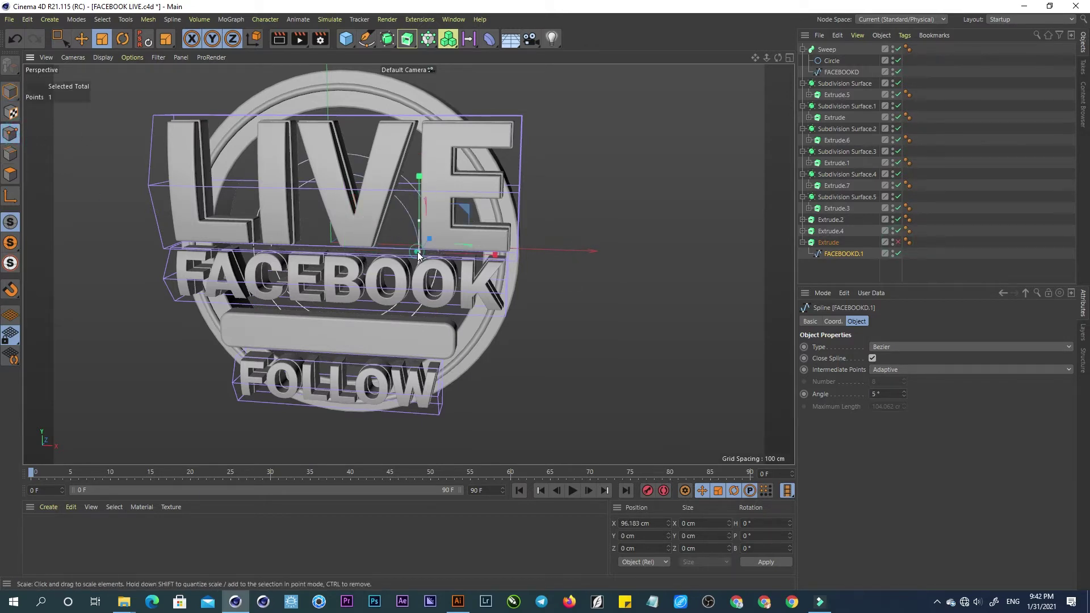
right_click(387, 226)
left_click(408, 267)
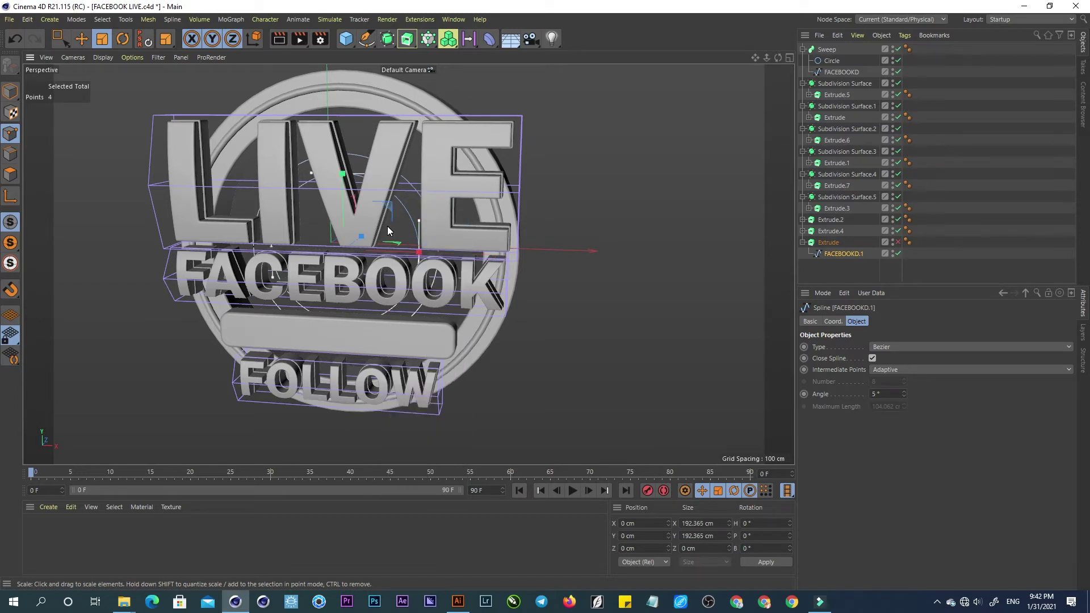
left_click(102, 41)
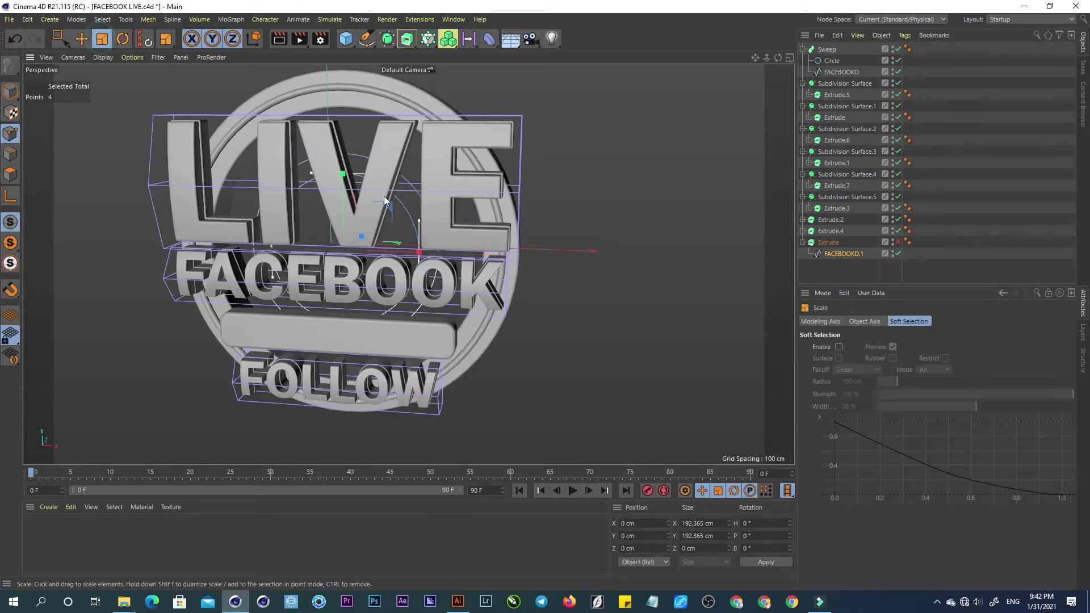
left_click_drag(412, 196, 275, 237)
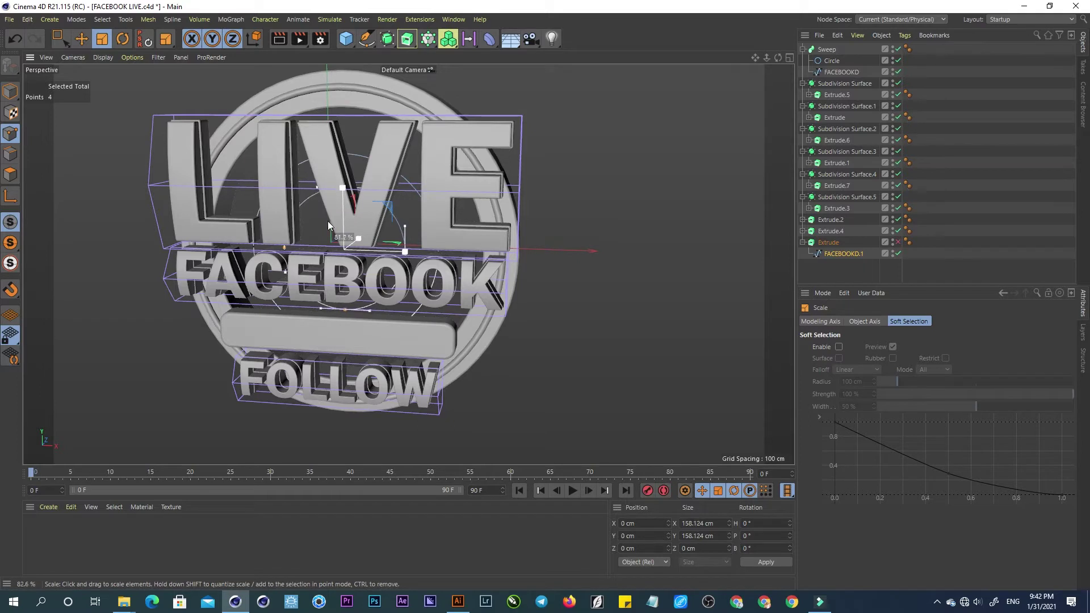
left_click_drag(291, 242, 341, 226)
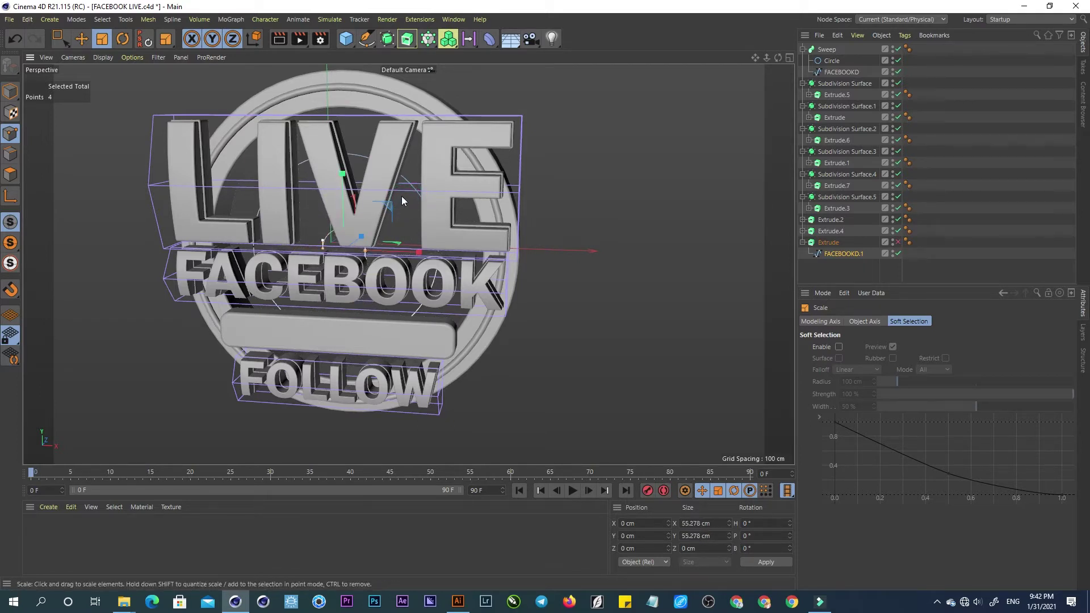
left_click_drag(342, 226, 328, 239)
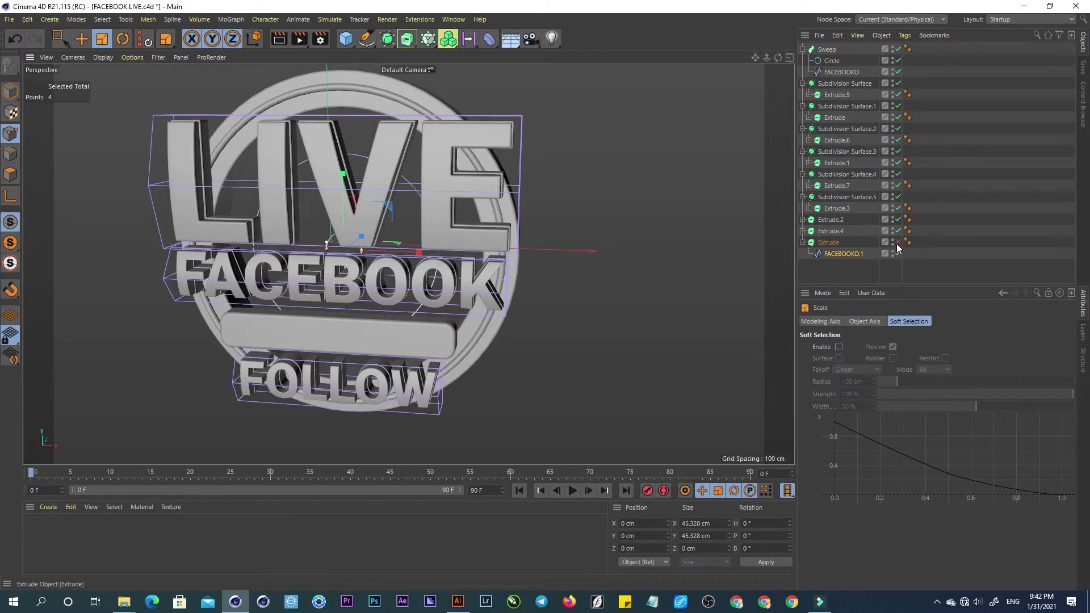
mouse_move(370, 203)
left_mouse_down("alt")
mouse_move(290, 210)
mouse_move(348, 176)
mouse_move(323, 226)
mouse_move(335, 229)
left_mouse_up("alt")
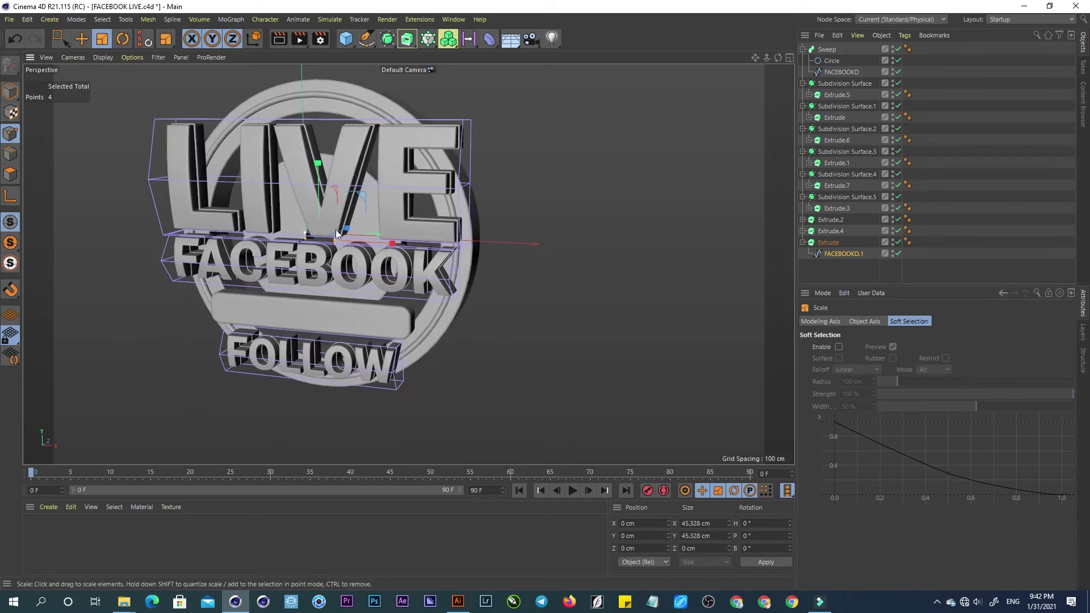
Re-enable the copied extrusion in Model mode and review its 1.817 cm round-bevelled inner disc.
left_click(829, 243)
left_click(12, 89)
mouse_move(322, 192)
left_mouse_down("alt")
mouse_move(405, 210)
mouse_move(384, 223)
mouse_move(445, 203)
mouse_move(380, 208)
mouse_move(443, 202)
mouse_move(401, 206)
mouse_move(340, 181)
mouse_move(369, 171)
mouse_move(347, 179)
mouse_move(468, 195)
mouse_move(322, 173)
mouse_move(331, 220)
mouse_move(370, 216)
mouse_move(260, 271)
mouse_move(329, 241)
mouse_move(407, 230)
mouse_move(377, 226)
mouse_move(392, 218)
left_mouse_up("alt")
mouse_move(758, 57)
left_mouse_down()
mouse_move(553, 152)
mouse_move(423, 144)
mouse_move(469, 131)
mouse_move(437, 140)
mouse_move(447, 138)
left_mouse_up()
left_click_drag(761, 56, 753, 60)
left_click_drag(586, 102, 583, 104, "alt")
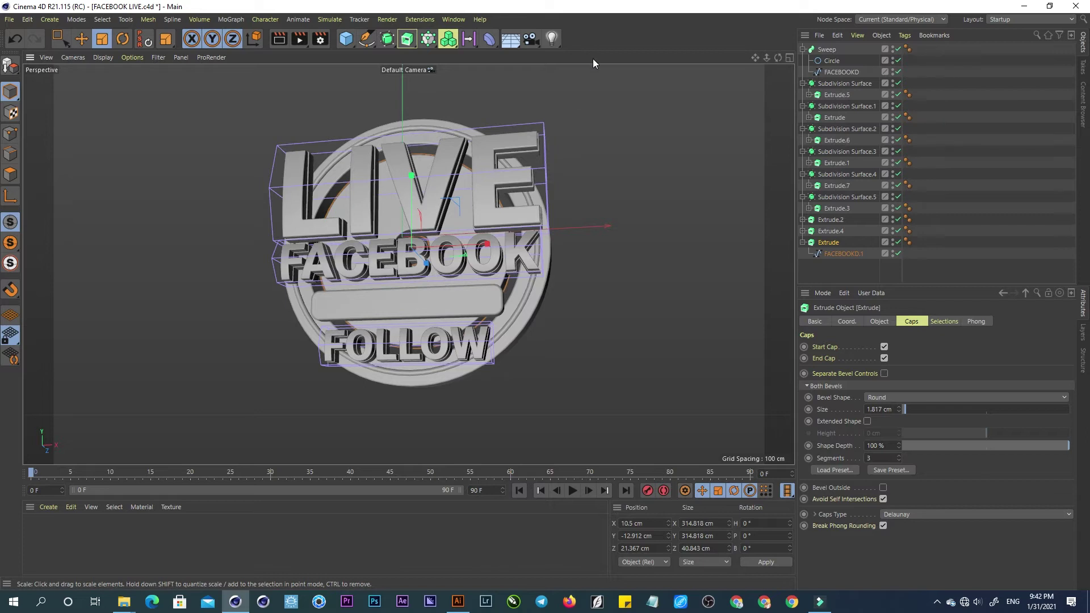
Save the project, add a new camera and look through it.
left_click(9, 19)
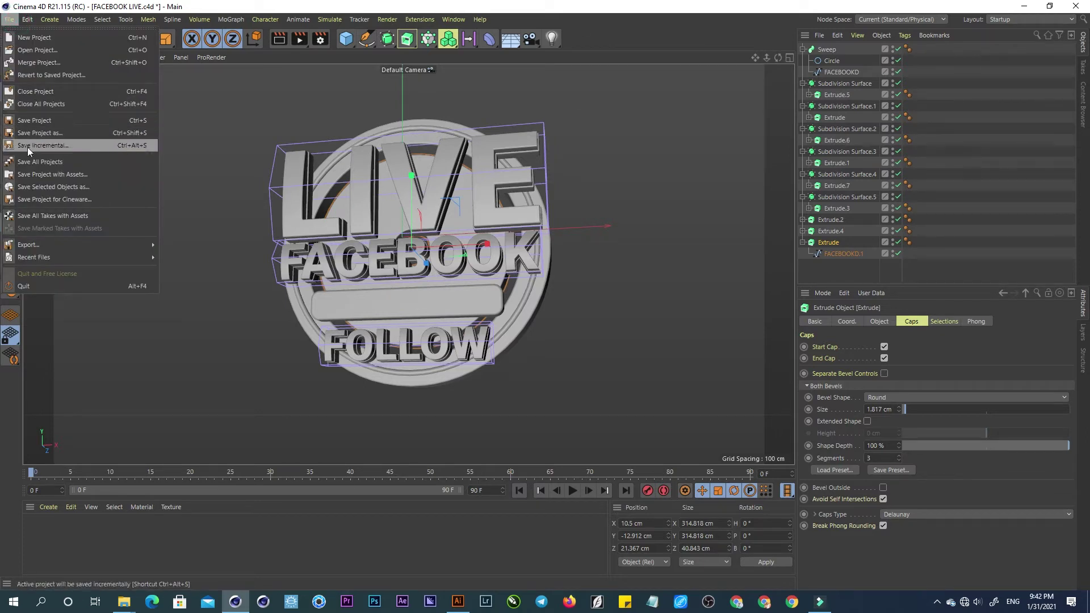
left_click(48, 121)
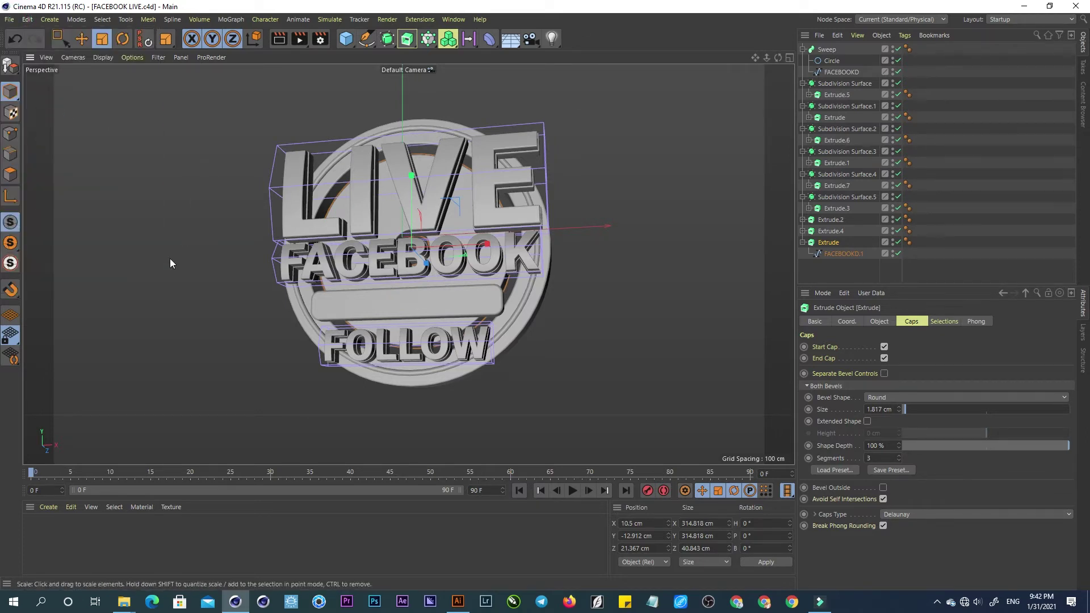
left_click(528, 41)
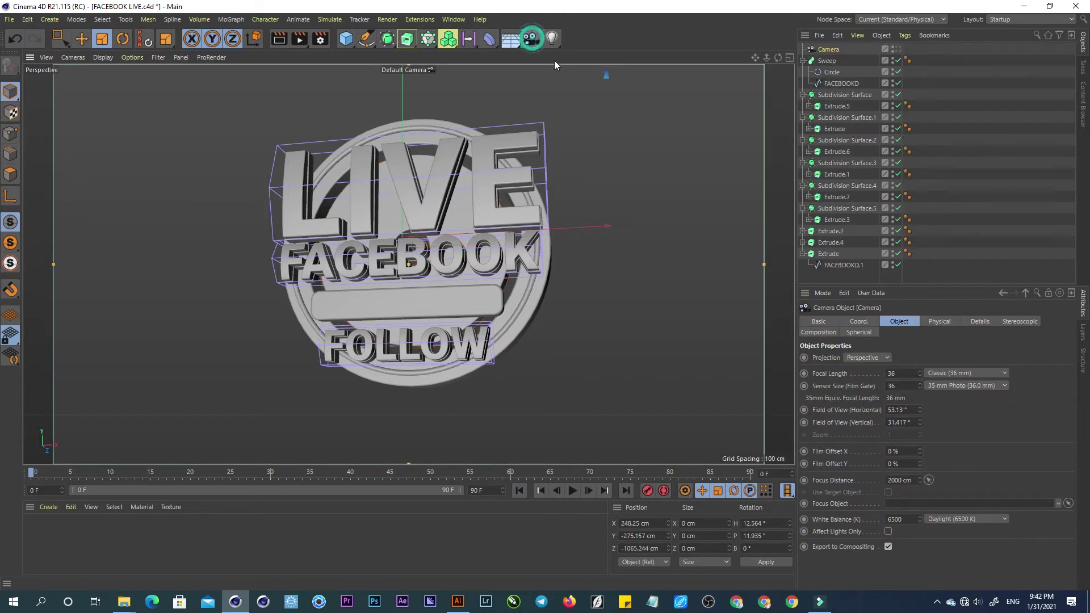
left_click(899, 50)
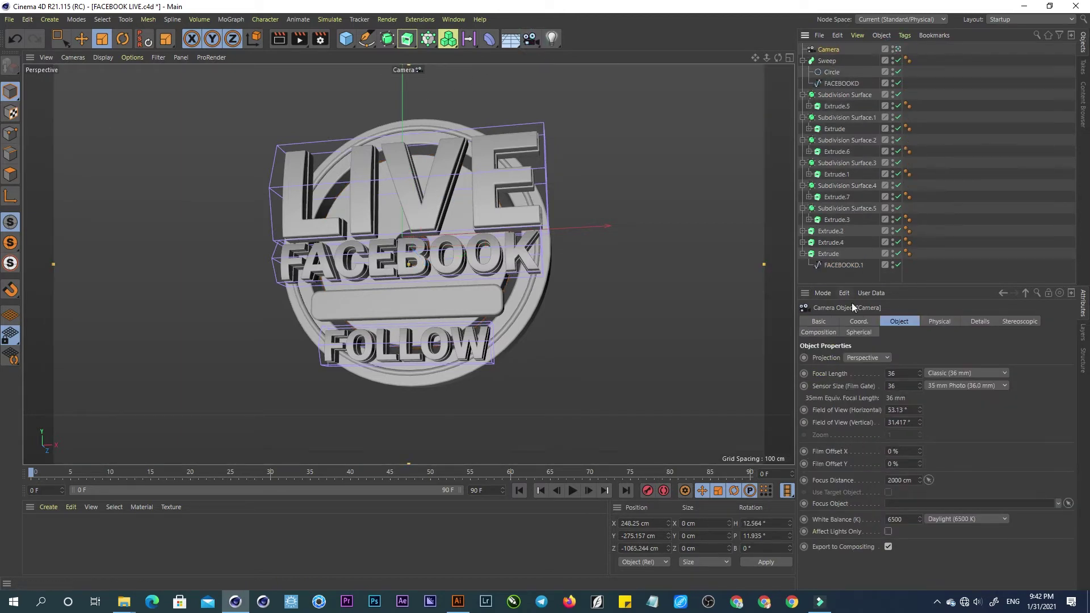
Zero the camera's pitch, heading, X and Y position, then dolly it closer to the badge.
left_click(860, 322)
left_click(999, 370)
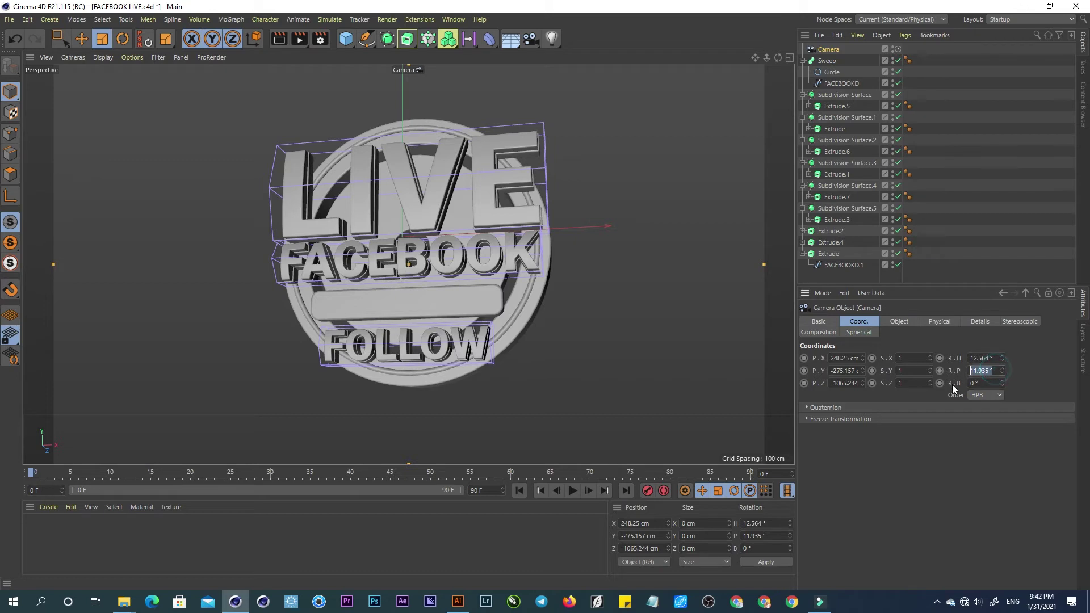
type("0")
left_click(991, 358)
type("0")
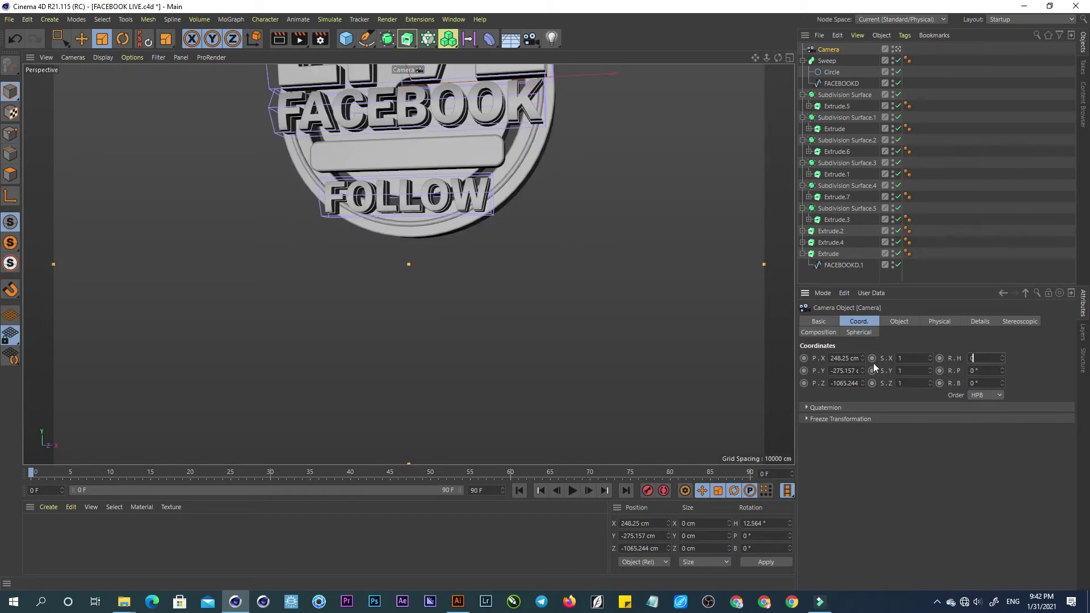
left_click(833, 358)
type("0")
left_click(833, 370)
type("0")
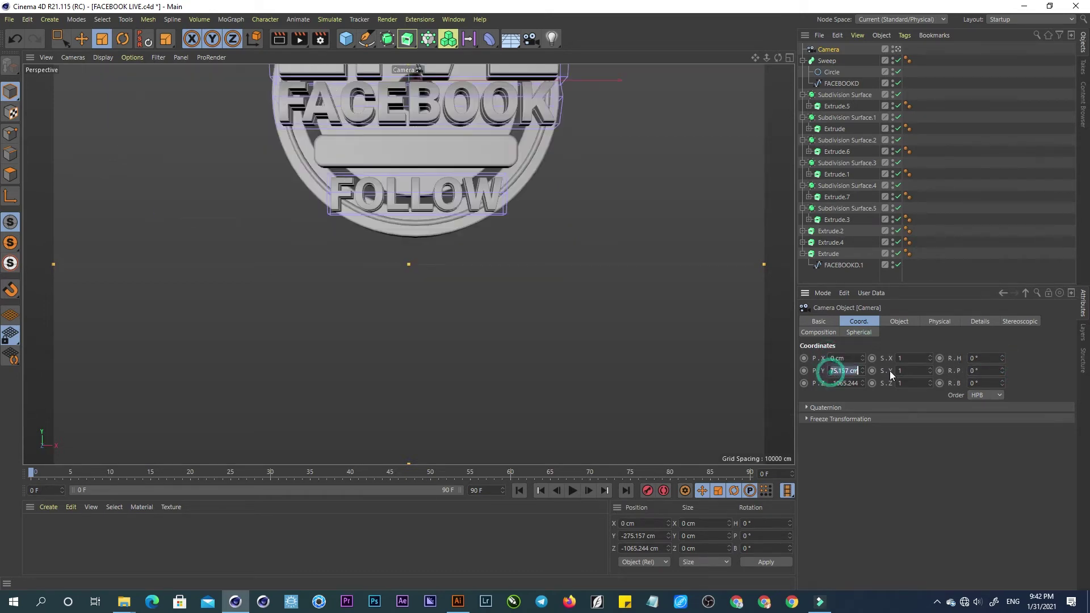
left_click(843, 384)
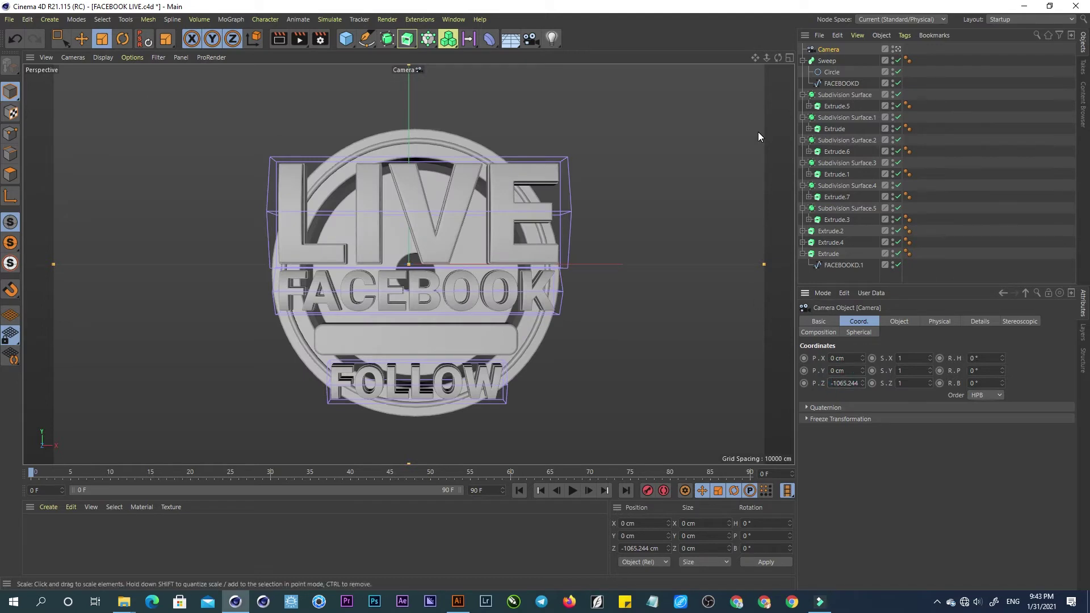
left_click_drag(766, 58, 806, 58)
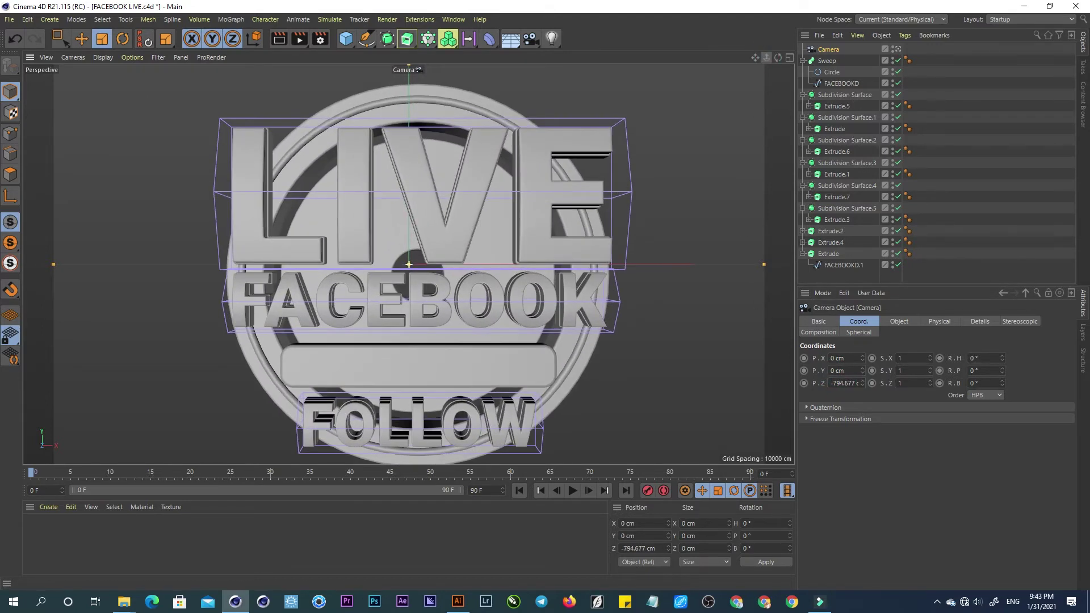
Collapse the Sweep and subdivision surface groups in the Object Manager.
left_click(803, 61)
left_click(803, 83)
left_click(802, 106)
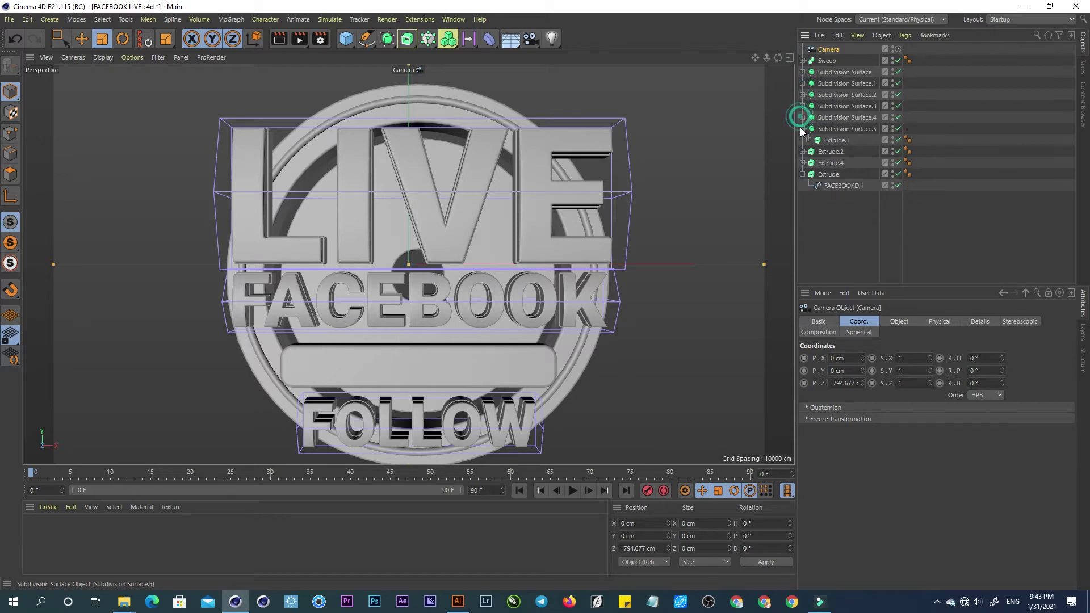
Group every badge part from Sweep to Extrude under a null named Logo.
left_click(803, 129)
left_click(803, 163)
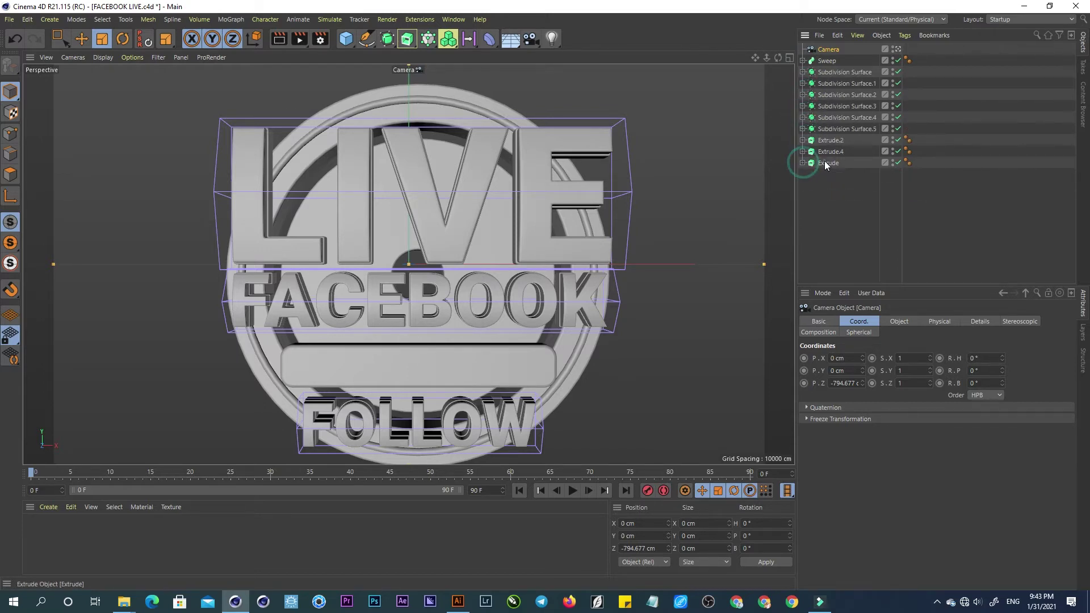
left_click(832, 61, "shift")
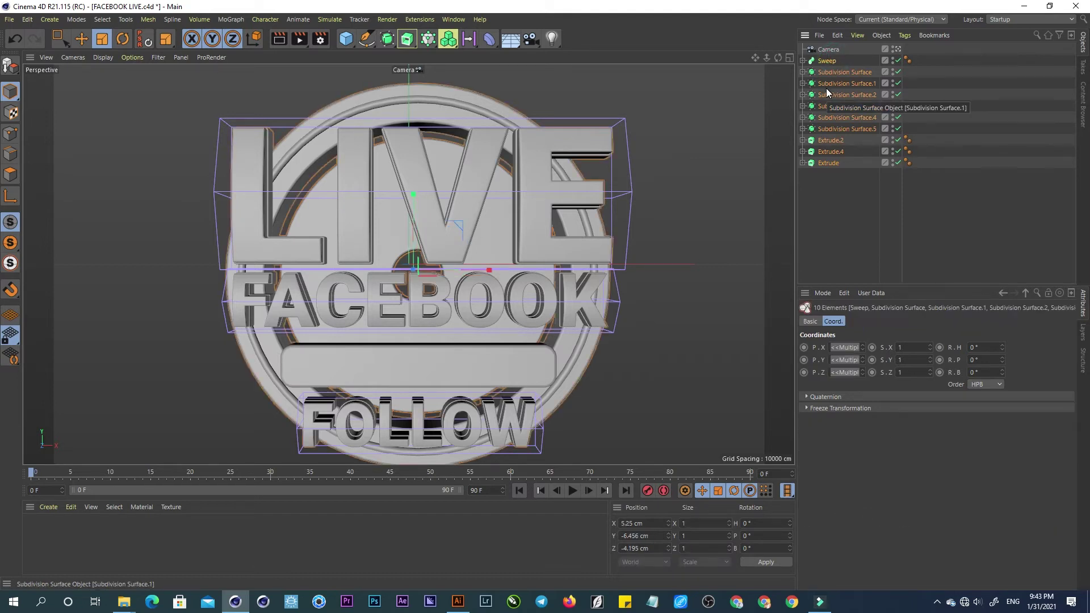
right_click(840, 119)
mouse_move(876, 129)
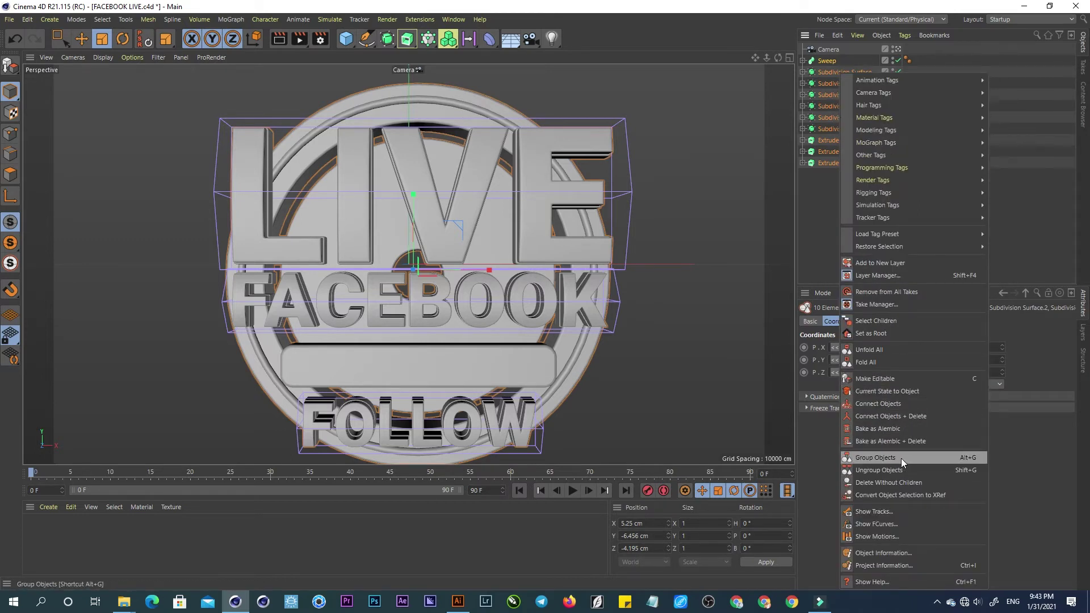
left_click(921, 459)
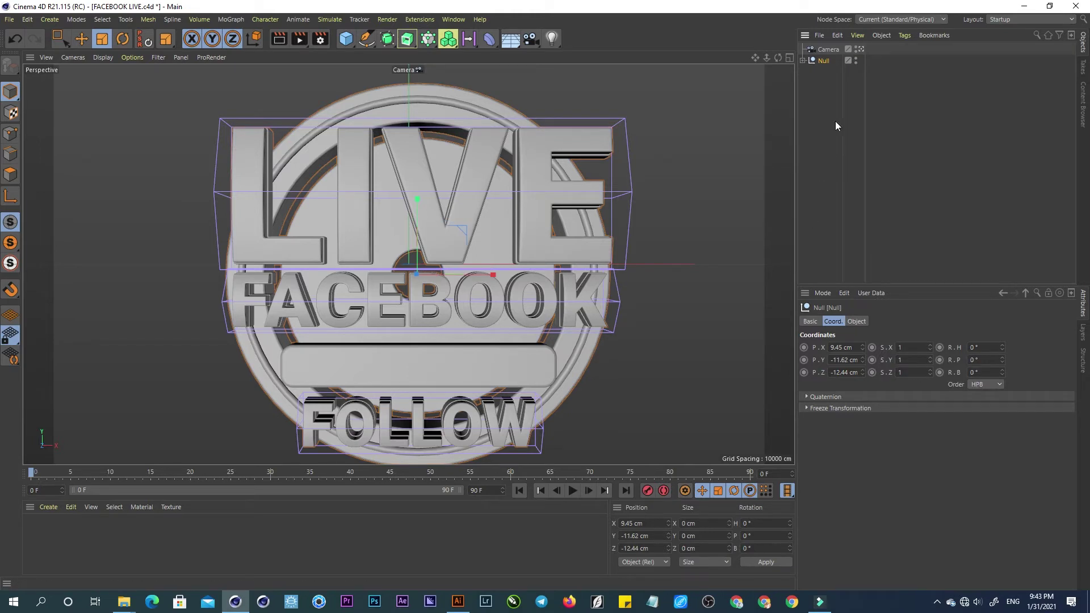
double_click(826, 61)
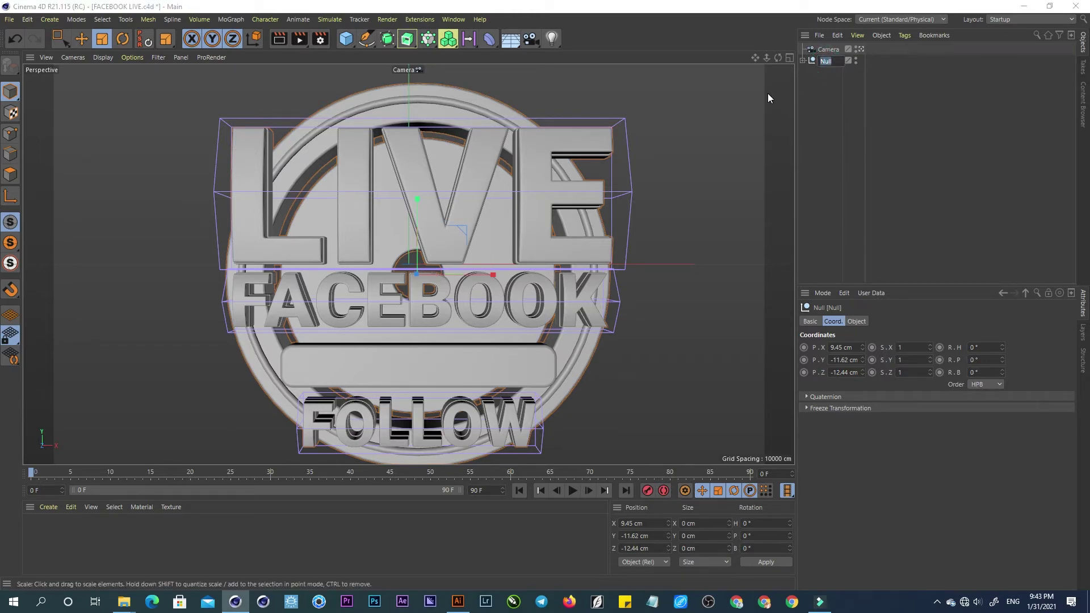
key("BackSpace")
type("Logo")
key("Return")
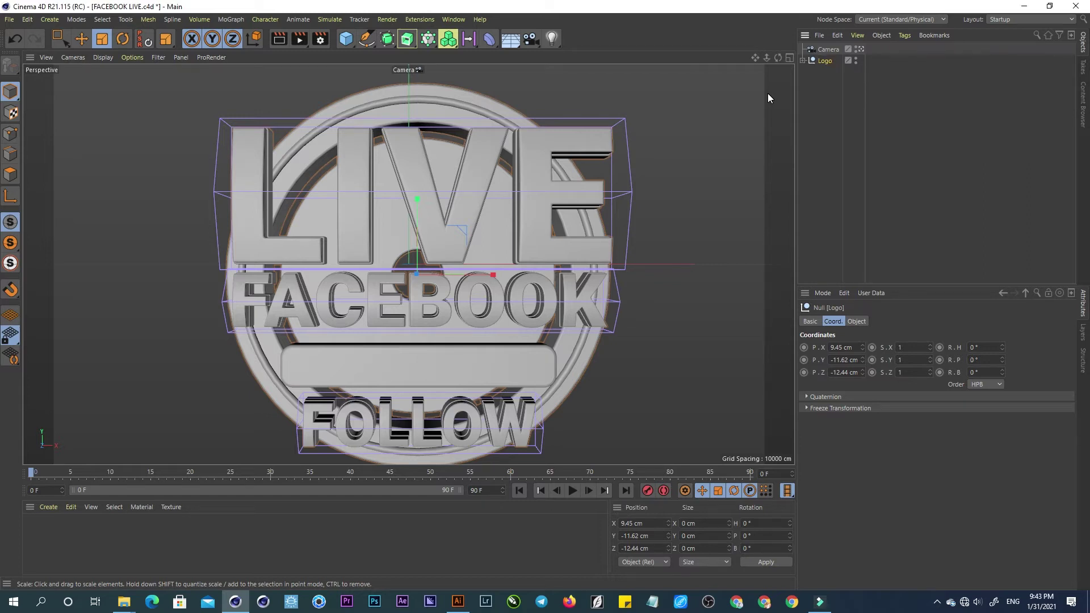
Move Logo to position X 0, Y 0, Z 0 and save the scene.
left_click(81, 38)
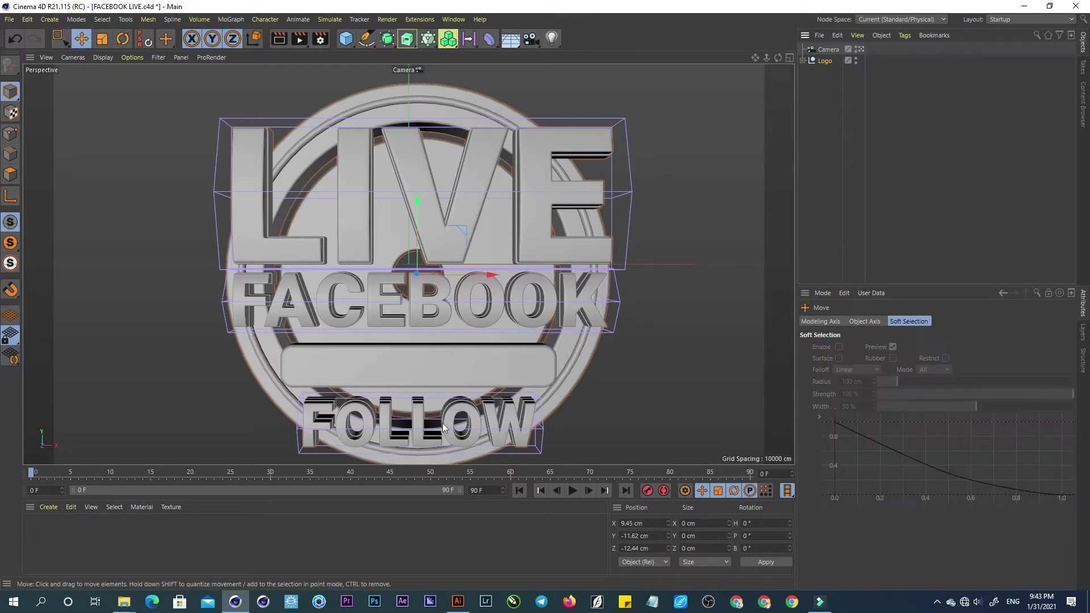
double_click(653, 523)
type("0")
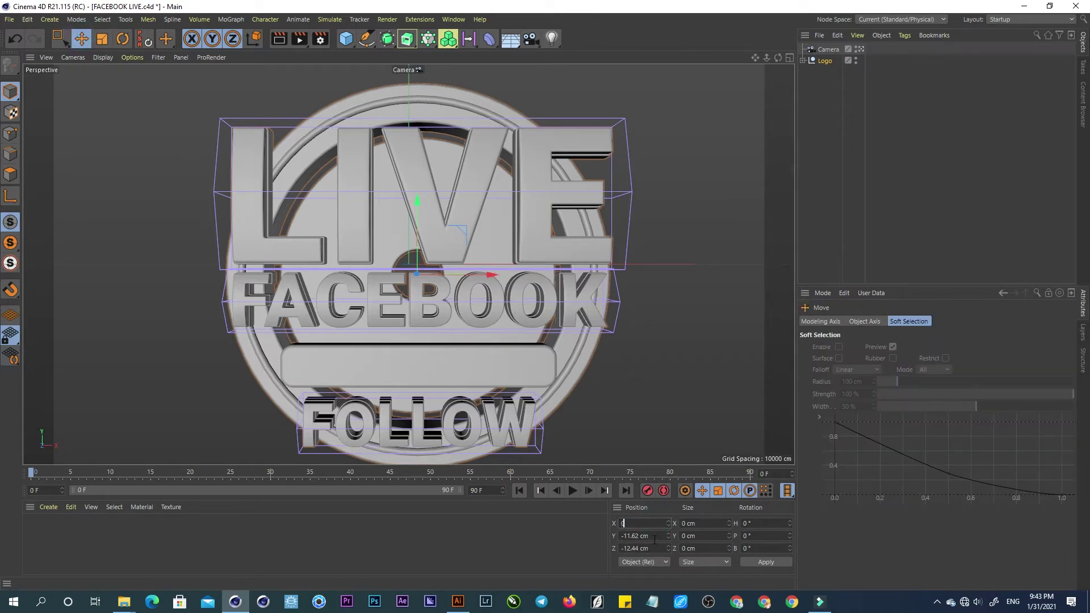
key("Tab")
type("0")
key("Tab")
type("0")
left_click(765, 562)
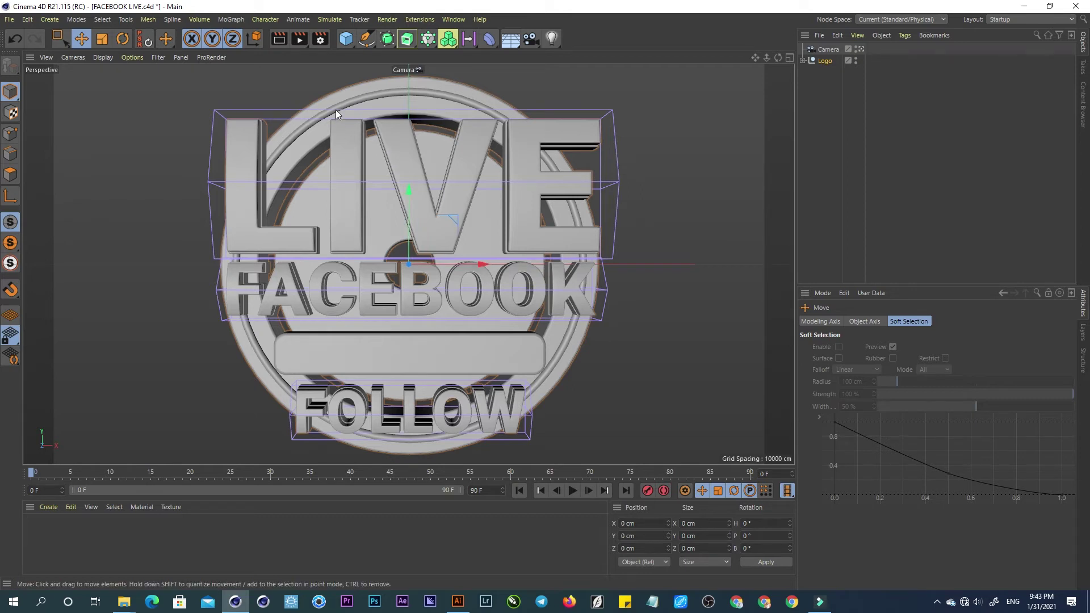
key("ctrl+s")
Add lights and place Light.1 to the right and Light.2 to the left of the logo.
left_click(555, 43)
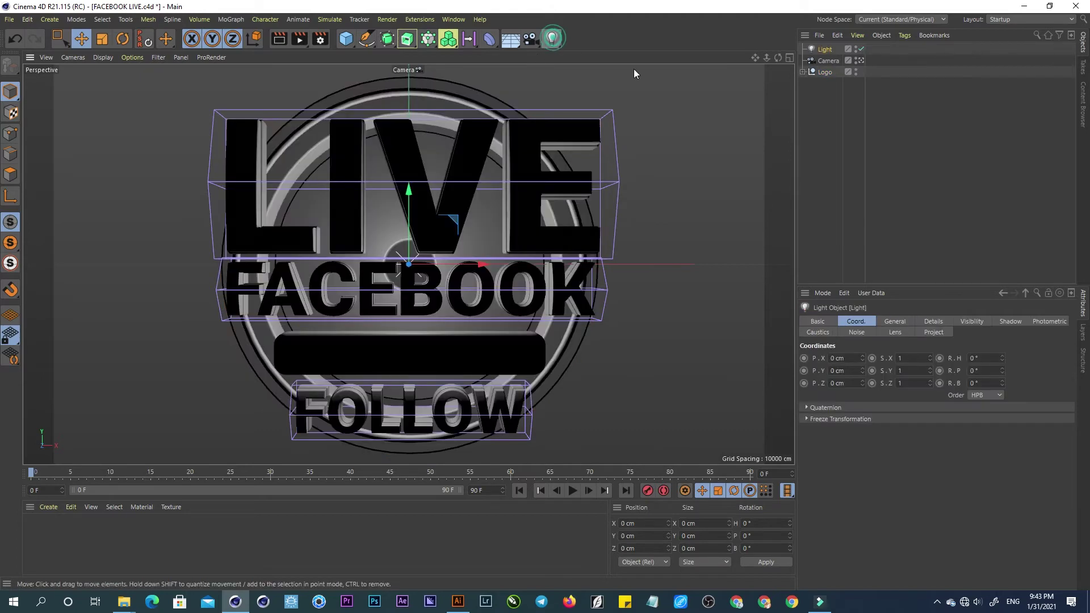
left_click(861, 60)
left_click_drag(512, 190, 288, 199, "alt")
left_click(550, 39)
mouse_move(510, 222)
left_mouse_down()
mouse_move(572, 267)
mouse_move(720, 327)
mouse_move(361, 171)
mouse_move(481, 206)
mouse_move(472, 191)
left_mouse_up()
left_click(611, 267)
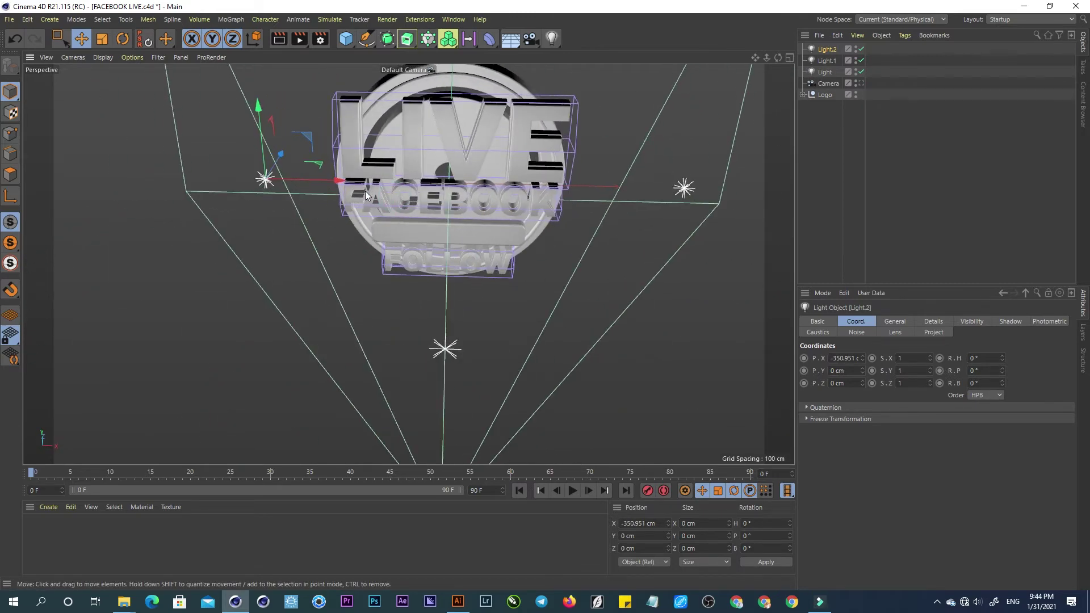
left_click_drag(341, 181, 261, 179)
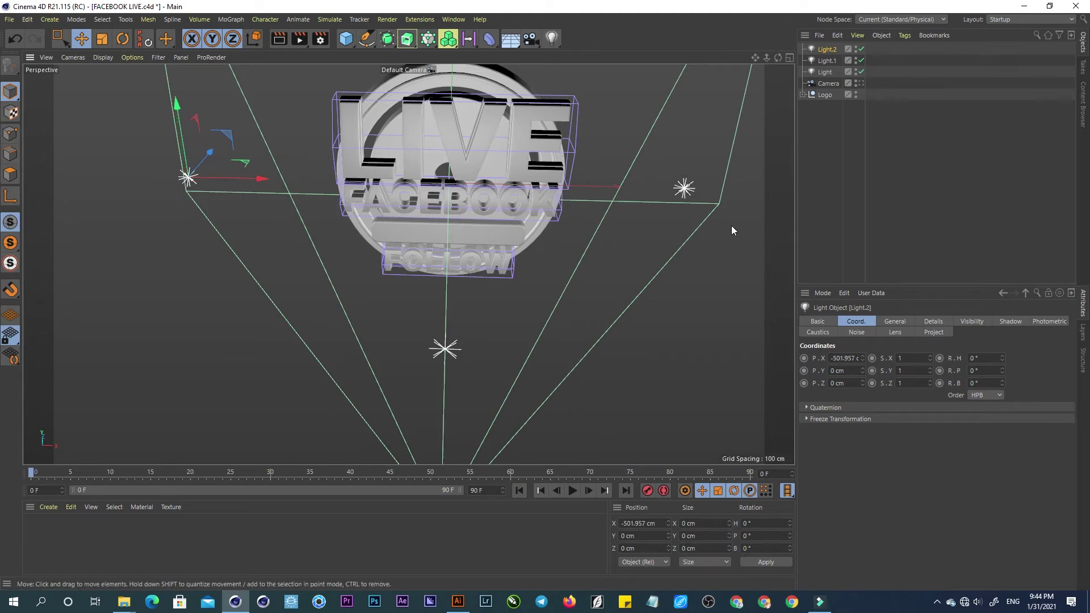
left_click(684, 187)
left_click_drag(748, 202, 789, 196)
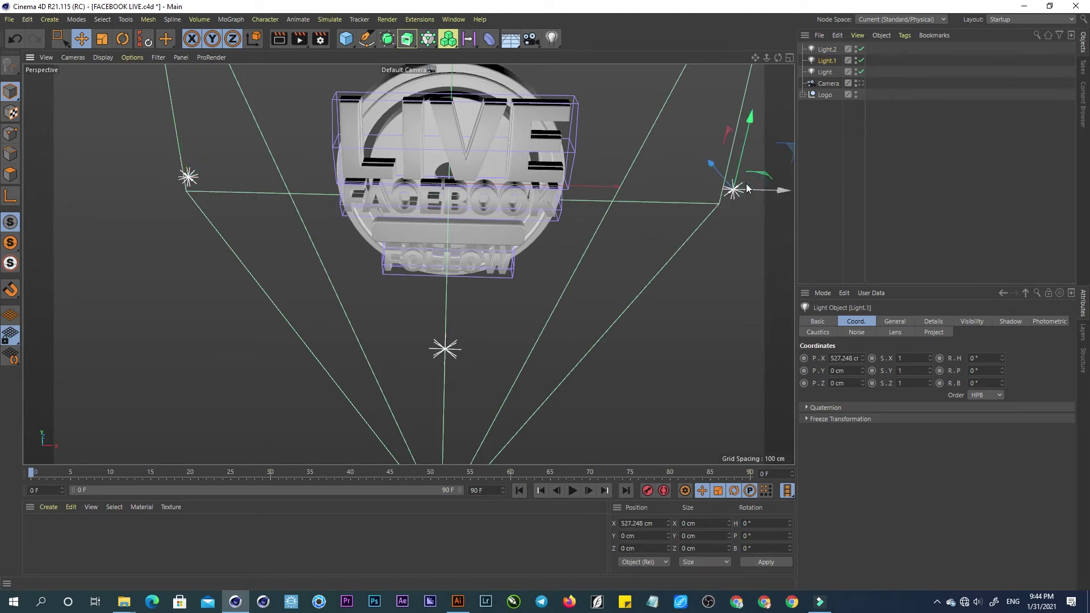
Lower the original Light to about −320 cm and add Light.3 above the logo.
mouse_move(527, 292)
left_mouse_down("alt")
mouse_move(543, 224)
mouse_move(600, 186)
mouse_move(635, 200)
left_mouse_up("alt")
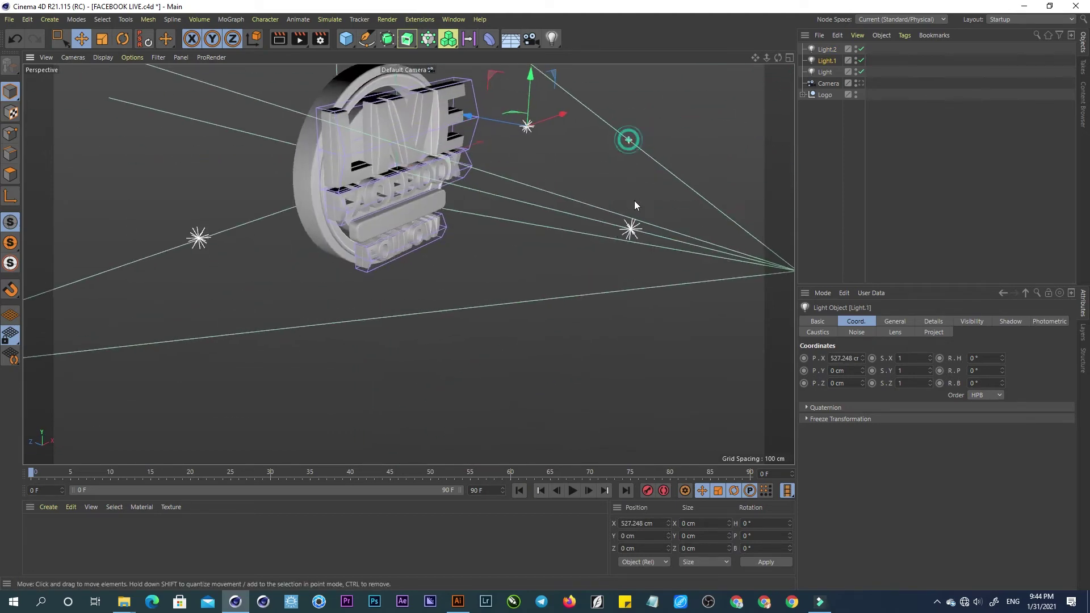
left_click(635, 228)
left_click_drag(641, 159, 624, 326)
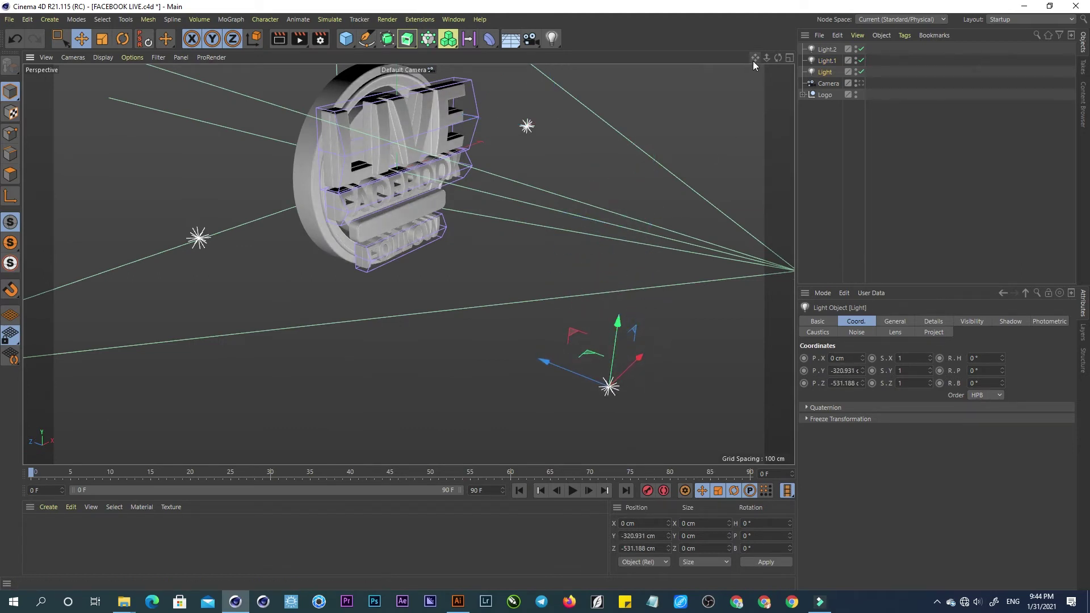
left_click_drag(756, 57, 749, 130)
left_click(552, 38)
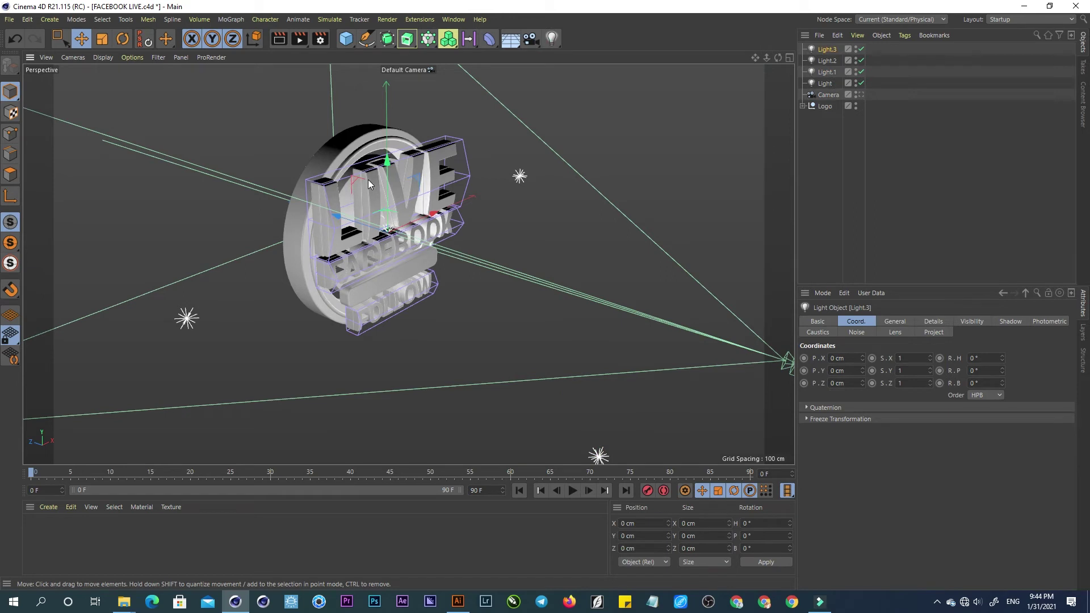
left_click_drag(387, 162, 390, 77)
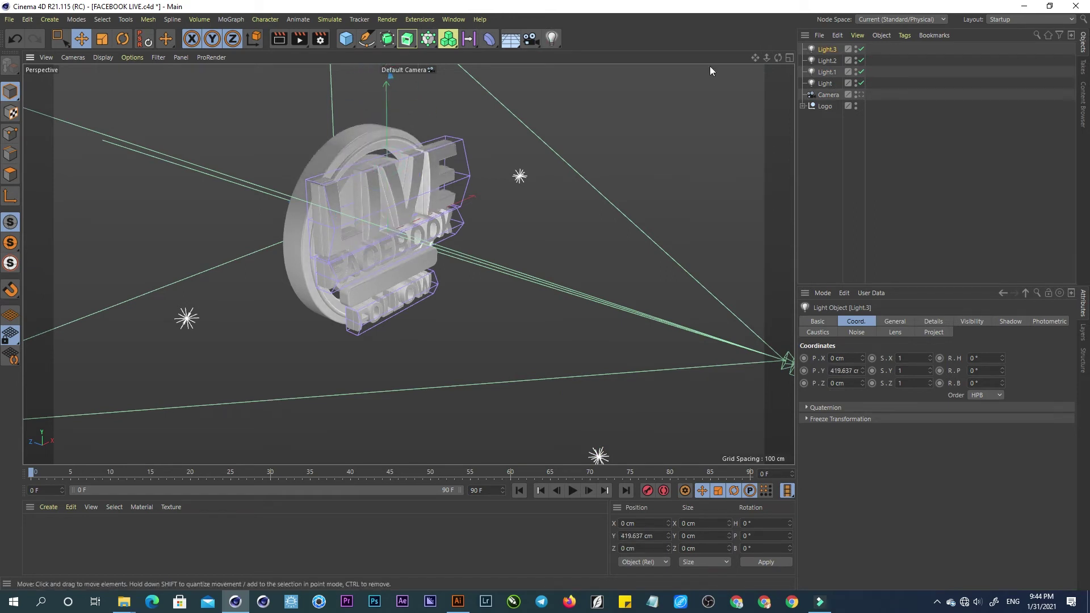
Set all four lights to Spot type with Shadow Maps (Soft).
left_click(824, 83)
left_click(827, 49, "shift")
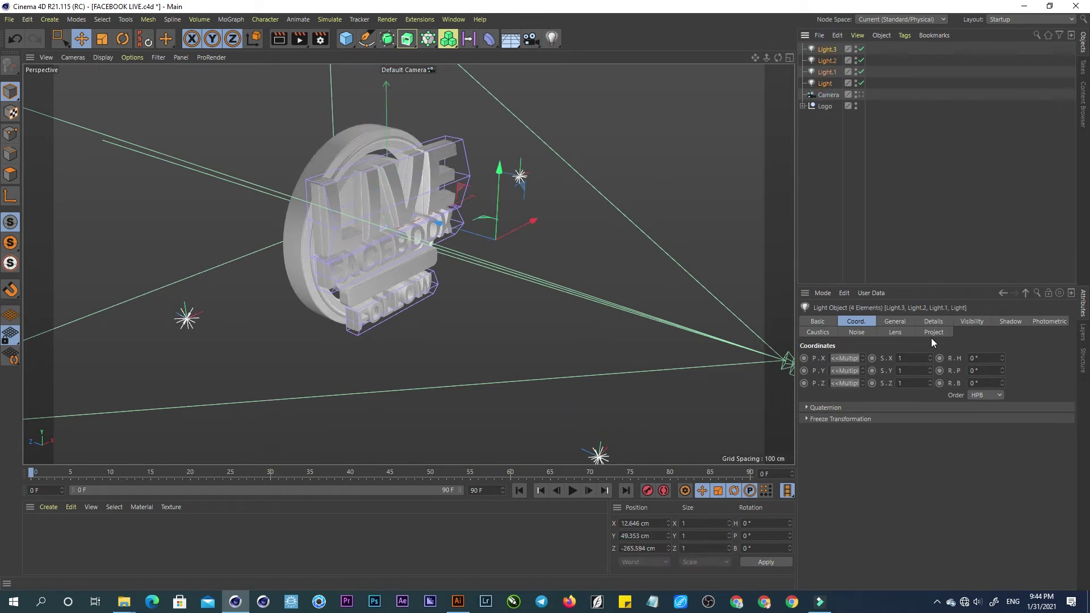
left_click(896, 322)
left_click(909, 461)
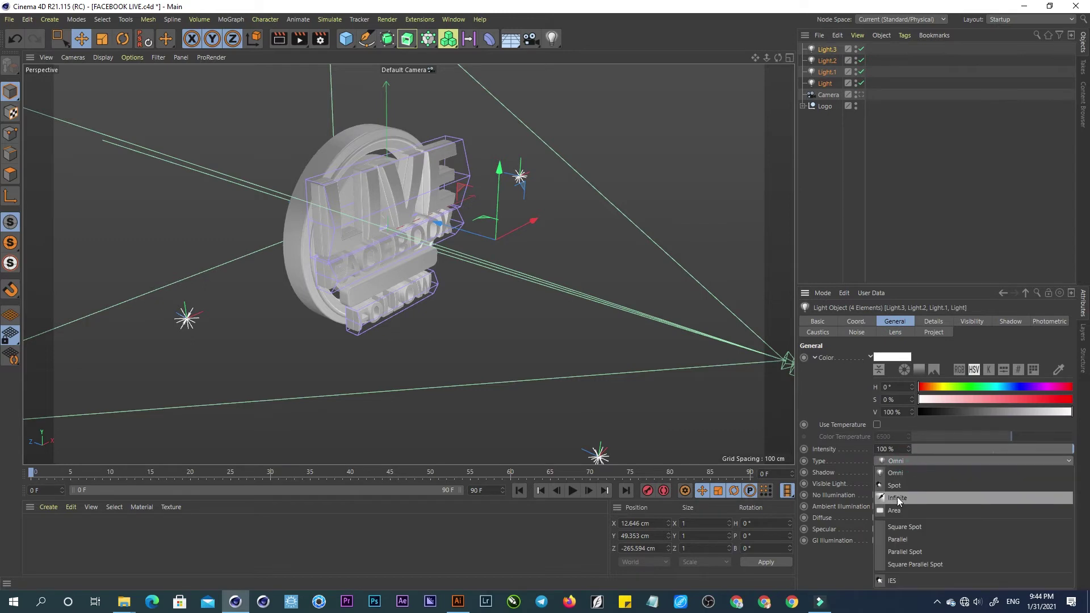
left_click(898, 493)
left_click(898, 472)
left_click(922, 496)
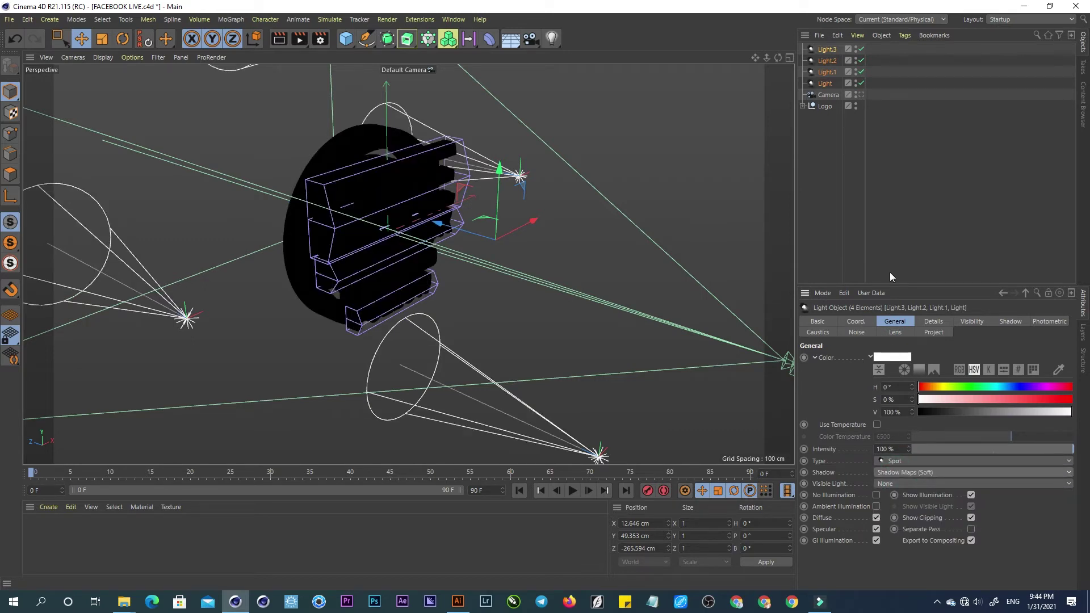
right_click(821, 58)
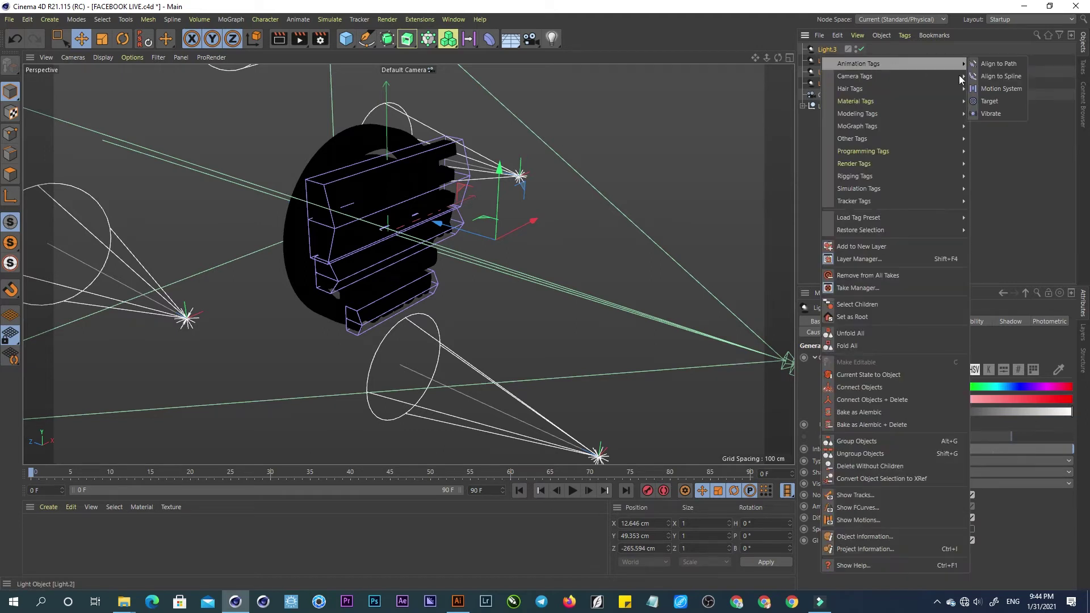
Aim all four lights at Logo with a Target tag, then widen the bottom and Light.1 cones.
left_click(986, 99)
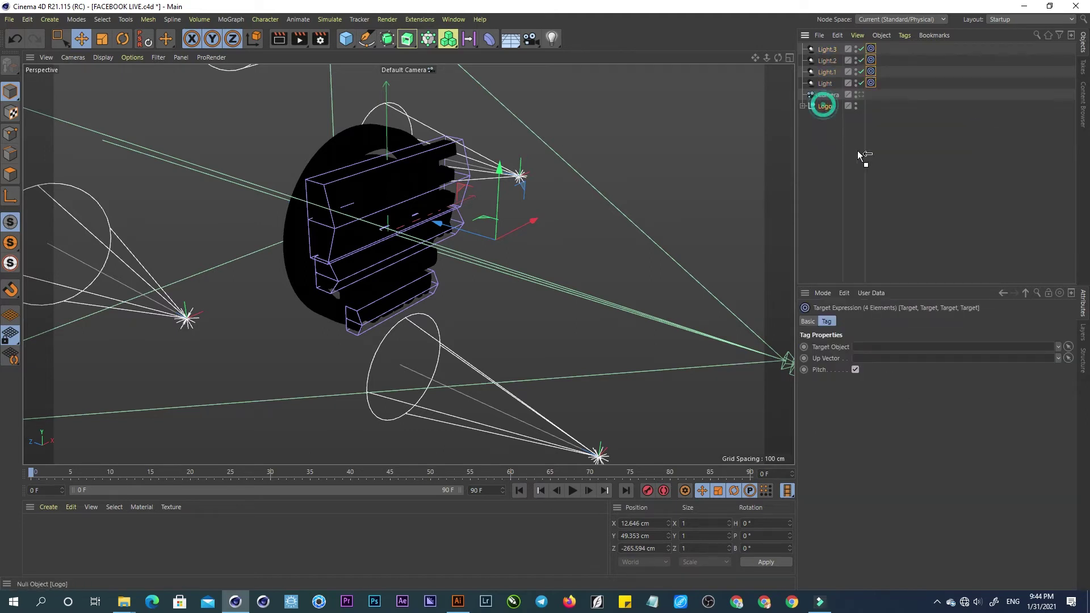
left_click_drag(822, 107, 869, 347)
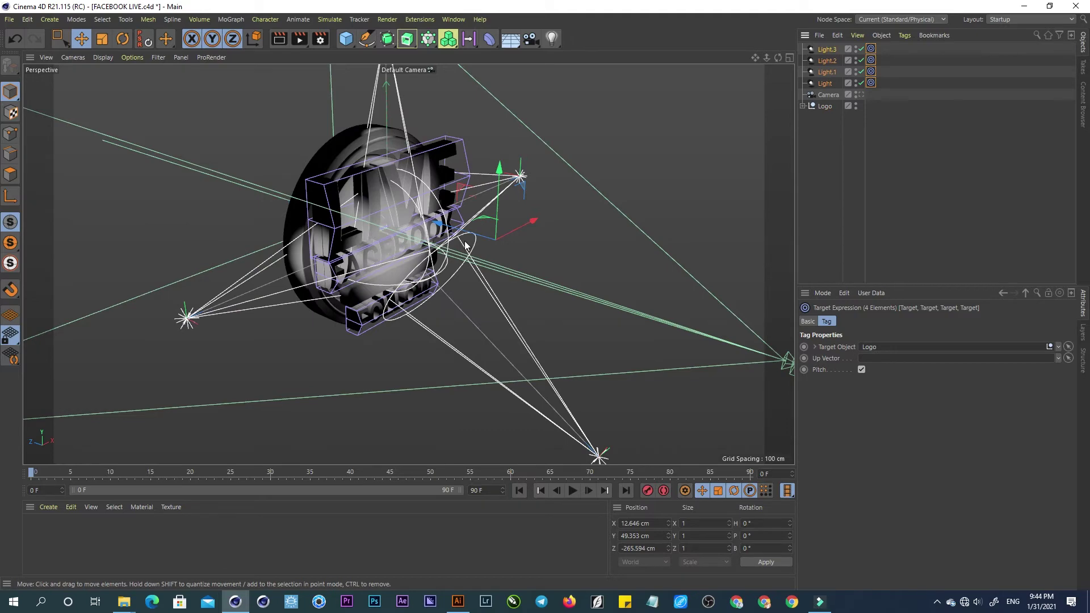
left_click_drag(466, 244, 465, 222, "alt")
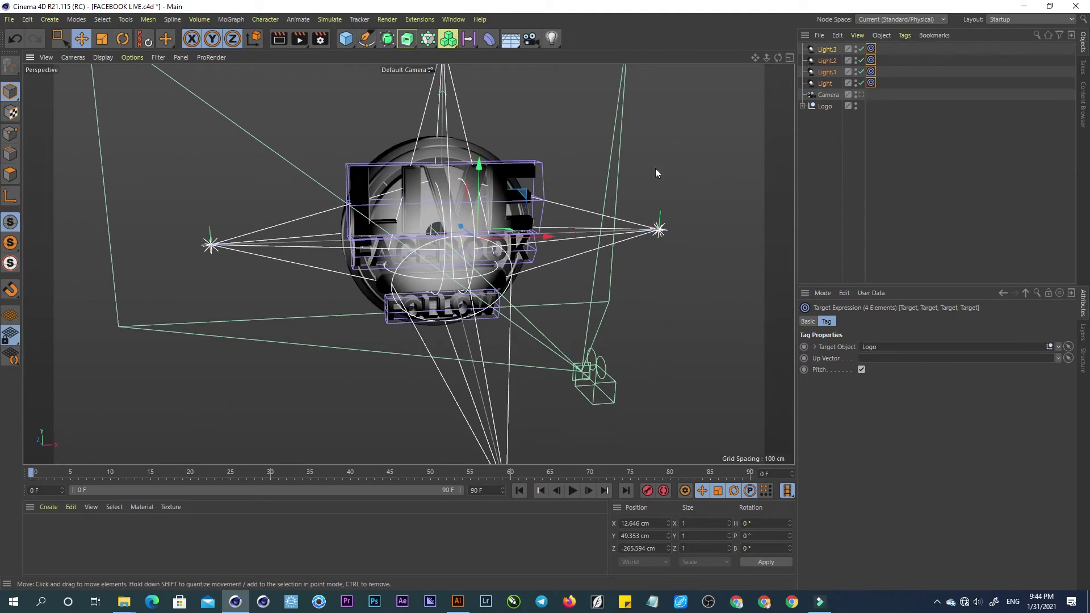
left_click(825, 83)
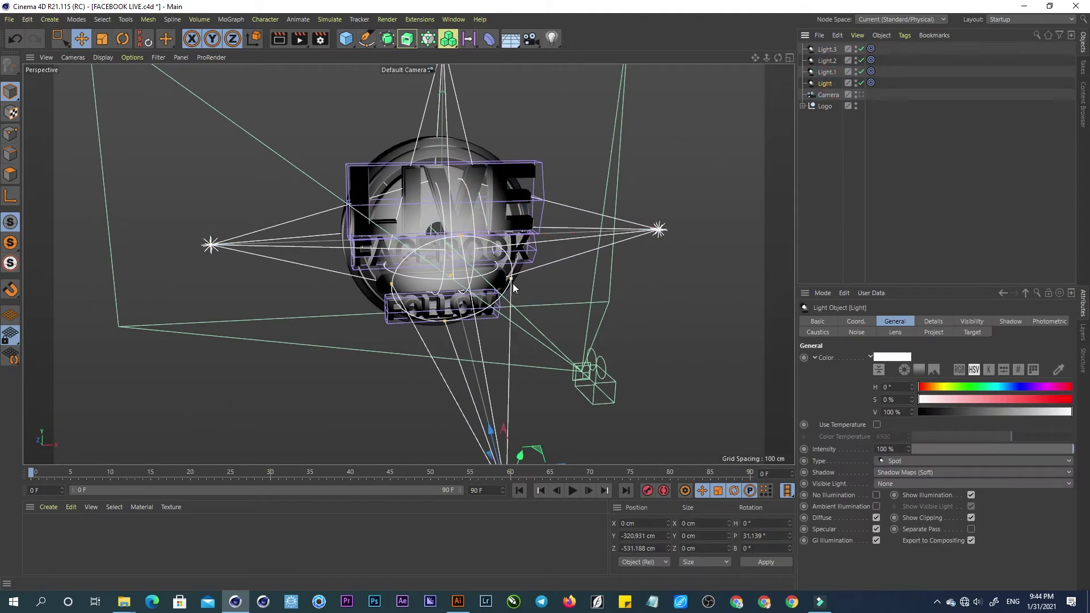
left_click_drag(511, 279, 655, 279)
left_click(661, 230)
left_click_drag(594, 231, 696, 233)
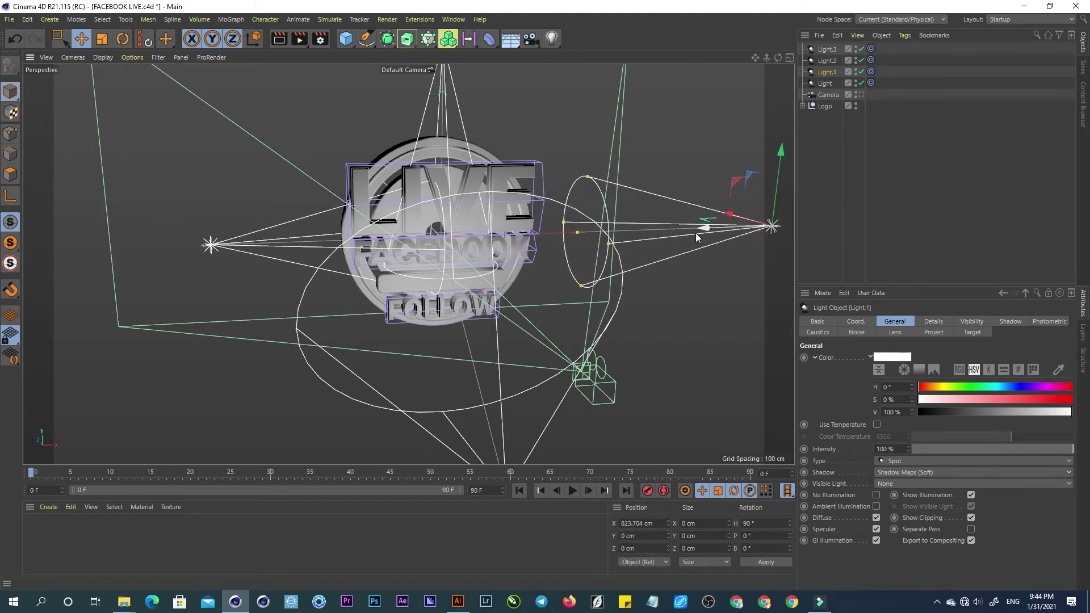
left_click_drag(582, 288, 589, 373)
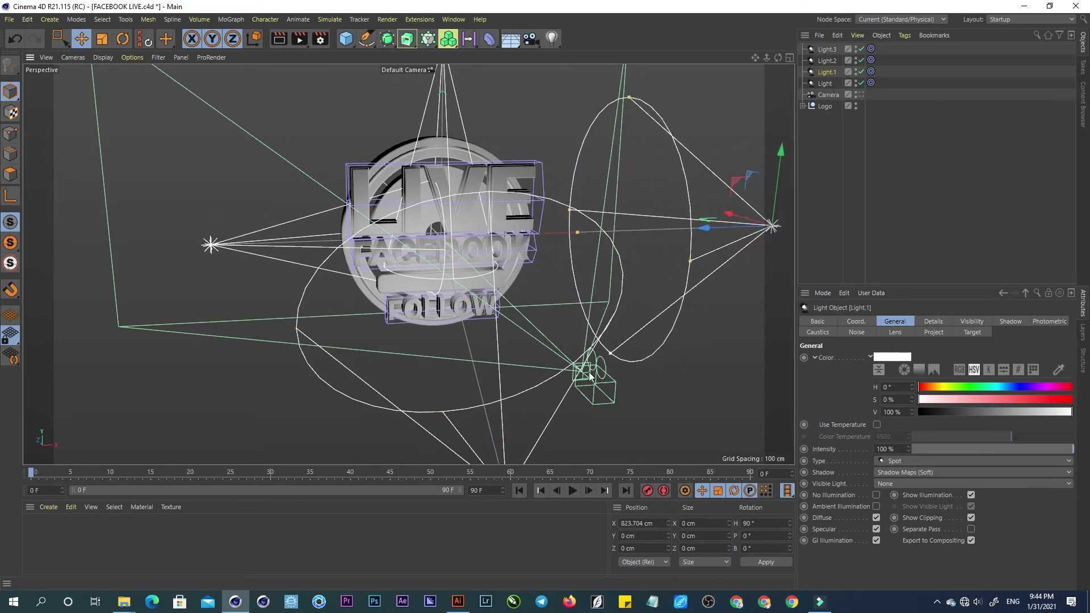
Push Light.2 left and Light.3 higher, widen their cones, and move the bottom light down.
left_click(212, 250)
left_click_drag(279, 245, 272, 272)
left_click_drag(319, 298, 301, 416)
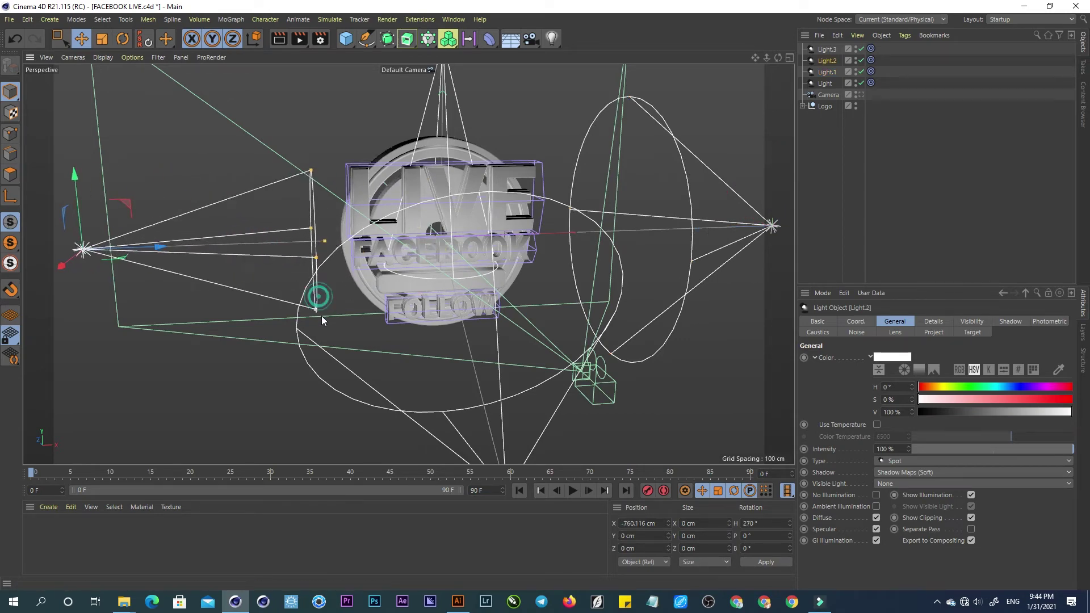
left_click_drag(351, 344, 377, 262, "alt")
left_click(436, 98)
left_click_drag(438, 91, 451, 64)
mouse_move(492, 161)
left_mouse_down()
mouse_move(606, 136)
mouse_move(578, 156)
mouse_move(632, 114)
left_mouse_up()
left_click(620, 372)
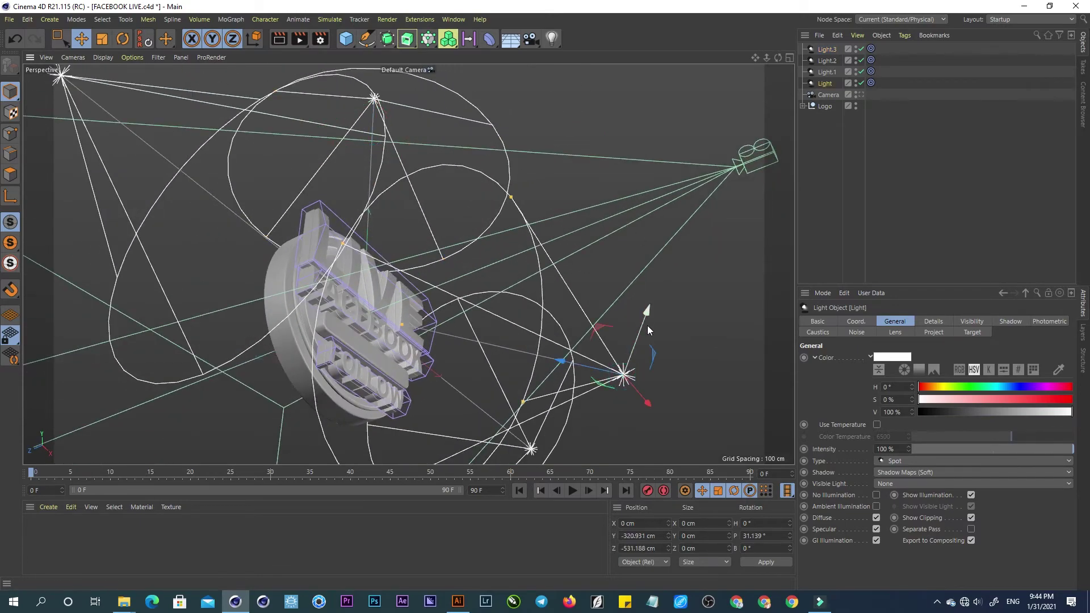
mouse_move(648, 318)
left_mouse_down()
mouse_move(540, 453)
mouse_move(584, 273)
mouse_move(432, 328)
mouse_move(560, 301)
mouse_move(599, 317)
mouse_move(493, 252)
mouse_move(727, 332)
mouse_move(407, 215)
left_mouse_up()
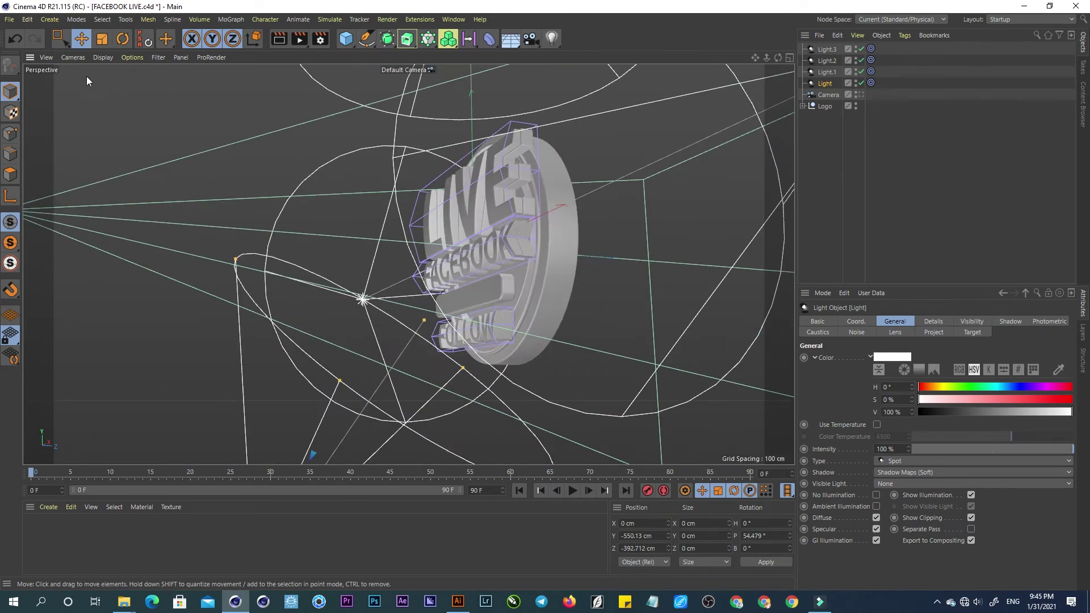
Display the logo as lines in the viewport and look through the scene camera.
left_click(102, 57)
left_click(114, 84)
mouse_move(432, 196)
left_mouse_down("alt")
mouse_move(452, 202)
mouse_move(400, 182)
left_mouse_up("alt")
left_click_drag(364, 237, 470, 203, "alt")
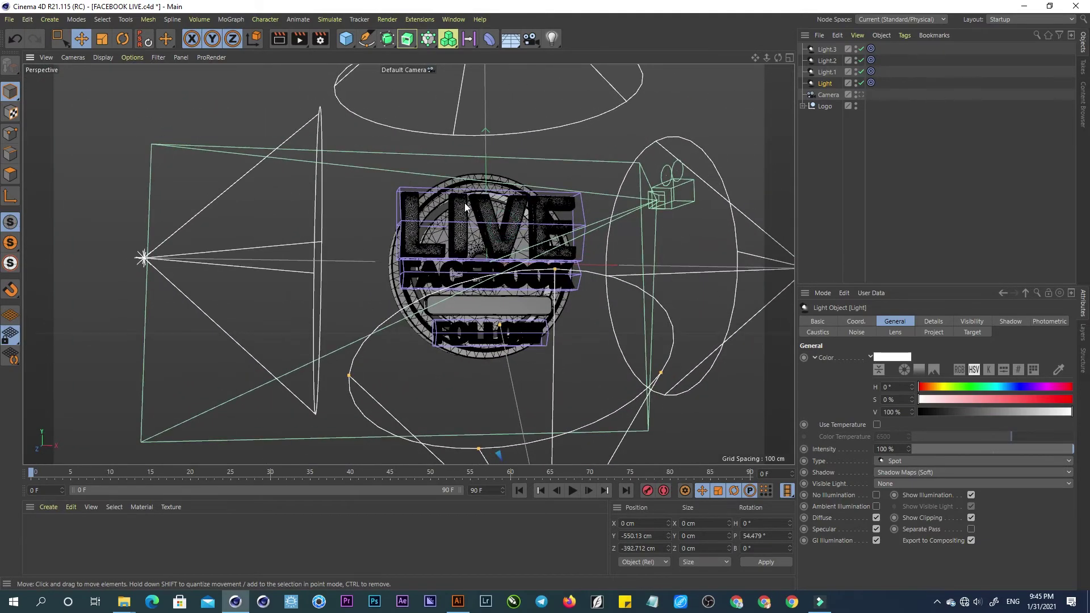
left_click(861, 95)
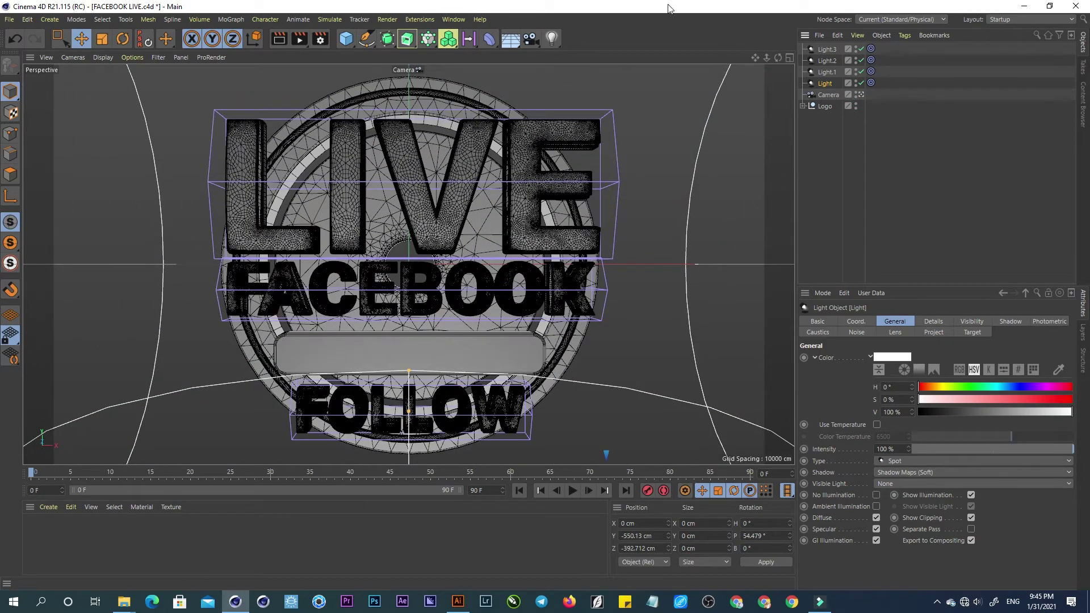
Set the render output to 2000×2000 pixels with resolution 5800.
left_click(319, 40)
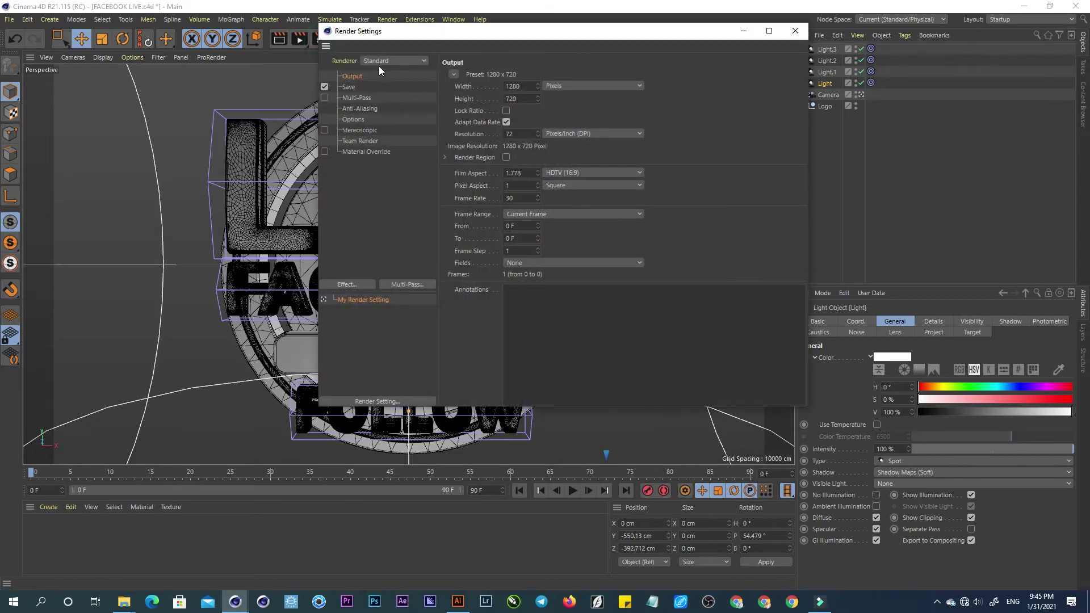
left_click(453, 74)
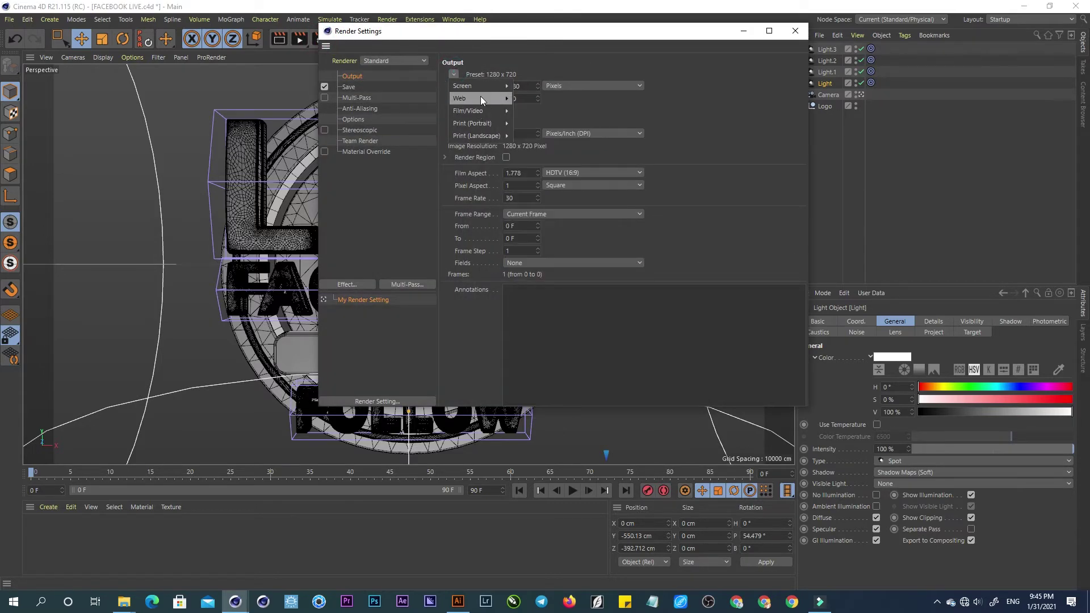
left_click(533, 74)
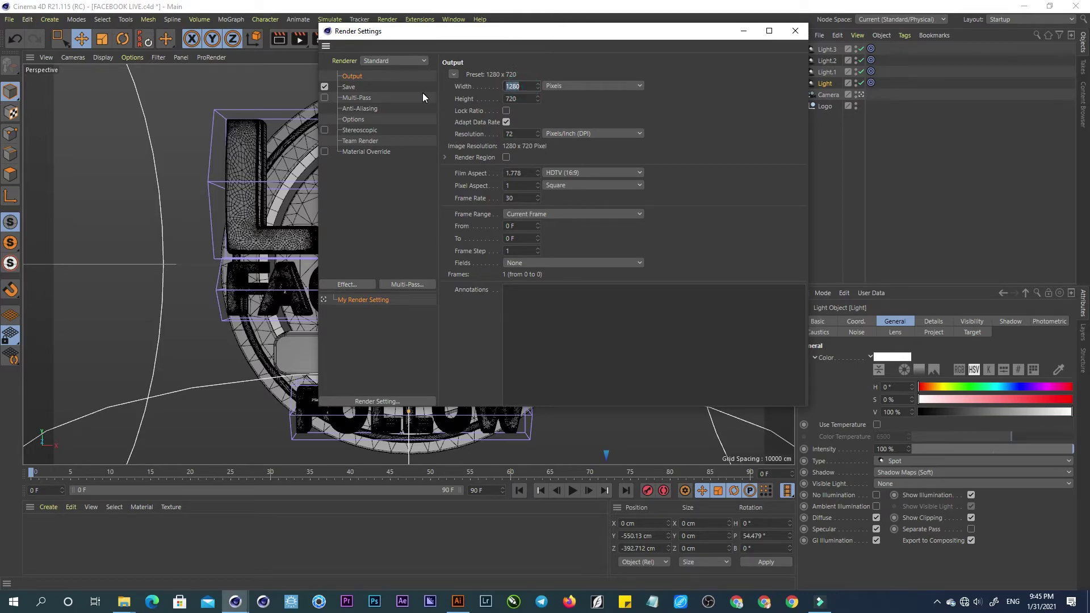
type("2000")
key("Return")
key("Tab")
type("2000")
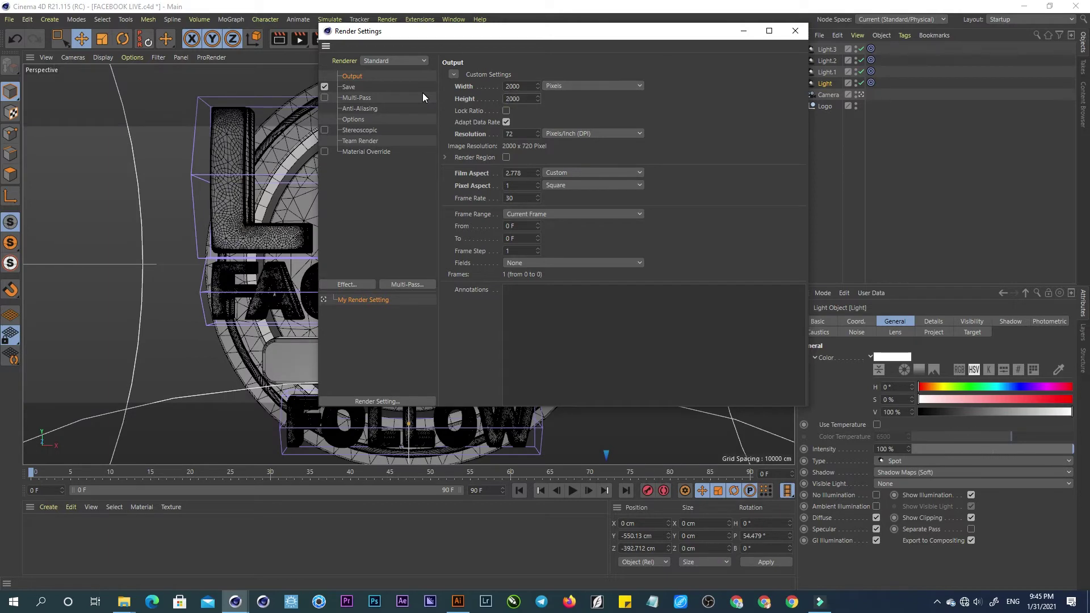
key("Return")
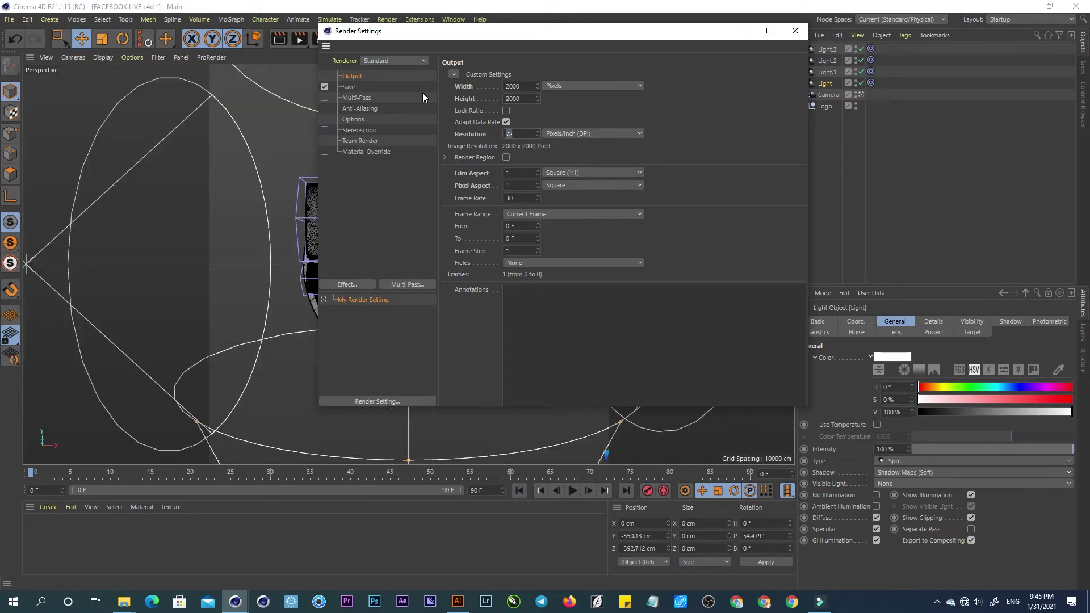
type("58000")
key("BackSpace")
left_click(365, 175)
Set anti-aliasing to Best and add Color Correction and Global Illumination render effects.
left_click(365, 98)
left_click(560, 72)
left_click(551, 111)
left_click(364, 285)
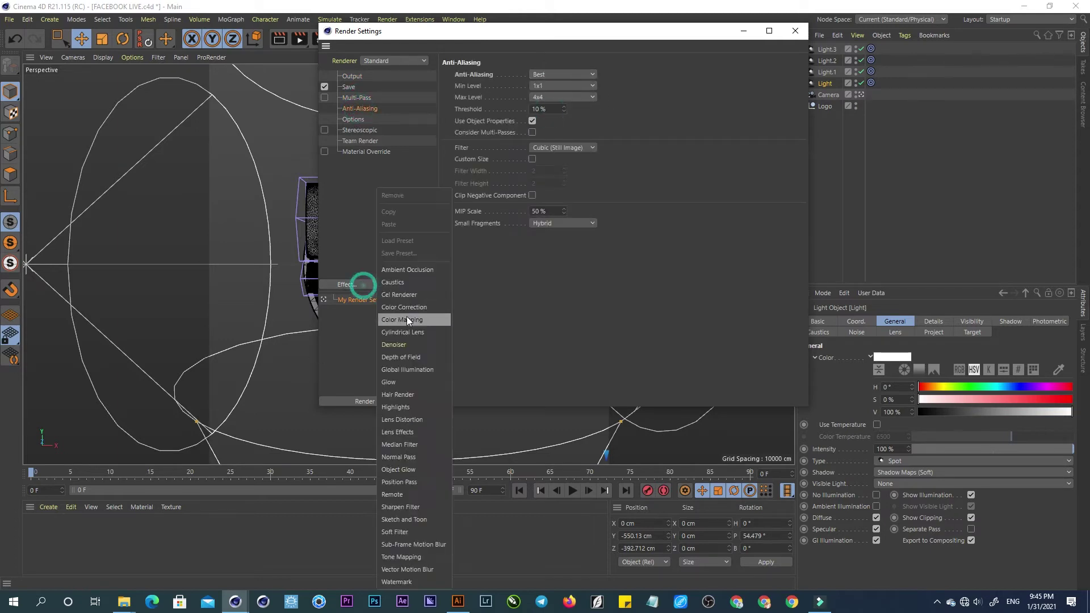
left_click(405, 308)
left_click(364, 285)
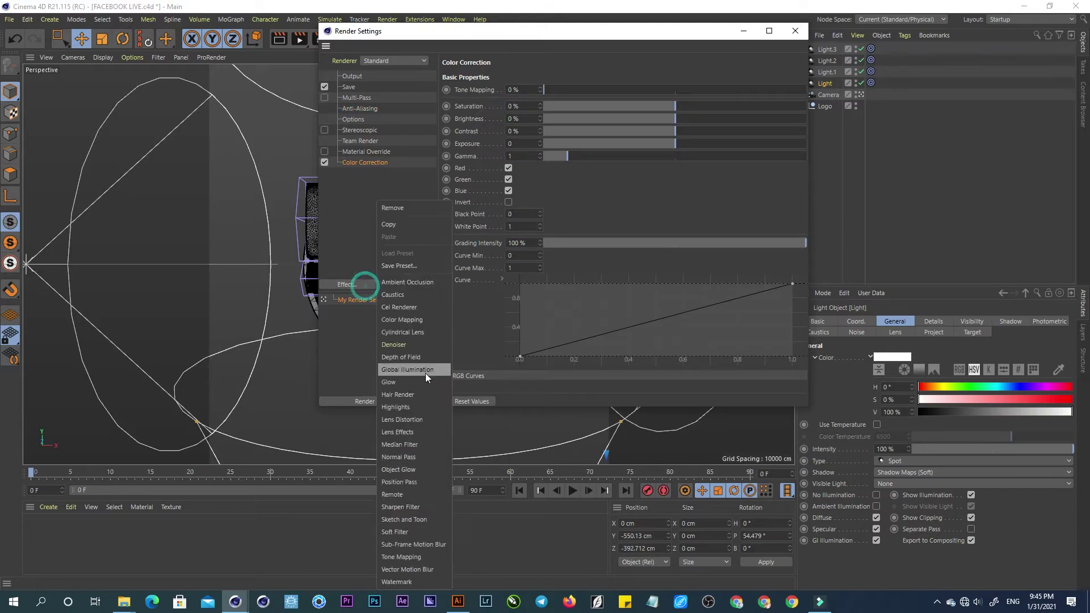
left_click(418, 367)
left_click(795, 31)
scroll(409, 265, "up", 3)
scroll(409, 265, "up", 3)
scroll(409, 264, "up", 2)
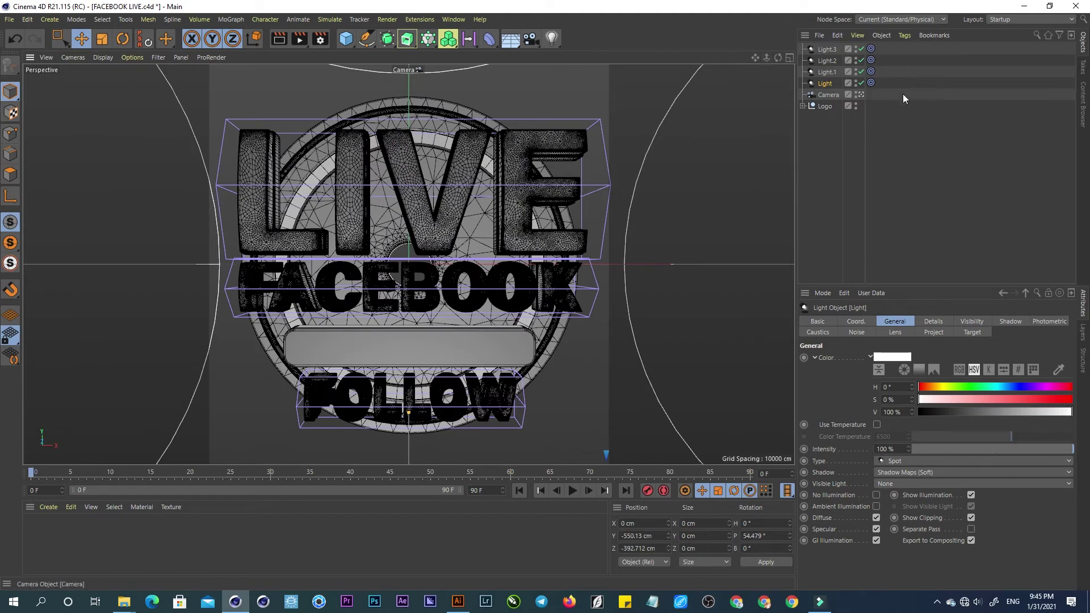
Switch the viewport to Gouraud shading and add a Sky object.
left_click(824, 106)
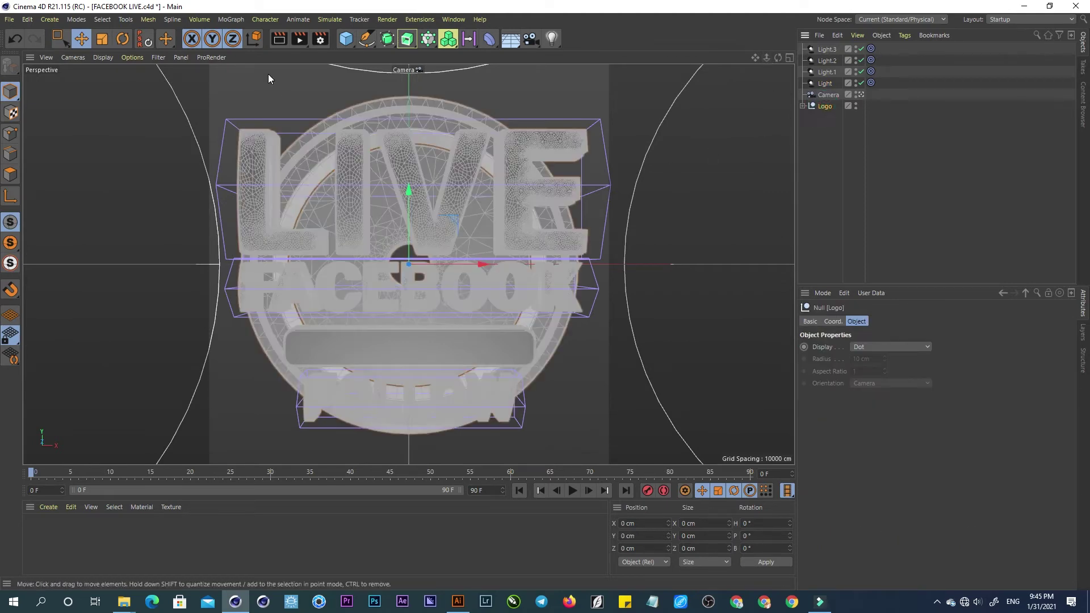
left_click(102, 57)
left_click(113, 75)
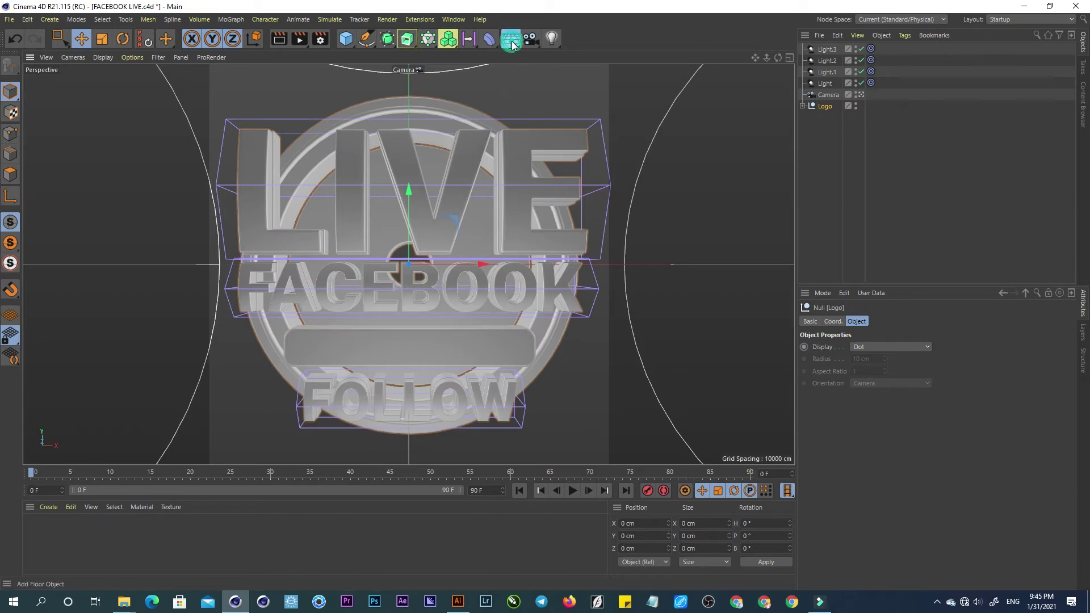
left_click_drag(513, 45, 534, 75)
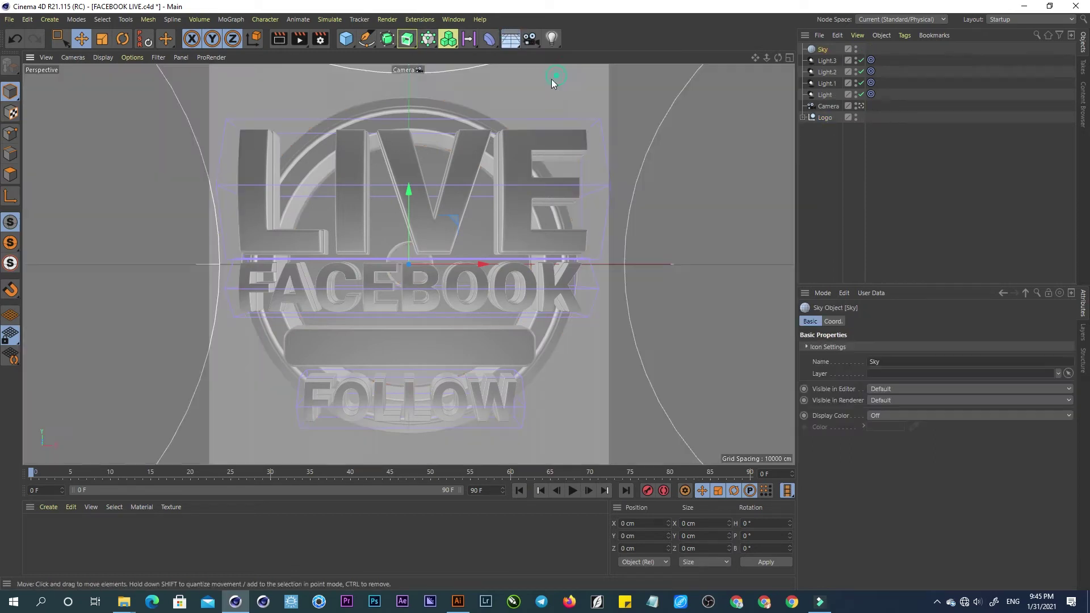
Create a material Mat with Color and Reflectance off and Luminance on.
left_click(53, 509)
left_click(90, 379)
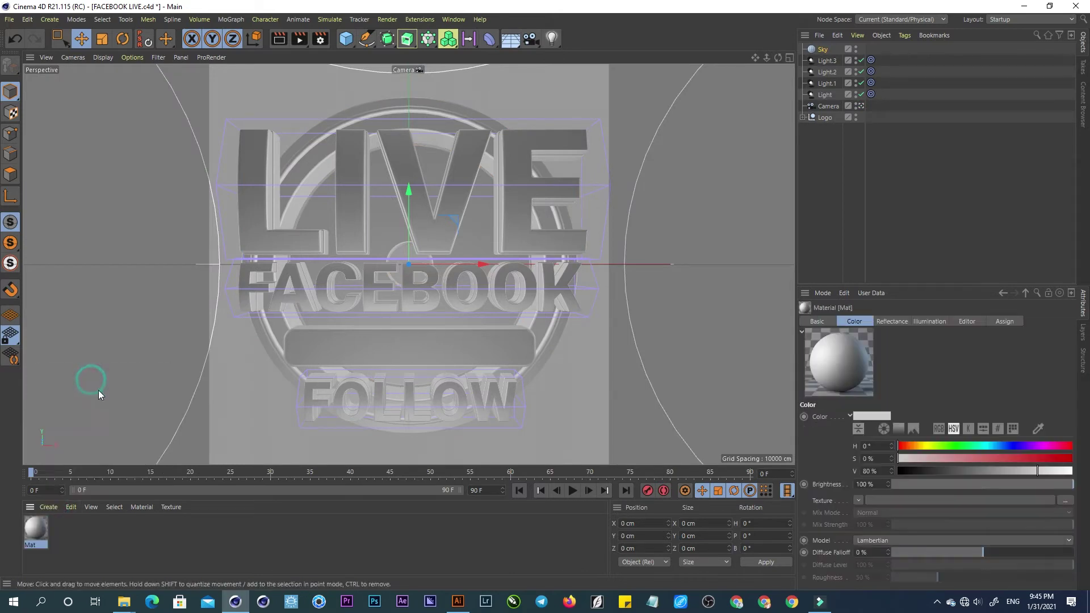
double_click(35, 531)
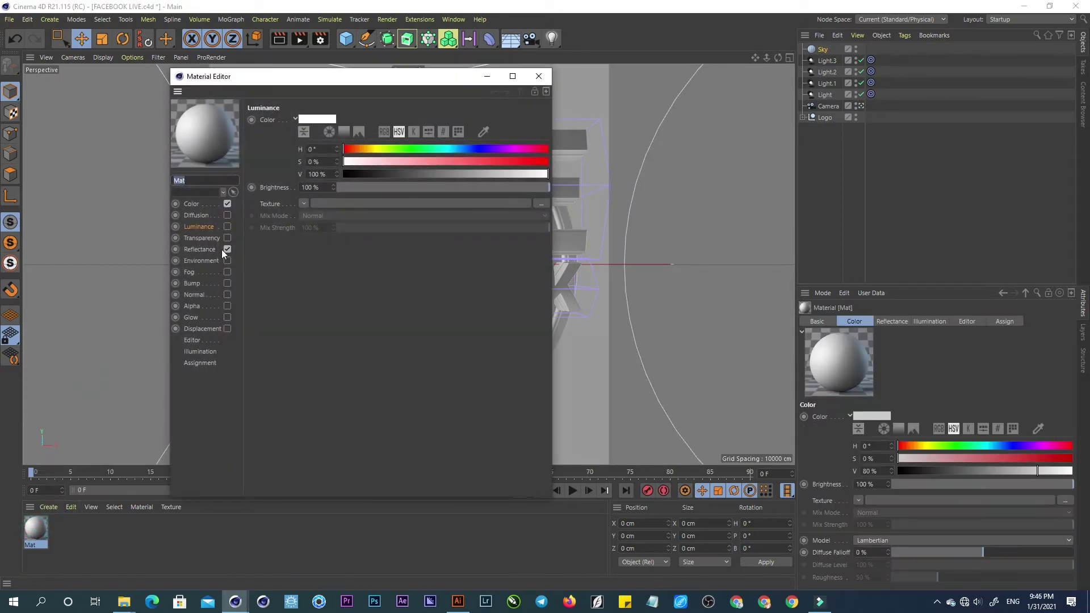
left_click(227, 250)
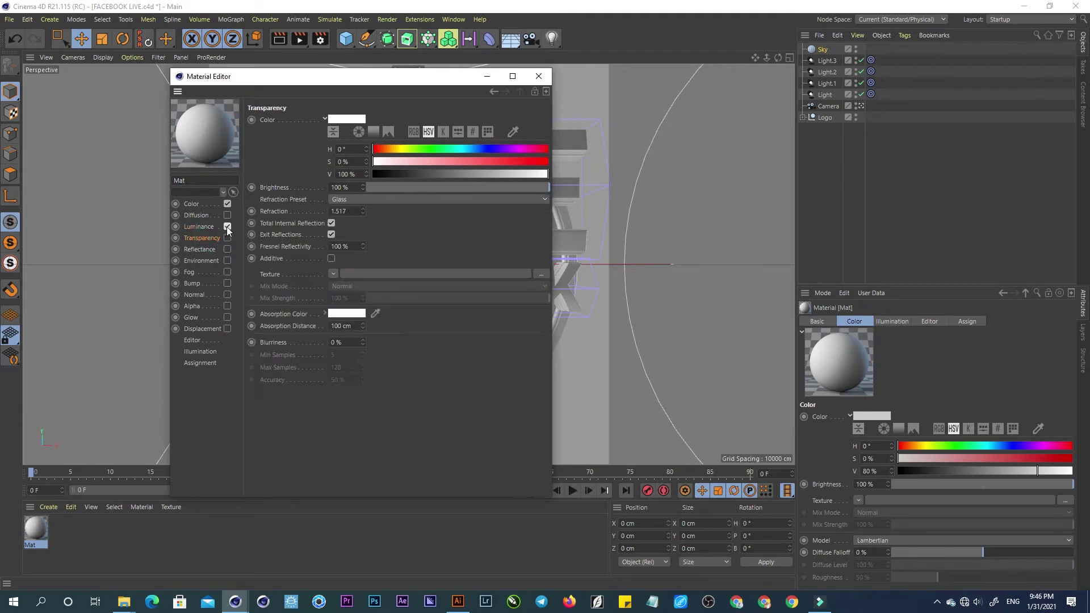
left_click(227, 227)
left_click(227, 204)
Load the 3 PONTOS DE LUZ HDR image from MARCAÇÕES as Mat's luminance texture.
left_click(358, 203)
left_click(209, 29)
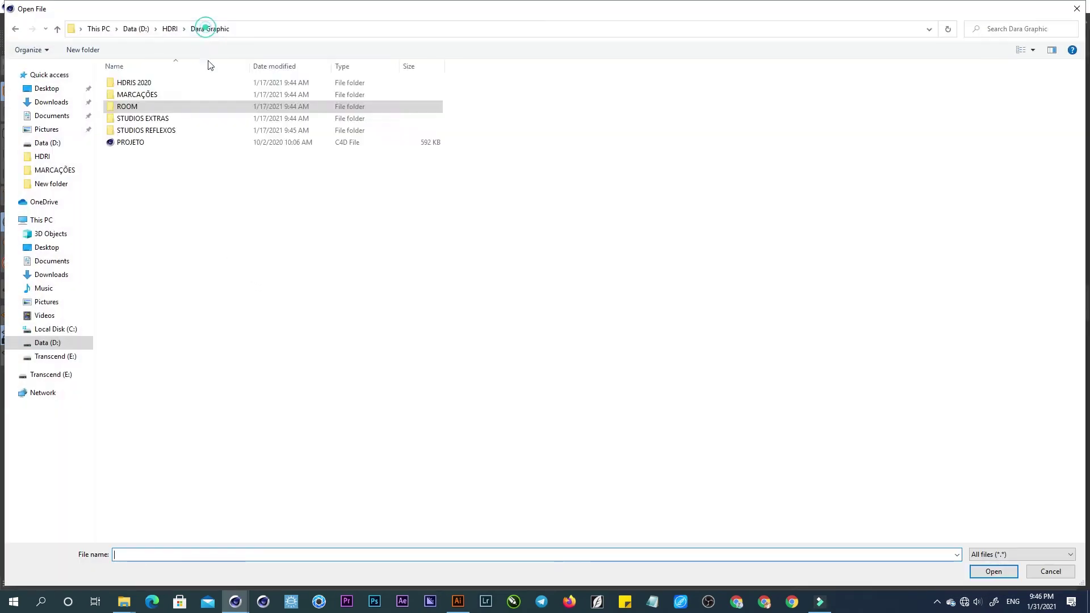
double_click(147, 94)
double_click(238, 99)
left_click(615, 355)
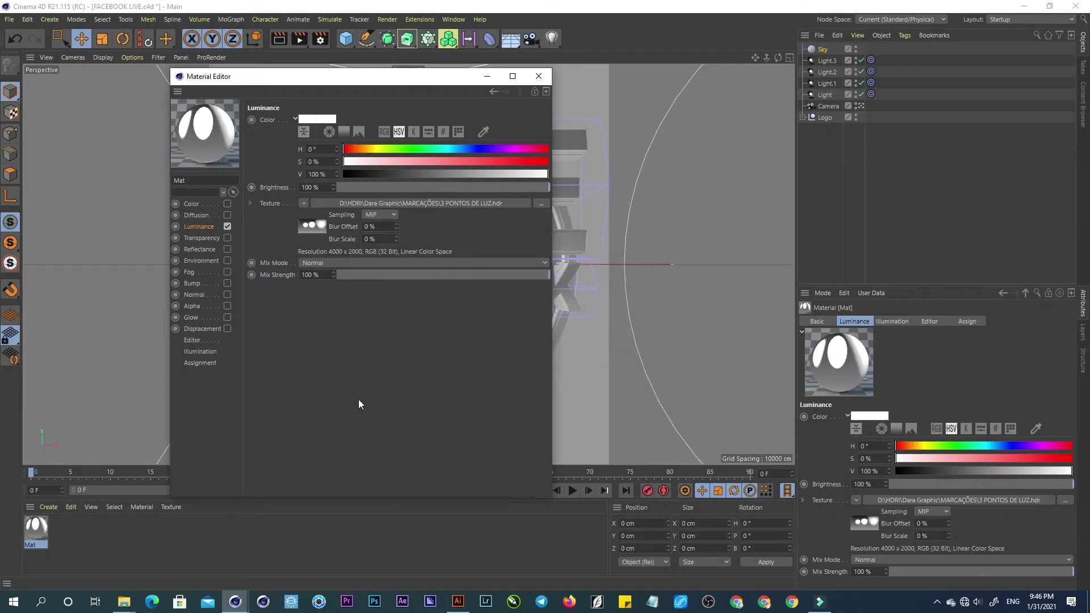
left_click(538, 77)
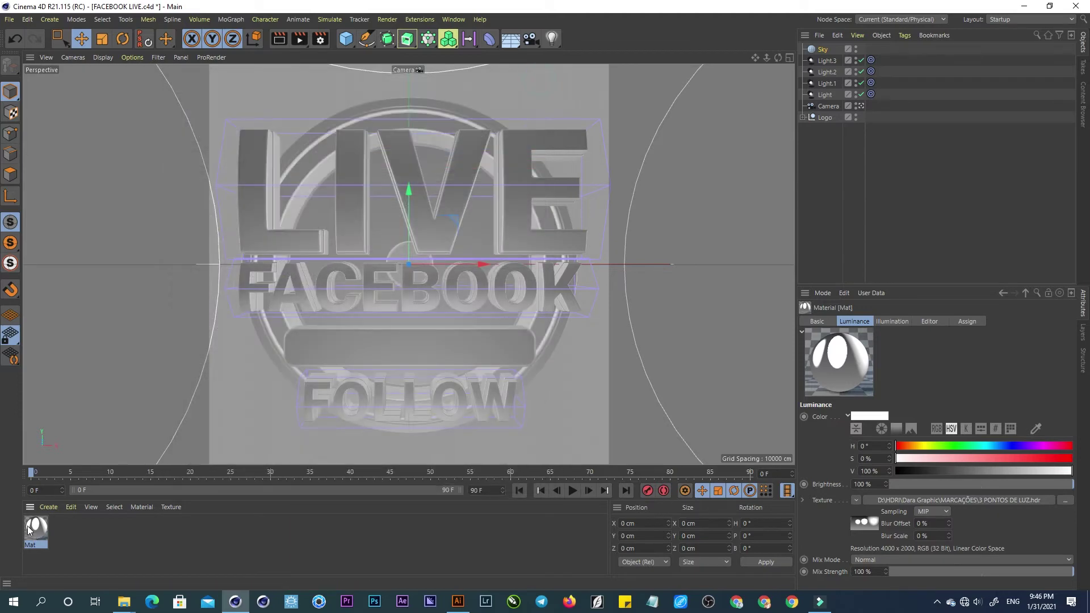
Apply Mat to the Sky and add a Compositing tag with Seen by Camera off.
left_click_drag(35, 529, 83, 412)
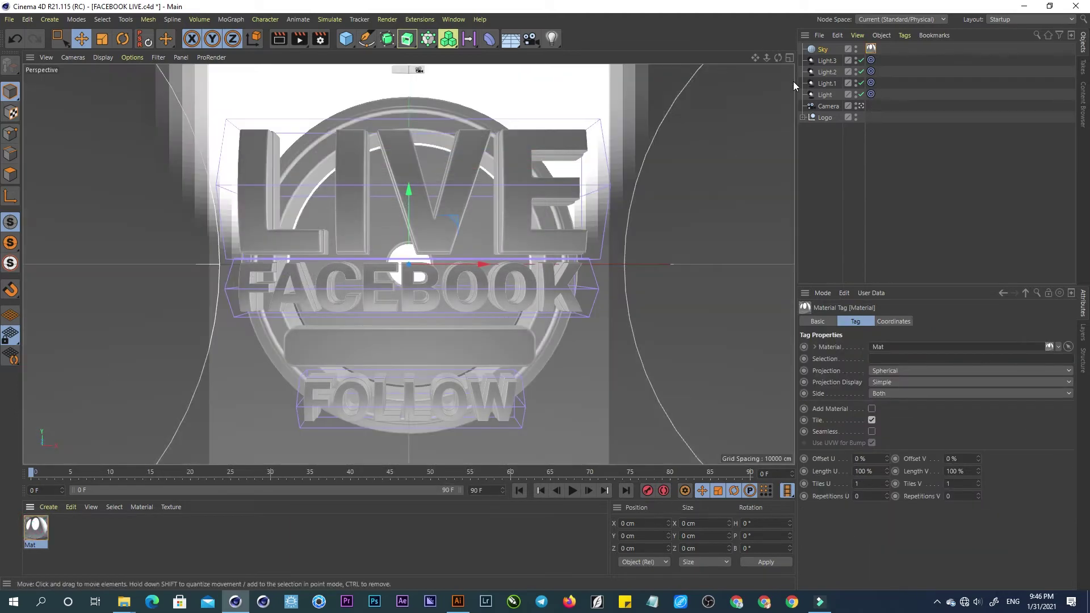
right_click(823, 50)
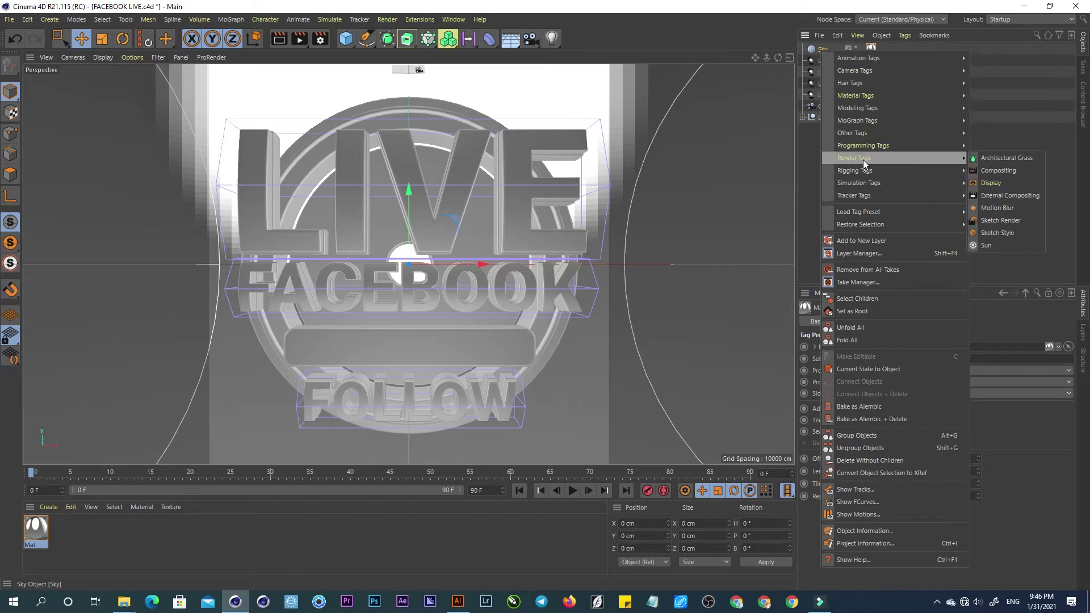
left_click(999, 173)
left_click(865, 384)
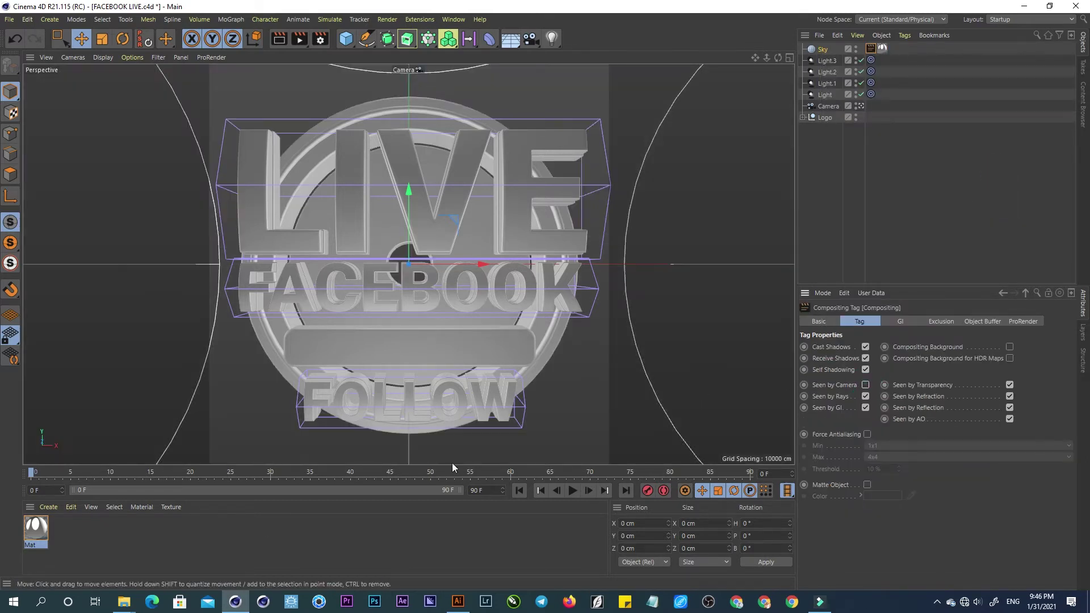
left_click(49, 507)
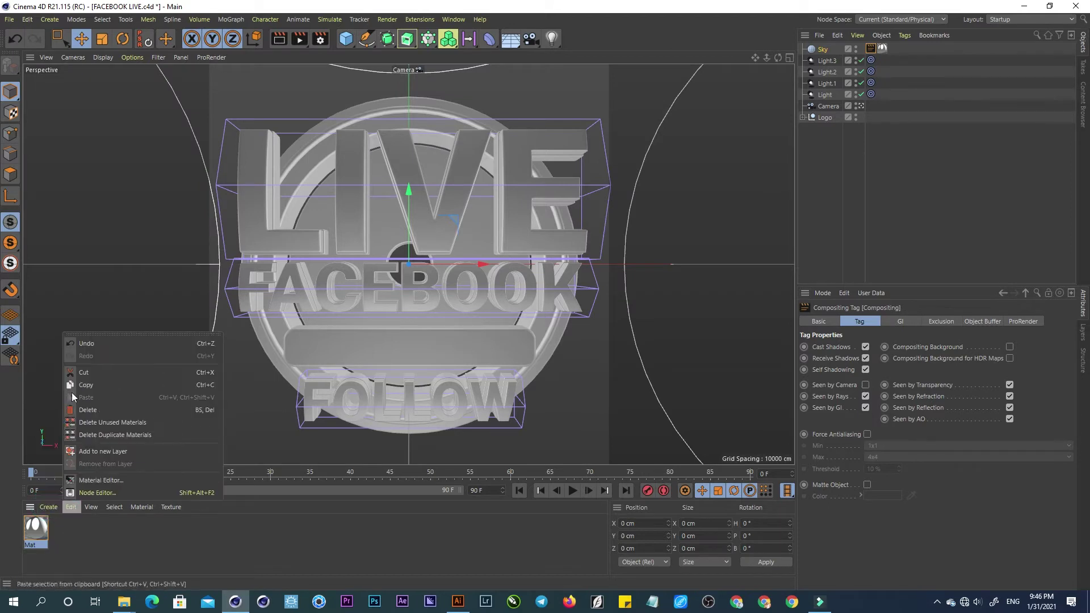
Create a new material, Mat.1, with a fully bright blue colour.
left_click(54, 376)
left_click(43, 527)
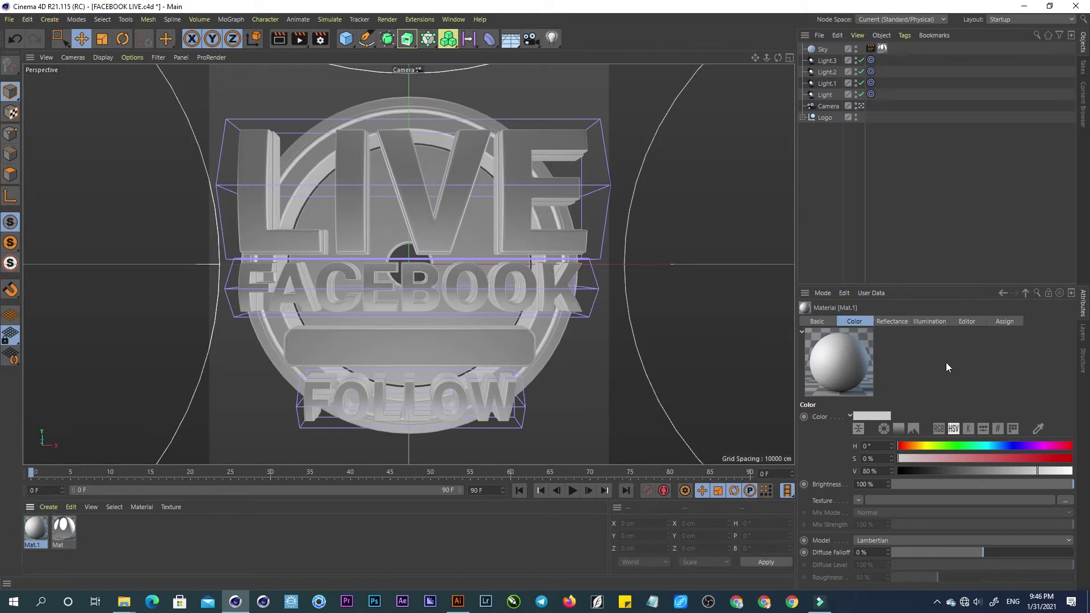
left_click_drag(906, 284, 909, 168)
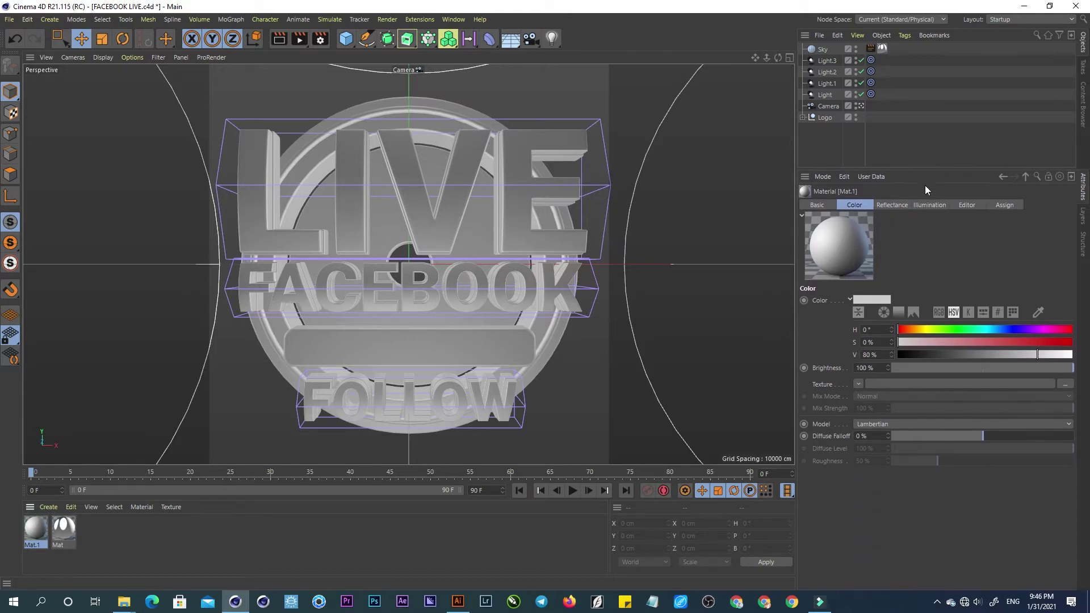
left_click(1000, 329)
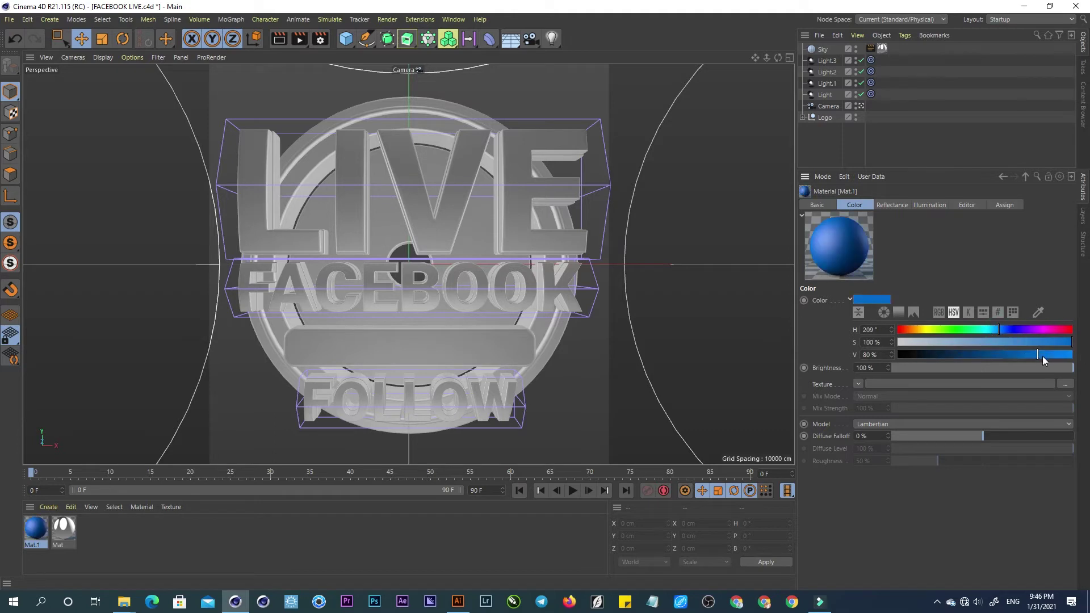
left_click_drag(1043, 356, 1072, 355)
Add a Reflection (Legacy) layer to Mat.1, coloured light cyan (H 186°, S ~35%) at 55% brightness.
left_click(892, 208)
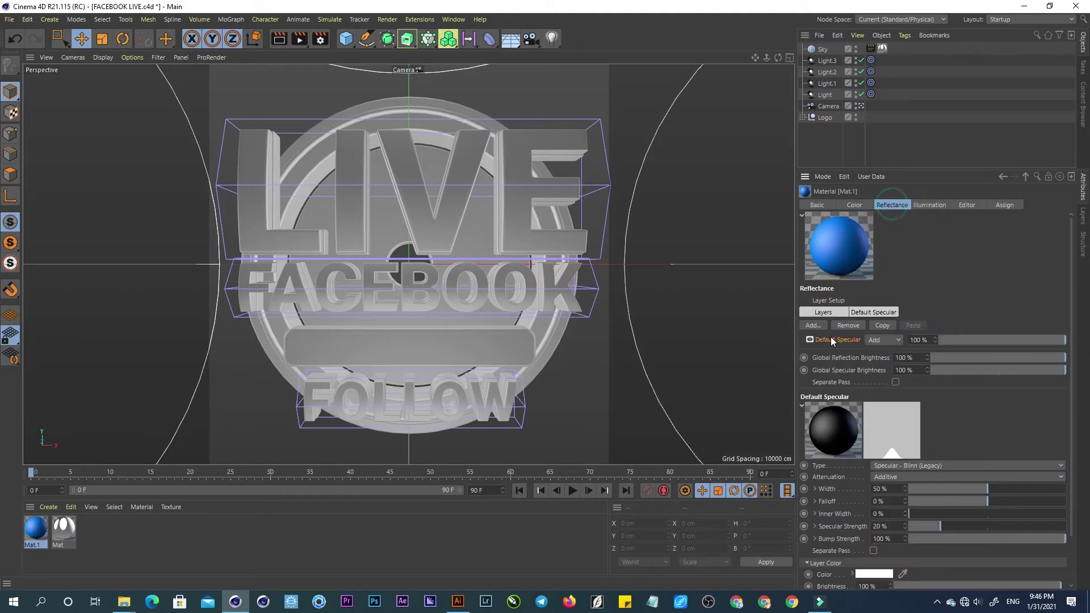
left_click(810, 312)
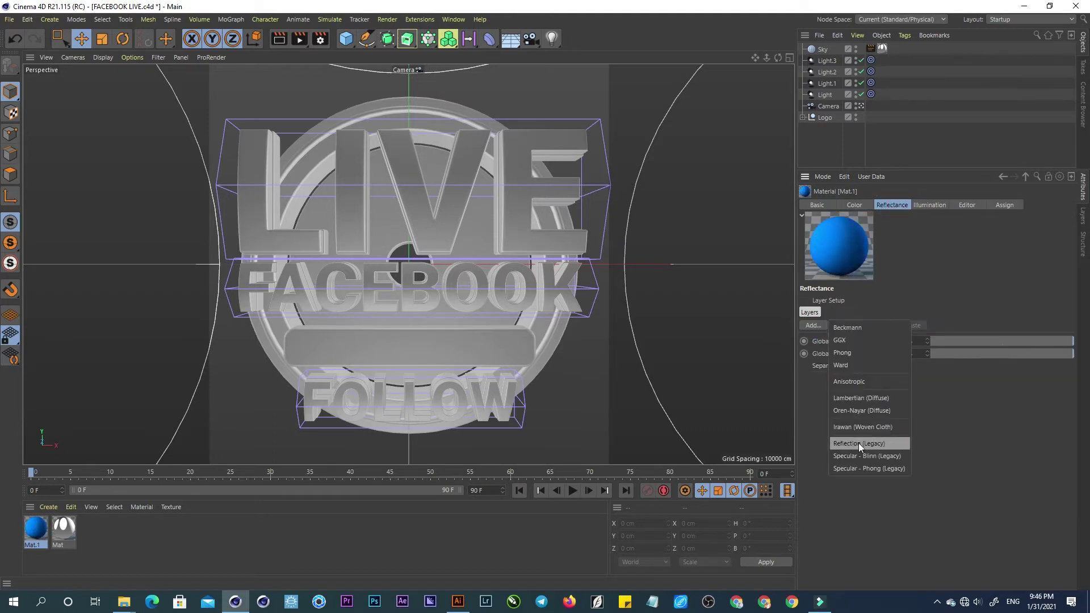
left_click(856, 443)
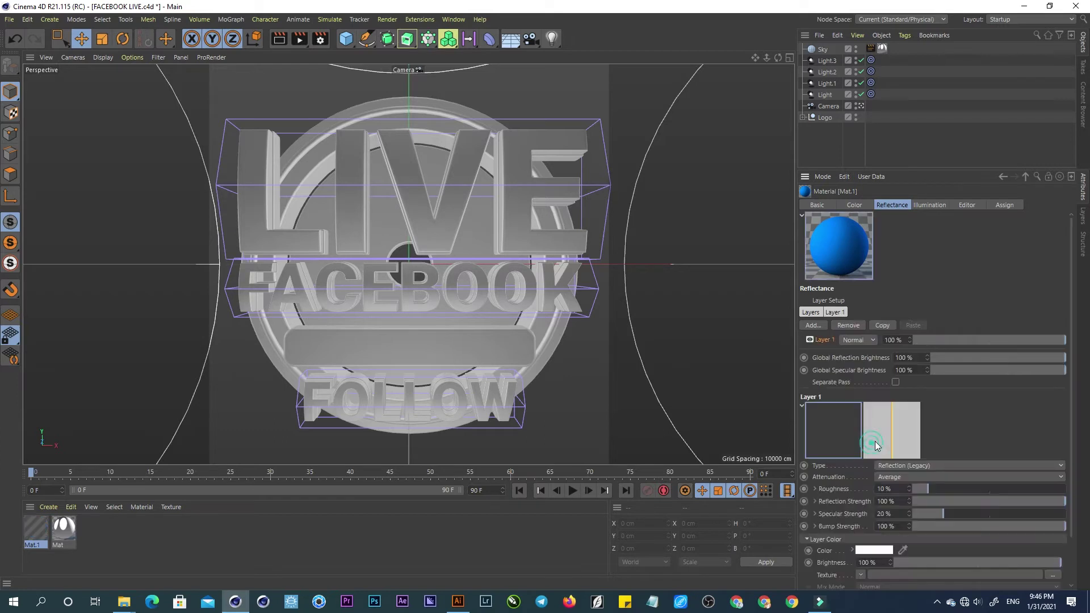
left_click(868, 551)
left_click_drag(834, 486, 851, 277)
left_click(823, 299)
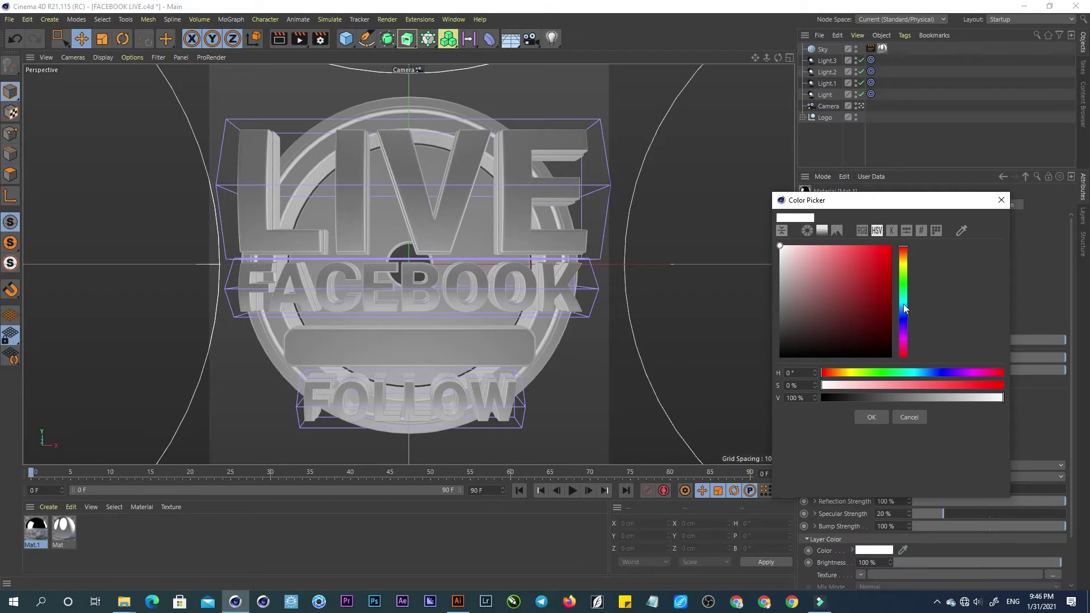
left_click(904, 305)
left_click_drag(822, 247, 818, 247)
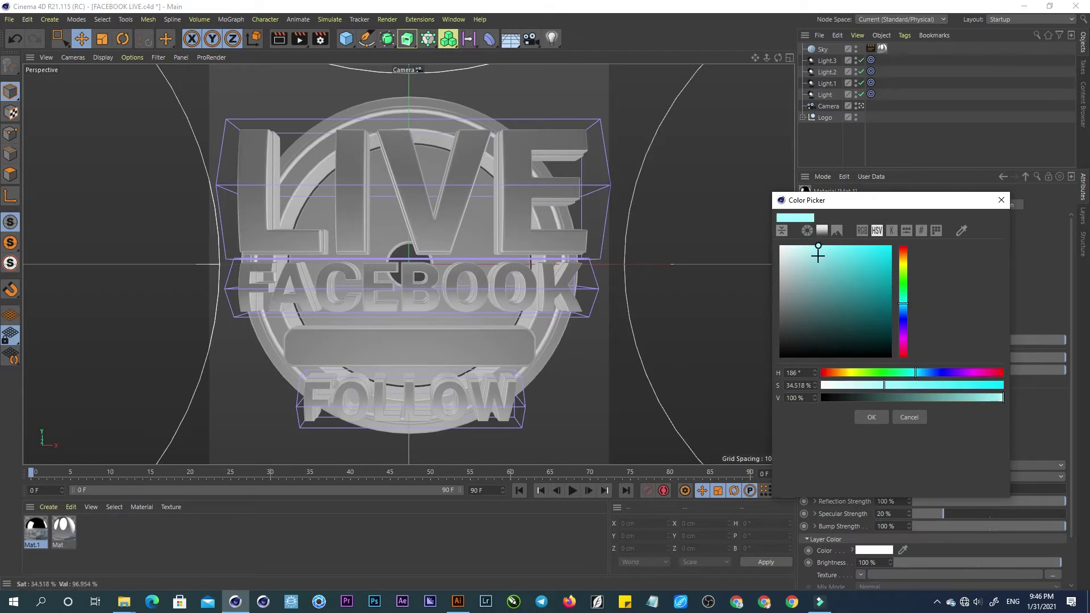
left_click(863, 416)
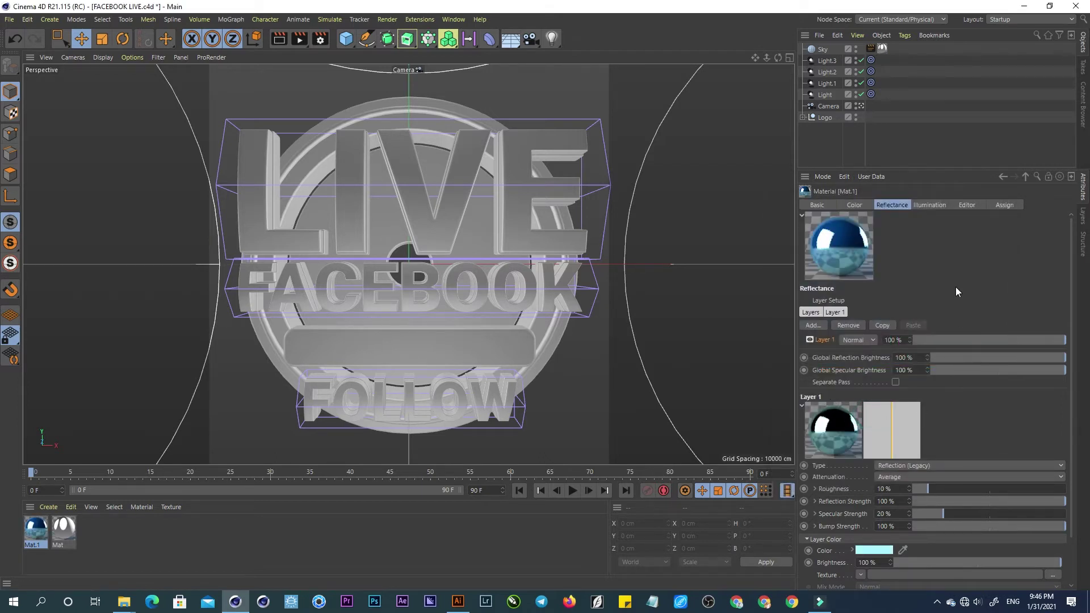
left_click_drag(994, 564, 986, 564)
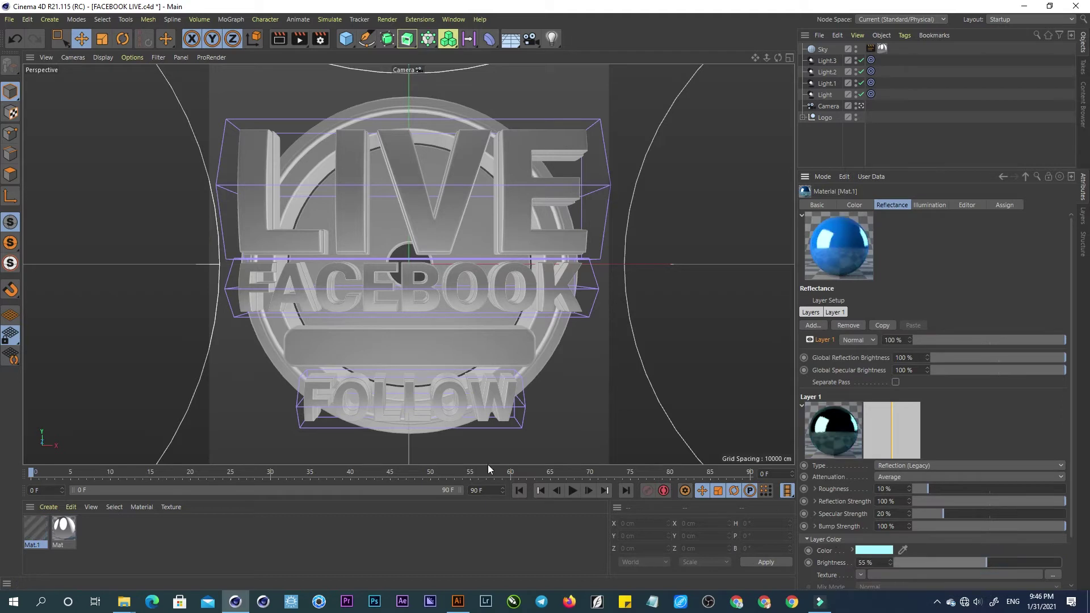
Apply Mat.1 to the badge ring and duplicate it as Mat.2.
left_click(121, 536)
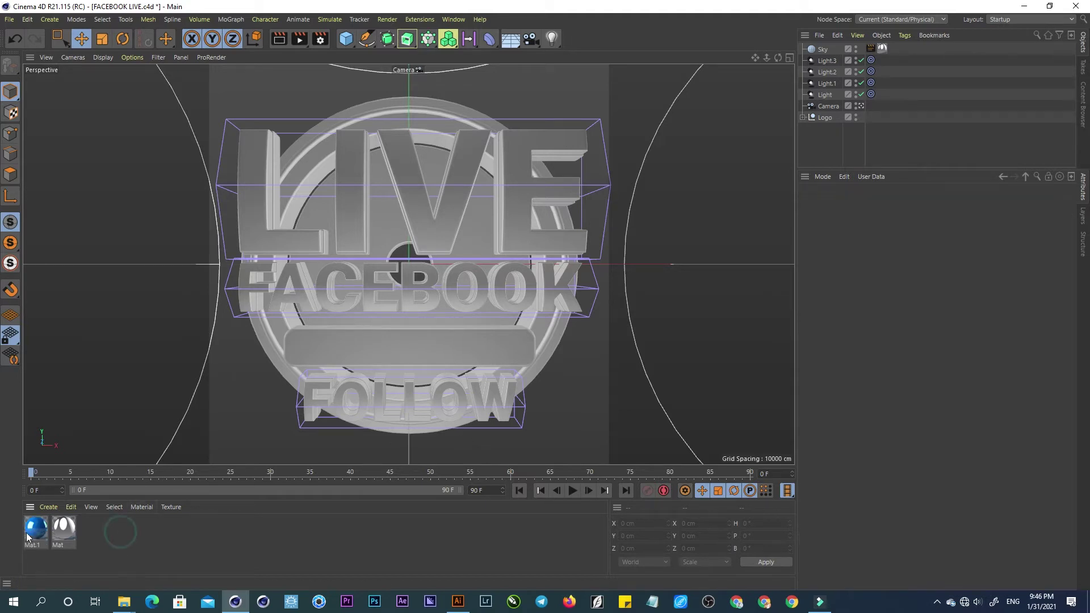
left_click_drag(36, 528, 278, 321)
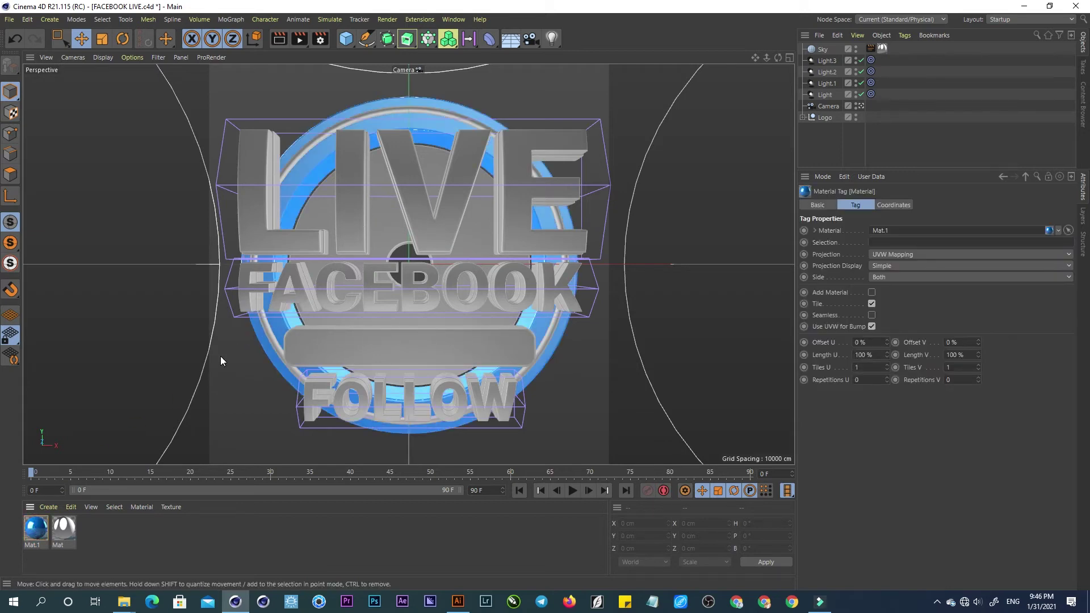
left_click_drag(35, 529, 104, 519, "ctrl")
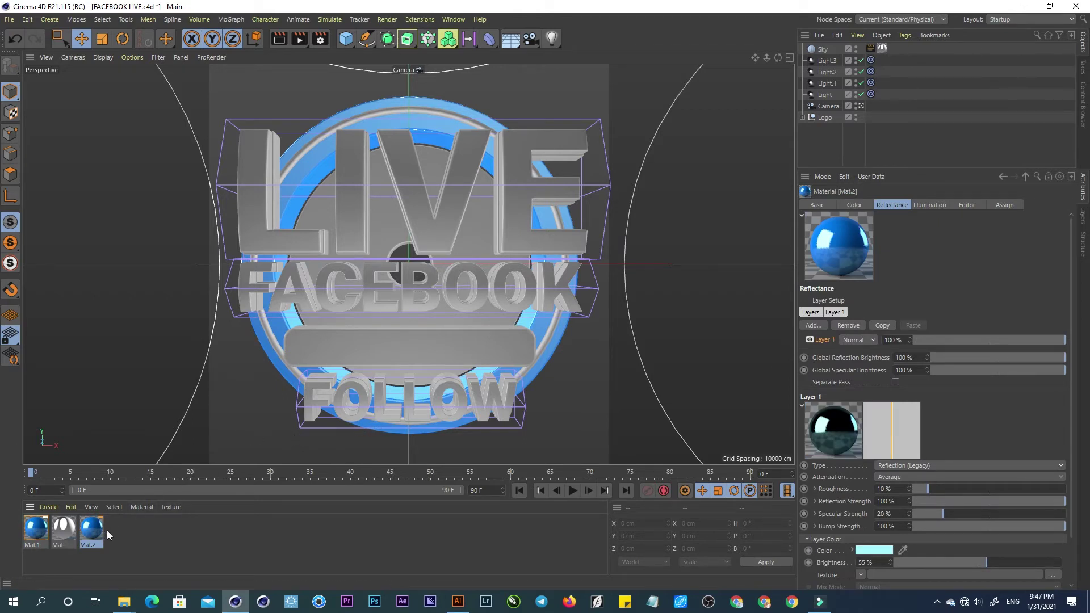
Give Mat.2 a 0% saturation colour and a white 67% reflection, then apply it to the ring.
left_click(855, 205)
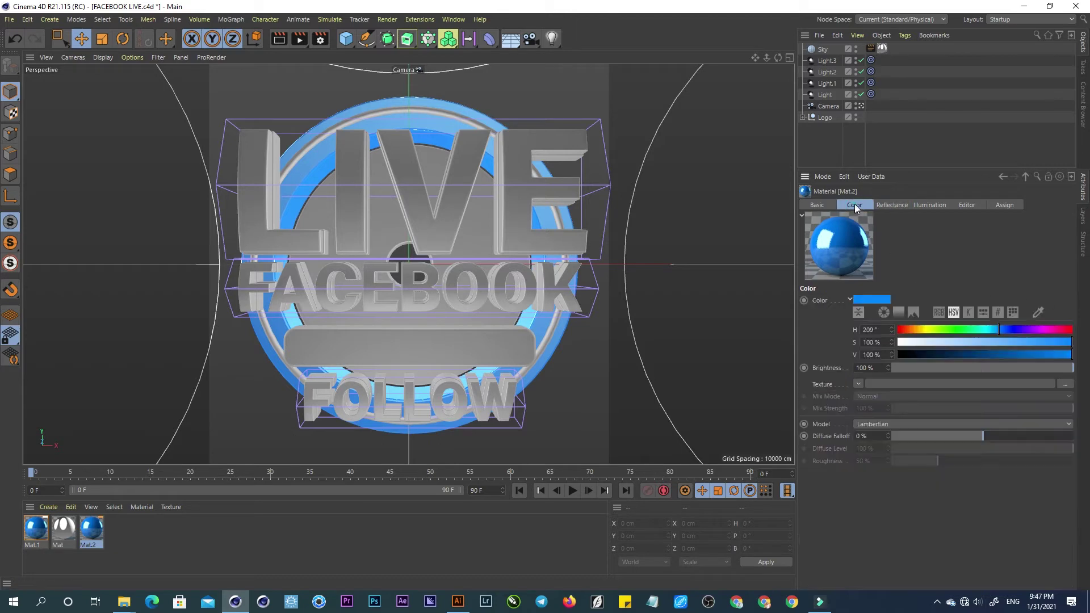
left_click_drag(918, 344, 897, 343)
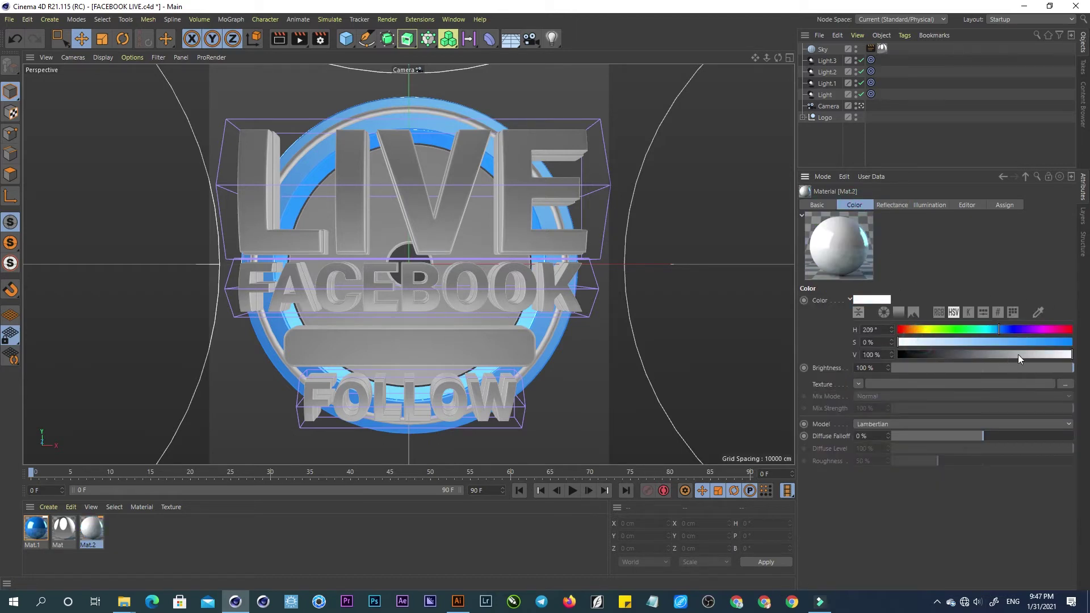
left_click(885, 205)
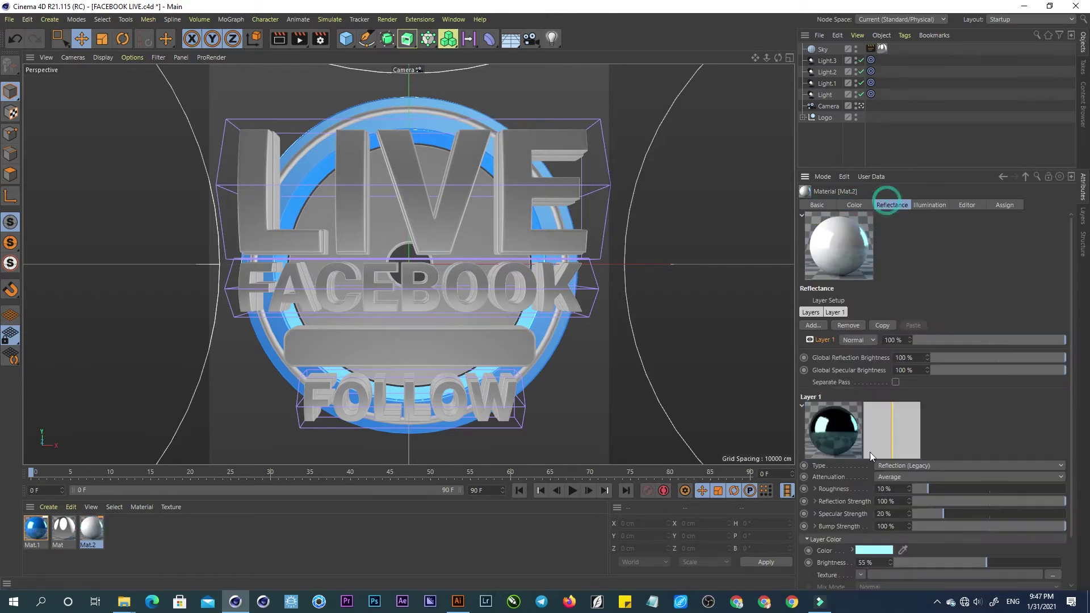
left_click(882, 550)
left_click_drag(789, 423, 770, 407)
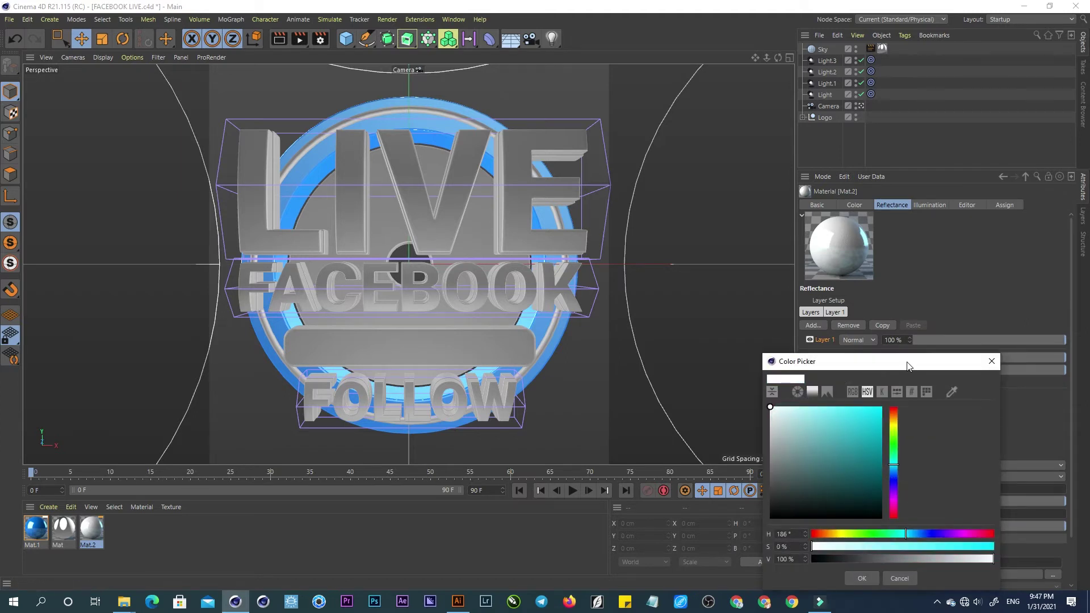
left_click_drag(909, 362, 894, 220)
left_click(848, 436)
mouse_move(973, 564)
left_mouse_down()
mouse_move(903, 560)
mouse_move(1007, 562)
left_mouse_up()
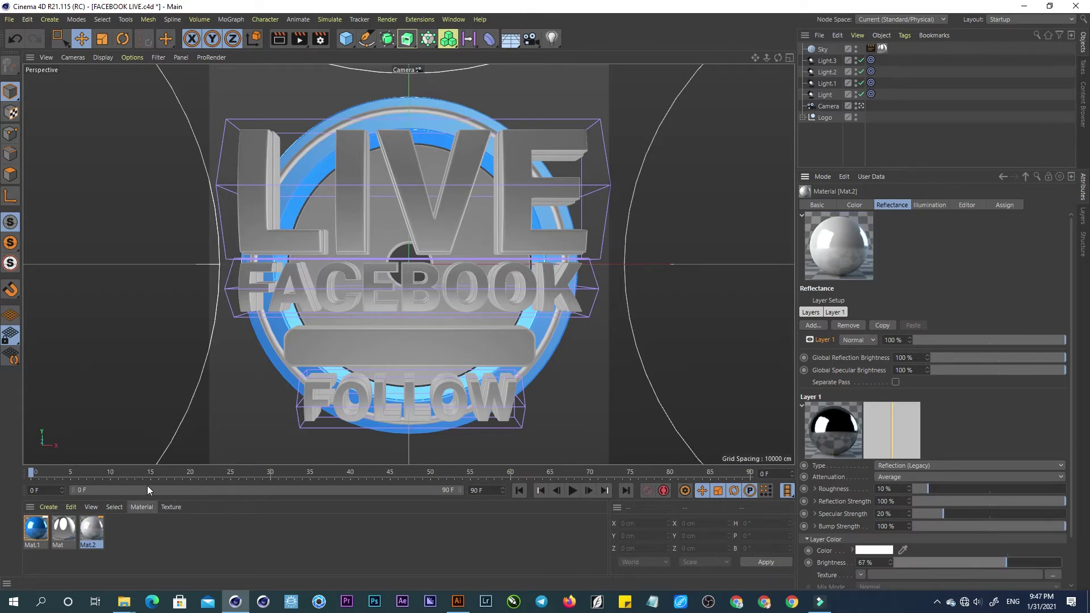
left_click_drag(91, 528, 274, 344)
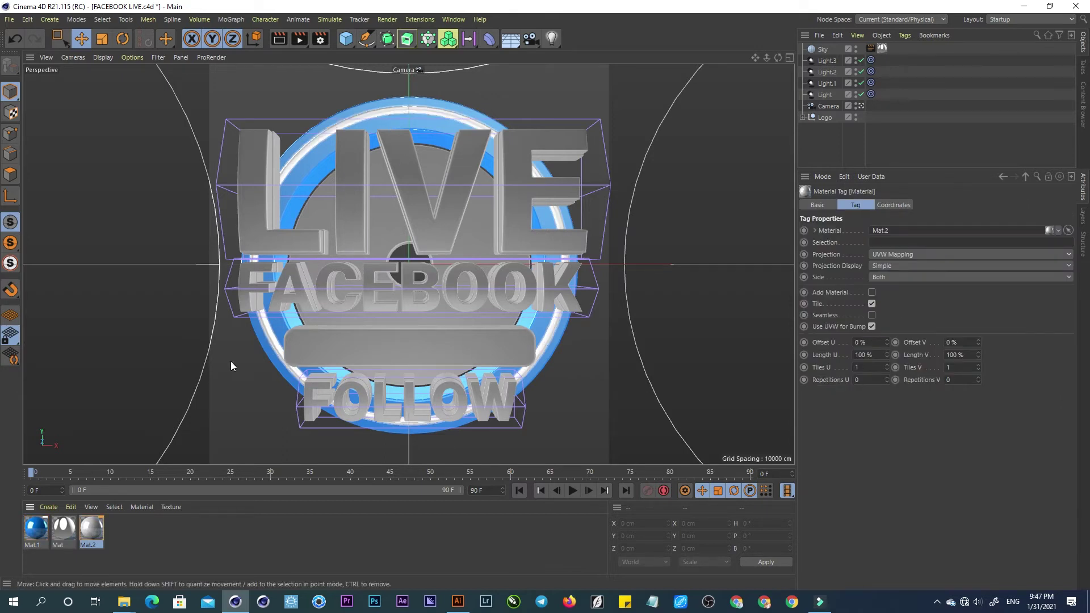
Apply the silver Mat.2 to the LIVE and FACEBOOK text and the middle bar plate.
left_click_drag(94, 527, 255, 233)
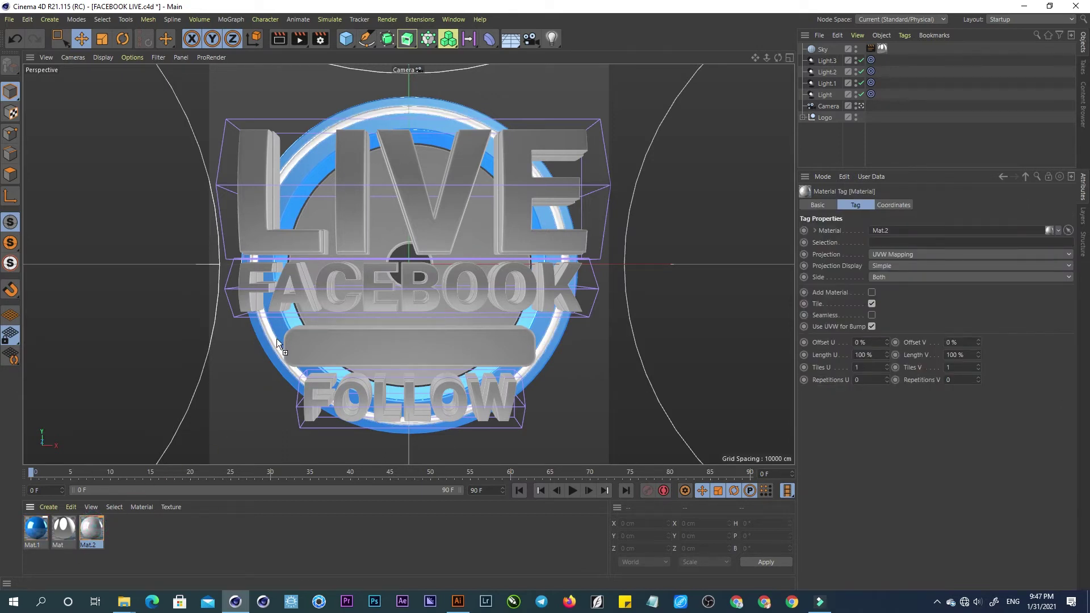
left_click_drag(254, 229, 254, 227)
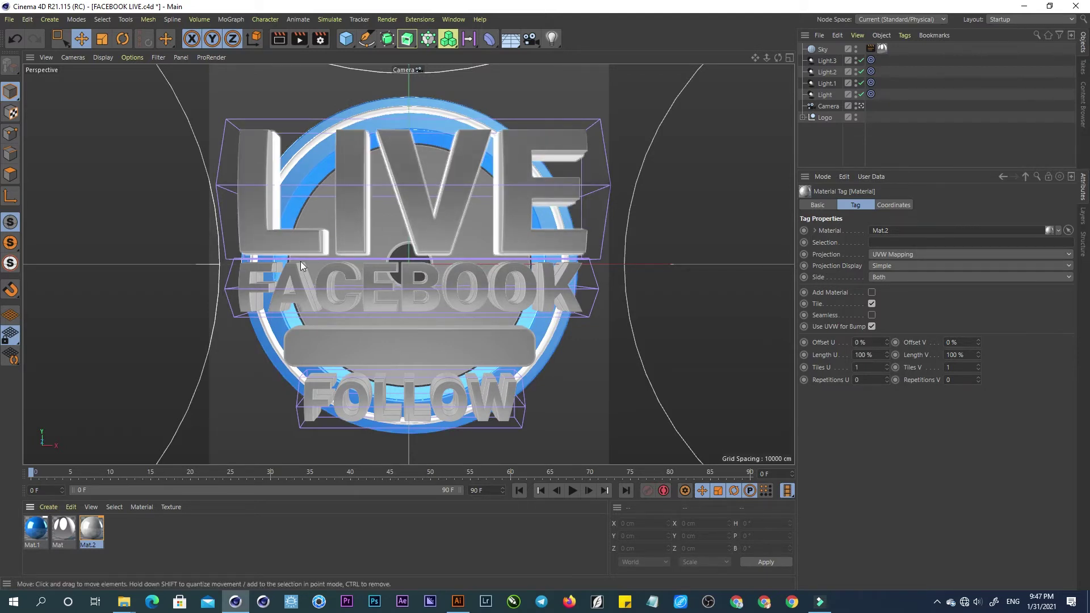
left_click_drag(91, 528, 306, 269)
left_click_drag(92, 529, 360, 376)
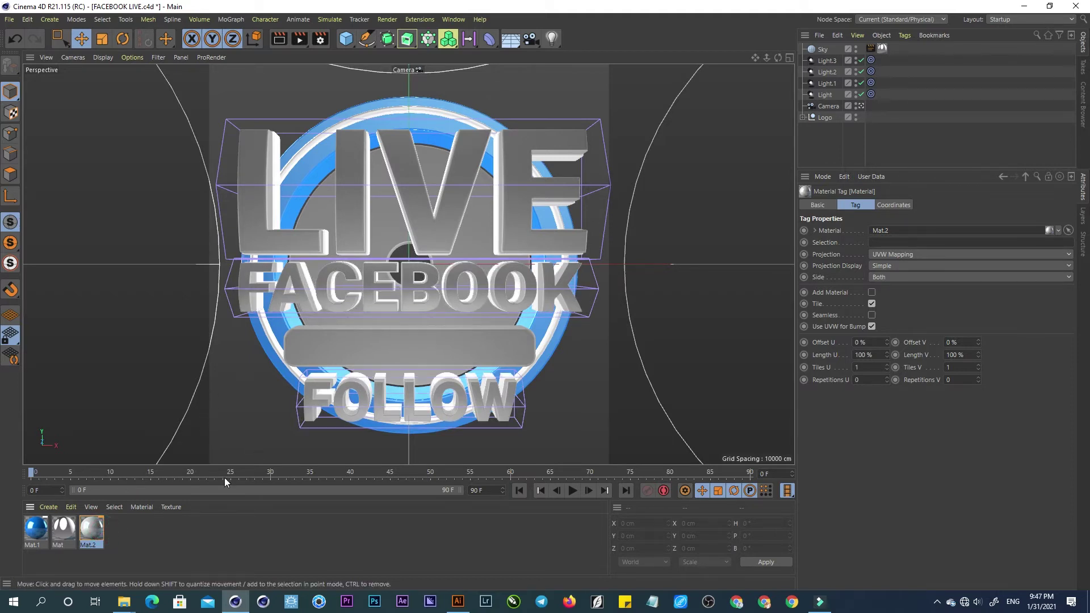
left_click_drag(92, 528, 339, 364)
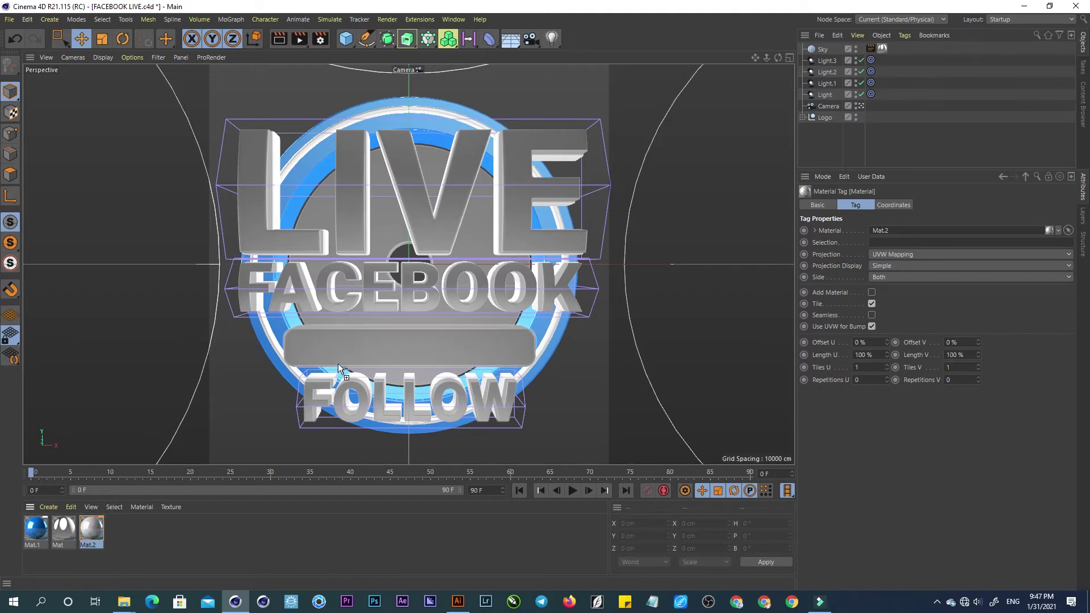
Apply the blue Mat.1 to the FOLLOW, LIVE and FACEBOOK lettering.
left_click_drag(36, 528, 358, 418)
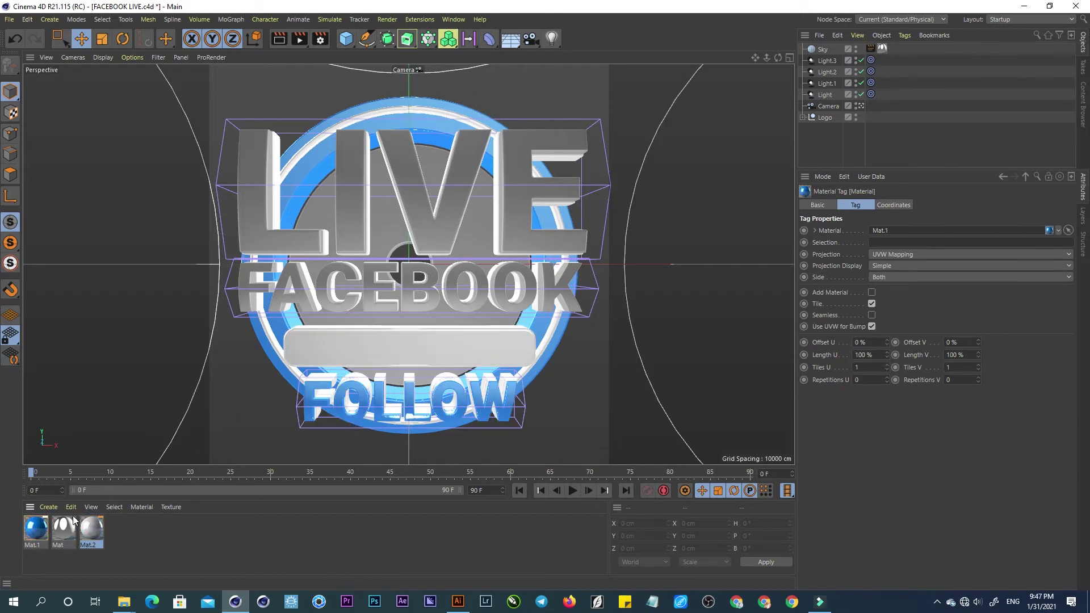
mouse_move(36, 529)
left_mouse_down()
mouse_move(248, 329)
mouse_move(244, 296)
left_mouse_up()
left_click_drag(36, 528, 254, 229)
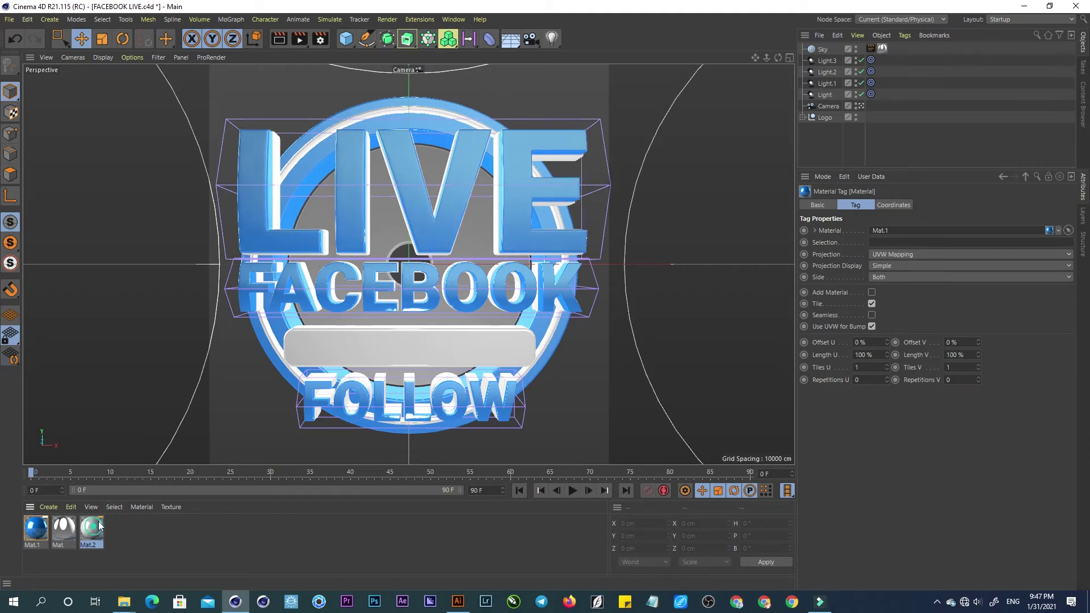
mouse_move(101, 525)
left_mouse_down()
mouse_move(377, 249)
mouse_move(386, 225)
left_mouse_up()
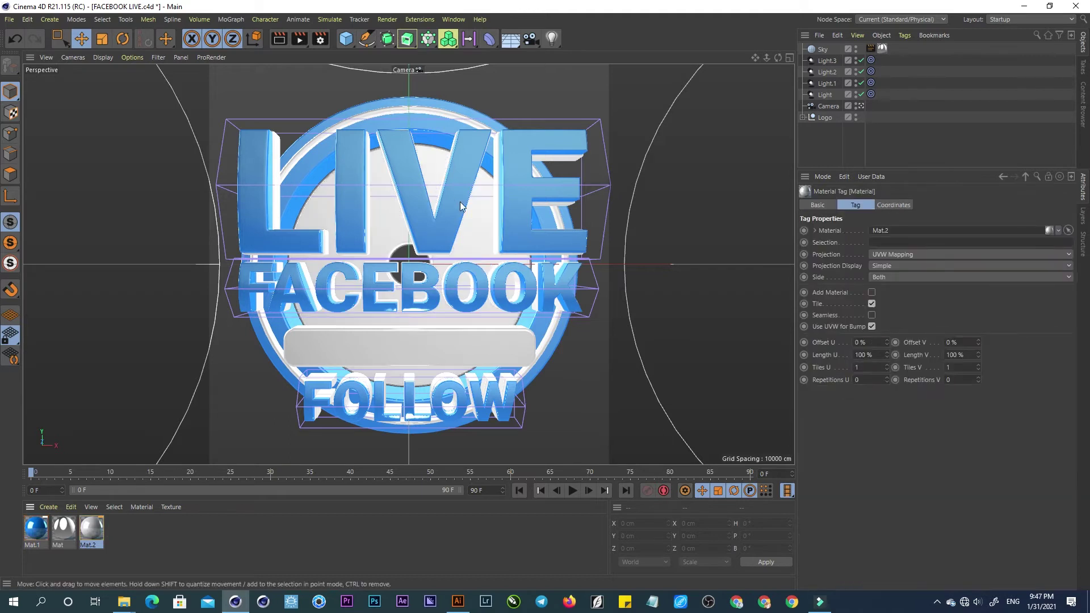
Set the Sky's rotation to H 99°, P -10°, B -75°, then select the Logo group.
left_click(824, 50)
left_click(859, 205)
mouse_move(1003, 231)
left_mouse_down()
mouse_move(1003, 216)
mouse_move(1004, 242)
left_mouse_up()
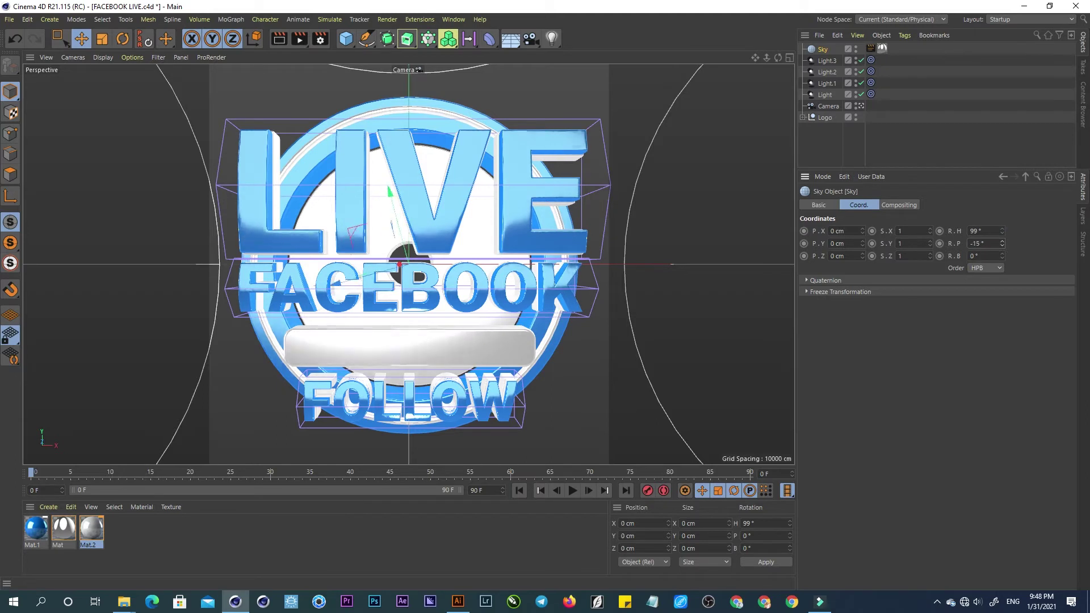
mouse_move(1002, 257)
left_mouse_down()
mouse_move(1002, 272)
mouse_move(1003, 252)
left_mouse_up()
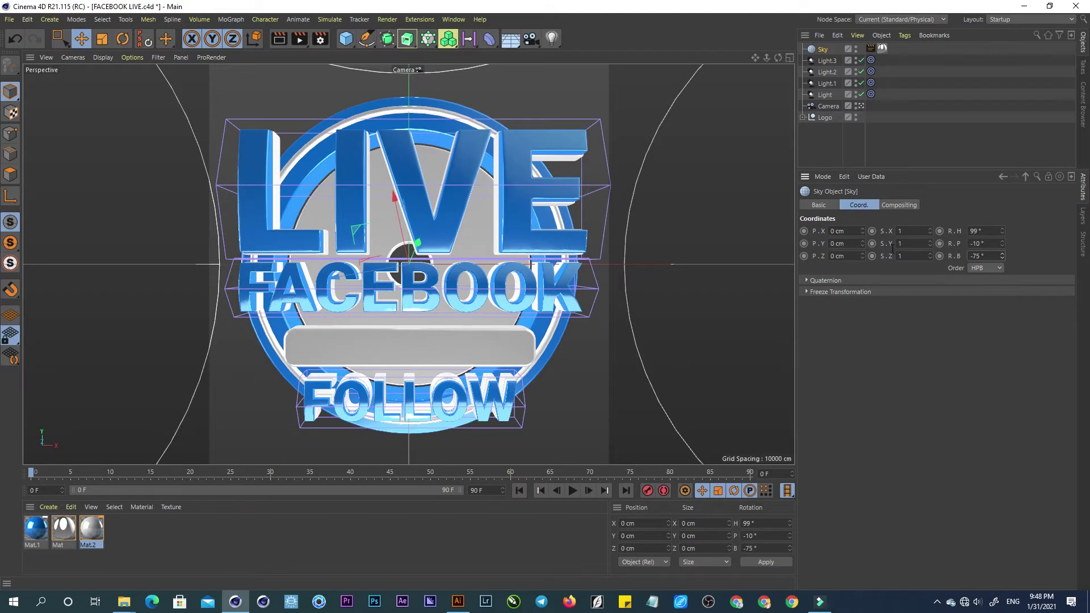
left_click(822, 118)
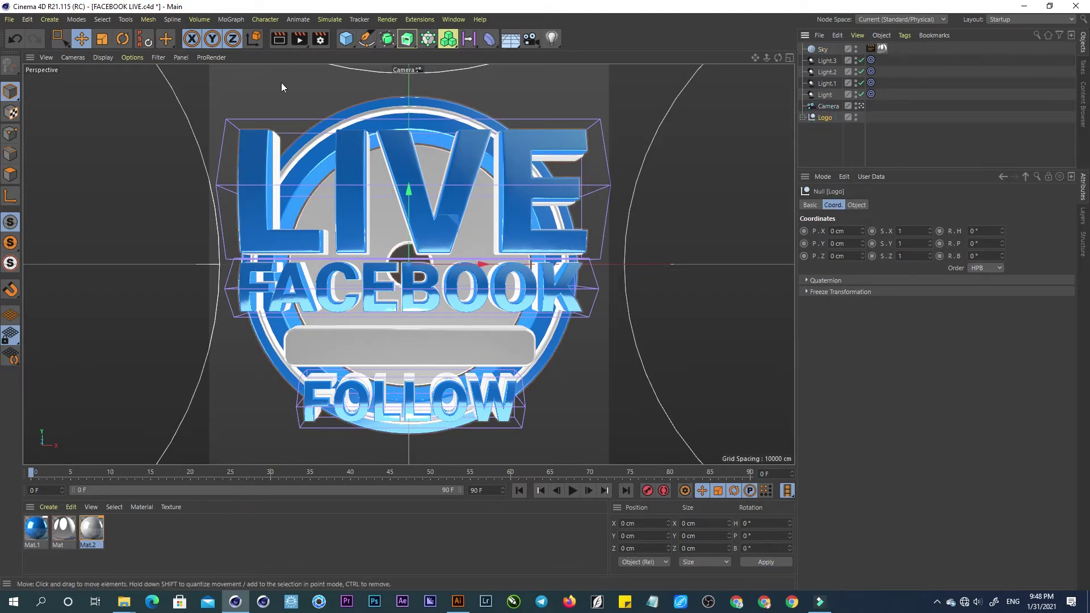
left_click(301, 39)
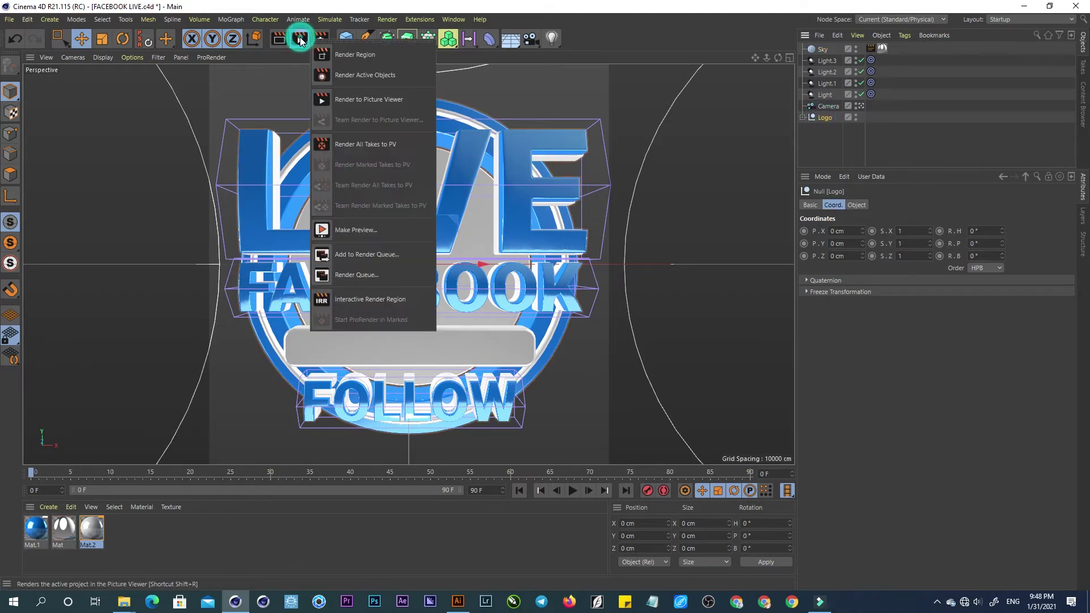
Render a region preview over the right half of the badge.
left_click(343, 55)
left_click_drag(409, 91, 619, 446)
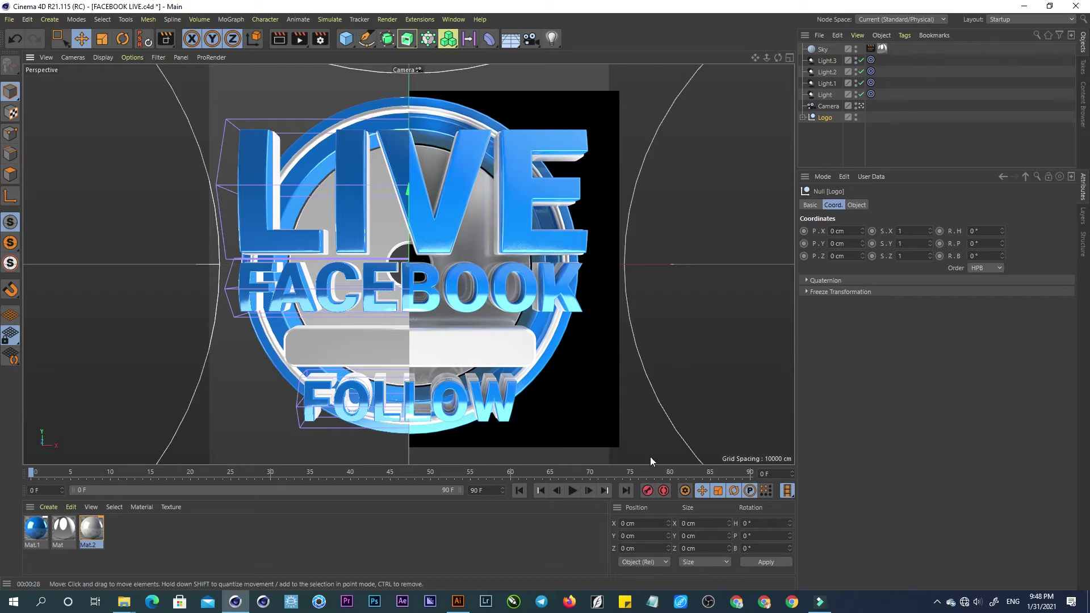
left_click(68, 536)
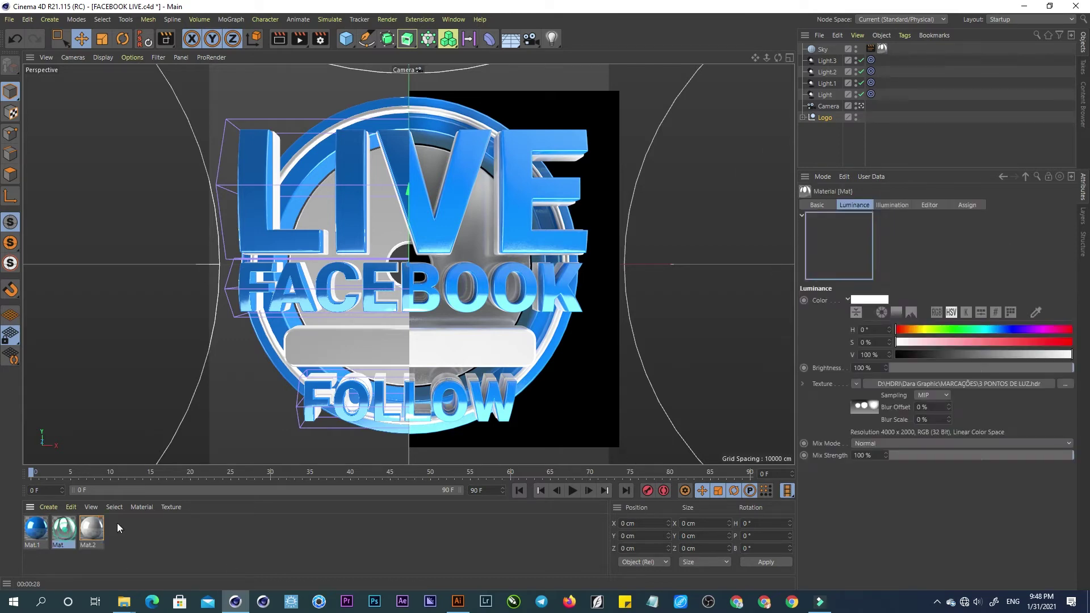
Load the '3 PONTOS BLACK' HDR image into the sky material, keeping its original location.
left_click(1065, 384)
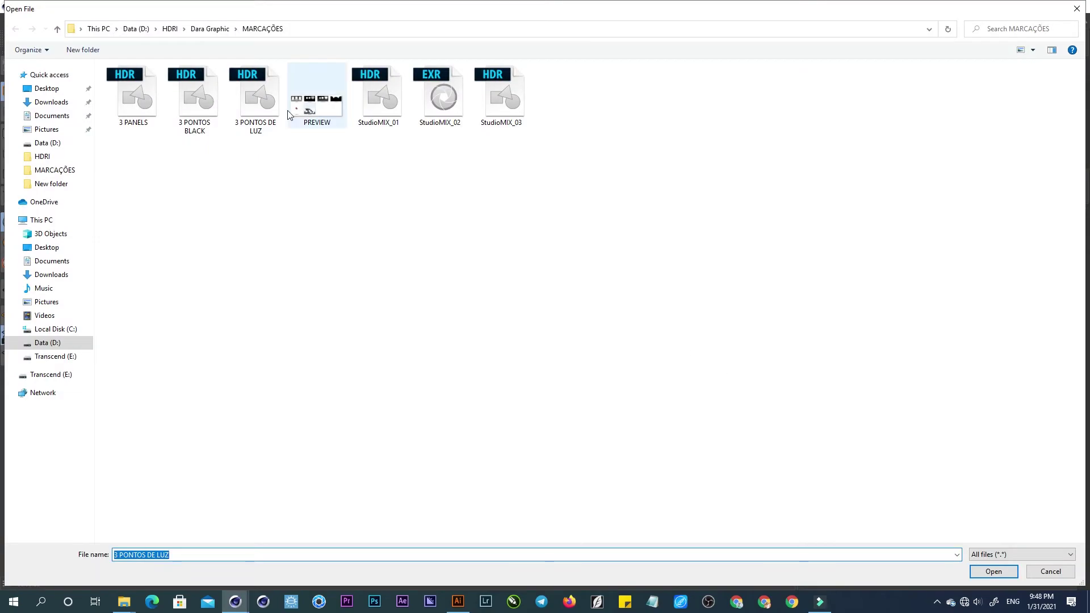
double_click(202, 108)
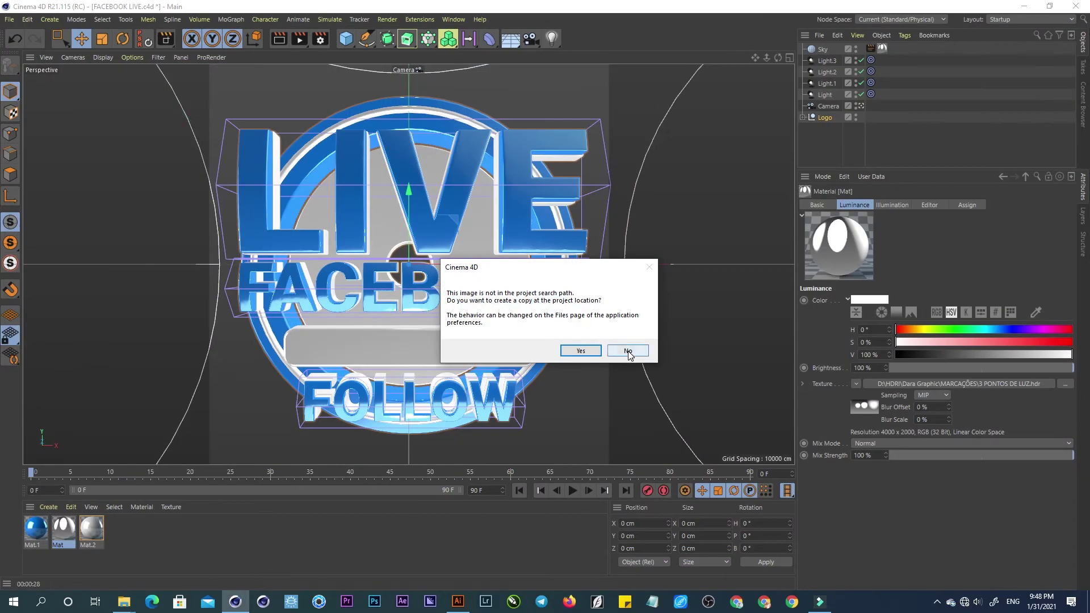
left_click(627, 348)
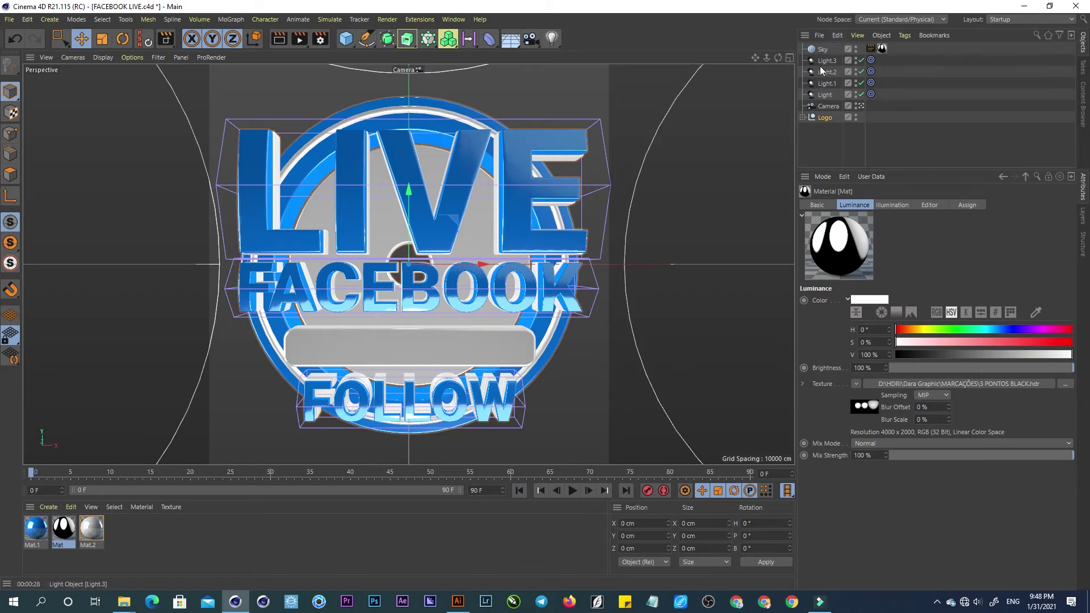
Turn the Sky's heading to about -8°, select Logo, and render the view.
left_click(823, 49)
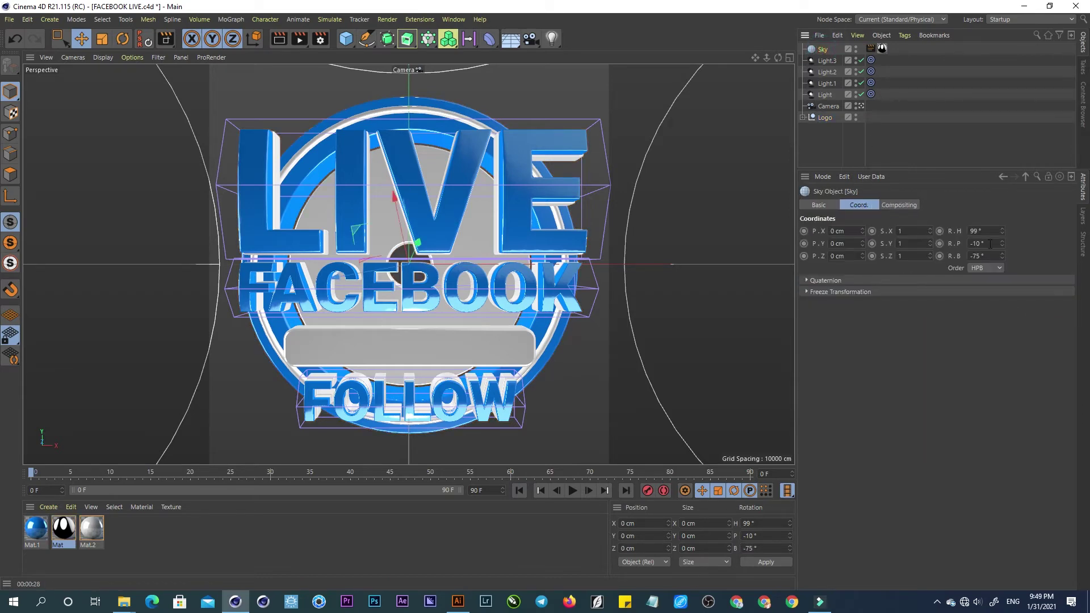
mouse_move(1004, 230)
left_mouse_down()
mouse_move(965, 230)
mouse_move(1004, 226)
left_mouse_up()
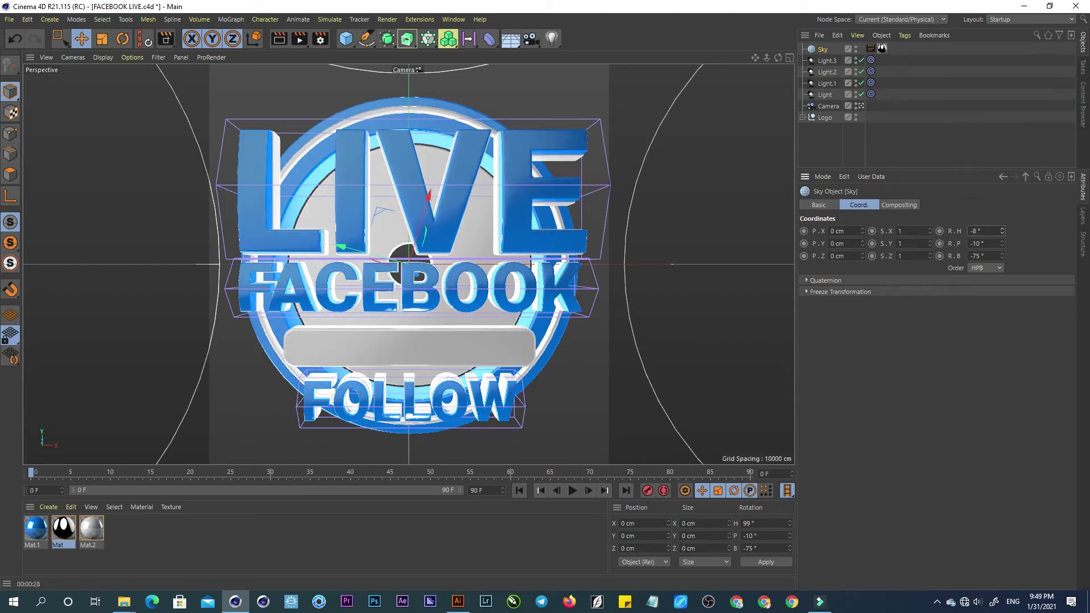
left_click(824, 117)
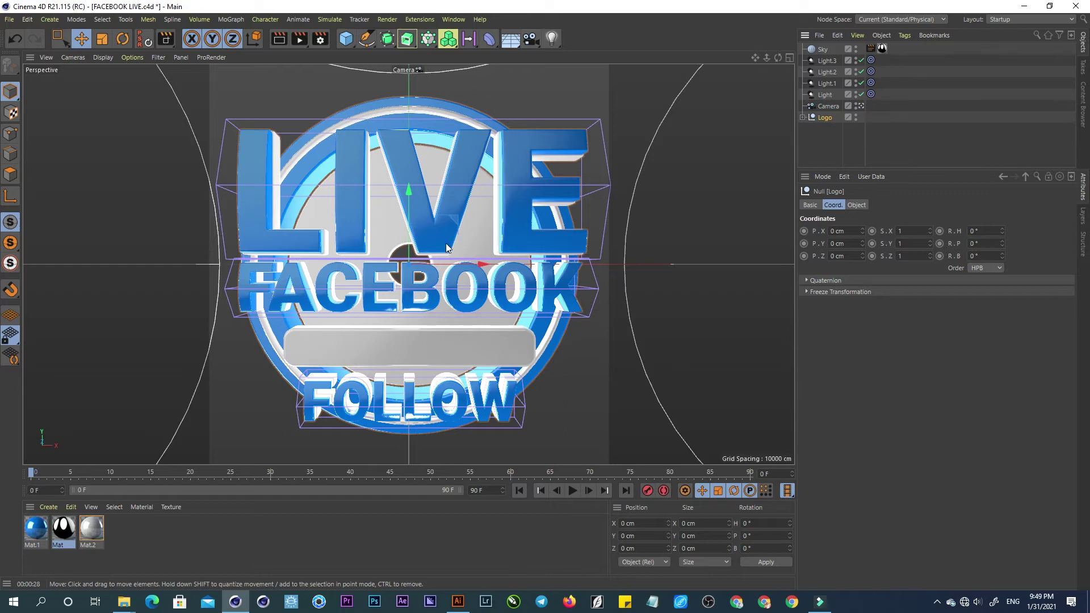
left_click(276, 41)
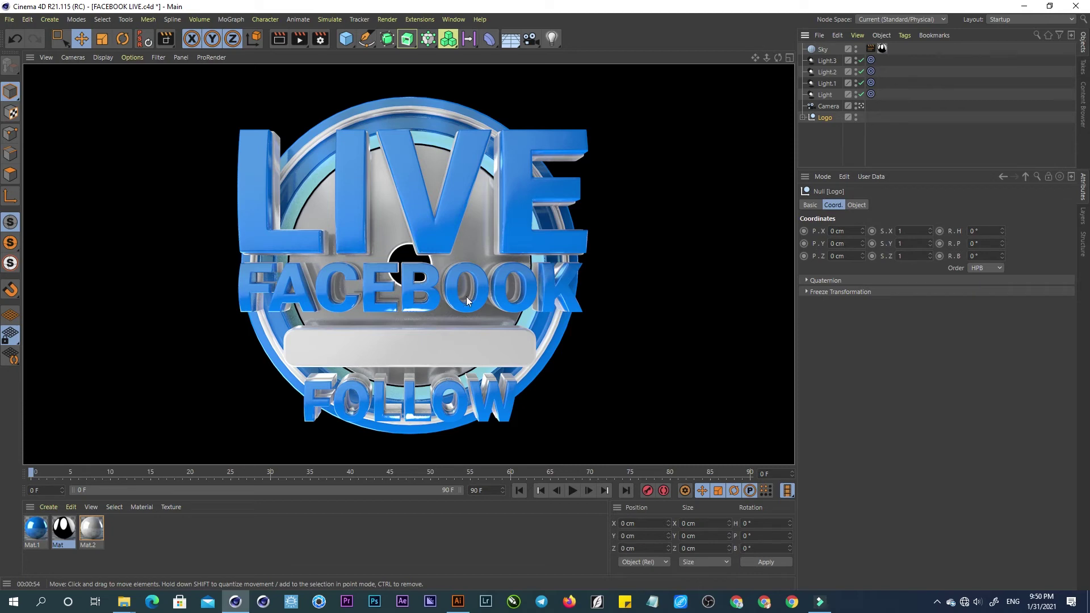
Stop the finished render by selecting the Sky object.
left_click(823, 49)
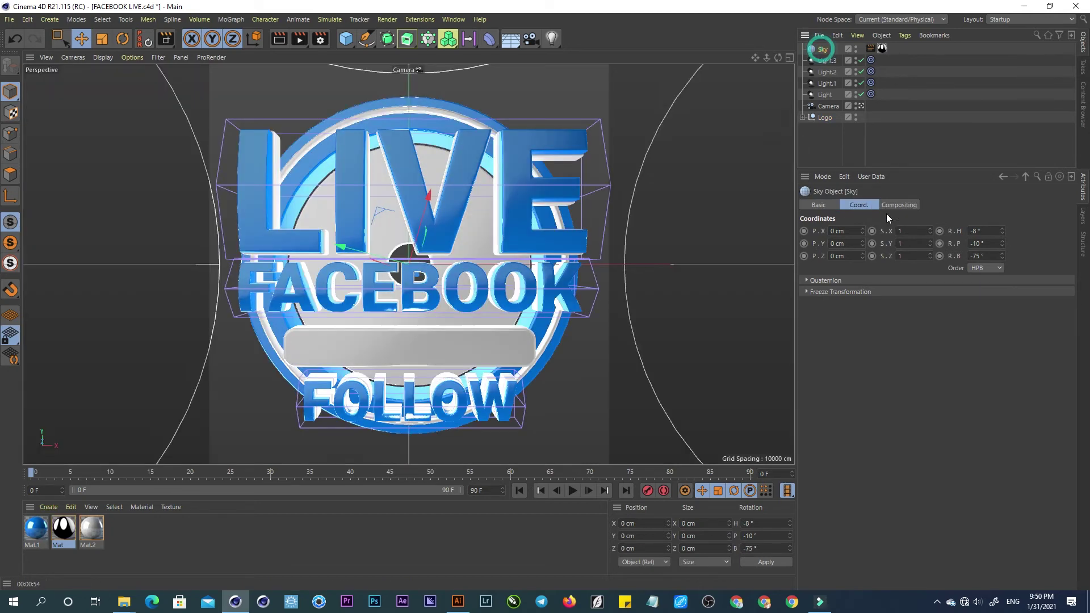
Try different sky pitch and bank angles, previewing reflections with view and region renders.
left_click_drag(1003, 245, 1002, 216)
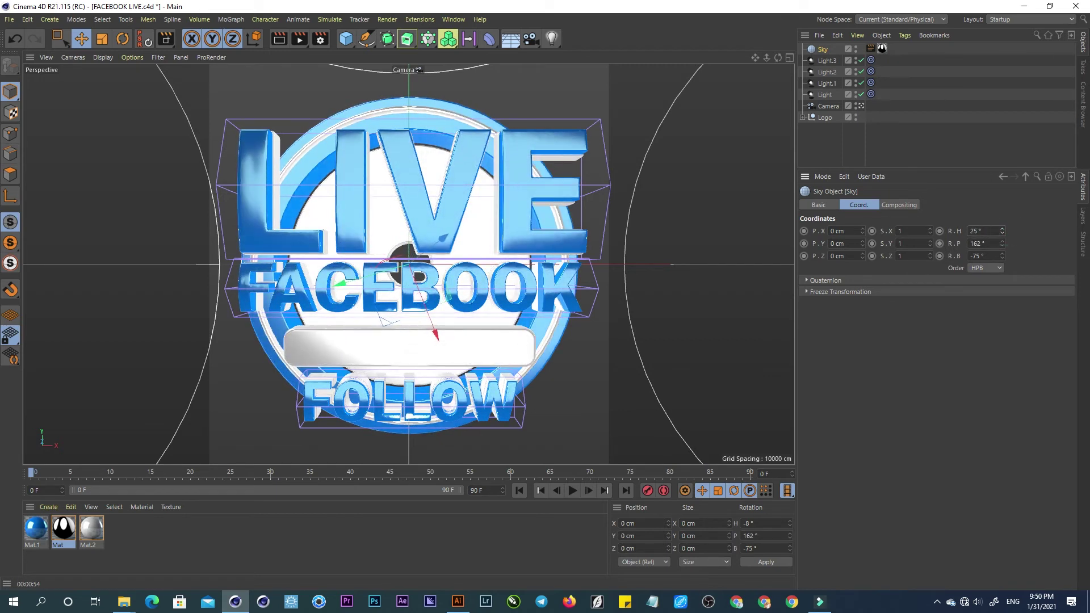
left_click_drag(1002, 256, 1006, 249)
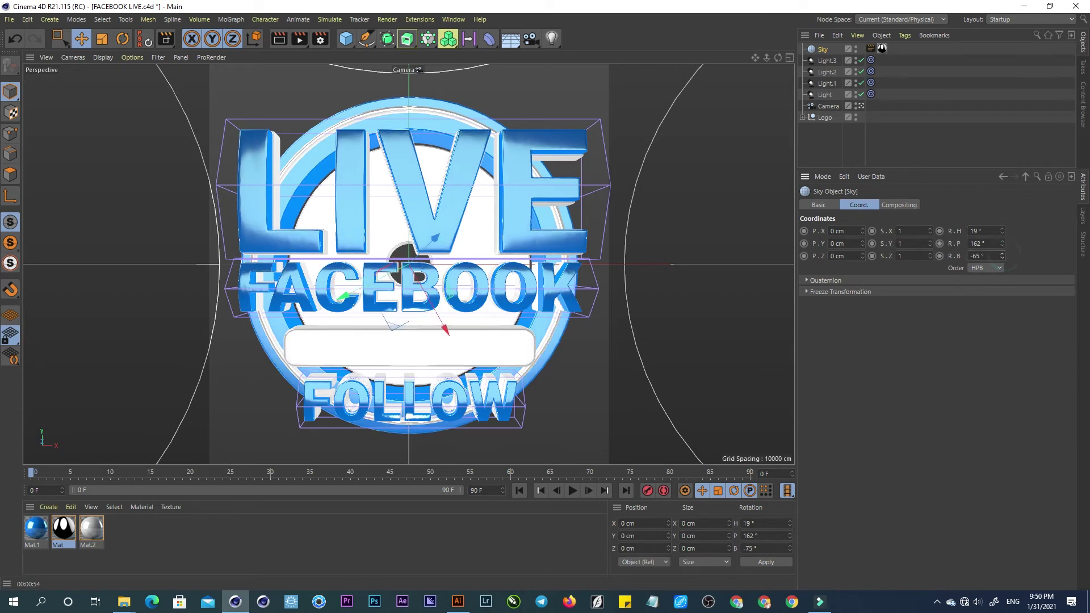
left_click_drag(1003, 244, 995, 231)
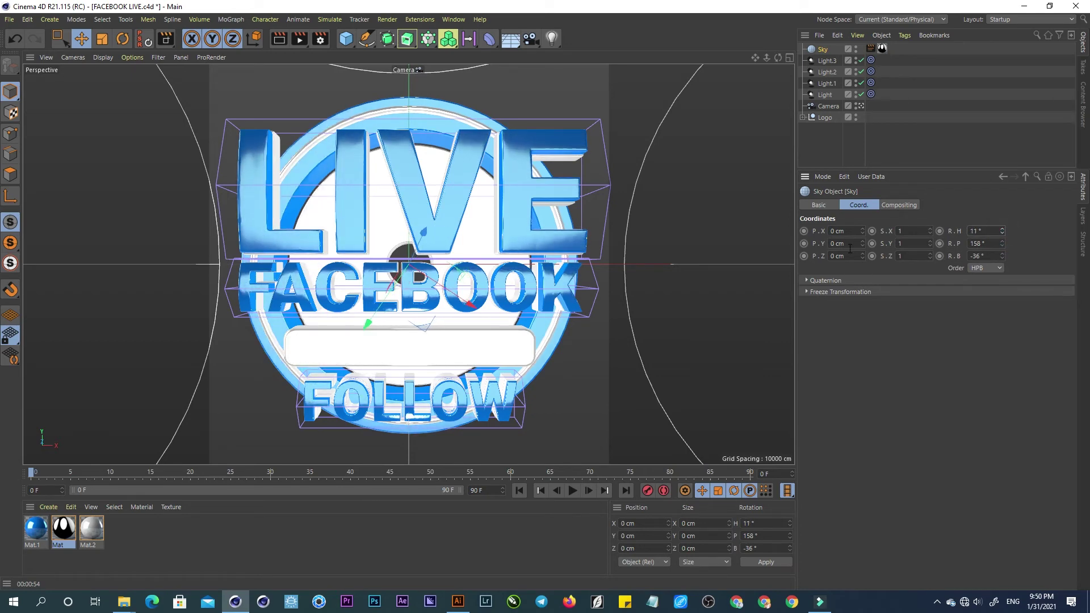
left_click(280, 40)
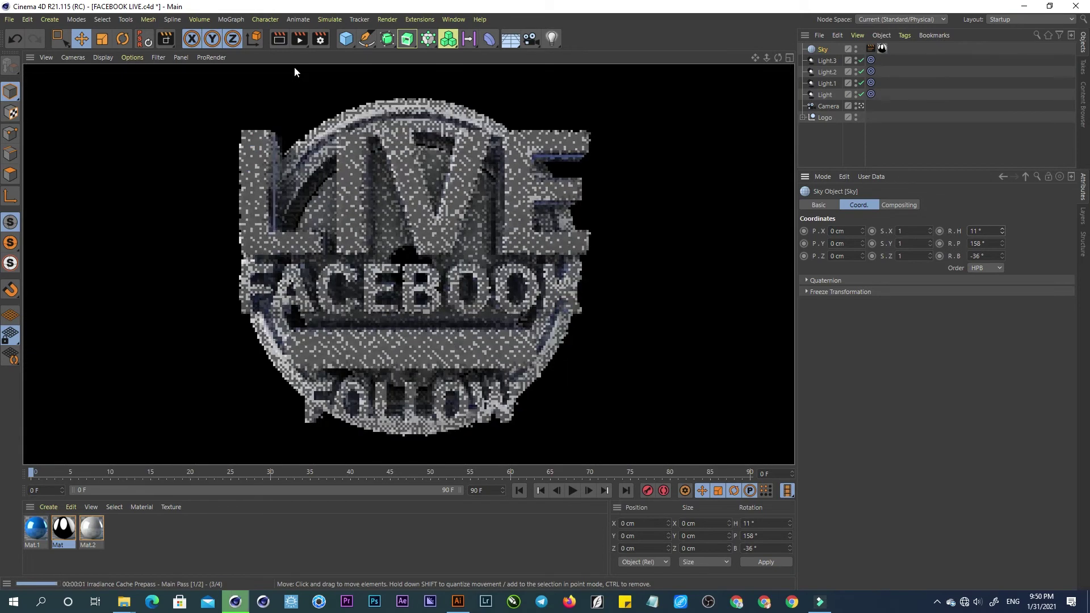
left_click(308, 72)
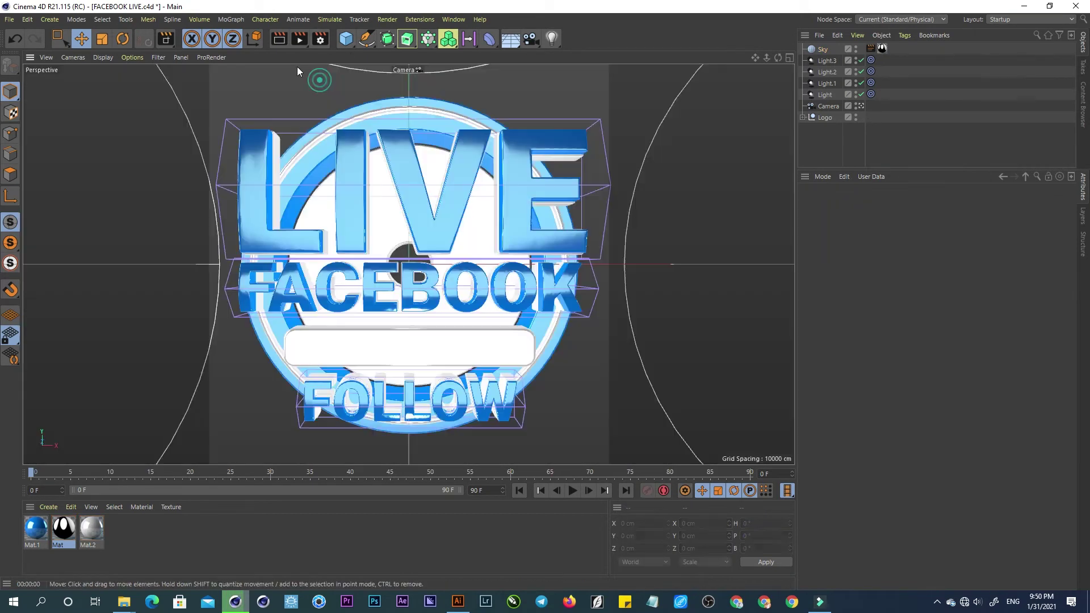
left_click_drag(299, 38, 341, 63)
left_click_drag(409, 91, 625, 442)
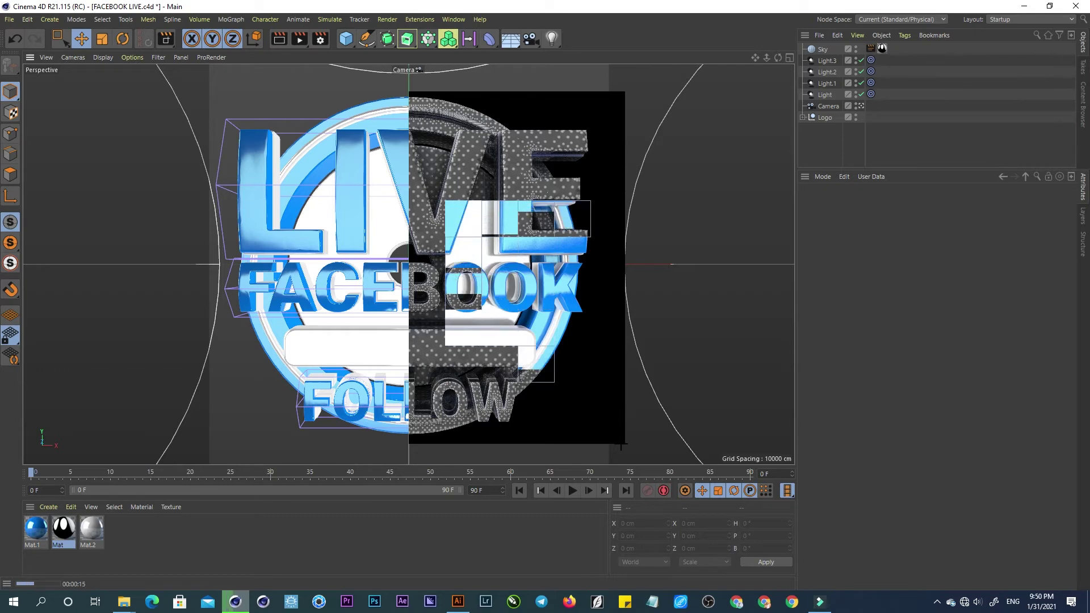
left_click(823, 49)
Reset the Sky's H, P and B rotation to 0°.
left_click_drag(990, 257, 930, 275)
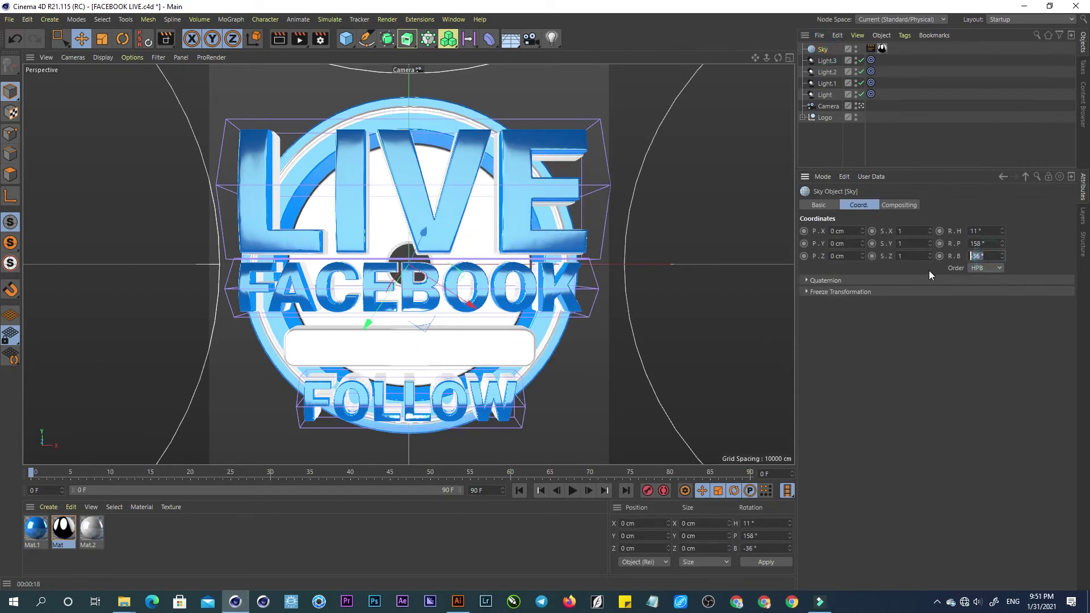
double_click(981, 231)
type("0")
key("Return")
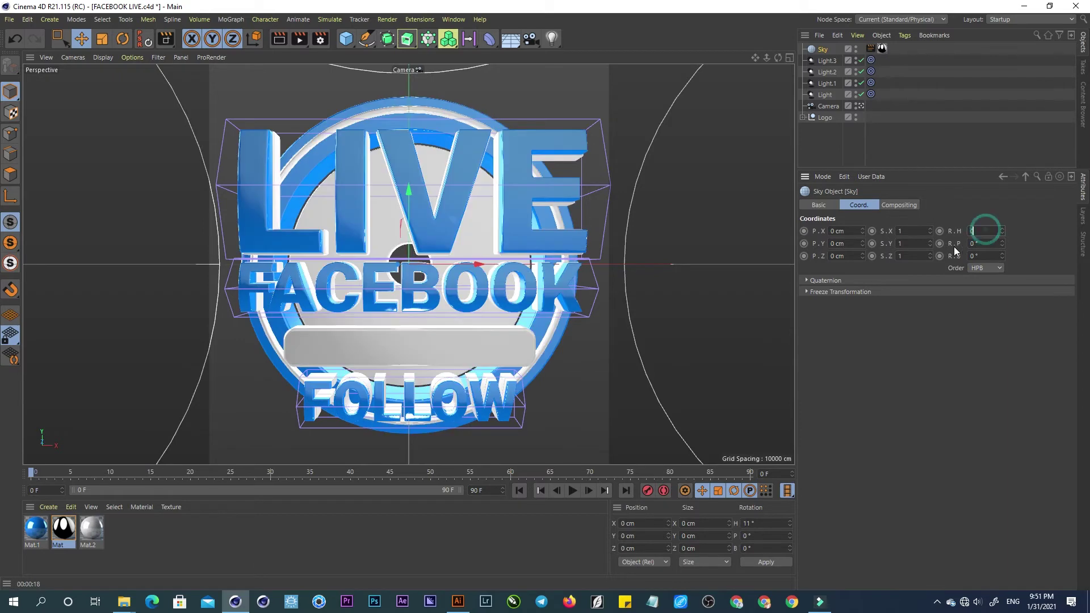
type("0")
left_click(980, 257)
key("Return")
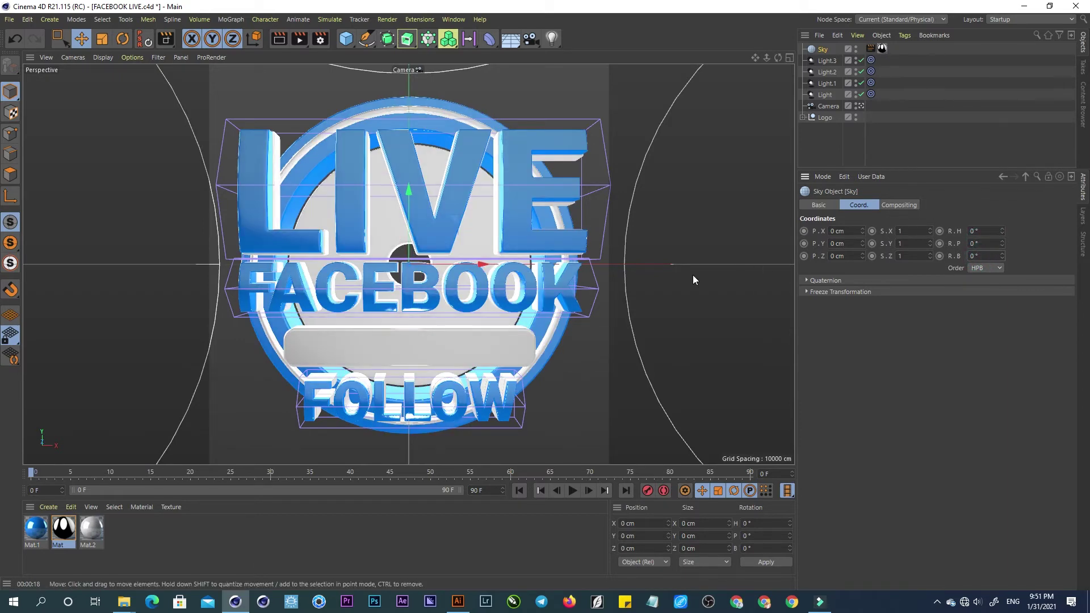
Inspect the spot light from the default camera, then return to the scene camera view.
left_click(861, 105)
mouse_move(465, 410)
left_mouse_down("alt")
mouse_move(483, 440)
mouse_move(531, 392)
mouse_move(498, 413)
left_mouse_up("alt")
left_click(488, 433)
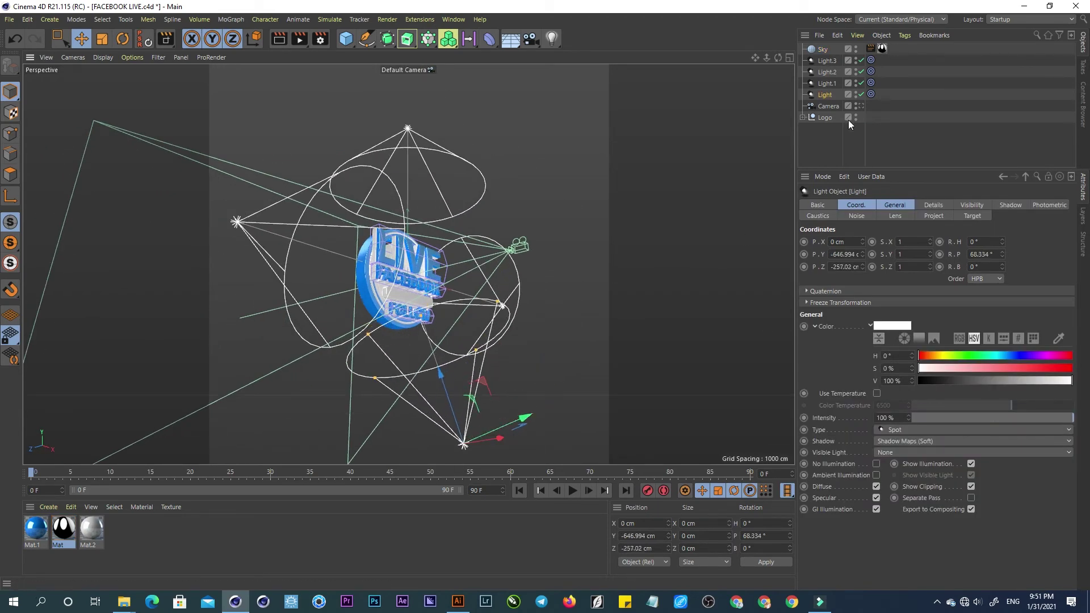
left_click(862, 106)
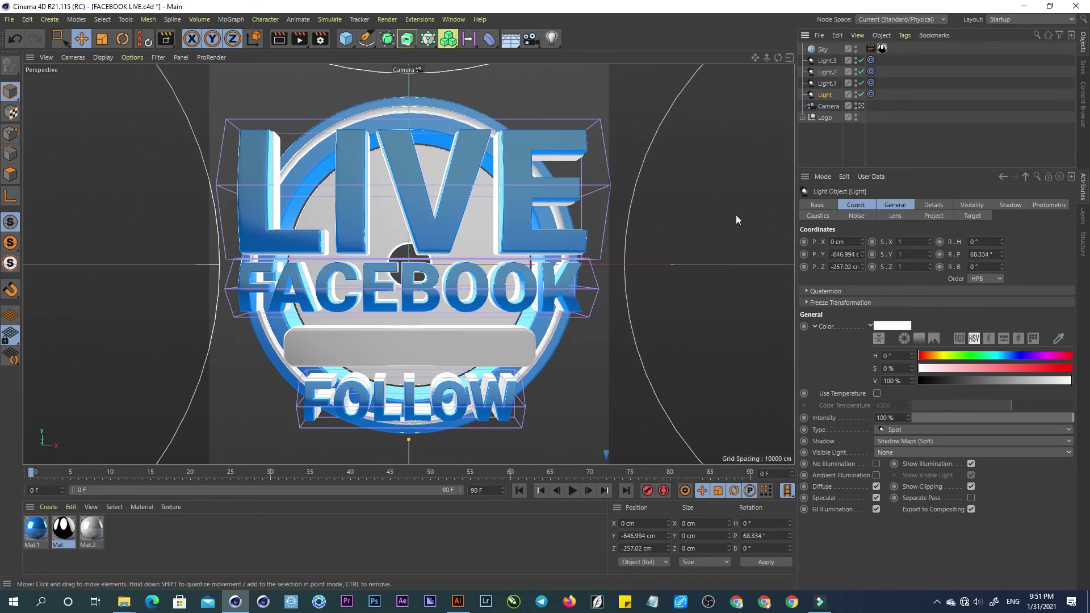
Rotate the Logo group back about -5.6° in pitch.
left_click(825, 118)
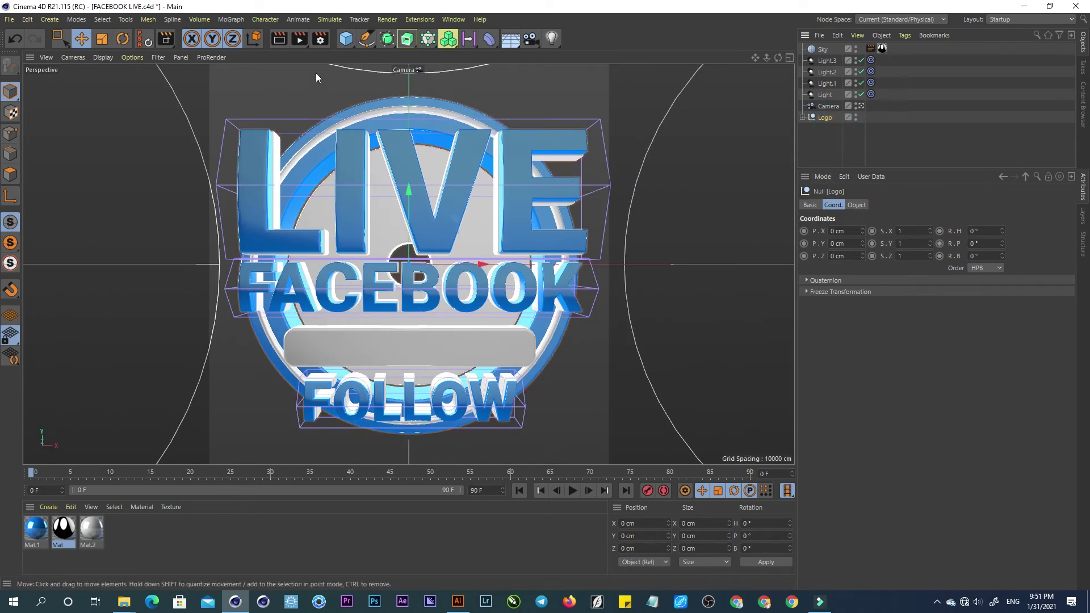
left_click(122, 38)
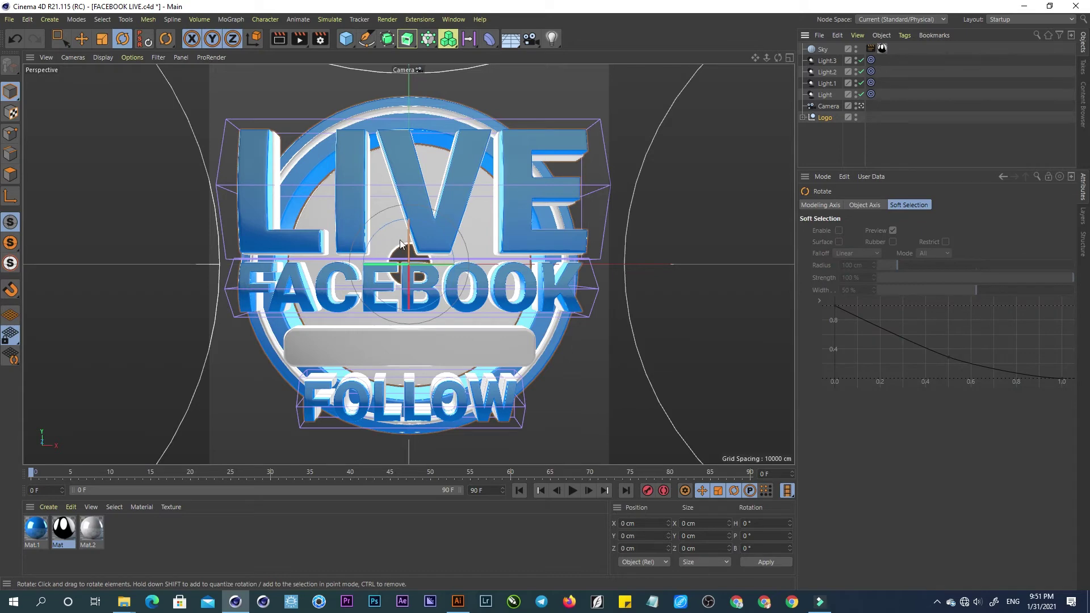
left_click_drag(407, 241, 414, 226)
Rotate the Sky to H 98°, P 0°, B 25°, then expand Logo in an enlarged Object Manager.
left_click(823, 49)
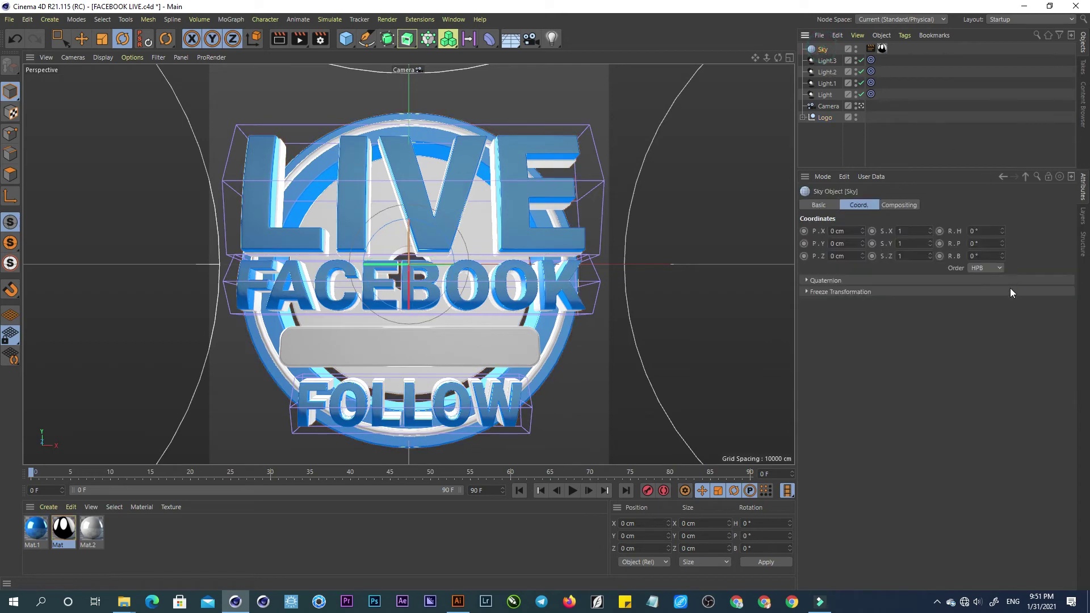
mouse_move(1003, 232)
left_mouse_down()
mouse_move(1017, 227)
mouse_move(998, 234)
left_mouse_up()
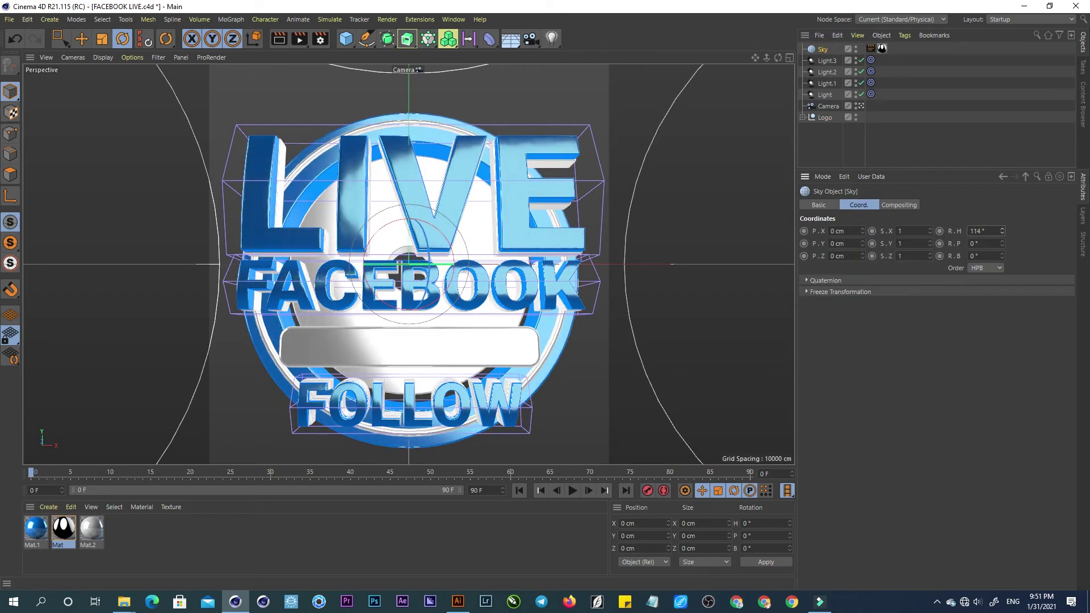
left_click_drag(1003, 243, 1000, 253)
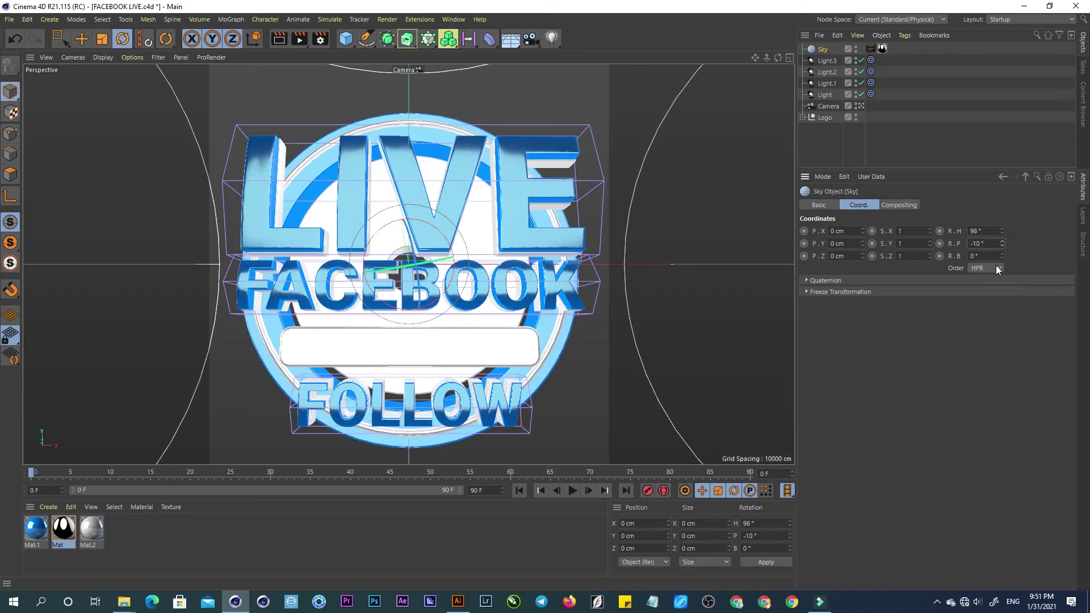
left_click_drag(1002, 256, 1001, 279)
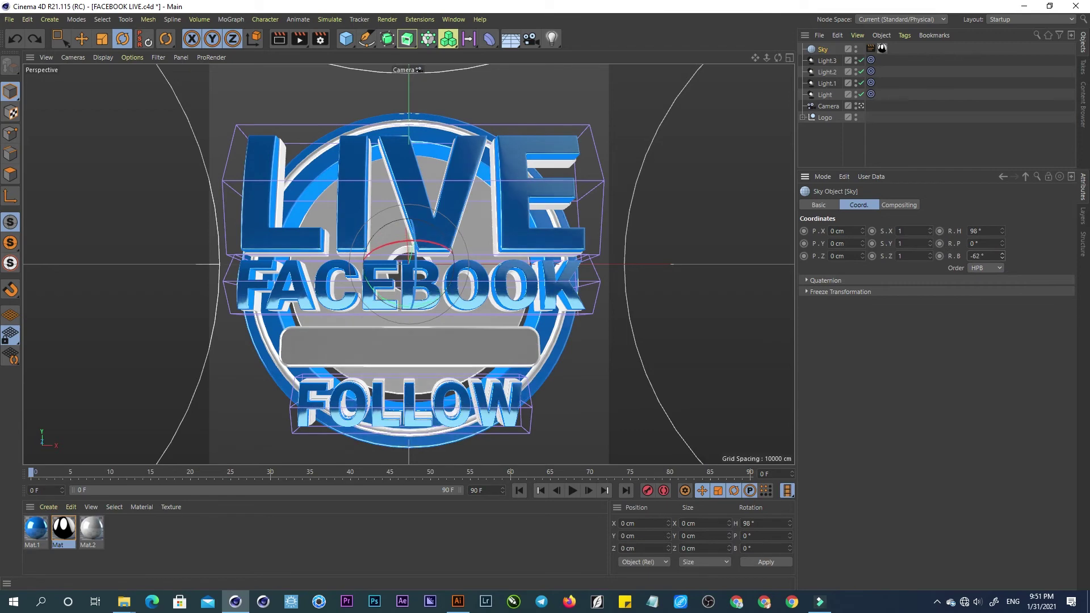
mouse_move(1003, 256)
left_mouse_down()
mouse_move(1003, 238)
mouse_move(1002, 262)
left_mouse_up()
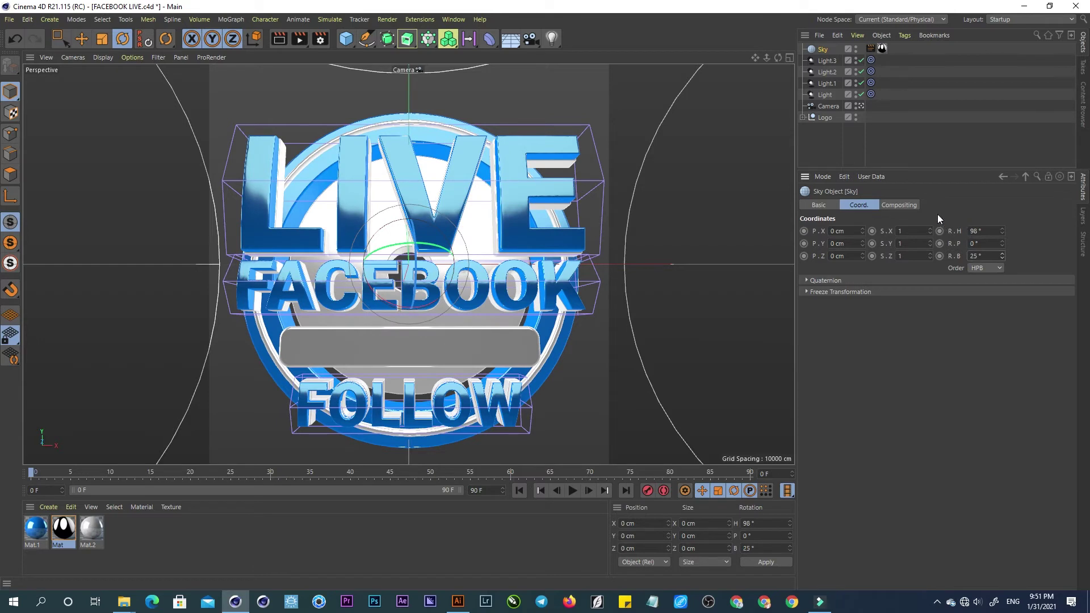
left_click(826, 145)
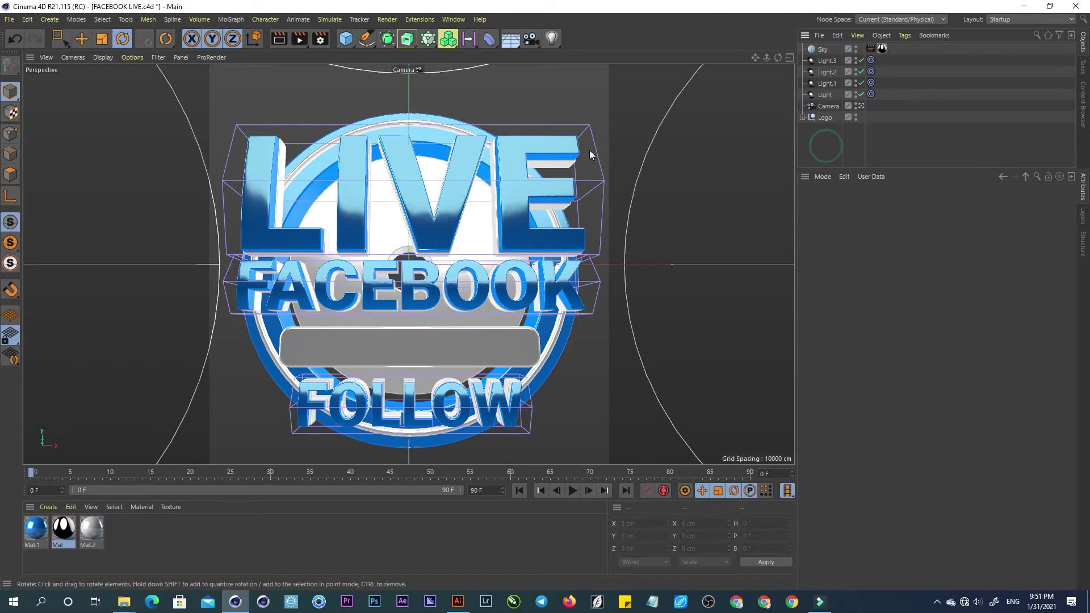
left_click(802, 117)
left_click_drag(839, 169, 841, 381)
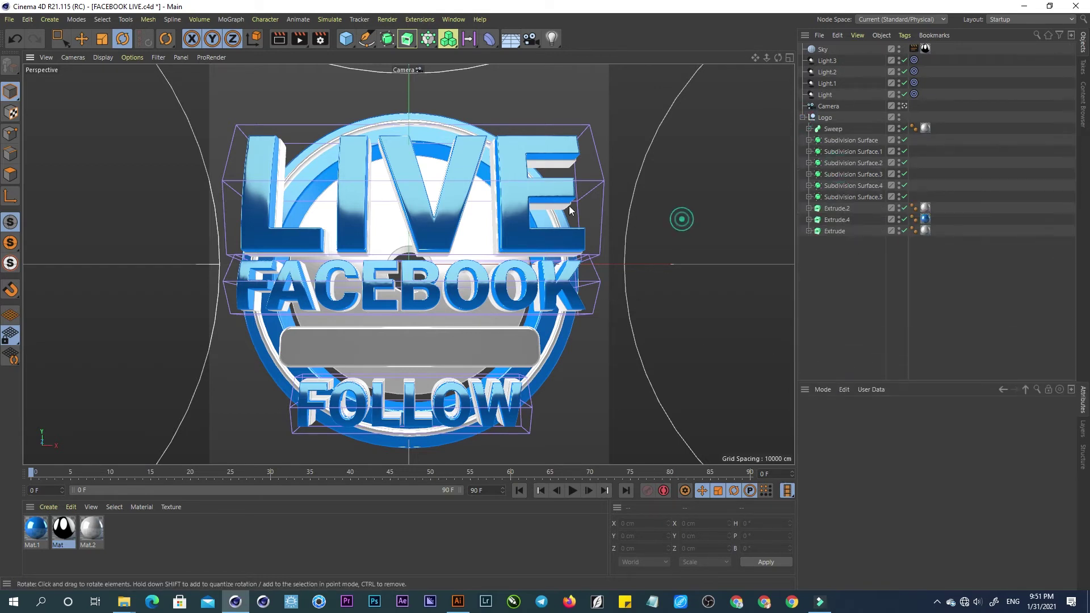
Render a region preview over the badge's right half.
left_click(301, 40)
left_click(329, 54)
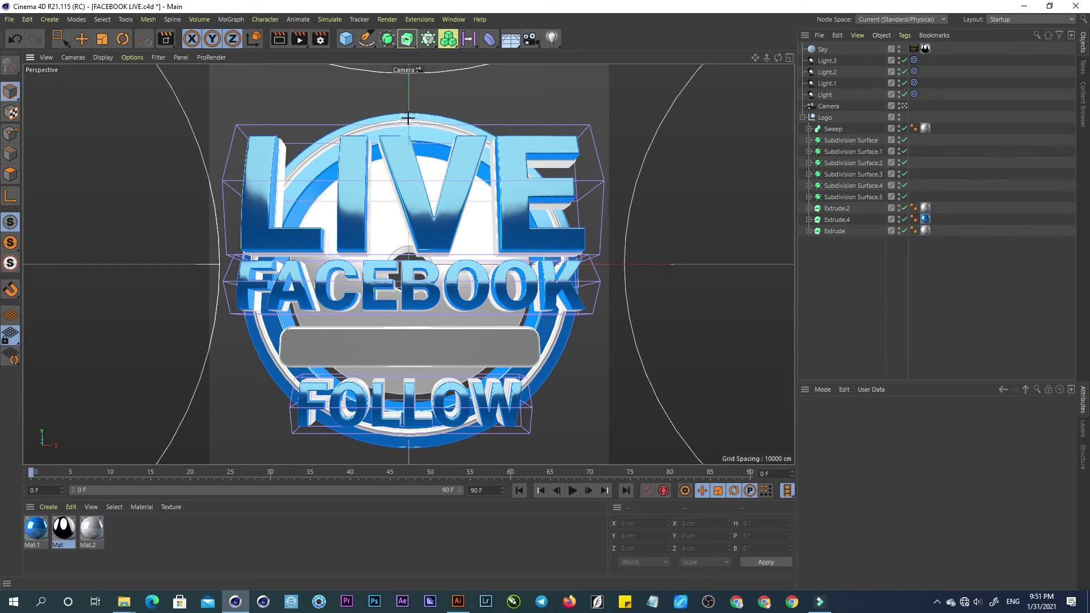
left_click_drag(408, 106, 607, 450)
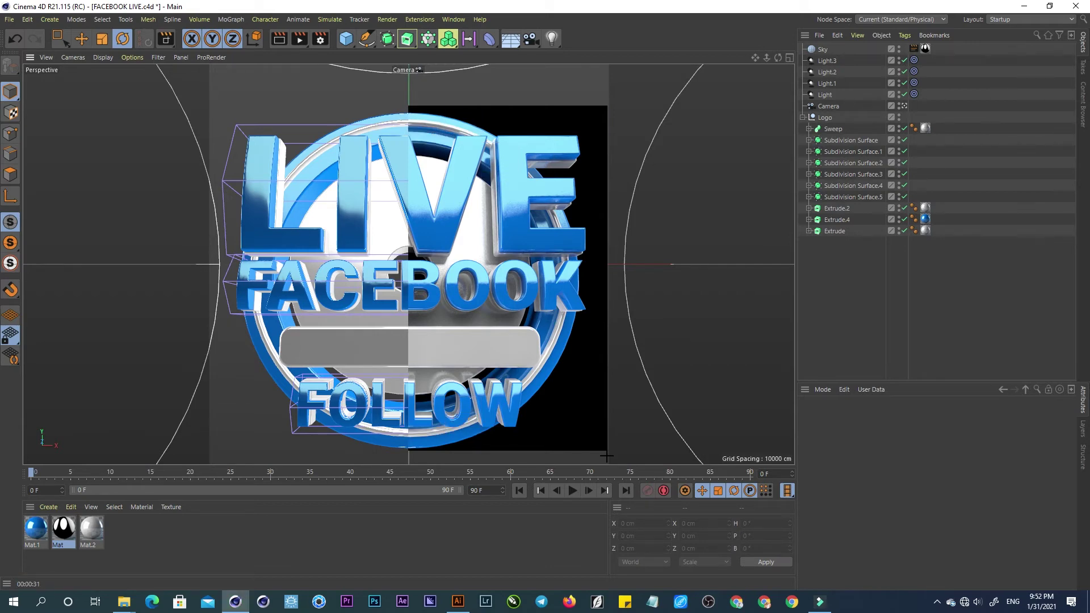
Raise the Sky's bank rotation to 49°.
left_click(824, 50)
left_click(1002, 467)
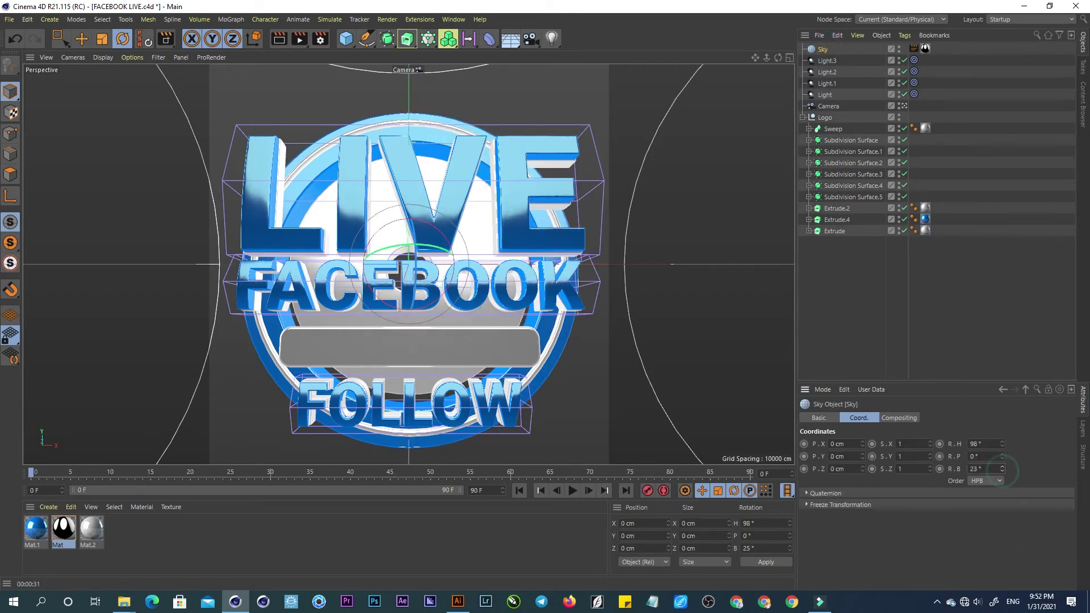
left_click_drag(1003, 469, 1002, 466)
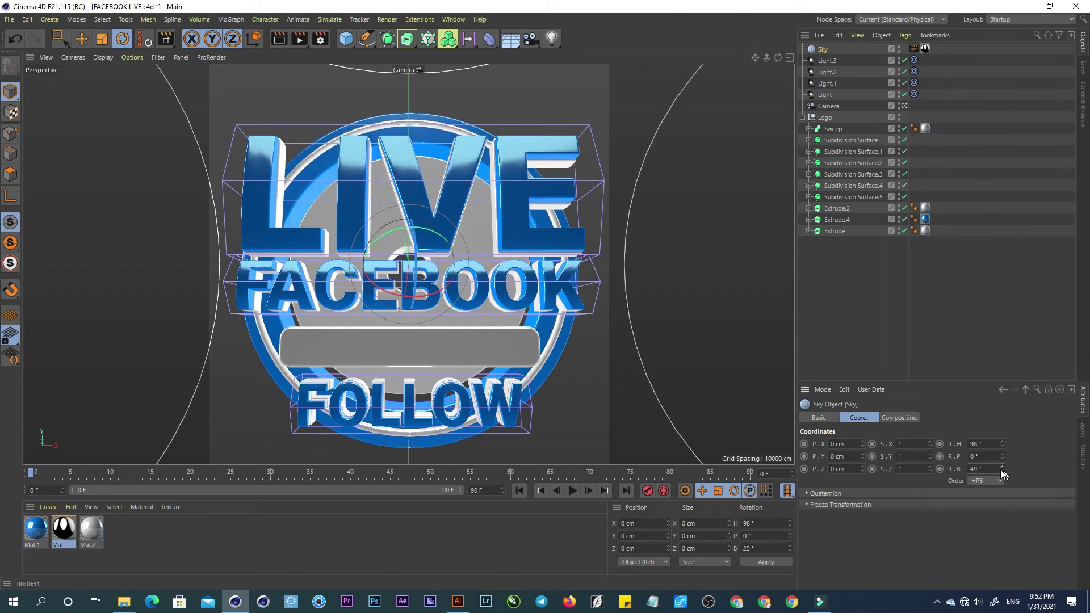
left_click(844, 300)
Set the render save format to PNG at 16 Bit/Channel with Alpha Channel enabled.
left_click(320, 38)
left_click(351, 74)
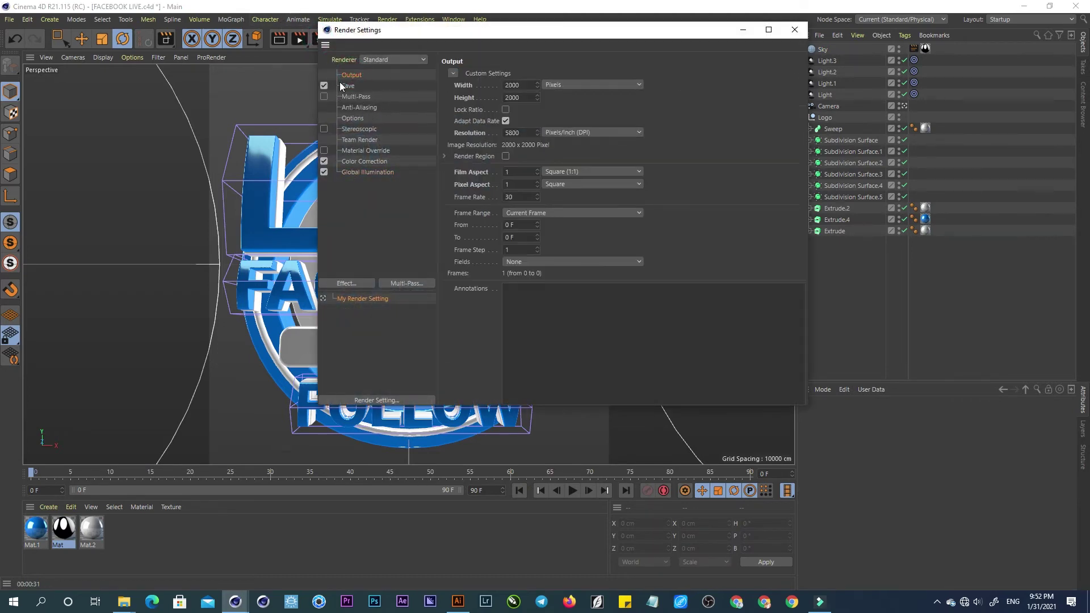
left_click(348, 85)
left_click(526, 109)
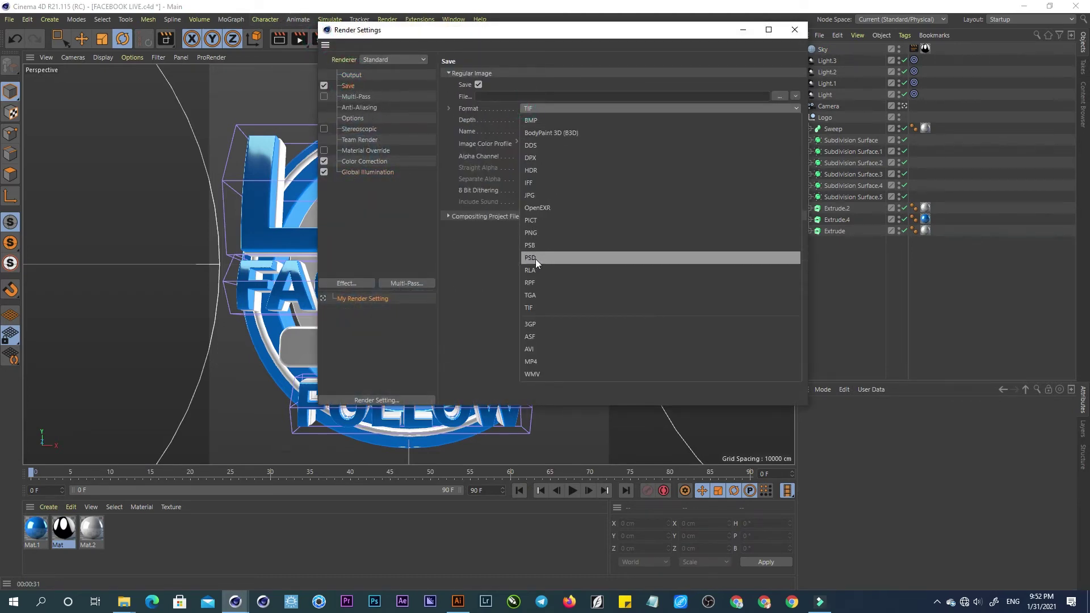
left_click(537, 234)
left_click(523, 156)
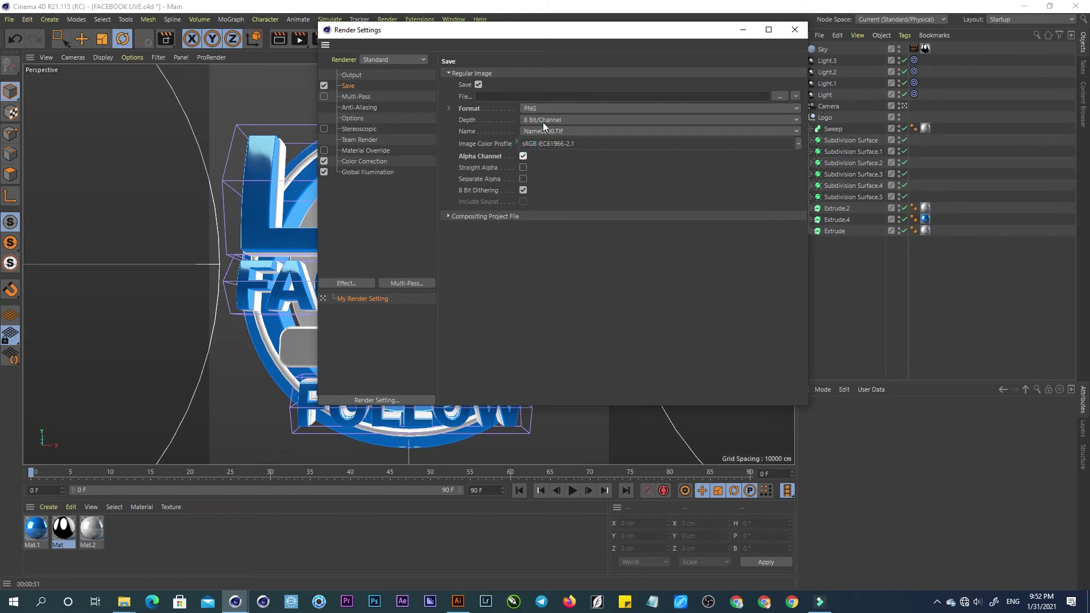
left_click(543, 120)
left_click(543, 142)
Set the render output file path to Desktop\facebook live.
left_click(779, 96)
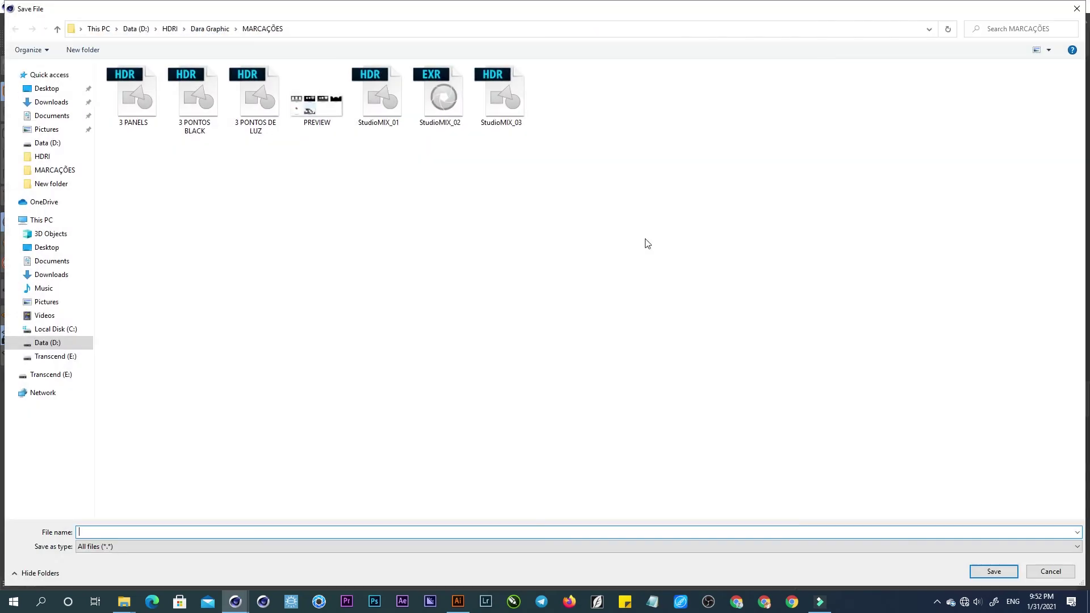
left_click(46, 88)
left_click(92, 532)
type("facebook")
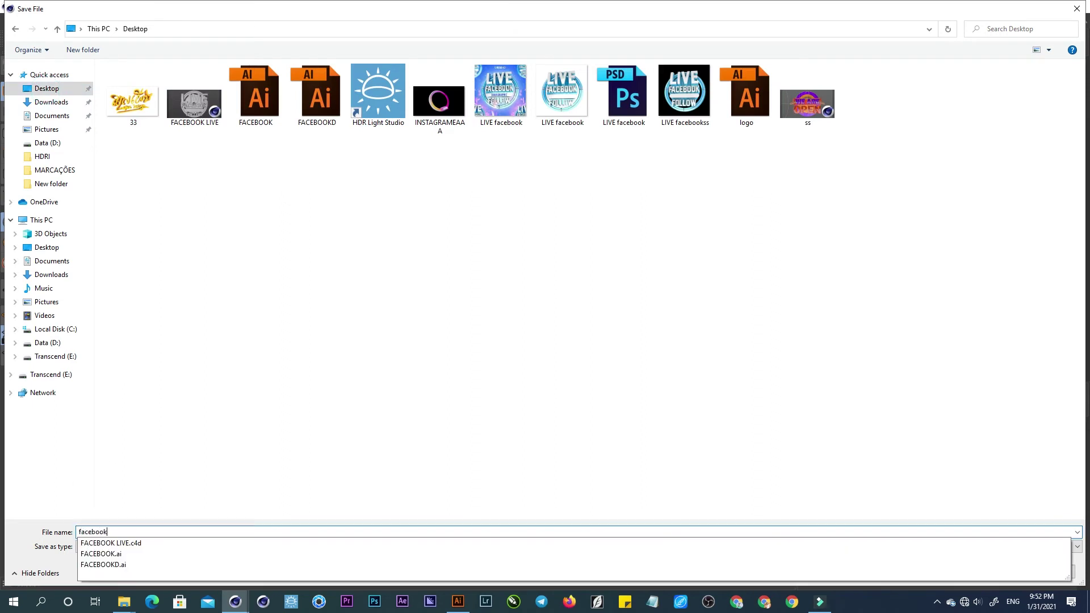
type(" lin")
key("BackSpace")
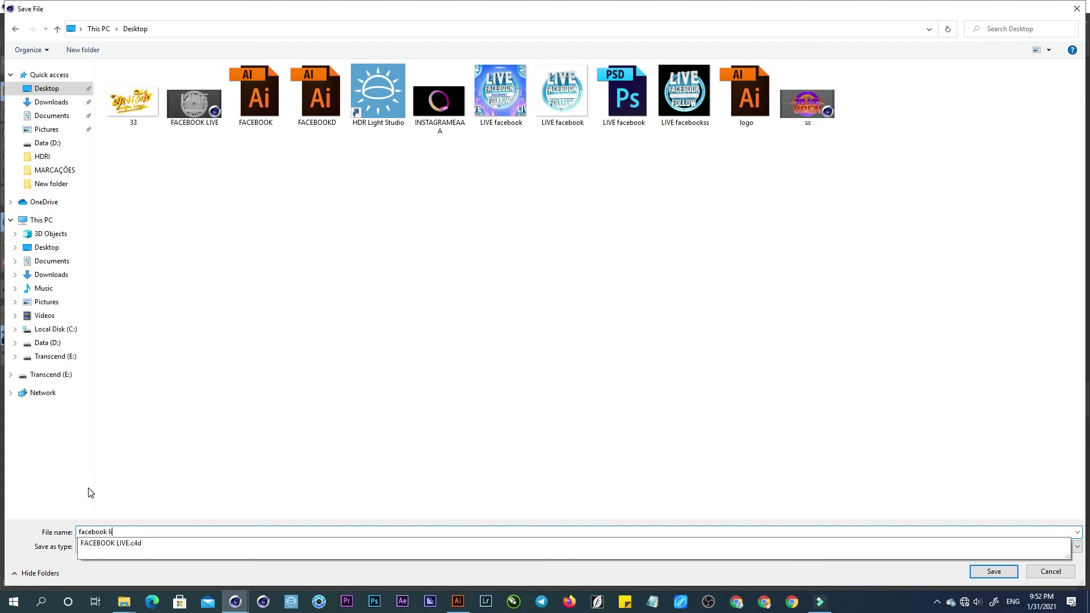
key("Return")
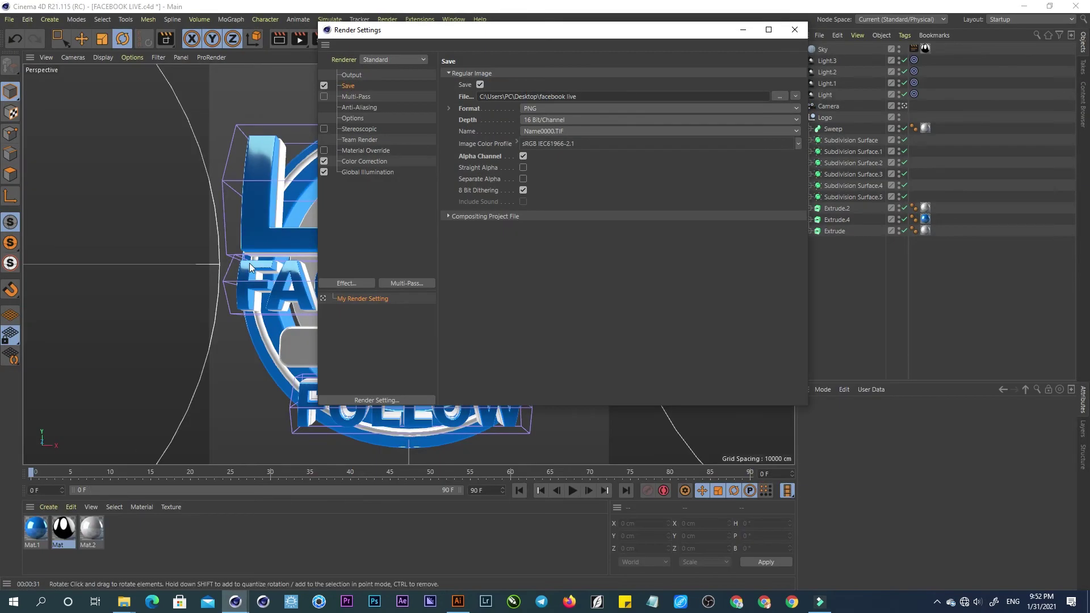
left_click(803, 30)
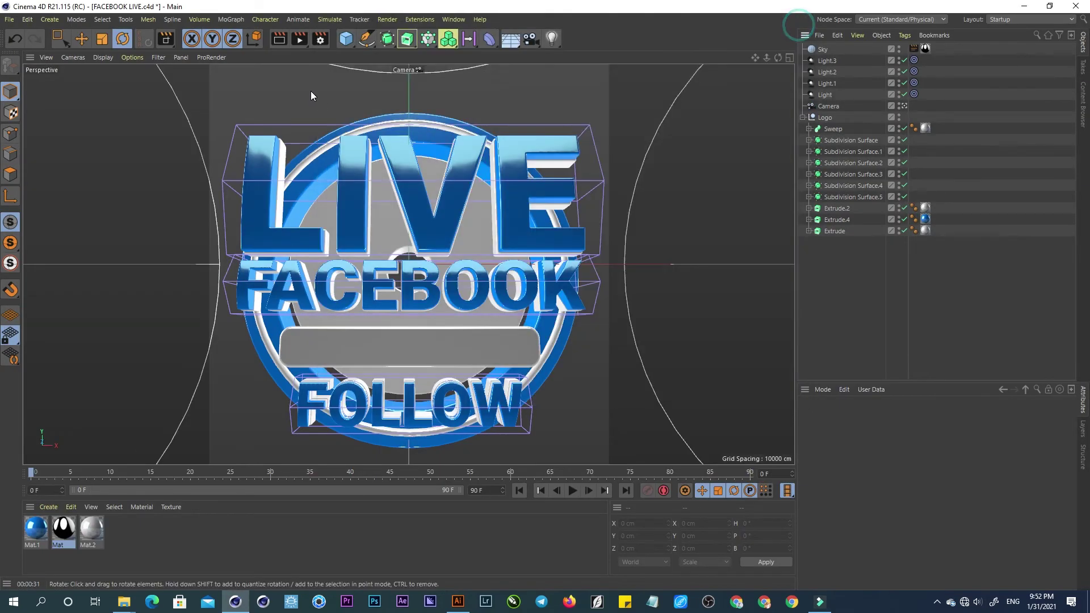
Render the badge to the Picture Viewer, close the finished render, and quit Cinema 4D.
left_click(299, 39)
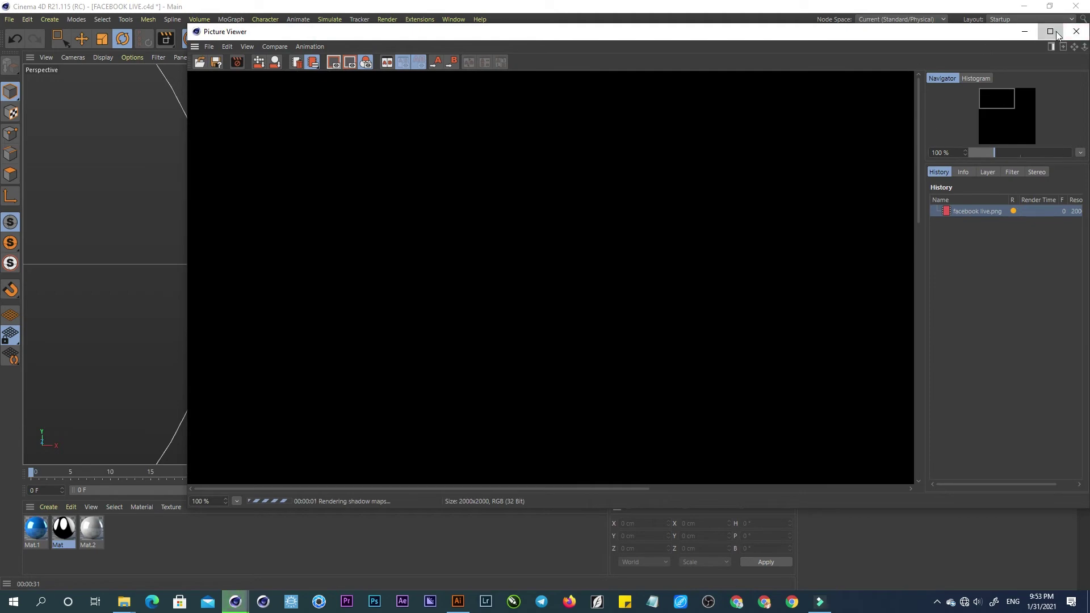
left_click(1052, 31)
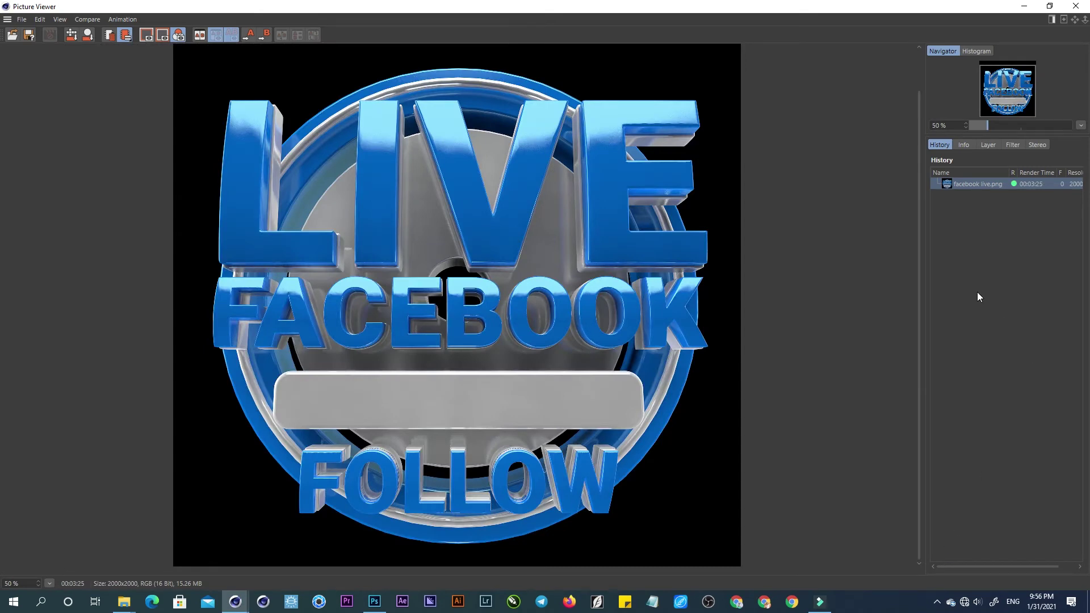
left_click(1078, 7)
left_click(1075, 7)
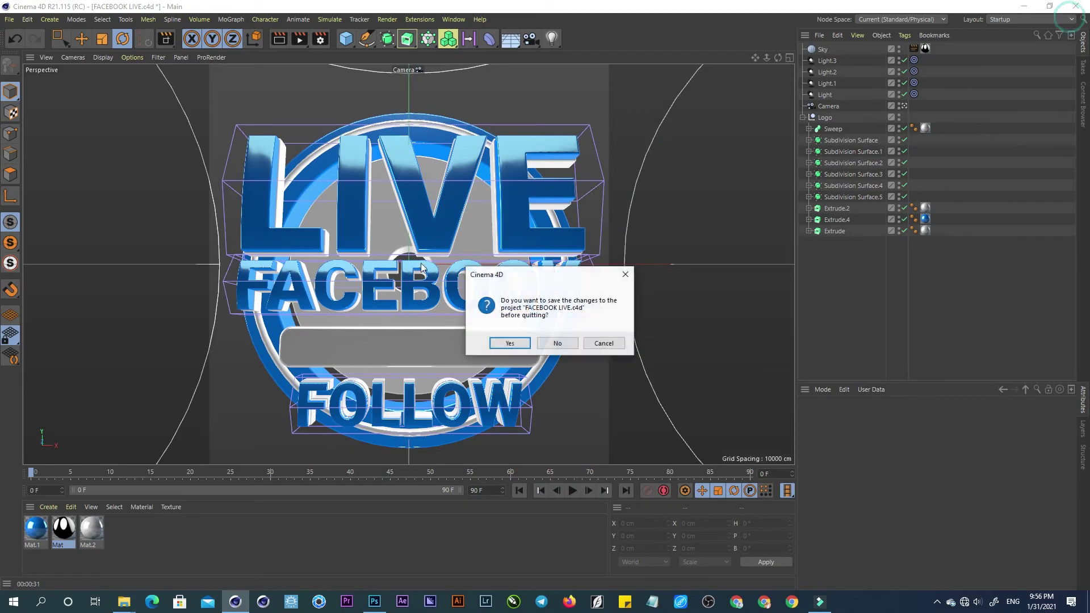
left_click(508, 341)
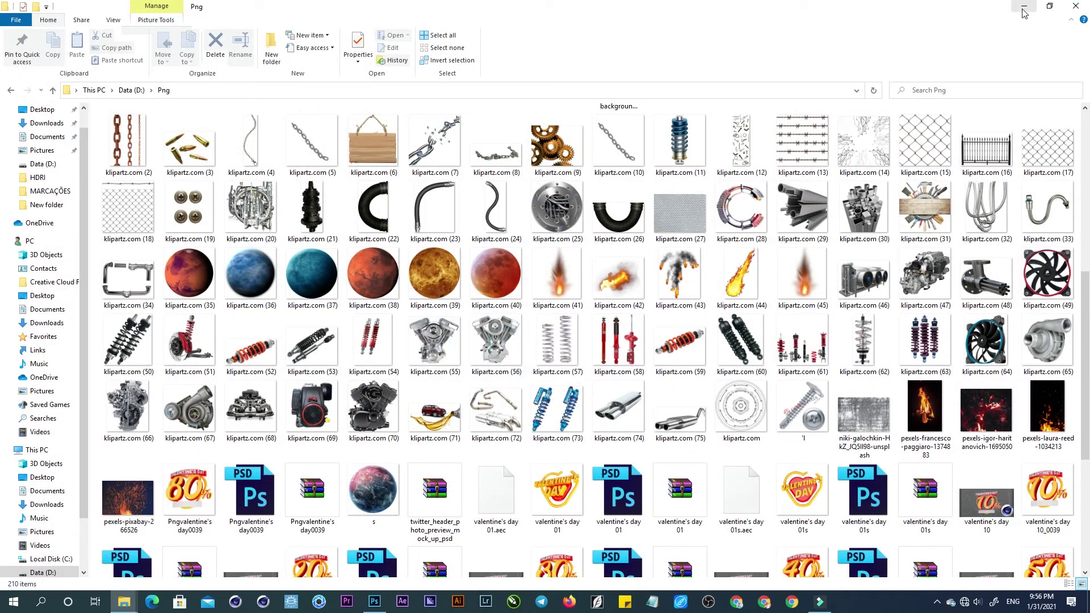
Open facebook live.png from the Desktop in Photoshop.
left_click(376, 601)
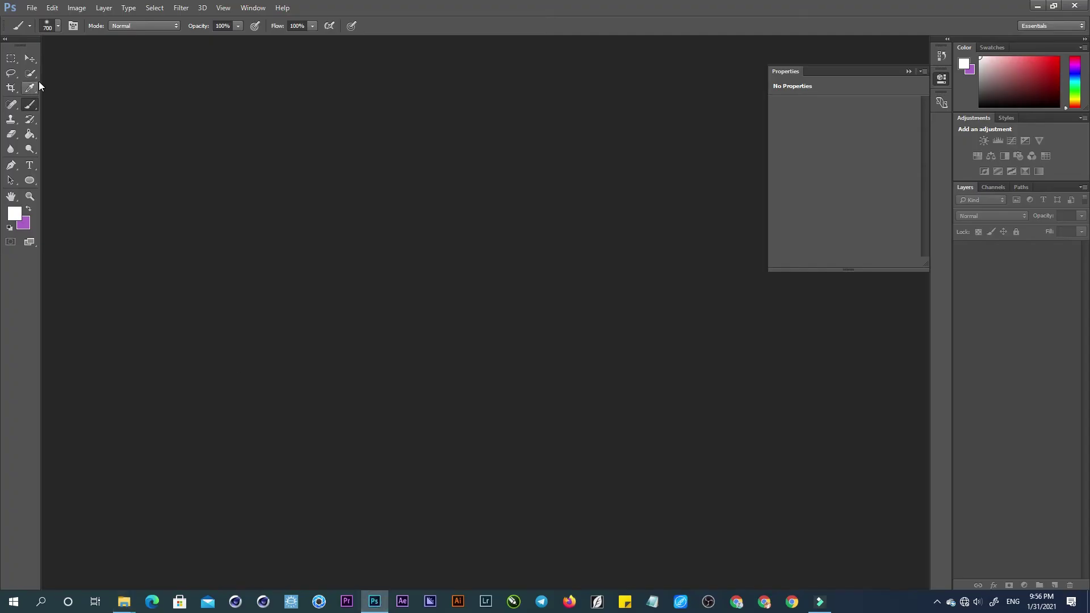
left_click(34, 11)
left_click(57, 31)
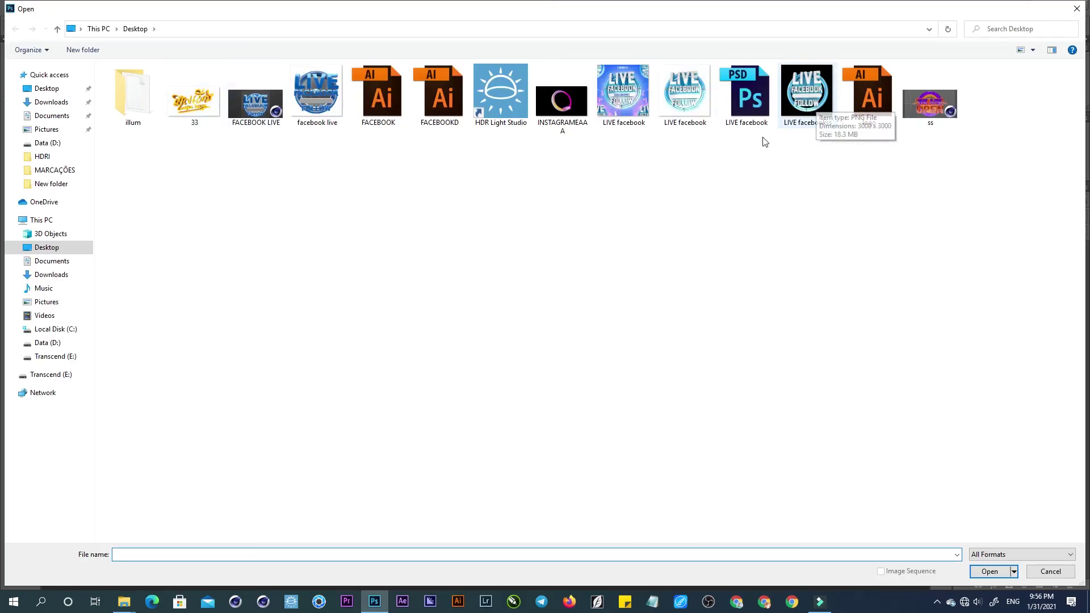
left_click(327, 108)
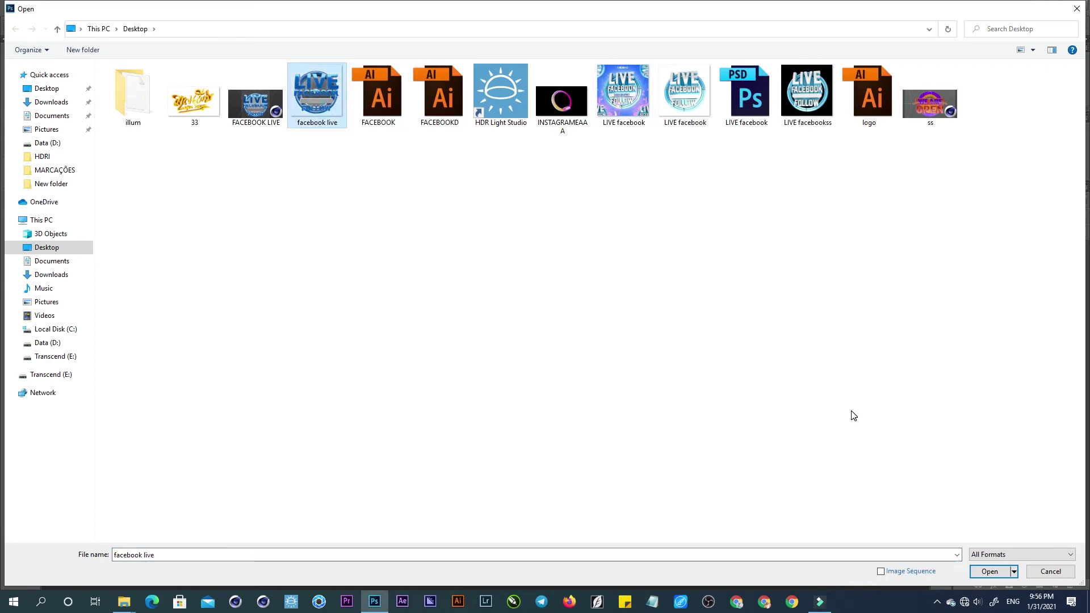
left_click(990, 571)
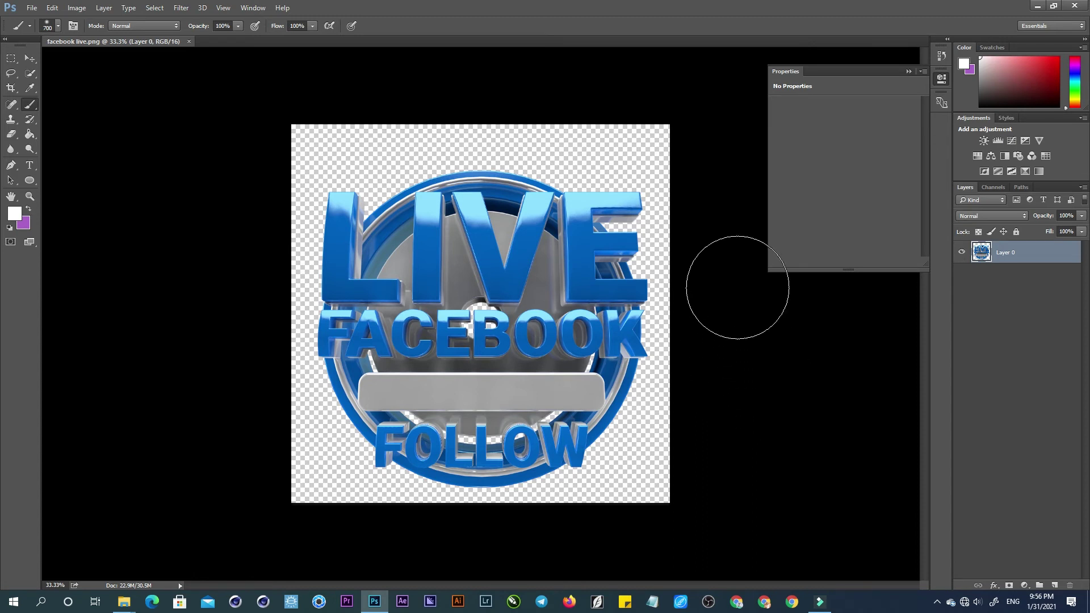
Make the pasteboard Dark Gray and scale the badge layer down to about 69%.
right_click(771, 322)
left_click(806, 355)
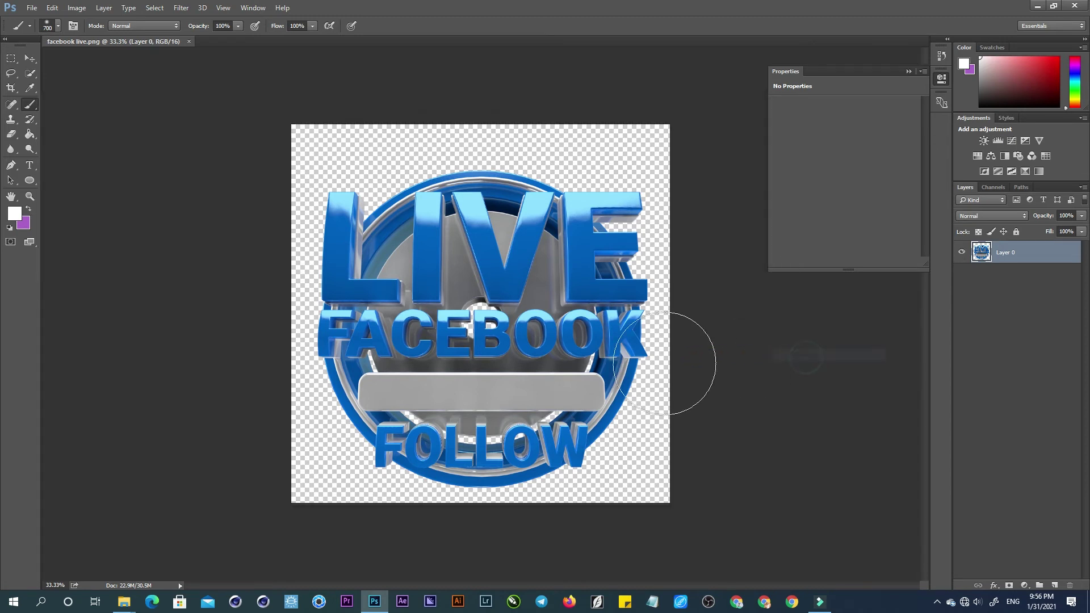
key("v")
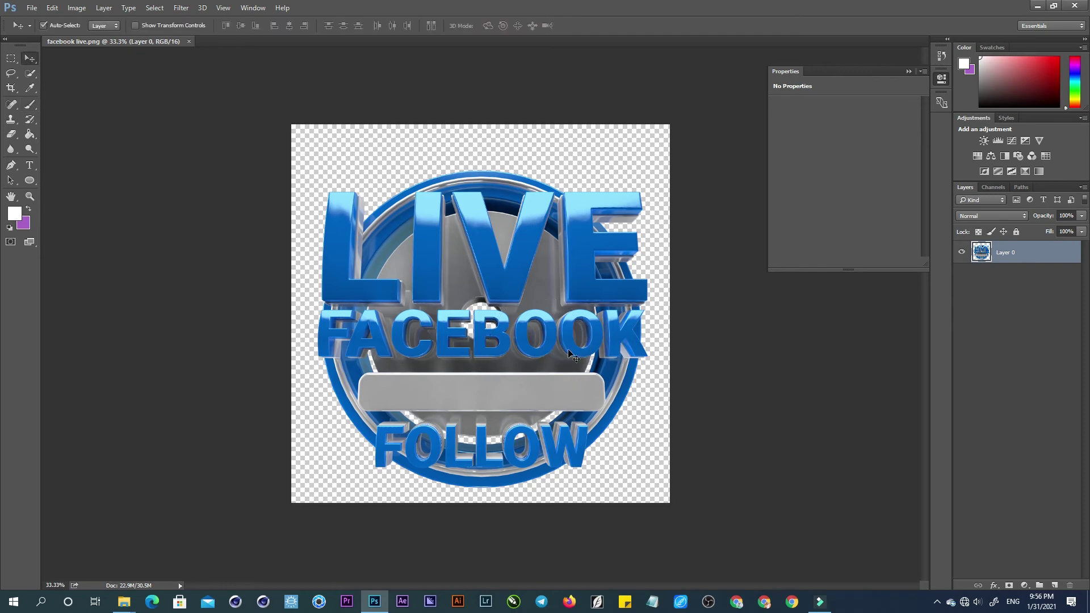
key("ctrl+t")
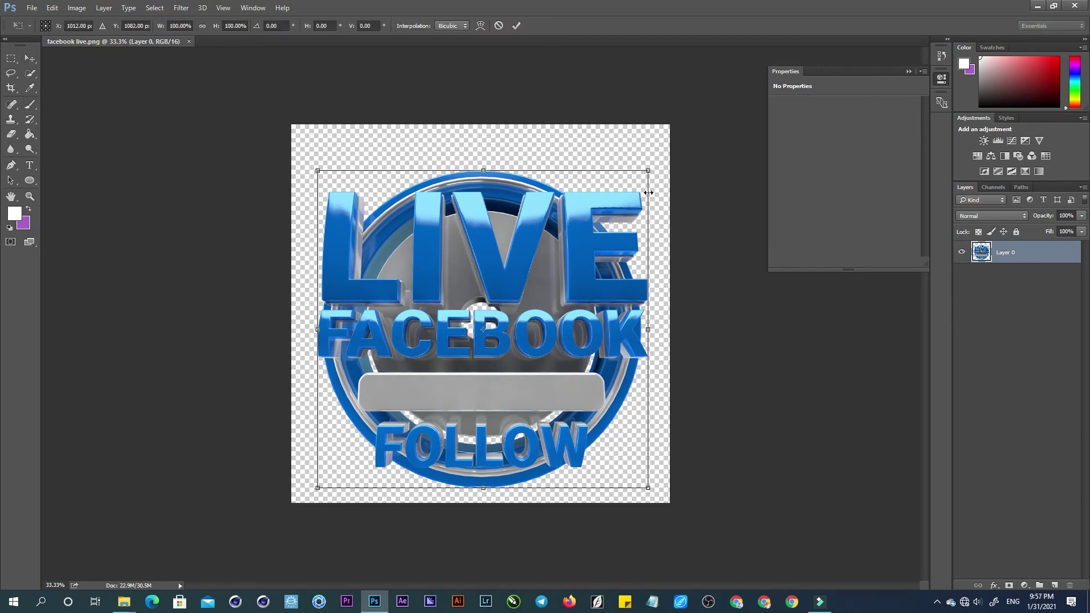
left_click_drag(649, 170, 597, 219, "alt+shift")
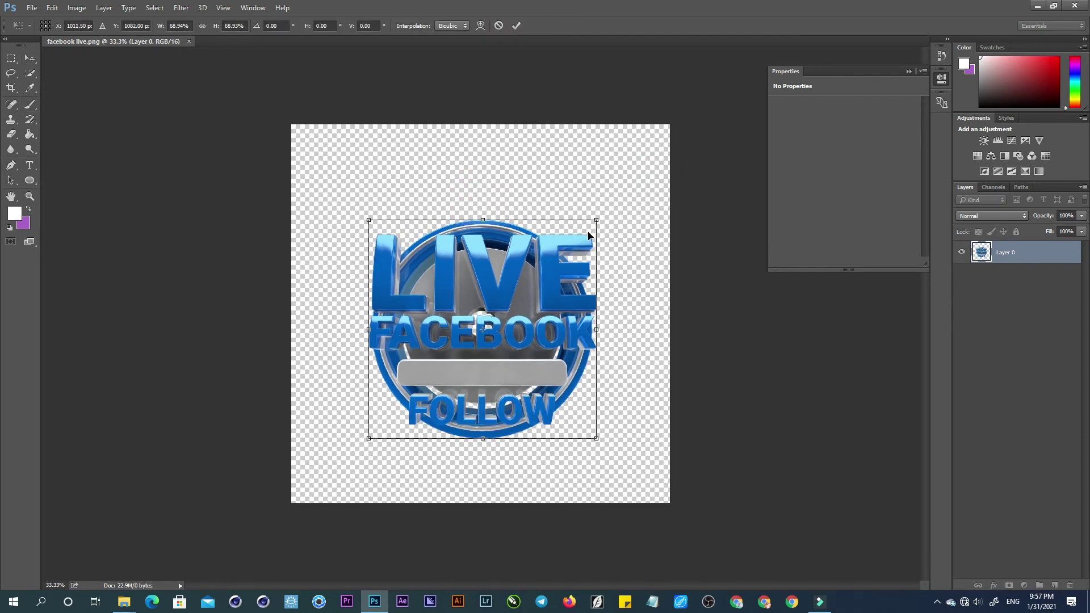
key("Return")
Centre the badge horizontally and vertically on the canvas.
key("ctrl+a")
left_click(289, 25)
left_click(241, 26)
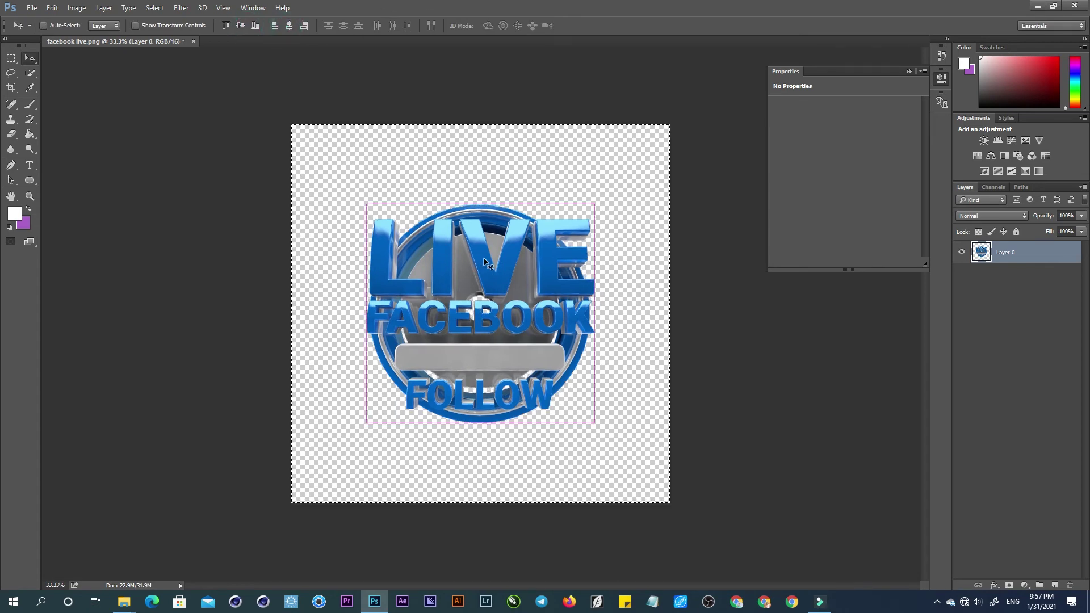
left_click_drag(477, 314, 528, 248, "ctrl")
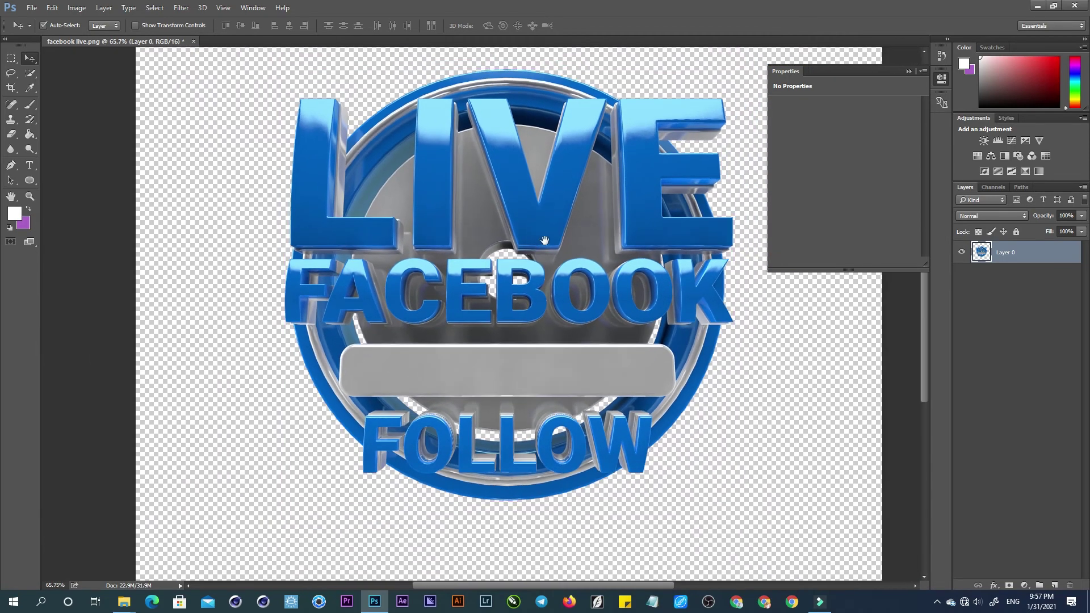
left_click_drag(528, 248, 540, 243, "ctrl")
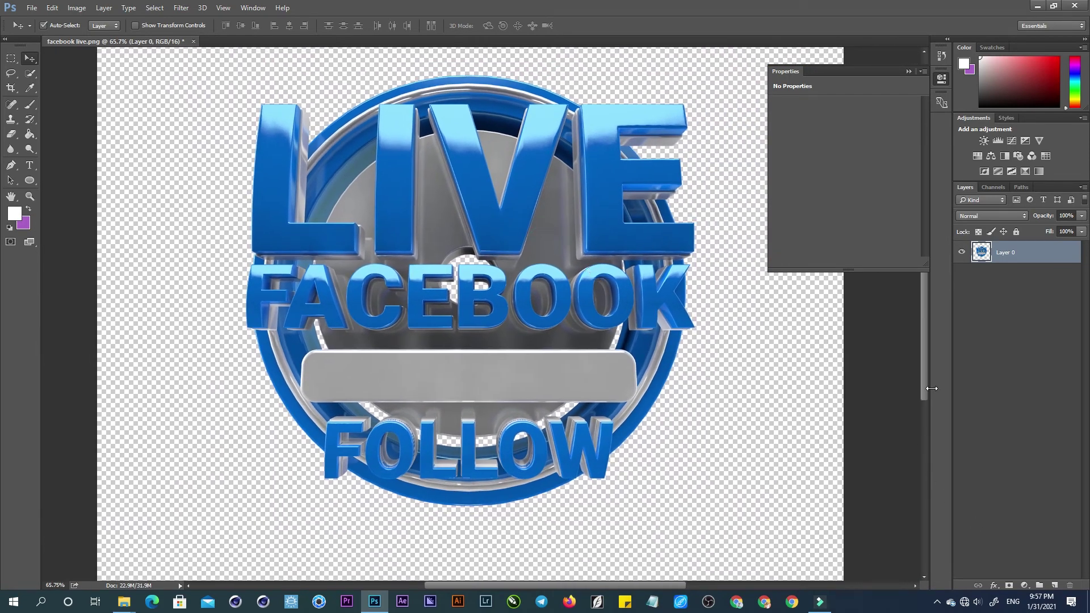
Add a Curves layer with raised highlights and lowered shadows, clipped to the badge.
left_click(1012, 141)
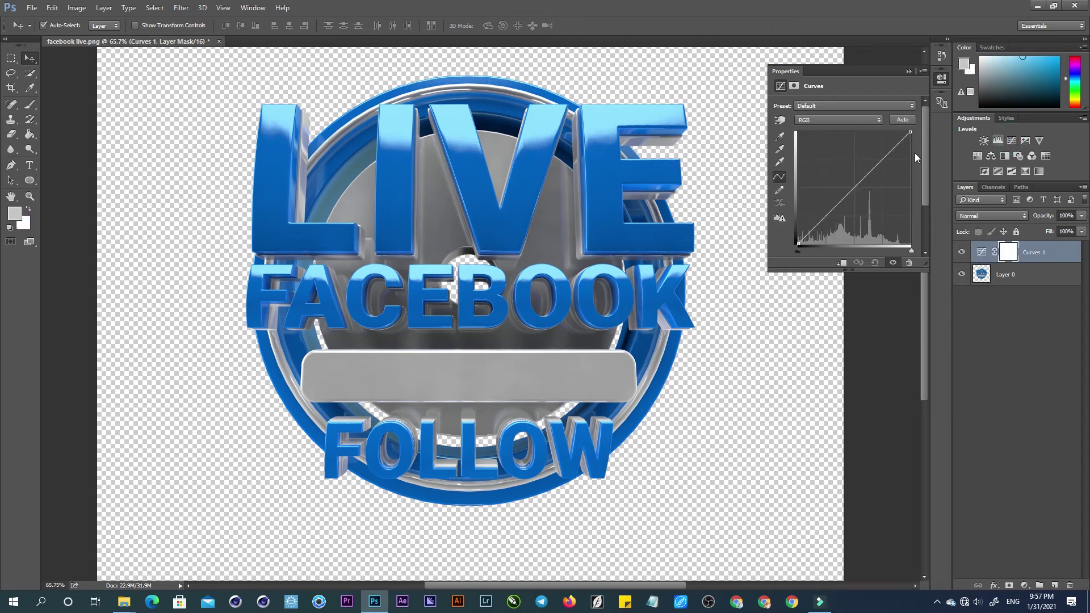
left_click_drag(886, 154, 882, 147)
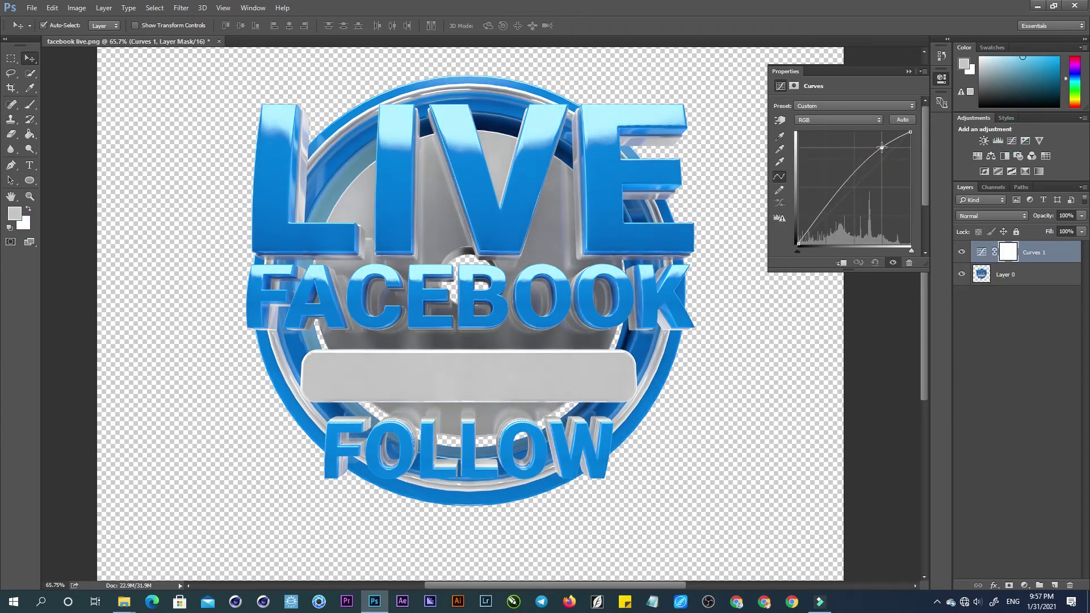
left_click_drag(813, 226, 815, 230)
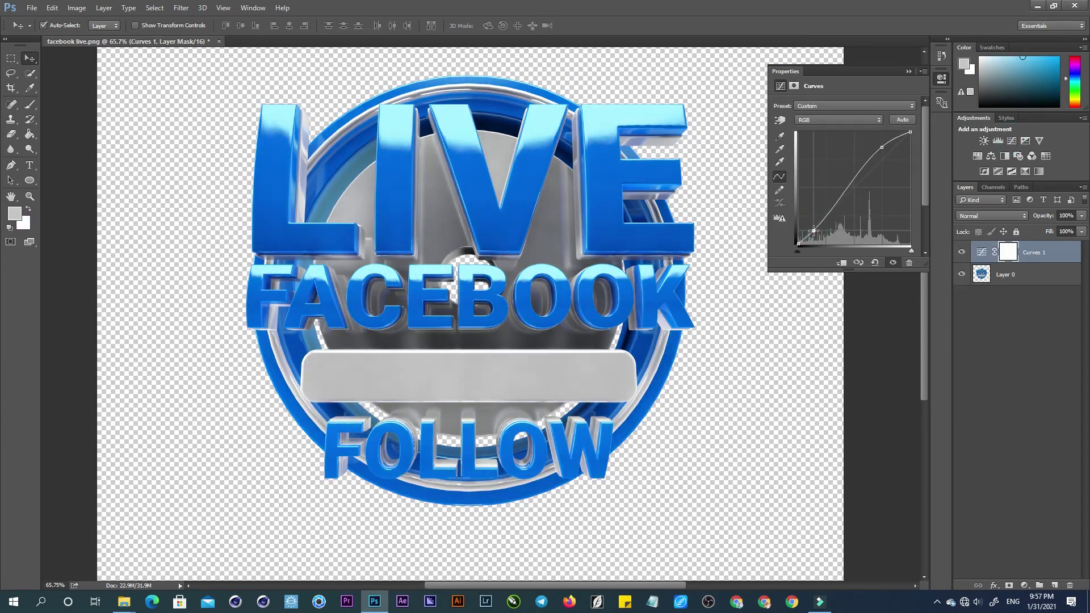
left_click(985, 262, "alt")
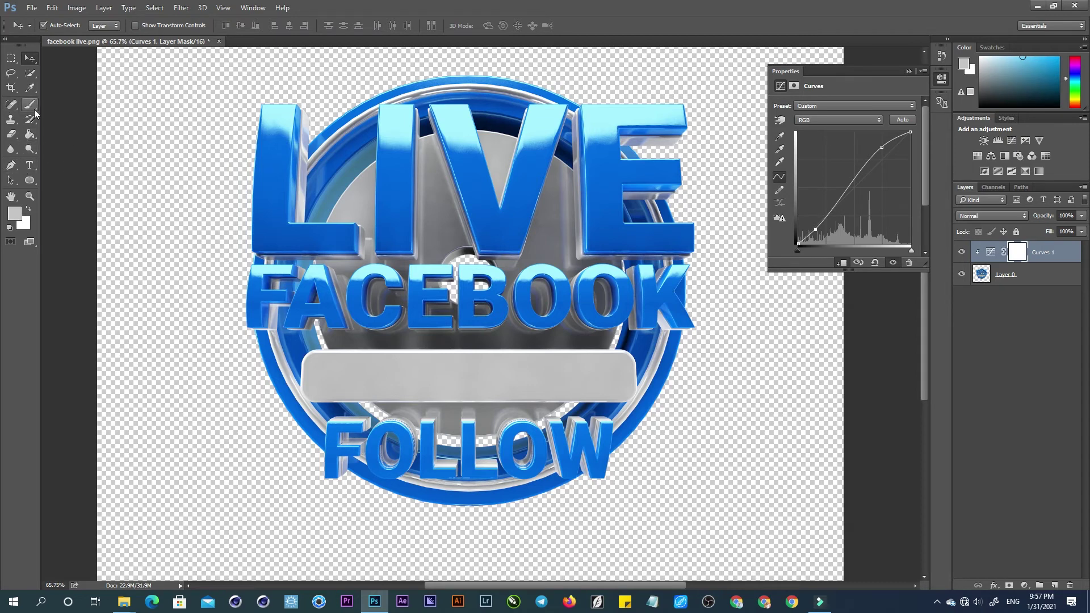
Sample the badge's blue and add a new layer beneath the Layer 0 logo.
left_click(29, 87)
left_click(390, 194)
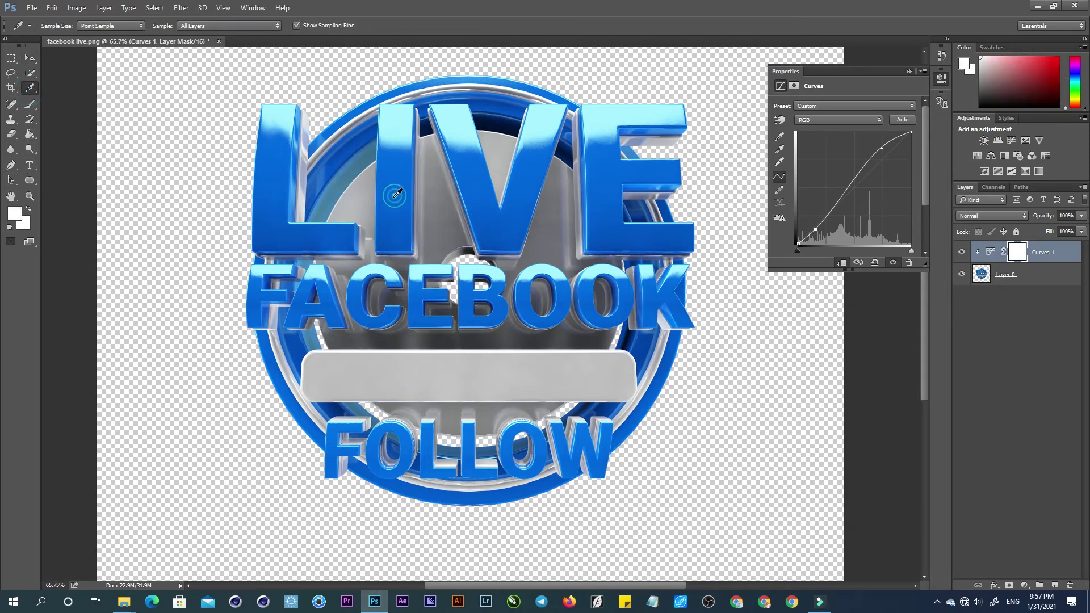
left_click(995, 277)
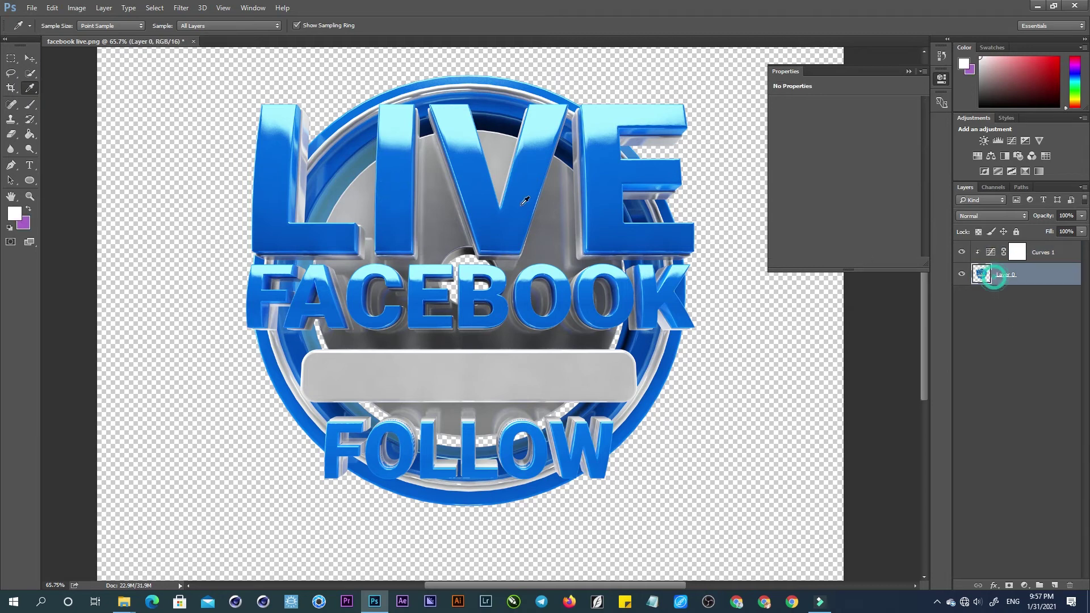
left_click(494, 194)
left_click(1073, 602)
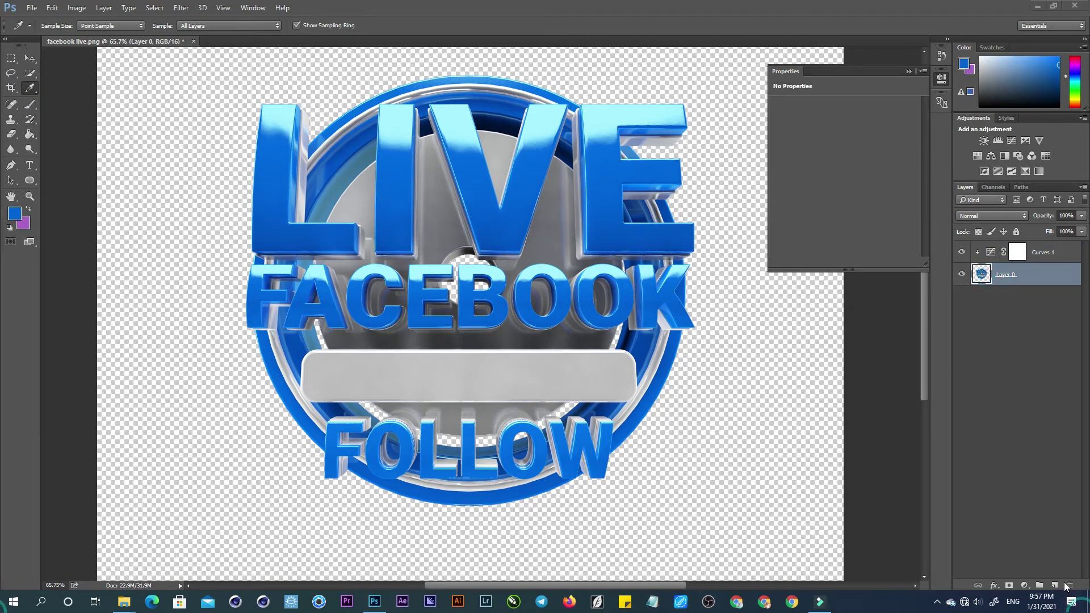
left_click(754, 487)
key("ctrl+shift+alt+n")
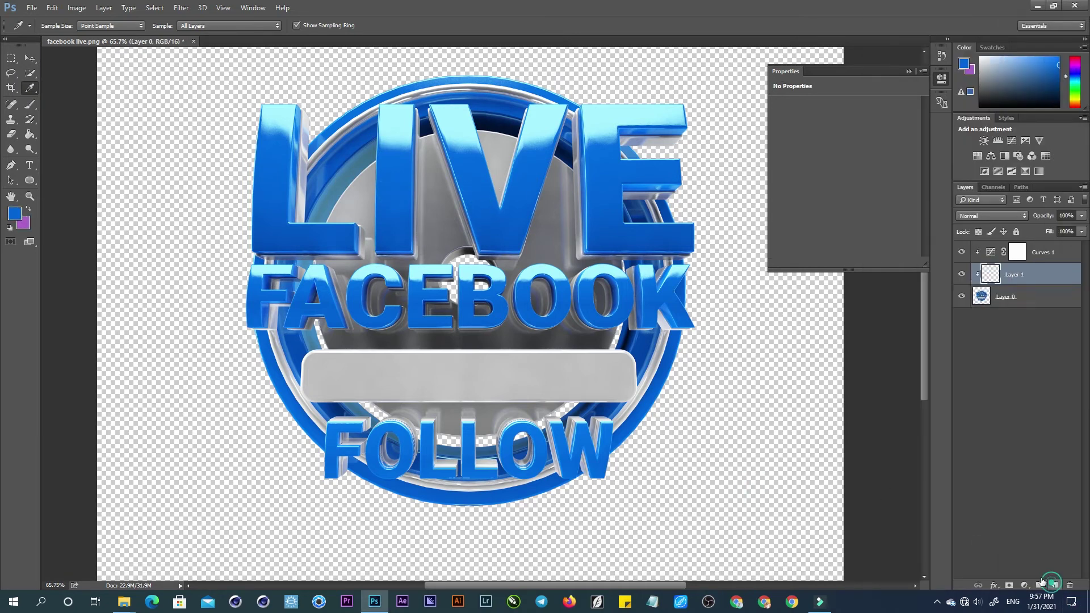
key("s")
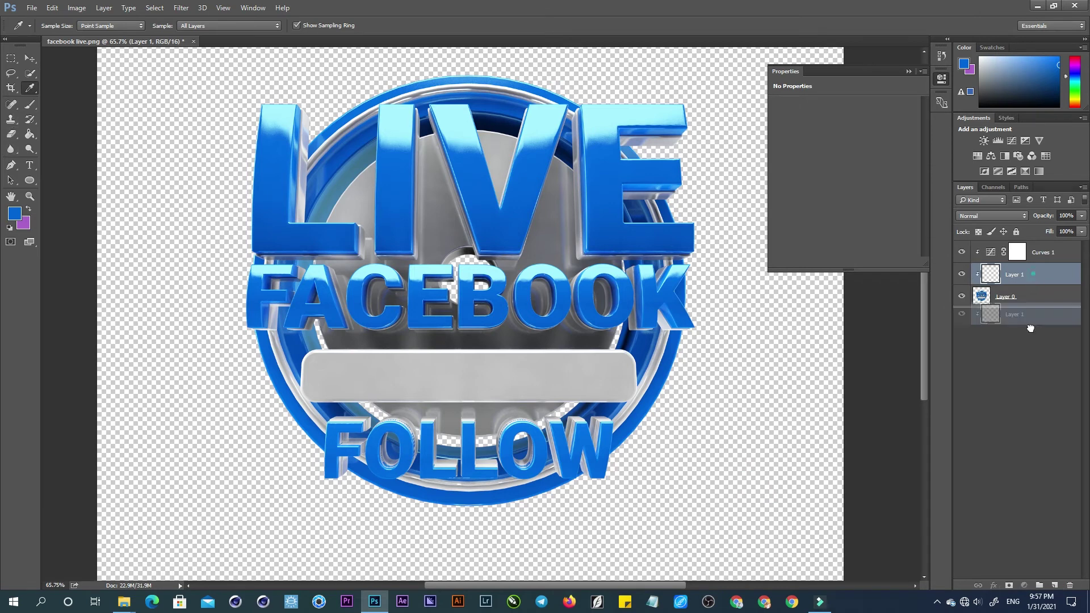
left_click_drag(1023, 285, 1017, 311)
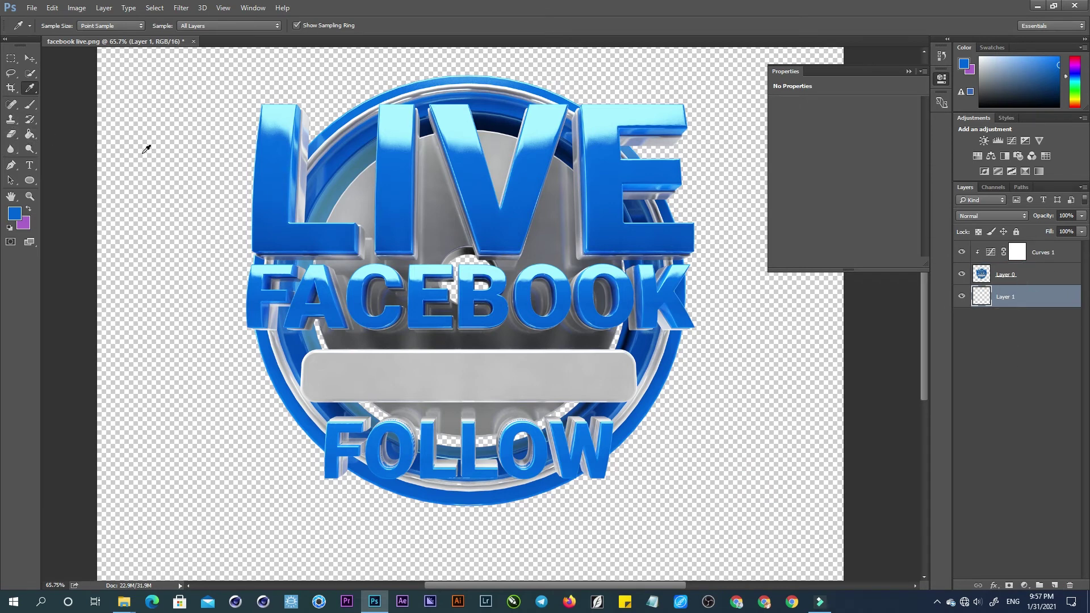
Fill the new layer with the blue and add an empty layer above it.
left_click(28, 134)
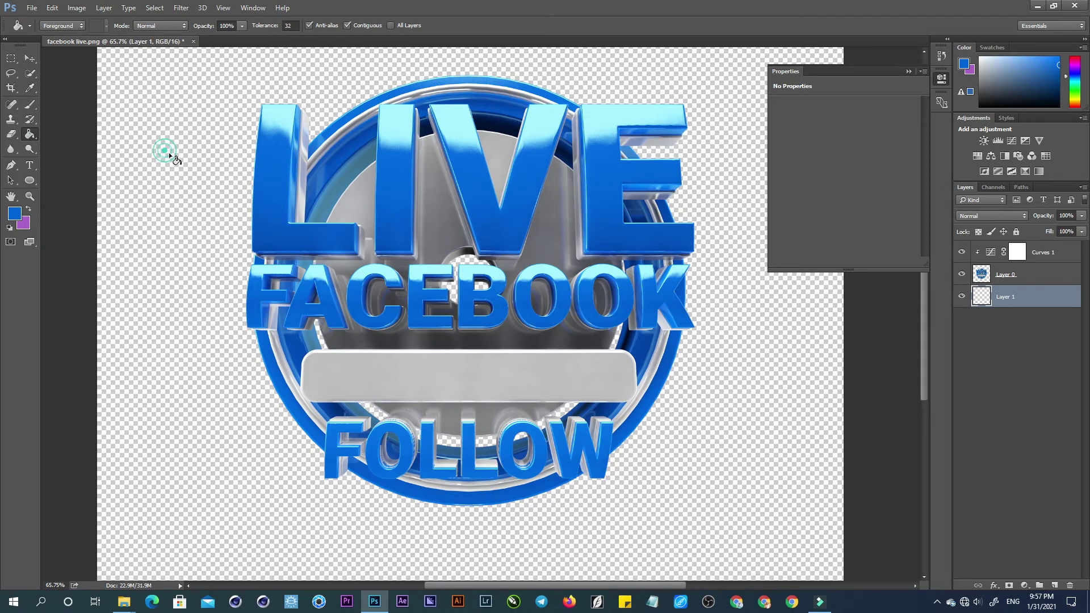
left_click(169, 152)
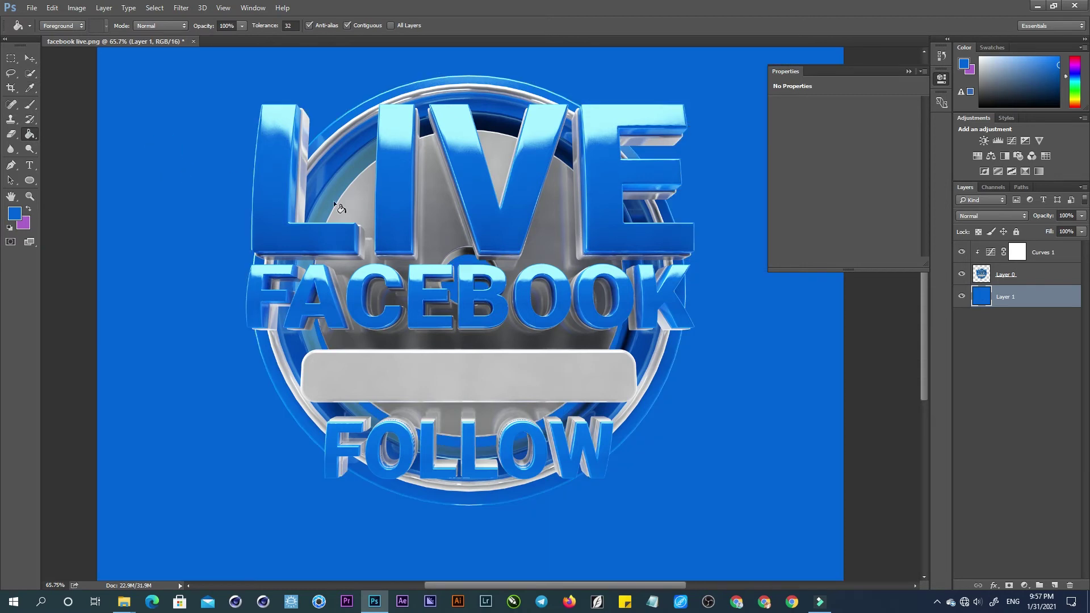
left_click(30, 58)
scroll(464, 190, "down", 3, "alt")
scroll(465, 191, "down", 2, "alt")
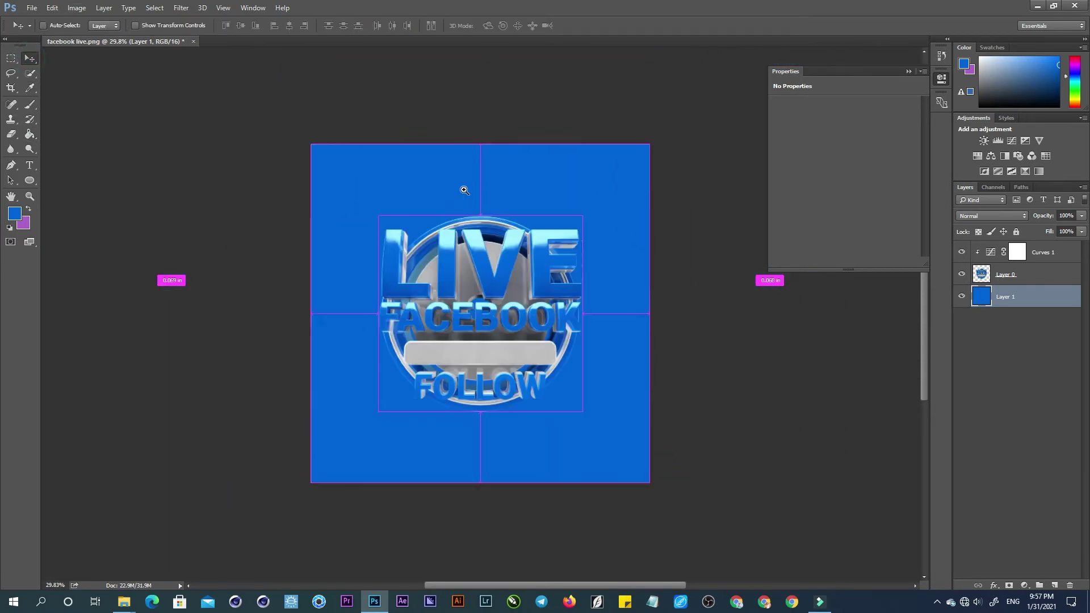
left_click(1054, 586)
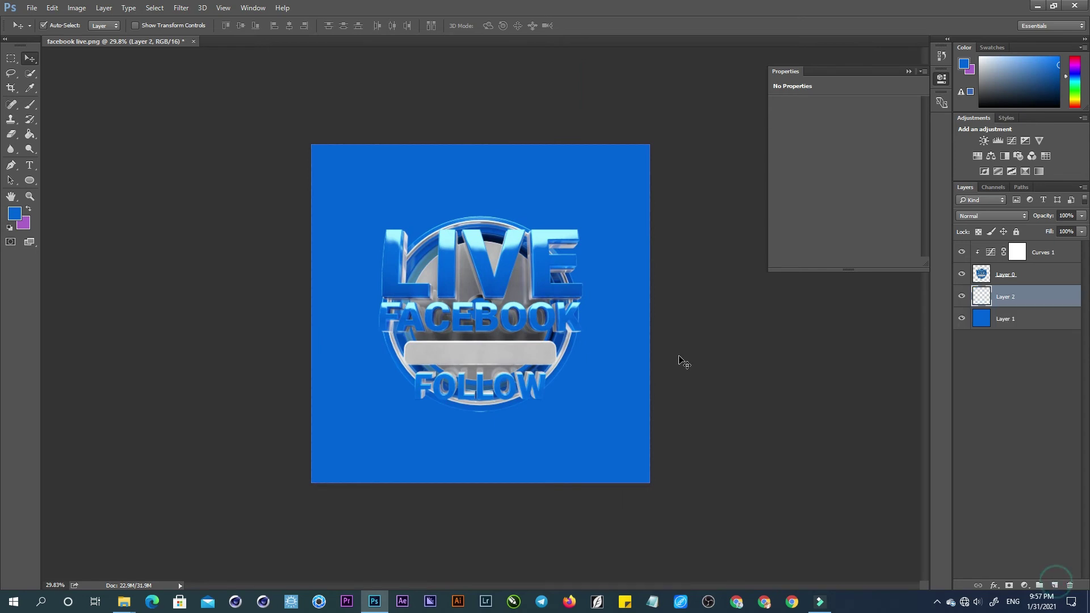
Set white as the foreground colour and choose a large soft round brush.
left_click(991, 64)
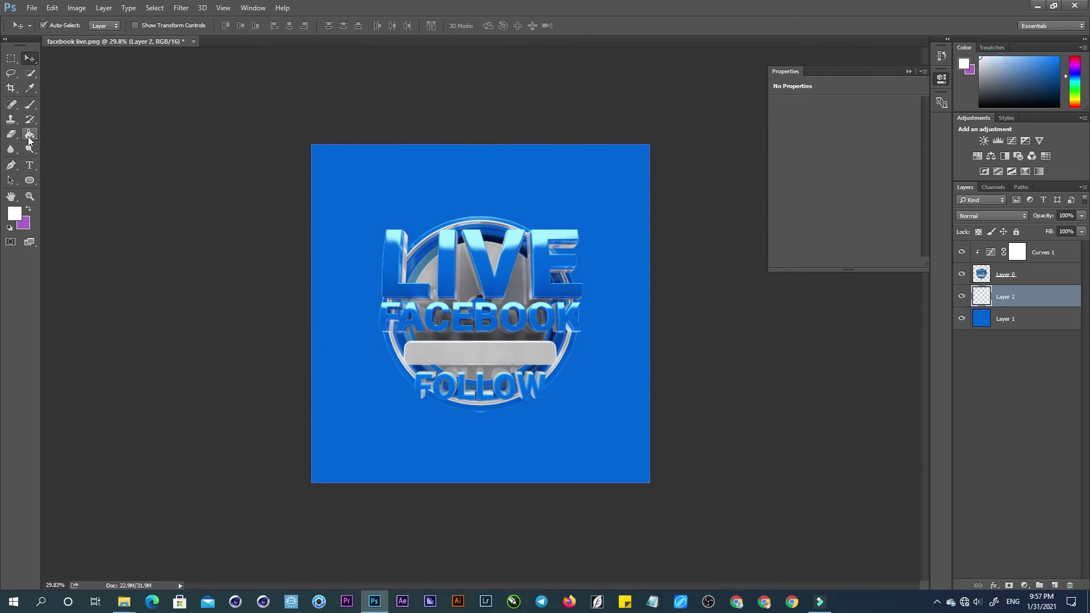
left_click(31, 104)
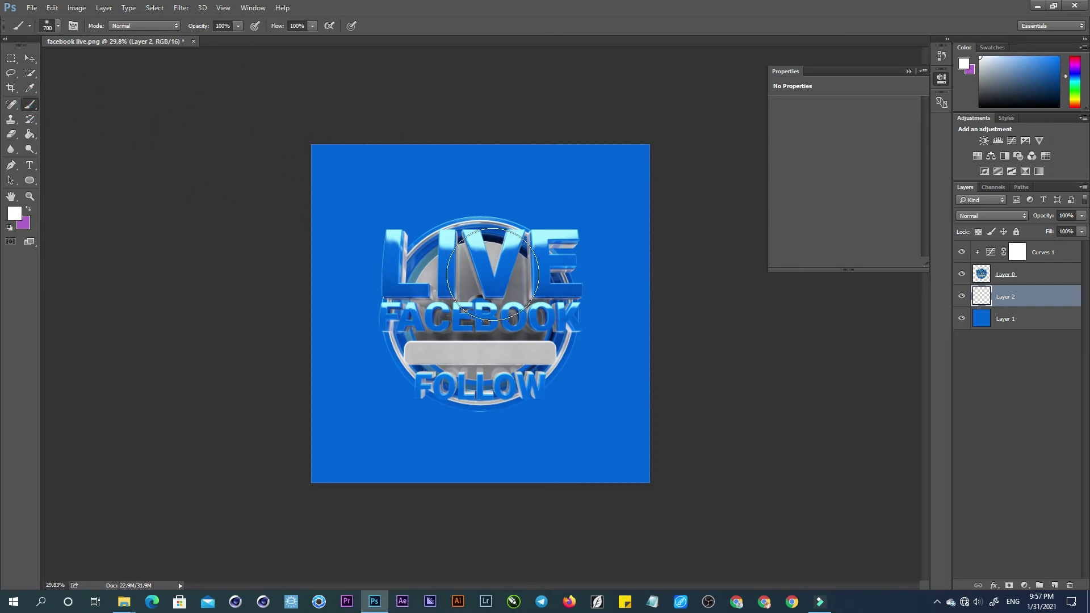
key("bracketright")
key("bracketright")
key("bracketright")
key("bracketright")
key("bracketright")
key("bracketright")
key("bracketright")
key("bracketright")
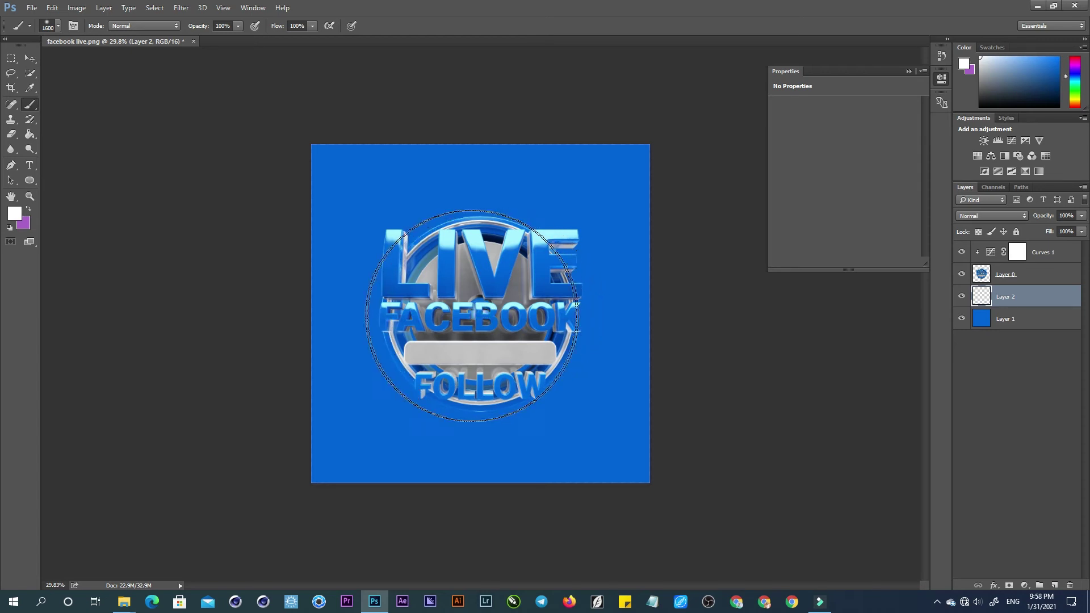
left_click(56, 29)
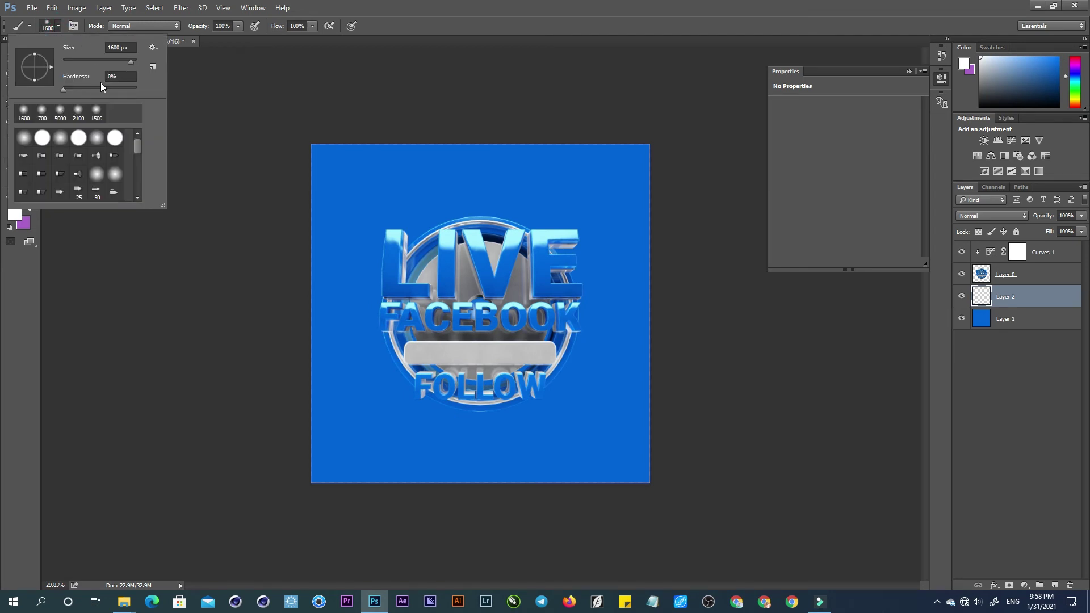
left_click_drag(82, 89, 156, 90)
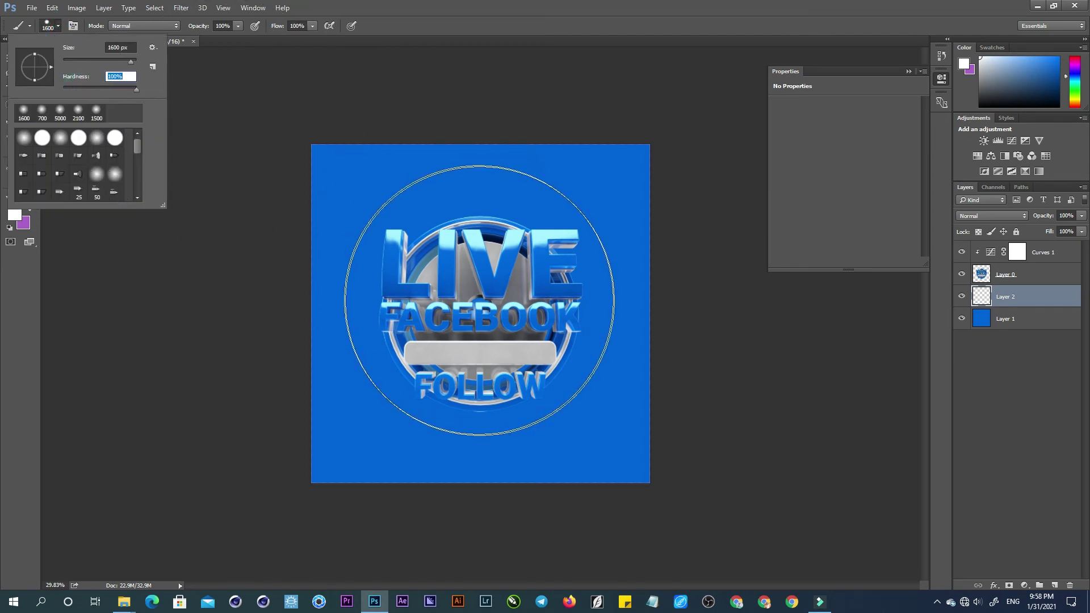
key("Return")
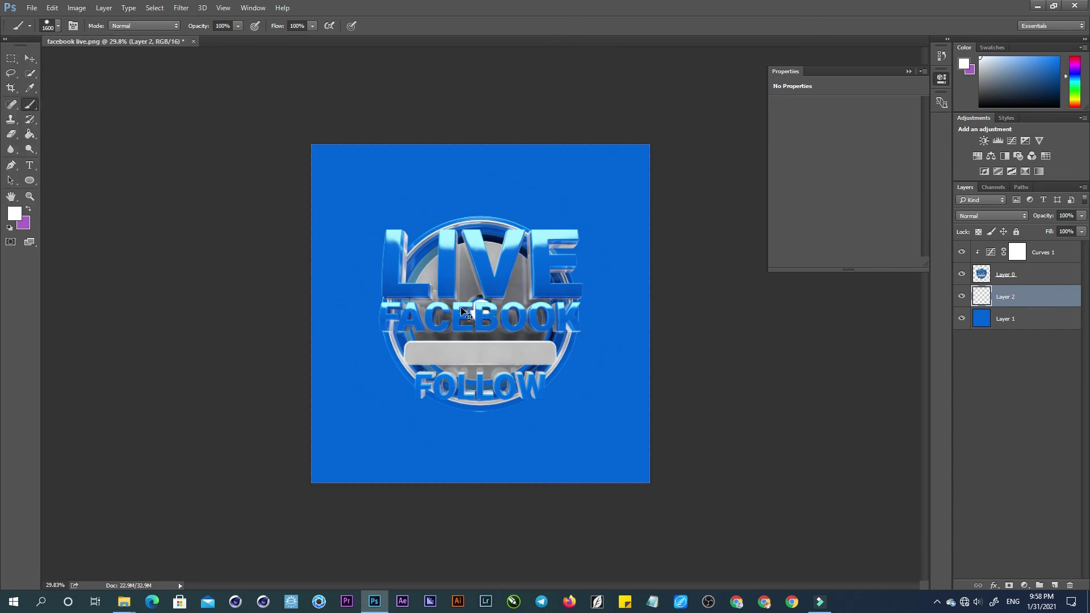
left_click(57, 26)
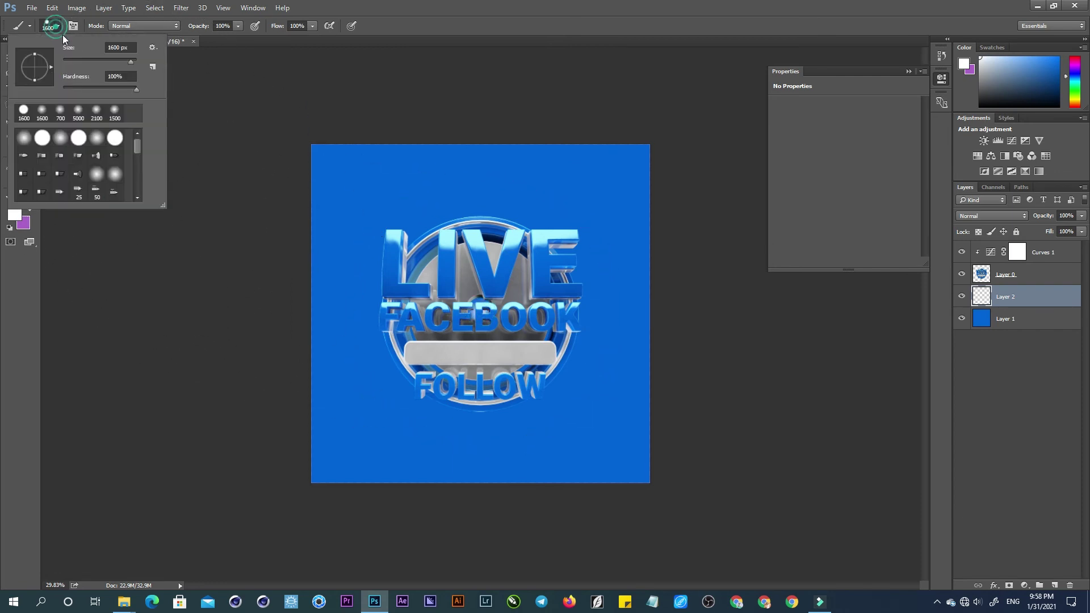
left_click(32, 140)
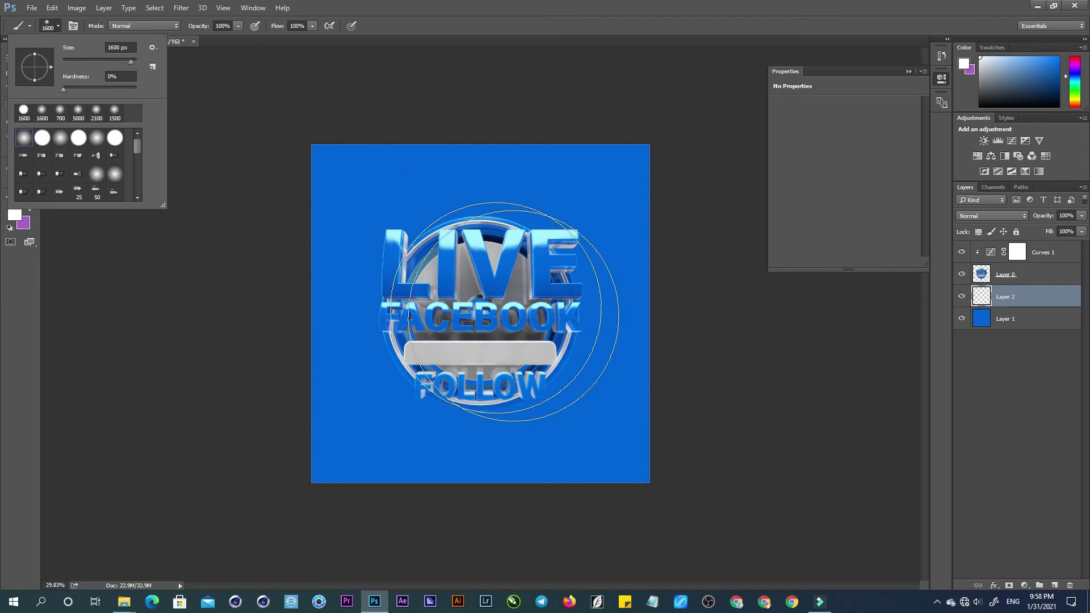
Paint a soft white glow behind the logo on Layer 2 and centre it.
left_click(485, 315)
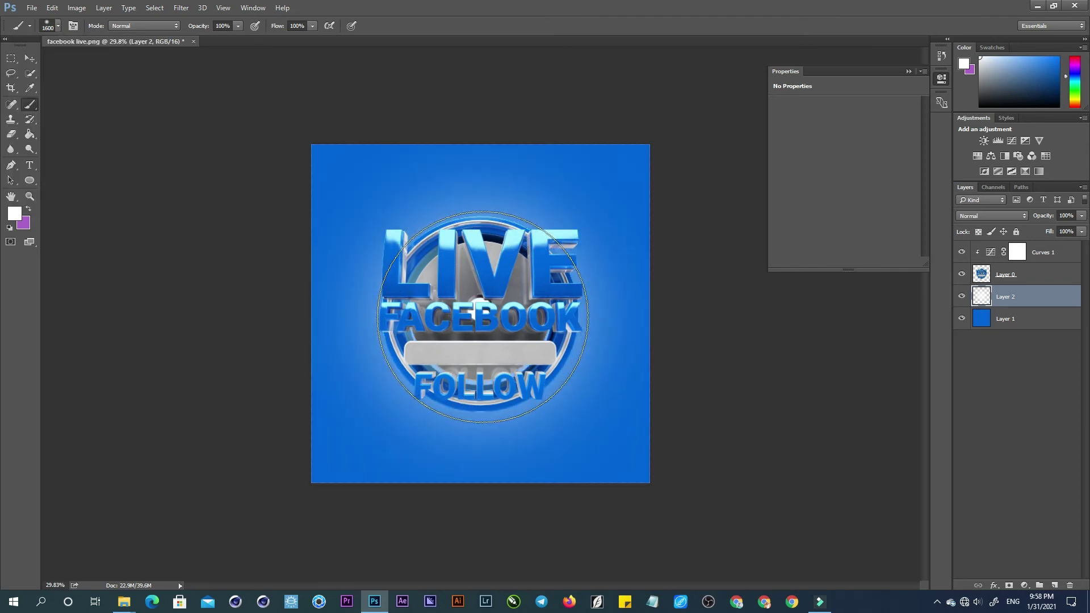
left_click(480, 316)
left_click(479, 317)
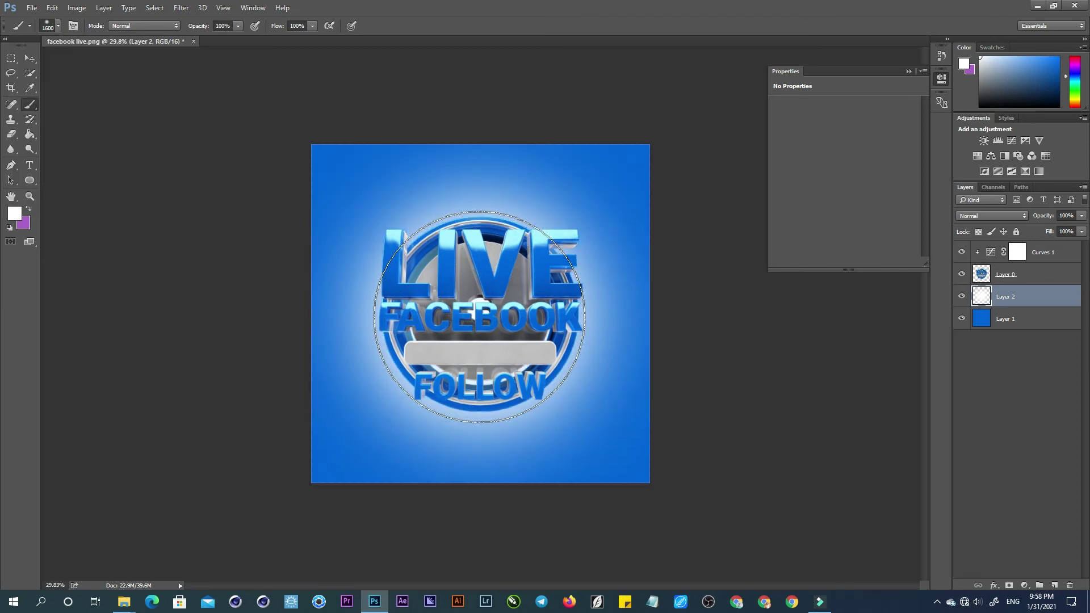
left_click(479, 317)
left_click(485, 327)
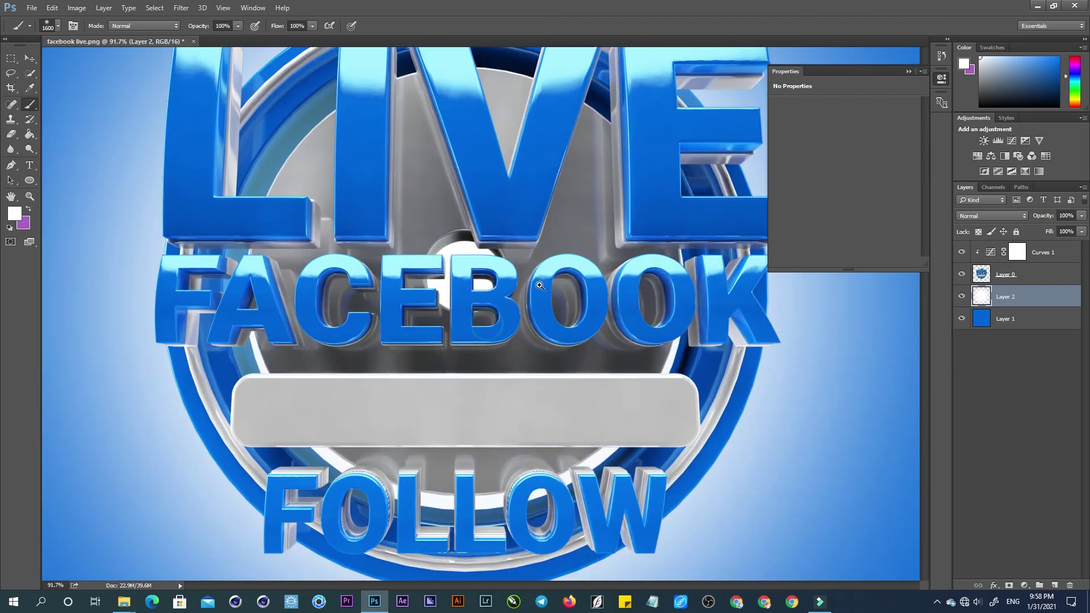
key("ctrl+0")
left_click(512, 279)
key("ctrl+0")
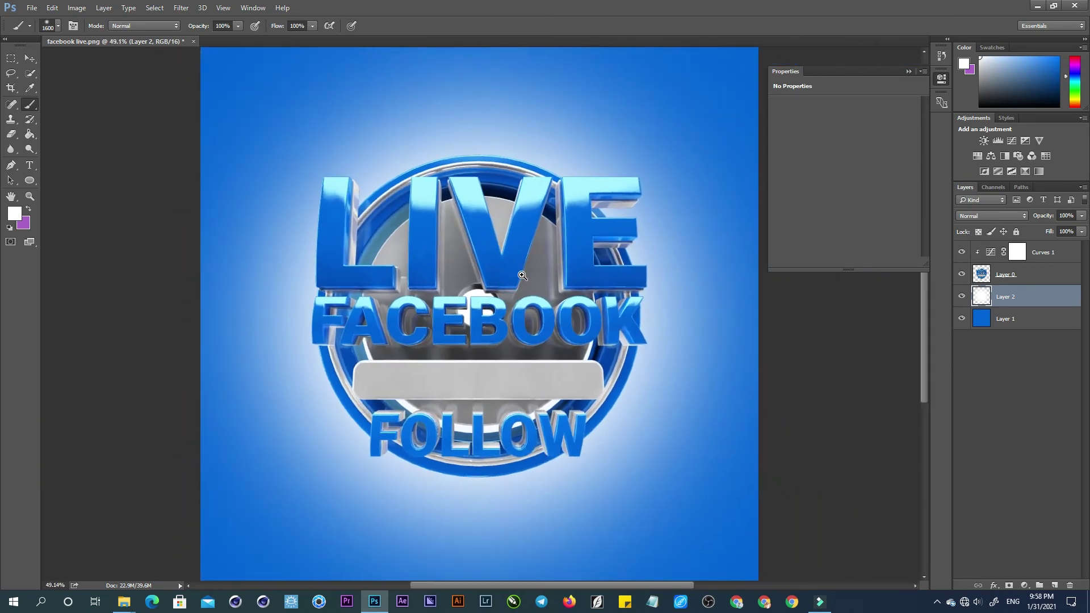
key("v")
left_click_drag(500, 316, 504, 318)
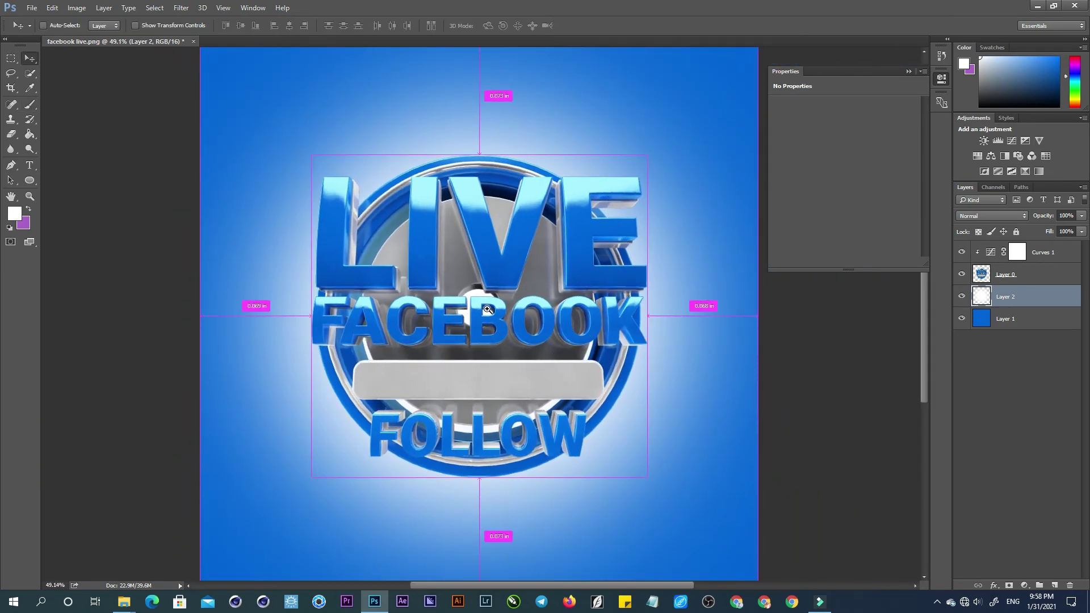
Duplicate the Layer 0 logo, clip Curves 1 to it, and restack it above Layer 2.
left_click(487, 309)
left_click(533, 285)
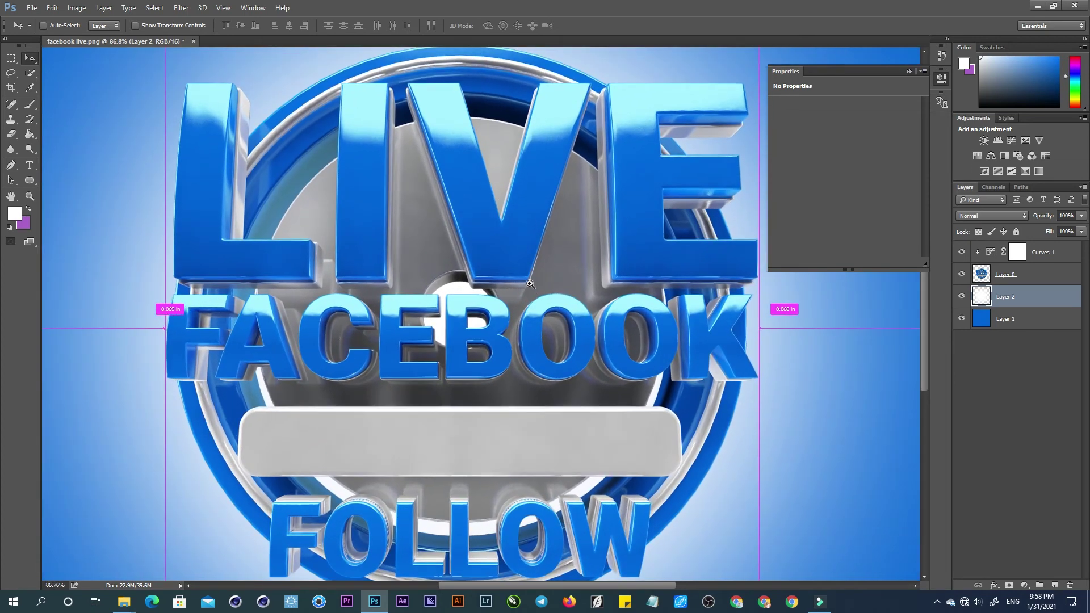
key("ctrl+0")
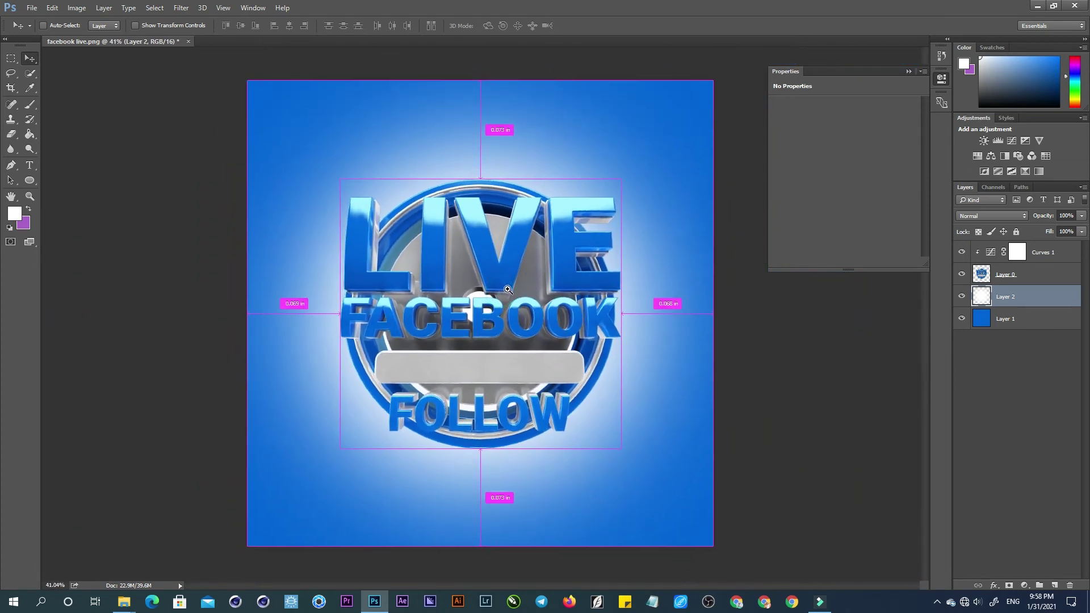
left_click_drag(485, 305, 510, 299, "ctrl")
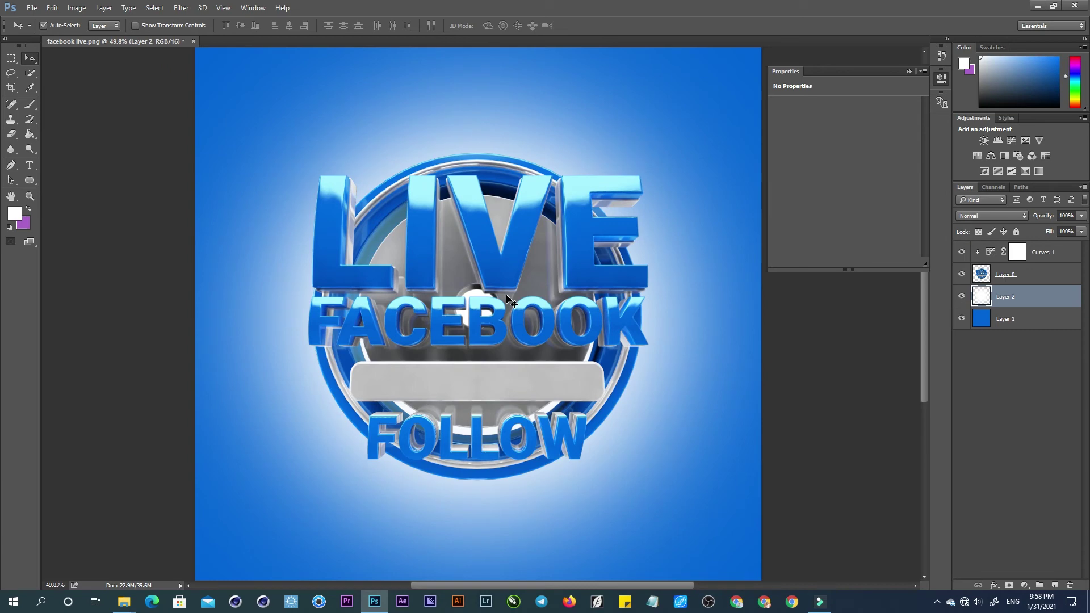
left_click(1006, 276)
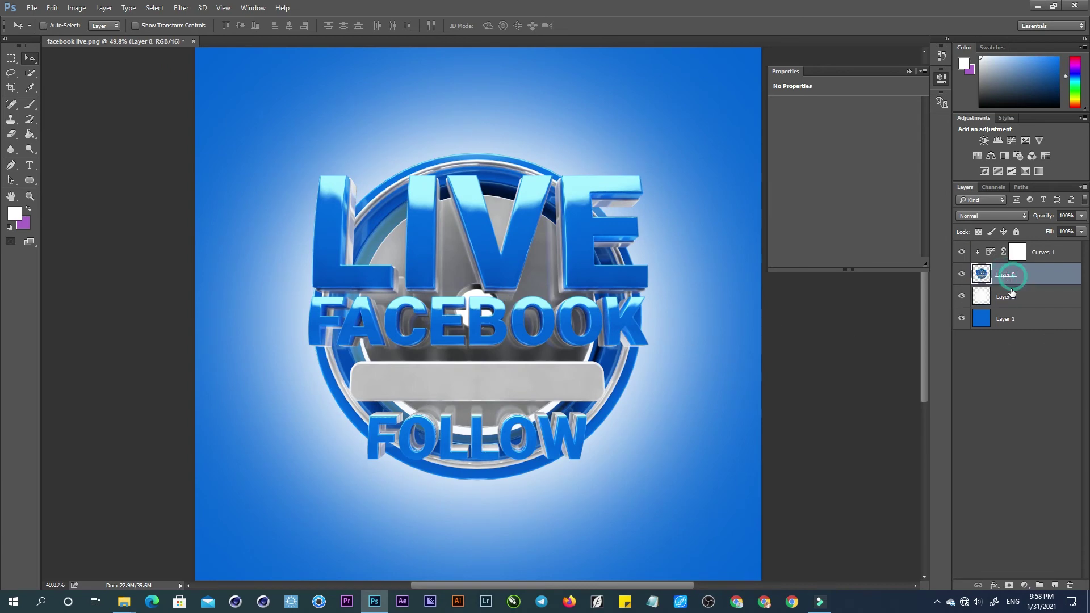
mouse_move(1006, 275)
left_mouse_down()
mouse_move(1007, 297)
mouse_move(1016, 262)
left_mouse_up()
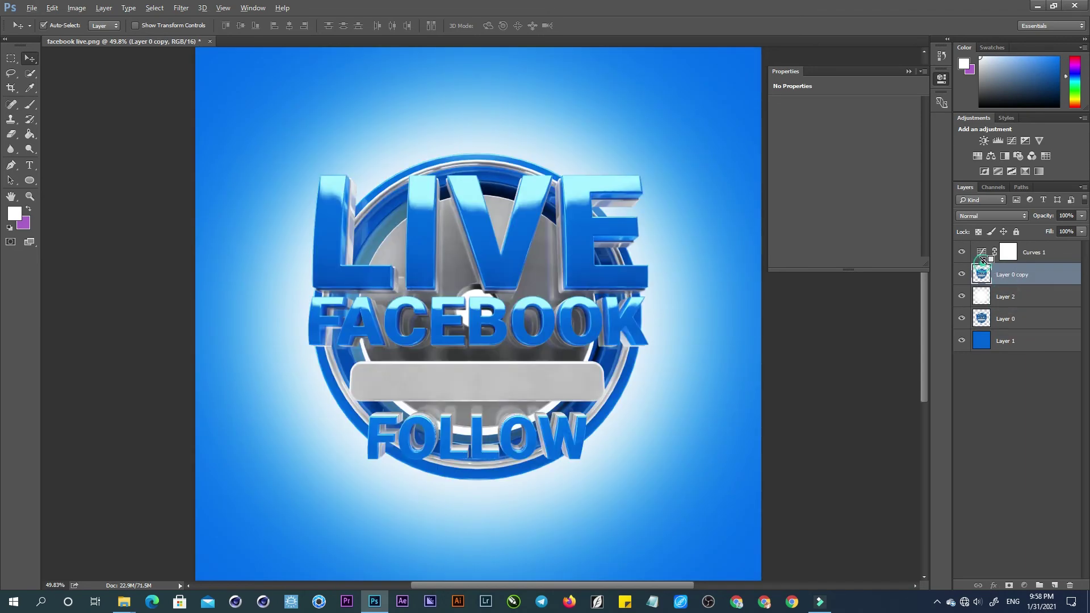
left_click(984, 258, "alt")
left_click_drag(1002, 319, 1004, 287)
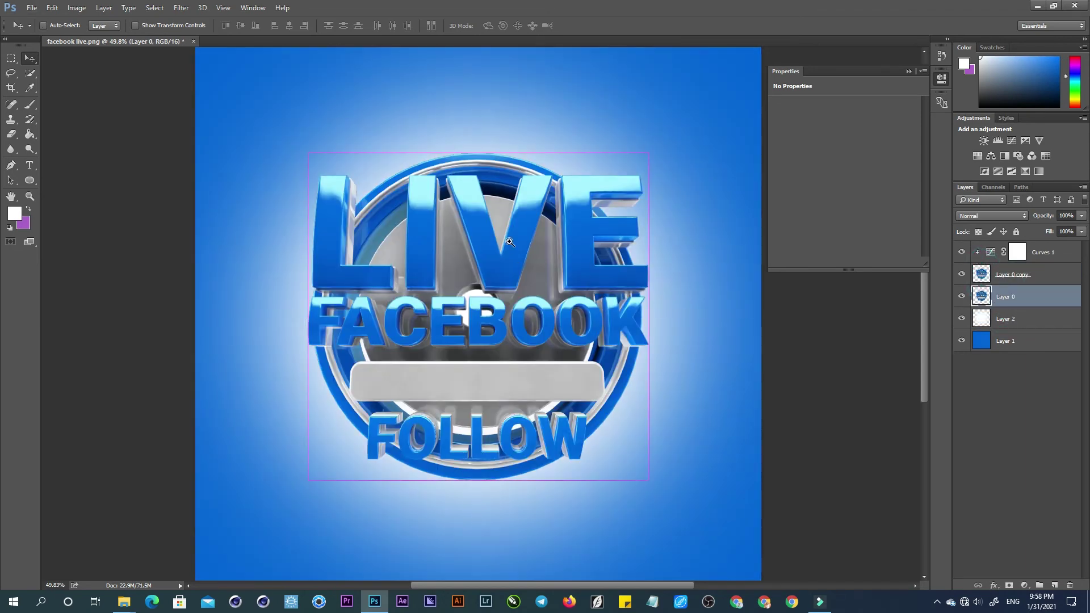
left_click_drag(509, 245, 493, 260, "ctrl")
Move the badge to the bottom-left corner and scale it to about 73%.
key("ctrl+t")
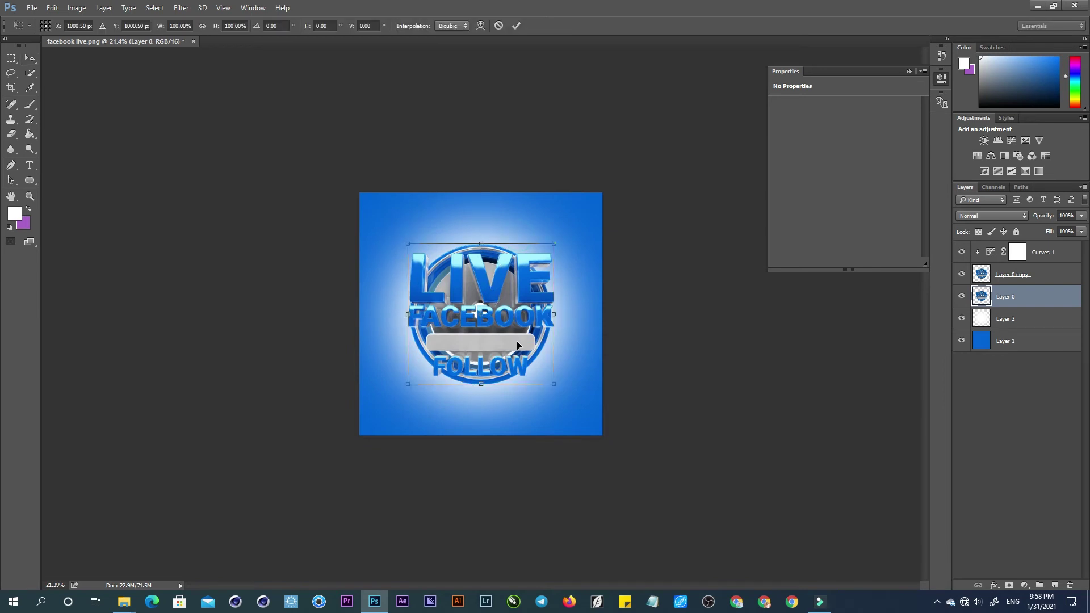
left_click_drag(518, 329, 392, 444)
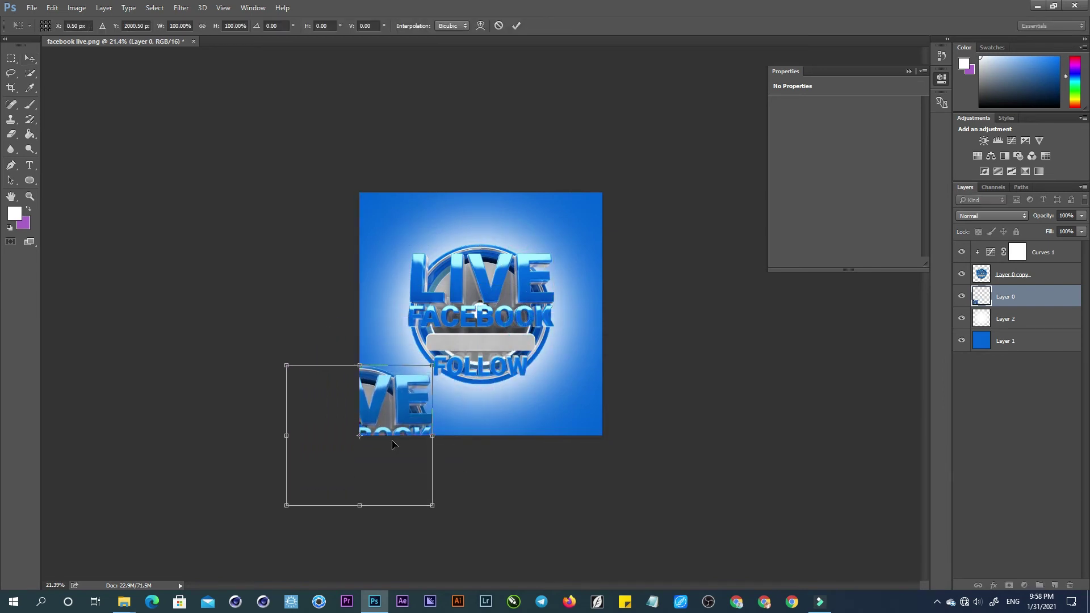
key("Return")
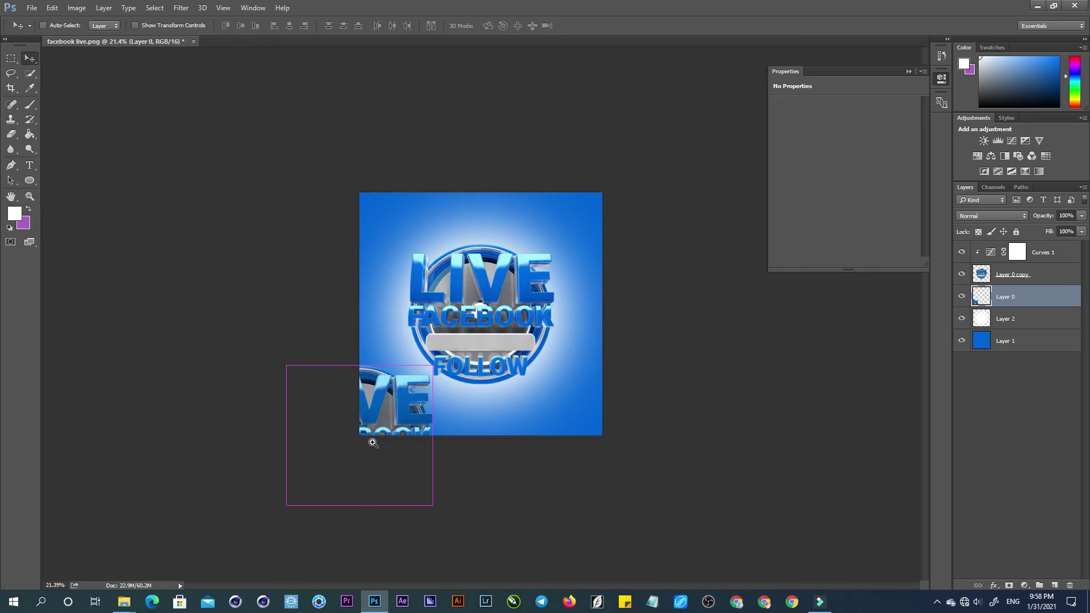
left_click_drag(374, 443, 385, 419, "ctrl")
key("ctrl+t")
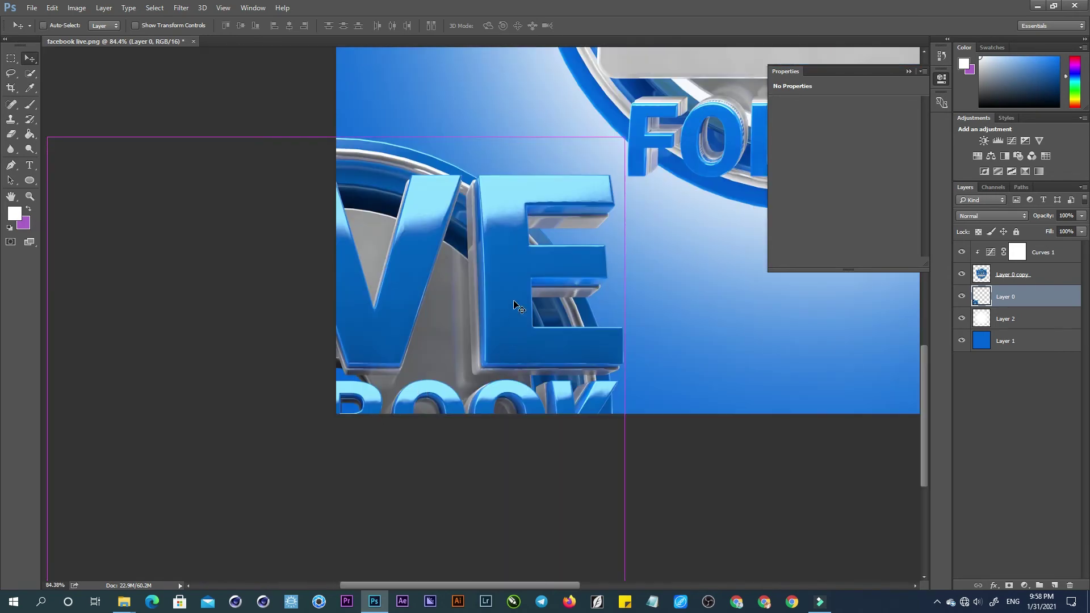
left_click_drag(625, 138, 546, 213, "alt+shift")
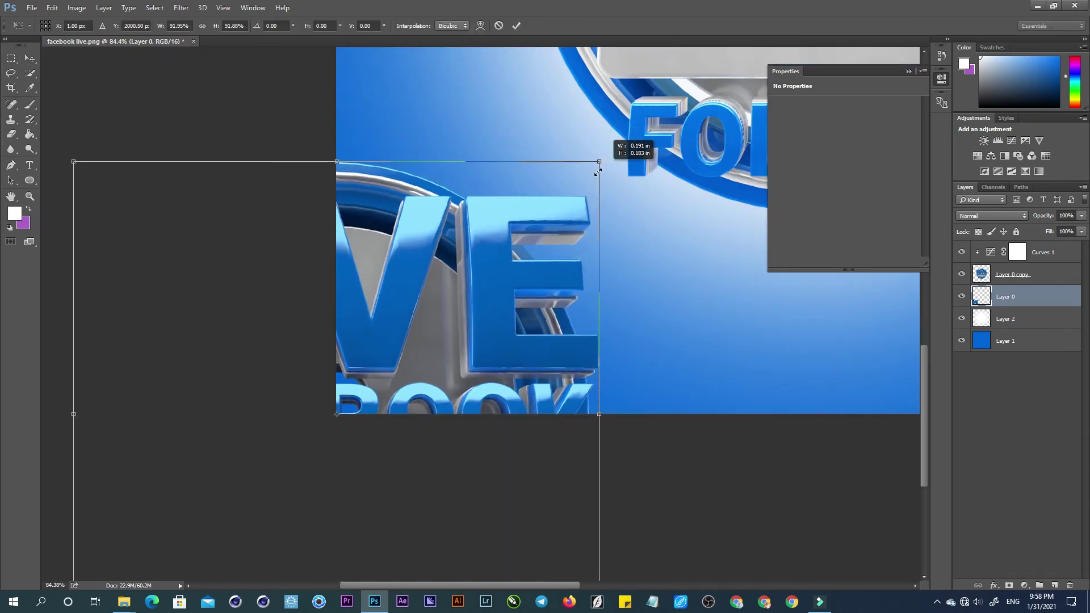
key("Return")
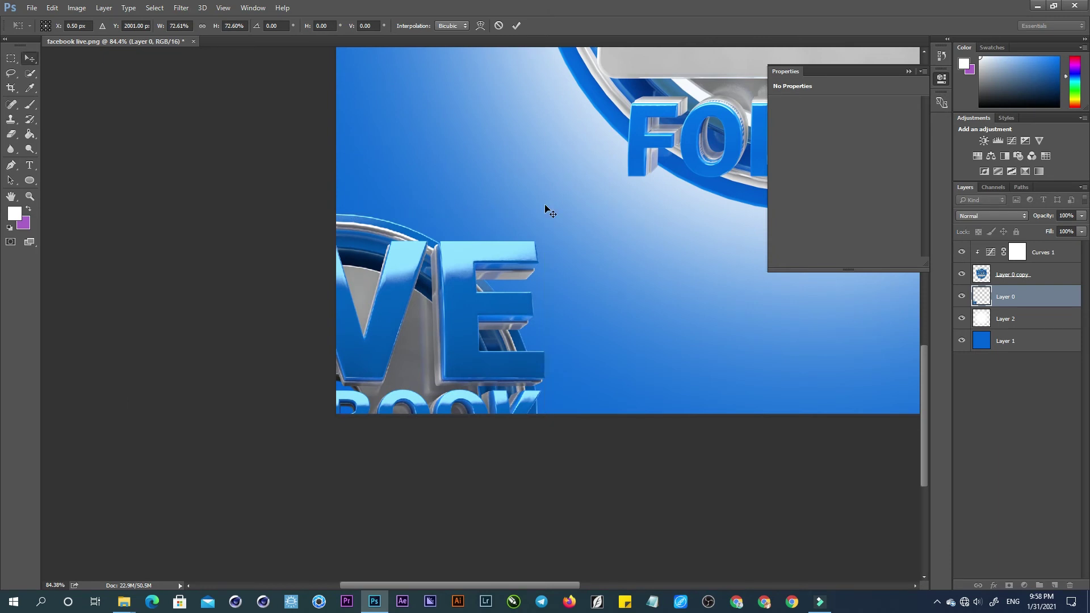
scroll(562, 193, "down", 5, "alt")
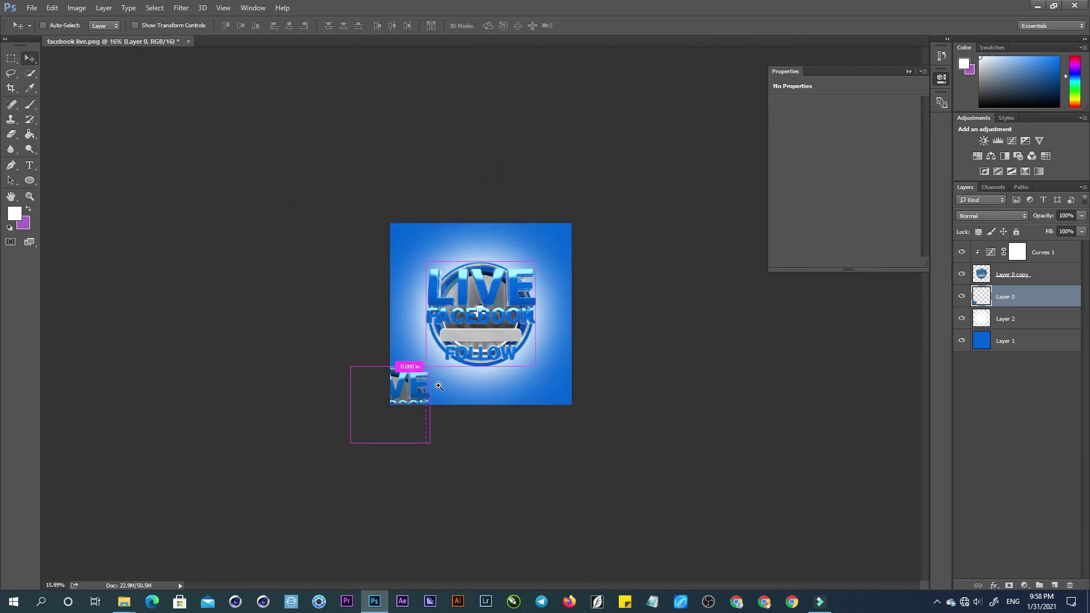
scroll(448, 383, "up", 2, "alt")
scroll(448, 383, "down", 1, "alt")
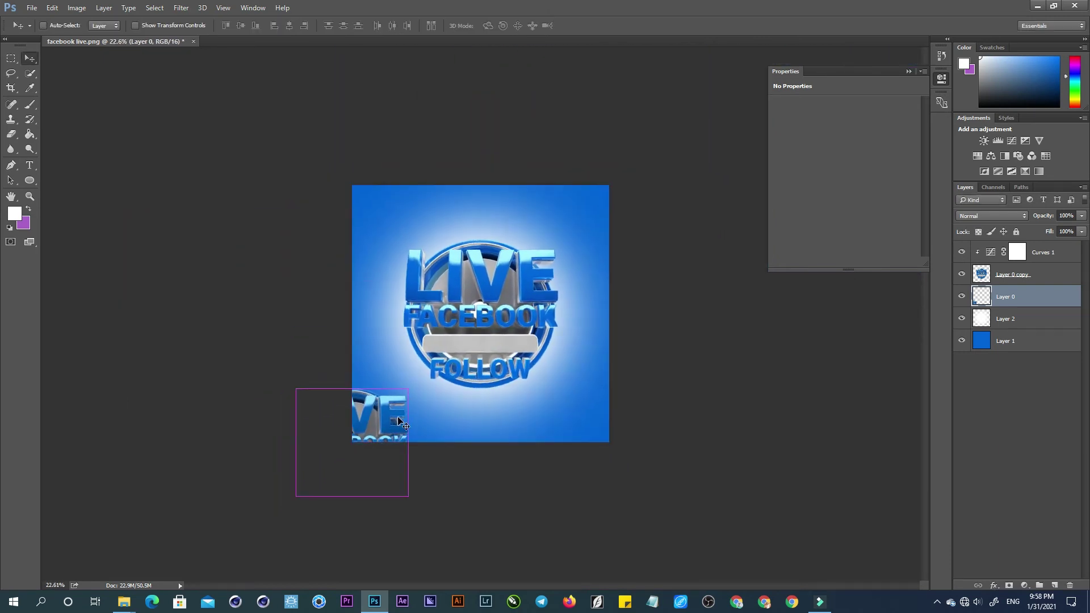
Duplicate it to the bottom-right corner and add a drop shadow with raised opacity.
key("ctrl+j")
left_click_drag(396, 423, 628, 409, "alt")
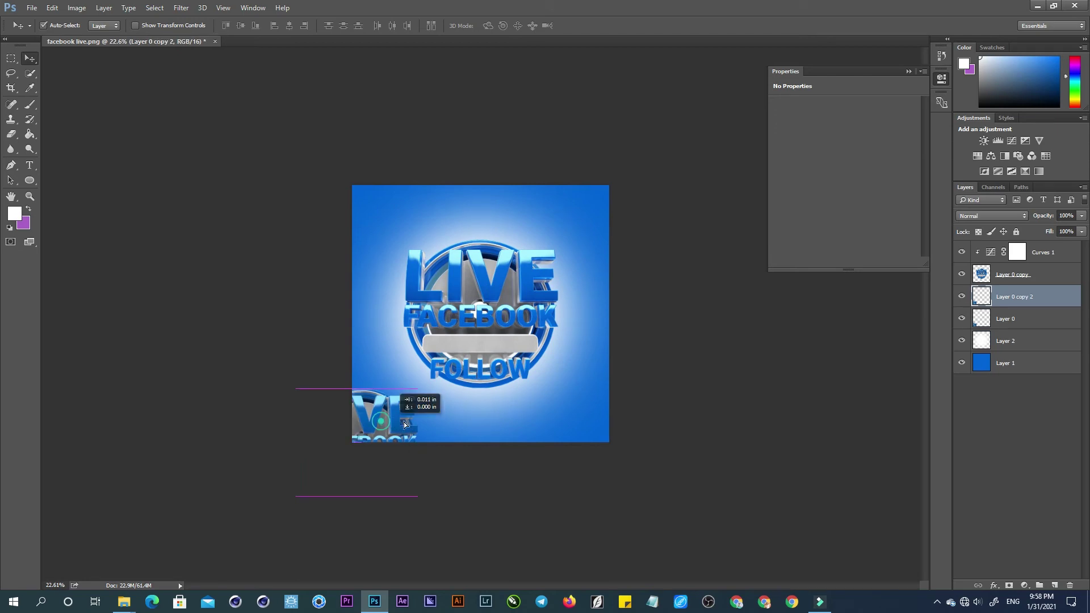
key("ctrl")
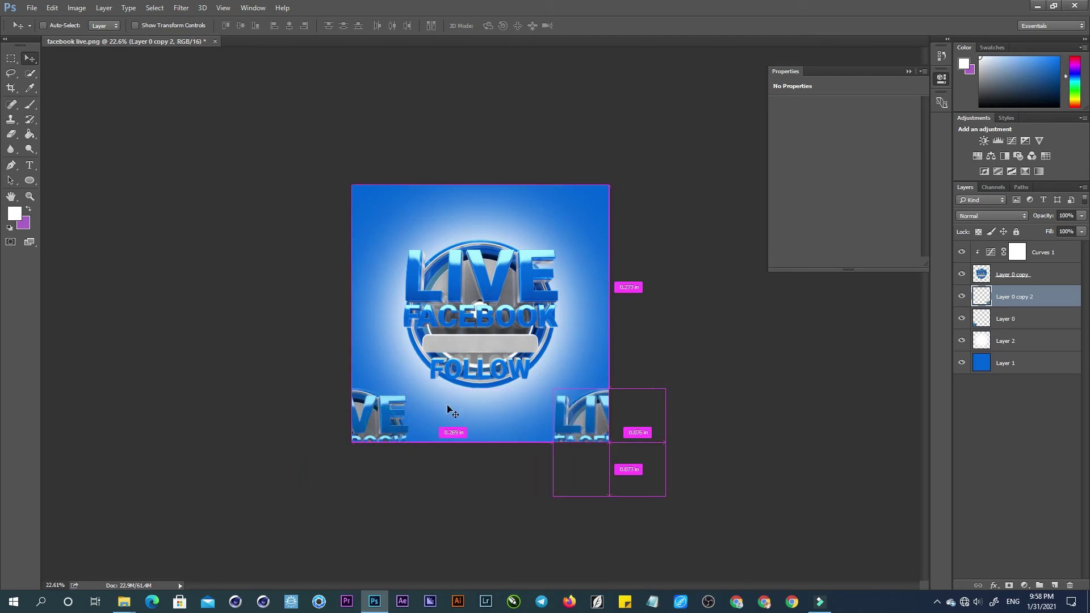
mouse_move(439, 403)
left_mouse_down("ctrl")
mouse_move(511, 390)
mouse_move(544, 367)
left_mouse_up("ctrl")
scroll(548, 368, "down", 3, "alt")
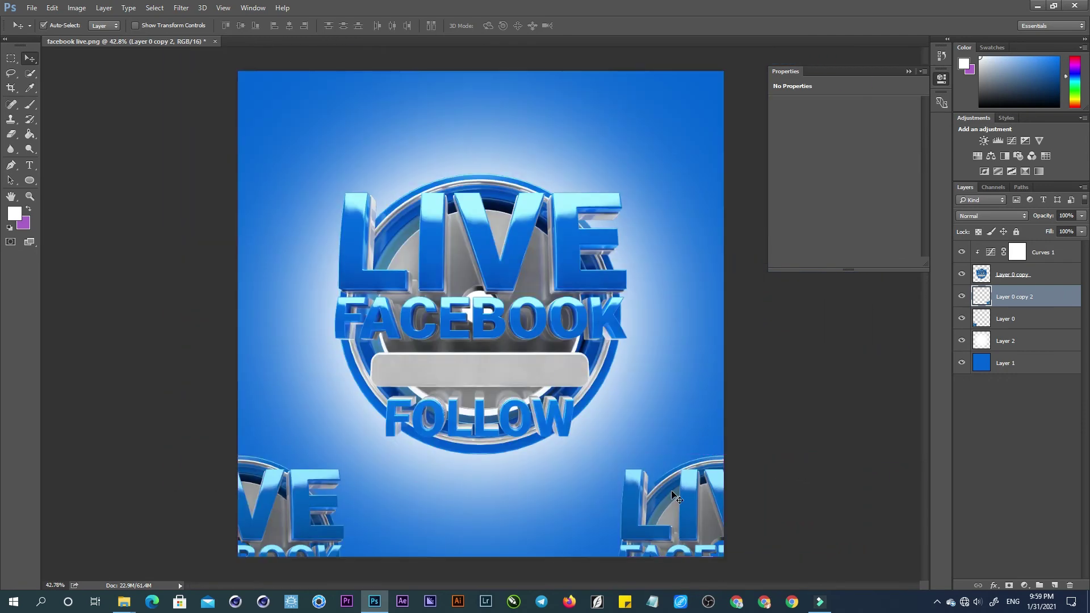
left_click(995, 587)
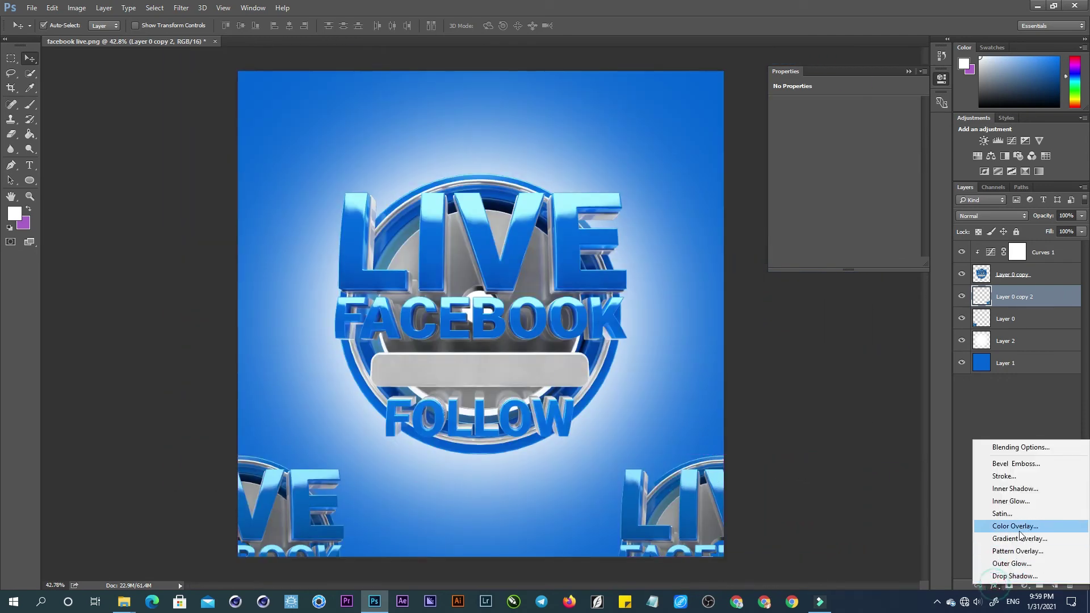
left_click(1002, 575)
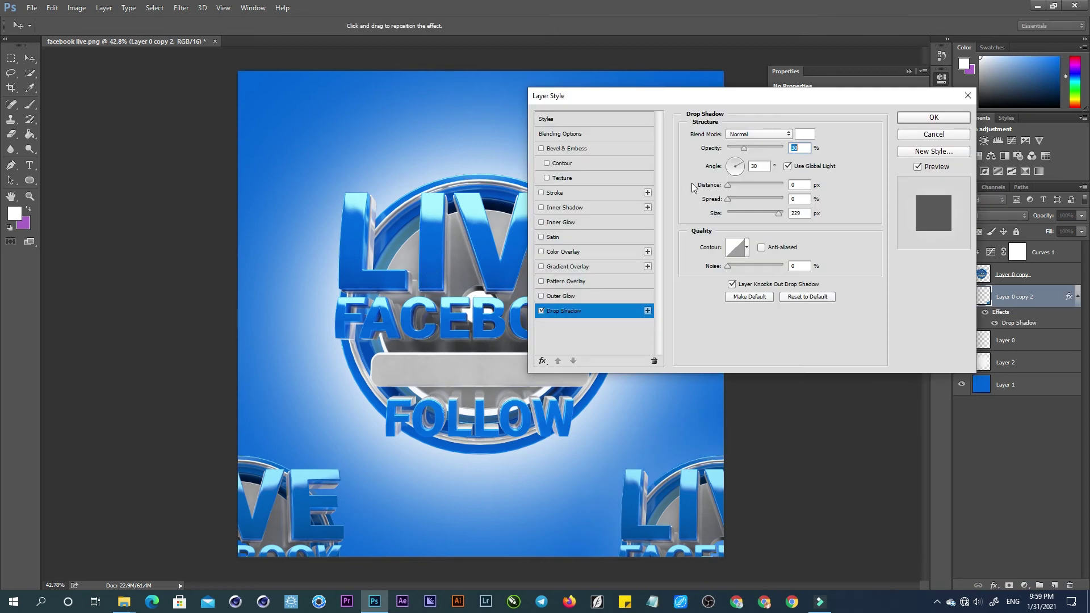
left_click_drag(750, 150, 768, 147)
left_click(940, 120)
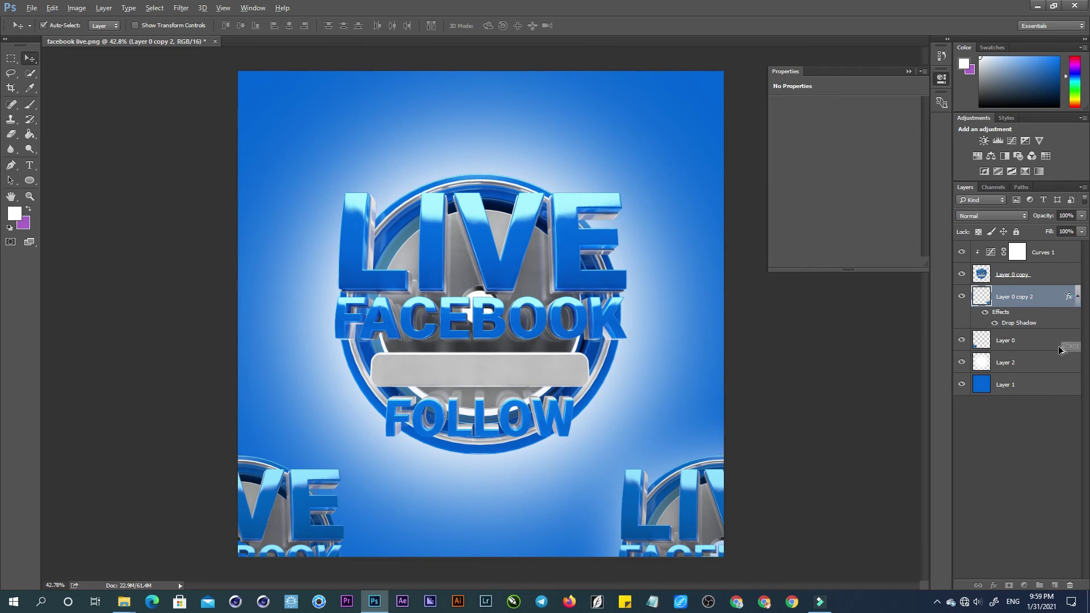
Copy the drop shadow onto Layer 0 and duplicate both corner badge layers.
left_click_drag(1060, 345, 1057, 341, "alt")
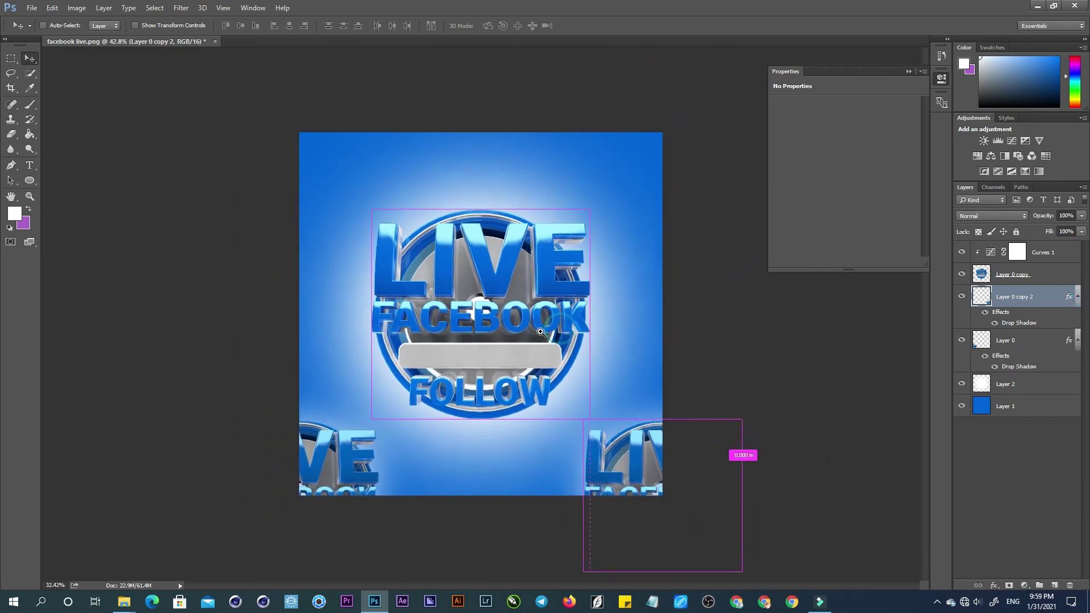
left_click_drag(560, 330, 545, 330, "ctrl")
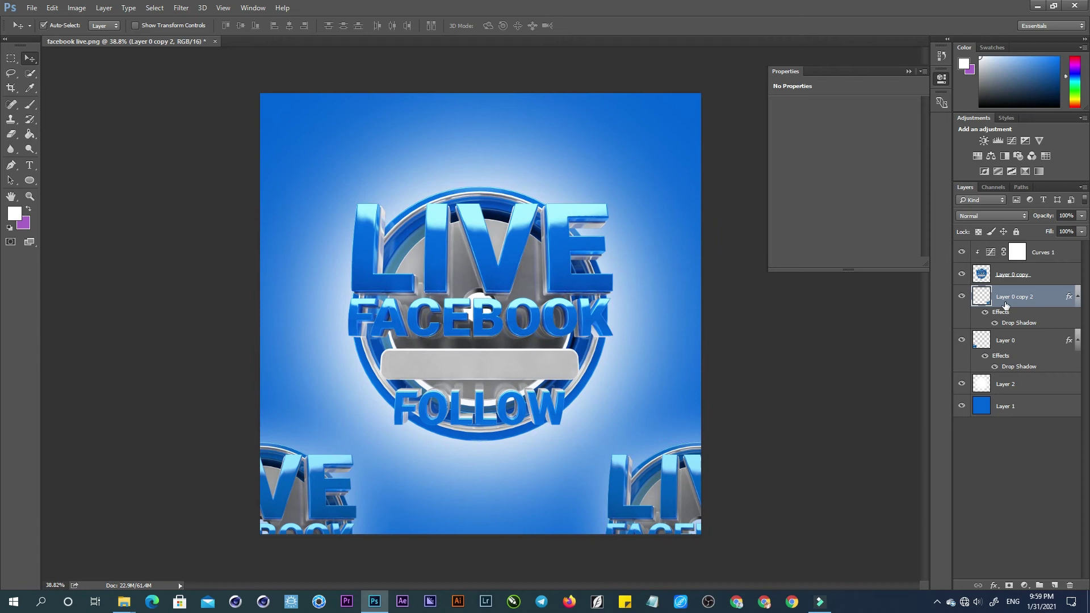
left_click(1011, 340, "shift")
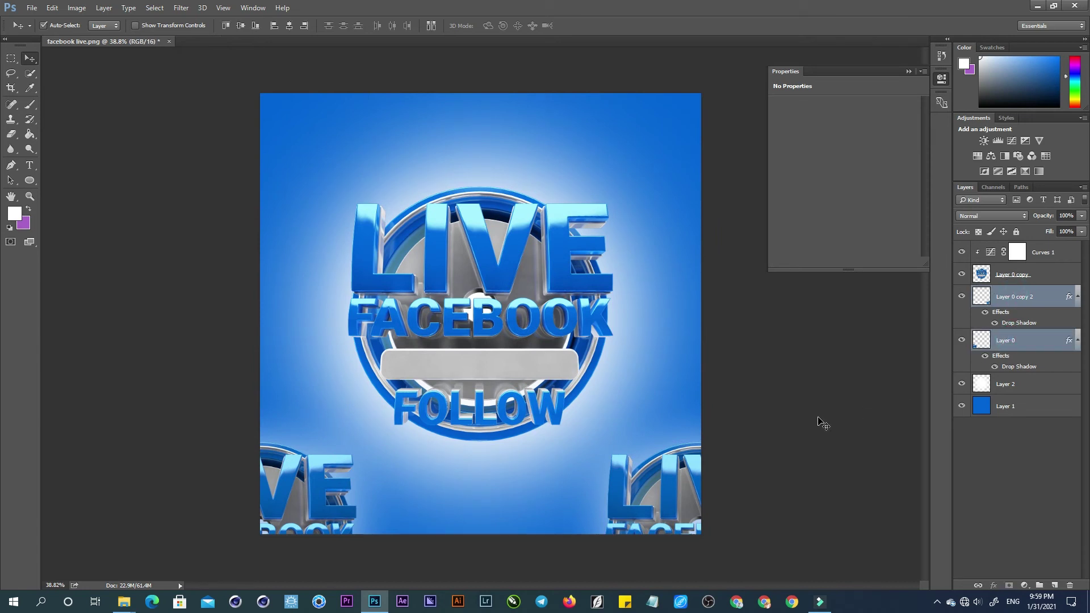
key("ctrl+j")
Move the duplicated badges up to the top edge to fill the top corners.
key("ctrl+t")
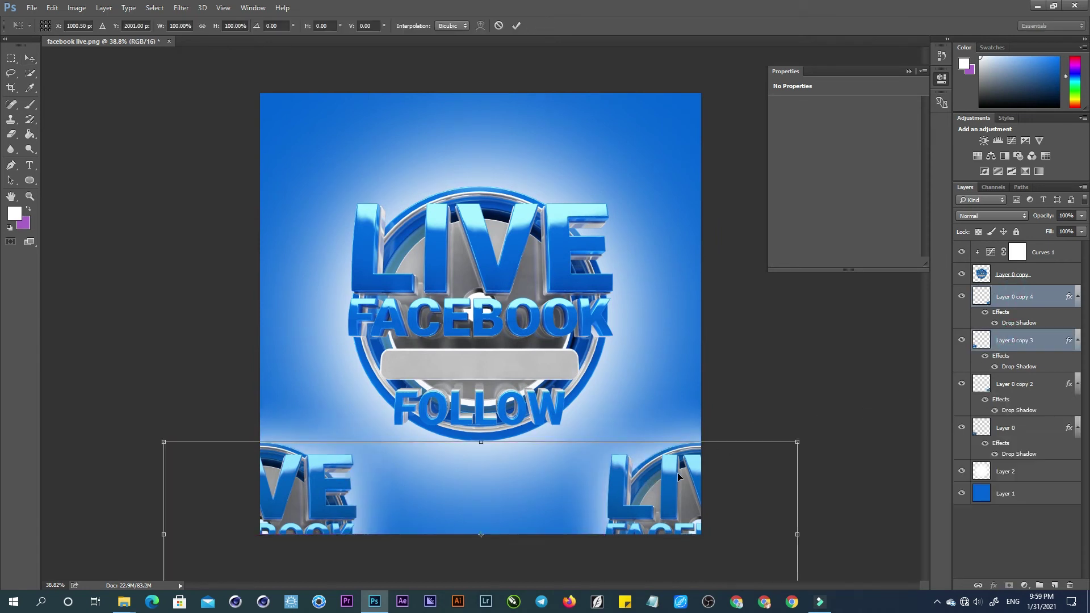
left_click_drag(668, 469, 675, 30)
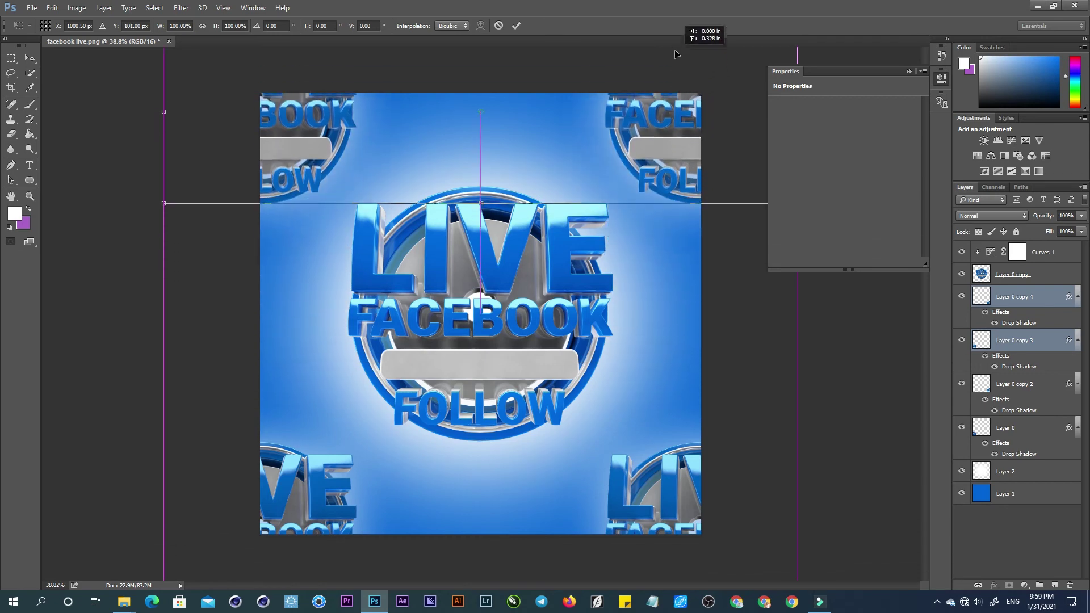
left_click_drag(676, 29, 676, 21)
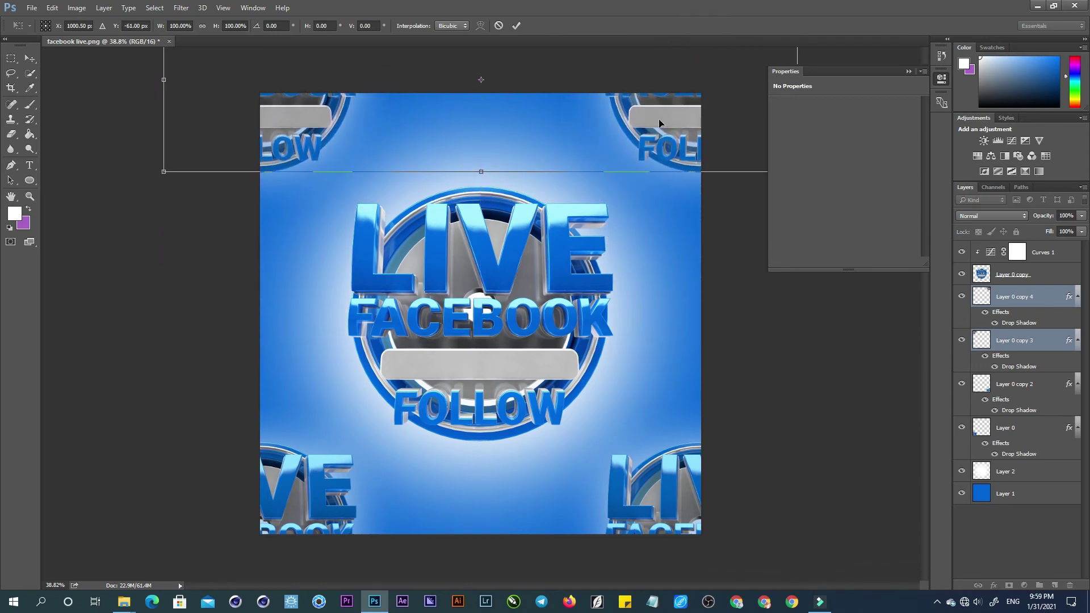
left_click_drag(667, 137, 668, 139)
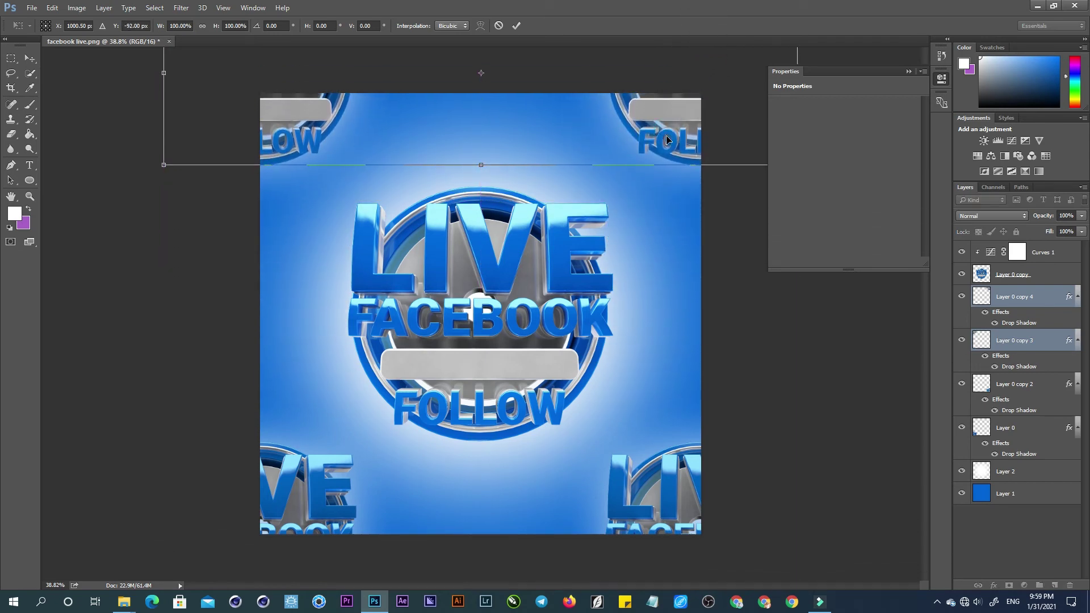
key("Return")
key("ctrl")
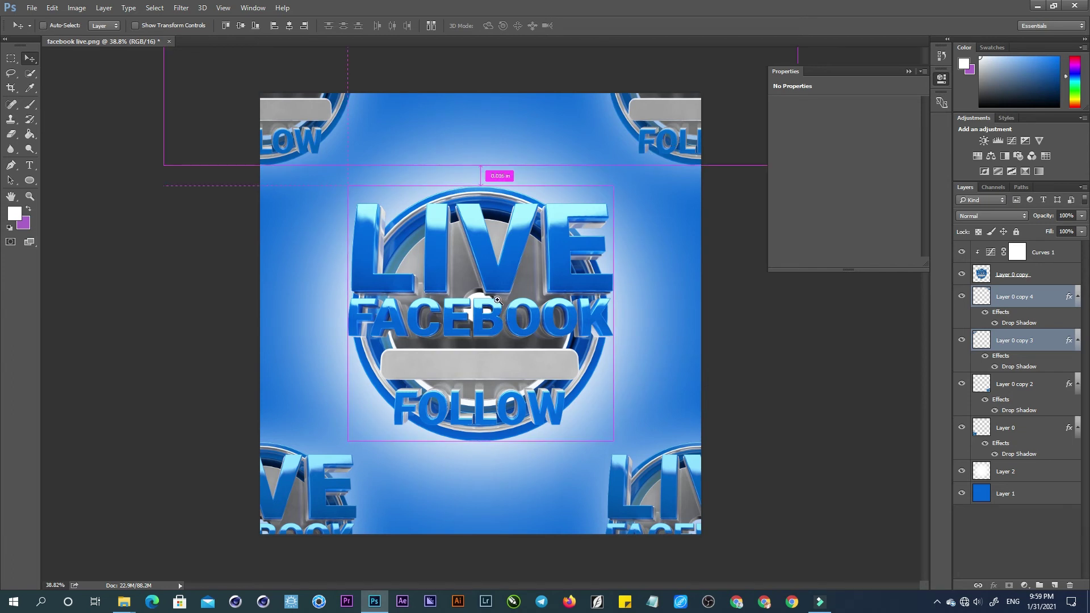
left_click_drag(497, 299, 566, 269, "ctrl")
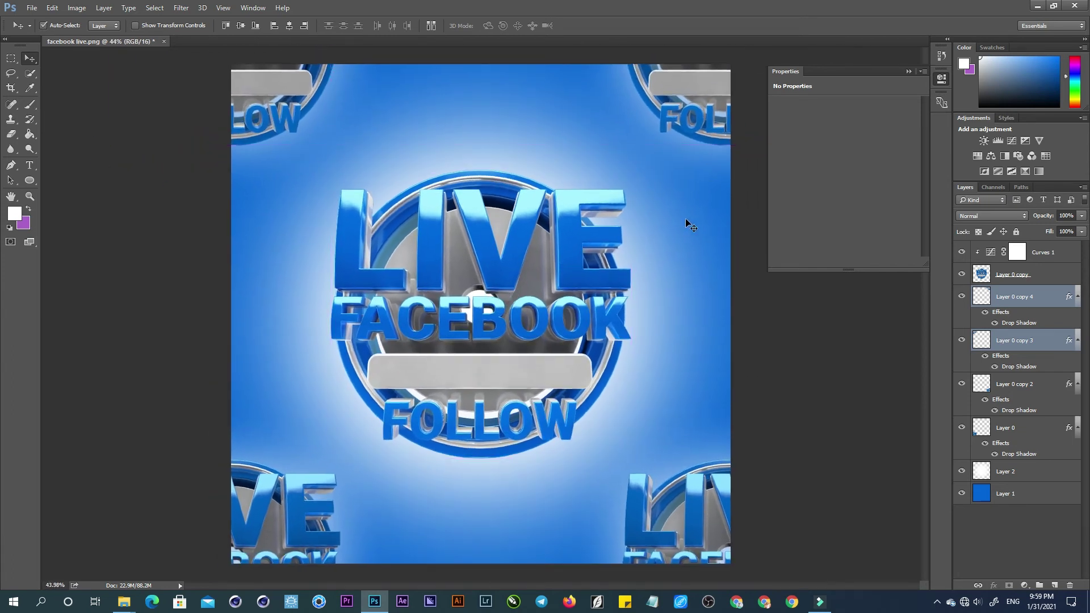
left_click(663, 193)
left_click(676, 105)
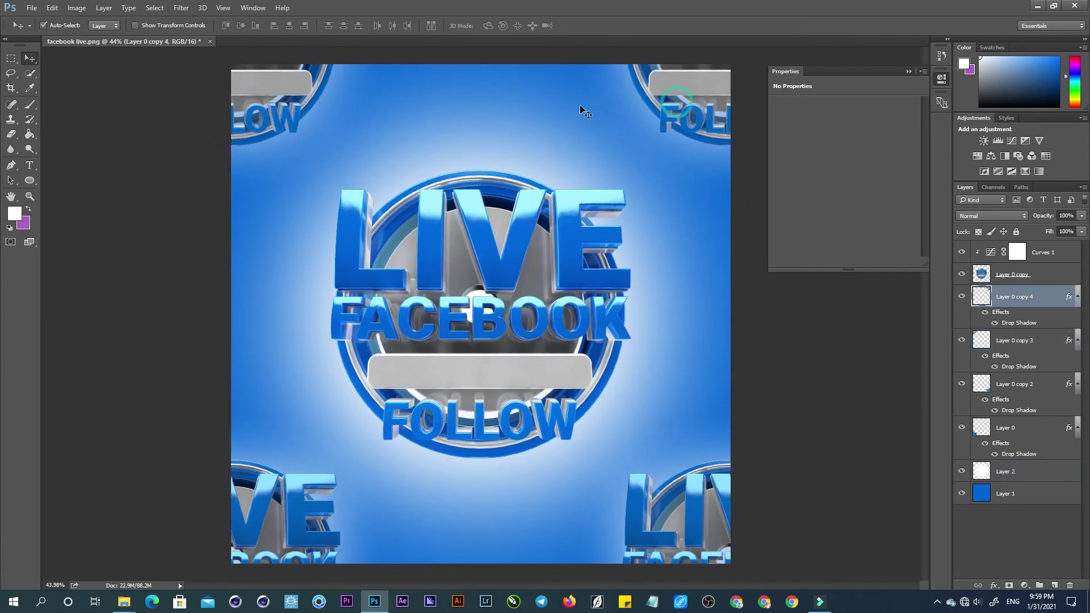
Apply a Motion Blur to the top-right badge and select the top-left badge.
left_click(181, 13)
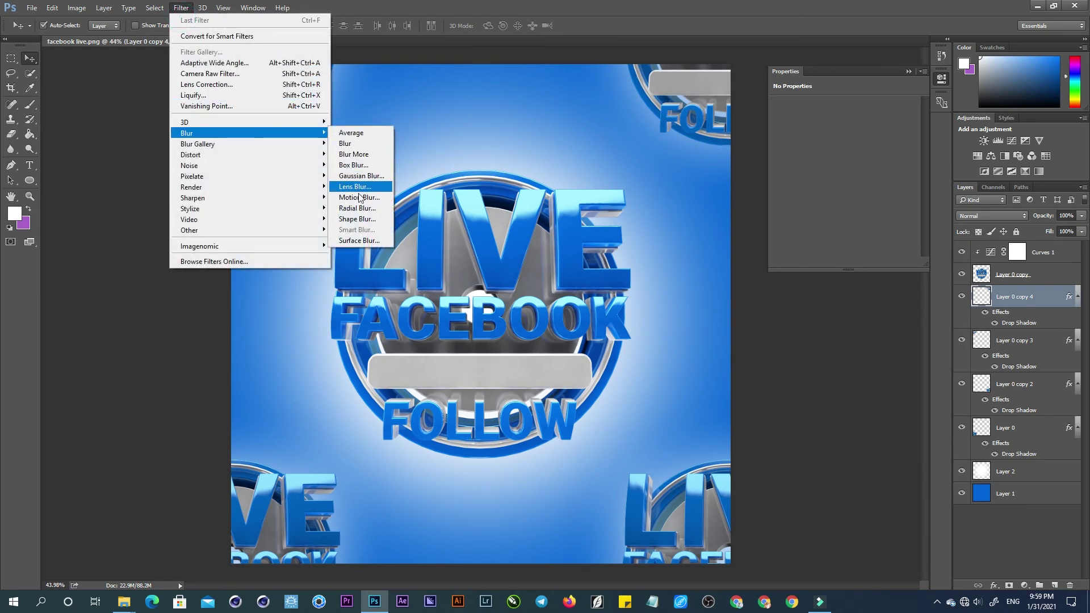
left_click(360, 198)
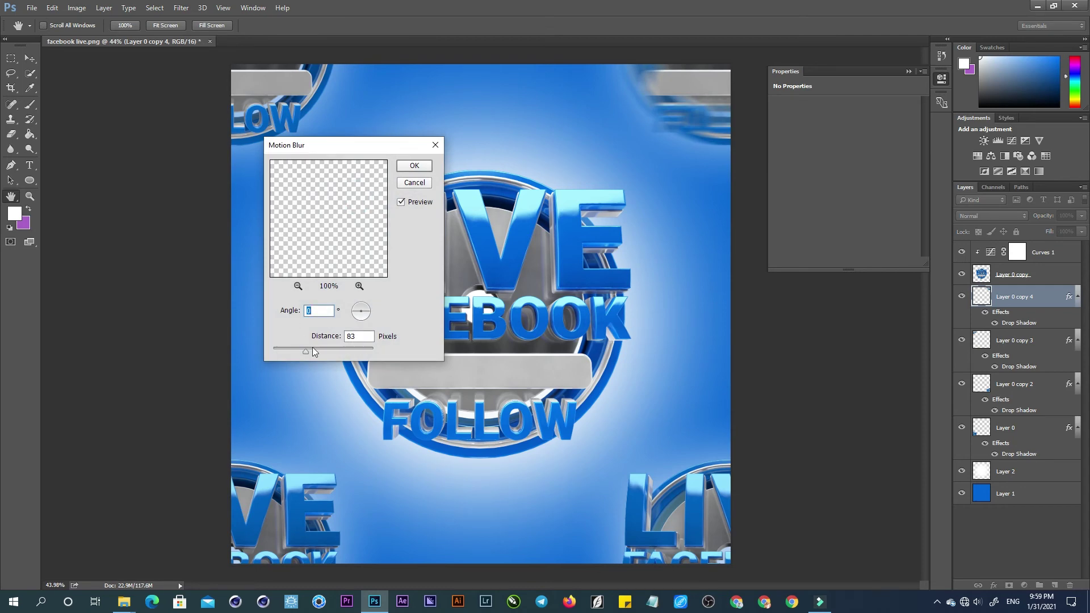
left_click(415, 168)
left_click(278, 111)
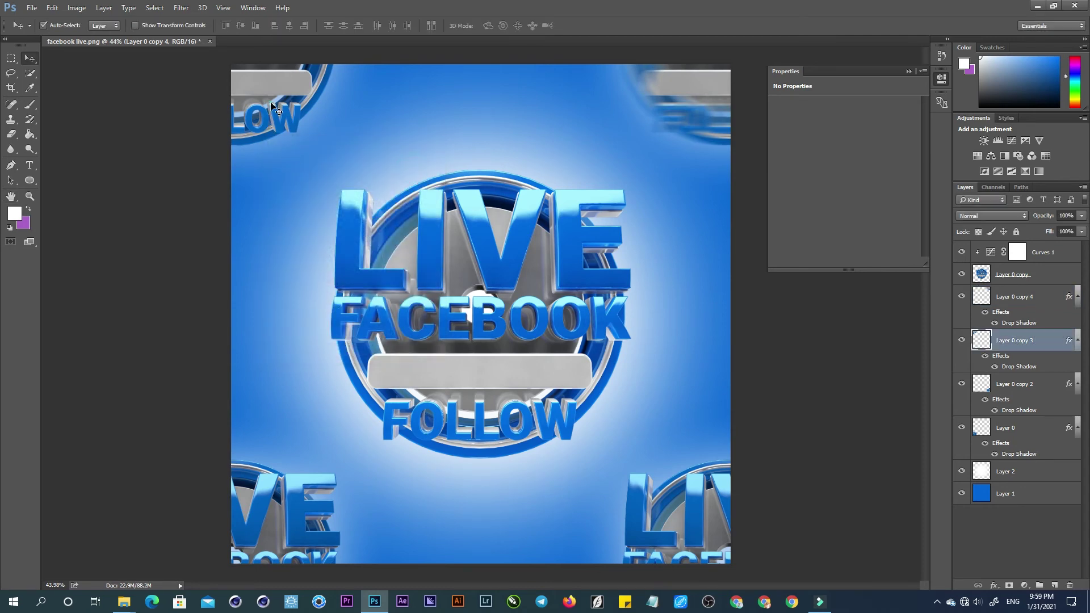
left_click(182, 8)
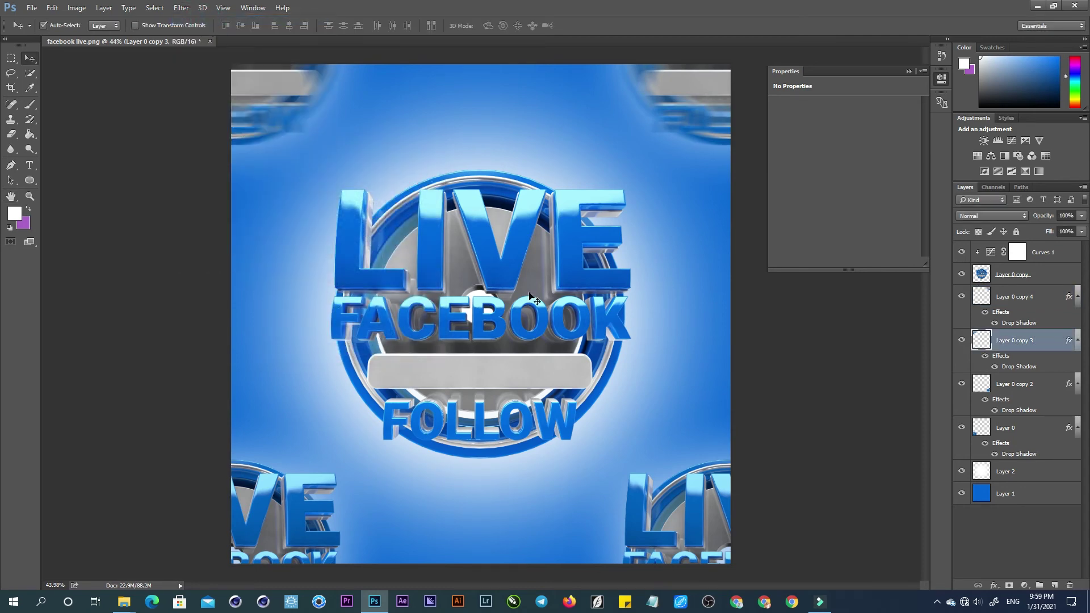
Apply a 12-pixel, 0° Motion Blur to the bottom-right badge on Layer 0 copy 2.
left_click(679, 505, "ctrl")
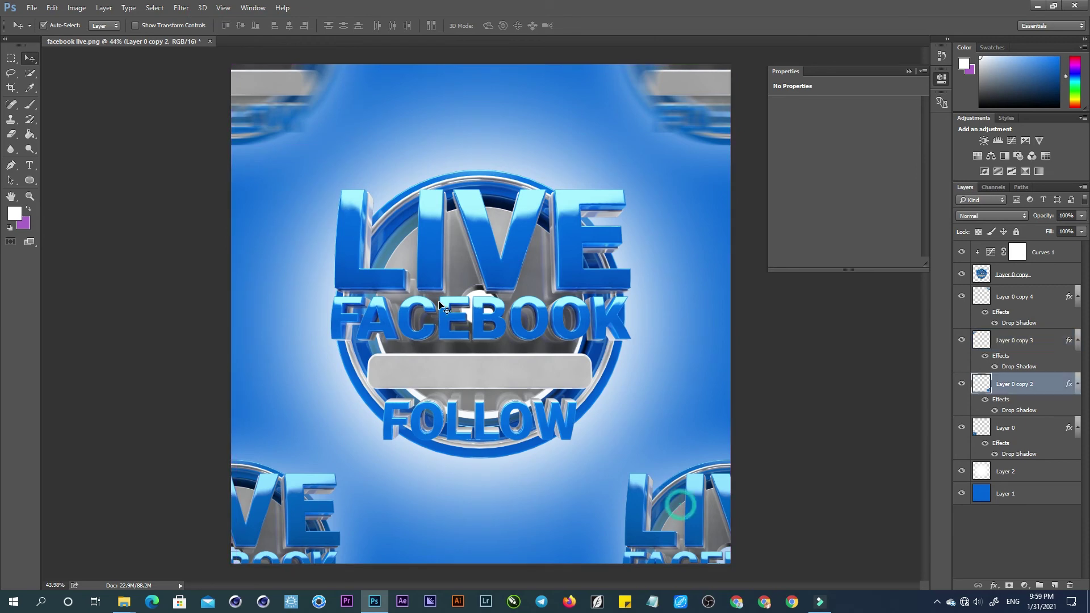
left_click(183, 8)
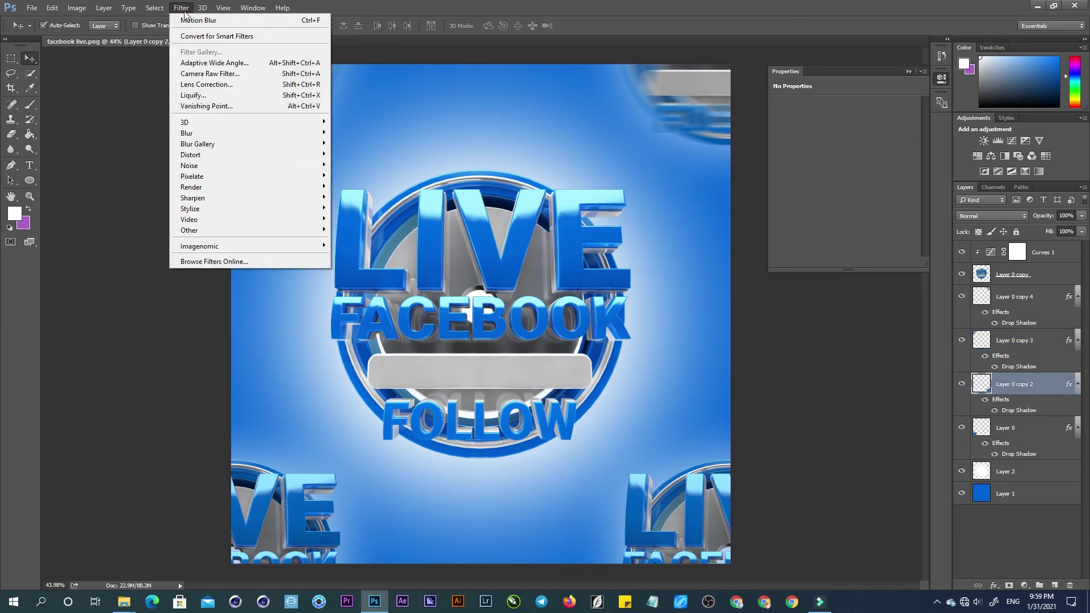
mouse_move(186, 133)
left_click(356, 200)
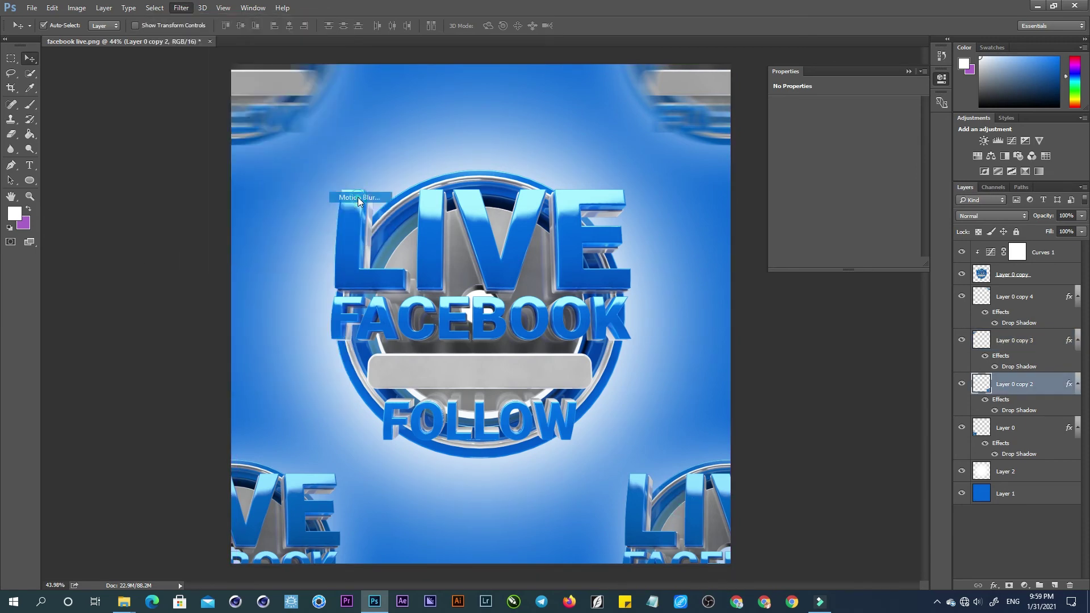
left_click_drag(322, 352, 279, 351)
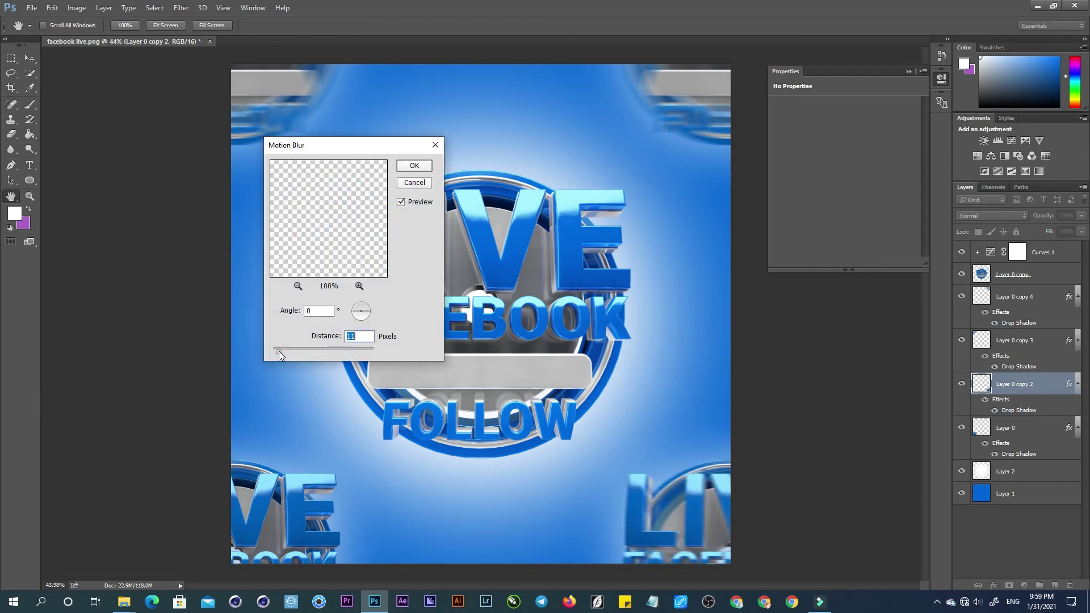
left_click(415, 165)
key("v")
left_click(291, 493)
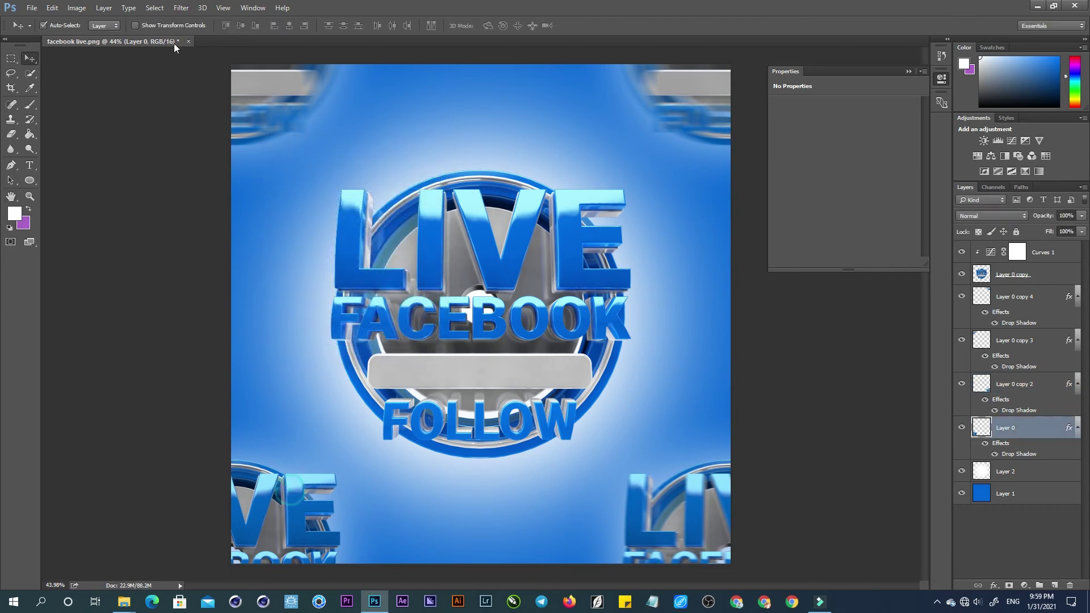
left_click(182, 8)
Start a new DARA text layer on the grey bar and set its size.
scroll(521, 303, "down", 2, "alt")
scroll(511, 307, "down", 2, "alt")
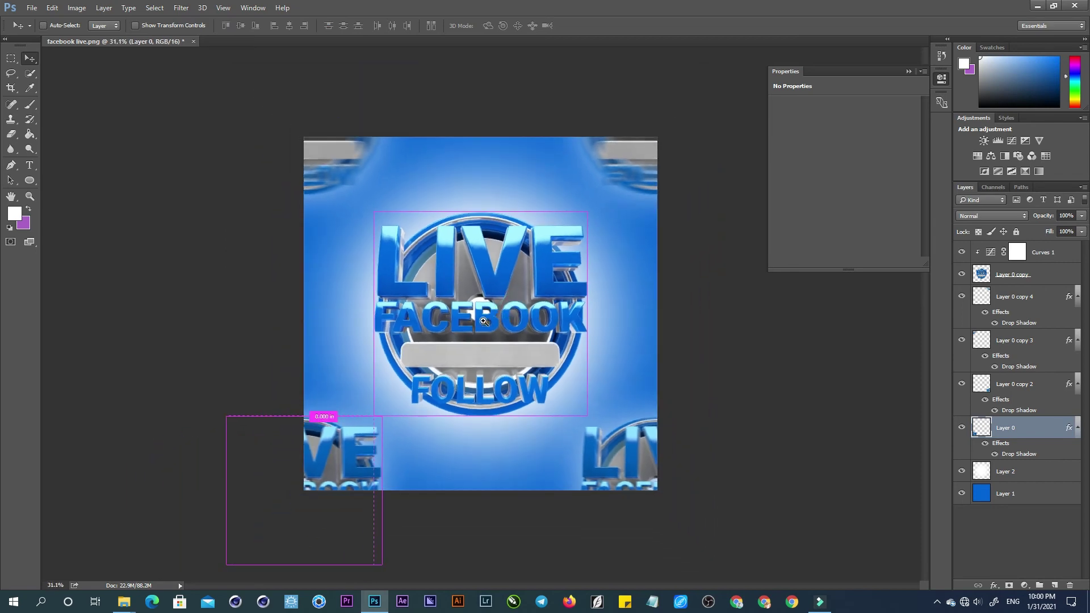
scroll(500, 311, "up", 3, "alt")
scroll(496, 313, "up", 1, "alt")
scroll(489, 341, "up", 1, "alt")
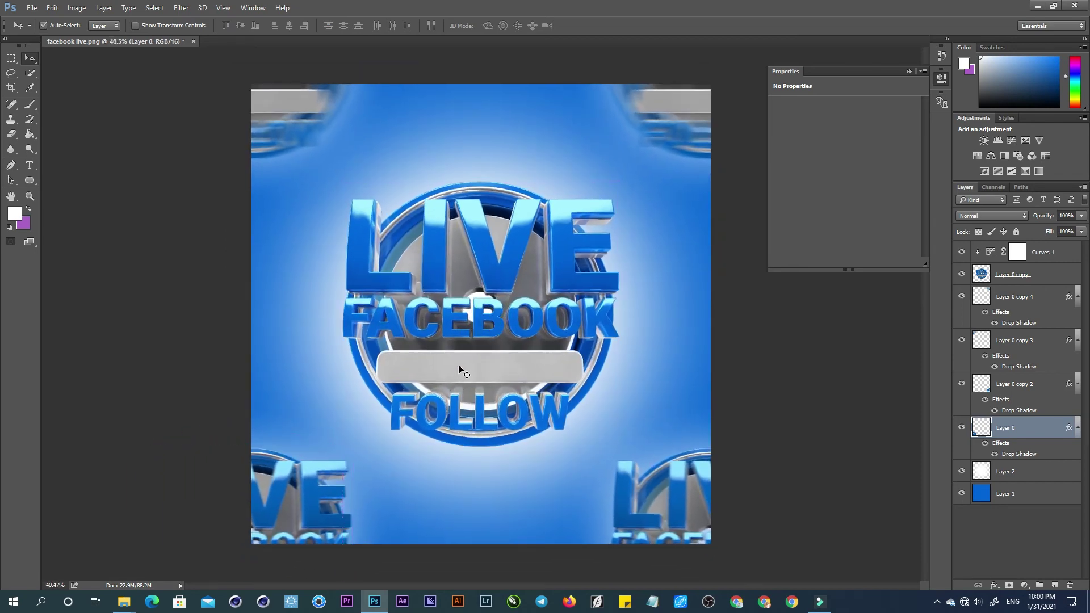
scroll(496, 358, "up", 5, "alt")
scroll(496, 357, "up", 1, "alt")
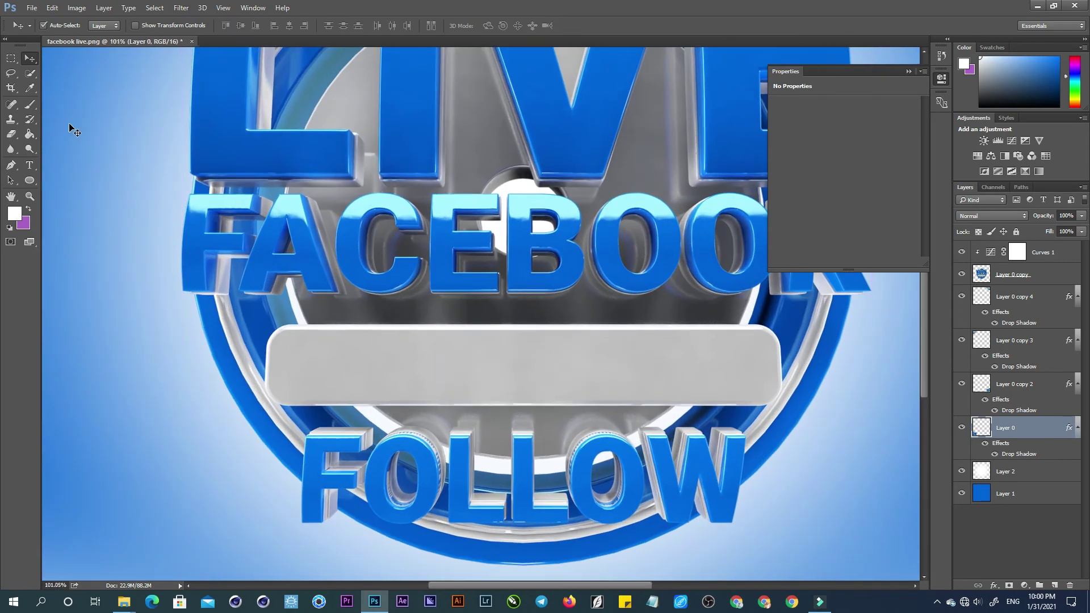
left_click(29, 166)
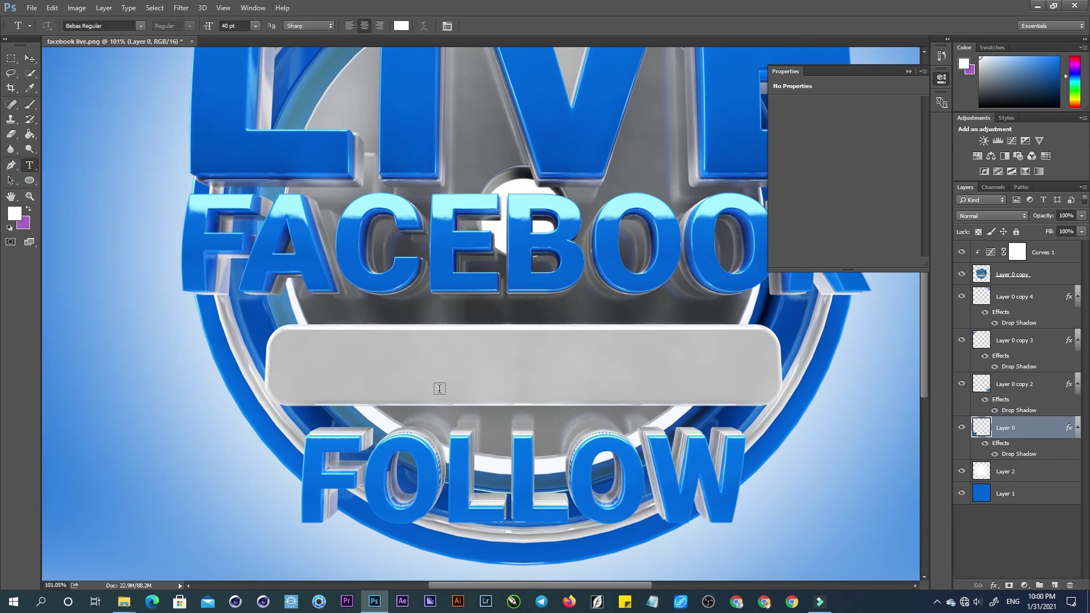
left_click(364, 378)
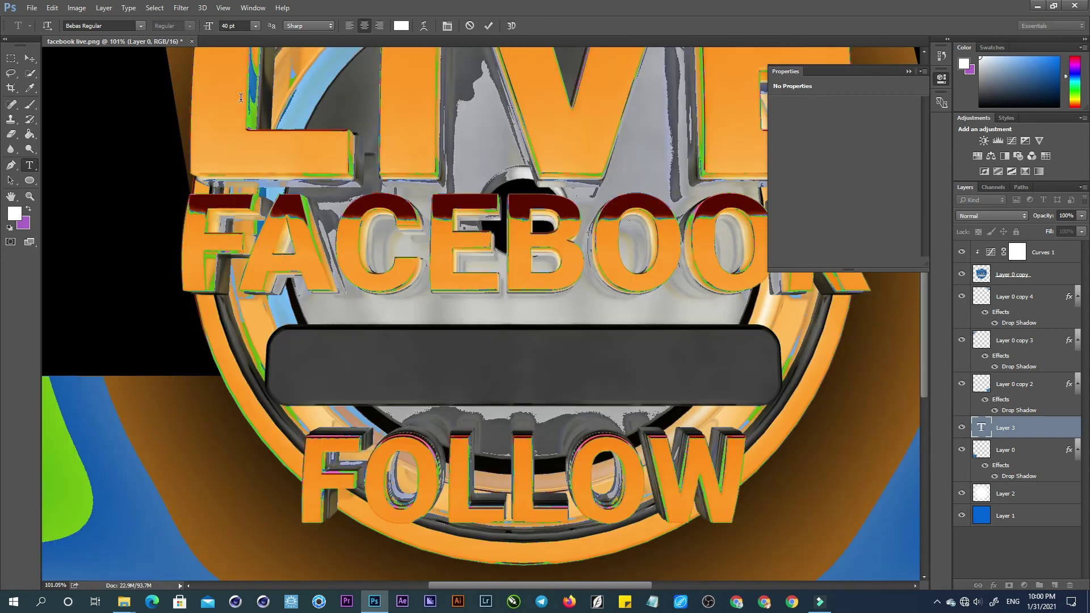
left_click_drag(213, 28, 188, 28)
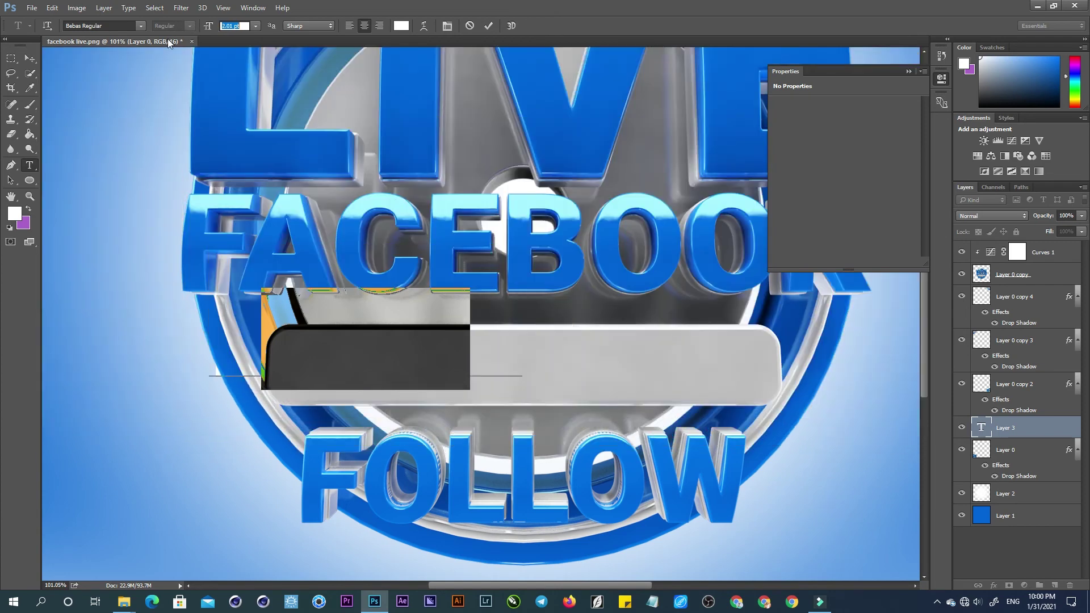
left_click(30, 58)
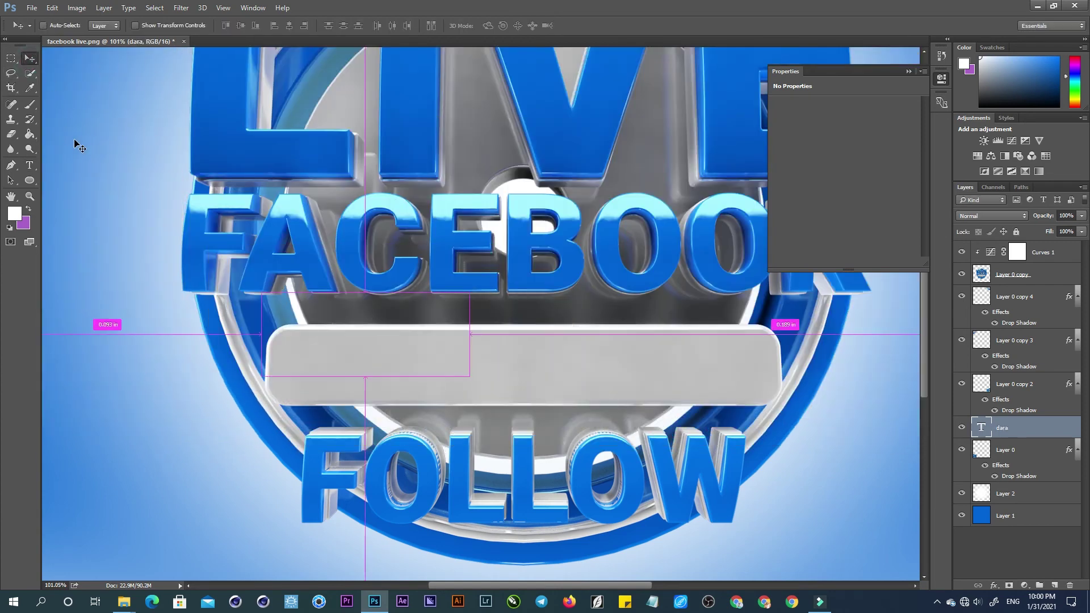
Move the text layer to the top and complete it as DARA GRAPHIC.
key("ctrl+shift+bracketright")
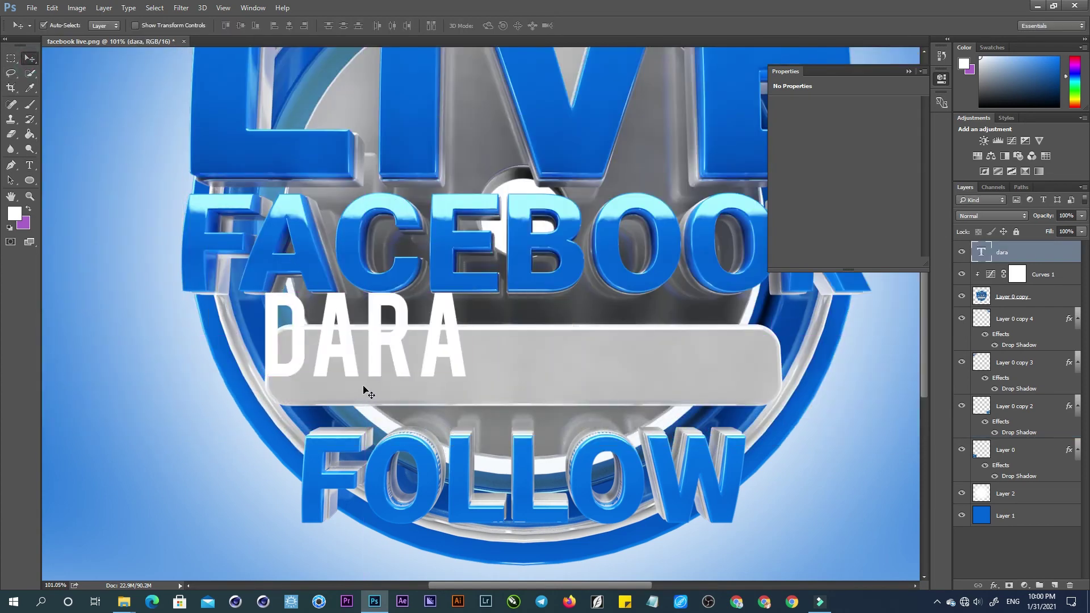
key("t")
left_click(465, 366)
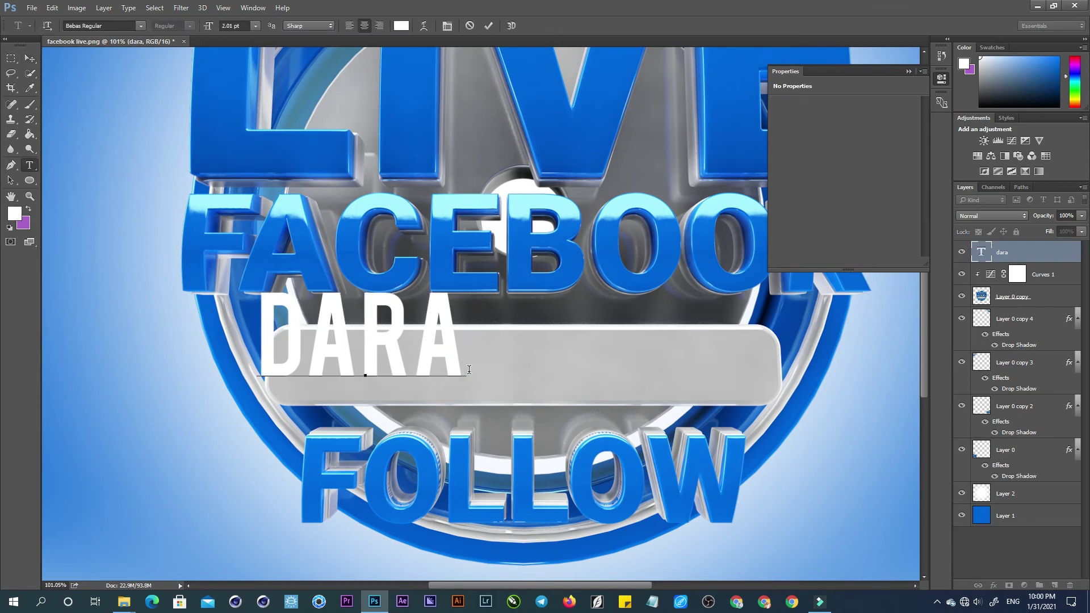
type("gra")
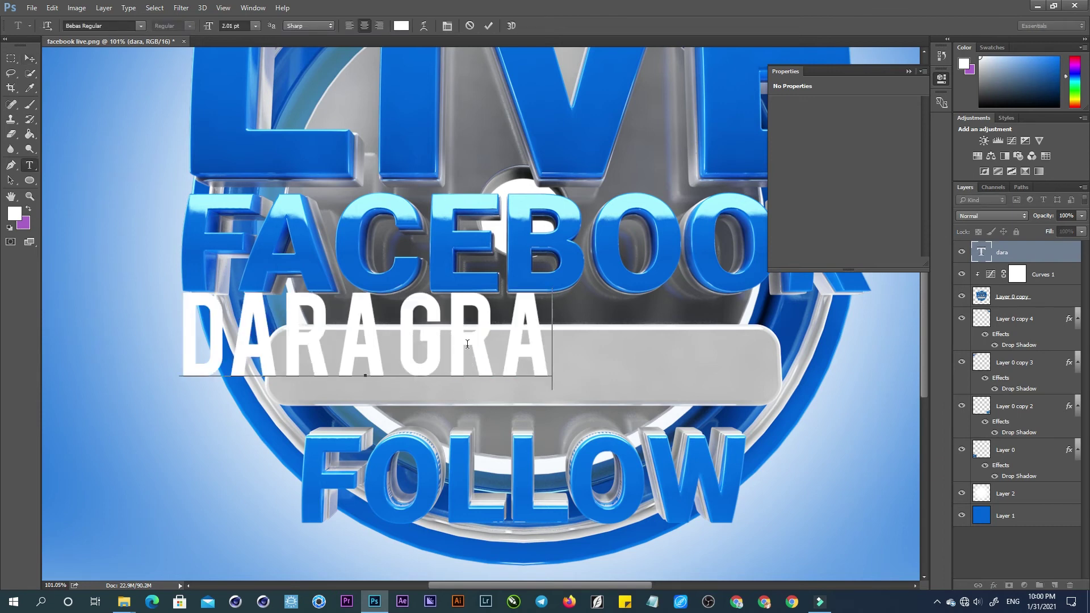
type("phic")
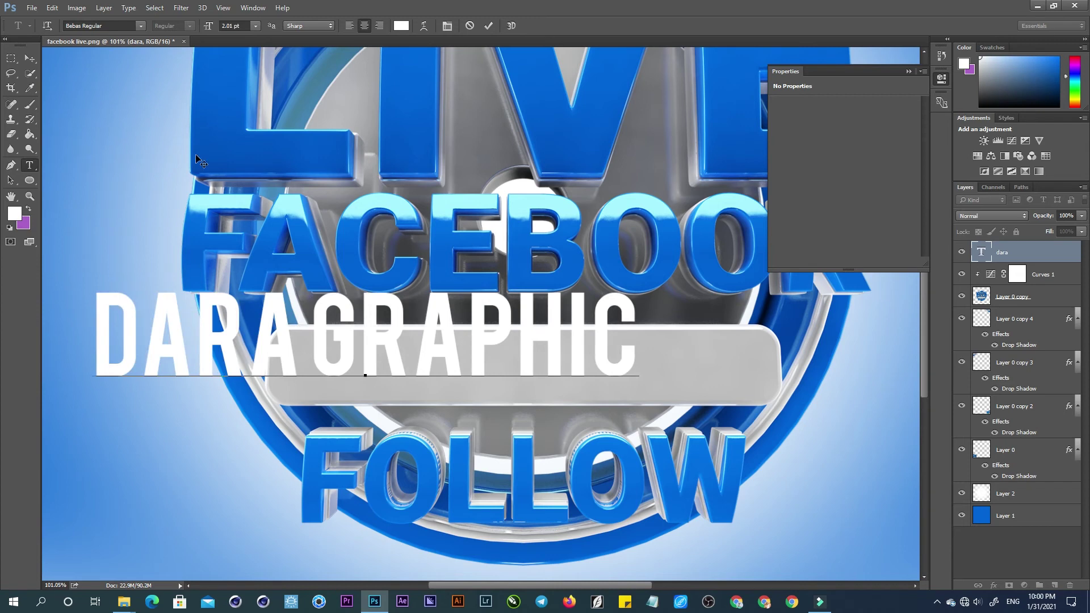
left_click(29, 58)
Scale and centre the DARA GRAPHIC text on the grey bar.
key("ctrl+t")
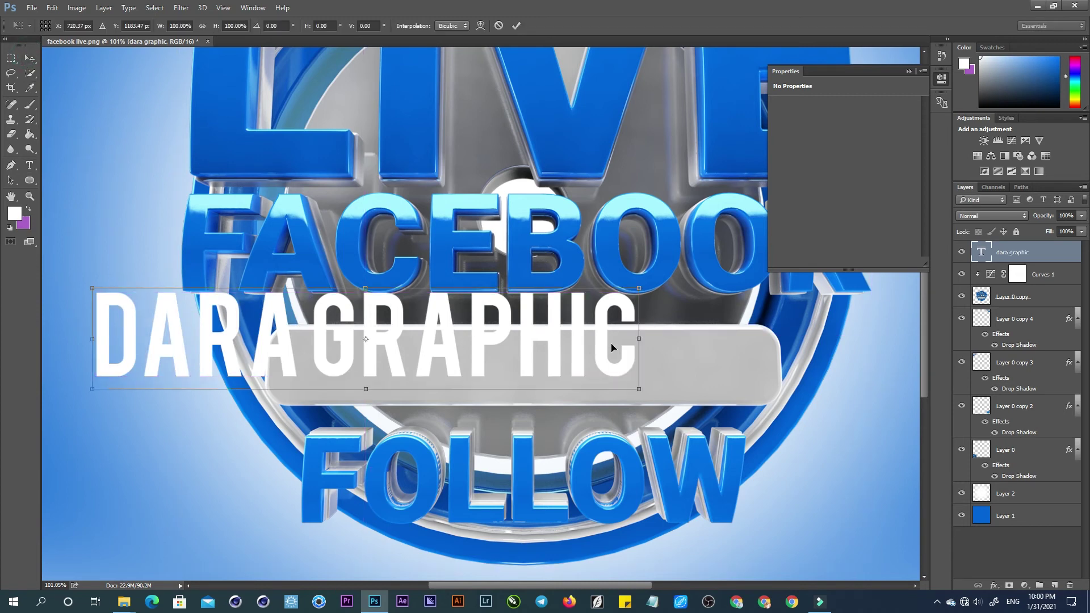
mouse_move(639, 289)
left_mouse_down("alt+shift")
mouse_move(486, 314)
mouse_move(620, 381)
mouse_move(630, 356)
mouse_move(680, 337)
left_mouse_up("alt+shift")
left_click_drag(620, 372, 628, 372)
key("Return")
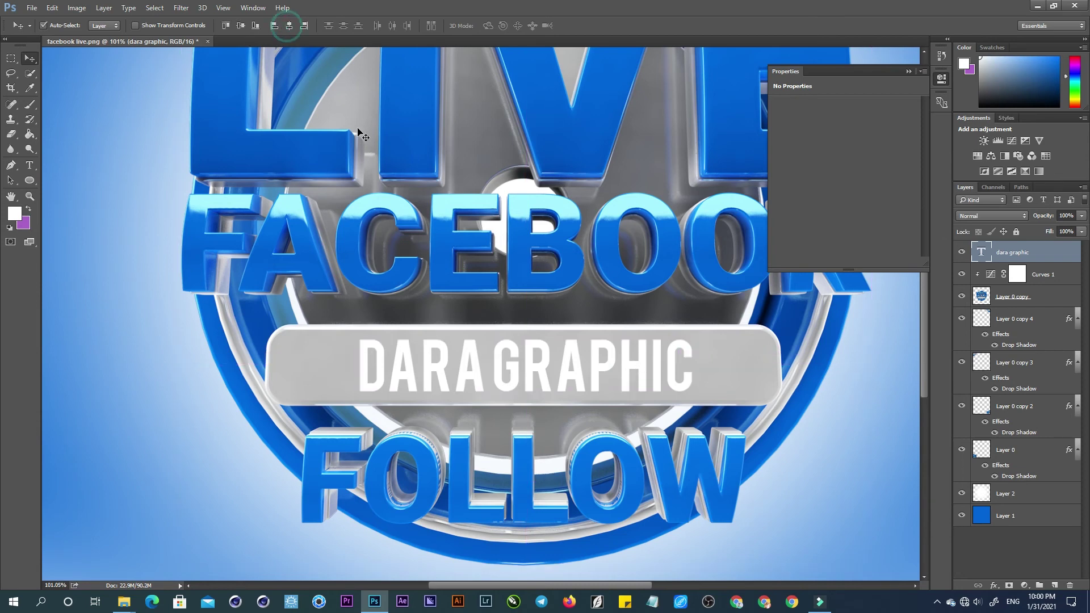
key("ctrl")
Fill the DARA GRAPHIC text with the badge's sampled blue.
key("i")
left_click(523, 276)
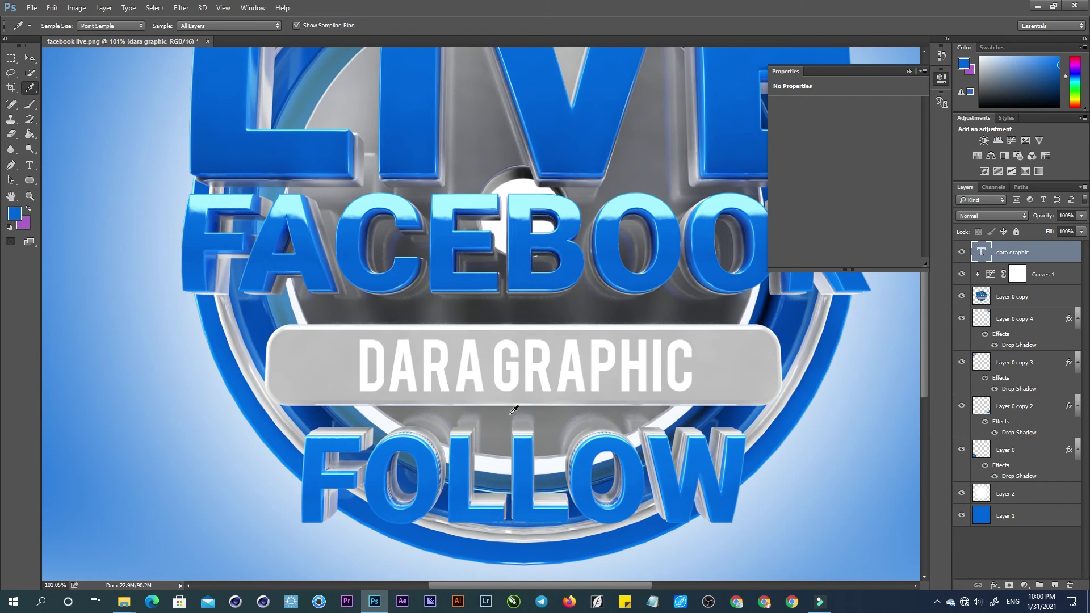
key("alt+BackSpace")
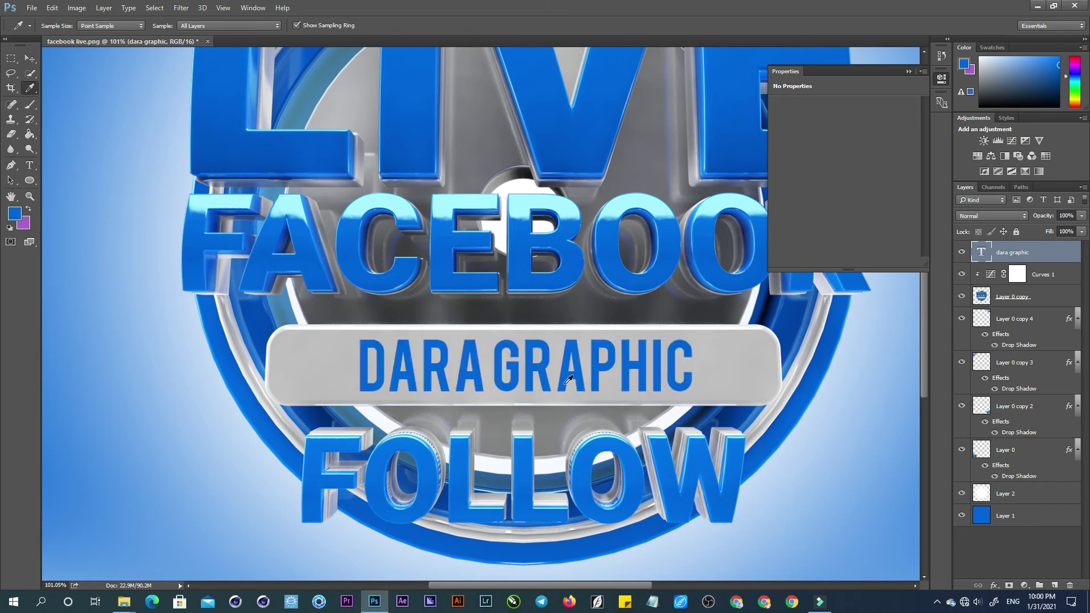
key("v")
Replace its drop shadow with a downward Bevel & Emboss, 11% depth, size 35.
left_click(991, 585)
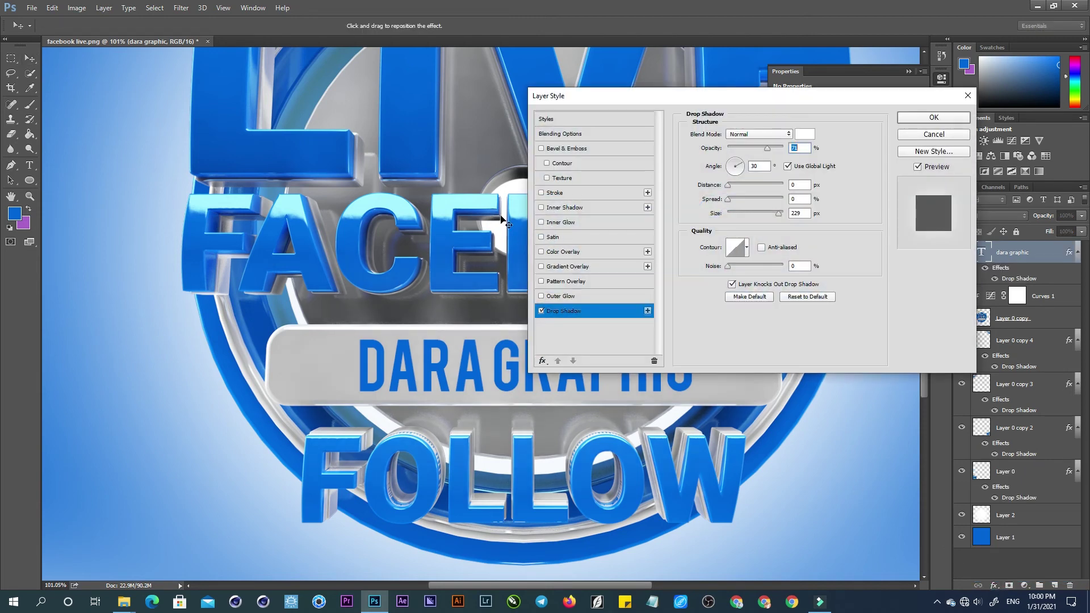
left_click(542, 311)
left_click(542, 148)
left_click(572, 151)
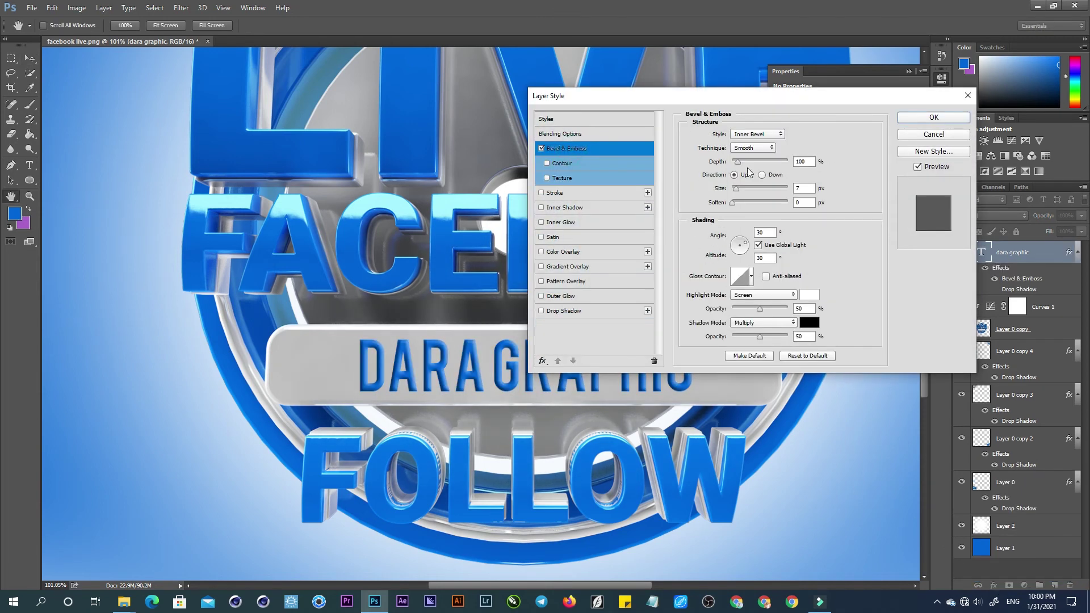
left_click(763, 176)
left_click(738, 165)
left_click_drag(736, 165, 735, 165)
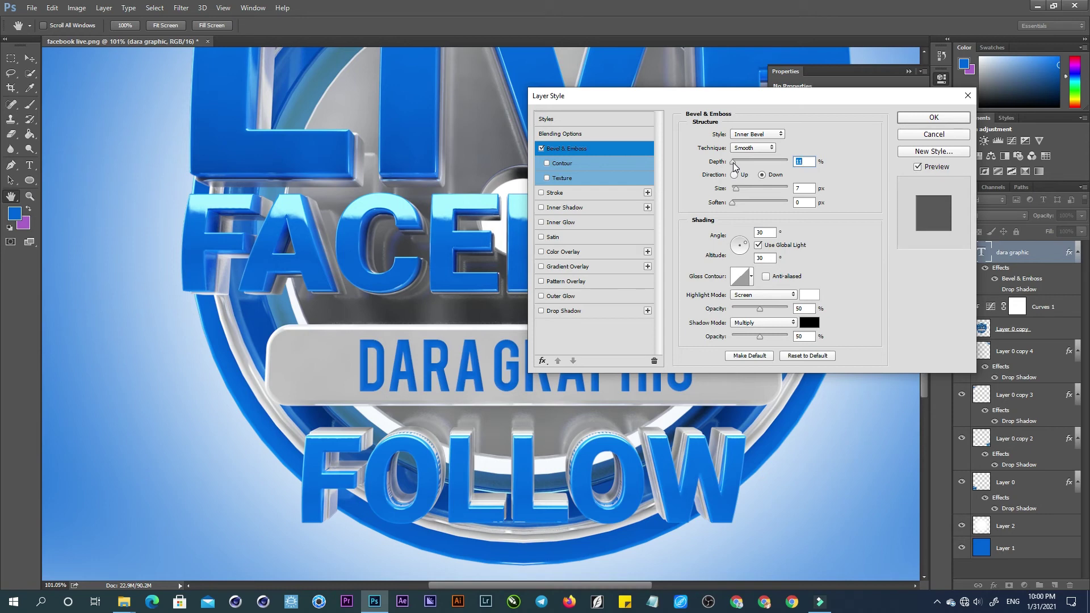
left_click_drag(738, 189, 744, 188)
left_click(932, 118)
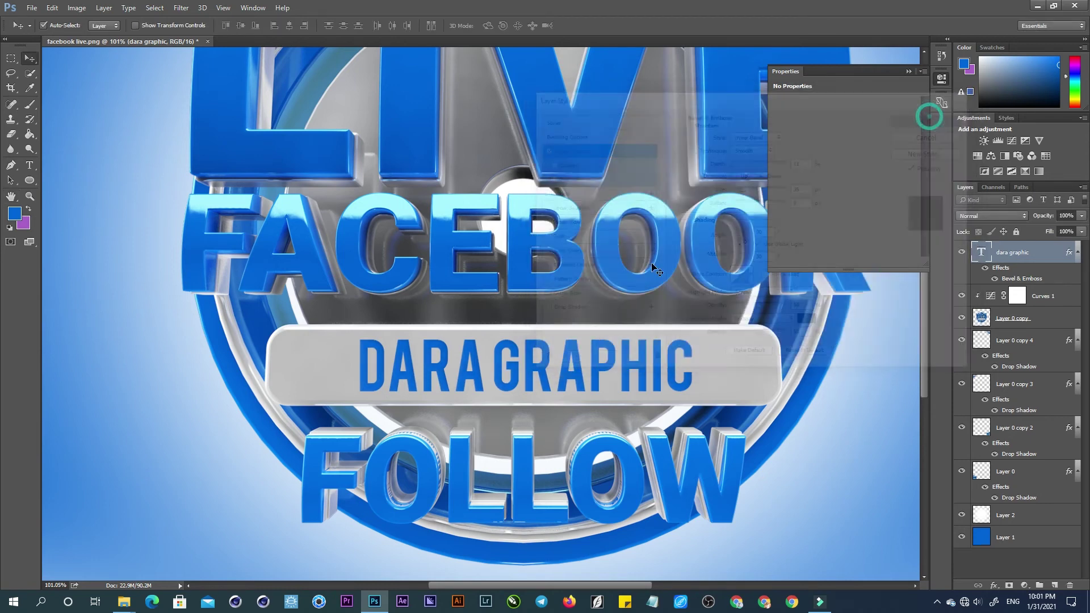
Save the document as facebook live.psd and select a fire photo in the Png folder.
key("v")
scroll(555, 299, "down", 3, "alt")
scroll(556, 298, "down", 1, "alt")
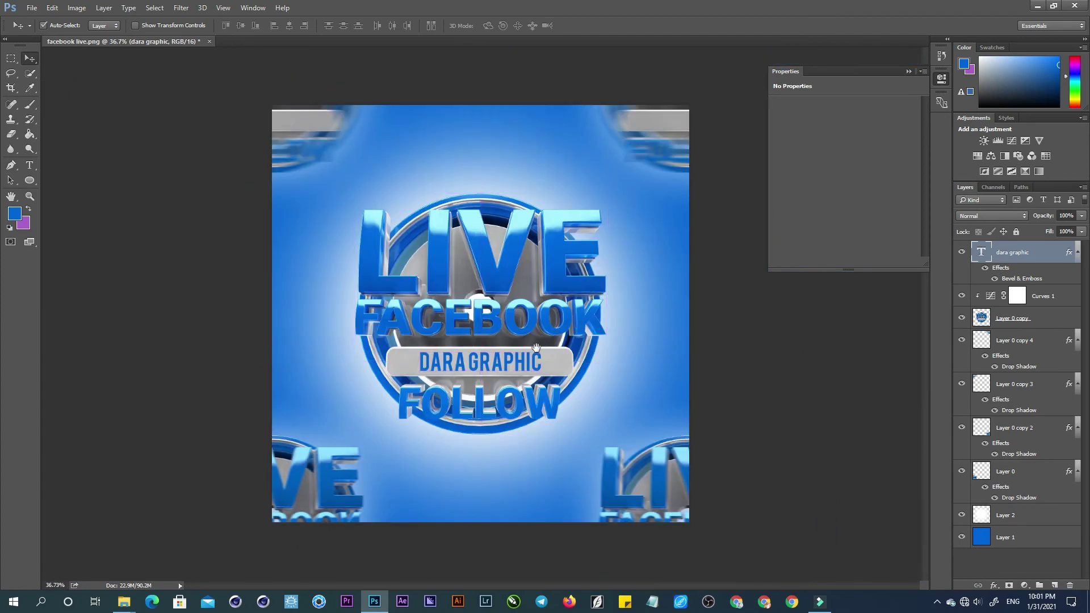
scroll(533, 309, "up", 2, "alt")
scroll(531, 312, "up", 1, "alt")
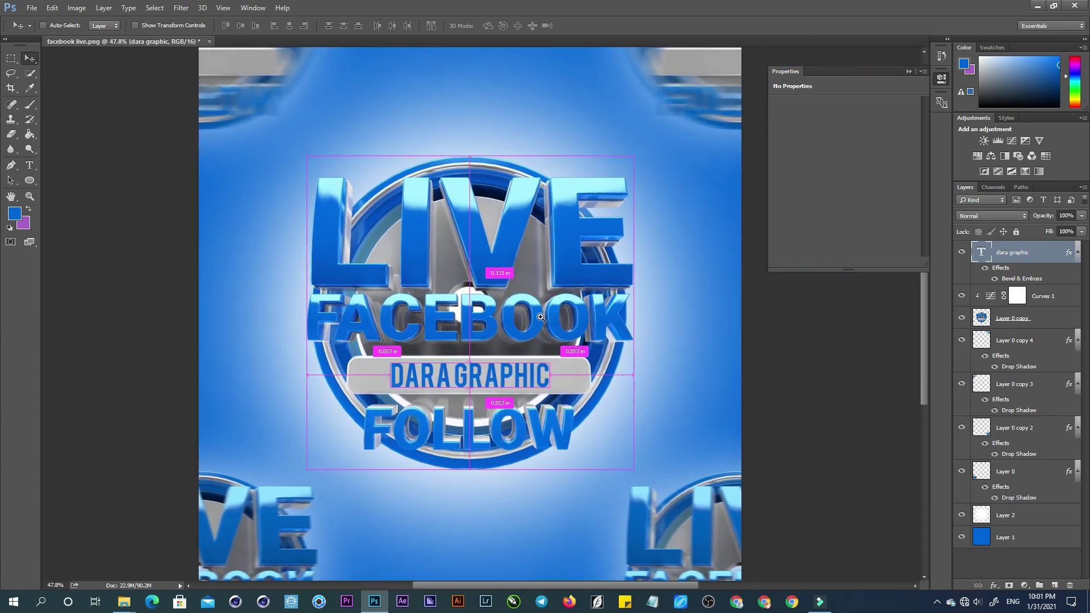
key("ctrl+shift+s")
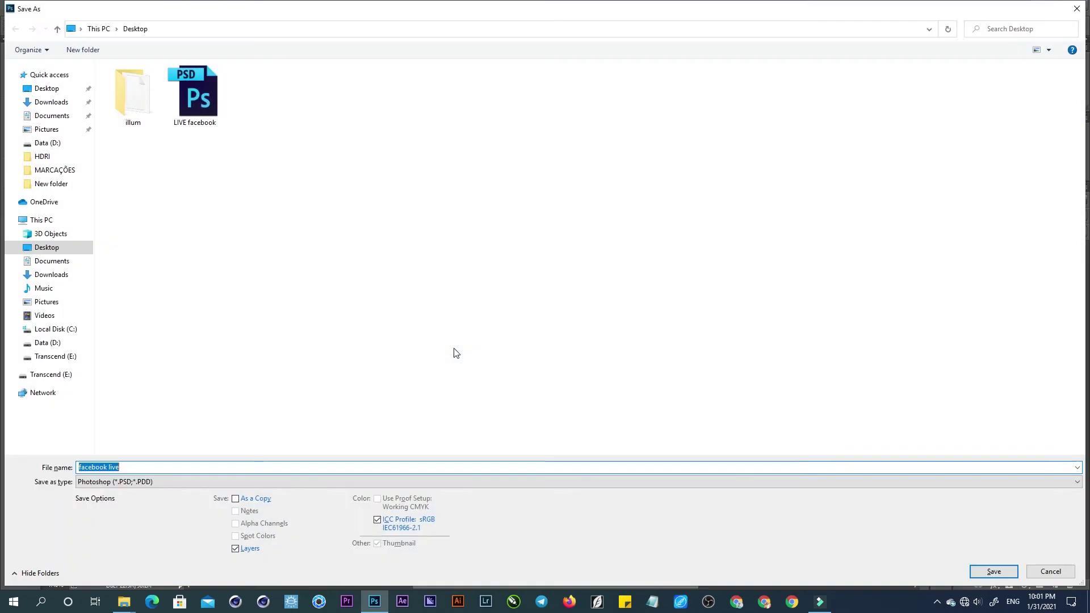
key("Return")
key("Return")
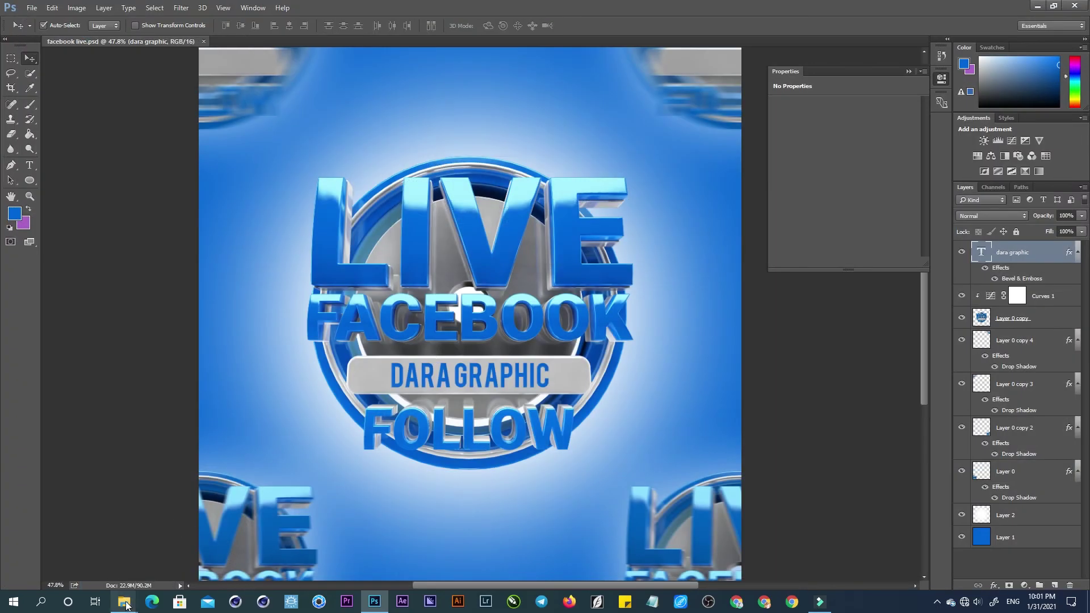
mouse_move(124, 602)
left_click(192, 562)
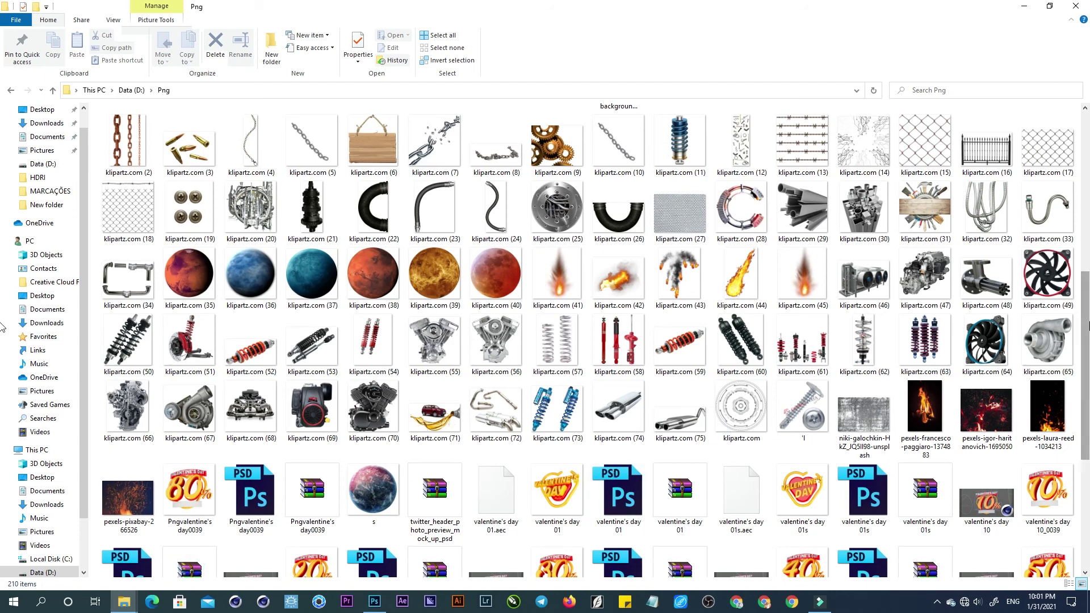
left_click(1052, 409)
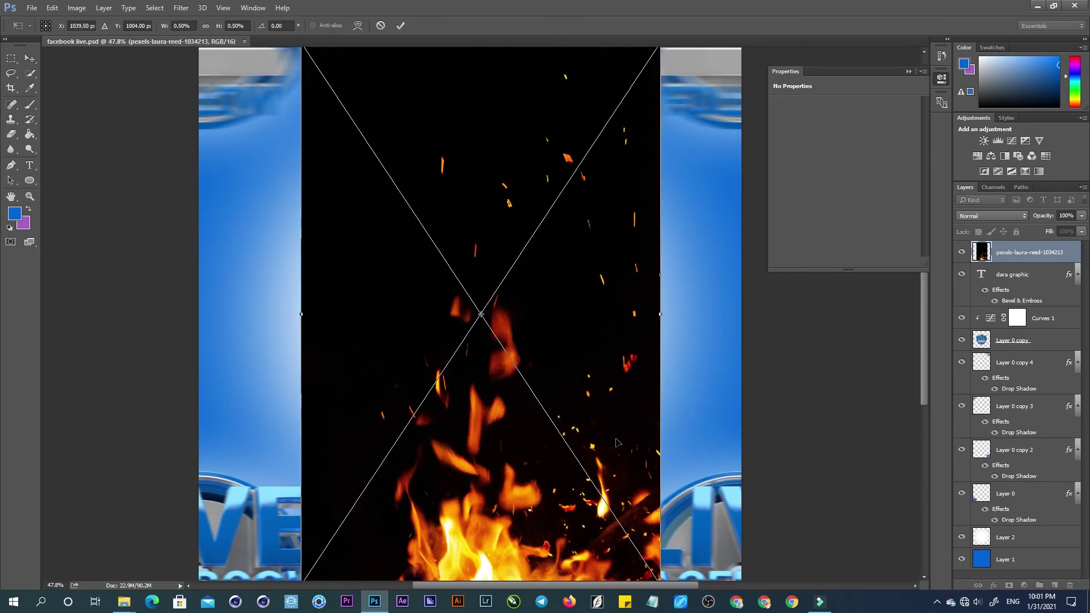
Slide the fire photo left, move it above Layer 2, set Screen blending, and add a mask.
scroll(652, 200, "down", 3, "alt")
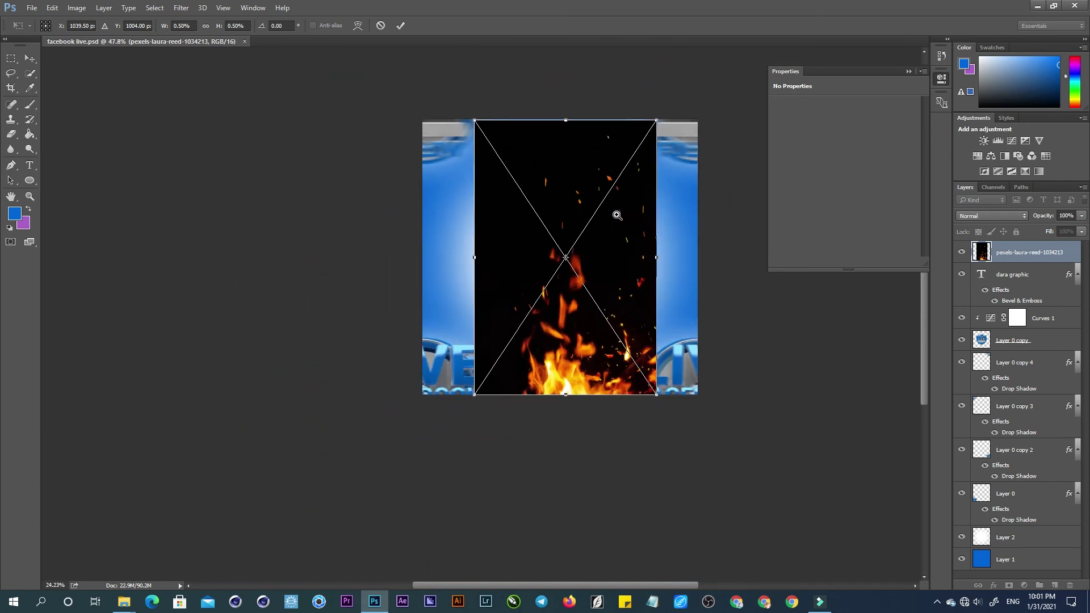
left_click_drag(509, 405, 399, 399)
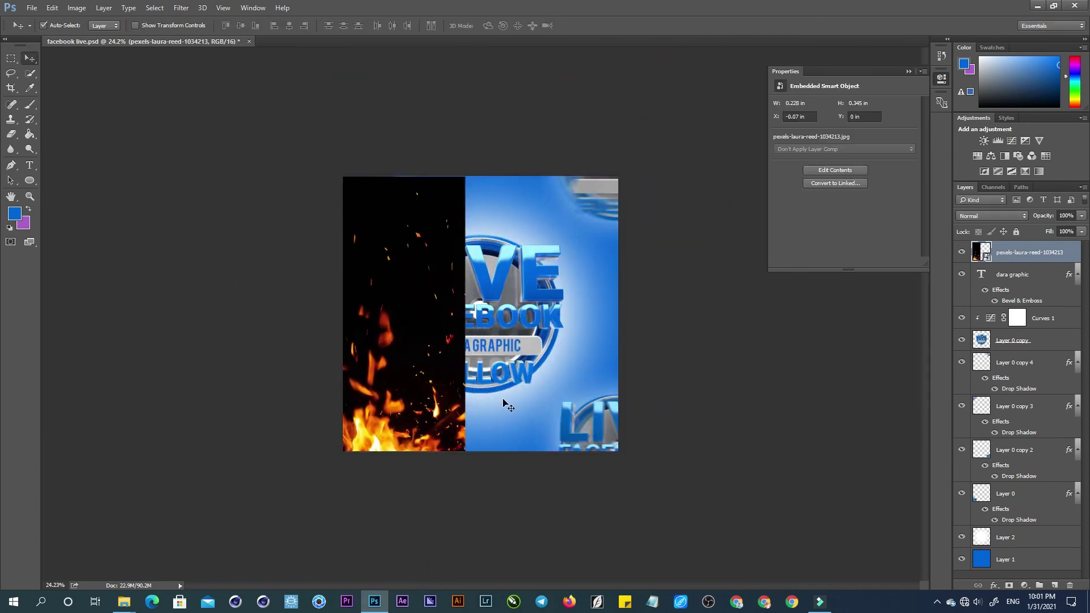
left_click_drag(1016, 253, 1016, 525)
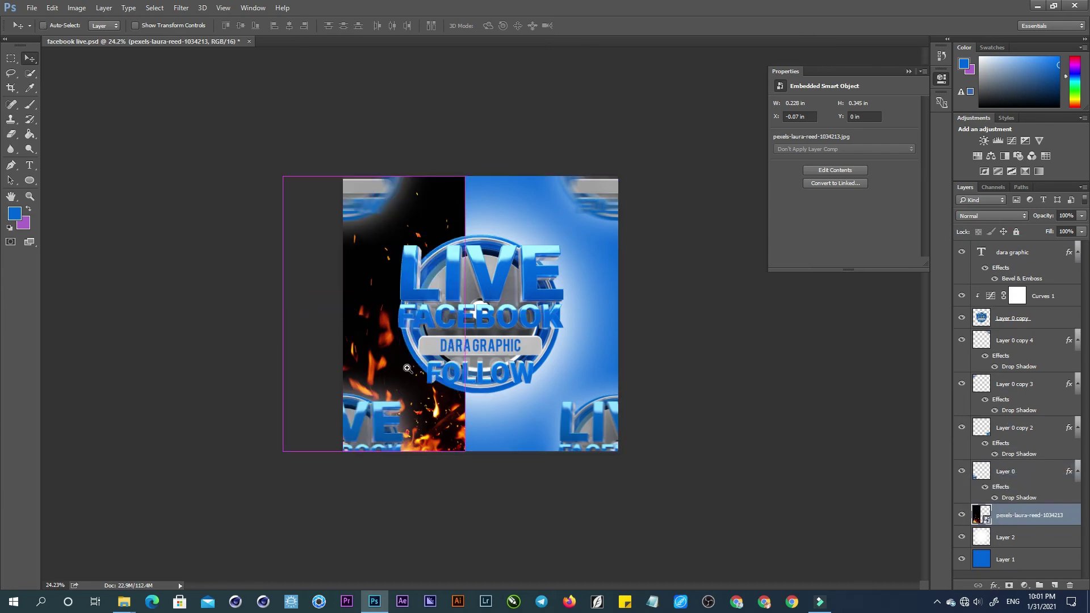
scroll(406, 366, "up", 4, "alt")
left_click(988, 217)
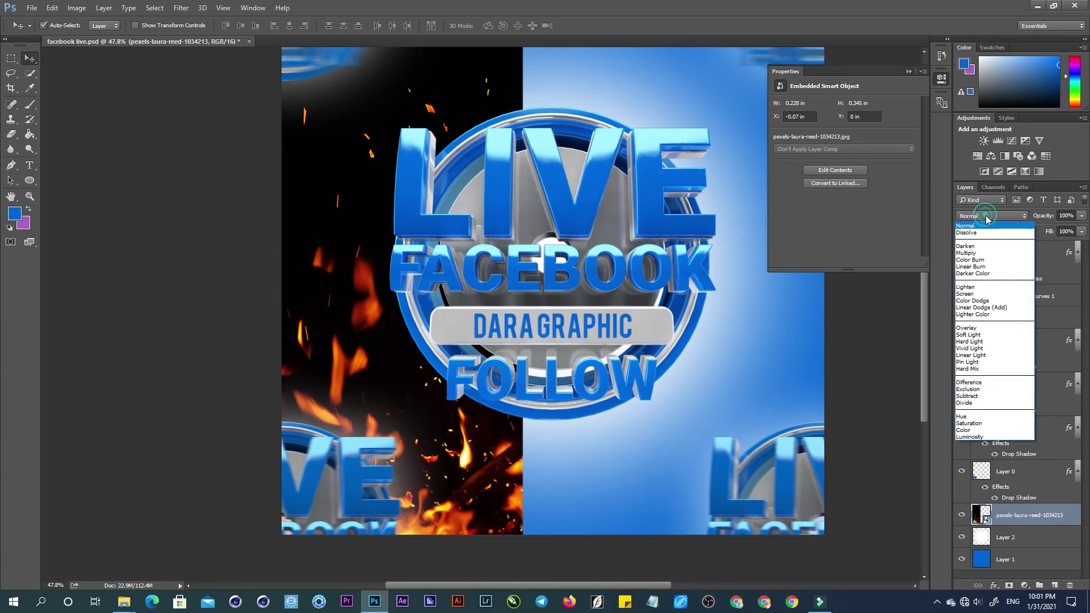
left_click(972, 294)
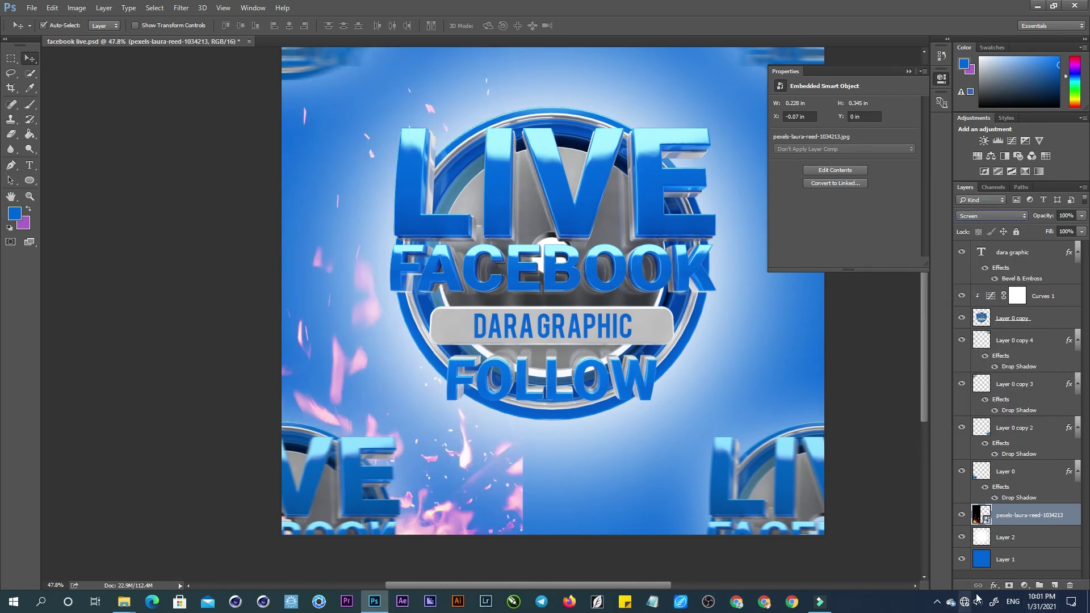
left_click(1010, 586)
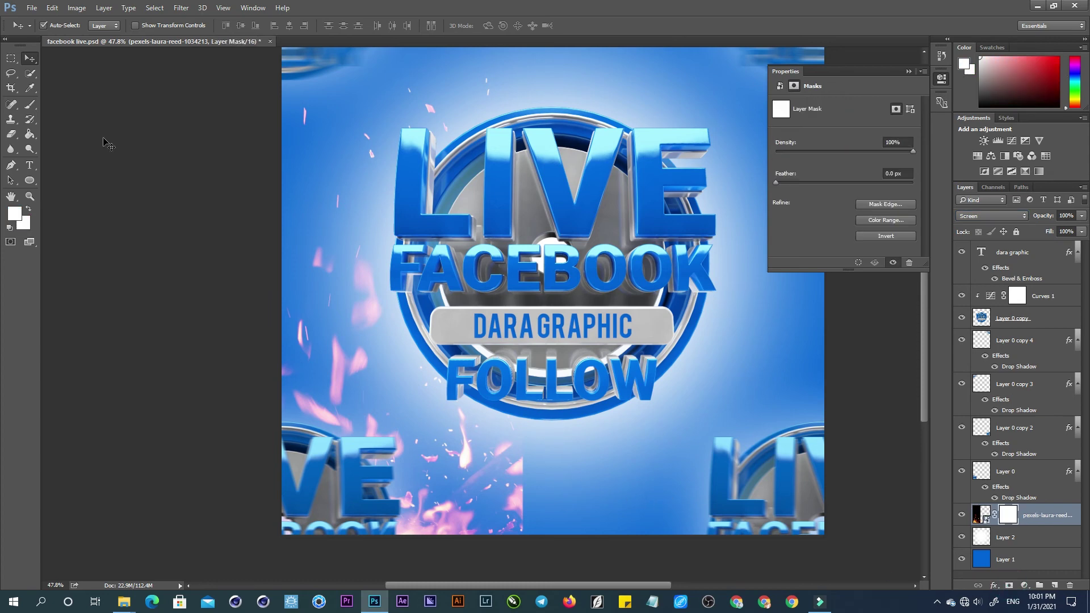
Set up a 900 px brush with black as the foreground colour.
left_click(30, 105)
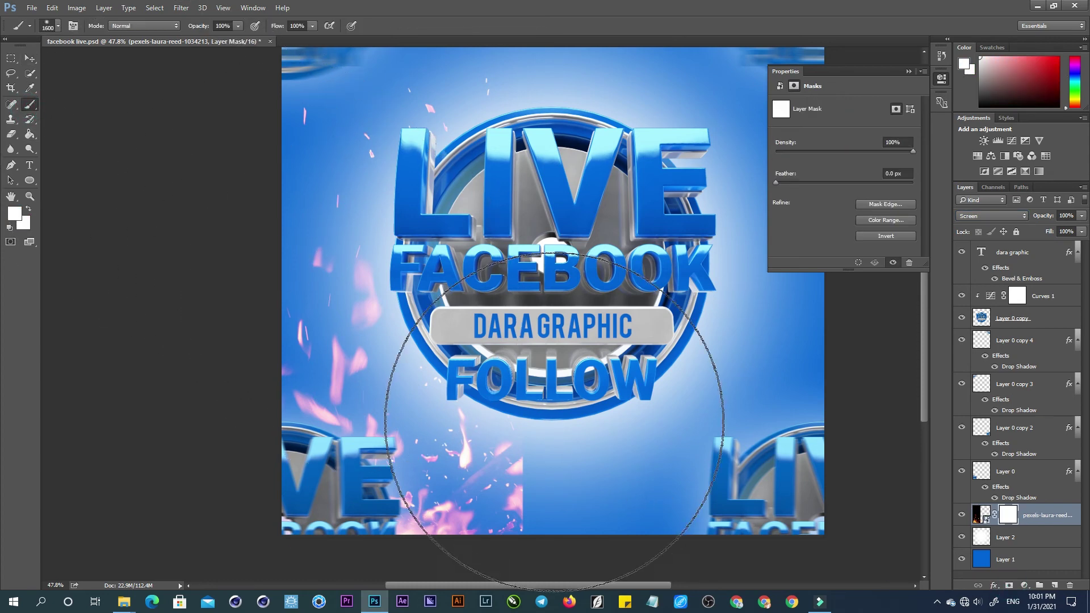
key("bracketleft")
key("bracketleft")
key("bracketleft")
key("bracketleft")
key("bracketleft")
key("bracketleft")
key("bracketleft")
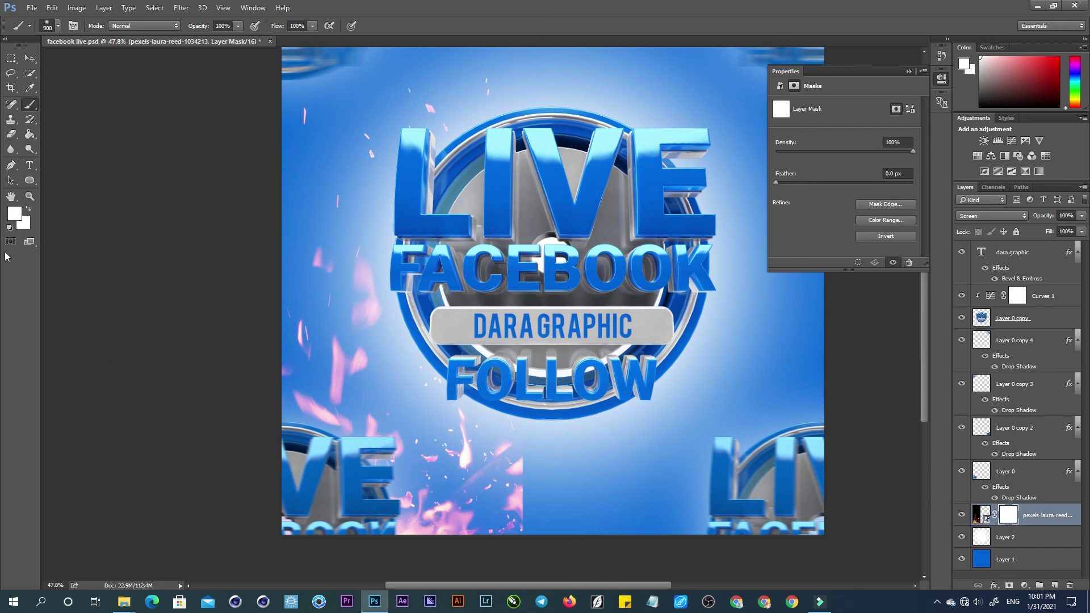
left_click(15, 218)
left_click_drag(479, 226, 546, 300)
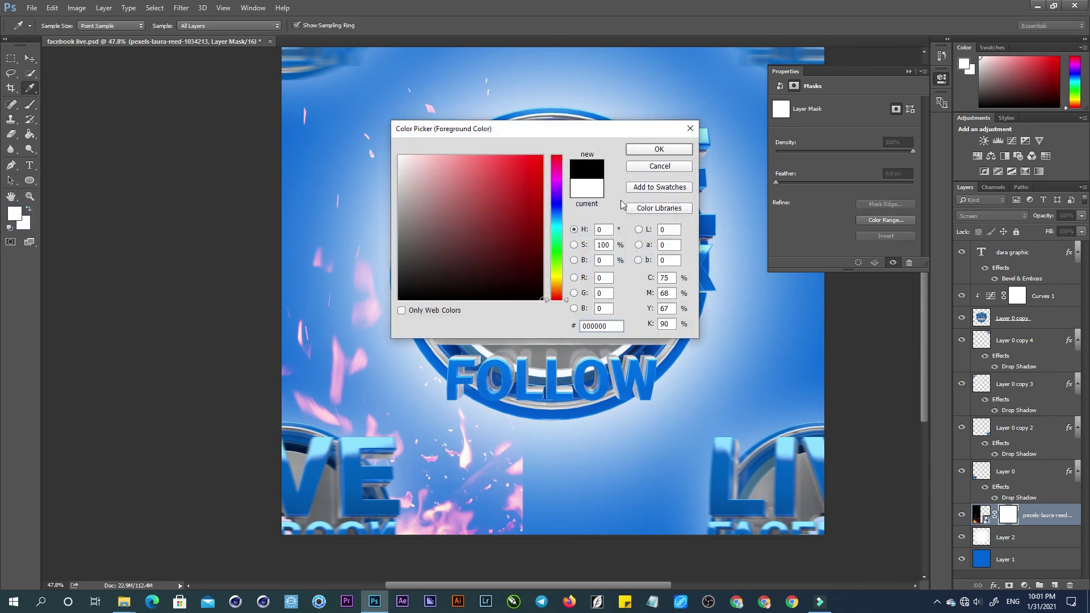
left_click(646, 150)
Mask out the fire sparks over the badge centre and top, then duplicate the fire layer.
mouse_move(499, 500)
left_mouse_down()
mouse_move(548, 474)
mouse_move(548, 463)
mouse_move(500, 511)
mouse_move(585, 402)
left_mouse_up()
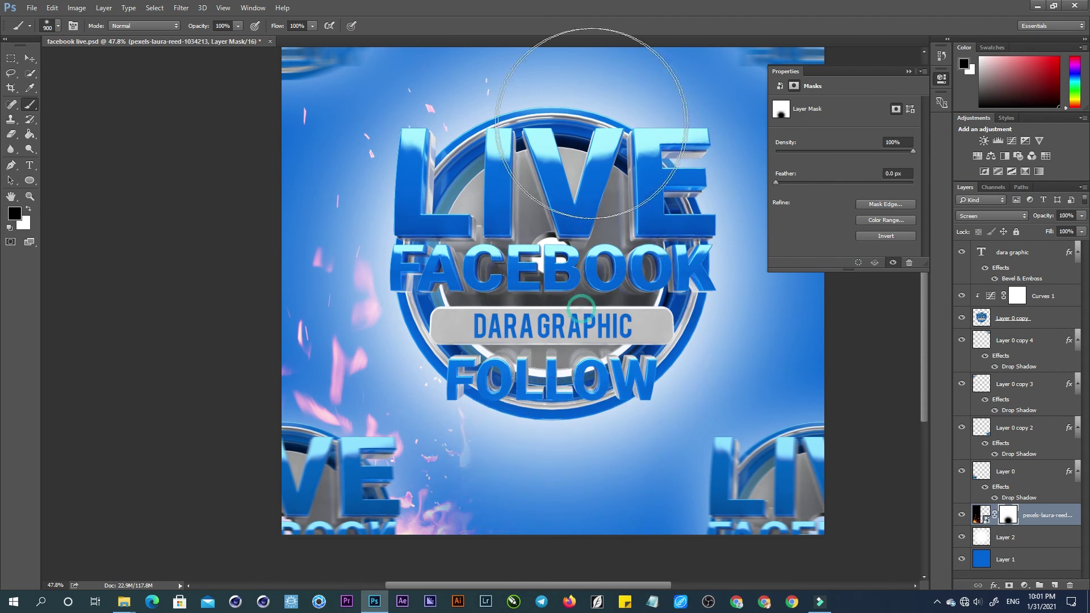
left_click_drag(557, 95, 590, 97)
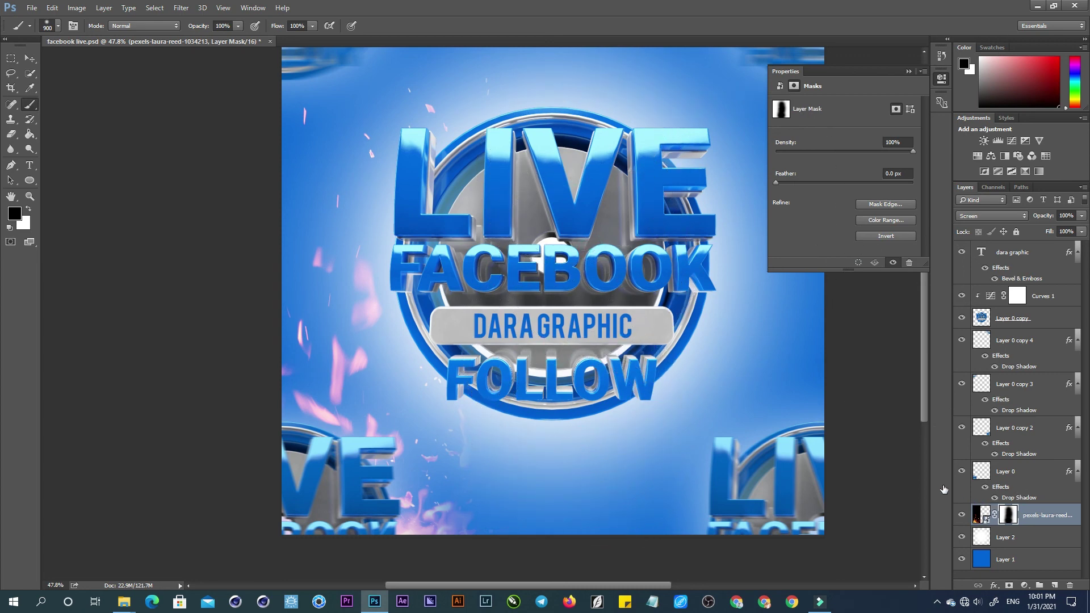
key("ctrl+j")
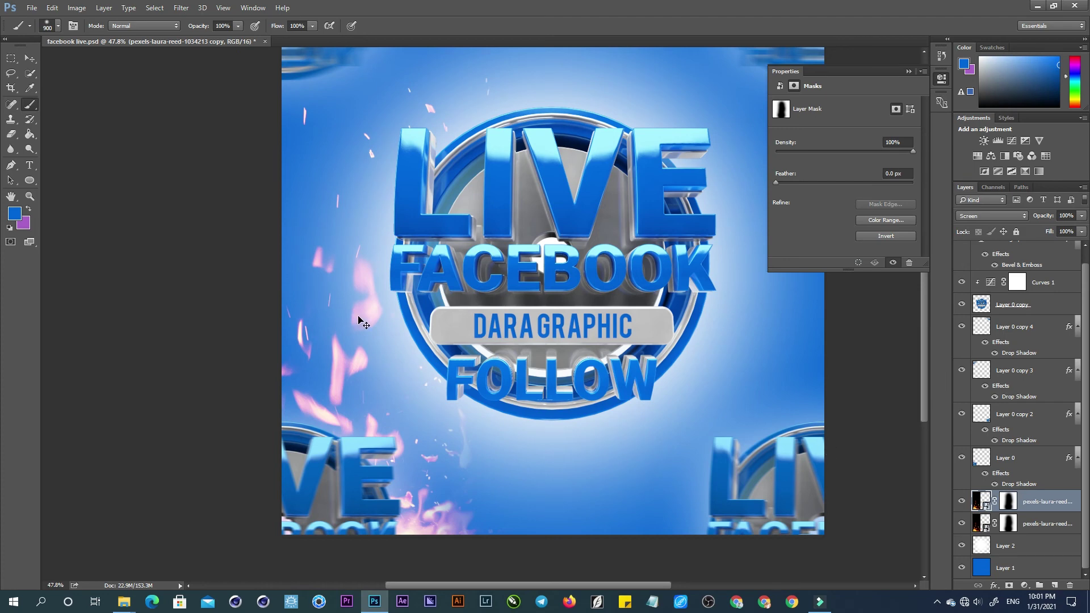
Flip the fire copy horizontally and position it along the badge's right edge.
key("ctrl+t")
right_click(349, 301)
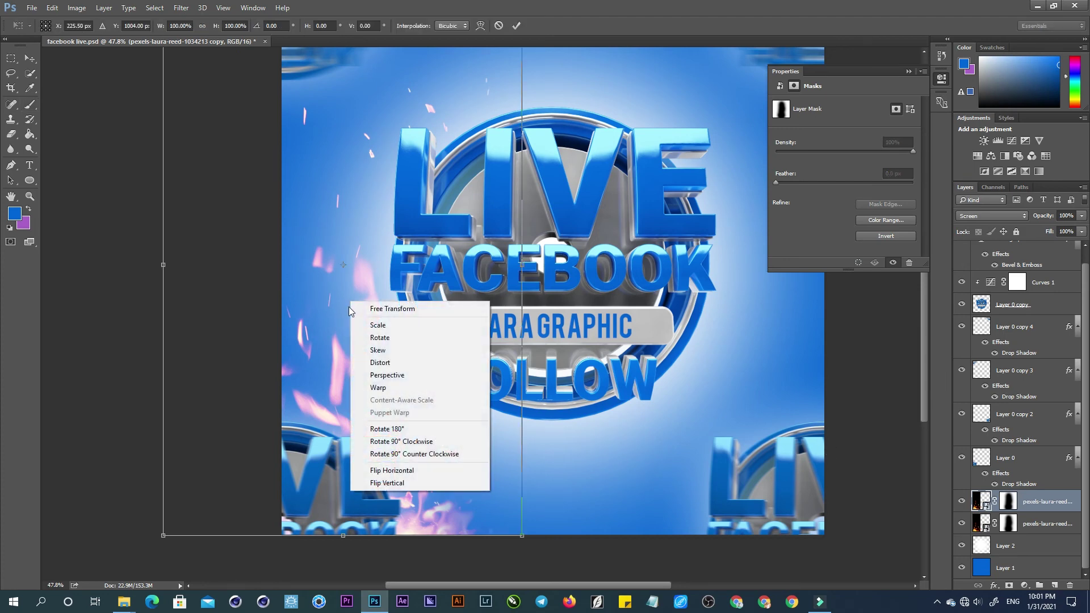
left_click(396, 471)
left_click_drag(338, 417, 801, 463)
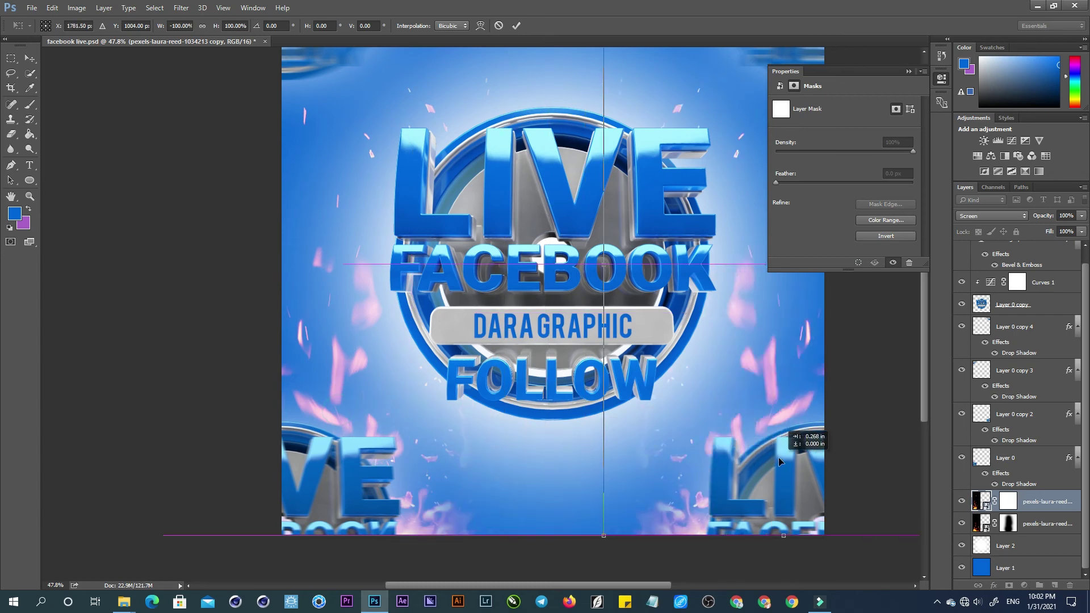
left_click_drag(800, 463, 773, 458)
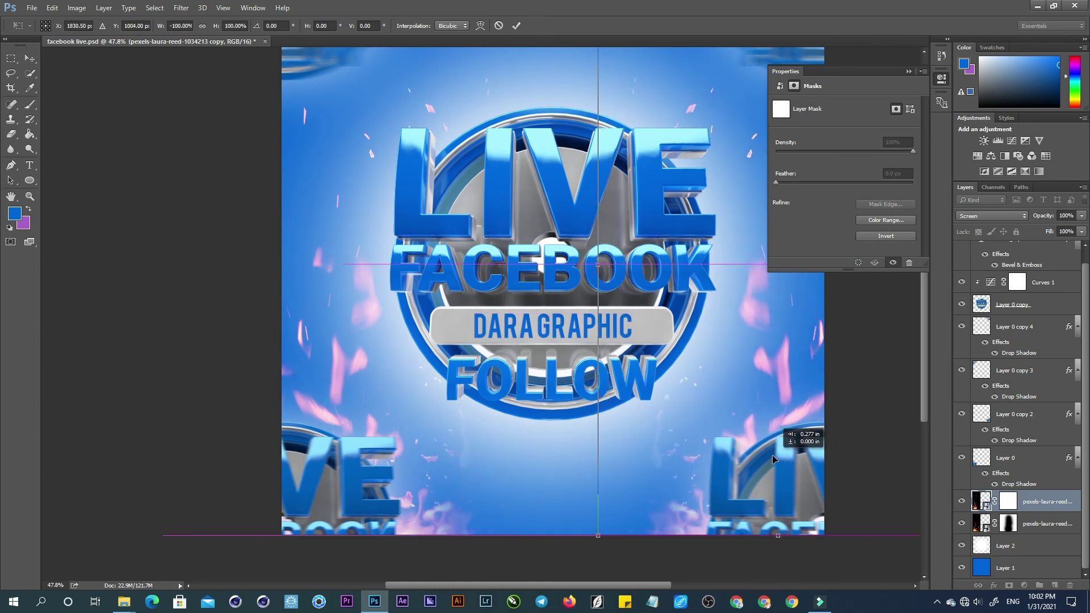
left_click_drag(773, 457, 766, 453)
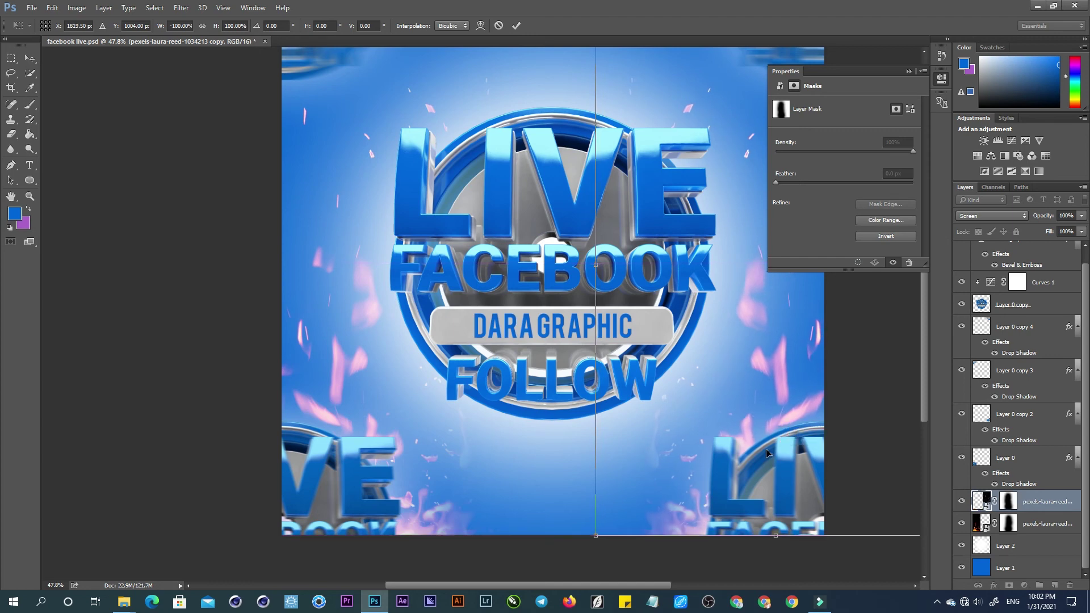
key("Return")
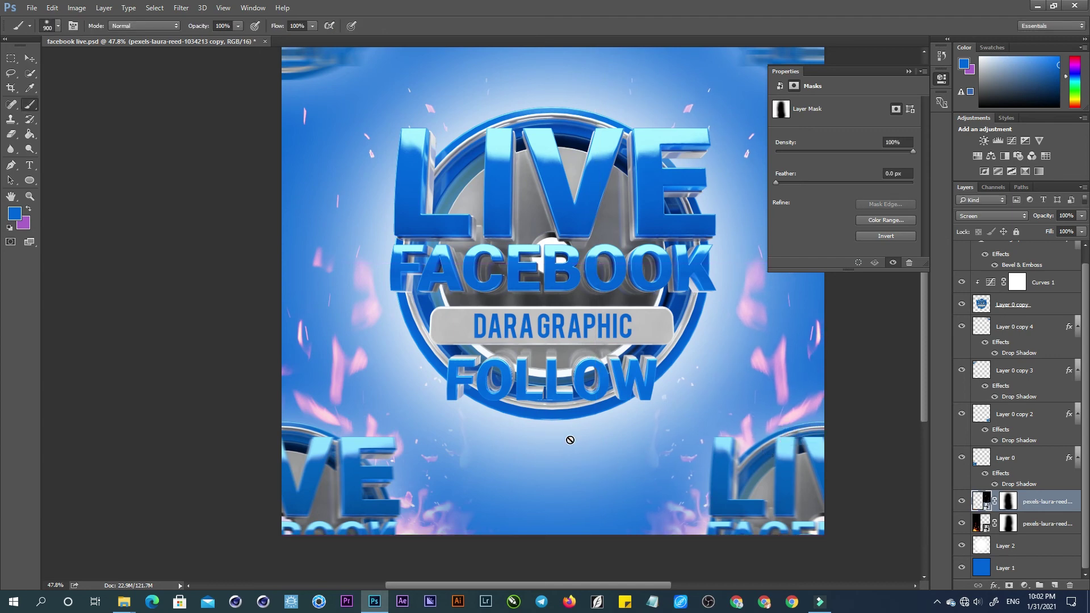
key("v")
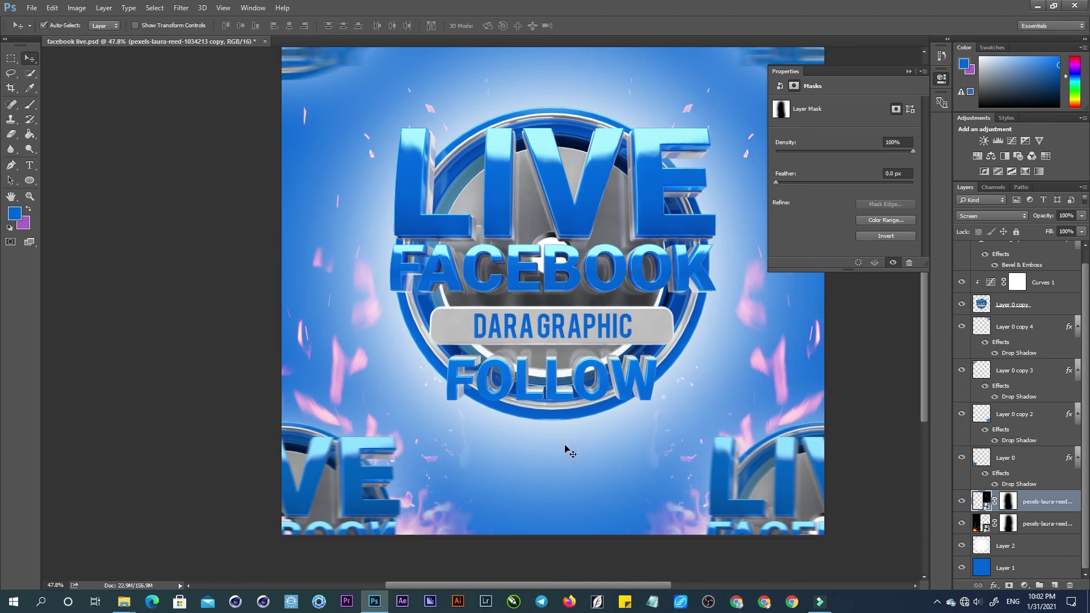
key("shift+Left")
key("shift+Left")
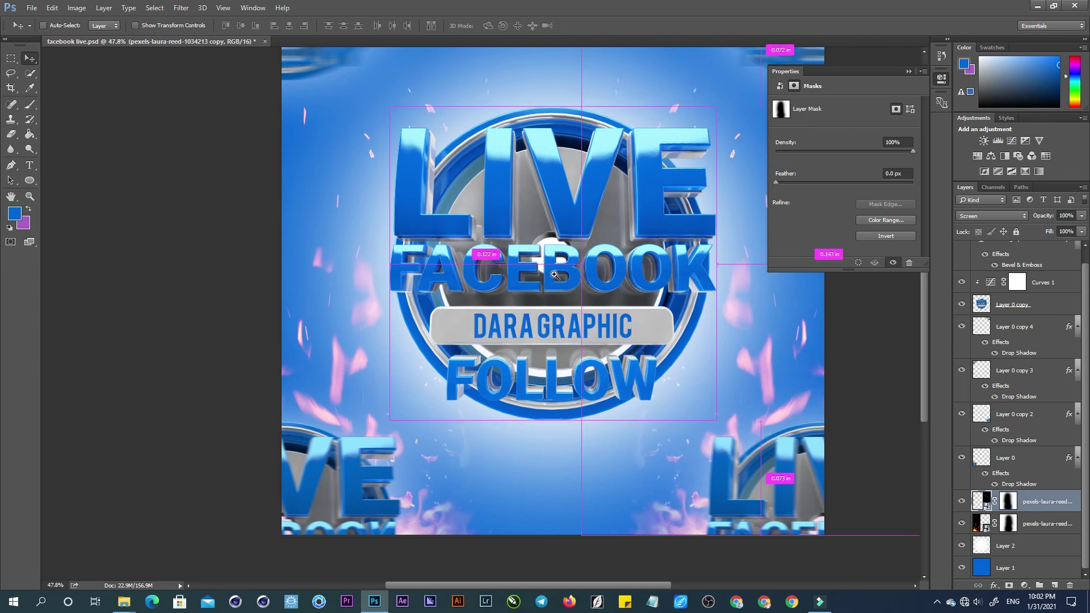
Try enlarging the Layer 0 copy badge to about 117%, then undo it.
left_click_drag(555, 275, 547, 262)
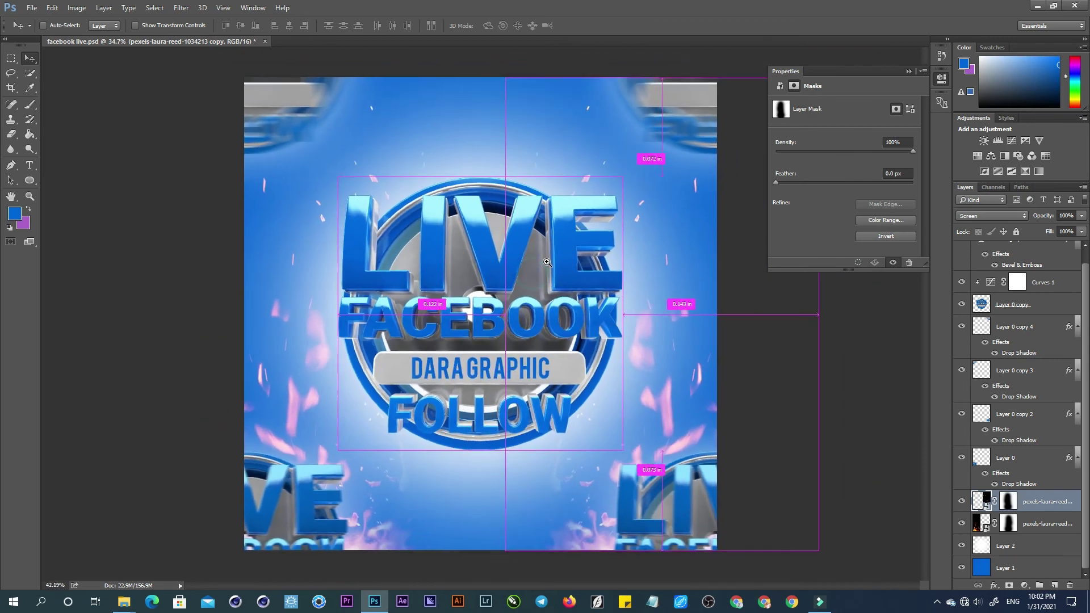
left_click(585, 270, "ctrl")
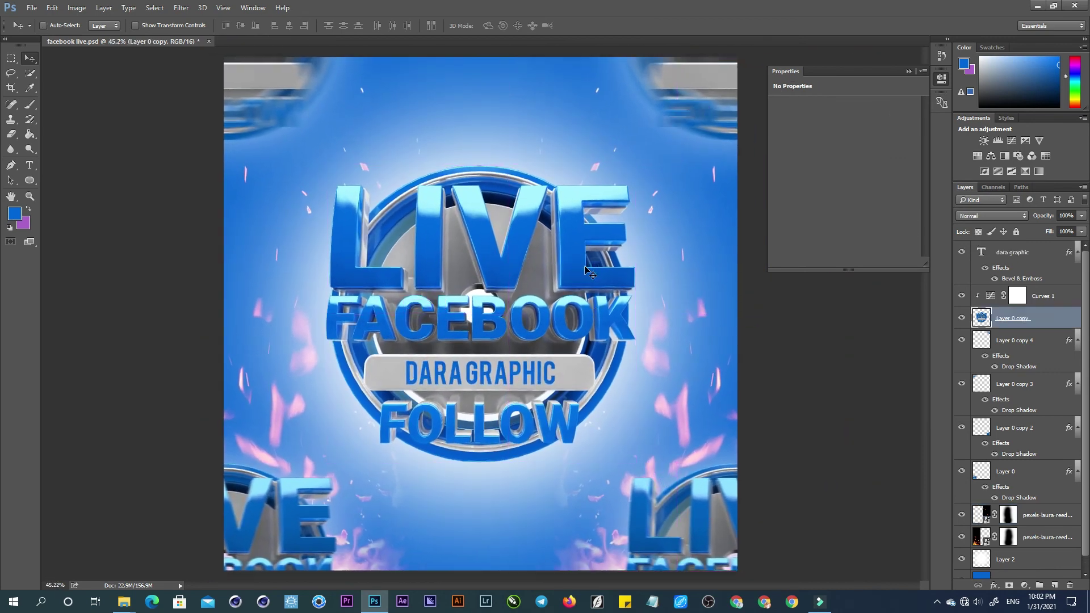
key("ctrl+t")
left_click_drag(635, 165, 663, 140, "alt+shift")
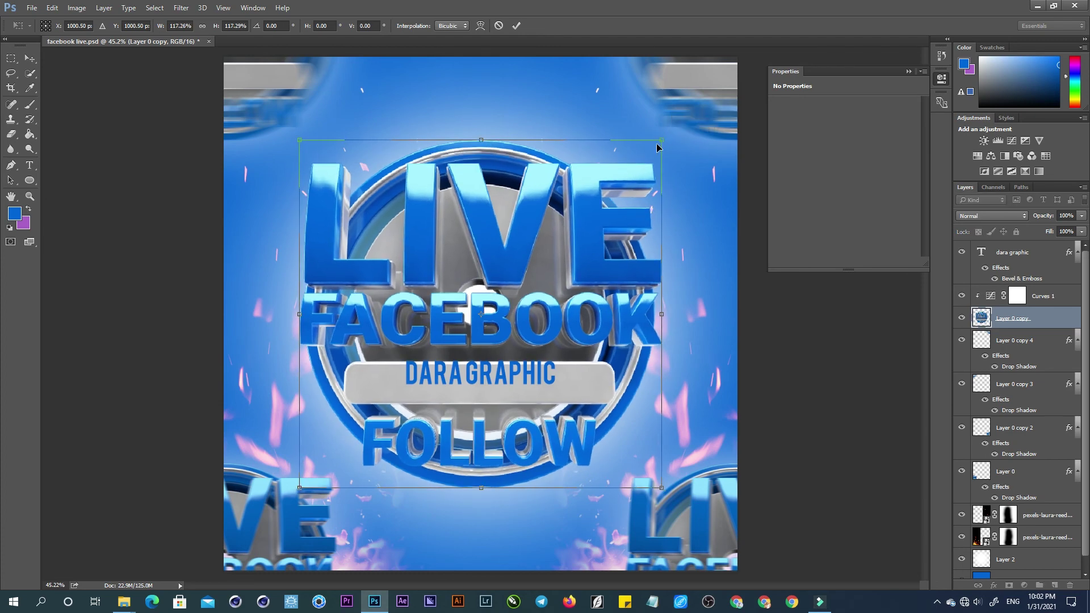
key("Return")
key("ctrl+z")
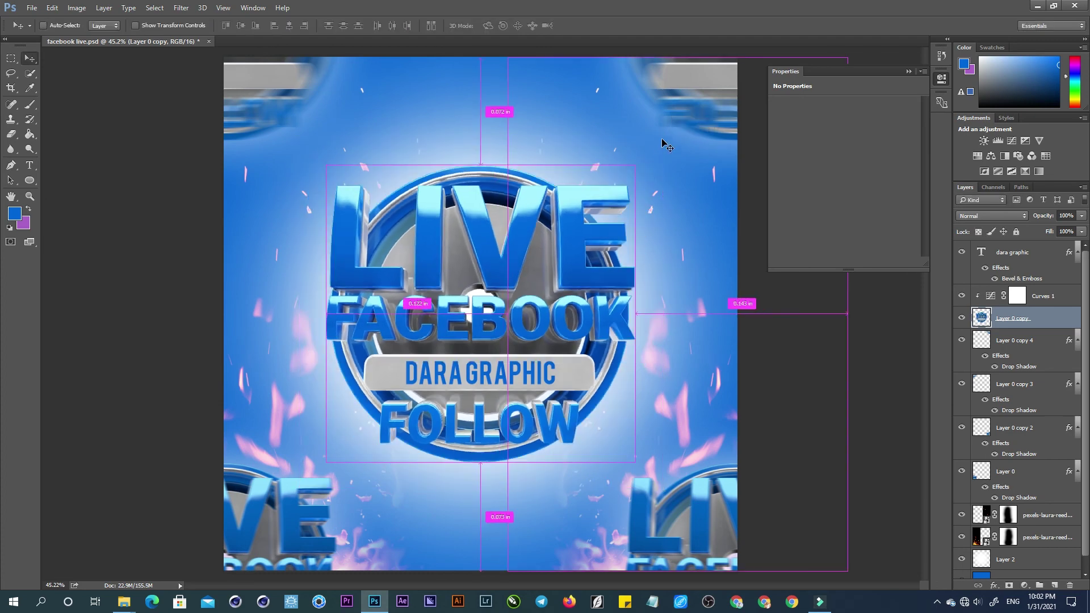
Link the badge with the dara graphic text layer and enlarge both to about 116%.
left_click(531, 372, "shift")
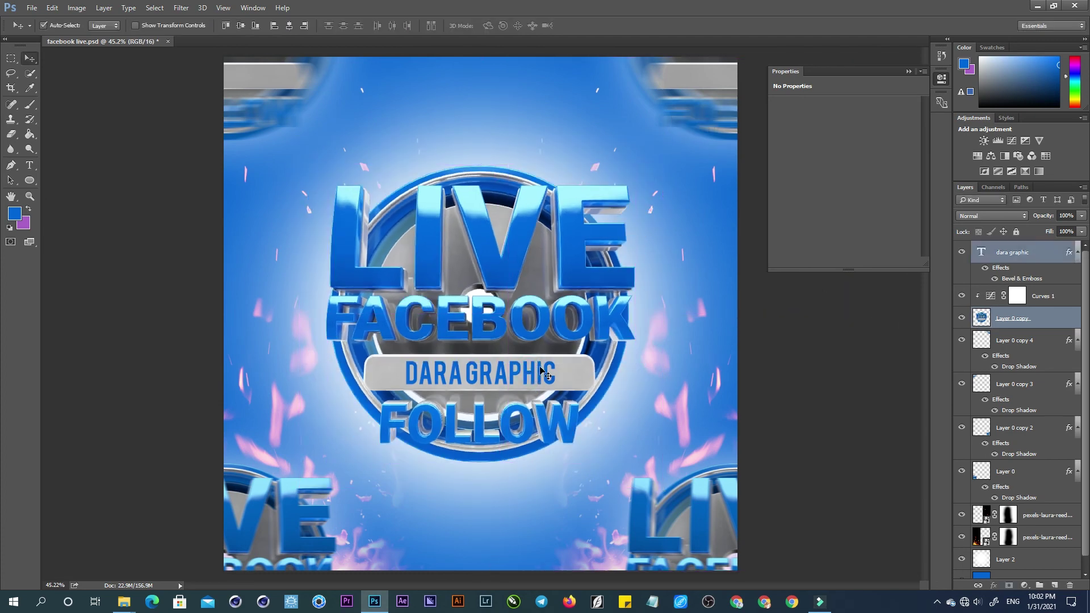
left_click(978, 586)
key("ctrl+t")
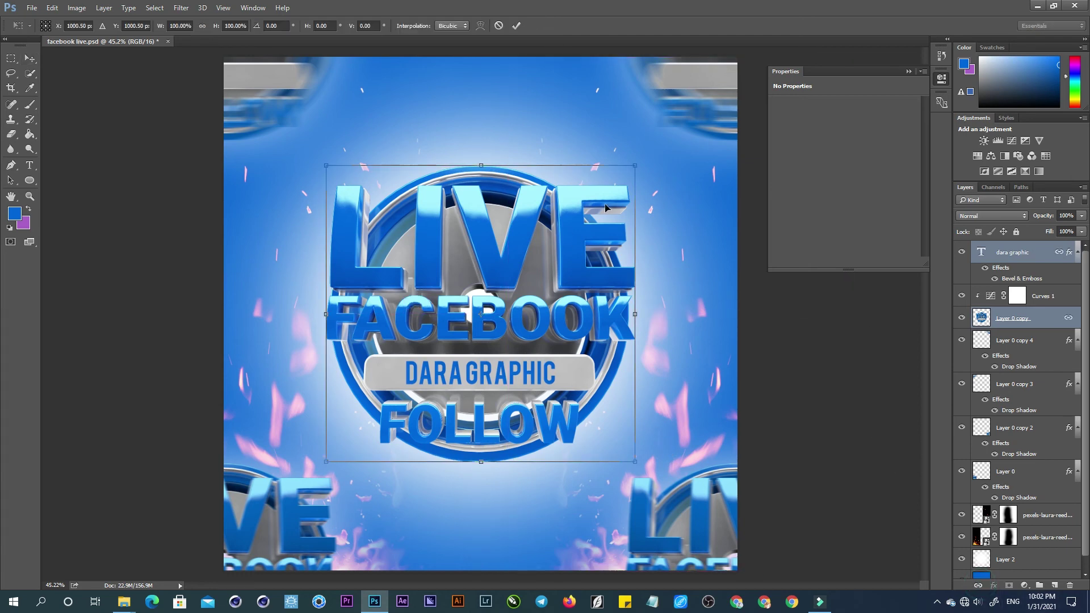
left_click_drag(635, 168, 660, 142, "alt+shift")
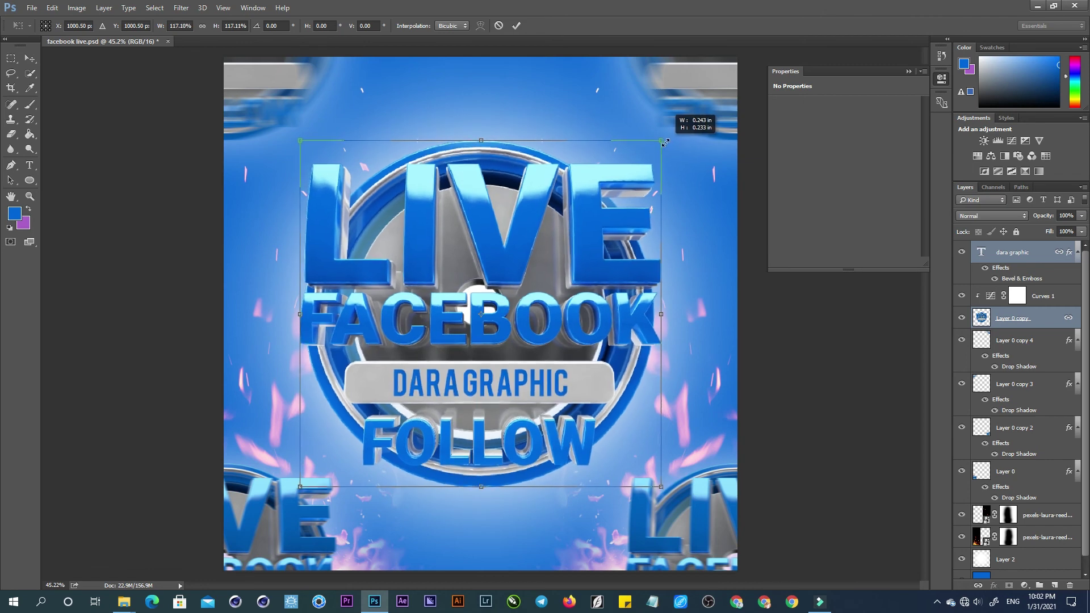
key("Return")
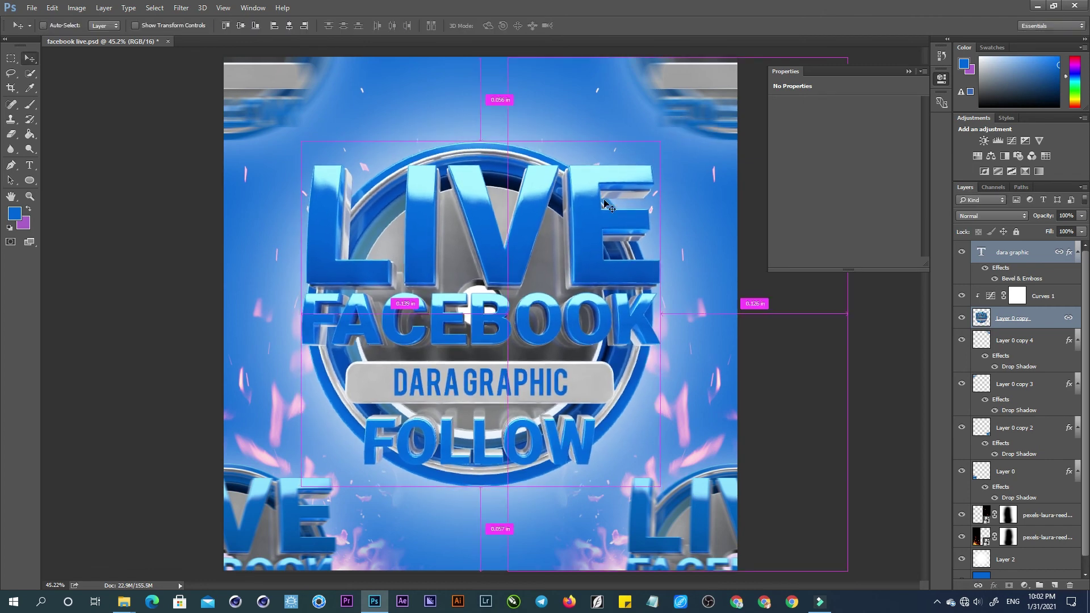
Scale the Layer 2 white glow up to about 113%.
left_click(991, 560)
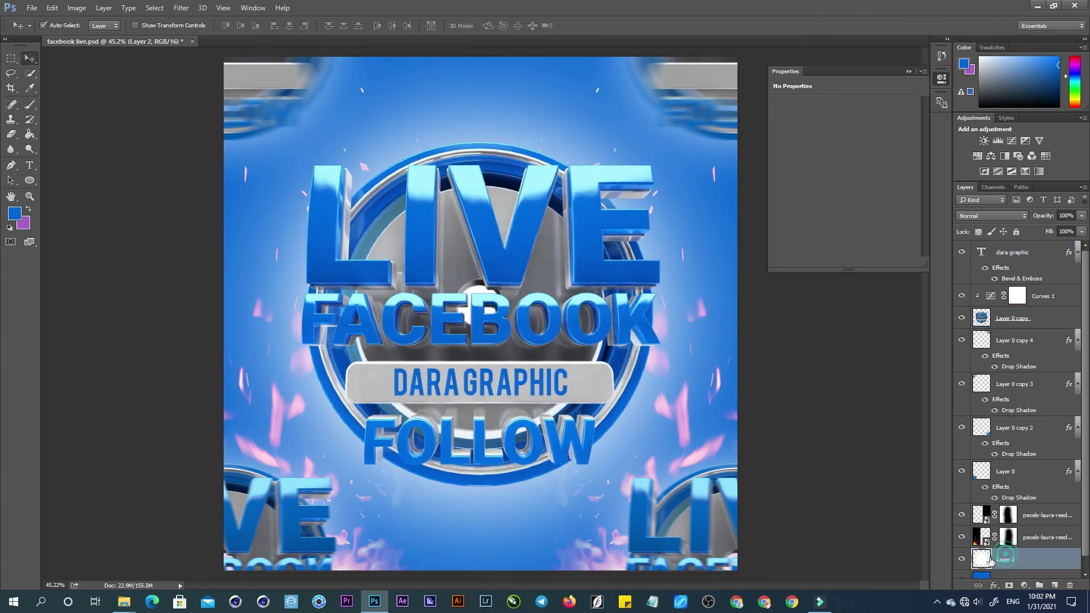
key("ctrl+t")
mouse_move(650, 149)
left_mouse_down("ctrl")
mouse_move(619, 157)
mouse_move(653, 141)
left_mouse_up("ctrl")
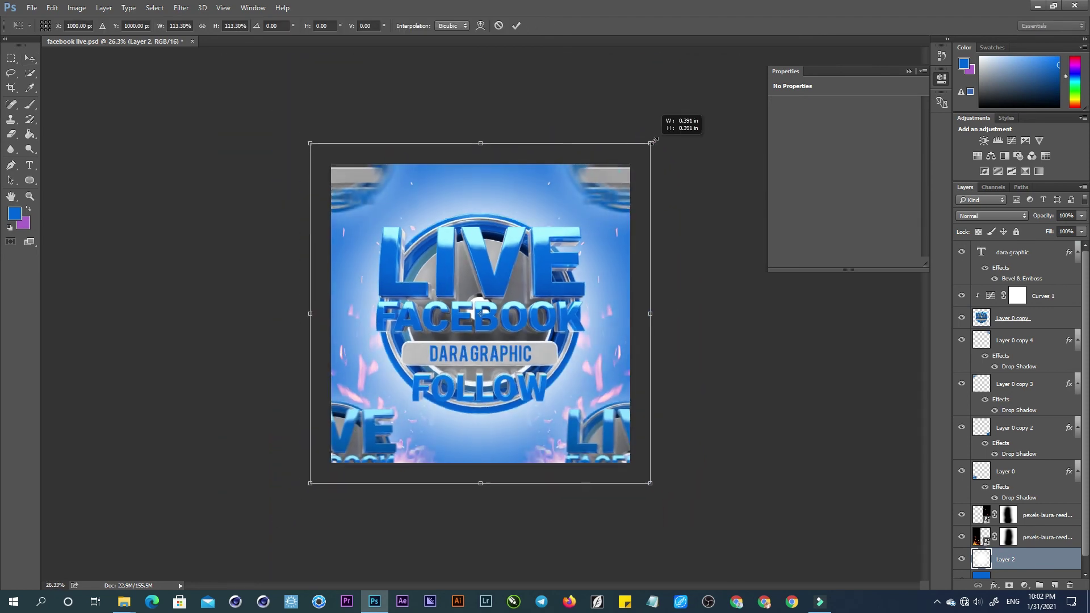
key("Return")
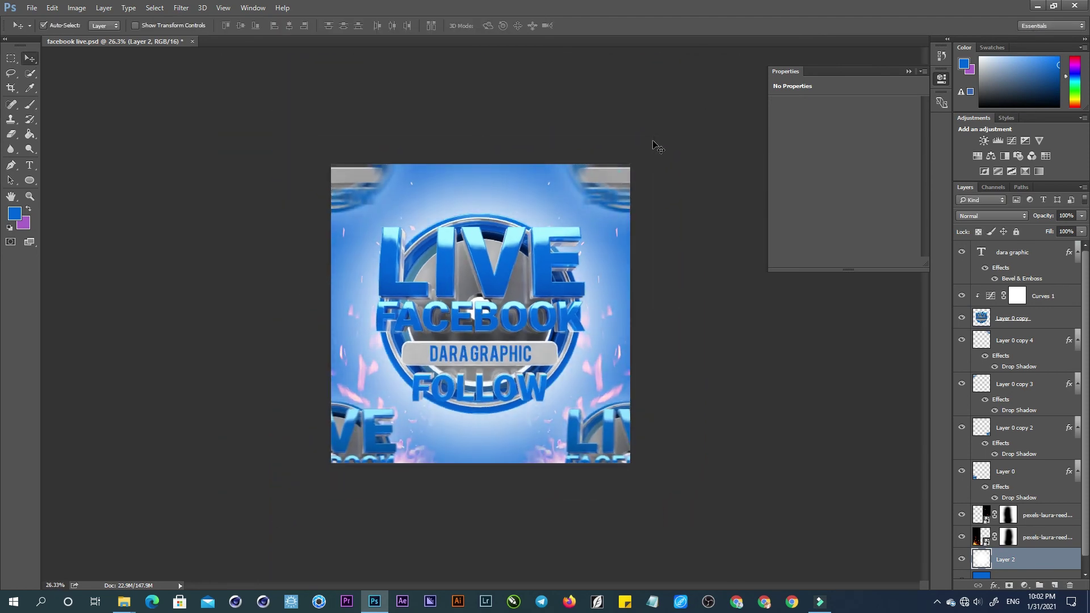
Zoom in on the badge and drag in the pexels-igor fire photo from the Png folder.
left_click_drag(480, 298, 505, 292, "ctrl")
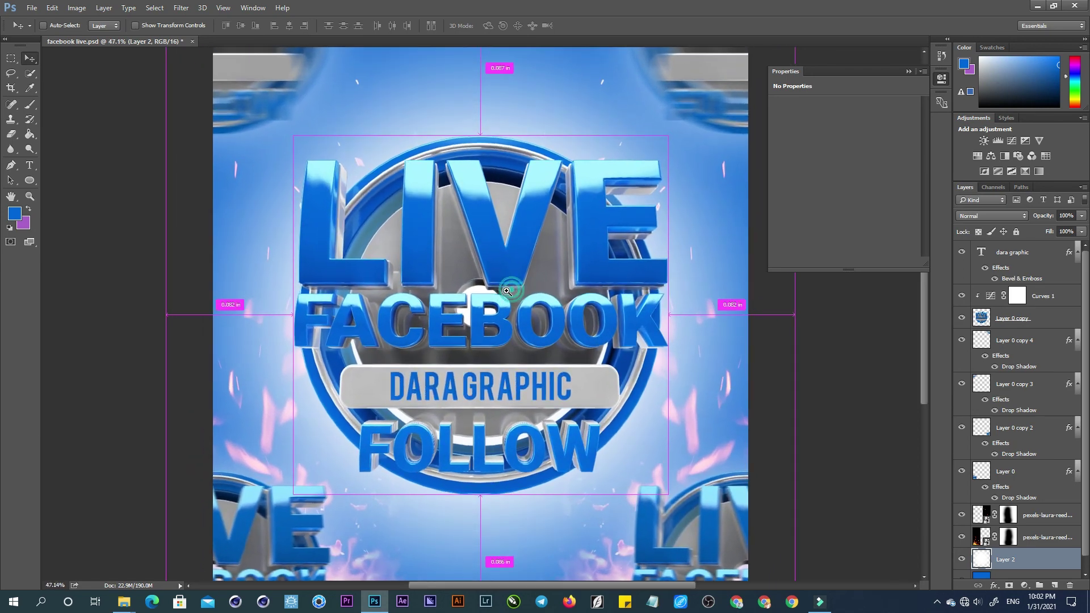
left_click_drag(507, 291, 525, 295, "ctrl")
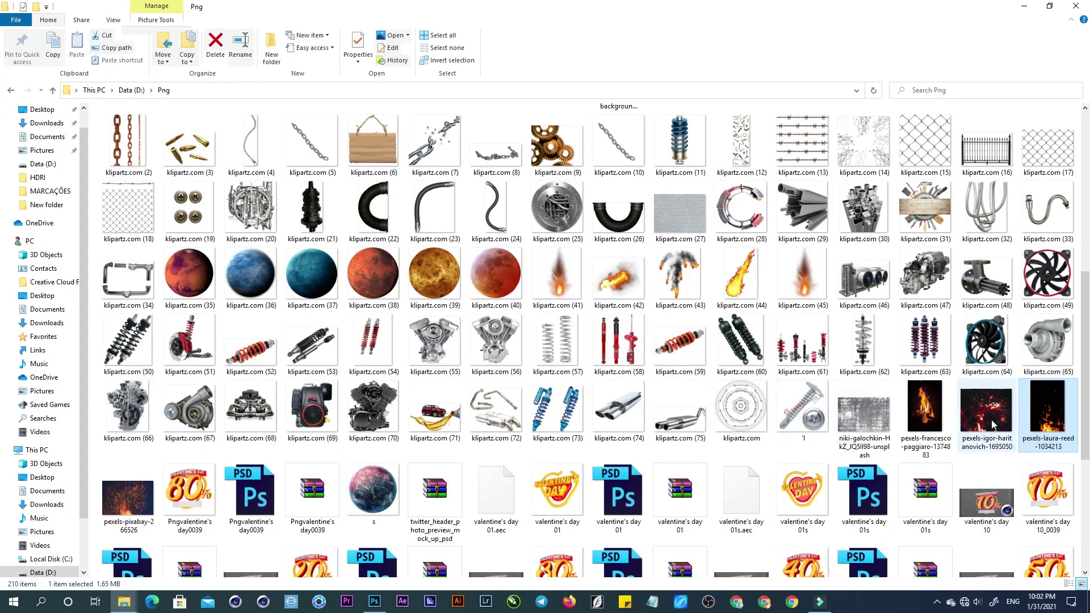
left_click_drag(993, 425, 987, 454)
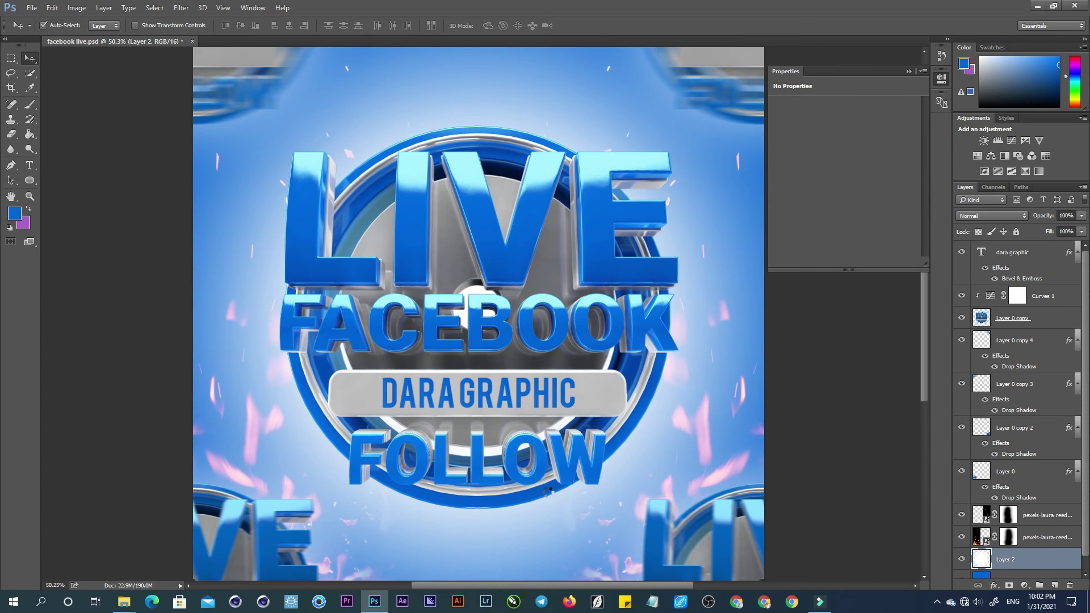
Place the pexels-igor fire photo as the top layer in Screen blend mode.
left_click_drag(987, 455, 545, 491)
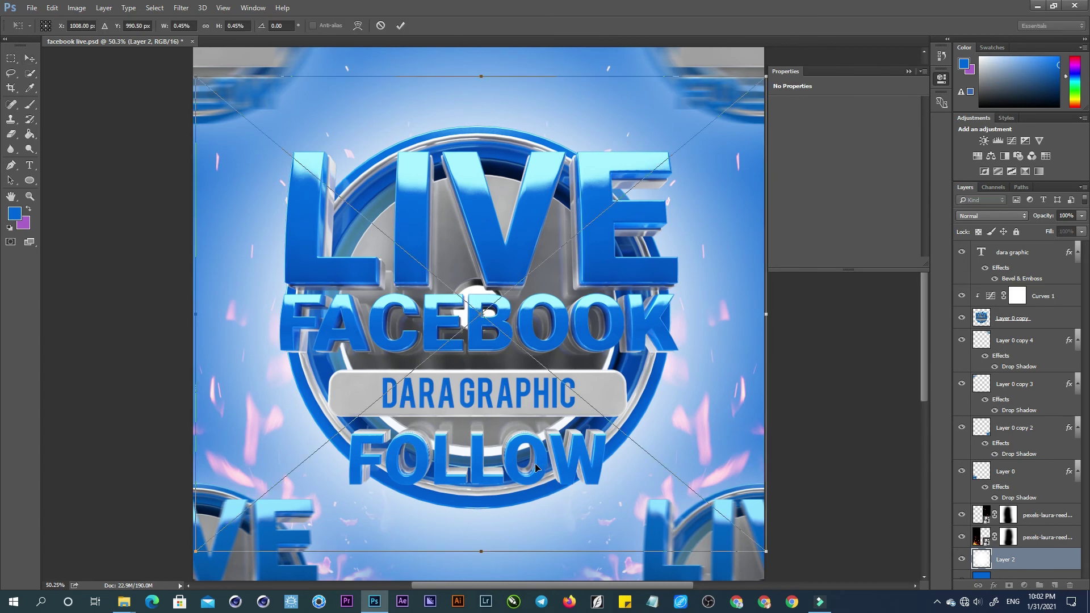
key("Return")
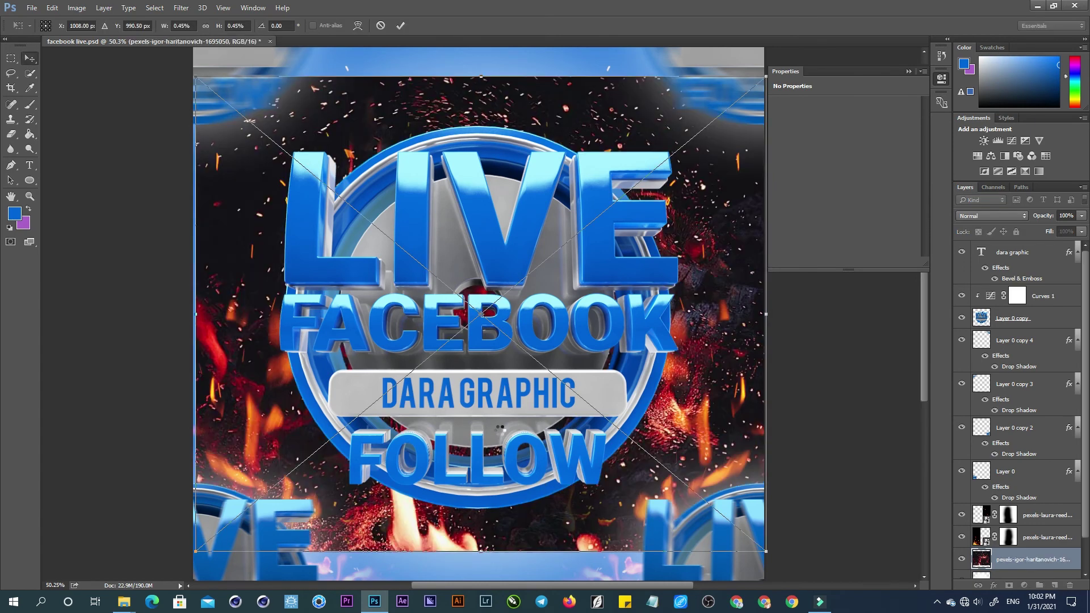
key("ctrl+shift+bracketright")
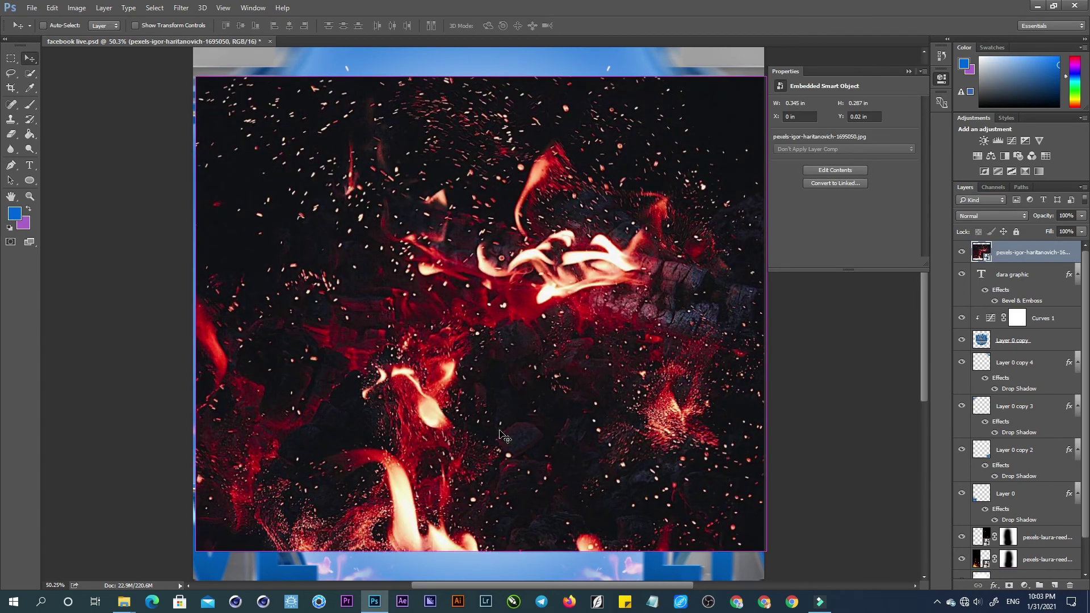
left_click(987, 217)
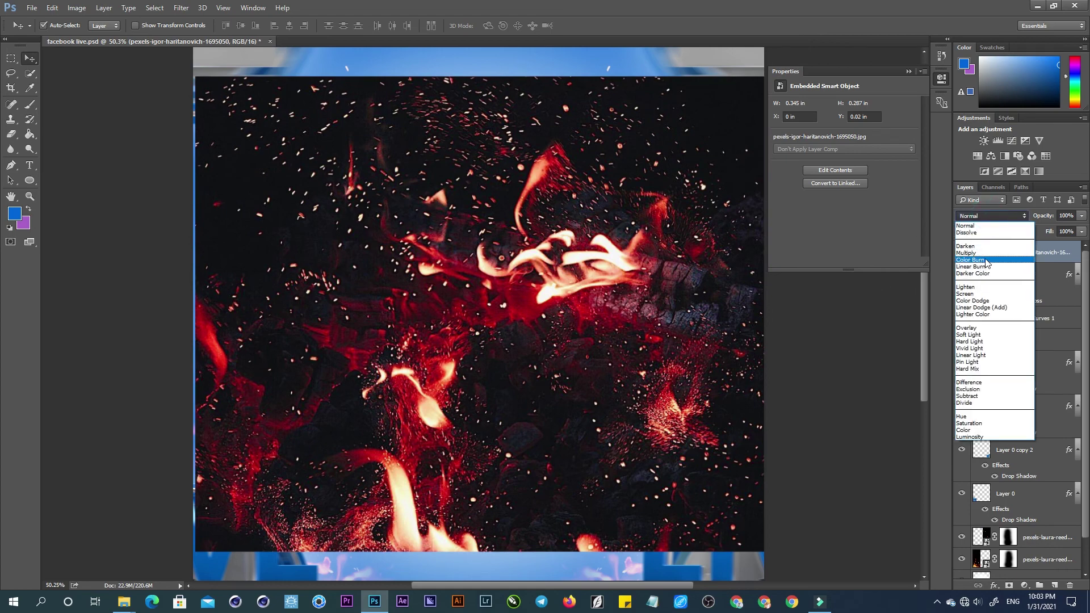
left_click(978, 295)
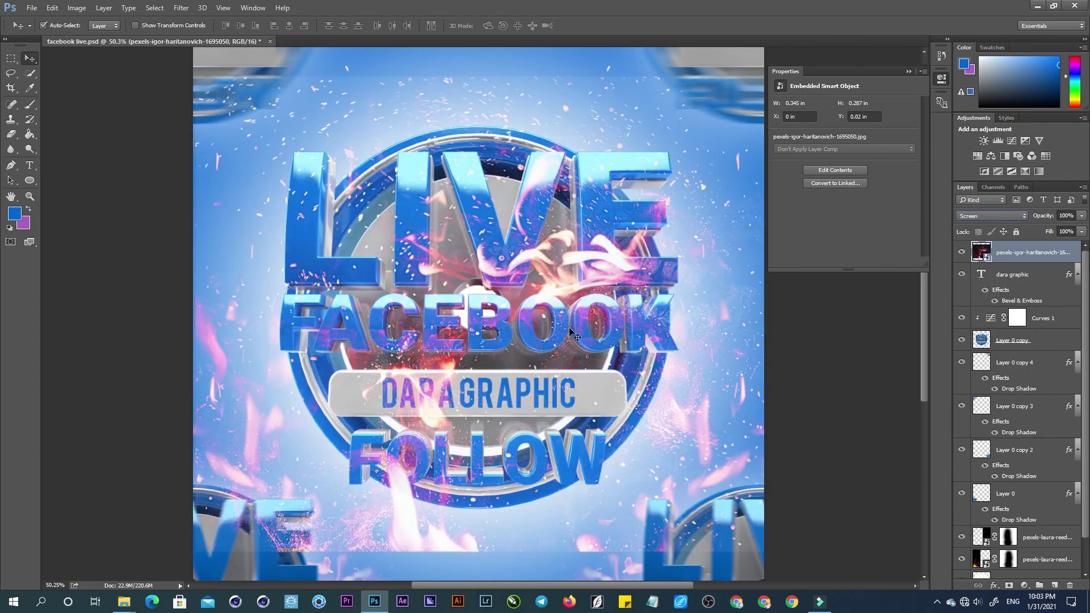
scroll(568, 318, "down", 3, "alt")
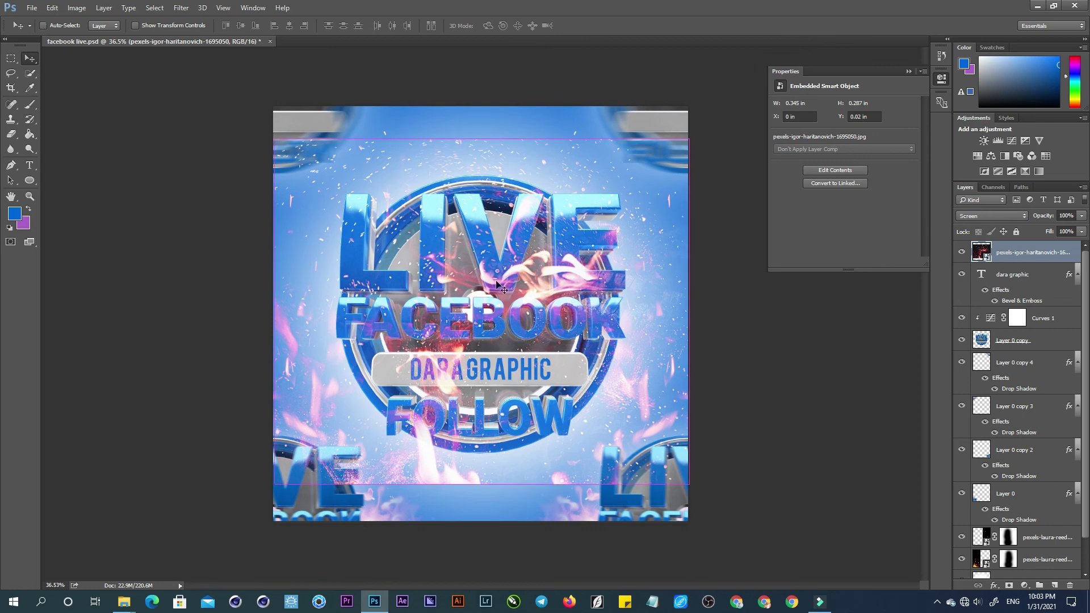
Shift the fire photo slightly down and give it a layer mask.
key("ctrl+t")
left_click_drag(596, 322, 594, 344)
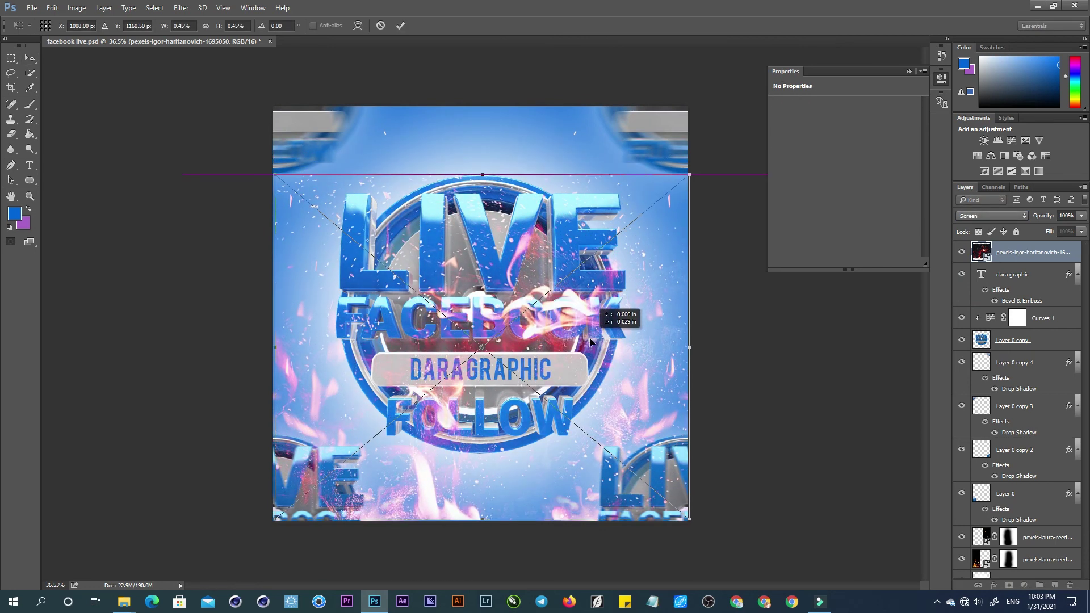
key("Return")
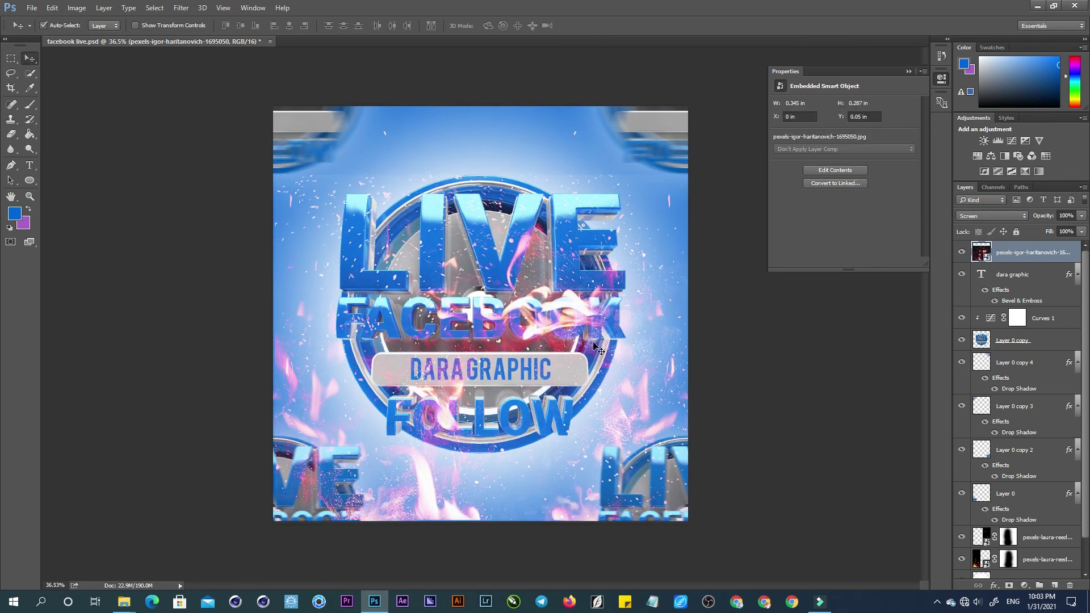
left_click(1009, 585)
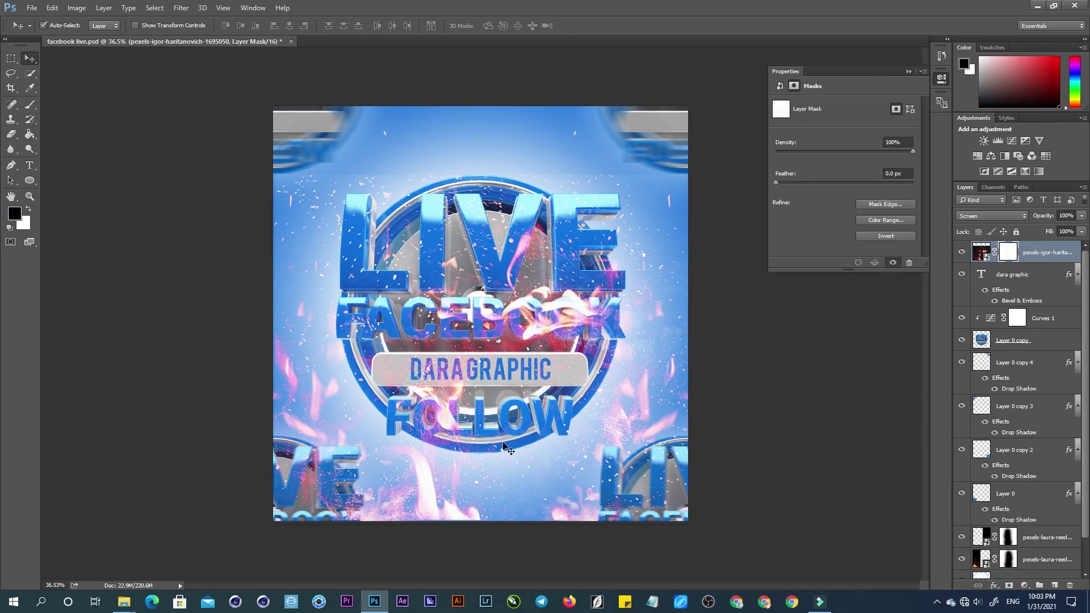
Paint black on the fire mask across the top and over the LIVE, FACEBOOK and FOLLOW lettering.
key("b")
mouse_move(400, 148)
left_mouse_down()
mouse_move(608, 110)
mouse_move(645, 122)
left_mouse_up()
left_click_drag(528, 353, 450, 410)
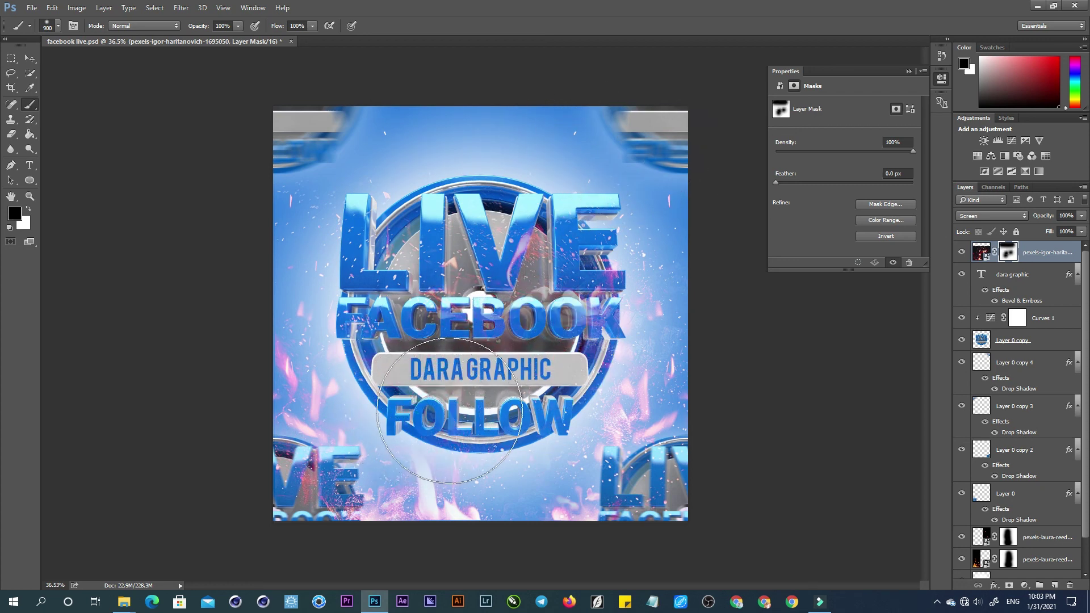
mouse_move(450, 411)
left_mouse_down()
mouse_move(531, 244)
mouse_move(411, 301)
mouse_move(623, 353)
mouse_move(629, 449)
mouse_move(668, 508)
left_mouse_up()
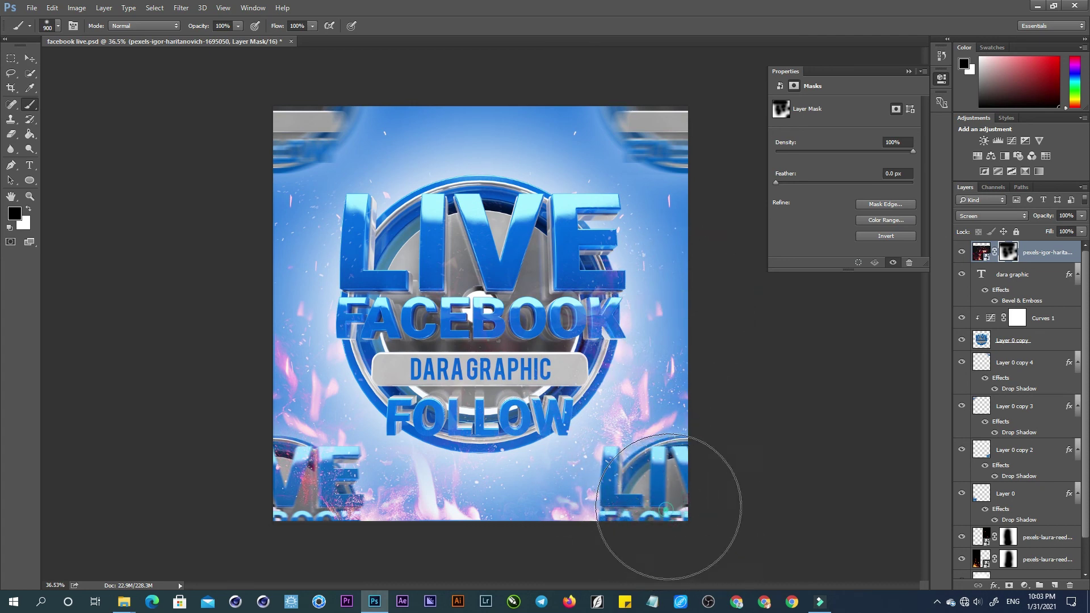
left_click_drag(668, 508, 657, 511)
mouse_move(260, 498)
left_mouse_down()
mouse_move(255, 486)
mouse_move(288, 535)
mouse_move(311, 503)
mouse_move(253, 479)
left_mouse_up()
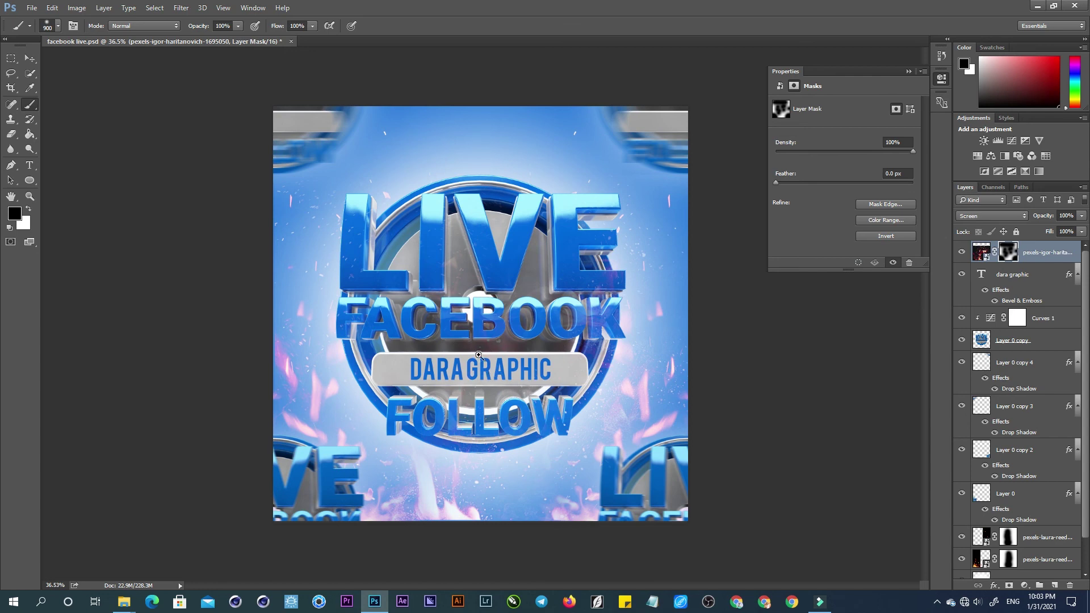
Switch to a 500 px brush and test restoring fire over BOOK, then undo it.
scroll(478, 356, "up", 2)
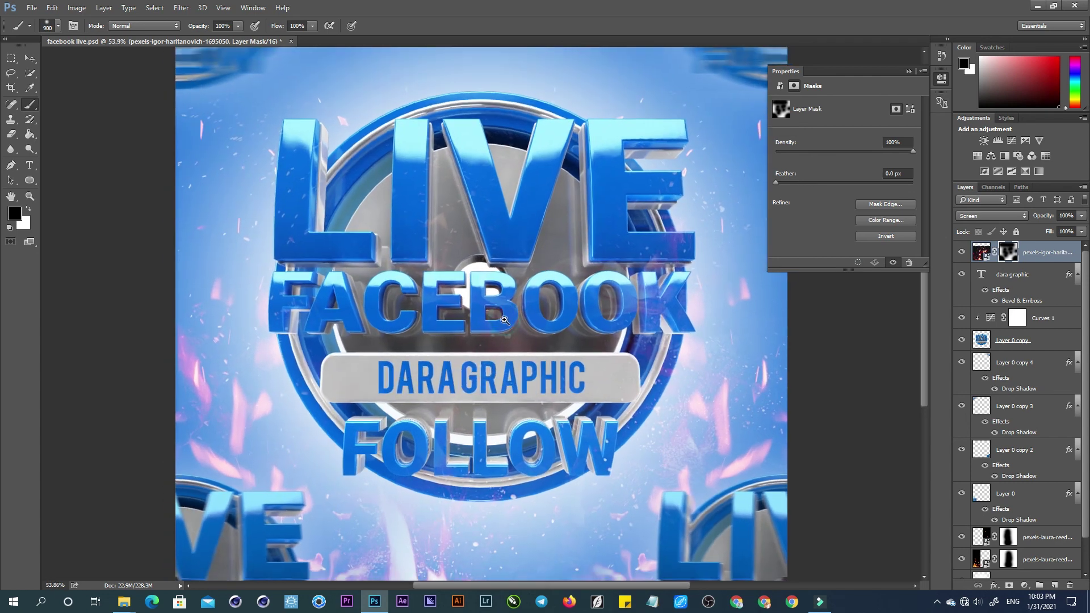
scroll(503, 321, "up", 1)
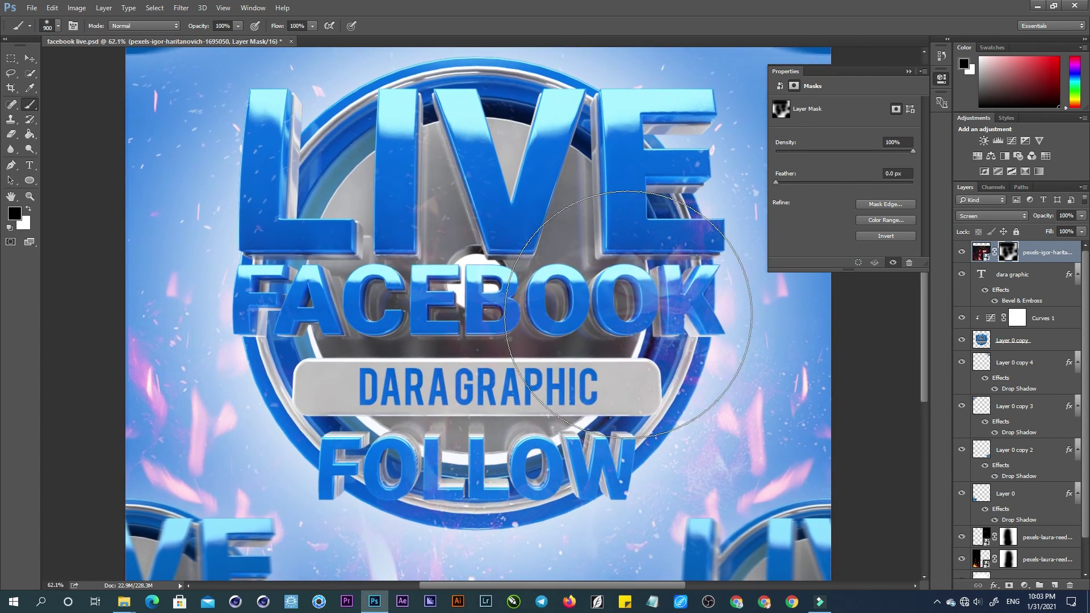
key("bracketleft")
key("bracketleft")
key("bracketleft")
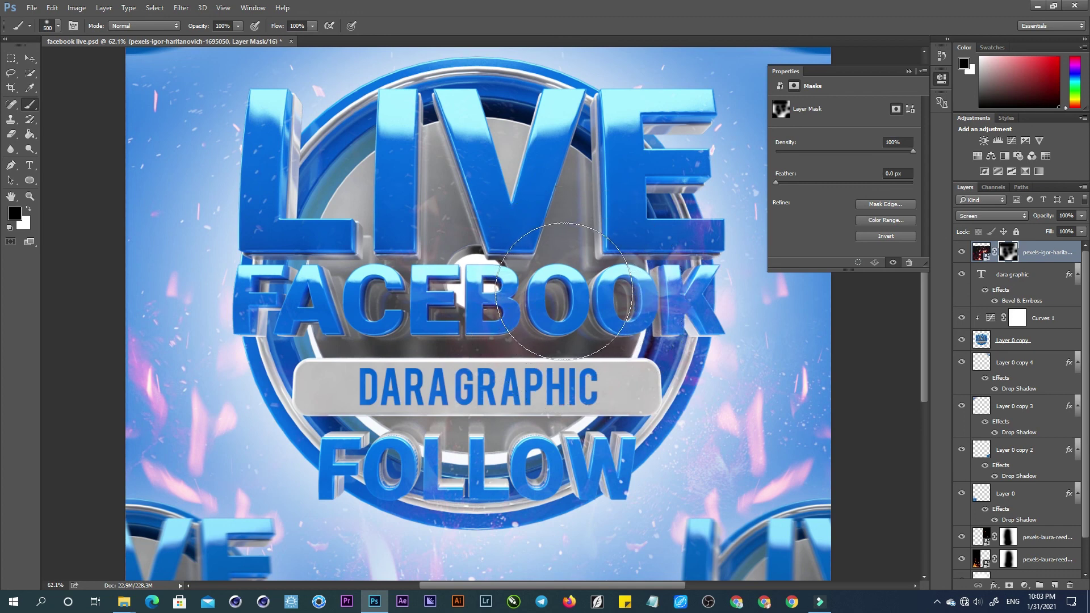
key("x")
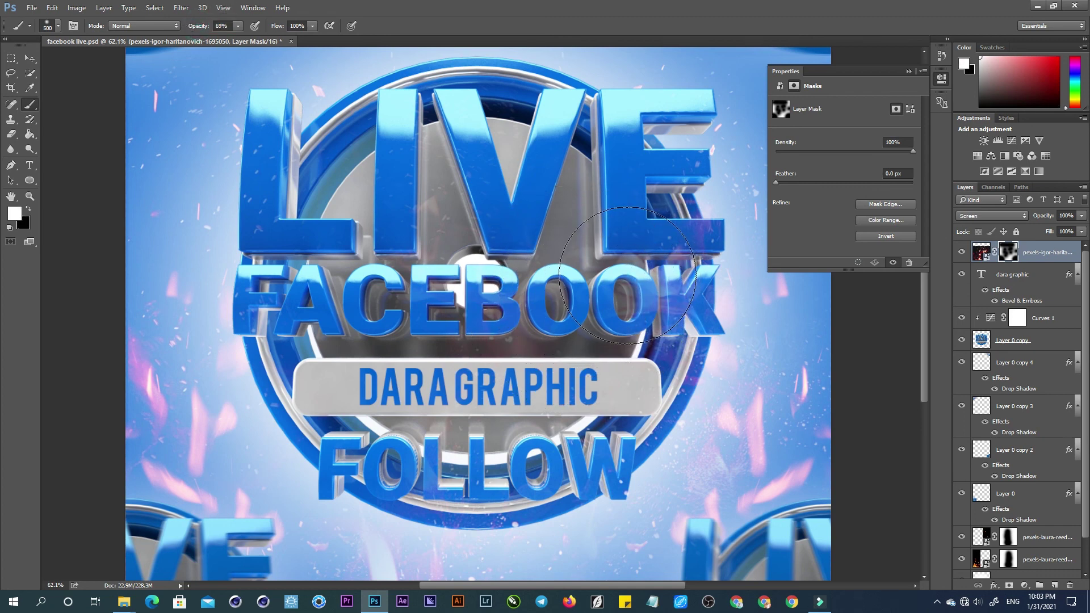
left_click_drag(622, 279, 610, 288)
key("ctrl+z")
Test restoring fire over the V and E of LIVE, undo it, and fit the design in view.
key("x")
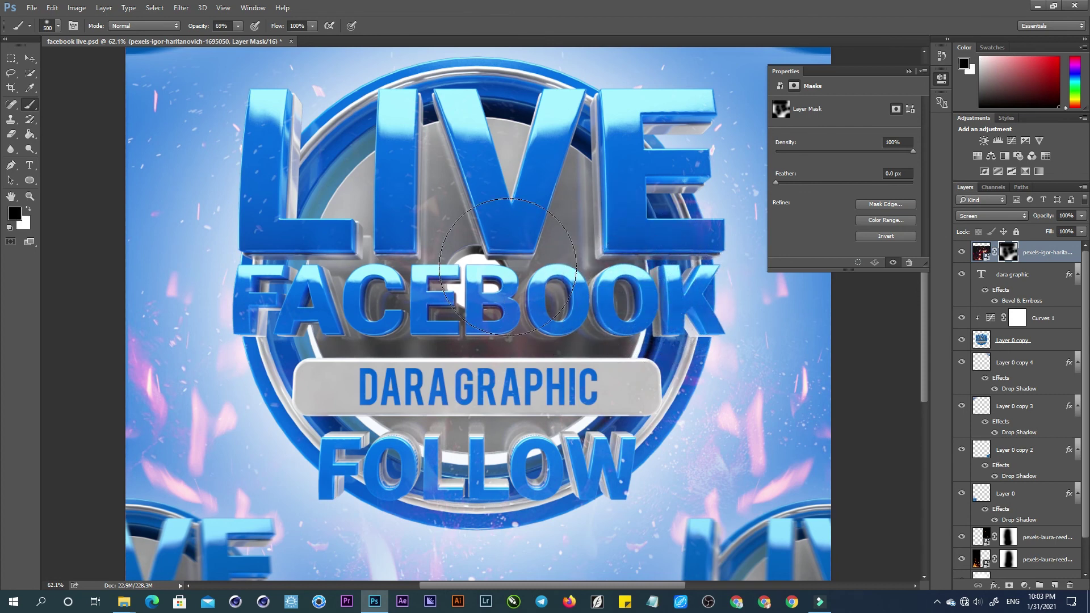
key("x")
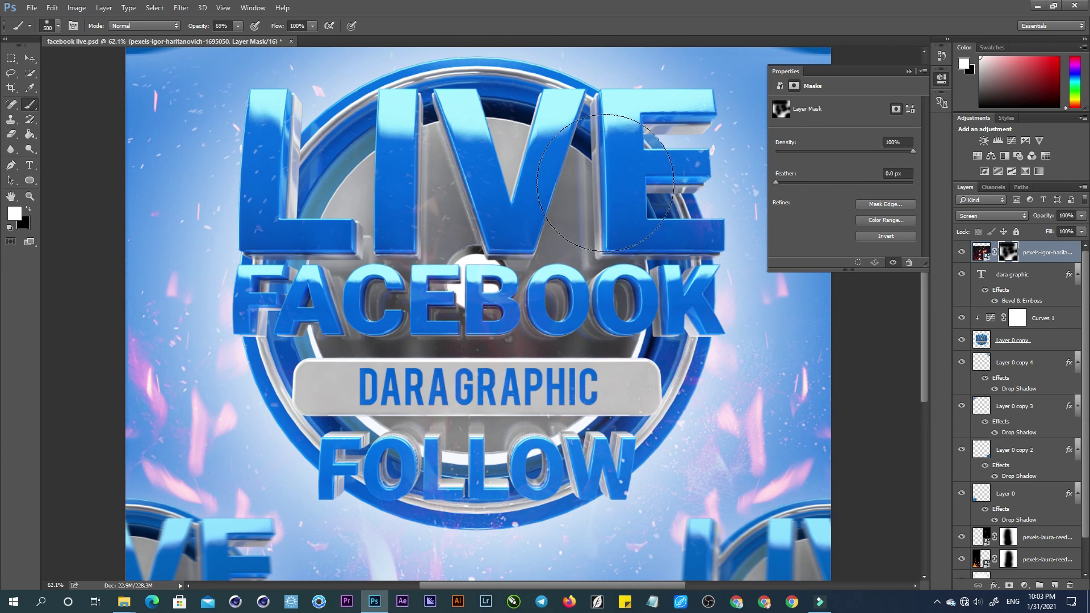
left_click_drag(617, 201, 519, 221)
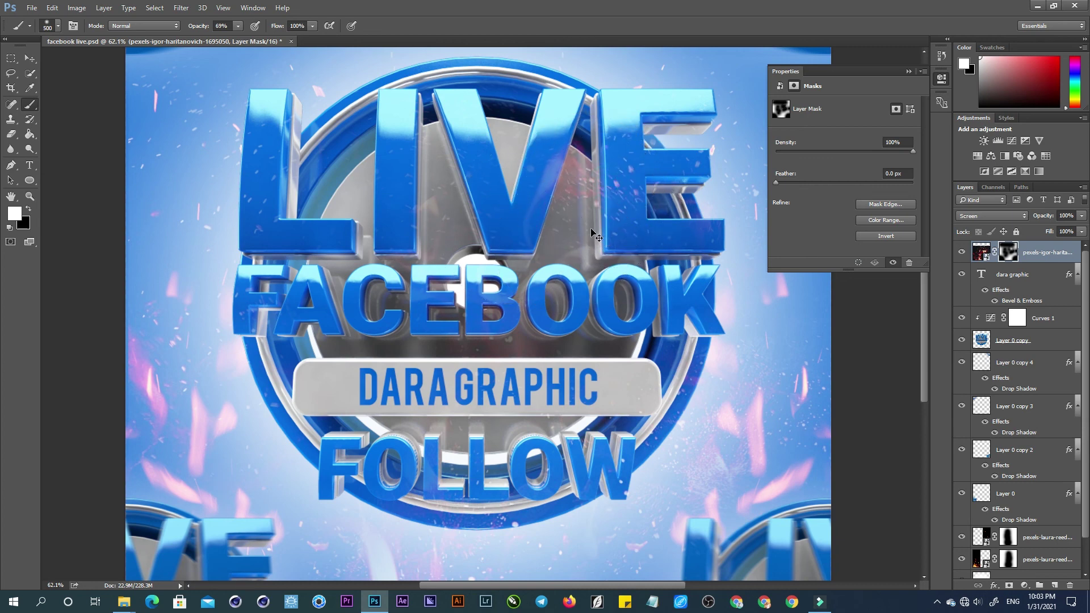
key("ctrl+z")
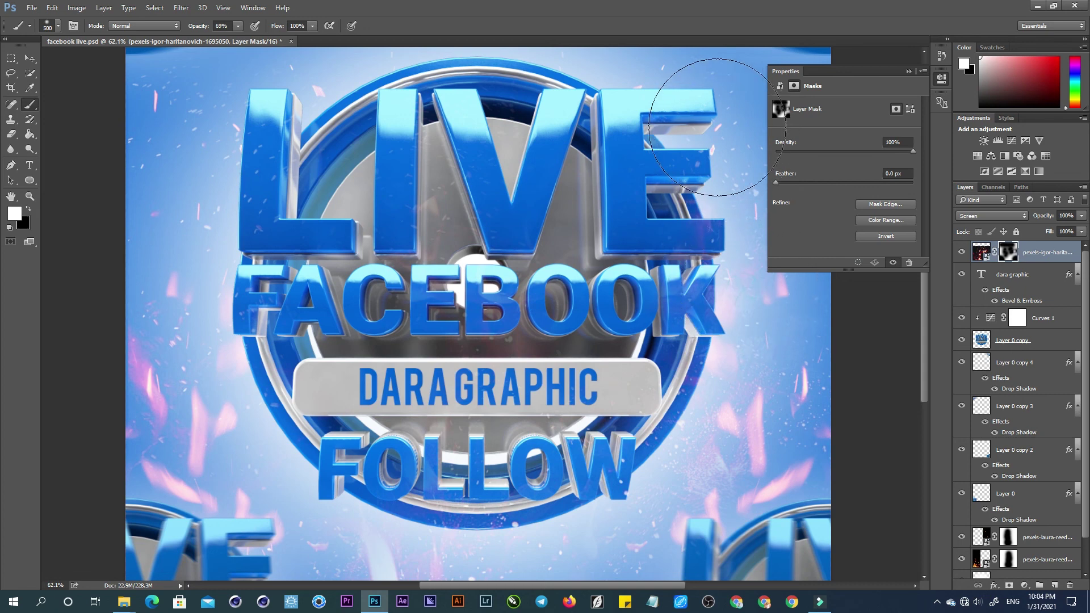
key("x")
key("x")
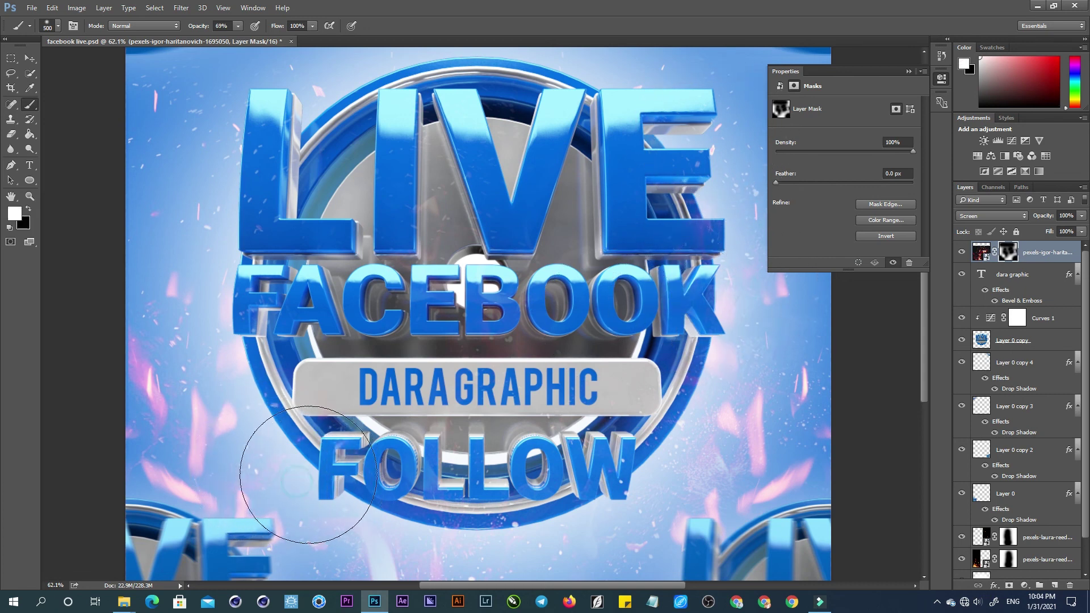
key("x")
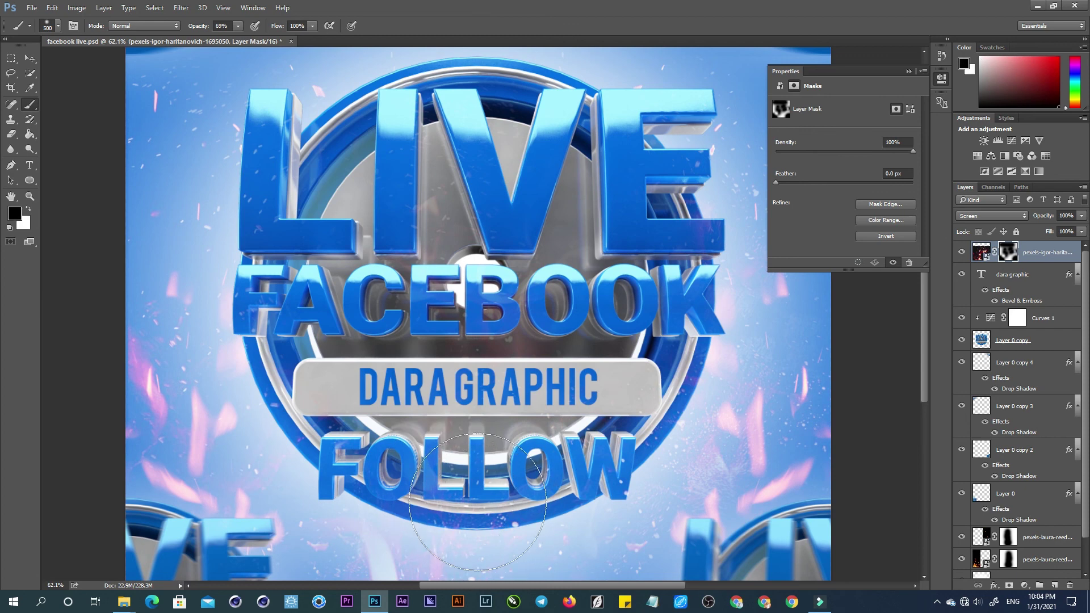
key("x")
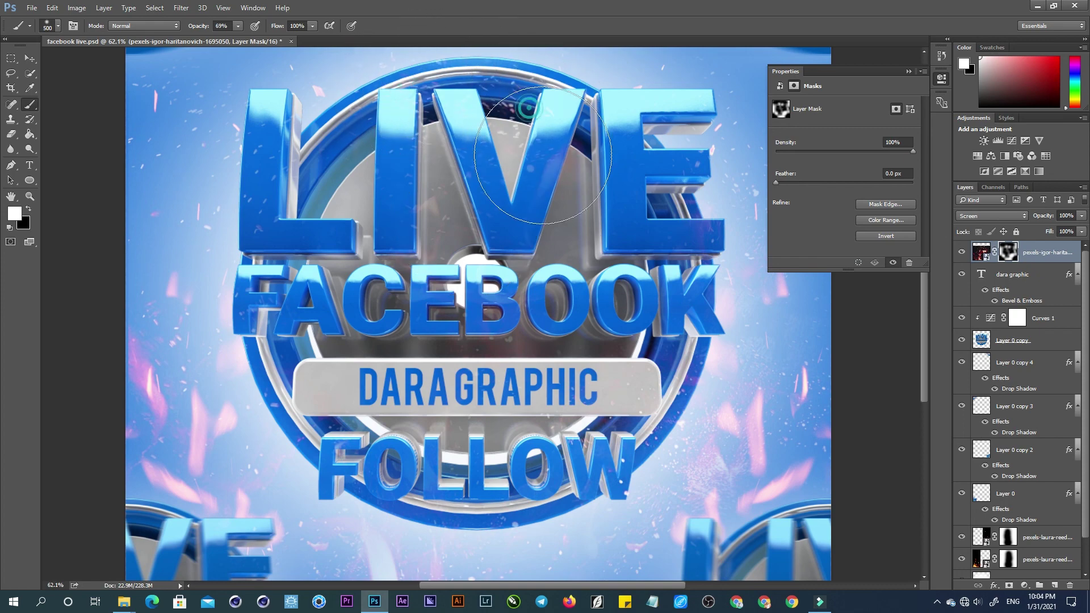
left_click_drag(554, 195, 469, 216)
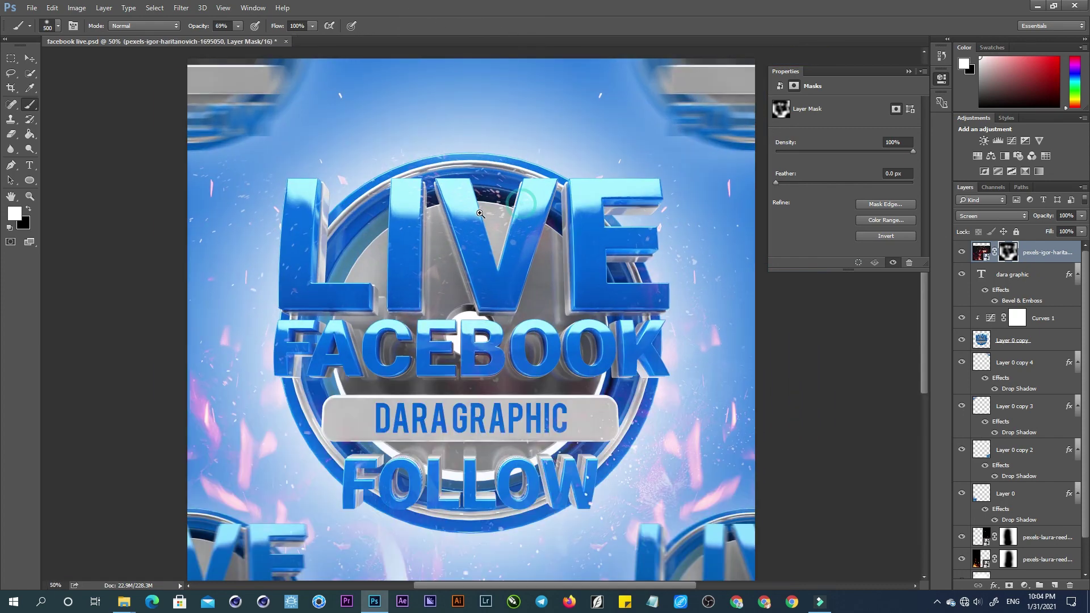
Add a Curves adjustment on top with a brightening RGB S-curve.
key("v")
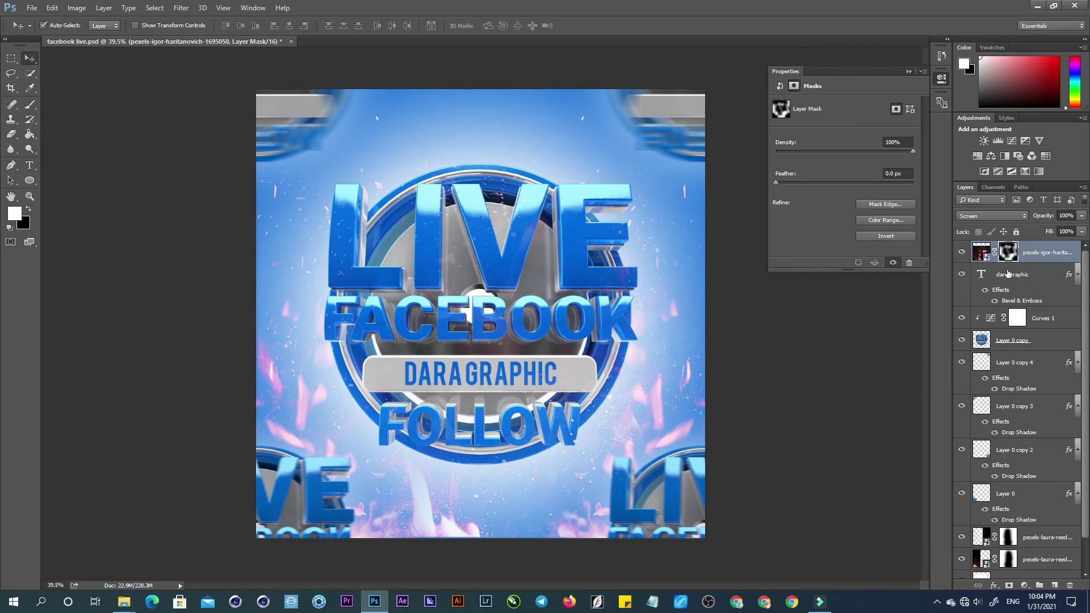
left_click(1034, 253)
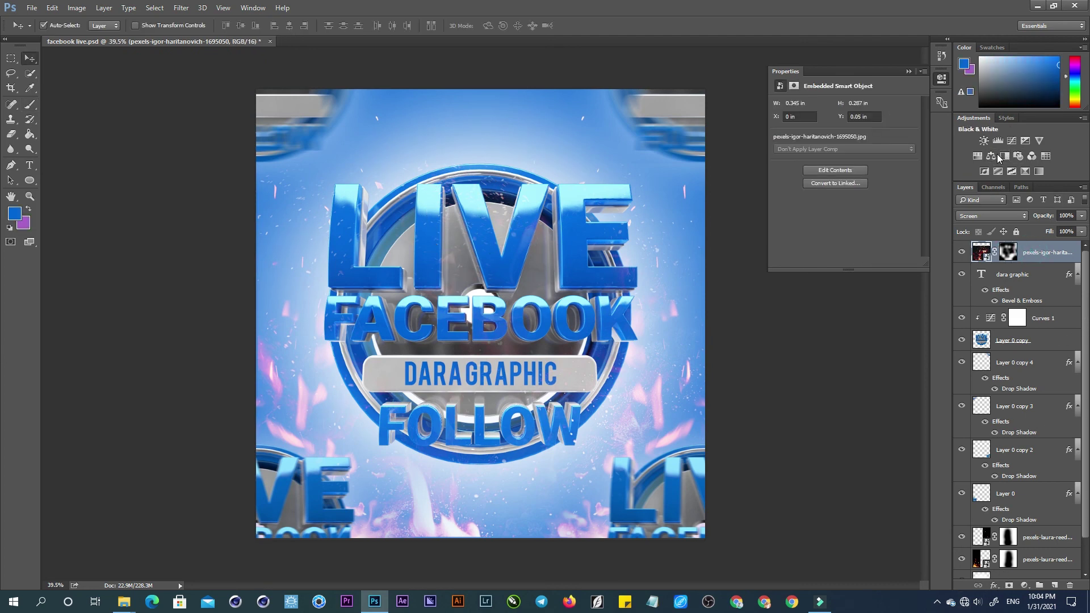
left_click(1012, 142)
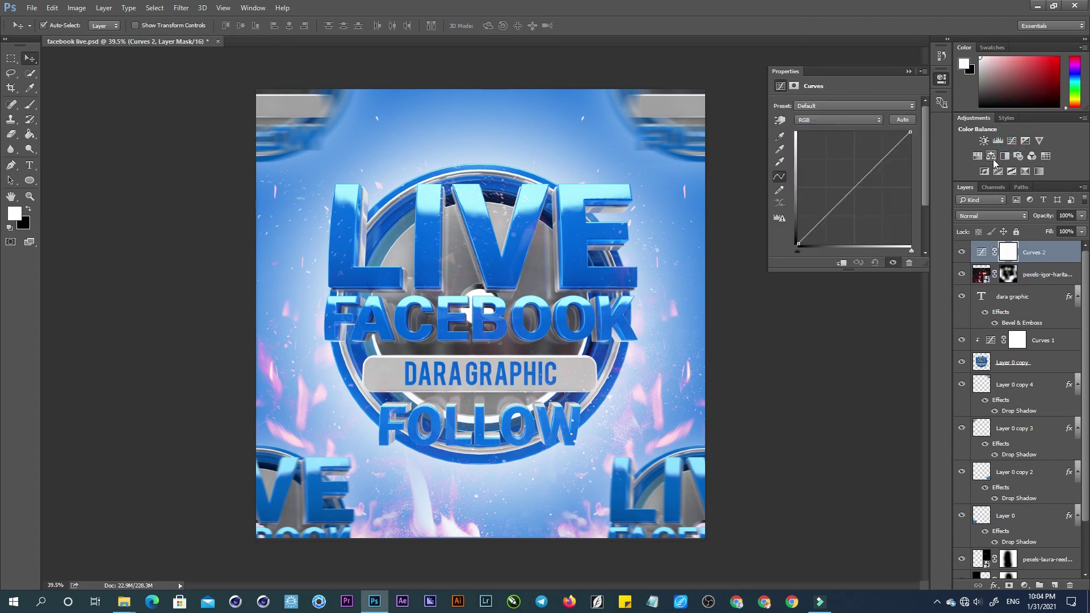
left_click(886, 149)
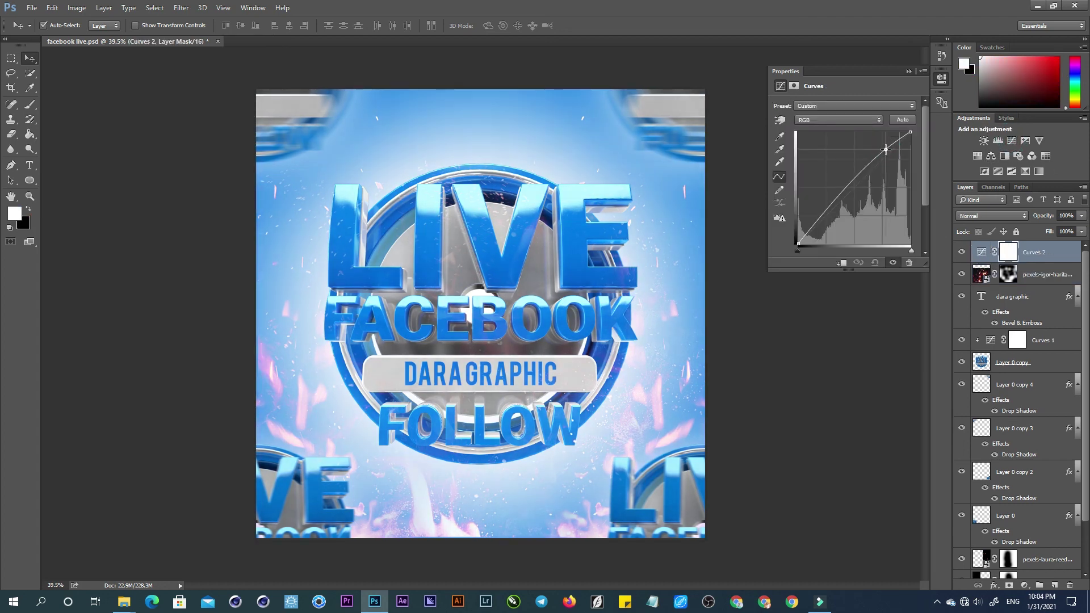
left_click_drag(816, 220, 813, 230)
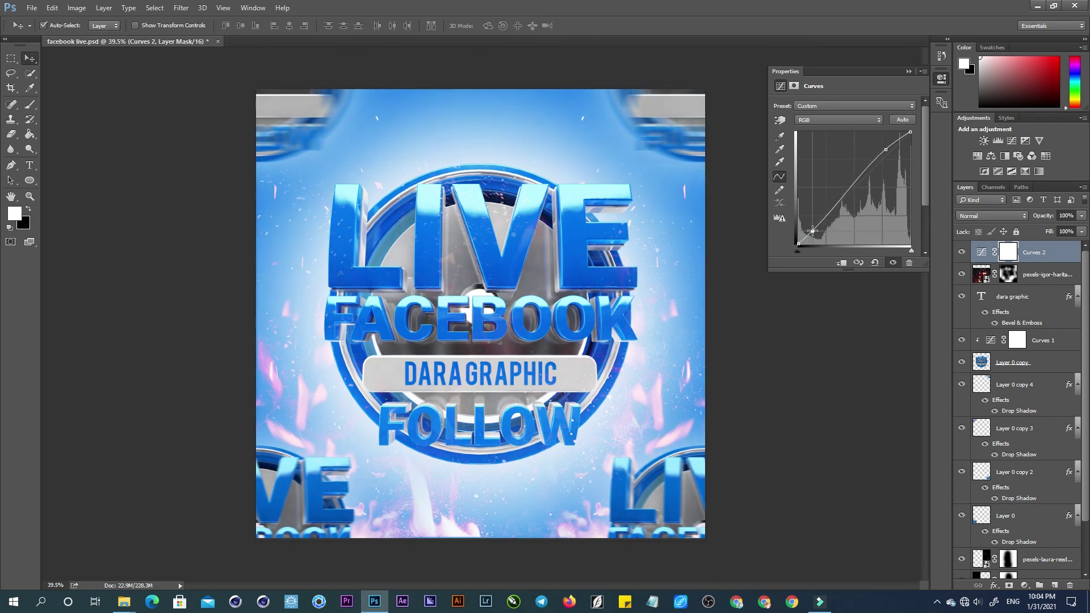
Raise the Blue channel curve to push more blue into the image.
left_click(827, 120)
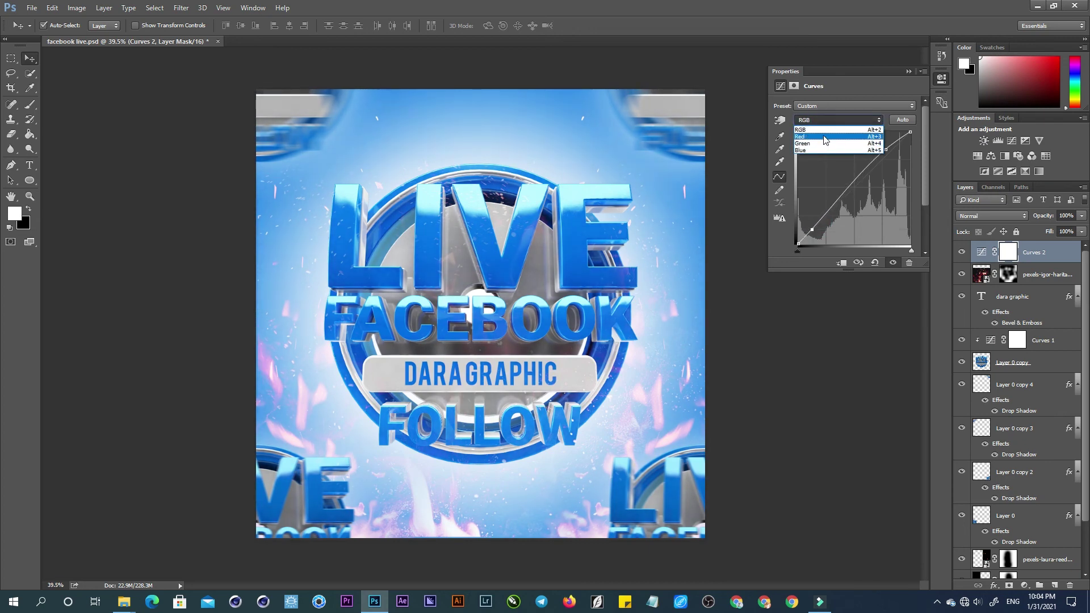
left_click(815, 150)
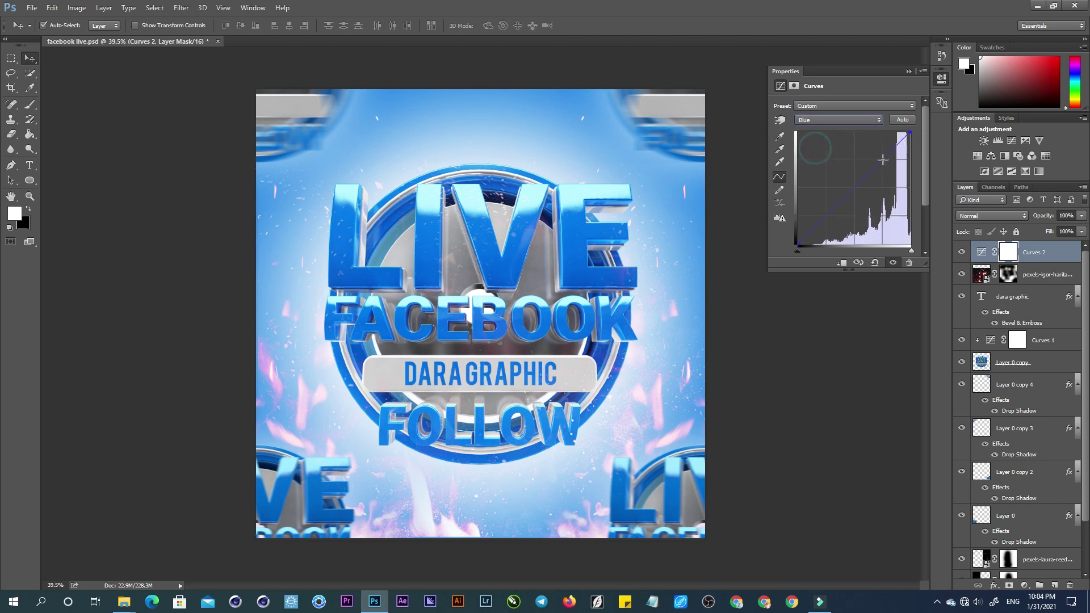
left_click_drag(884, 151, 883, 149)
left_click_drag(811, 230, 813, 231)
left_click(520, 329)
left_click(1049, 254)
key("ctrl+alt+a")
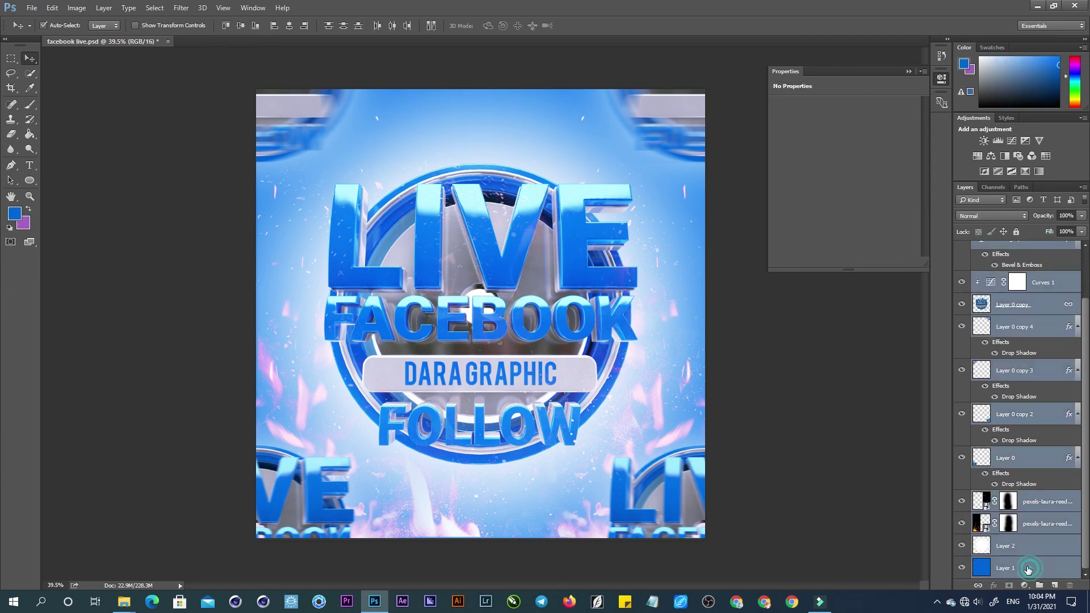
Group all layers into a group named Facebook.
key("ctrl+g")
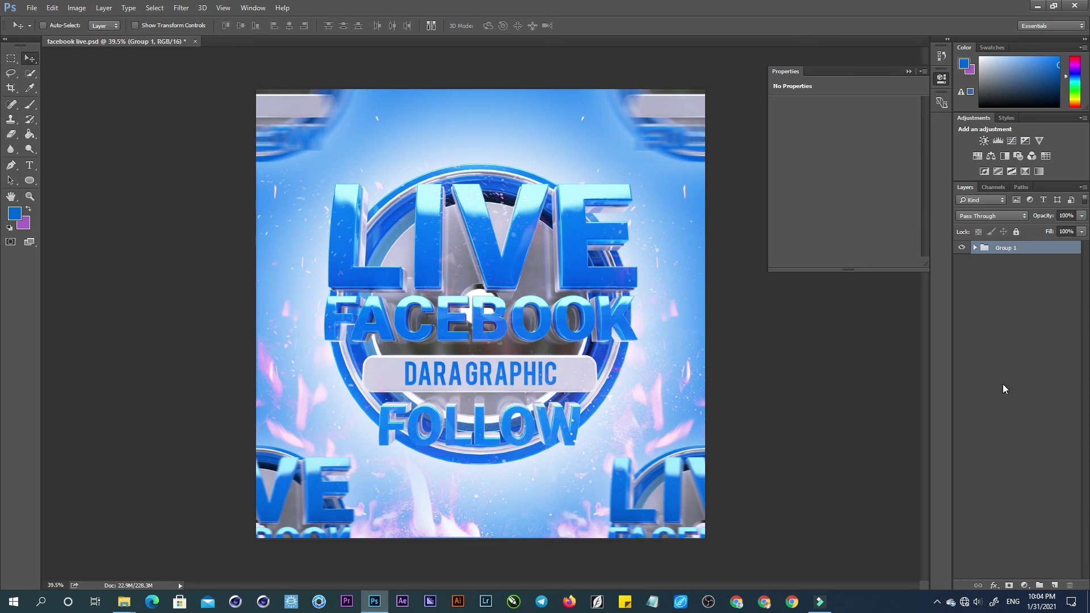
double_click(1007, 249)
type("Facebook")
key("Return")
Duplicate the Facebook group, merge the copy into one layer, and save.
key("ctrl+j")
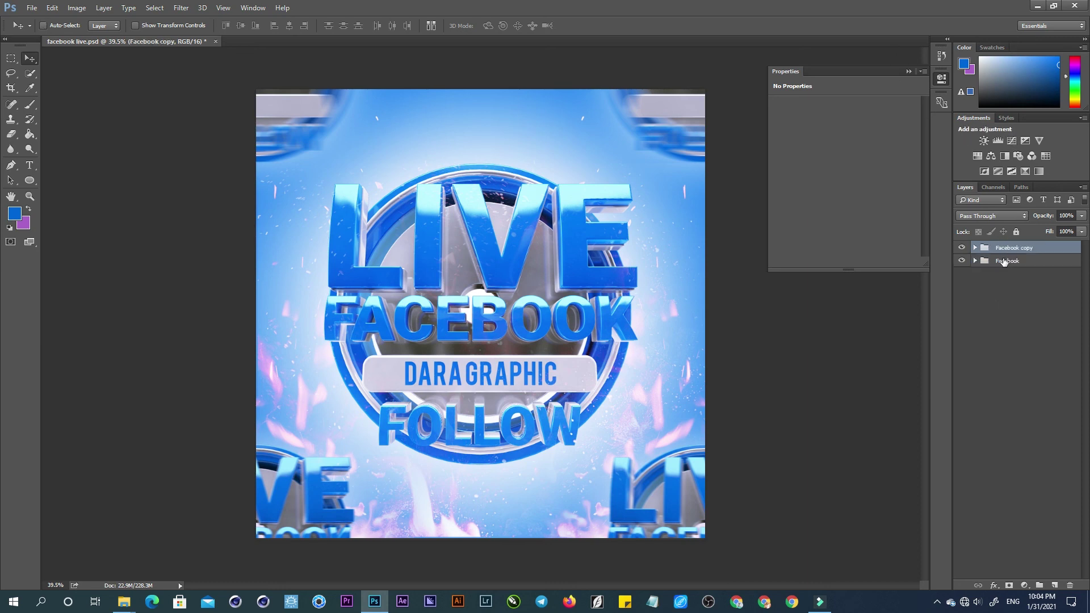
key("ctrl+e")
key("ctrl+s")
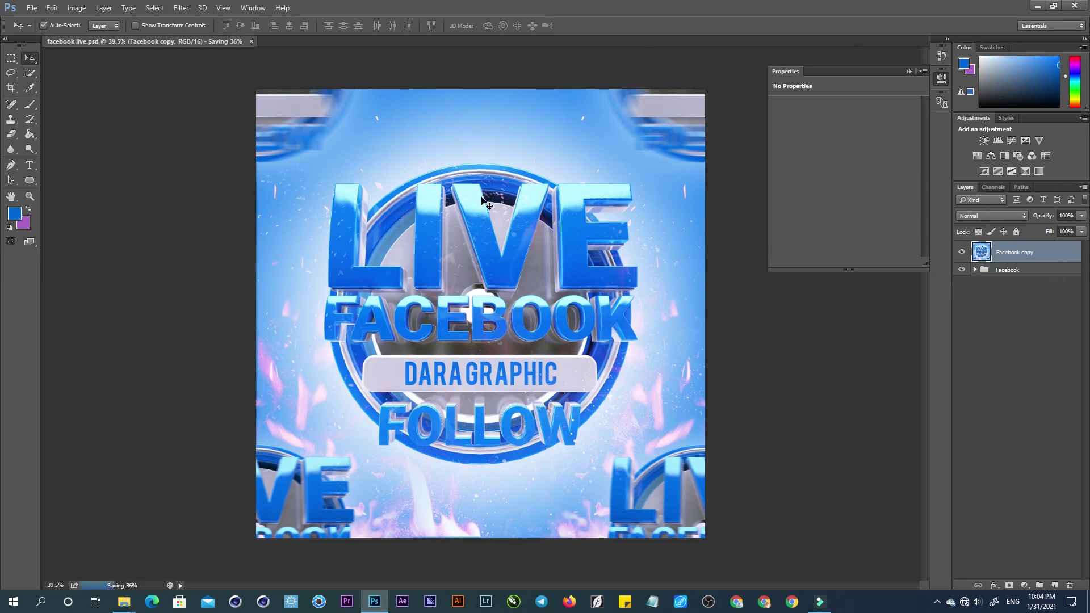
left_click(182, 7)
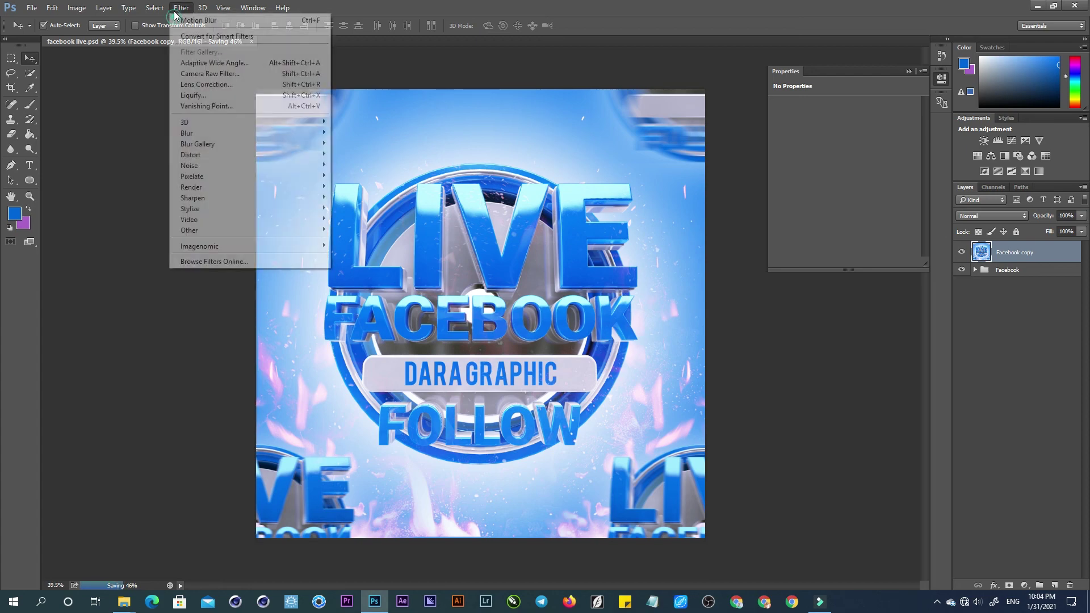
Apply Camera Raw with Temperature +4, slight Exposure boost, Shadows -26, Highlights +3, Clarity +13.
left_click(257, 79)
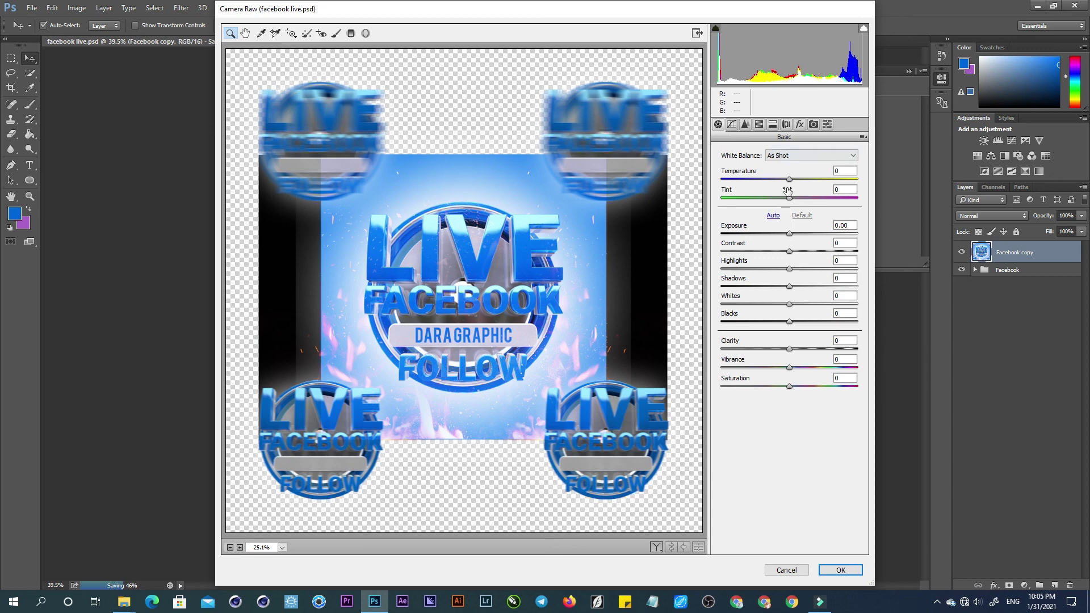
left_click_drag(794, 182, 796, 182)
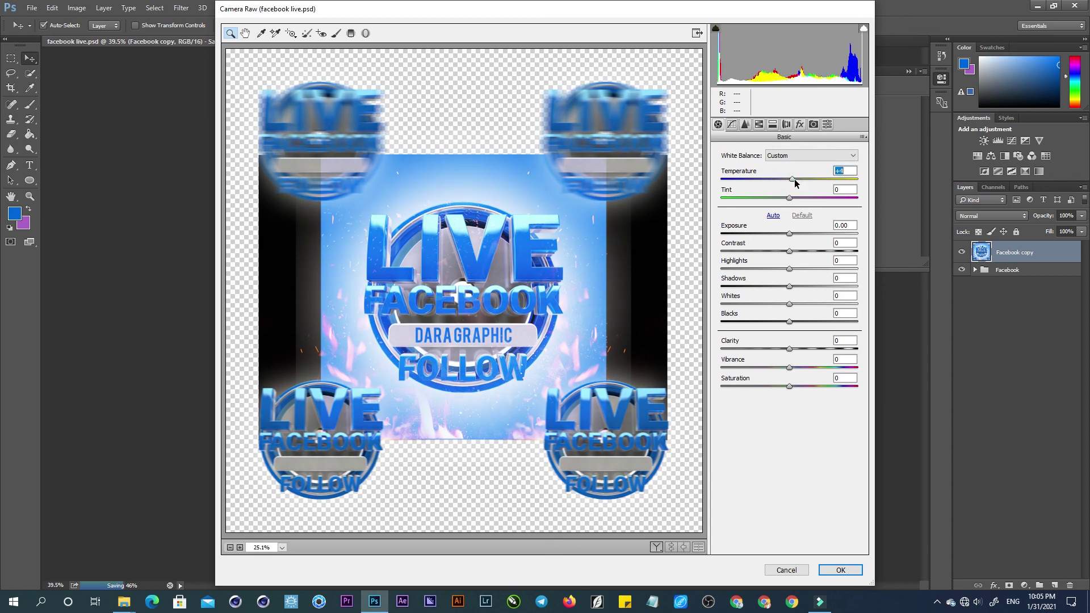
mouse_move(794, 234)
left_mouse_down()
mouse_move(801, 252)
mouse_move(793, 234)
left_mouse_up()
mouse_move(789, 286)
left_mouse_down()
mouse_move(773, 287)
mouse_move(796, 311)
mouse_move(782, 322)
left_mouse_up()
left_click_drag(791, 268, 793, 270)
mouse_move(790, 349)
left_mouse_down()
mouse_move(798, 350)
mouse_move(793, 375)
left_mouse_up()
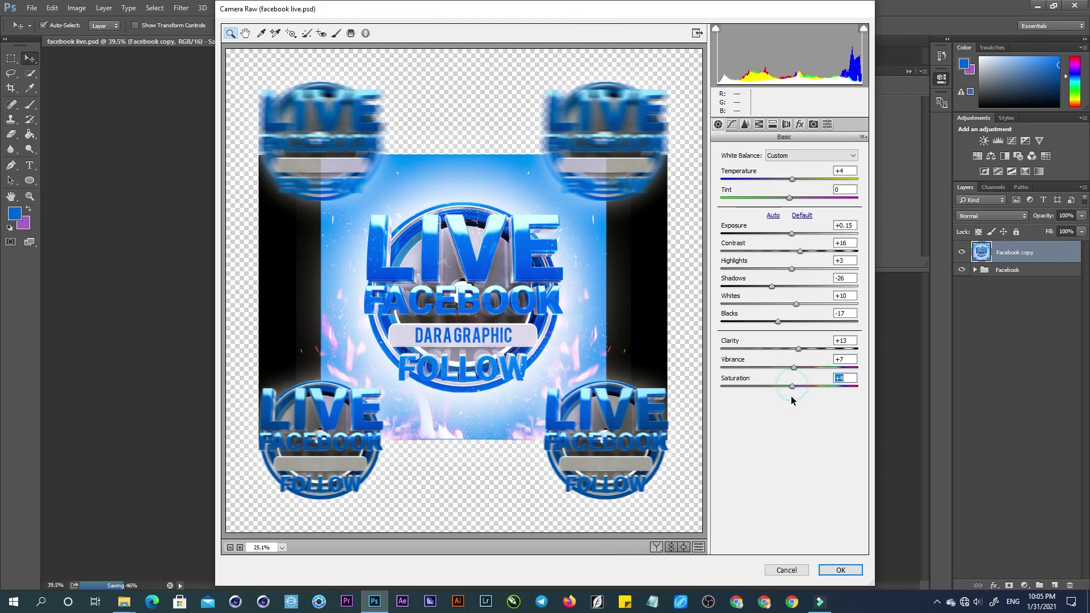
left_click(828, 572)
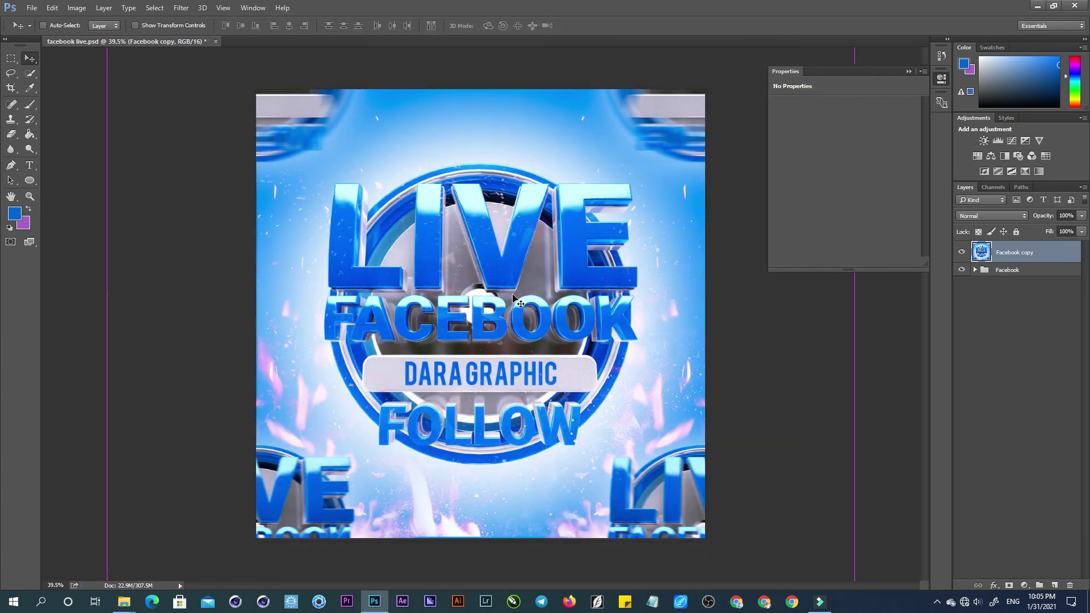
Add a Pattern Overlay using the blank pattern, Multiply blend, 97% scale.
key("ctrl+1")
key("ctrl+0")
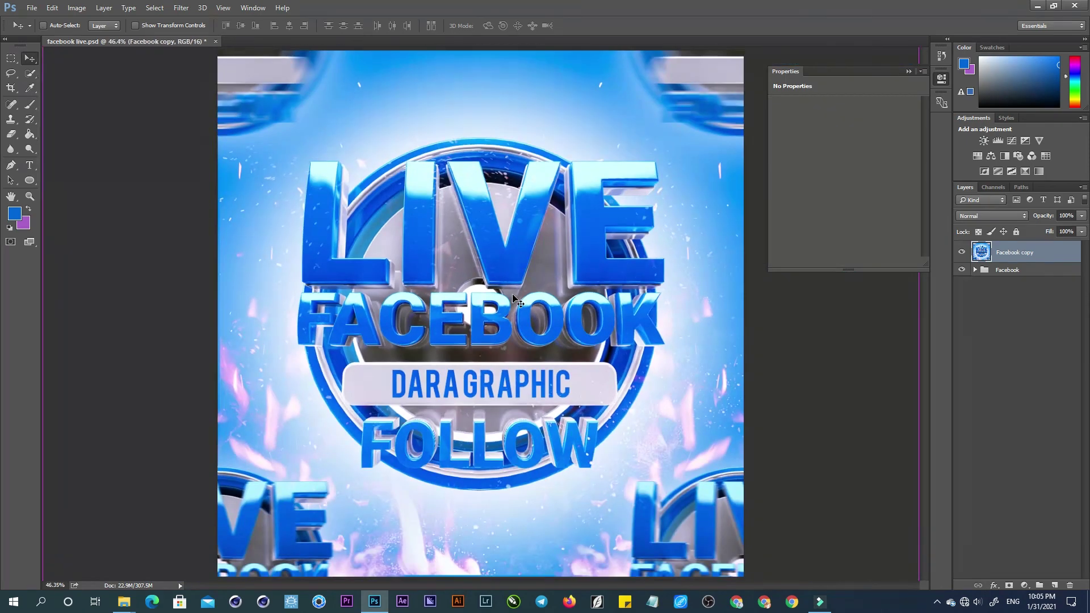
left_click(994, 586)
left_click(1008, 551)
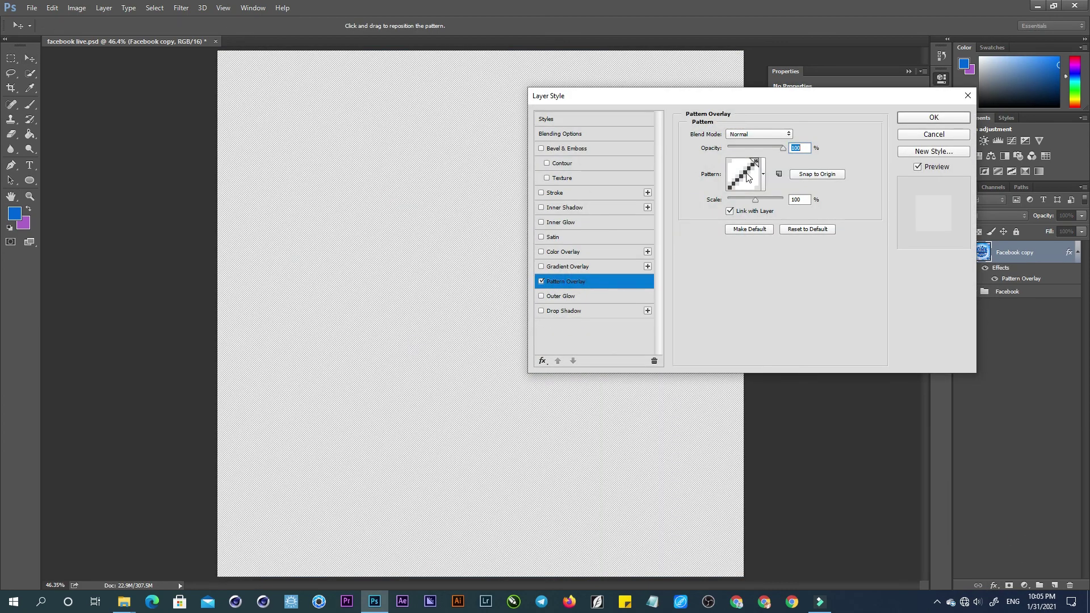
left_click(747, 176)
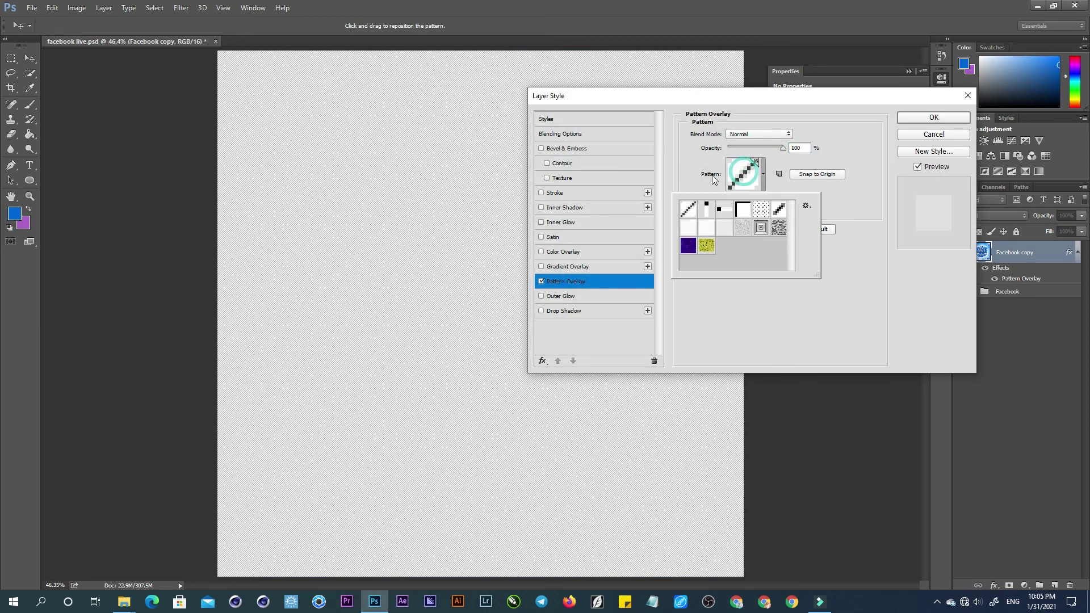
left_click(691, 227)
left_click(757, 134)
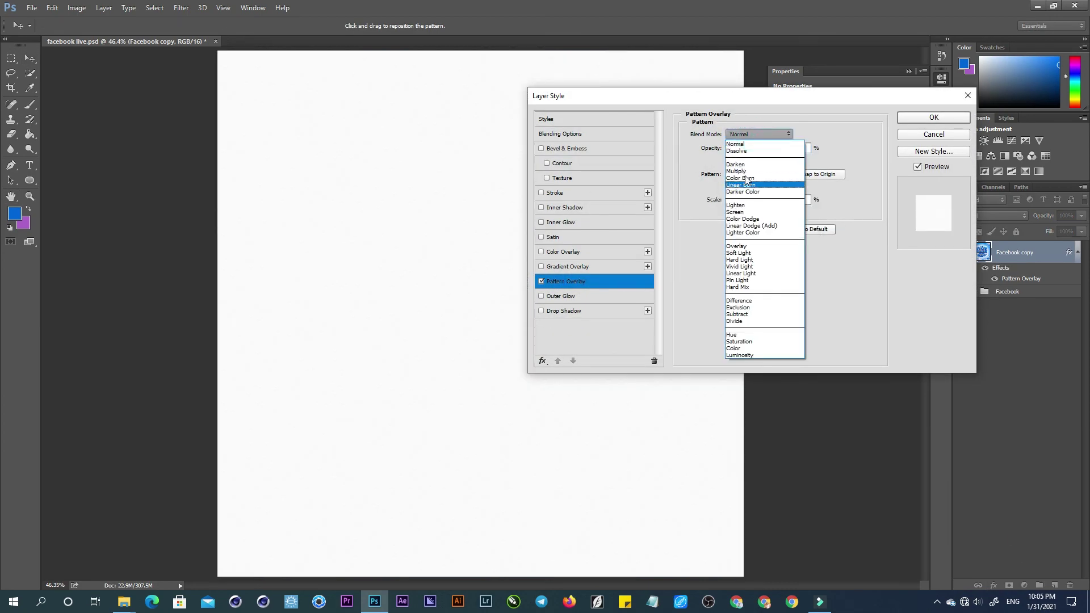
left_click(744, 172)
left_click_drag(756, 201, 755, 201)
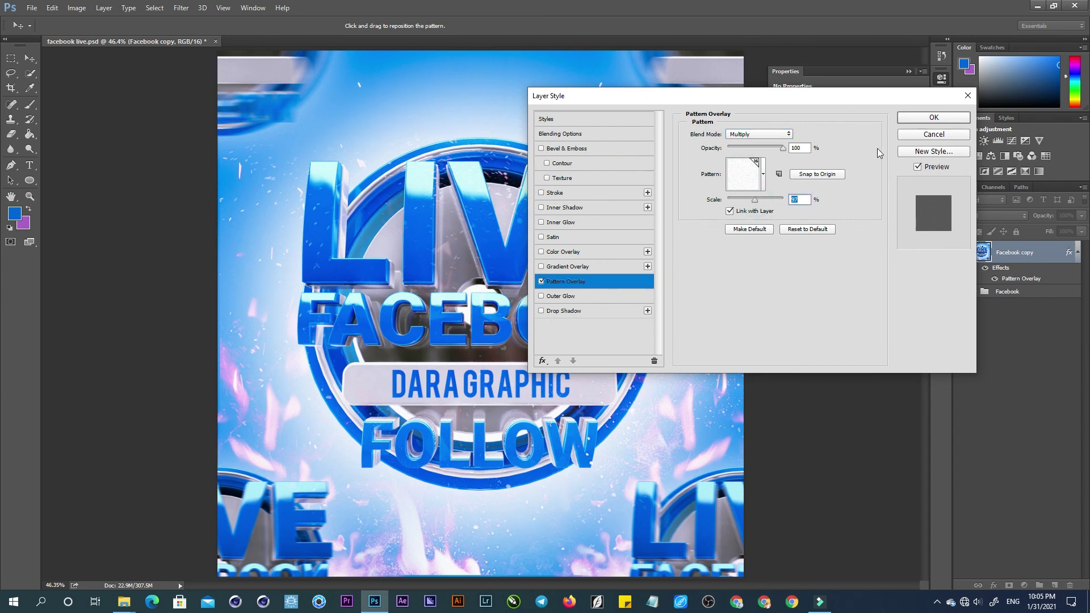
left_click(932, 117)
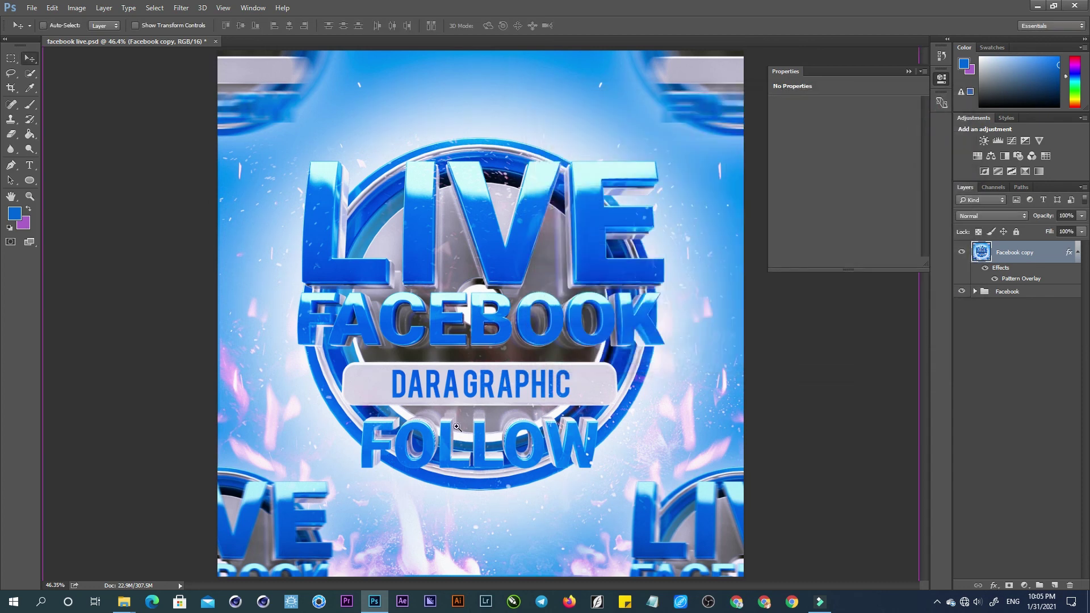
Zoom in to inspect the FACEBOOK lettering and DARAGRAPHIC banner, then return to full view.
mouse_move(493, 297)
left_mouse_down("ctrl")
mouse_move(513, 289)
mouse_move(515, 266)
left_mouse_up("ctrl")
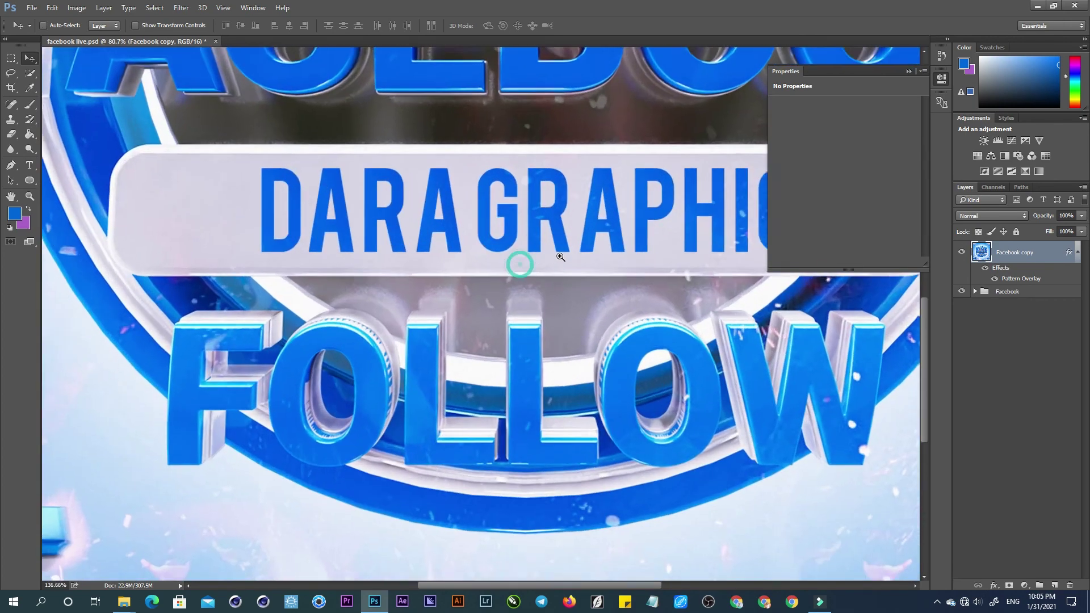
left_click_drag(516, 265, 511, 271, "ctrl")
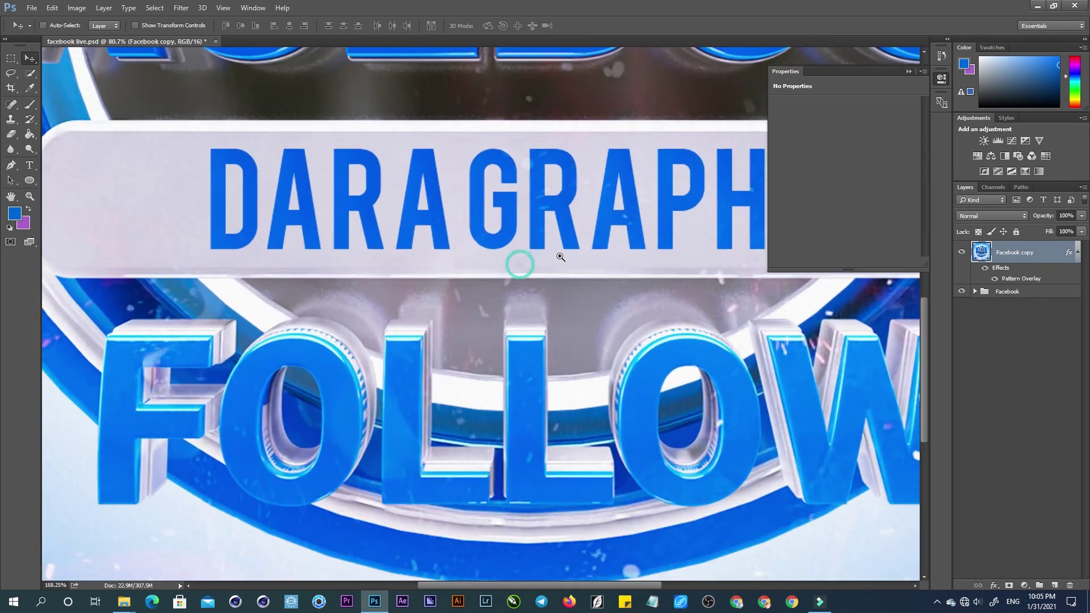
key("ctrl+0")
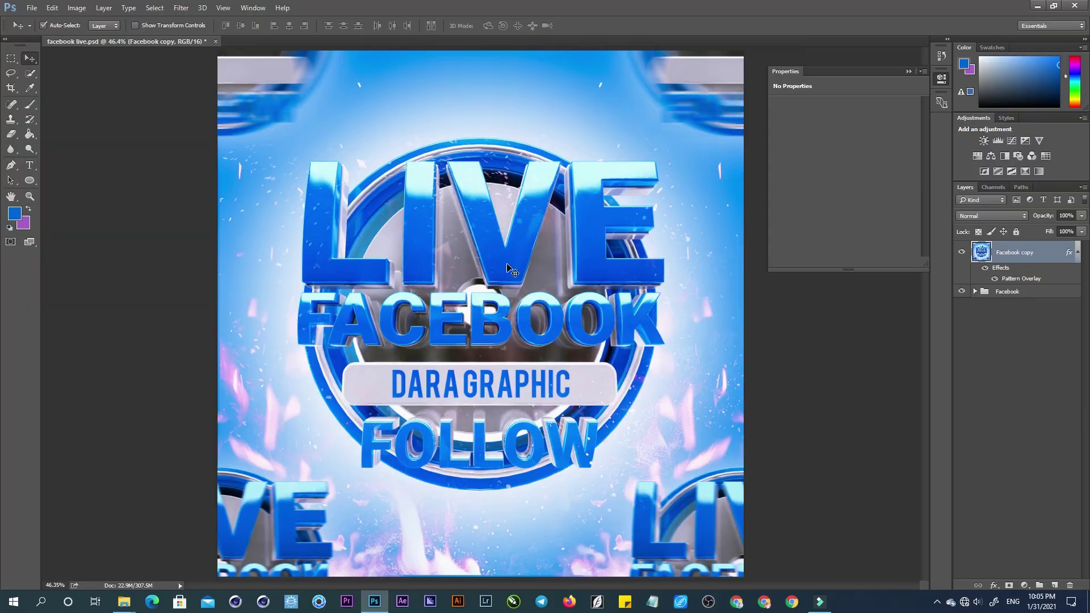